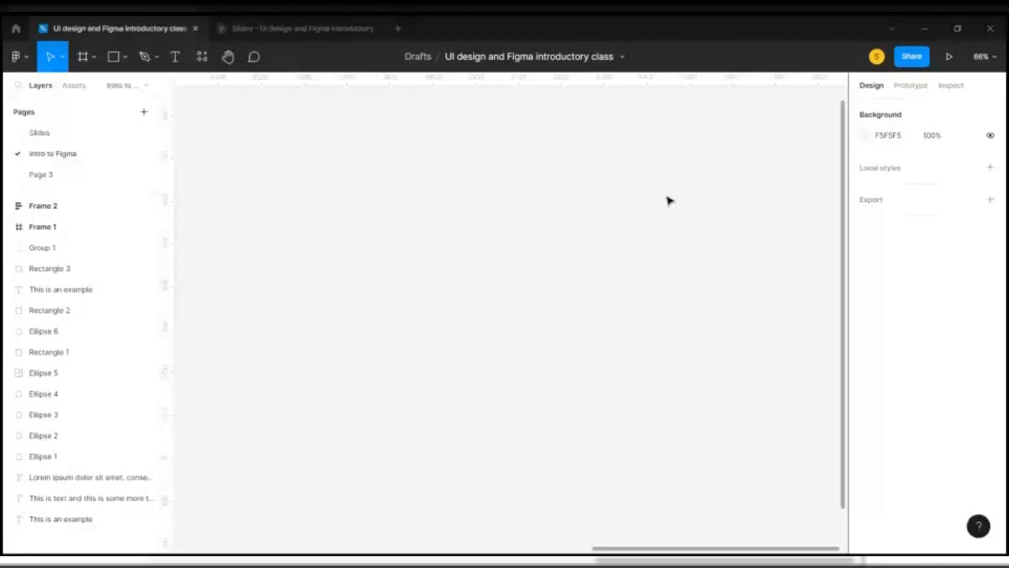
Switch from the Move tool to the Scale tool and back to Move
{"action": "left_click", "coordinate": [63, 62]}
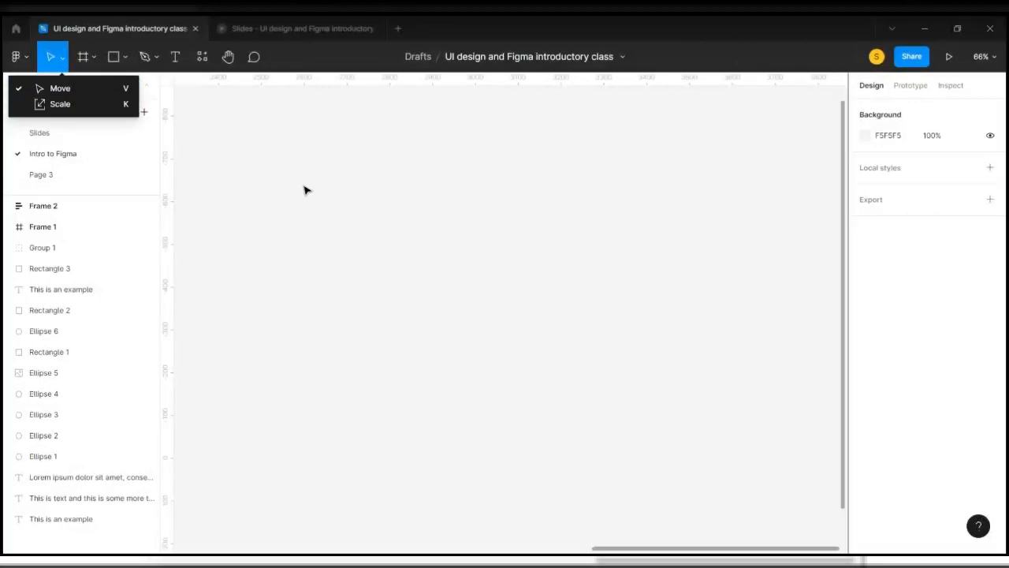
{"action": "left_click", "coordinate": [353, 215]}
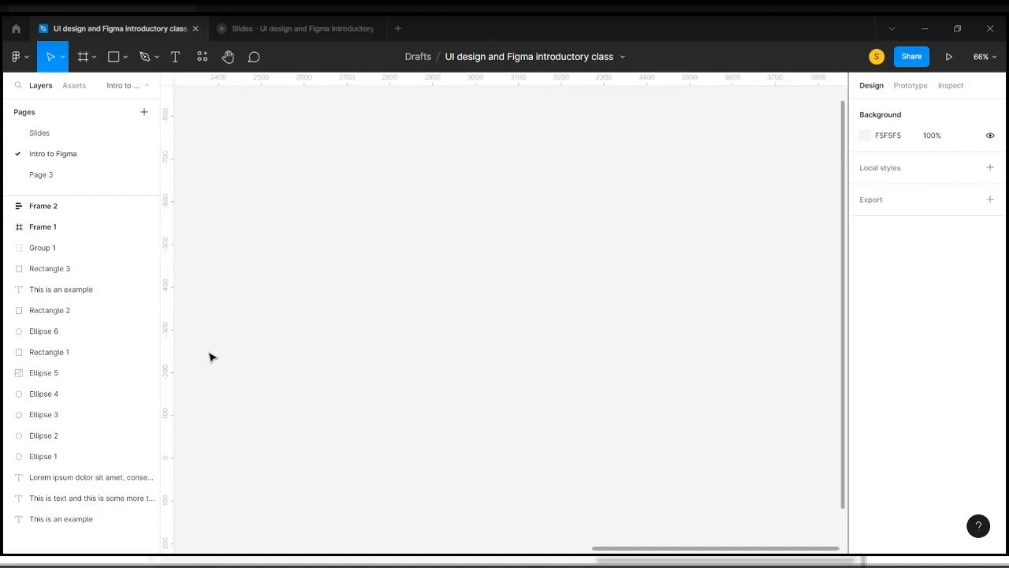
{"action": "left_click", "coordinate": [65, 56]}
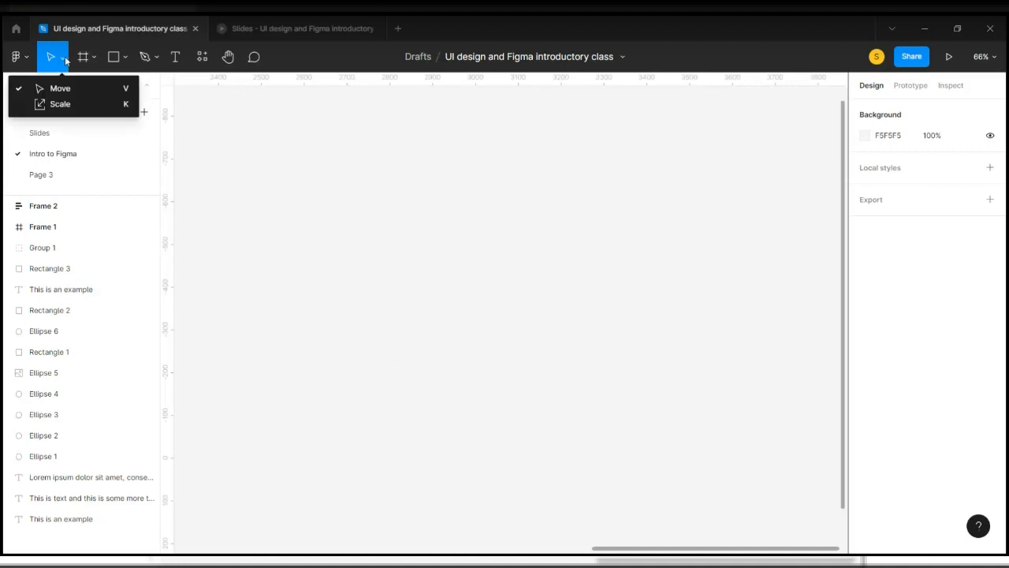
{"action": "left_click", "coordinate": [74, 105]}
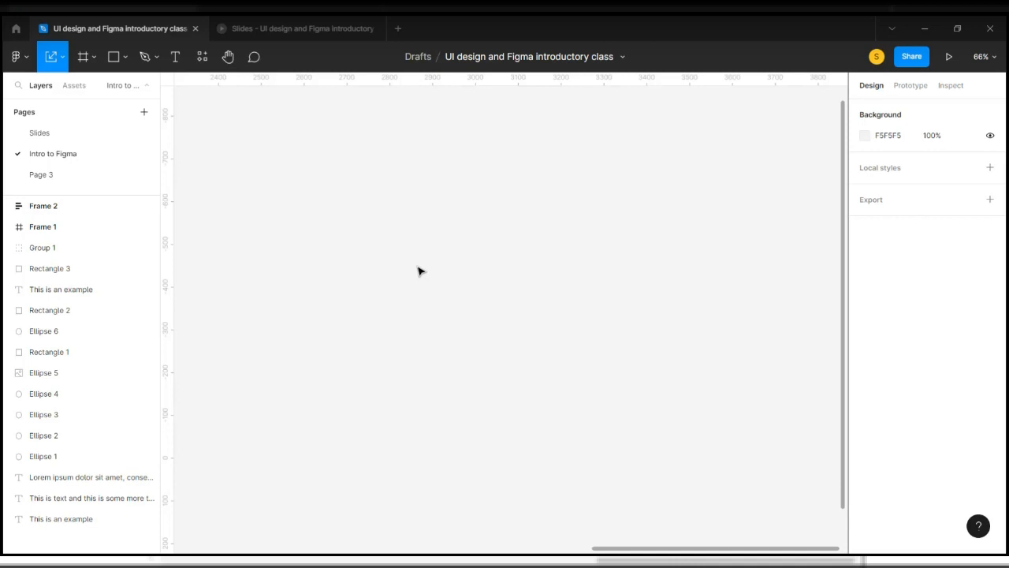
{"action": "left_click", "coordinate": [62, 58]}
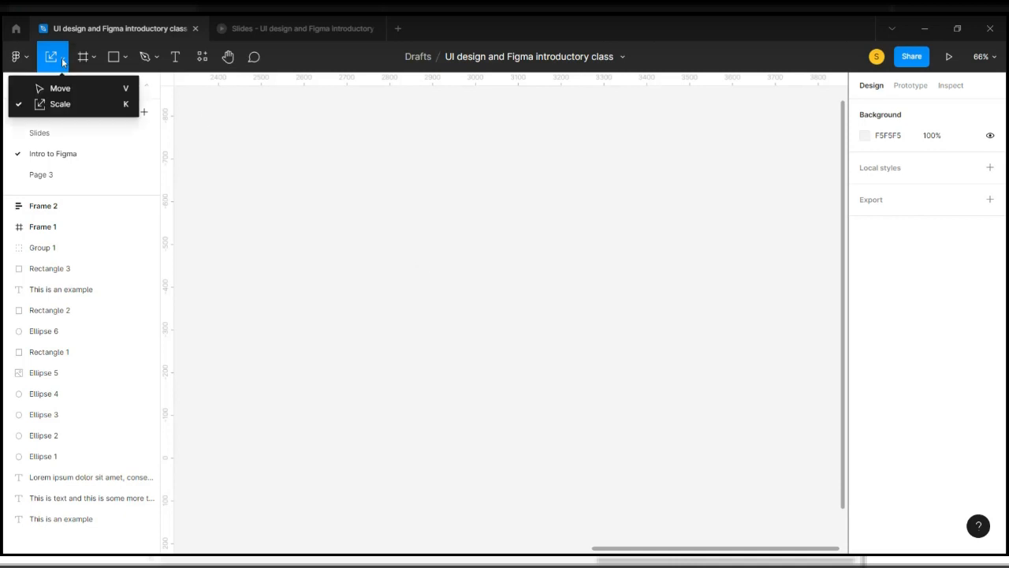
{"action": "left_click", "coordinate": [56, 88]}
Activate the Frame tool and examine the preset frame sizes for tablets and desktops
{"action": "left_click", "coordinate": [94, 59]}
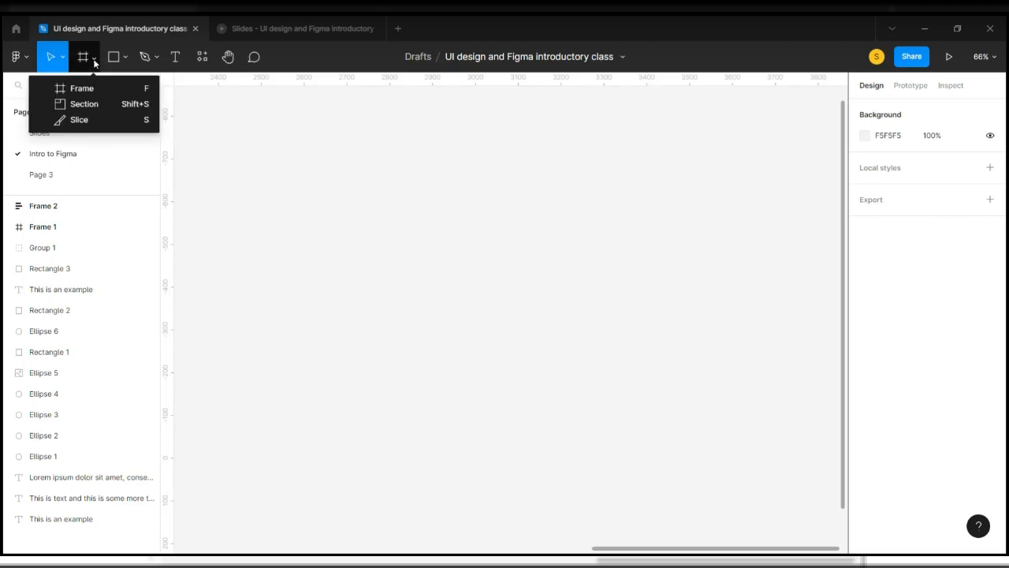
{"action": "left_click", "coordinate": [95, 90]}
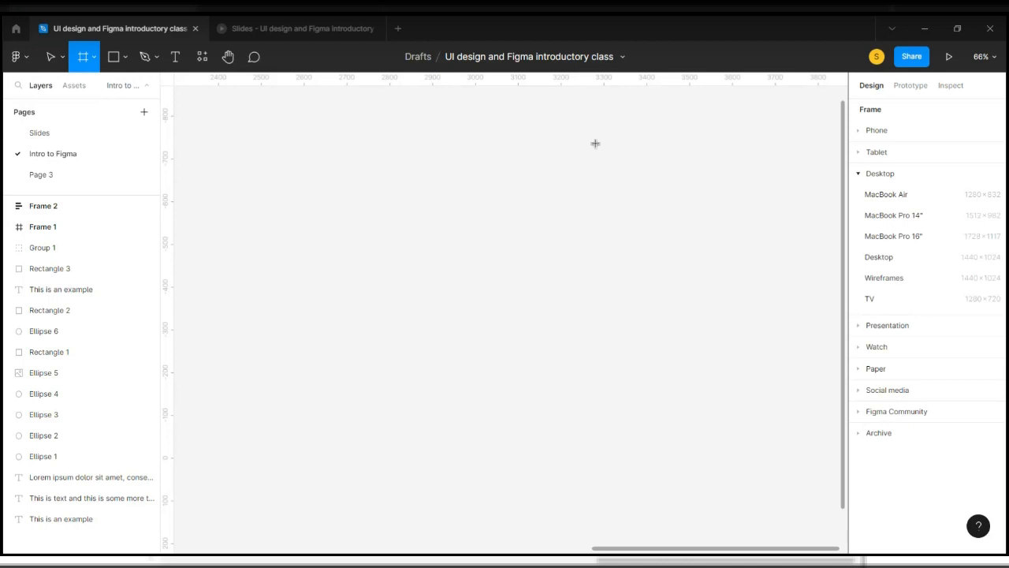
{"action": "left_click", "coordinate": [869, 174]}
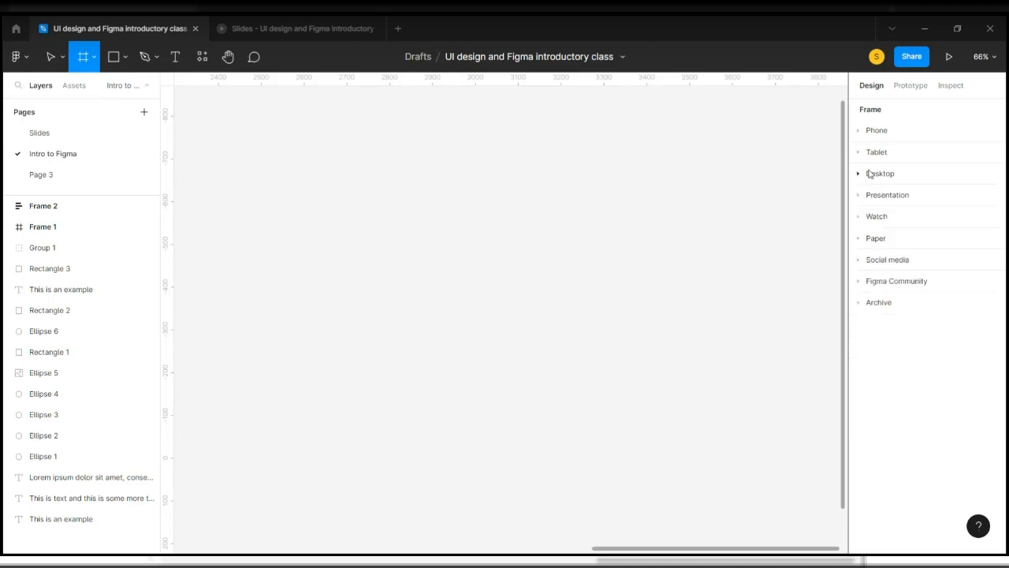
{"action": "left_click", "coordinate": [860, 132]}
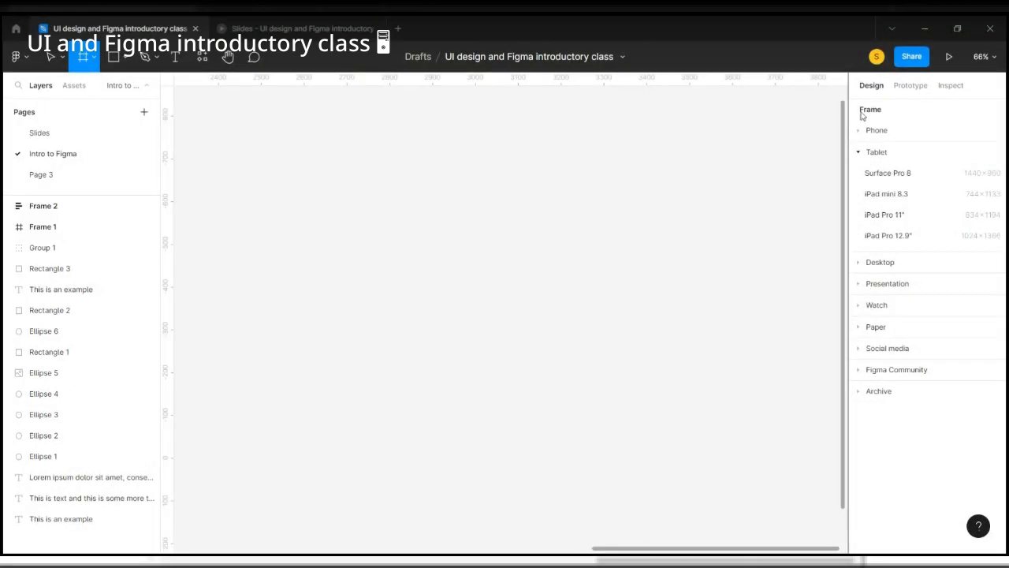
{"action": "left_click", "coordinate": [869, 152]}
{"action": "left_click", "coordinate": [869, 174]}
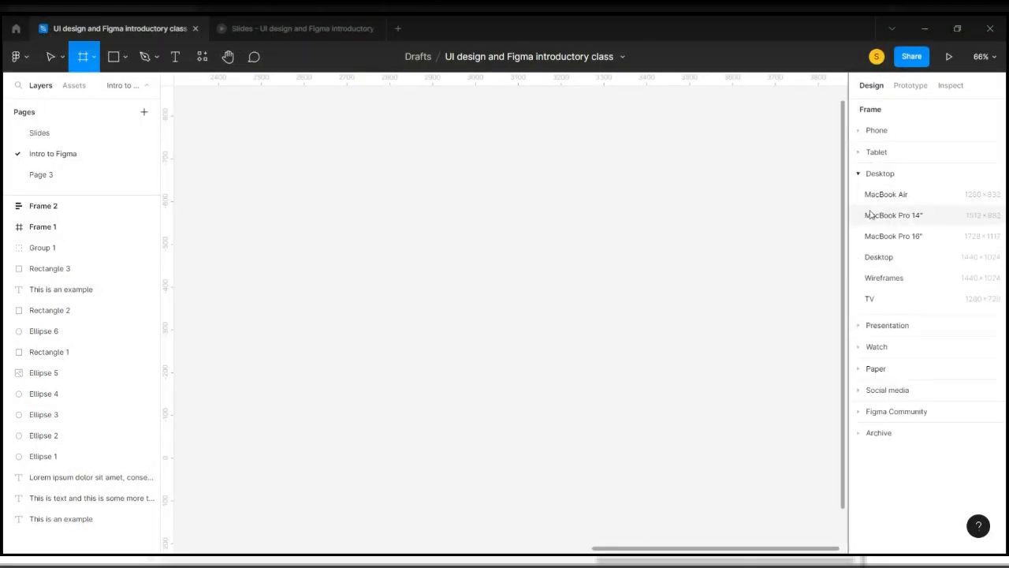
{"action": "left_click", "coordinate": [865, 178]}
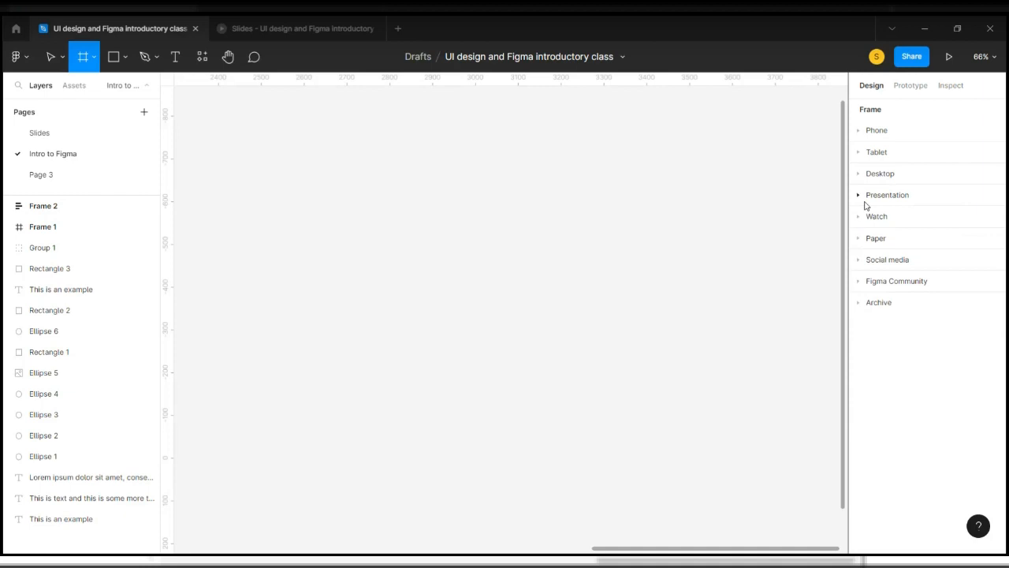
Examine the Presentation, Watch and Paper frame size presets
{"action": "left_click", "coordinate": [865, 203]}
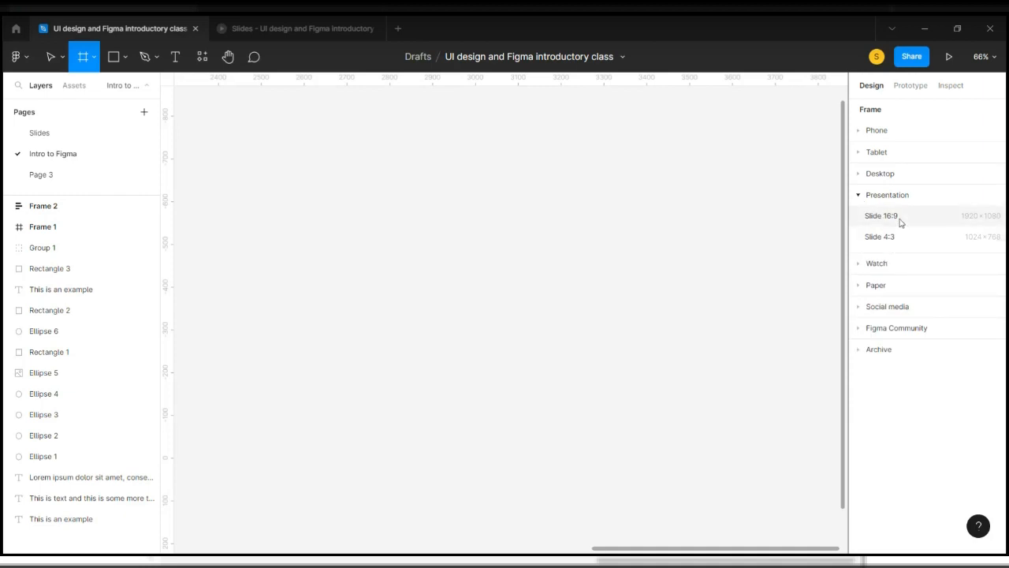
{"action": "left_click", "coordinate": [901, 197]}
{"action": "left_click", "coordinate": [893, 224]}
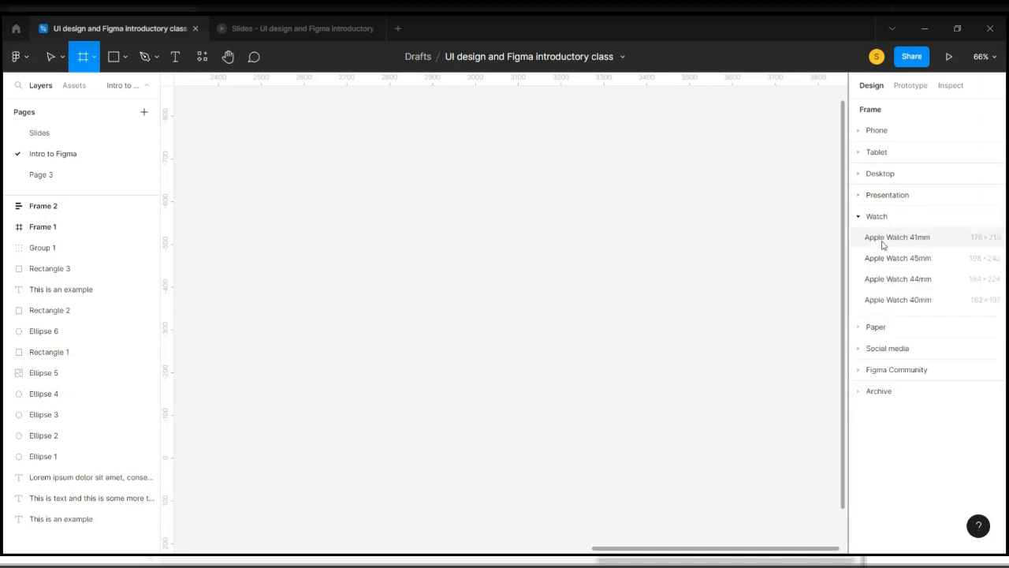
{"action": "left_click", "coordinate": [893, 226]}
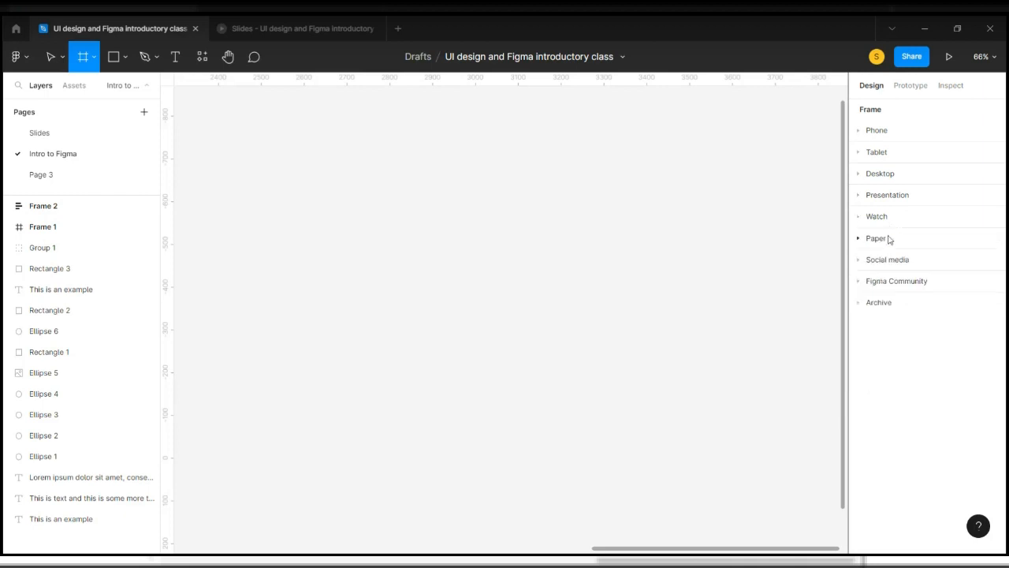
{"action": "left_click", "coordinate": [889, 238]}
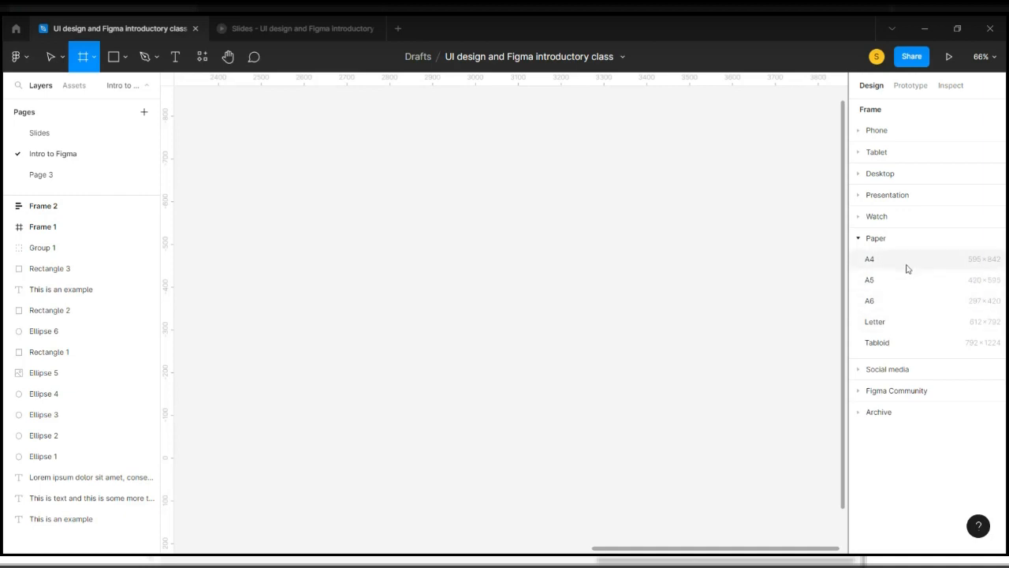
{"action": "left_click", "coordinate": [883, 240]}
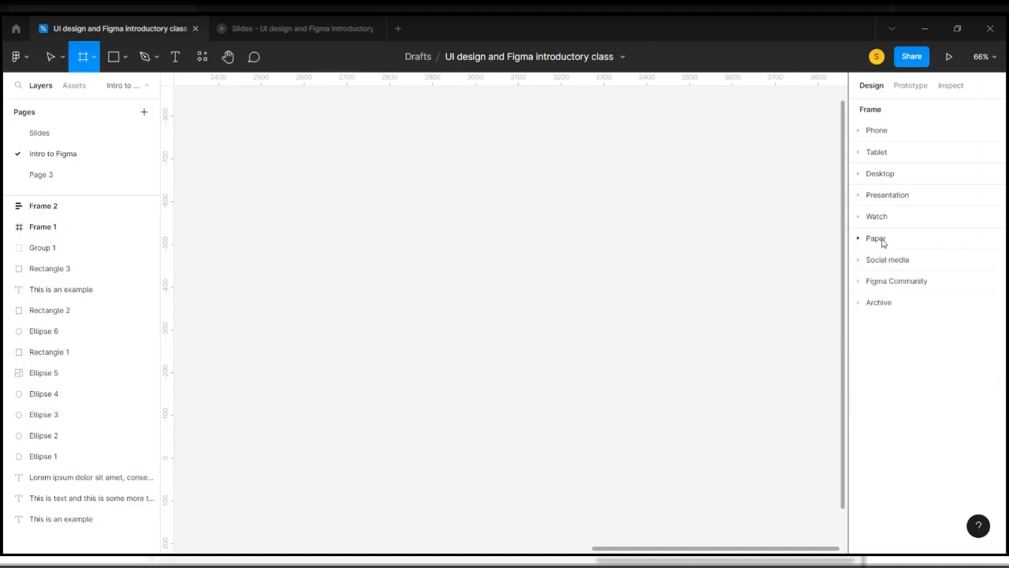
Examine the Social media, Figma Community and Archive frame size presets
{"action": "left_click", "coordinate": [882, 262]}
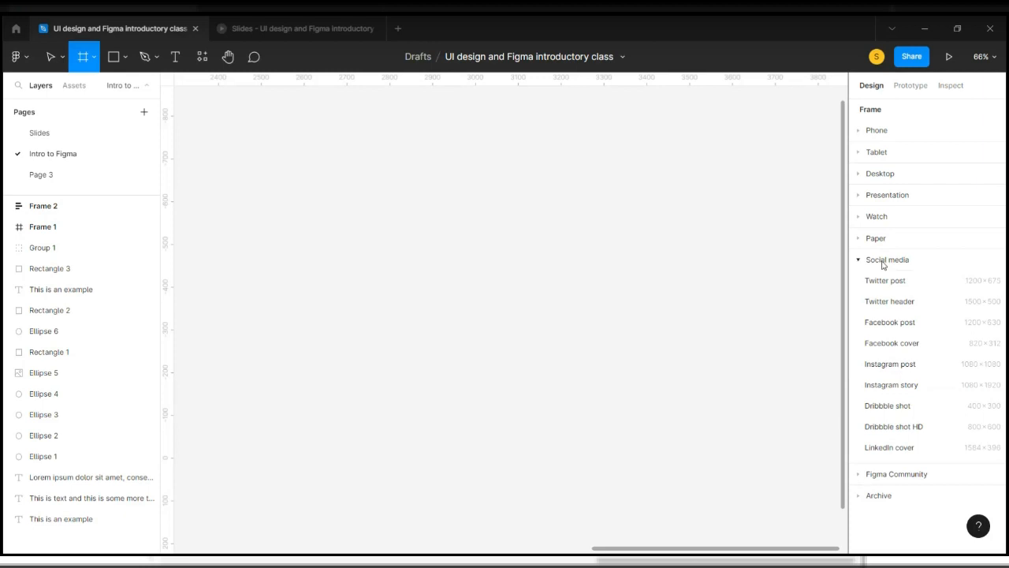
{"action": "left_click", "coordinate": [883, 262]}
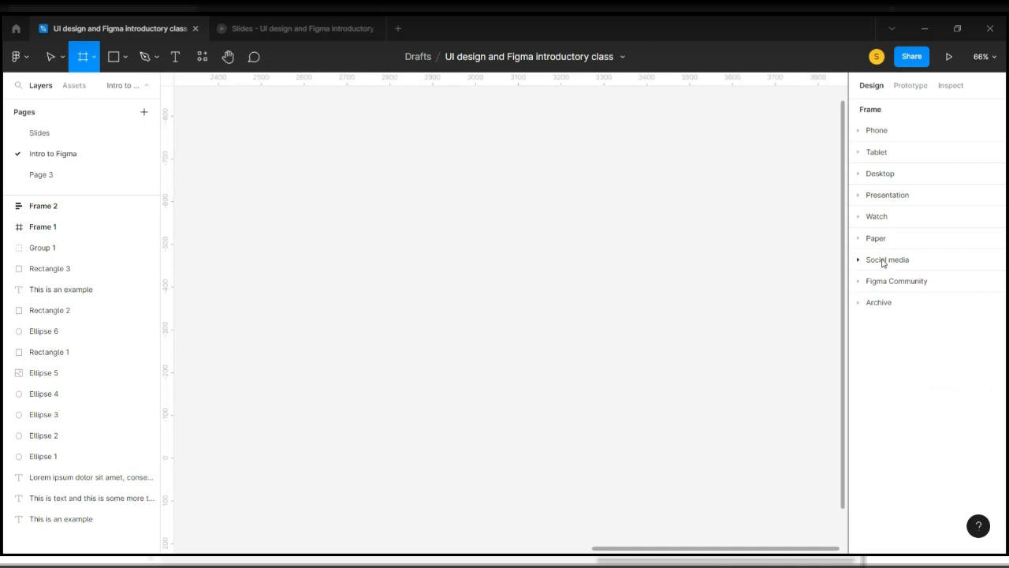
{"action": "left_click", "coordinate": [881, 282]}
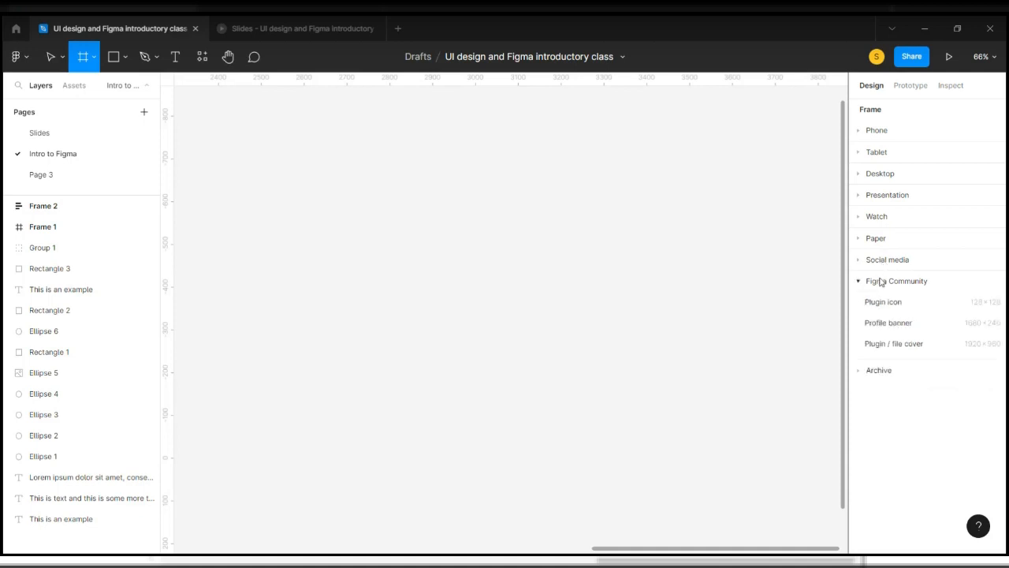
{"action": "left_click", "coordinate": [880, 282]}
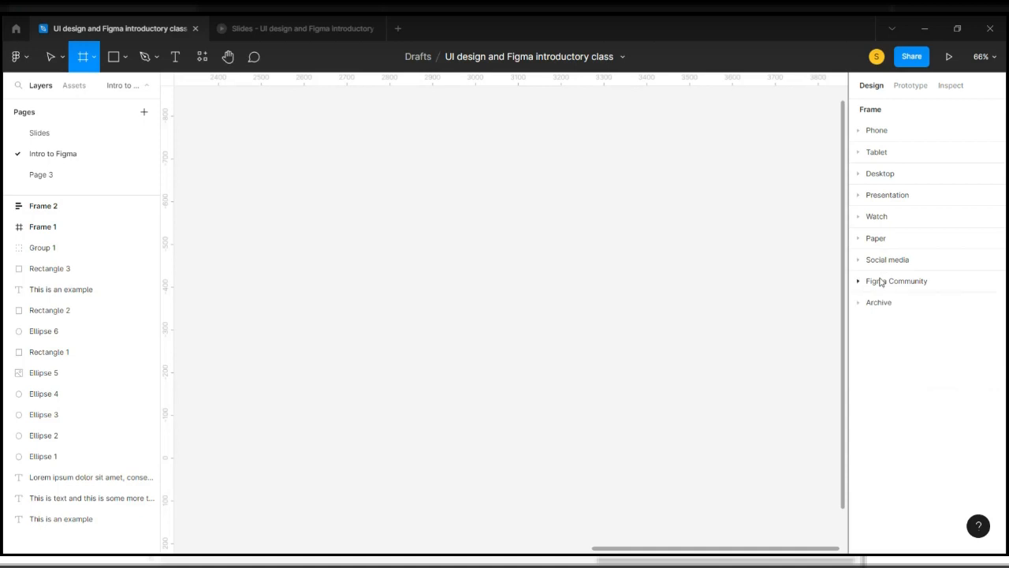
{"action": "left_click", "coordinate": [869, 309]}
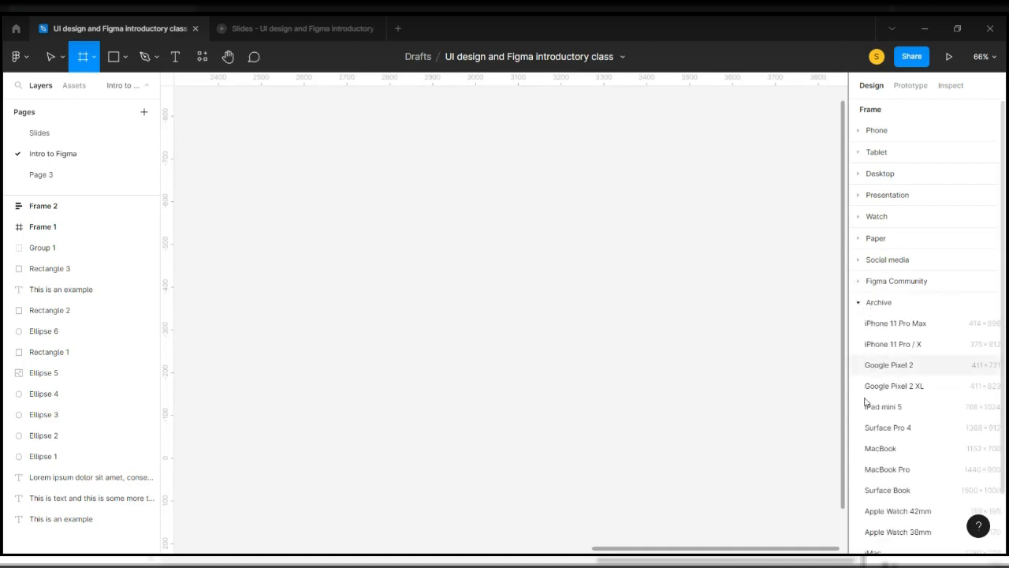
{"action": "scroll", "coordinate": [872, 418], "scroll_direction": "down", "scroll_amount": 2}
{"action": "left_click", "coordinate": [879, 235]}
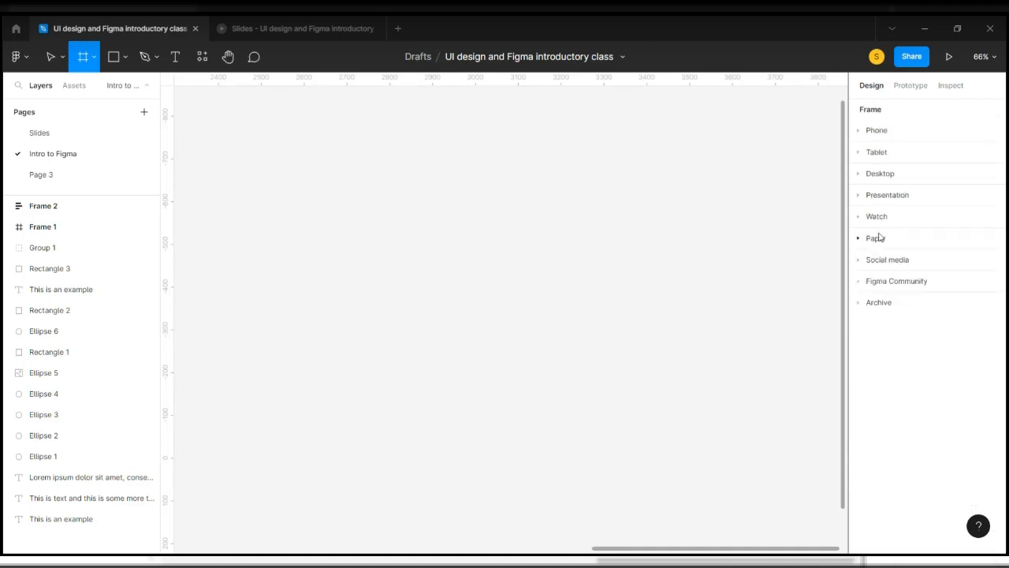
Draw a section about 793 × 680 on the empty canvas and delete it
{"action": "left_click", "coordinate": [94, 57]}
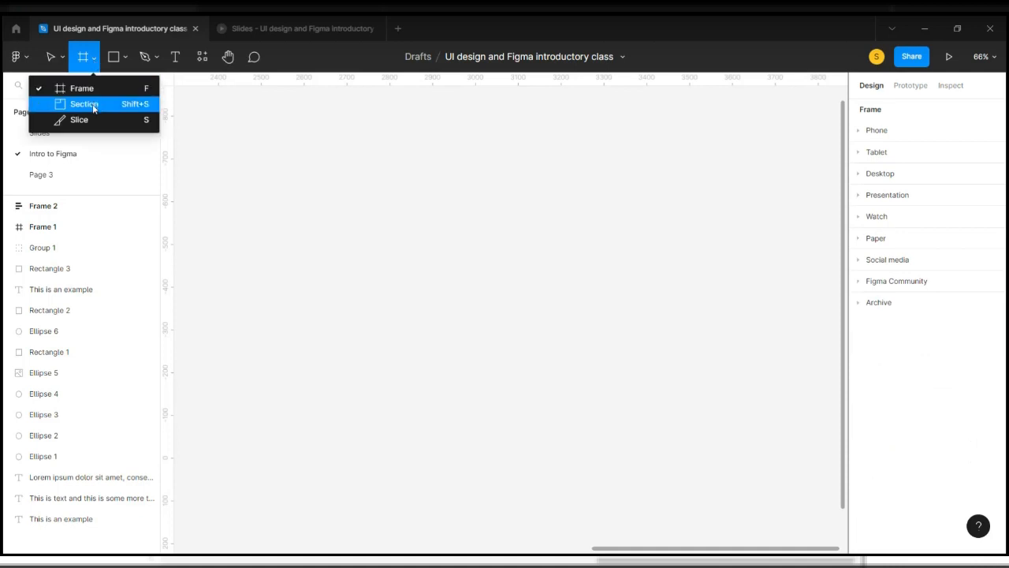
{"action": "left_click", "coordinate": [142, 108]}
{"action": "left_click_drag", "start_coordinate": [300, 140], "coordinate": [640, 432]}
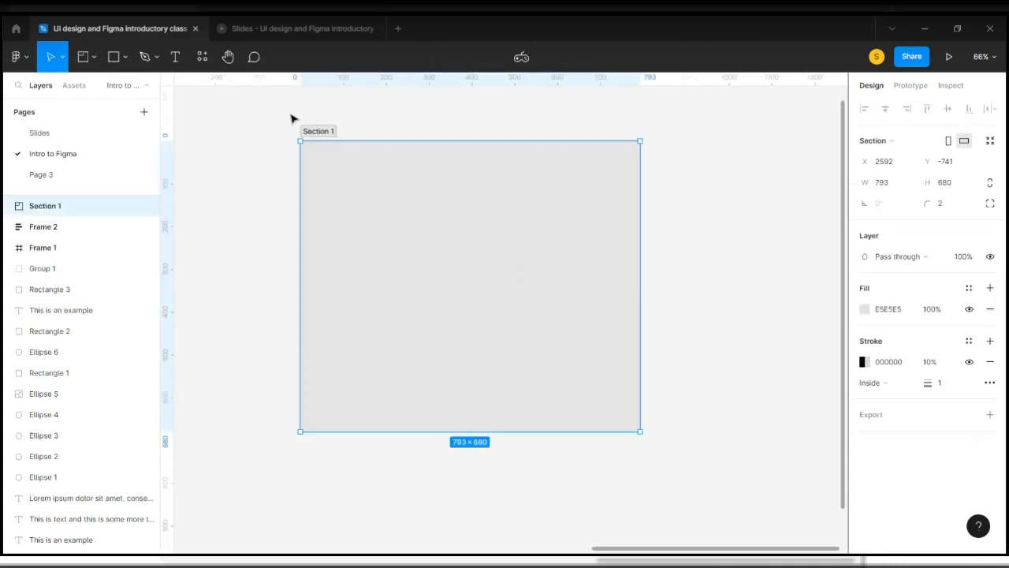
{"action": "key", "text": "Delete"}
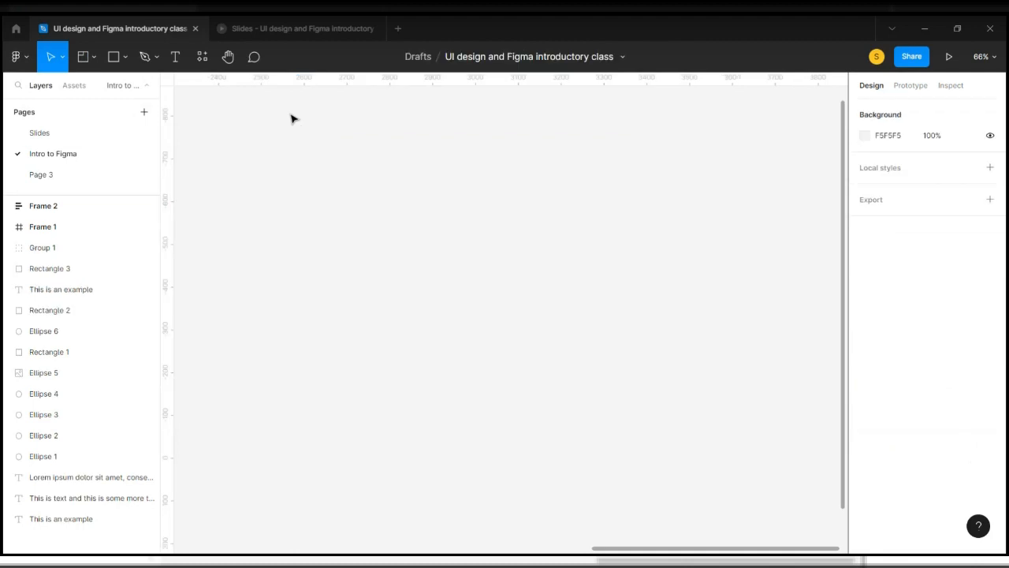
Draw, move and delete a slice about 337 × 366 on the empty canvas, and return to the Frame tool
{"action": "left_click", "coordinate": [94, 56]}
{"action": "left_click", "coordinate": [113, 121]}
{"action": "left_click_drag", "start_coordinate": [357, 191], "coordinate": [501, 347]}
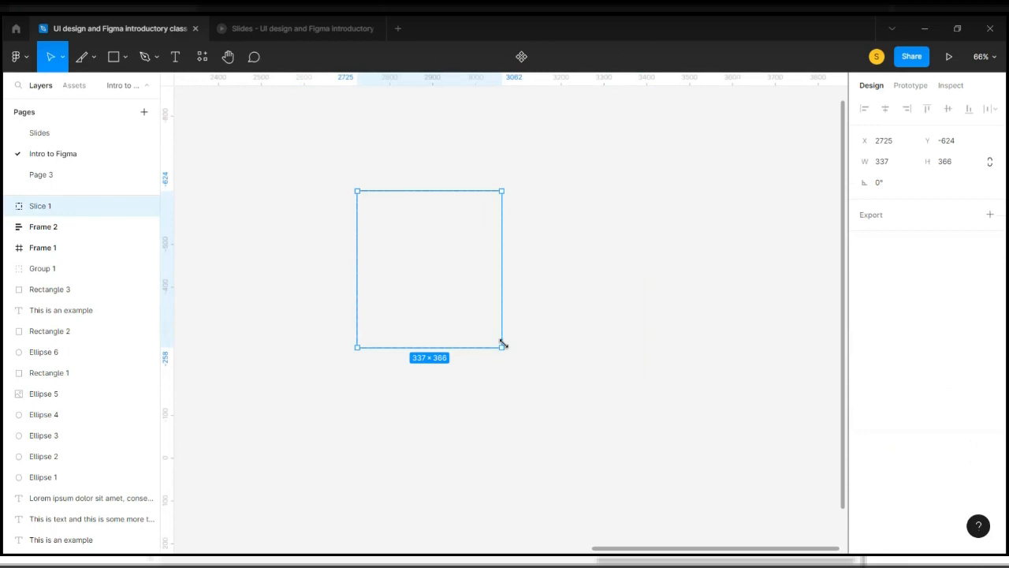
{"action": "left_click_drag", "start_coordinate": [418, 259], "coordinate": [339, 240]}
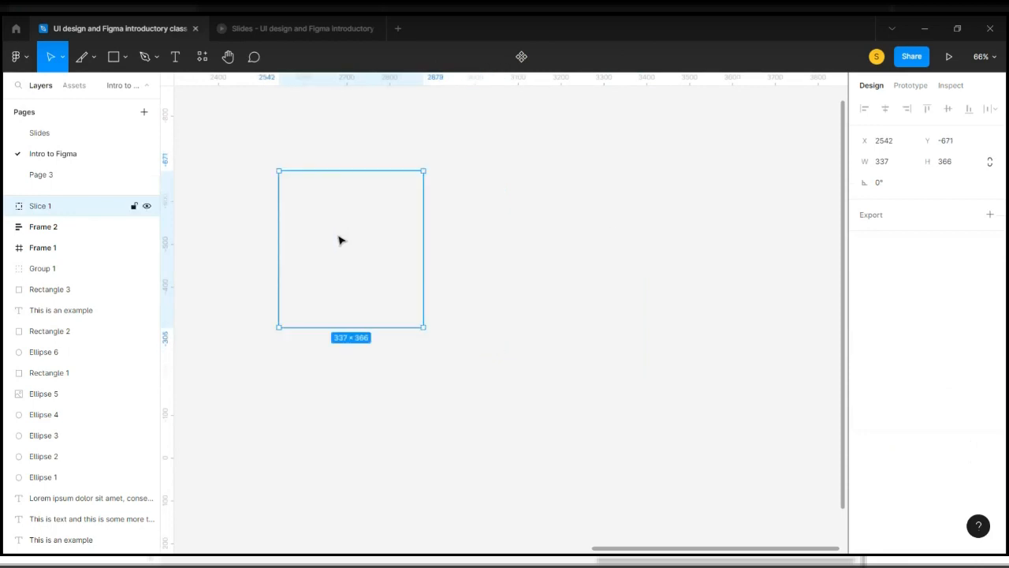
{"action": "key", "text": "Delete"}
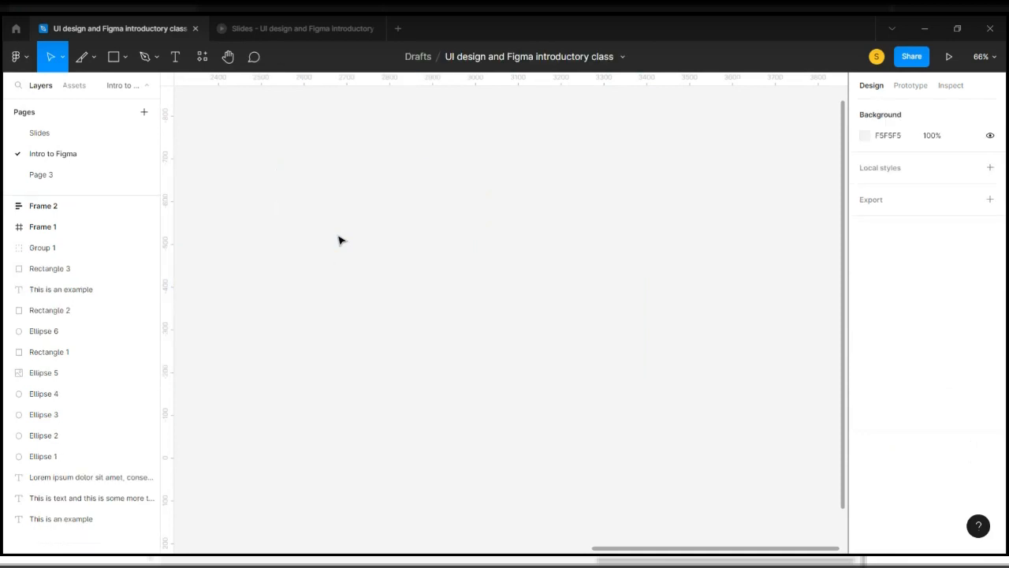
{"action": "left_click", "coordinate": [93, 60]}
{"action": "left_click", "coordinate": [96, 90]}
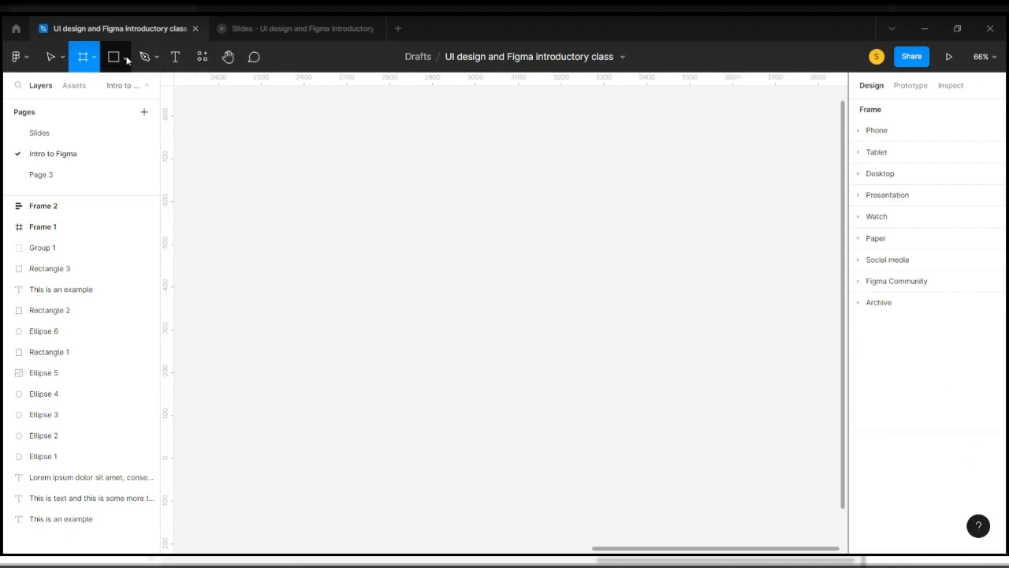
Place a 100 × 100 rectangle on the empty canvas, reposition it and delete it
{"action": "left_click", "coordinate": [126, 58]}
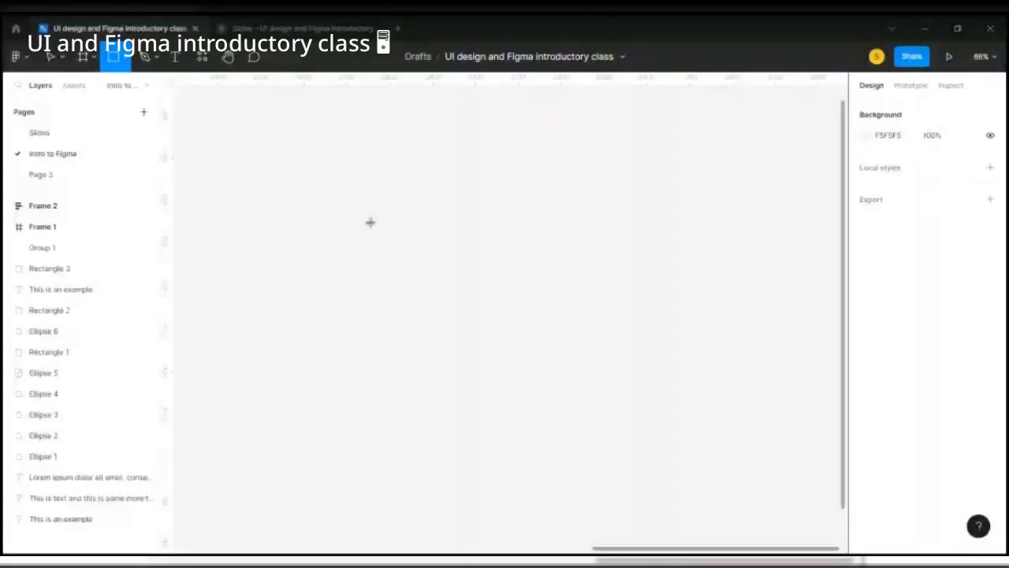
{"action": "left_click", "coordinate": [324, 205]}
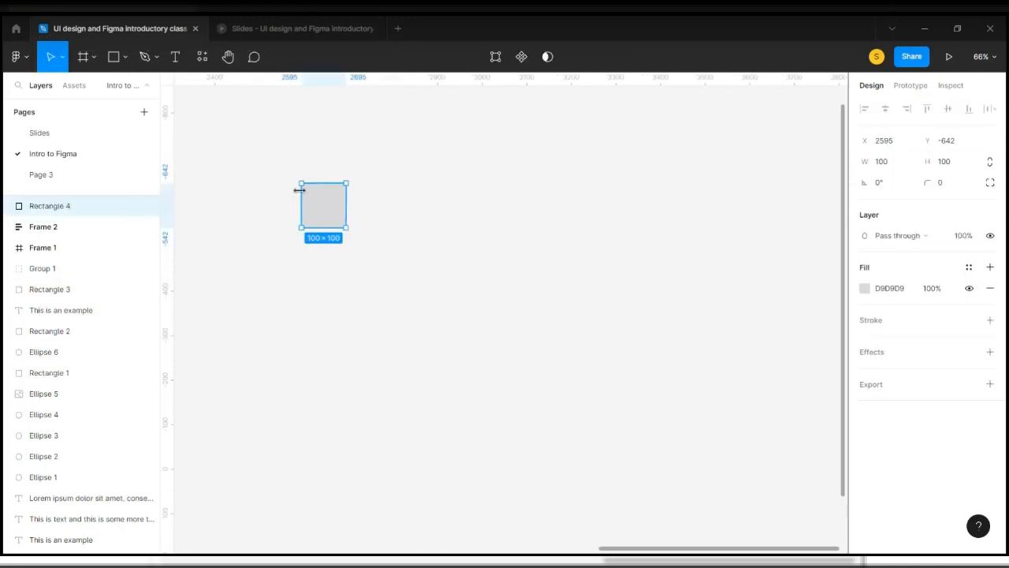
{"action": "scroll", "coordinate": [300, 190], "scroll_direction": "up", "scroll_amount": 5, "text": "ctrl"}
{"action": "left_click_drag", "start_coordinate": [407, 241], "coordinate": [450, 238]}
{"action": "scroll", "coordinate": [450, 239], "scroll_direction": "up", "scroll_amount": 3, "text": "ctrl"}
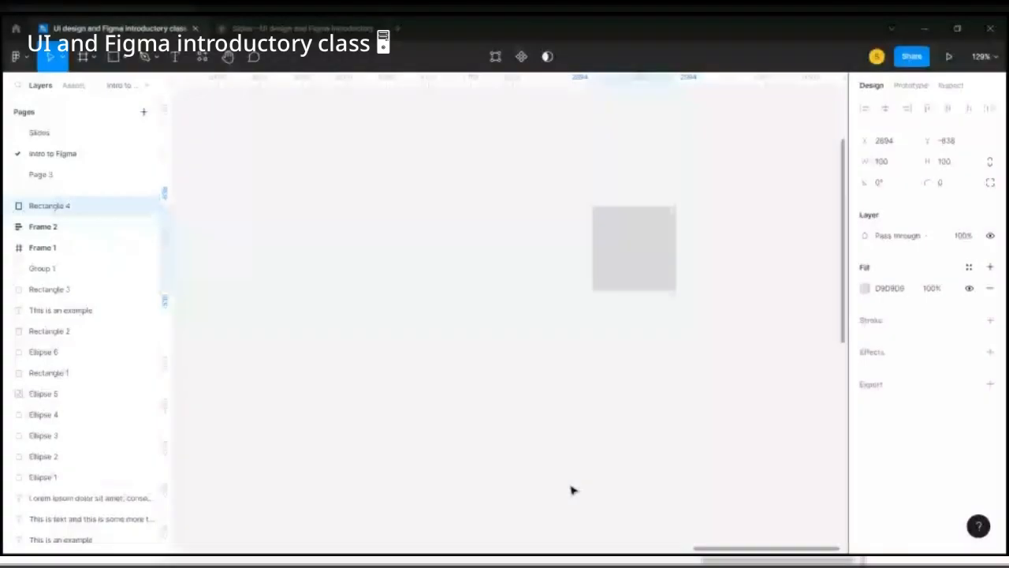
{"action": "left_click_drag", "start_coordinate": [636, 254], "coordinate": [453, 251]}
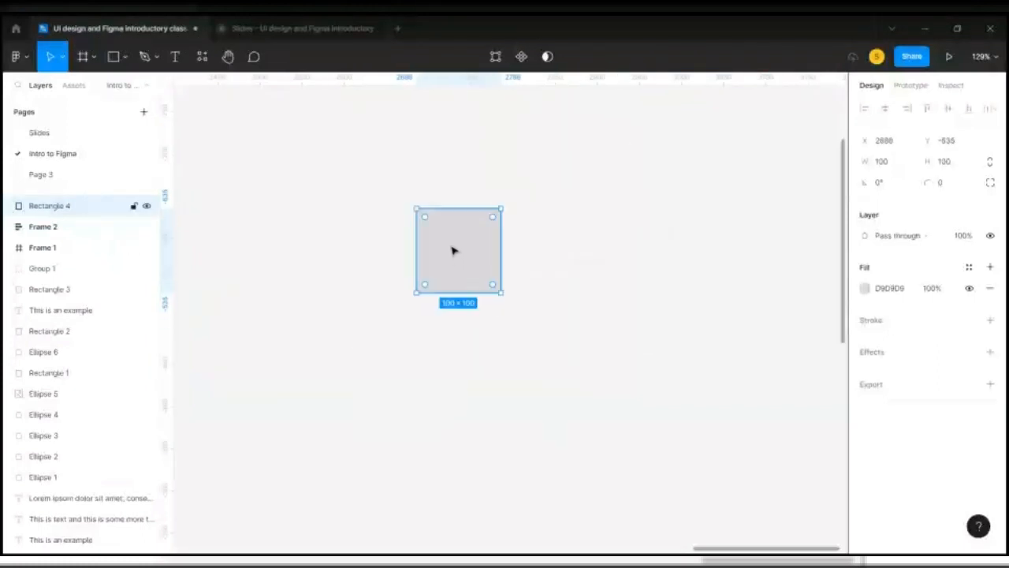
{"action": "scroll", "coordinate": [453, 251], "scroll_direction": "up", "scroll_amount": 3}
{"action": "key", "text": "Delete"}
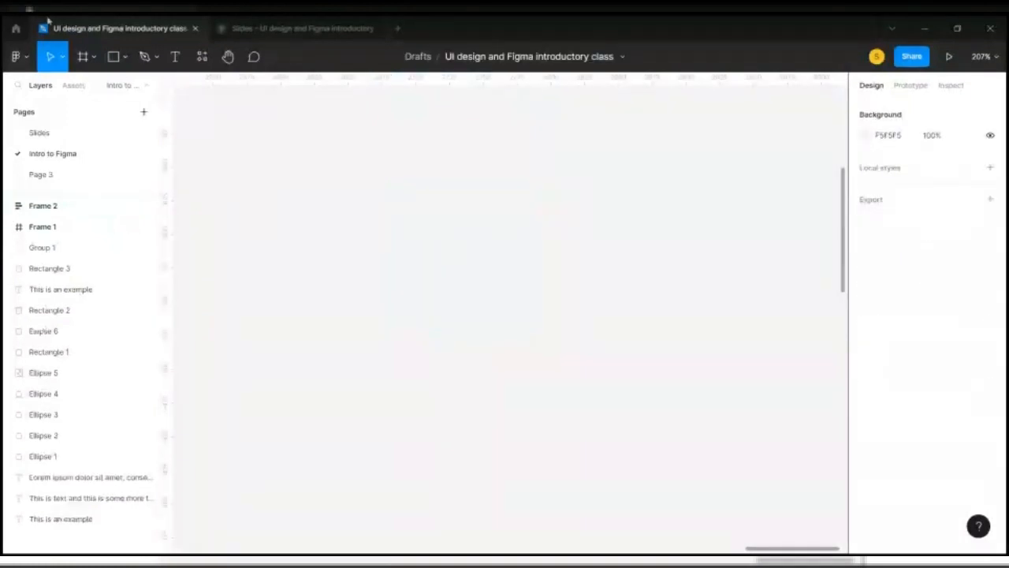
Draw a large rectangle on the empty canvas, resize it from its corner and delete it
{"action": "left_click", "coordinate": [113, 57]}
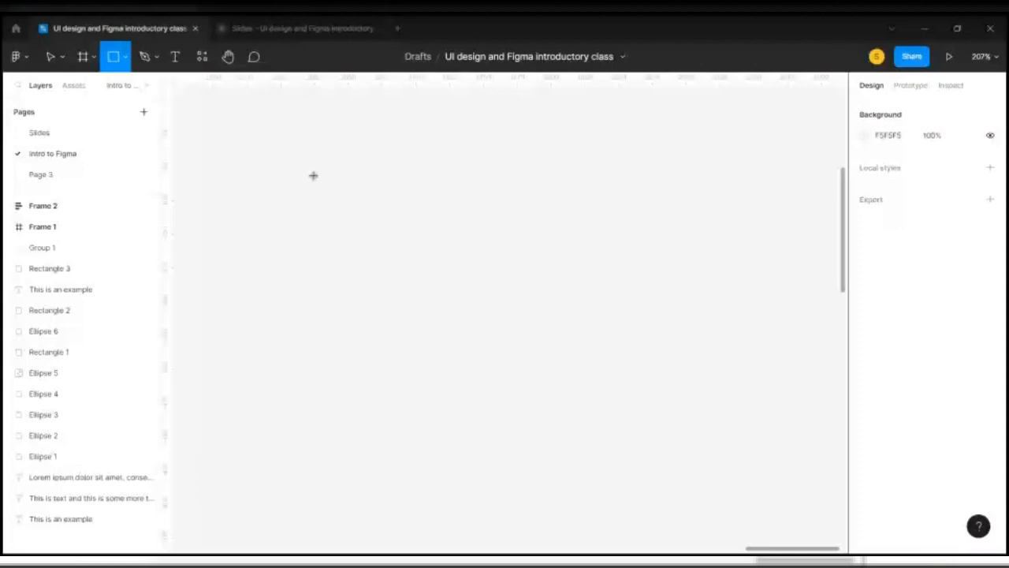
{"action": "mouse_move", "coordinate": [305, 167]}
{"action": "left_mouse_down"}
{"action": "mouse_move", "coordinate": [674, 415]}
{"action": "mouse_move", "coordinate": [659, 497]}
{"action": "mouse_move", "coordinate": [314, 403]}
{"action": "mouse_move", "coordinate": [316, 481]}
{"action": "mouse_move", "coordinate": [595, 396]}
{"action": "mouse_move", "coordinate": [813, 297]}
{"action": "mouse_move", "coordinate": [814, 265]}
{"action": "left_mouse_up"}
{"action": "mouse_move", "coordinate": [817, 411]}
{"action": "left_mouse_down"}
{"action": "mouse_move", "coordinate": [817, 532]}
{"action": "mouse_move", "coordinate": [483, 520]}
{"action": "mouse_move", "coordinate": [460, 268]}
{"action": "mouse_move", "coordinate": [575, 259]}
{"action": "left_mouse_up"}
{"action": "key", "text": "Delete"}
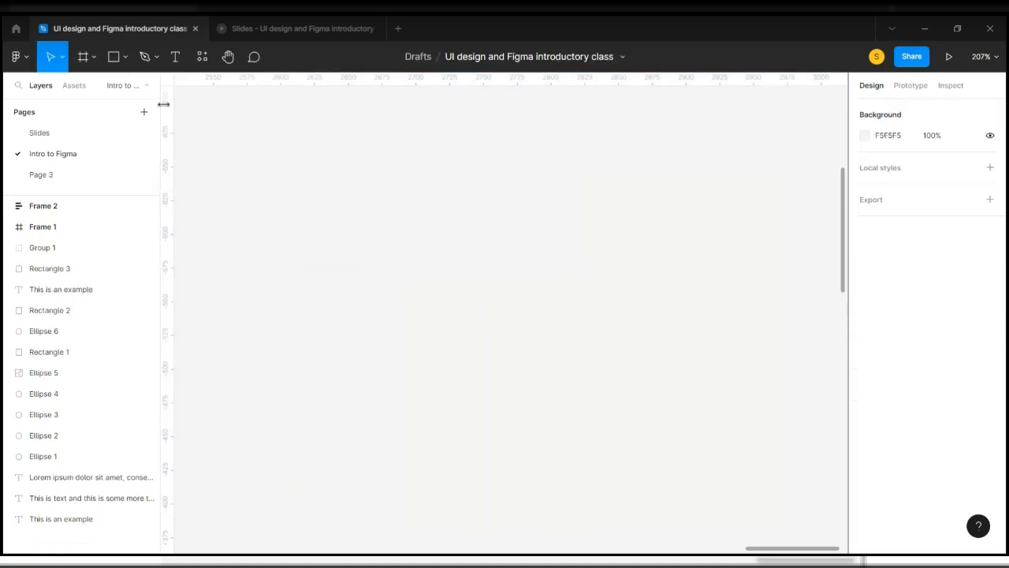
Draw a sloping line about 228 long on the empty canvas and deselect it
{"action": "left_click", "coordinate": [125, 58]}
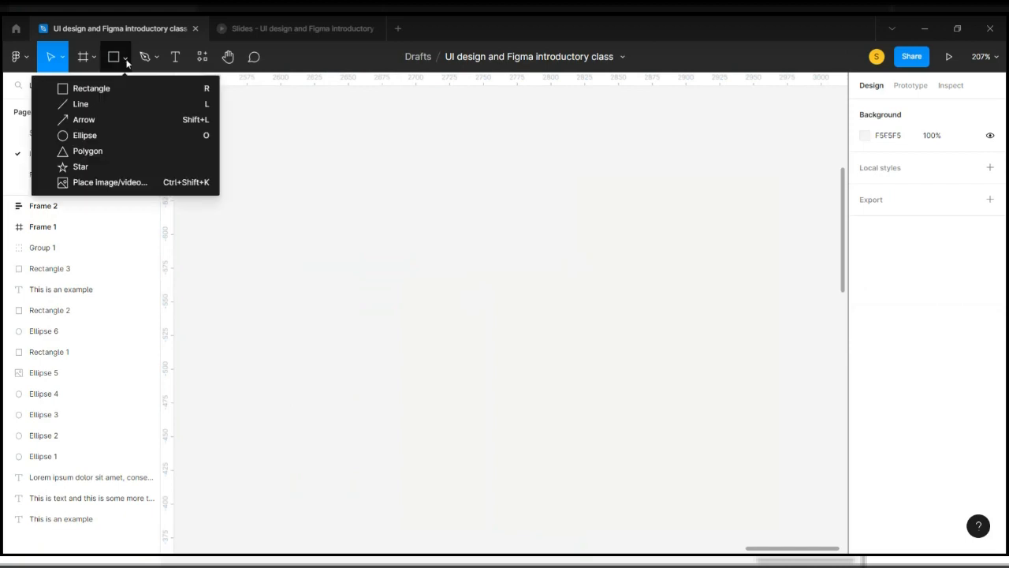
{"action": "left_click", "coordinate": [127, 106]}
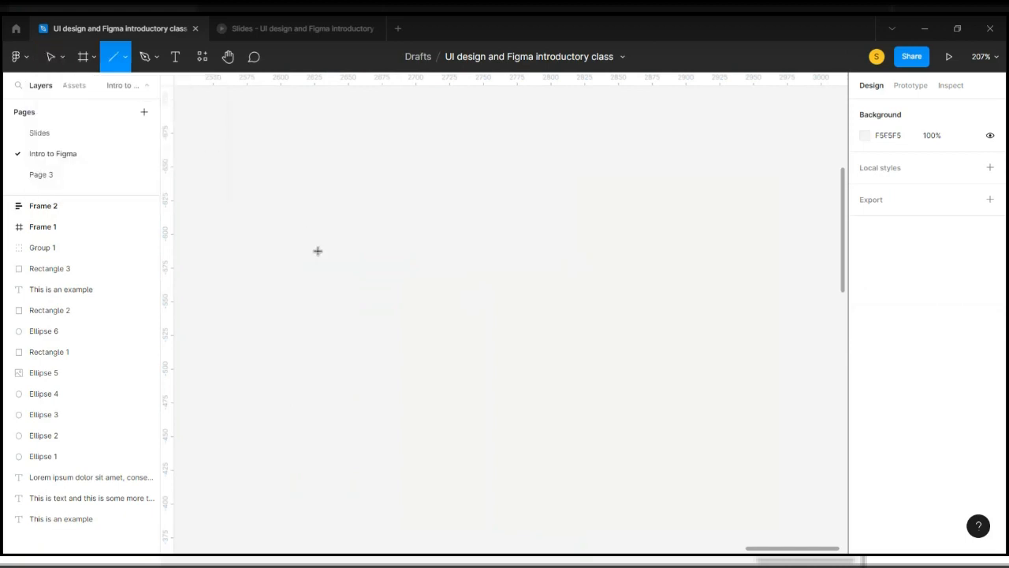
{"action": "mouse_move", "coordinate": [290, 233]}
{"action": "left_mouse_down"}
{"action": "mouse_move", "coordinate": [417, 230]}
{"action": "mouse_move", "coordinate": [484, 248]}
{"action": "mouse_move", "coordinate": [534, 228]}
{"action": "mouse_move", "coordinate": [781, 224]}
{"action": "mouse_move", "coordinate": [563, 257]}
{"action": "mouse_move", "coordinate": [435, 343]}
{"action": "mouse_move", "coordinate": [717, 200]}
{"action": "mouse_move", "coordinate": [671, 145]}
{"action": "mouse_move", "coordinate": [629, 201]}
{"action": "mouse_move", "coordinate": [604, 345]}
{"action": "mouse_move", "coordinate": [580, 339]}
{"action": "left_mouse_up"}
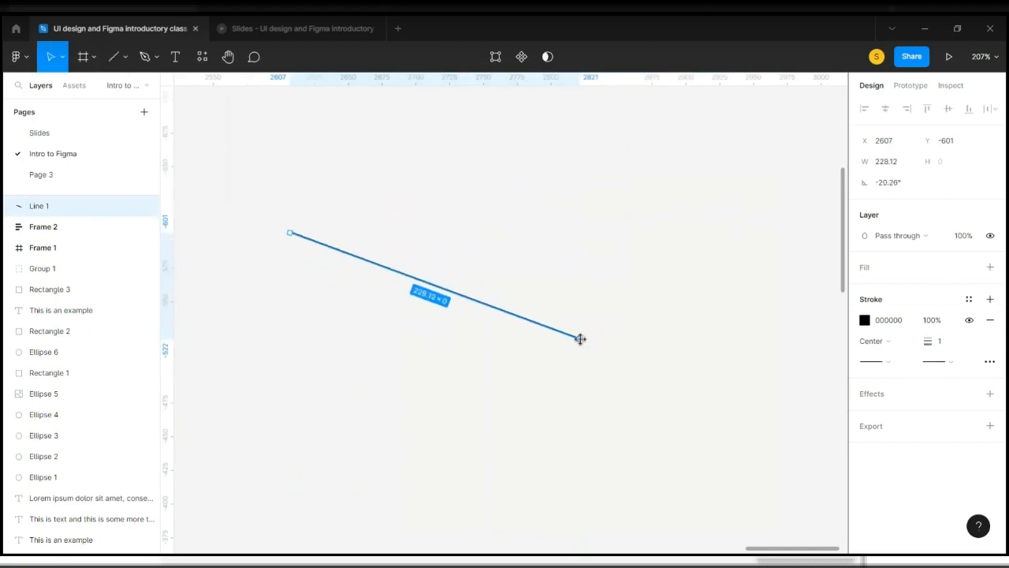
{"action": "left_click", "coordinate": [683, 302]}
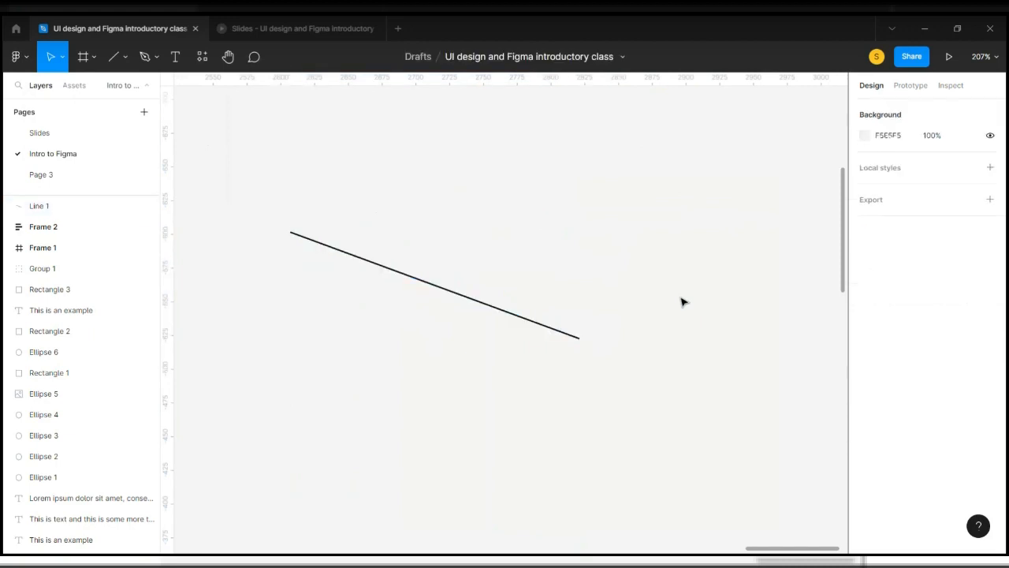
Set the sloping line's rotation to 0° so it lies horizontal
{"action": "left_click", "coordinate": [540, 327]}
{"action": "left_click", "coordinate": [903, 190]}
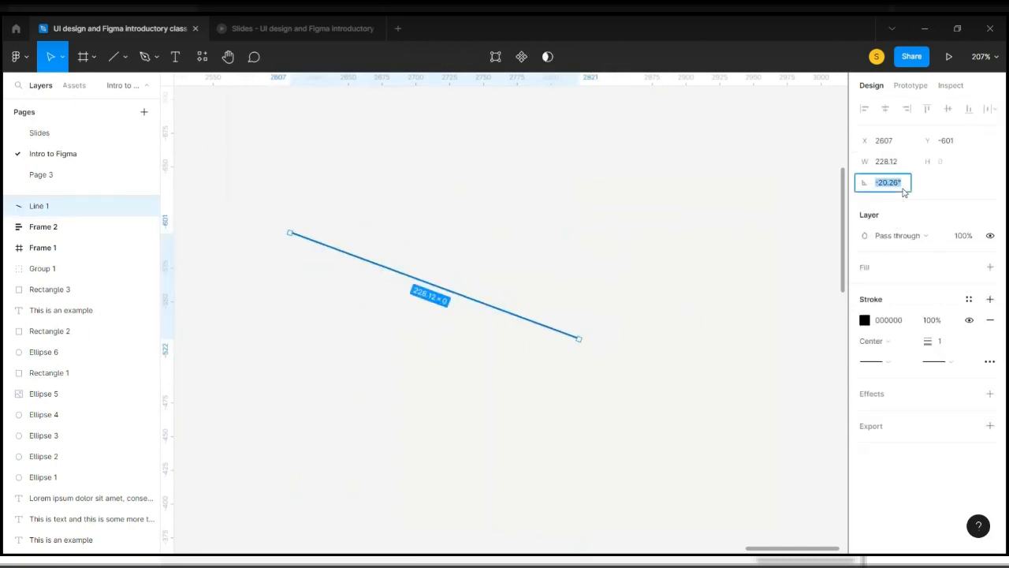
{"action": "type", "text": "0"}
{"action": "key", "text": "Return"}
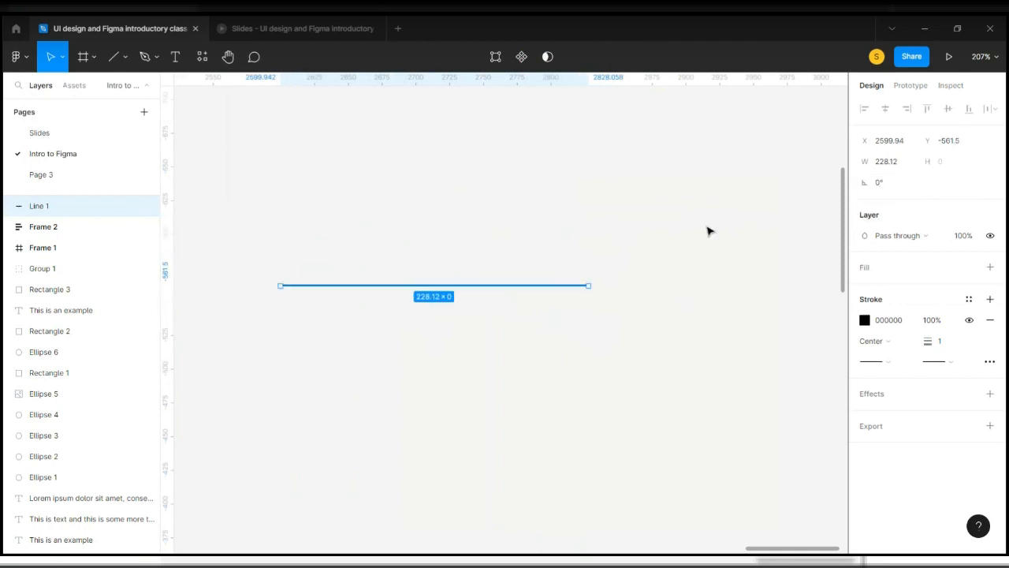
Try a rotation of 90° on the line and undo it
{"action": "type", "text": "90"}
{"action": "key", "text": "Return"}
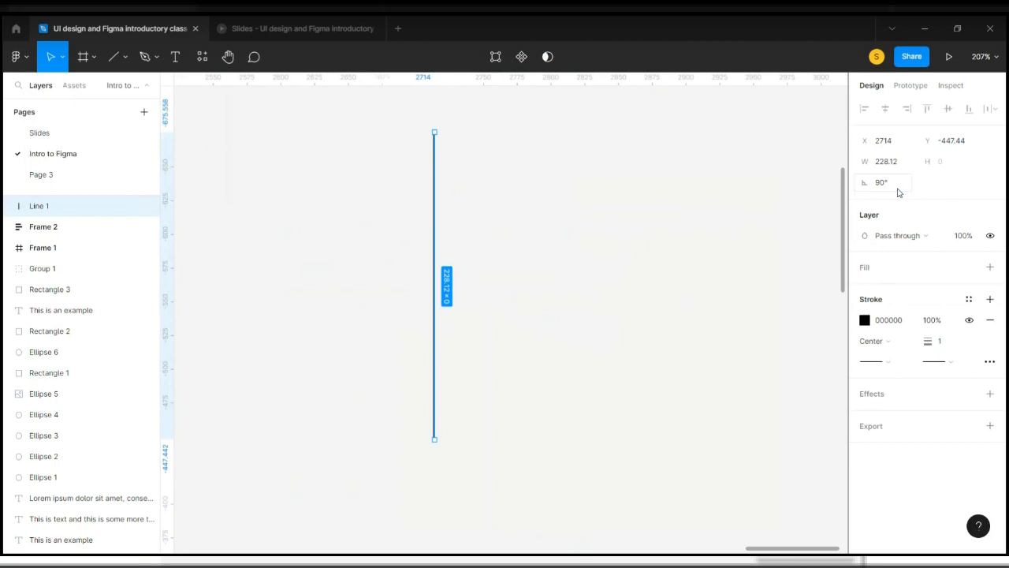
{"action": "key", "text": "ctrl+z"}
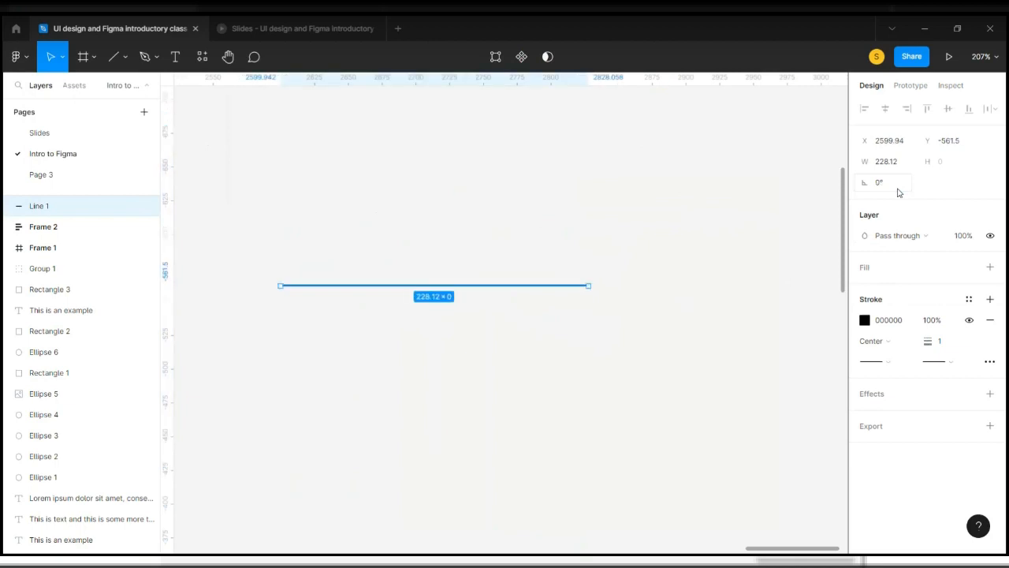
Set the horizontal line's width to 500
{"action": "left_click", "coordinate": [897, 167]}
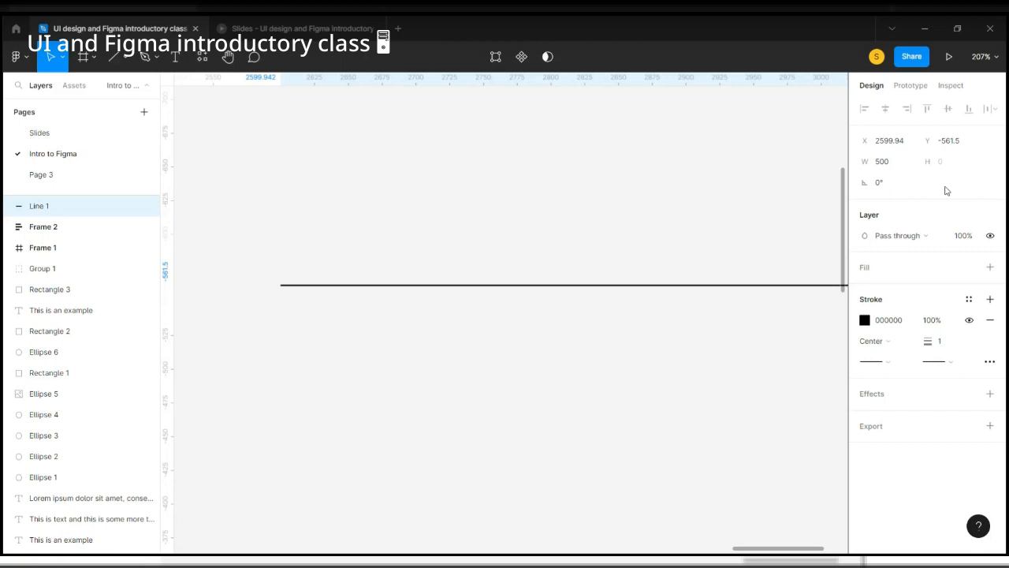
{"action": "scroll", "coordinate": [655, 372], "scroll_direction": "down", "scroll_amount": 3}
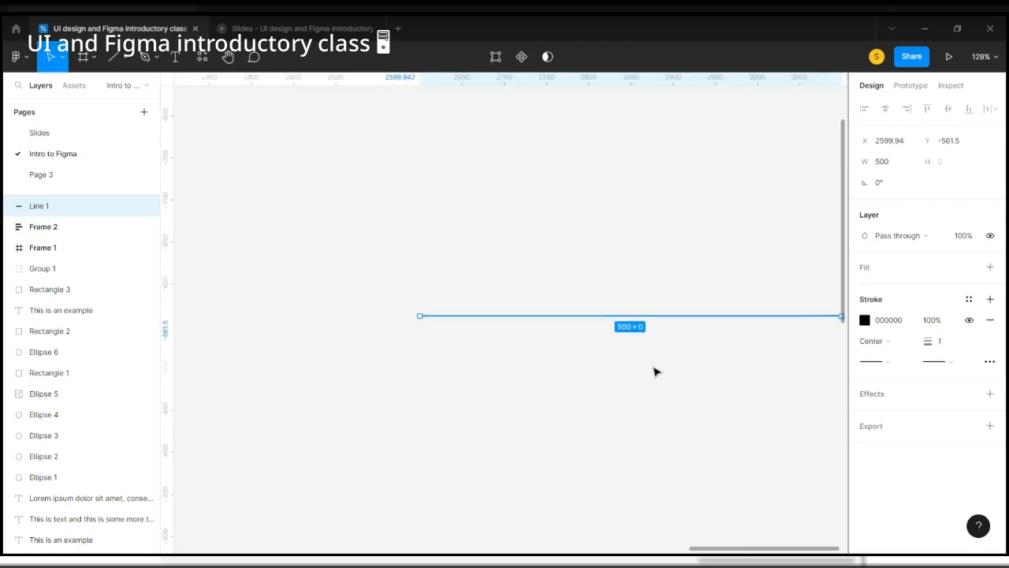
{"action": "scroll", "coordinate": [654, 372], "scroll_direction": "right", "scroll_amount": 3}
Set the horizontal line's width to 200 and deselect it
{"action": "left_click", "coordinate": [895, 159]}
{"action": "type", "text": "2"}
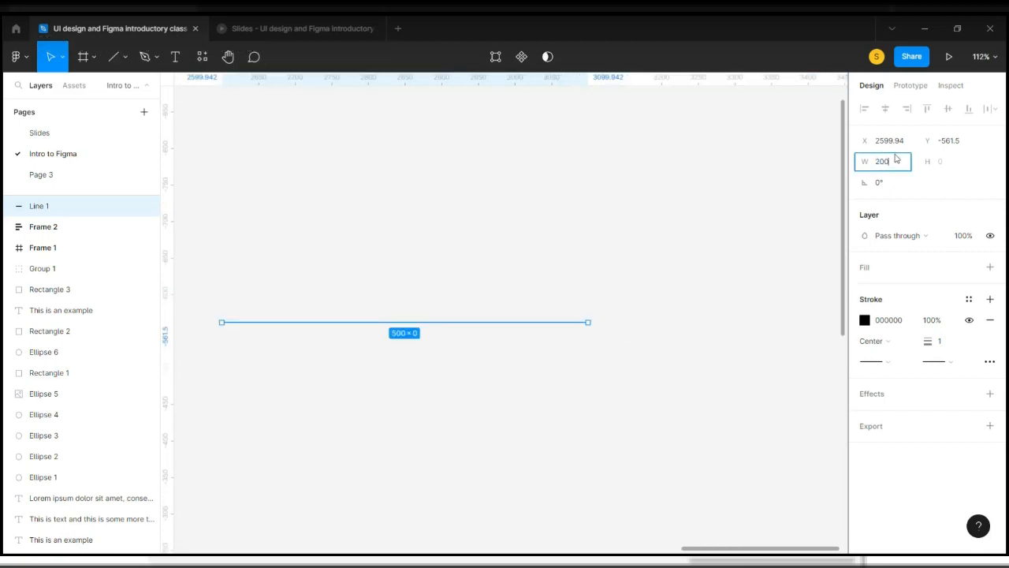
{"action": "key", "text": "Return"}
{"action": "scroll", "coordinate": [189, 358], "scroll_direction": "up", "scroll_amount": 5}
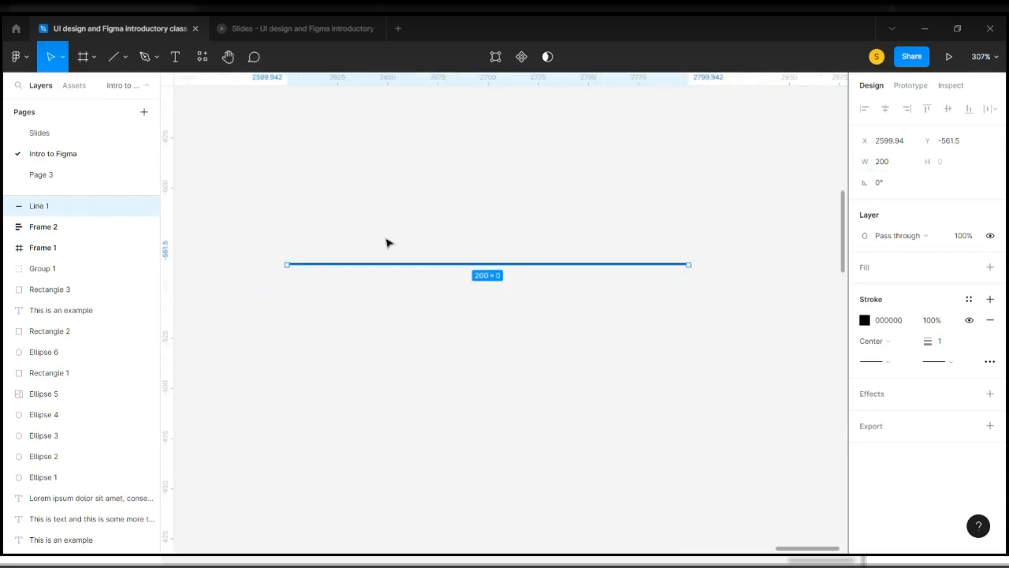
{"action": "left_click", "coordinate": [493, 210]}
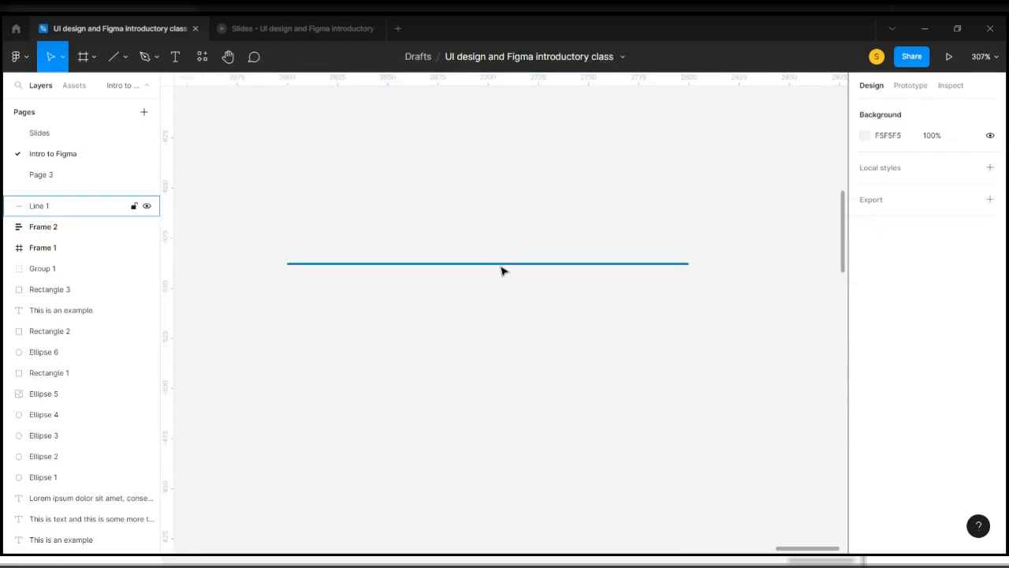
Try thicker and thinner stroke weights on the horizontal line, ending at 3
{"action": "left_click", "coordinate": [501, 264]}
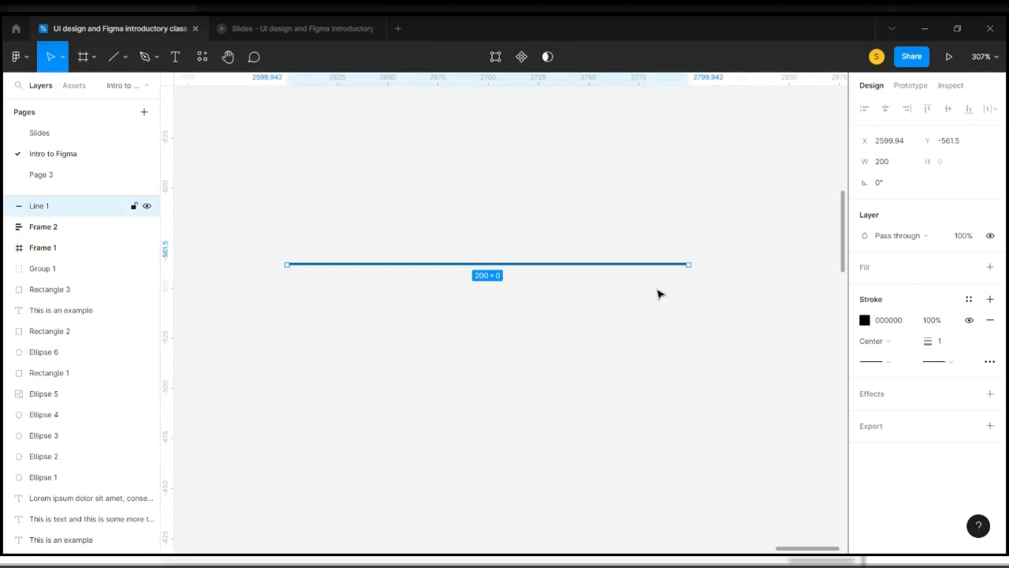
{"action": "left_click", "coordinate": [952, 346]}
{"action": "key", "text": "Up"}
{"action": "key", "text": "Up"}
{"action": "key", "text": "Up"}
{"action": "key", "text": "Up"}
{"action": "key", "text": "Up"}
{"action": "key", "text": "Up"}
{"action": "key", "text": "Up"}
{"action": "key", "text": "Up"}
{"action": "key", "text": "Up"}
{"action": "key", "text": "Up"}
{"action": "key", "text": "Up"}
{"action": "key", "text": "Up"}
{"action": "key", "text": "Up"}
{"action": "key", "text": "Up"}
{"action": "key", "text": "Up"}
{"action": "key", "text": "Up"}
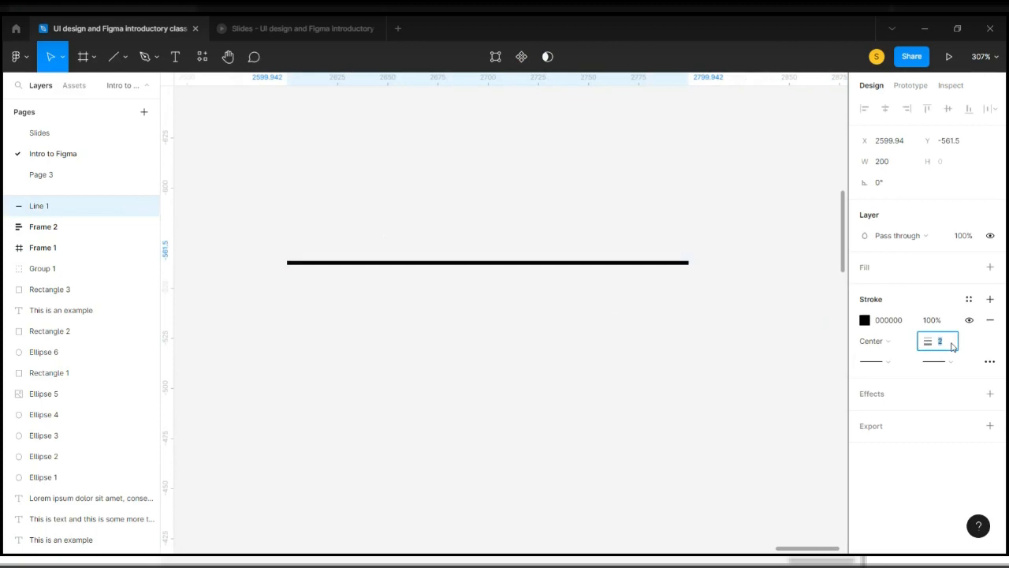
{"action": "key", "text": "Down"}
{"action": "key", "text": "Down"}
{"action": "key", "text": "Down"}
{"action": "key", "text": "Down"}
{"action": "key", "text": "Down"}
{"action": "key", "text": "Down"}
{"action": "key", "text": "Down"}
{"action": "key", "text": "Down"}
{"action": "key", "text": "Down"}
{"action": "key", "text": "Down"}
{"action": "key", "text": "Down"}
{"action": "key", "text": "Down"}
{"action": "key", "text": "Down"}
{"action": "key", "text": "Down"}
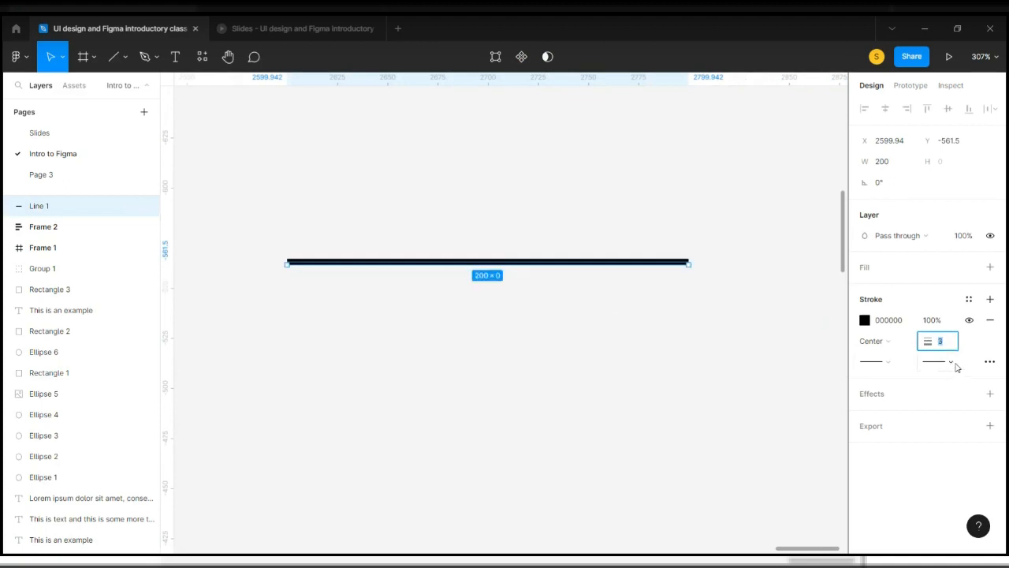
Preview the line's end point styles, including Square, and restore its stroke weight to 1
{"action": "left_click", "coordinate": [954, 365]}
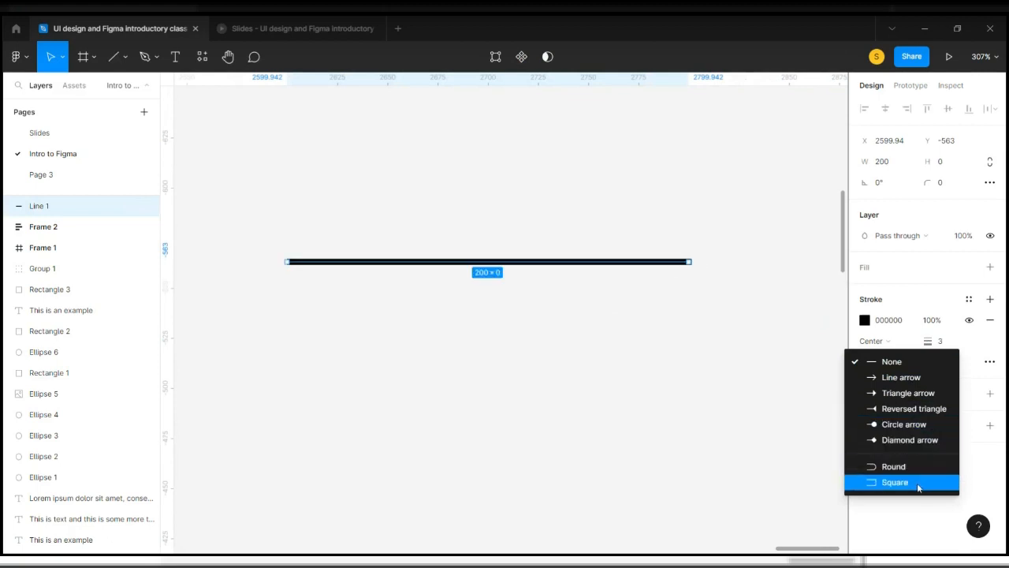
{"action": "left_click", "coordinate": [805, 405]}
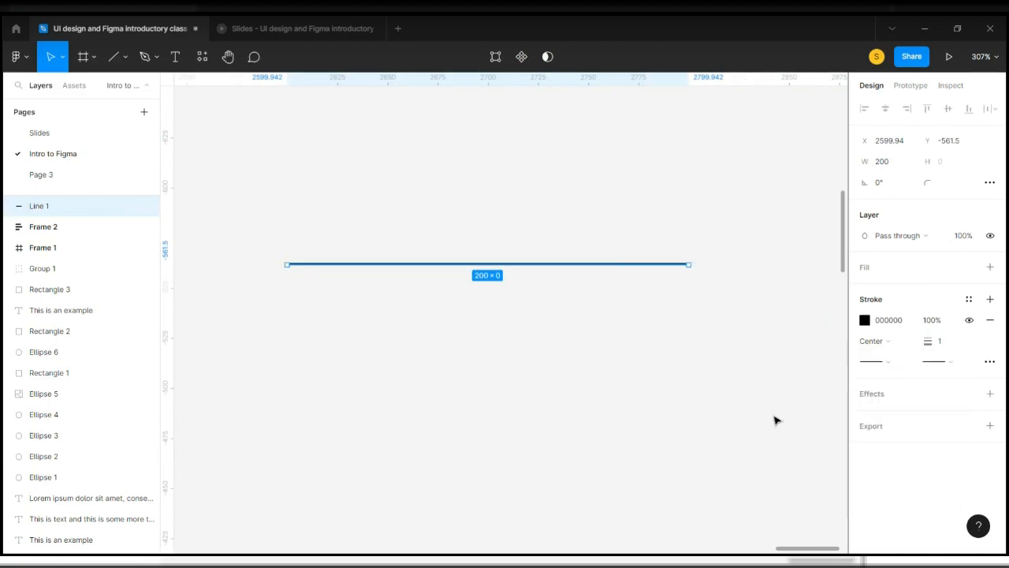
Change the line's stroke style to Dash in the advanced stroke settings
{"action": "left_click", "coordinate": [988, 361]}
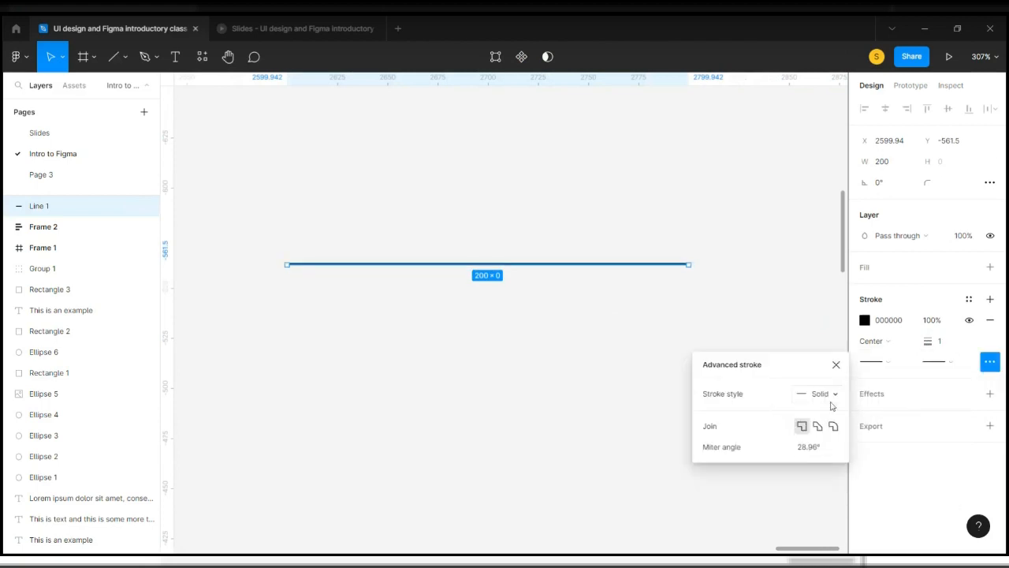
{"action": "left_click", "coordinate": [836, 365]}
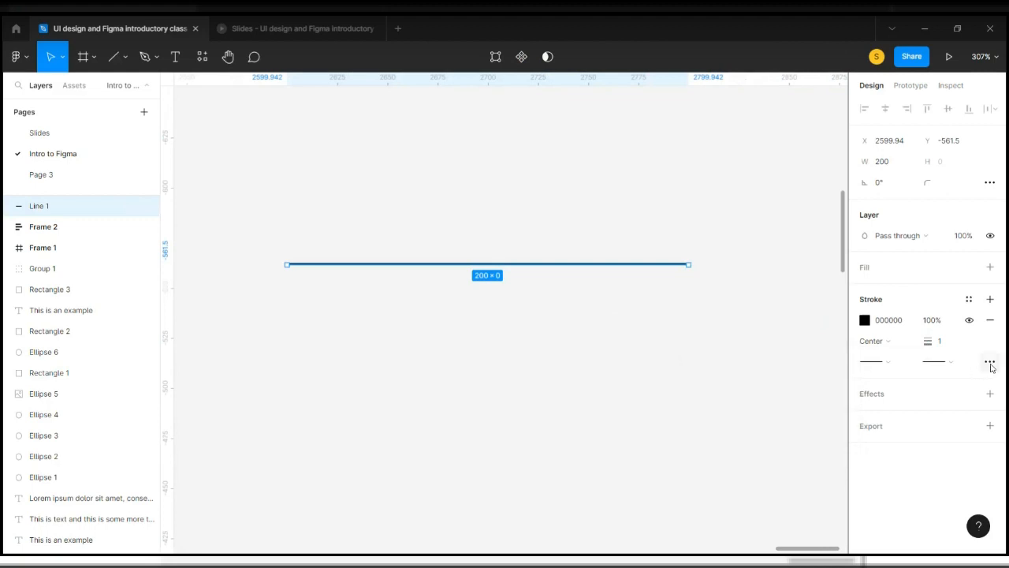
{"action": "left_click", "coordinate": [990, 362]}
{"action": "left_click", "coordinate": [838, 394]}
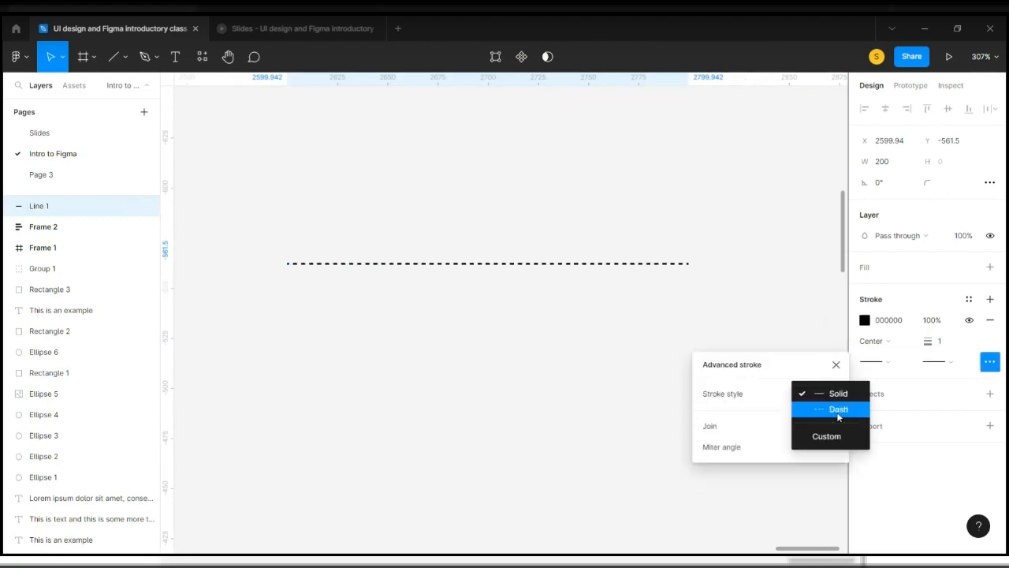
{"action": "left_click", "coordinate": [838, 409]}
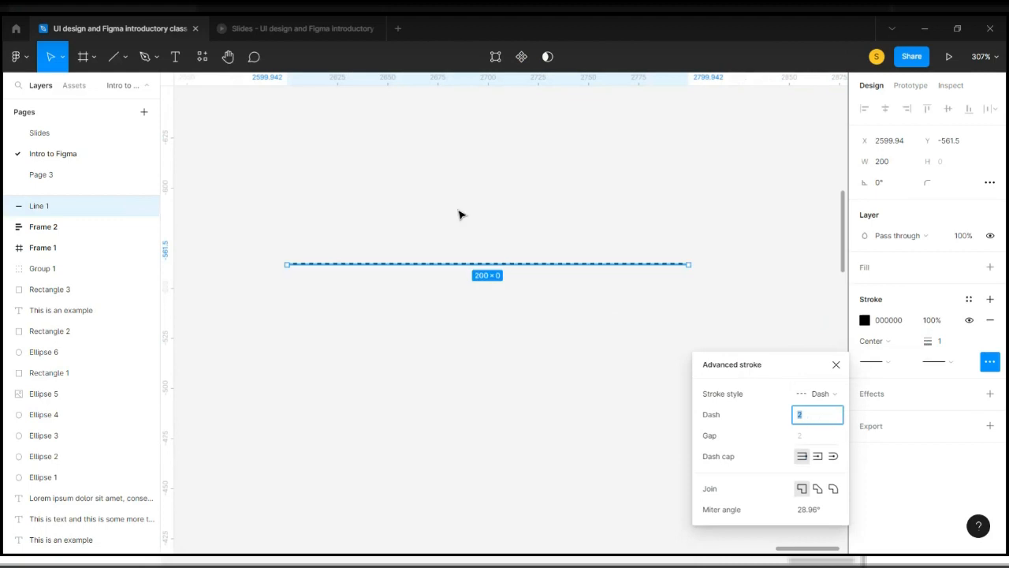
Try longer and shorter dash lengths on the line, reducing the dash to 1 and below
{"action": "scroll", "coordinate": [461, 215], "scroll_direction": "up", "scroll_amount": 3}
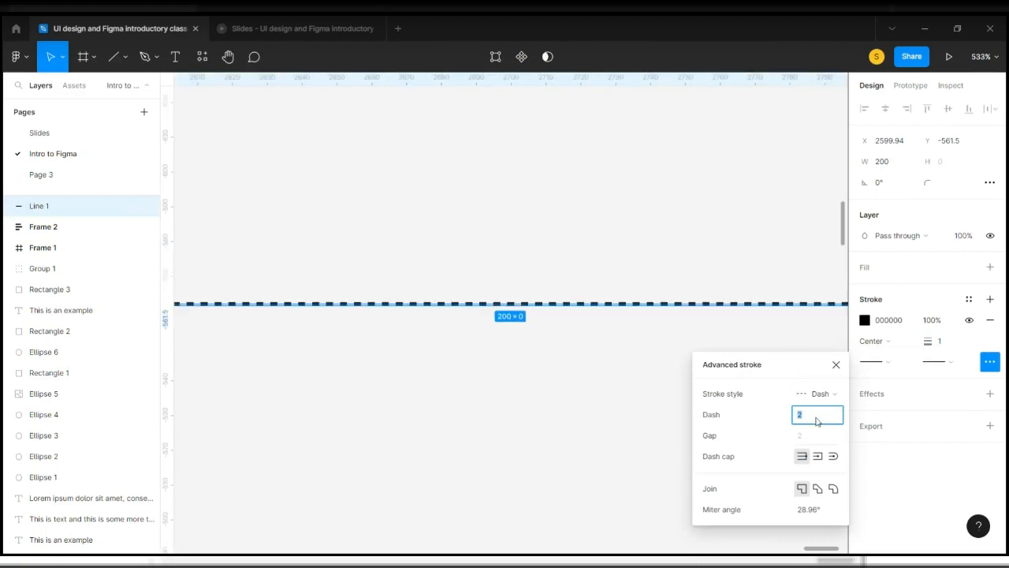
{"action": "key", "text": "Up"}
{"action": "key", "text": "Up"}
{"action": "key", "text": "Up"}
{"action": "key", "text": "Up"}
{"action": "key", "text": "Up"}
{"action": "key", "text": "Up"}
{"action": "key", "text": "Down"}
{"action": "key", "text": "Down"}
{"action": "key", "text": "Down"}
{"action": "key", "text": "Down"}
{"action": "key", "text": "Down"}
{"action": "key", "text": "Down"}
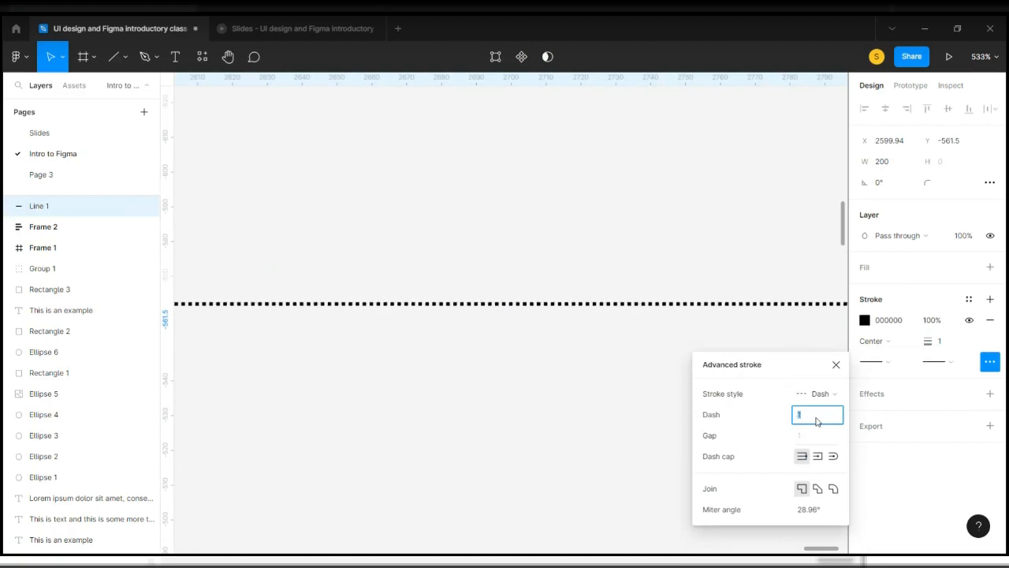
{"action": "key", "text": "Down"}
{"action": "key", "text": "Down"}
Set the line's stroke style to Dash with a dash length of 7 and round dash caps
{"action": "left_click", "coordinate": [821, 396]}
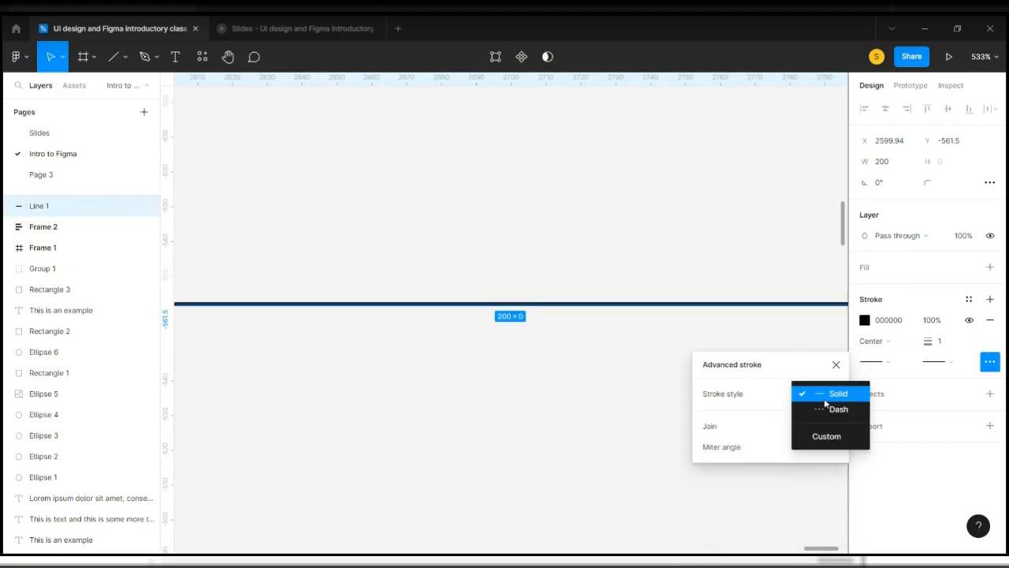
{"action": "left_click", "coordinate": [823, 409]}
{"action": "scroll", "coordinate": [776, 295], "scroll_direction": "up", "scroll_amount": 3}
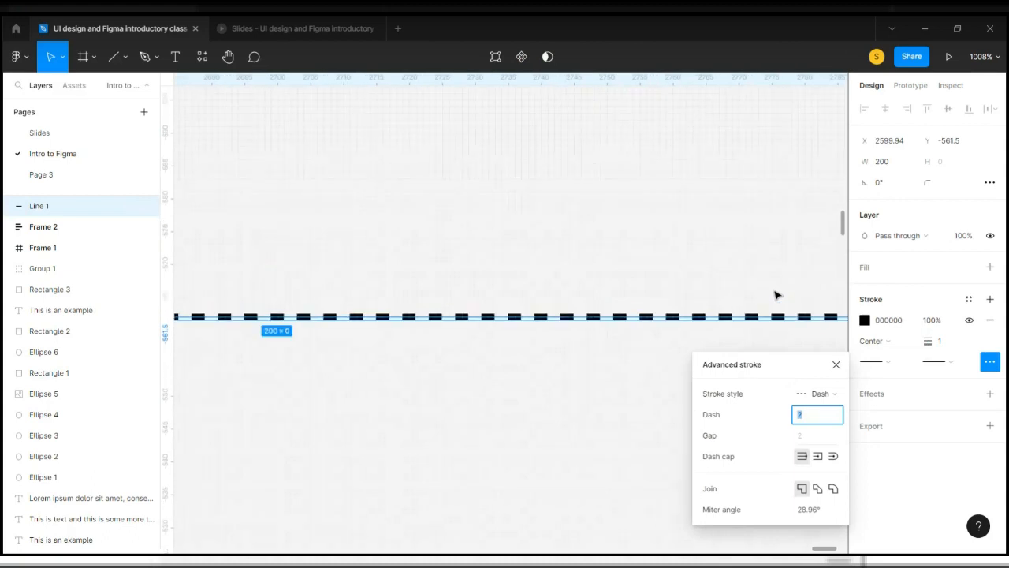
{"action": "key", "text": "Up"}
{"action": "key", "text": "Up"}
{"action": "key", "text": "Up"}
{"action": "key", "text": "Up"}
{"action": "key", "text": "Up"}
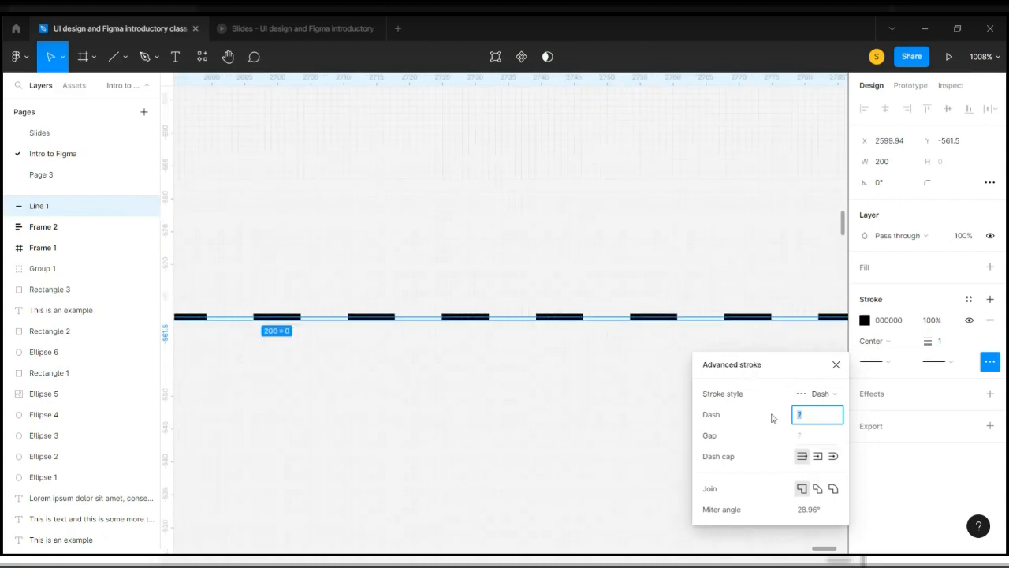
{"action": "left_click", "coordinate": [834, 459]}
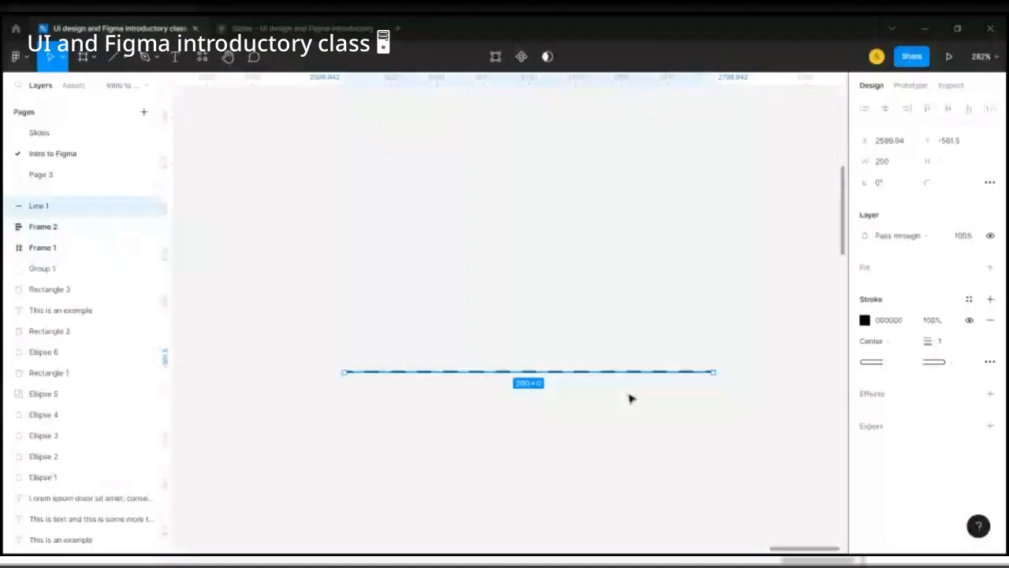
Draw a horizontal arrow about 210 long just below the dashed line
{"action": "scroll", "coordinate": [630, 397], "scroll_direction": "down", "scroll_amount": 3}
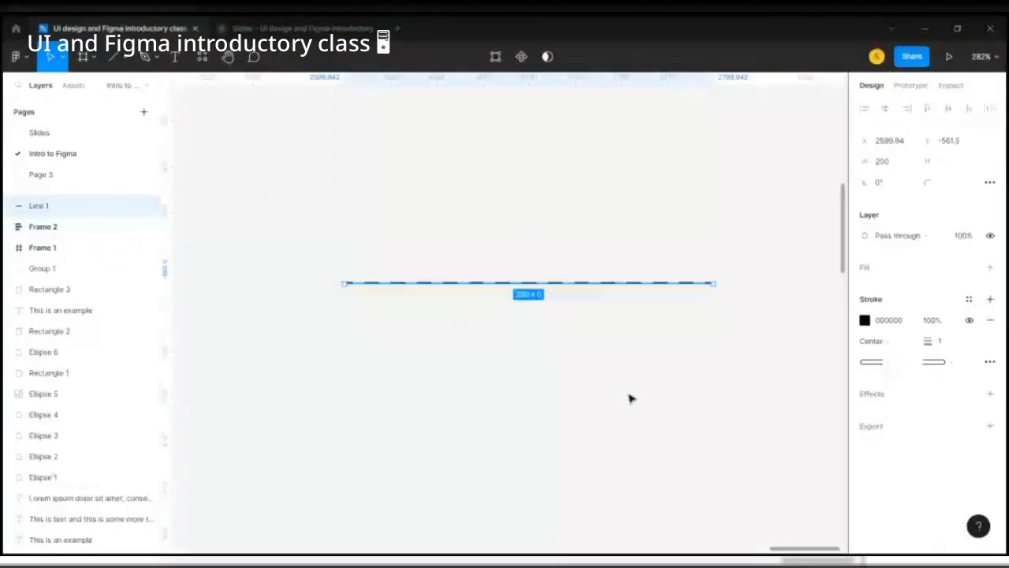
{"action": "left_click", "coordinate": [125, 62]}
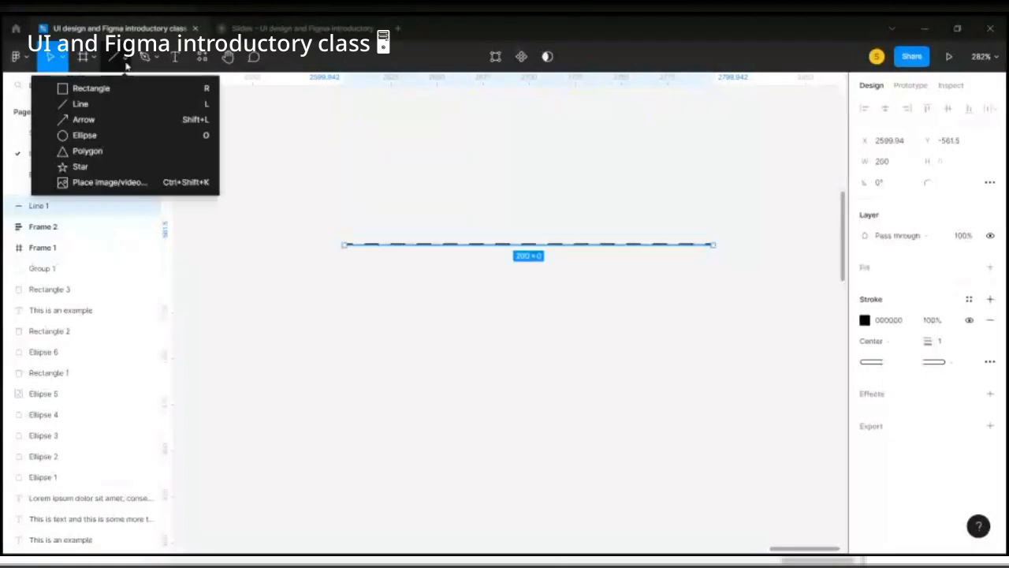
{"action": "left_click", "coordinate": [120, 119]}
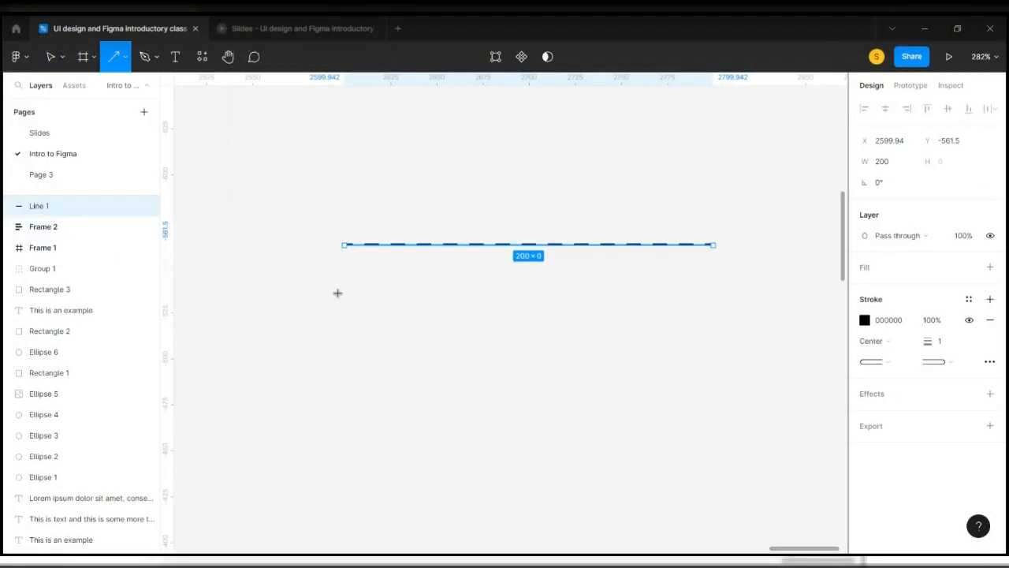
{"action": "mouse_move", "coordinate": [337, 292]}
{"action": "left_mouse_down"}
{"action": "mouse_move", "coordinate": [639, 333]}
{"action": "mouse_move", "coordinate": [702, 311]}
{"action": "left_mouse_up"}
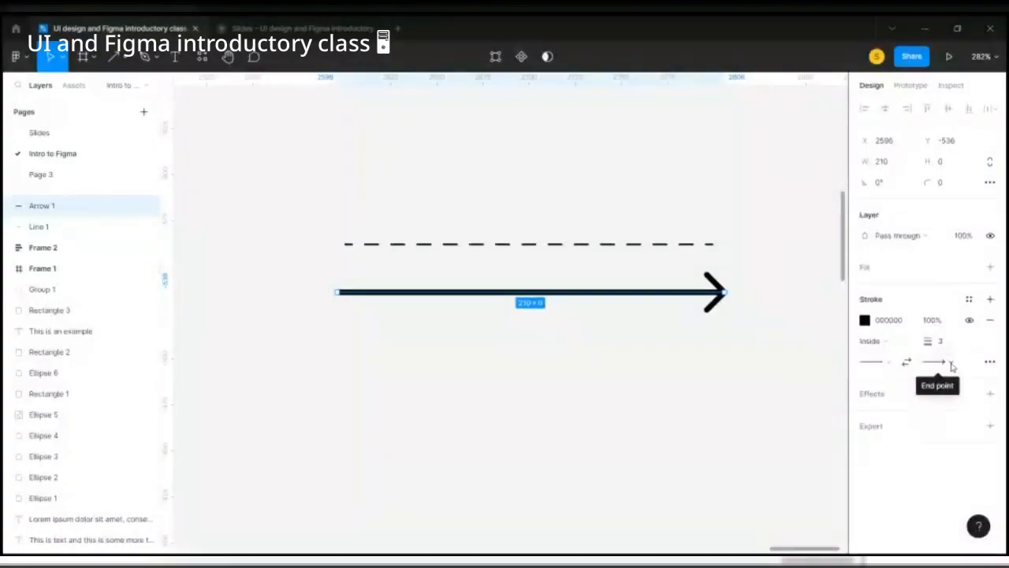
Preview the arrow's end point styles, including Diamond arrow, and swap its start and end points back and forth
{"action": "left_click", "coordinate": [951, 364]}
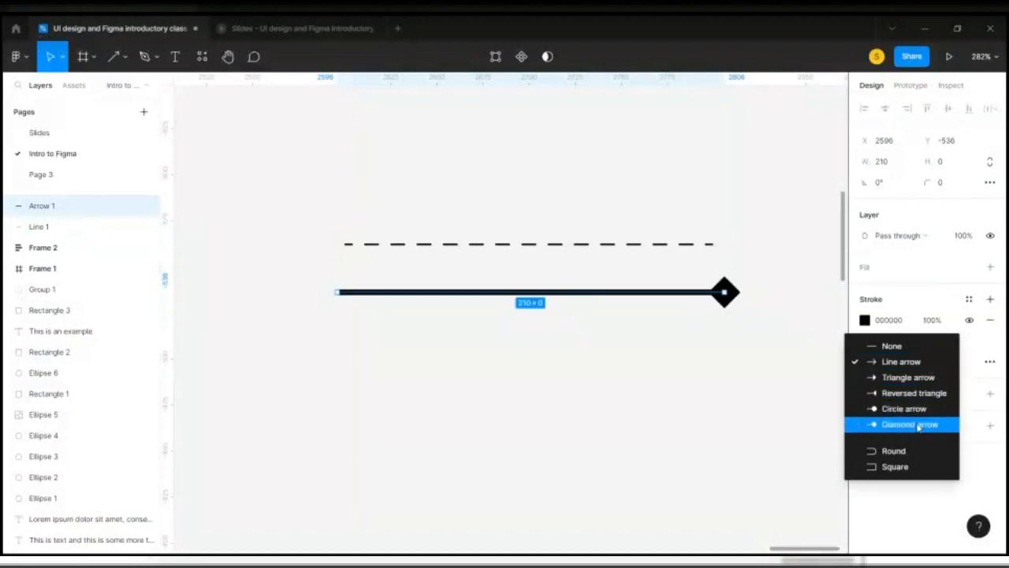
{"action": "left_click", "coordinate": [804, 385]}
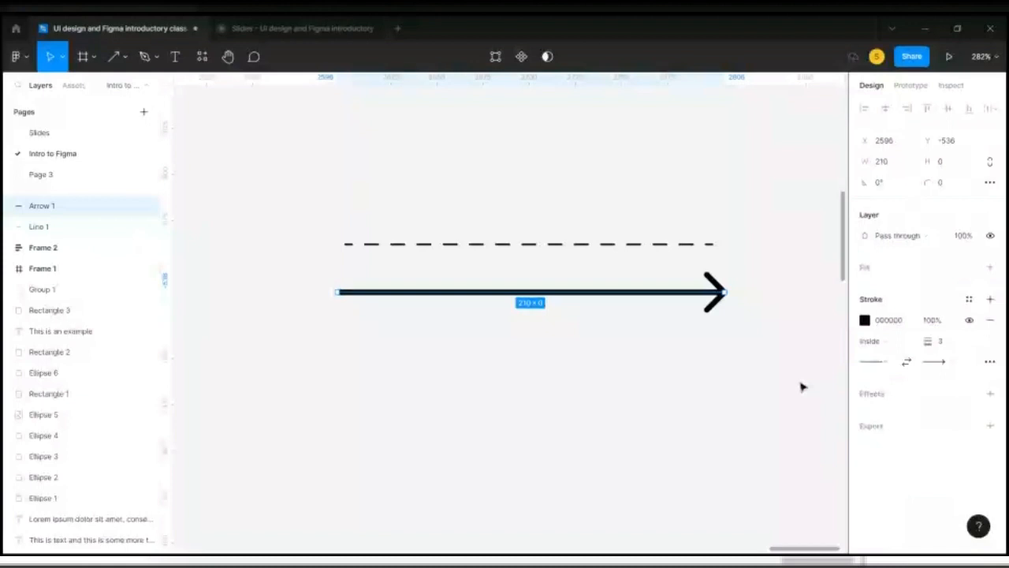
{"action": "left_click", "coordinate": [907, 363]}
{"action": "left_click", "coordinate": [907, 363]}
{"action": "left_click", "coordinate": [622, 386]}
Place a 100 × 100 circle below the arrow with the Ellipse tool and move it to about X 2549, Y -513
{"action": "scroll", "coordinate": [602, 327], "scroll_direction": "down", "scroll_amount": 3}
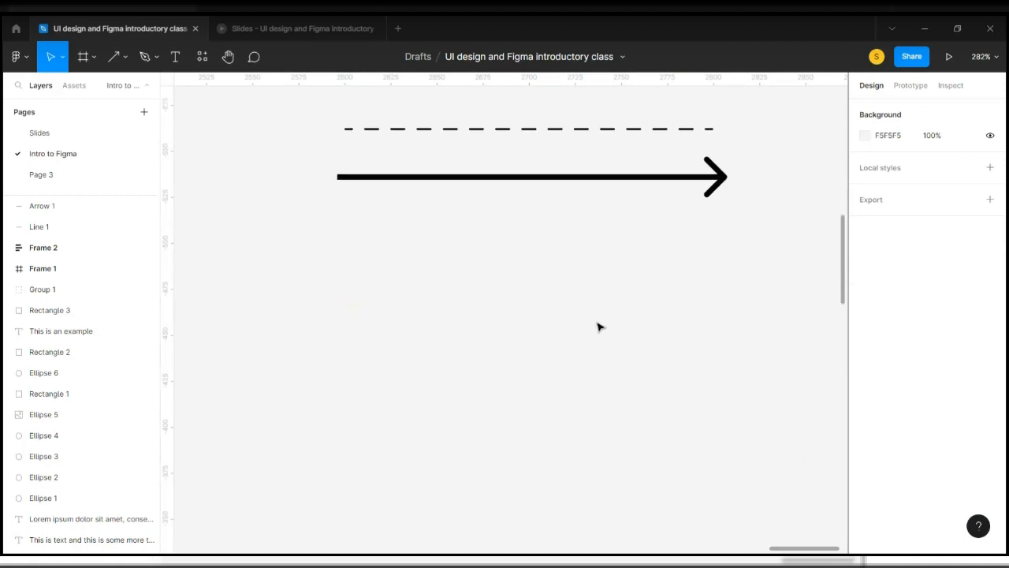
{"action": "left_click", "coordinate": [126, 68]}
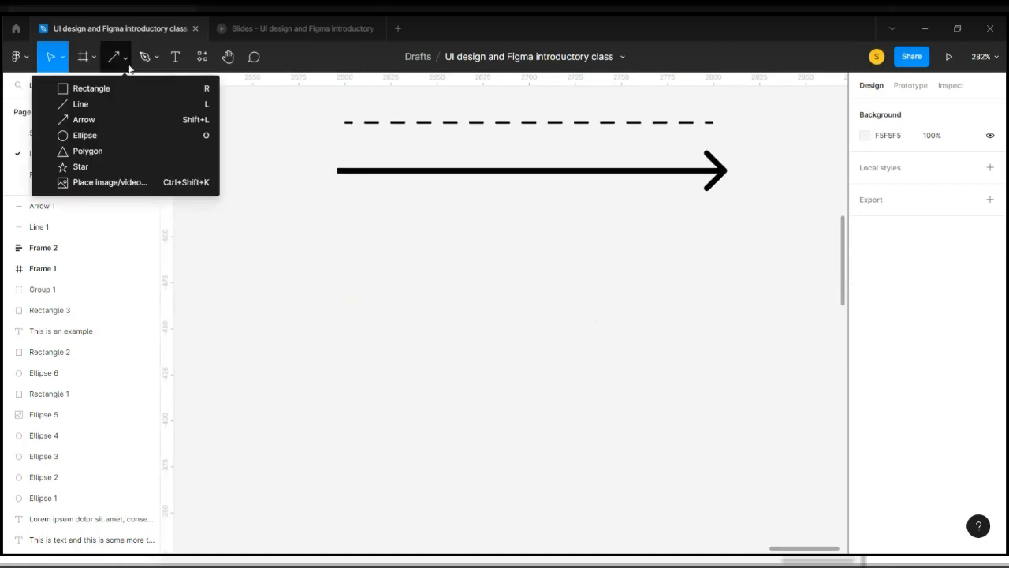
{"action": "left_click", "coordinate": [132, 135]}
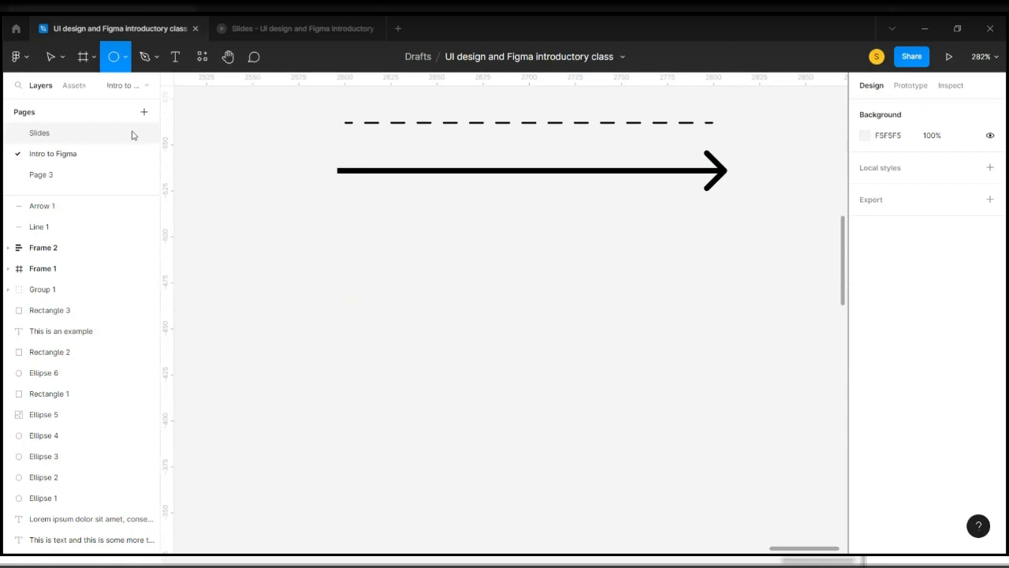
{"action": "left_click", "coordinate": [449, 302]}
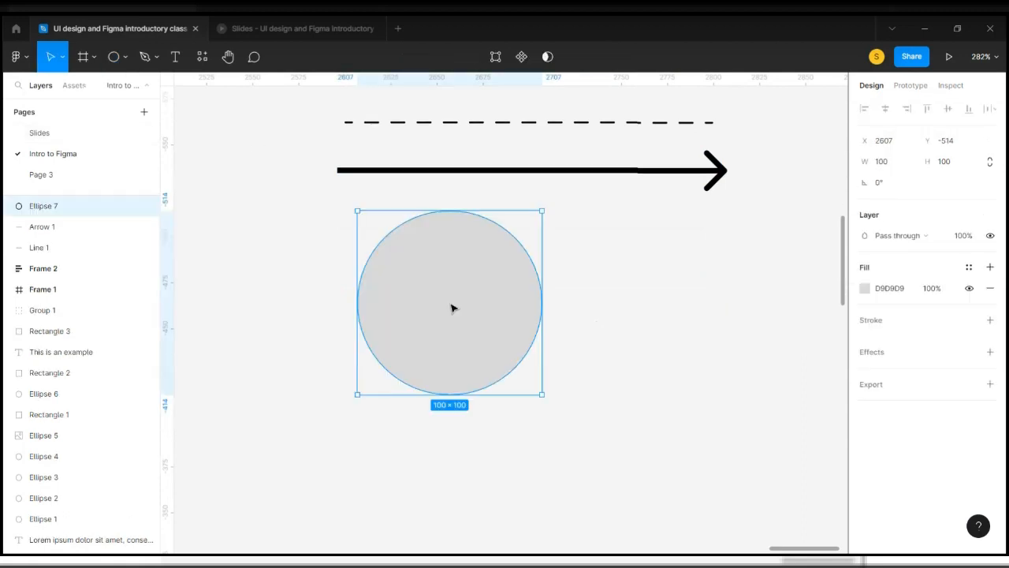
{"action": "scroll", "coordinate": [452, 307], "scroll_direction": "up", "scroll_amount": 3}
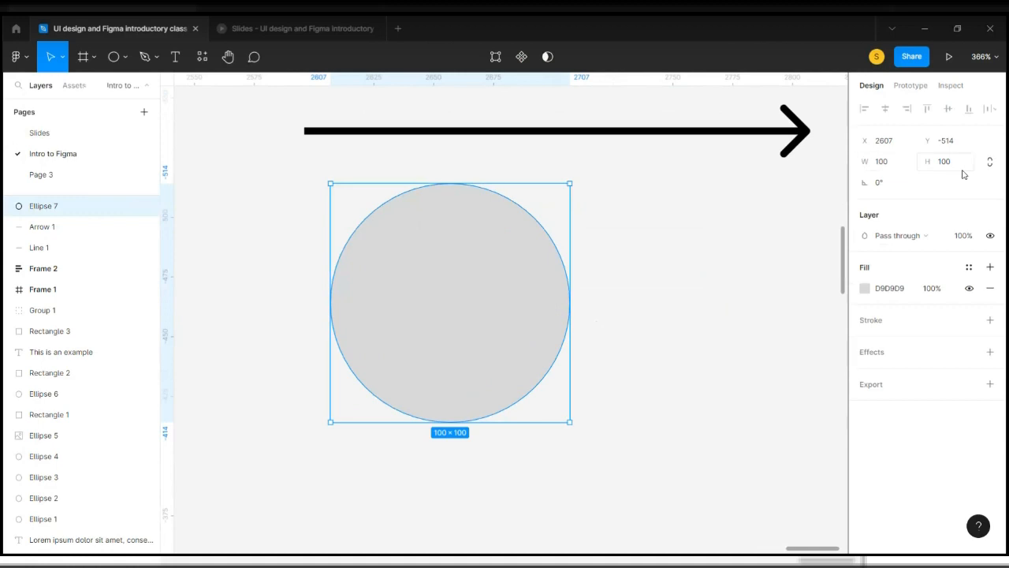
{"action": "left_click_drag", "start_coordinate": [439, 297], "coordinate": [300, 299]}
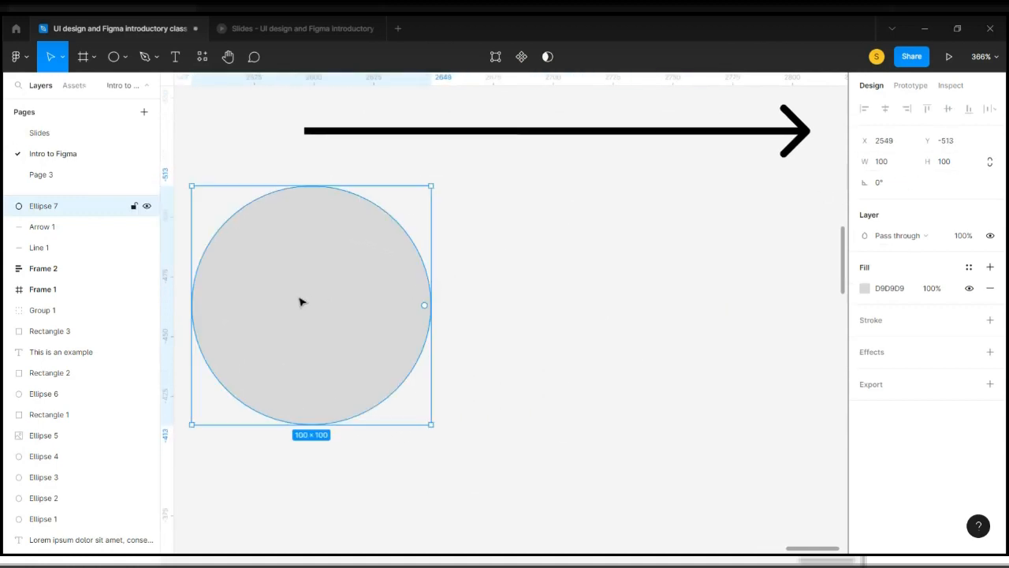
Draw a wide ellipse to the right of the circle, below the arrow
{"action": "left_click", "coordinate": [114, 56]}
{"action": "scroll", "coordinate": [514, 228], "scroll_direction": "down", "scroll_amount": 3, "text": "ctrl"}
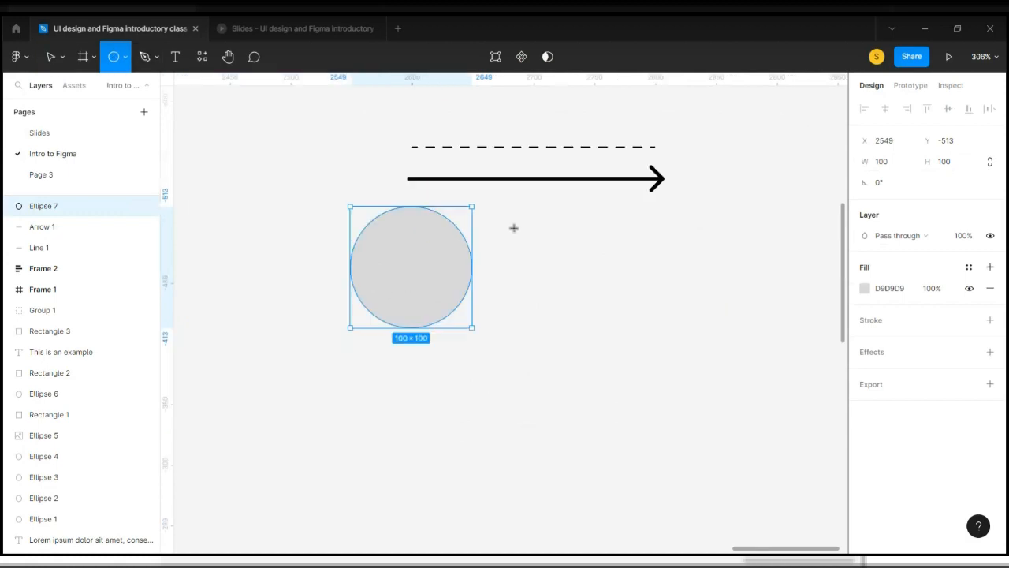
{"action": "left_click_drag", "start_coordinate": [534, 228], "coordinate": [807, 459]}
{"action": "mouse_move", "coordinate": [808, 506]}
{"action": "left_mouse_down"}
{"action": "mouse_move", "coordinate": [710, 534]}
{"action": "mouse_move", "coordinate": [678, 530]}
{"action": "mouse_move", "coordinate": [697, 377]}
{"action": "mouse_move", "coordinate": [807, 355]}
{"action": "mouse_move", "coordinate": [820, 320]}
{"action": "mouse_move", "coordinate": [822, 418]}
{"action": "mouse_move", "coordinate": [649, 462]}
{"action": "mouse_move", "coordinate": [734, 423]}
{"action": "mouse_move", "coordinate": [825, 331]}
{"action": "mouse_move", "coordinate": [817, 410]}
{"action": "mouse_move", "coordinate": [823, 391]}
{"action": "mouse_move", "coordinate": [714, 345]}
{"action": "left_mouse_up"}
Reduce the circle to its upper half using its arc handle, with a sweep of -50%
{"action": "left_click", "coordinate": [389, 268]}
{"action": "scroll", "coordinate": [389, 268], "scroll_direction": "up", "scroll_amount": 5}
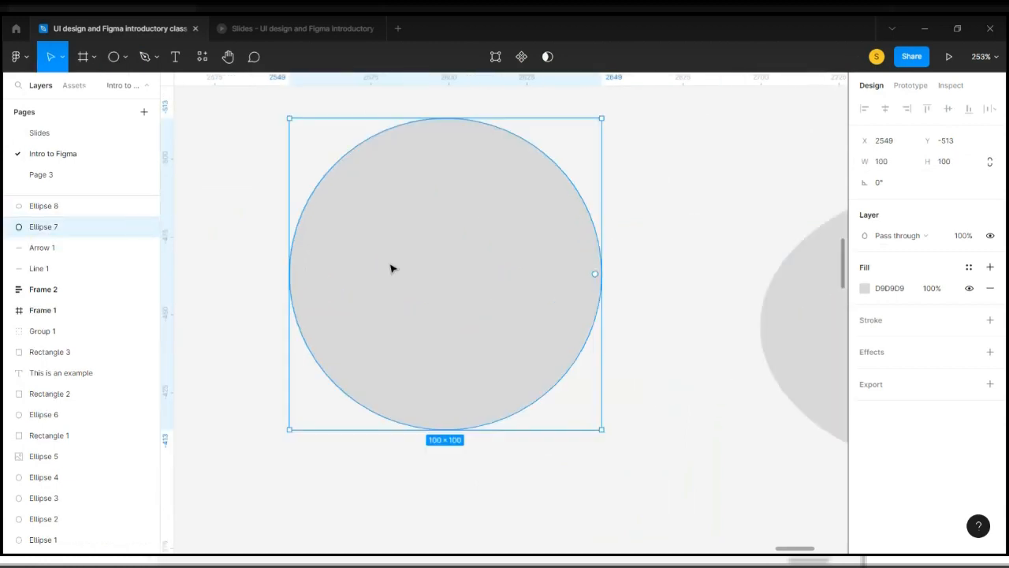
{"action": "scroll", "coordinate": [390, 268], "scroll_direction": "up", "scroll_amount": 3}
{"action": "scroll", "coordinate": [390, 268], "scroll_direction": "down", "scroll_amount": 1}
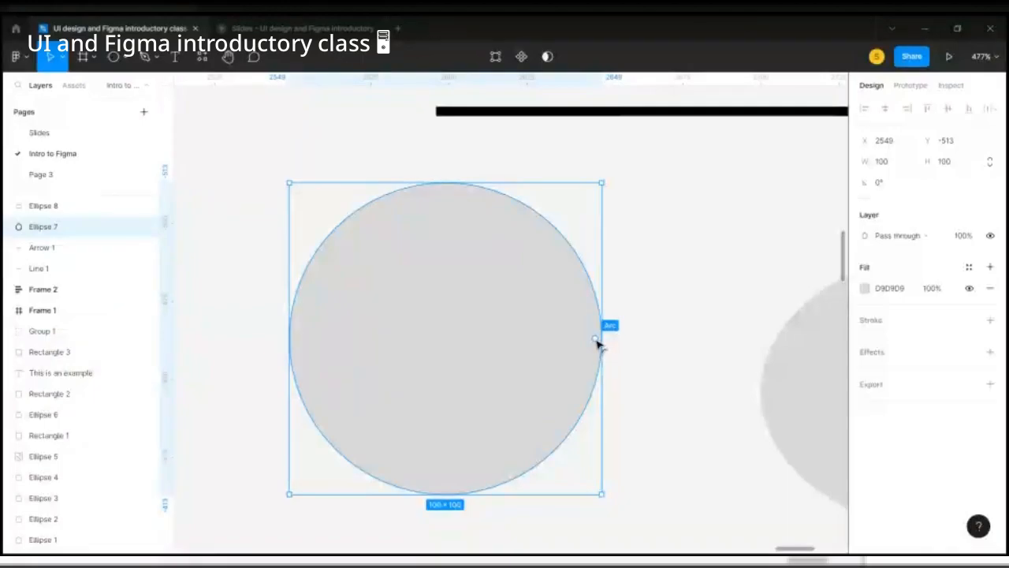
{"action": "left_click_drag", "start_coordinate": [596, 344], "coordinate": [284, 344]}
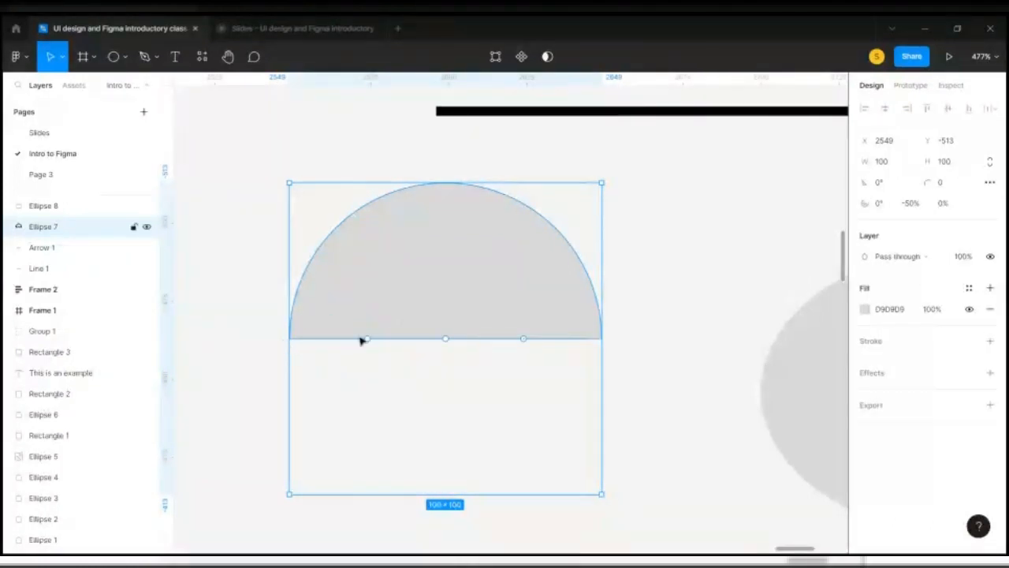
Try sweeping the half circle's arc to 100% and to about 72%, and undo back to the half circle
{"action": "left_click_drag", "start_coordinate": [368, 341], "coordinate": [527, 344]}
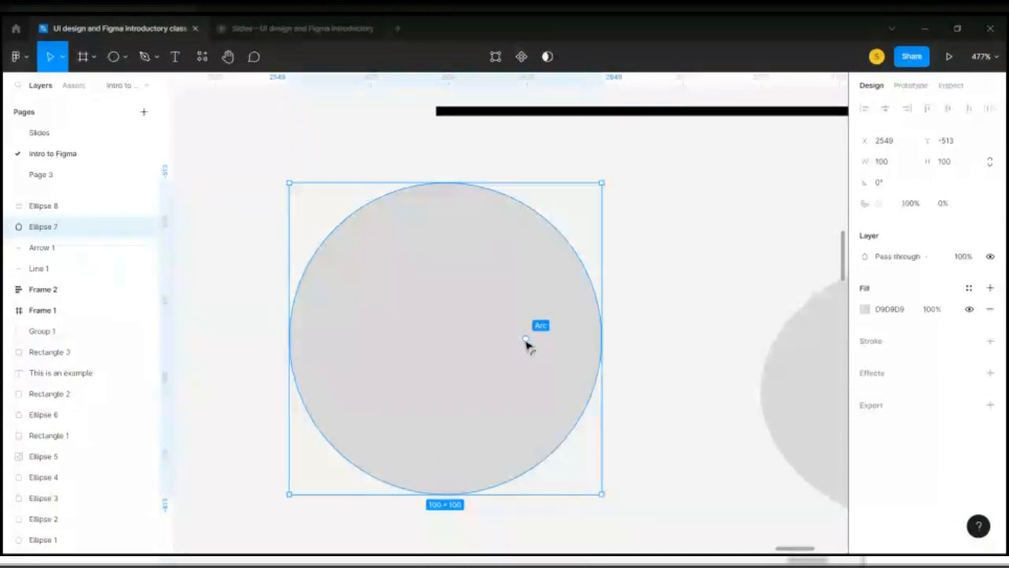
{"action": "left_click_drag", "start_coordinate": [526, 344], "coordinate": [423, 217]}
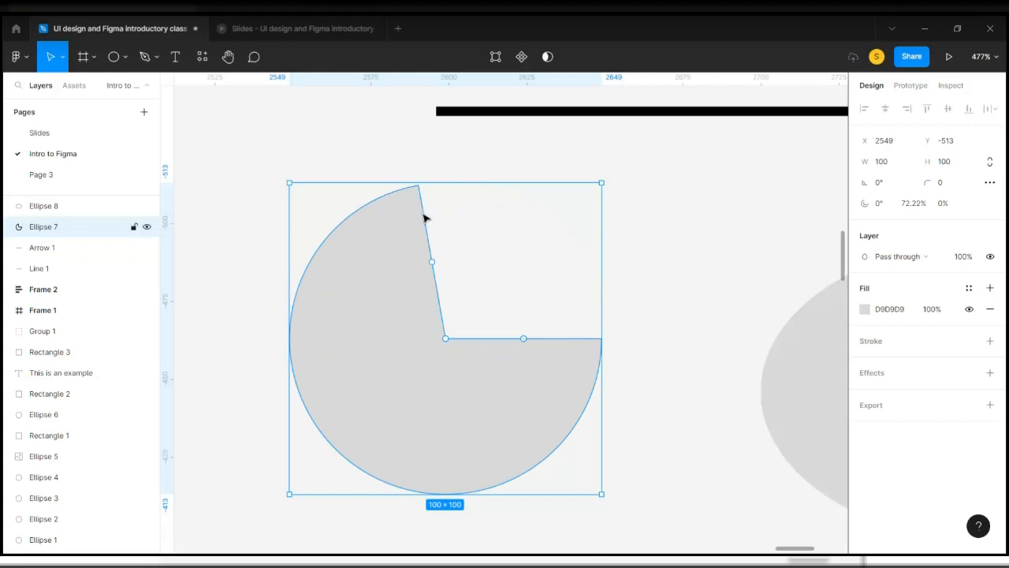
{"action": "key", "text": "ctrl+z"}
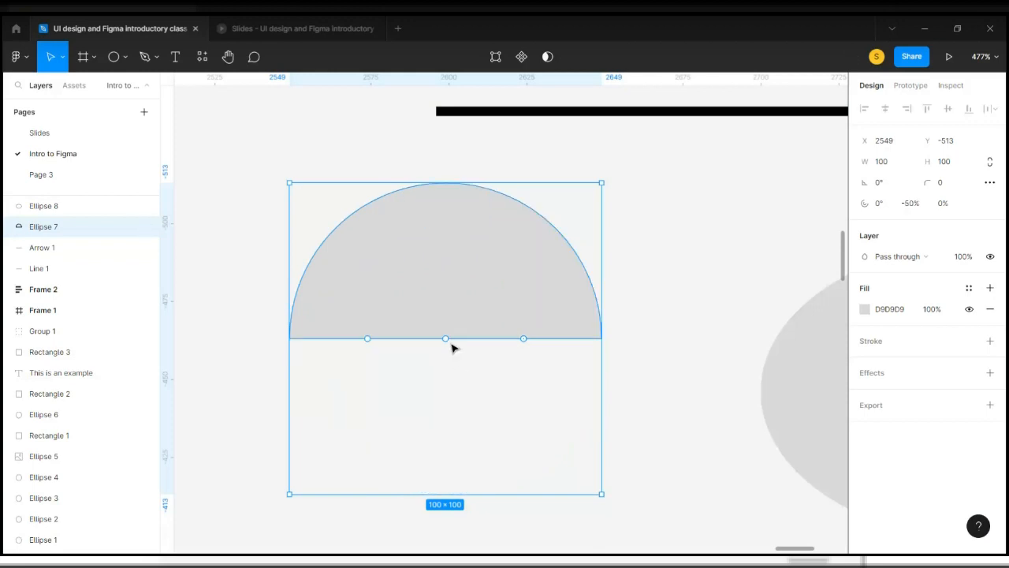
Try the half circle's ratio handle and rotate its arc start to about 92°, and undo the rotation
{"action": "mouse_move", "coordinate": [446, 338]}
{"action": "left_mouse_down"}
{"action": "mouse_move", "coordinate": [452, 313]}
{"action": "mouse_move", "coordinate": [433, 234]}
{"action": "mouse_move", "coordinate": [457, 193]}
{"action": "mouse_move", "coordinate": [455, 328]}
{"action": "mouse_move", "coordinate": [458, 247]}
{"action": "mouse_move", "coordinate": [471, 220]}
{"action": "mouse_move", "coordinate": [460, 210]}
{"action": "mouse_move", "coordinate": [446, 342]}
{"action": "left_mouse_up"}
{"action": "left_click_drag", "start_coordinate": [526, 341], "coordinate": [440, 495]}
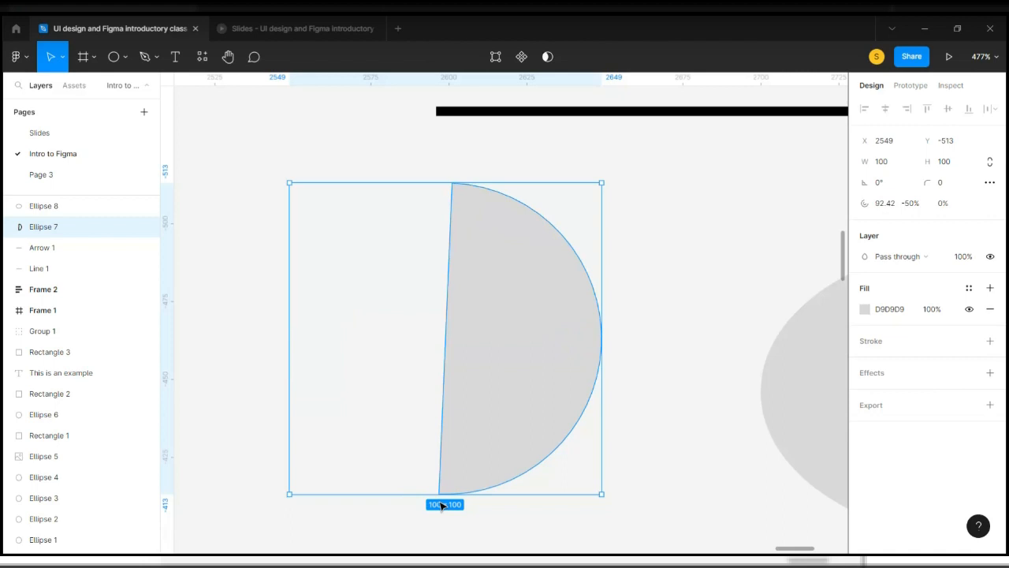
{"action": "key", "text": "ctrl+z"}
Place a 100 × 100 square below the half circle with the Rectangle tool
{"action": "scroll", "coordinate": [518, 284], "scroll_direction": "down", "scroll_amount": 5}
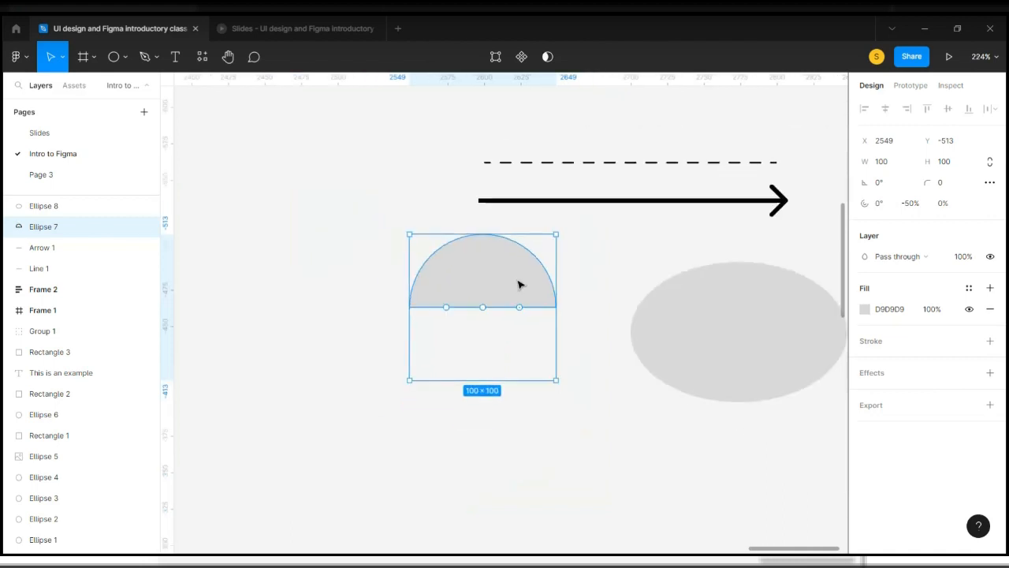
{"action": "scroll", "coordinate": [517, 285], "scroll_direction": "down", "scroll_amount": 3}
{"action": "key", "text": "r"}
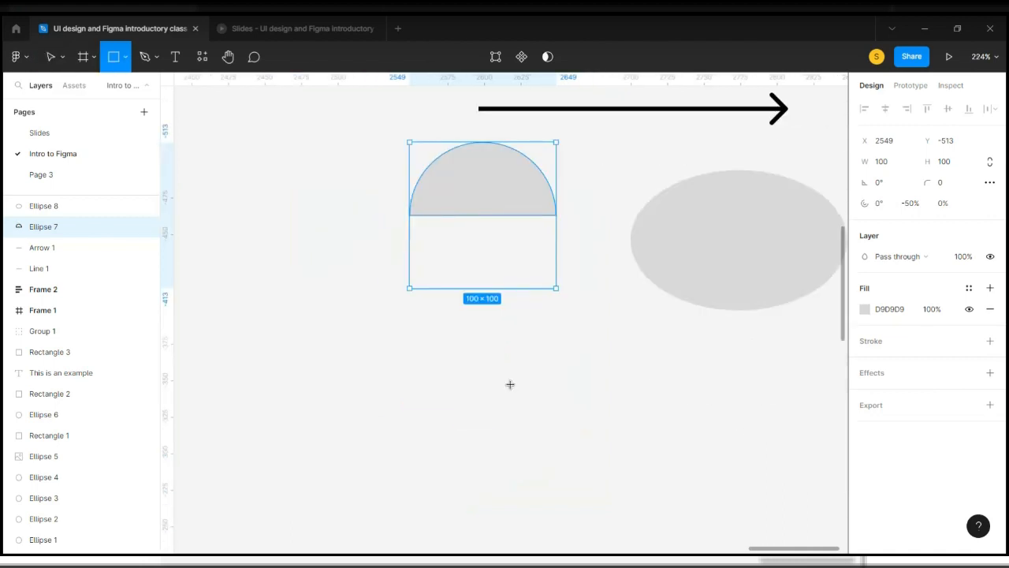
{"action": "left_click", "coordinate": [479, 403]}
Round the square's corners to a radius of 50 with a corner handle and bring the radius back to 0
{"action": "scroll", "coordinate": [479, 405], "scroll_direction": "up", "scroll_amount": 5}
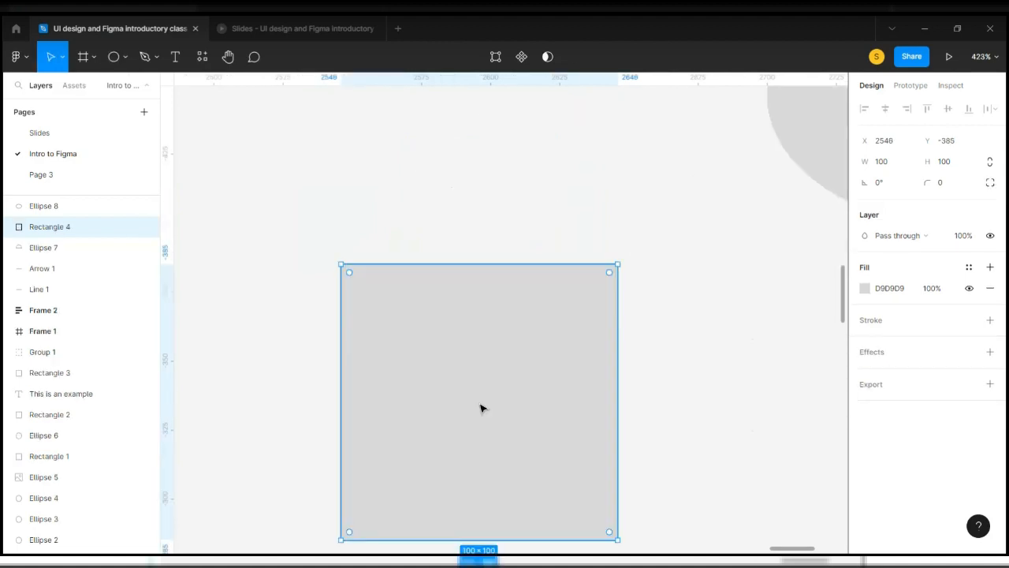
{"action": "scroll", "coordinate": [479, 408], "scroll_direction": "down", "scroll_amount": 1}
{"action": "scroll", "coordinate": [479, 408], "scroll_direction": "down", "scroll_amount": 2}
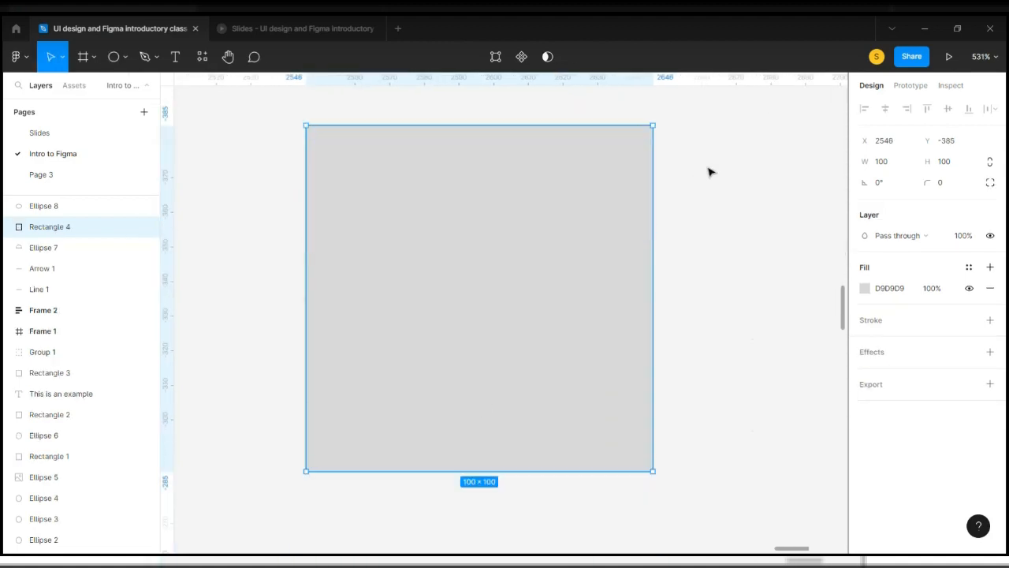
{"action": "left_click_drag", "start_coordinate": [644, 135], "coordinate": [520, 406]}
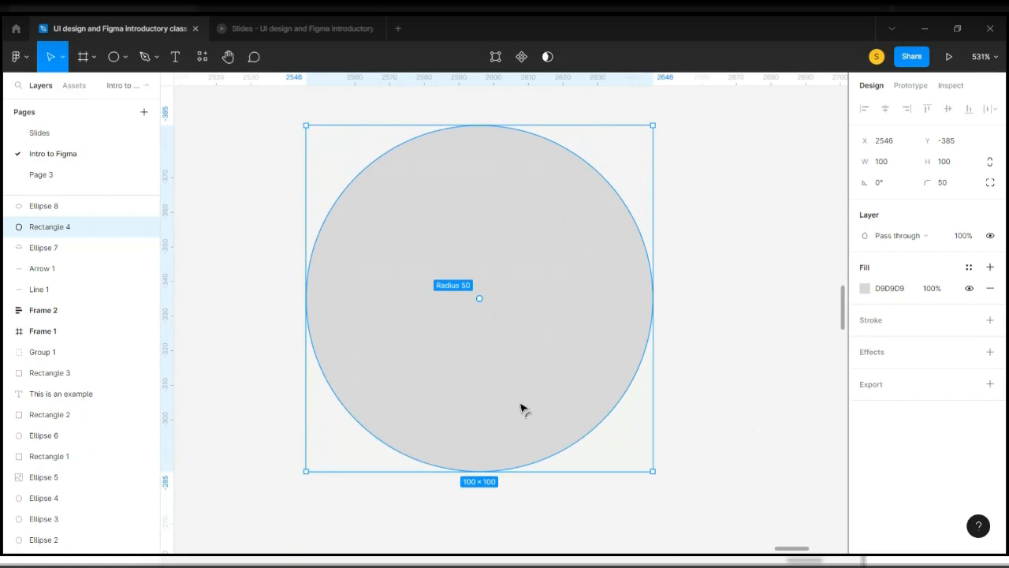
{"action": "left_click_drag", "start_coordinate": [522, 405], "coordinate": [714, 151]}
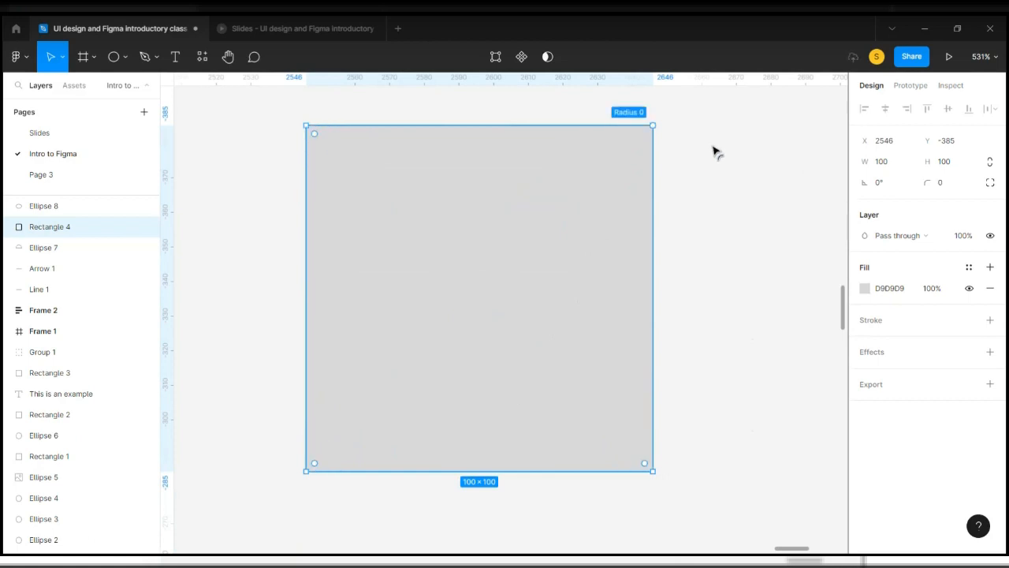
Step the square's corner radius value up to at least 21 and back down to 0, and deselect the square
{"action": "left_click", "coordinate": [952, 187]}
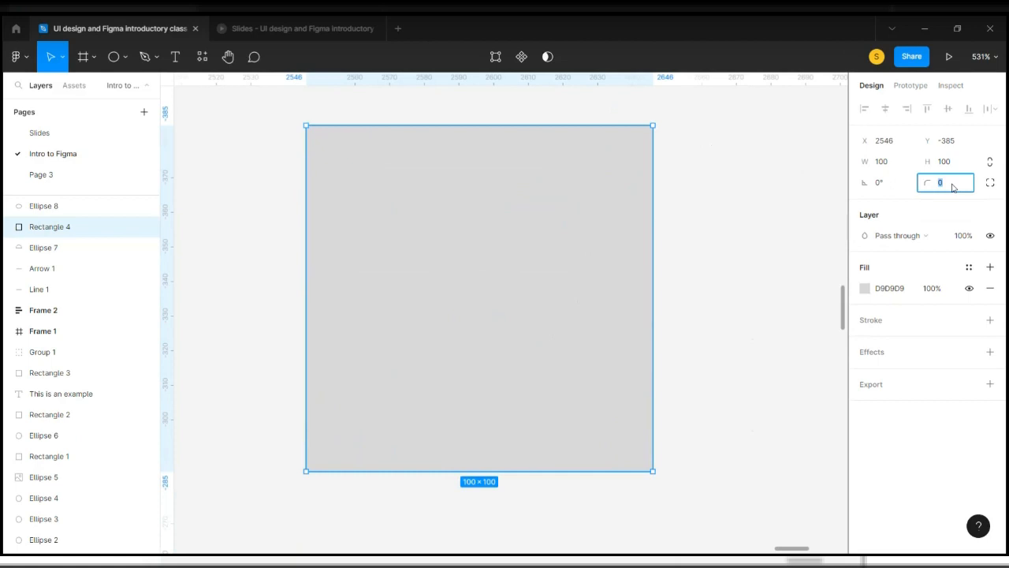
{"action": "key", "text": "Return"}
{"action": "key", "text": "Up"}
{"action": "key", "text": "Up"}
{"action": "key", "text": "Up"}
{"action": "key", "text": "Up"}
{"action": "key", "text": "Up"}
{"action": "key", "text": "Up"}
{"action": "key", "text": "Up"}
{"action": "key", "text": "Up"}
{"action": "key", "text": "Up"}
{"action": "key", "text": "Up"}
{"action": "key", "text": "Up"}
{"action": "key", "text": "Up"}
{"action": "key", "text": "Up"}
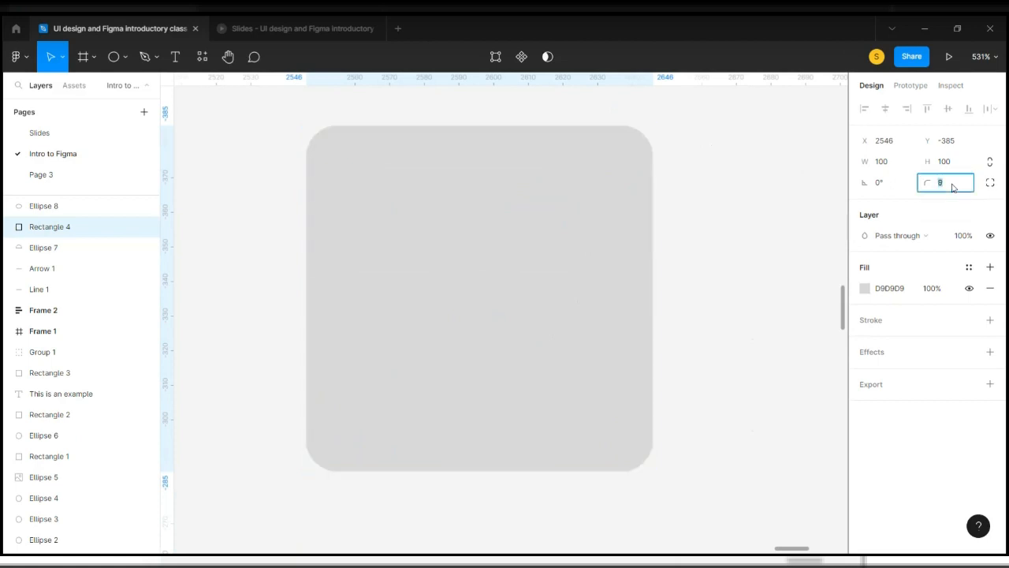
{"action": "key", "text": "Down"}
{"action": "key", "text": "Down"}
{"action": "key", "text": "Down"}
{"action": "key", "text": "Down"}
{"action": "key", "text": "Down"}
{"action": "key", "text": "Down"}
{"action": "key", "text": "Down"}
{"action": "key", "text": "Down"}
{"action": "key", "text": "Down"}
{"action": "key", "text": "Down"}
{"action": "key", "text": "Down"}
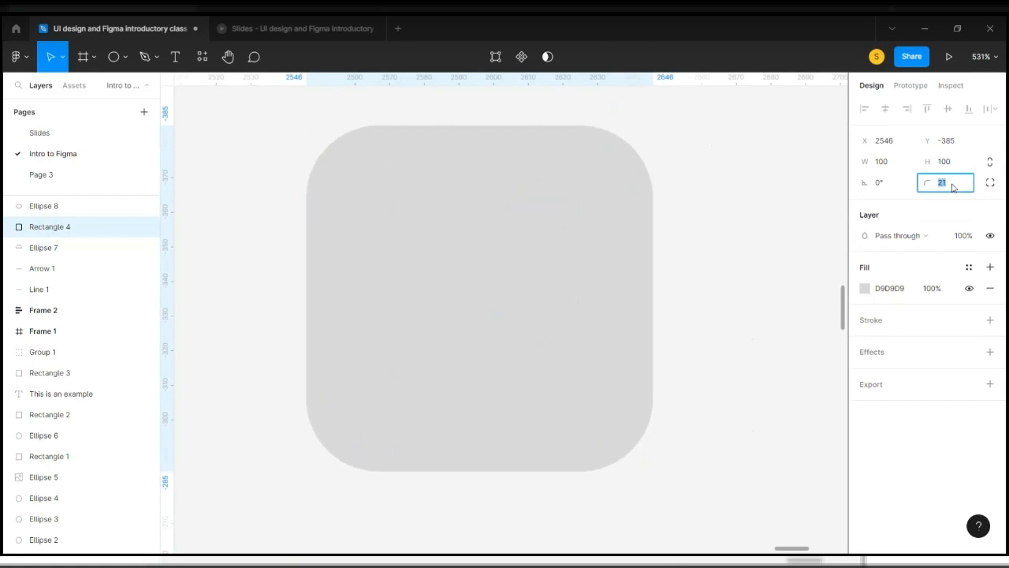
{"action": "key", "text": "Down"}
{"action": "key", "text": "Down"}
{"action": "key", "text": "Down"}
{"action": "key", "text": "Down"}
{"action": "key", "text": "Down"}
{"action": "key", "text": "Down"}
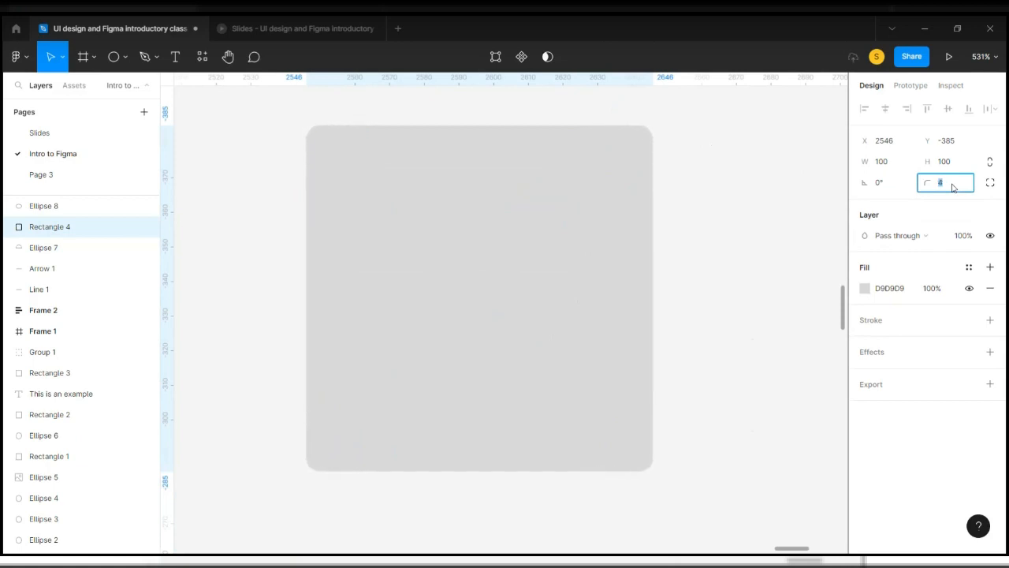
{"action": "left_click", "coordinate": [702, 243]}
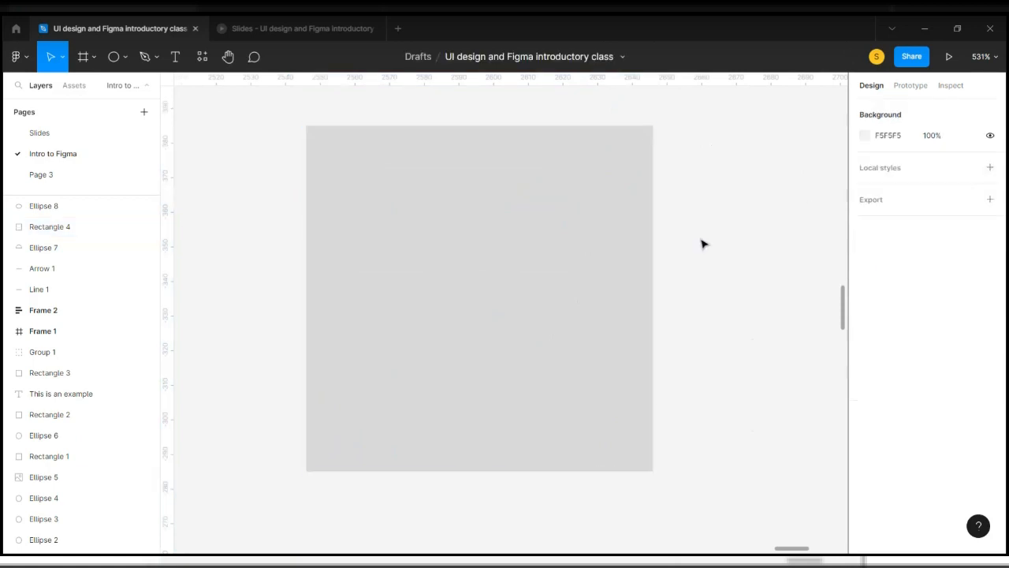
Place a 100 × 100 triangle with the Polygon tool to the right of the square, below the ellipse
{"action": "scroll", "coordinate": [703, 244], "scroll_direction": "down", "scroll_amount": 5}
{"action": "scroll", "coordinate": [704, 243], "scroll_direction": "down", "scroll_amount": 2}
{"action": "scroll", "coordinate": [704, 243], "scroll_direction": "right", "scroll_amount": 5}
{"action": "scroll", "coordinate": [704, 244], "scroll_direction": "up", "scroll_amount": 3}
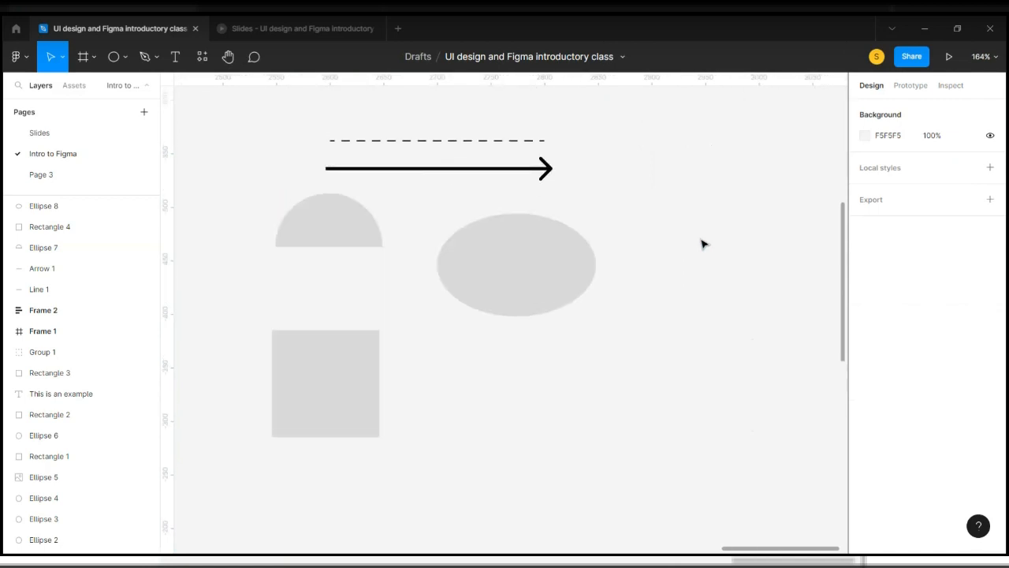
{"action": "left_click", "coordinate": [125, 57]}
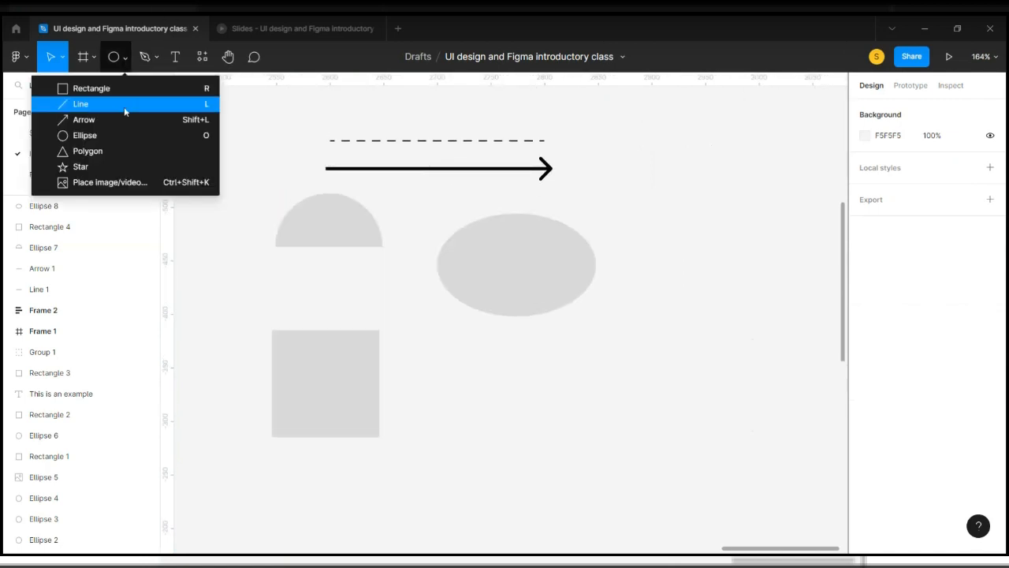
{"action": "left_click", "coordinate": [133, 159]}
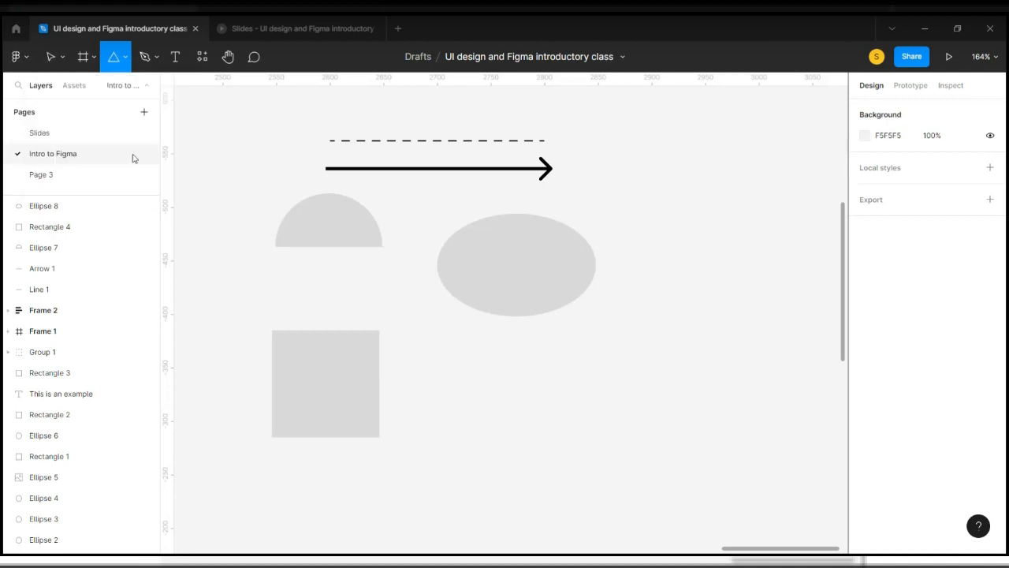
{"action": "scroll", "coordinate": [464, 355], "scroll_direction": "down", "scroll_amount": 3}
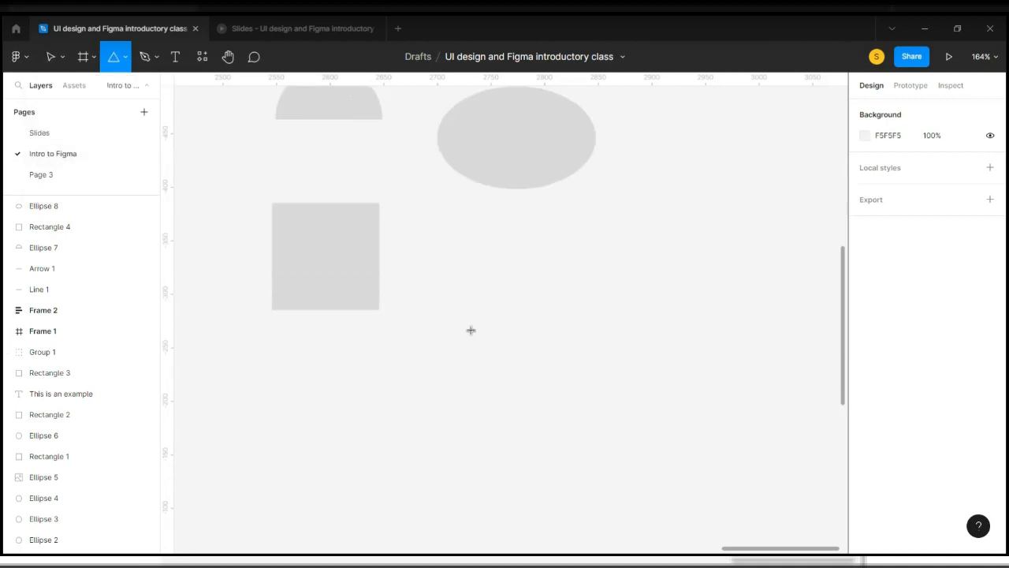
{"action": "left_click", "coordinate": [513, 270]}
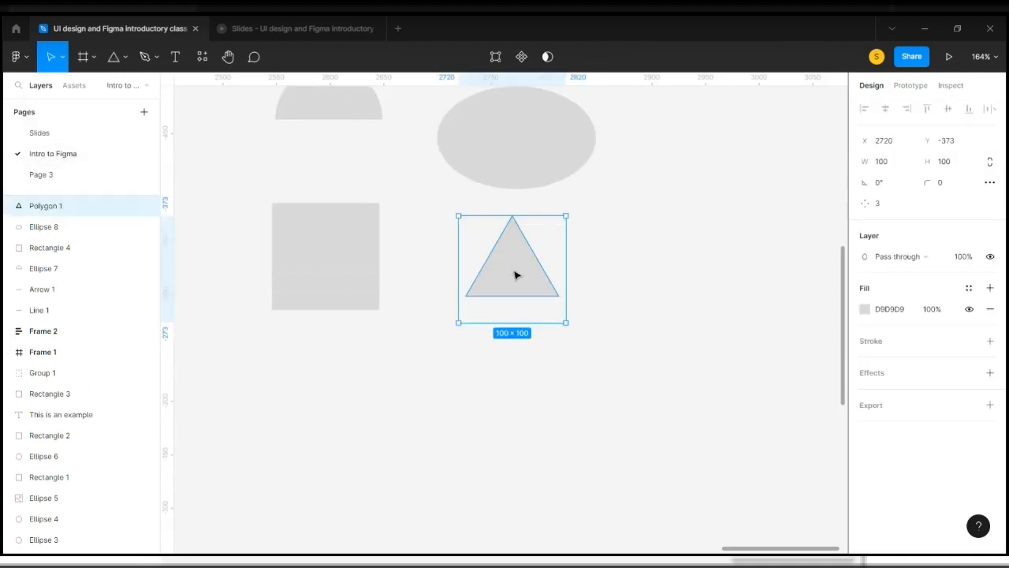
Increase the polygon's corner count to 5 to make it a pentagon
{"action": "scroll", "coordinate": [514, 274], "scroll_direction": "up", "scroll_amount": 5}
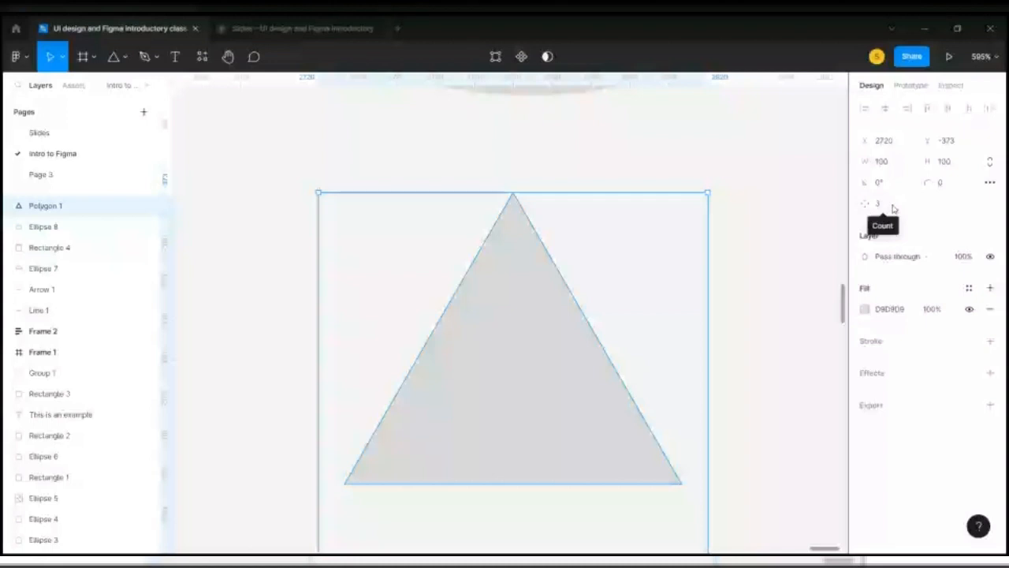
{"action": "left_click", "coordinate": [893, 207]}
{"action": "key", "text": "Up"}
{"action": "key", "text": "Up"}
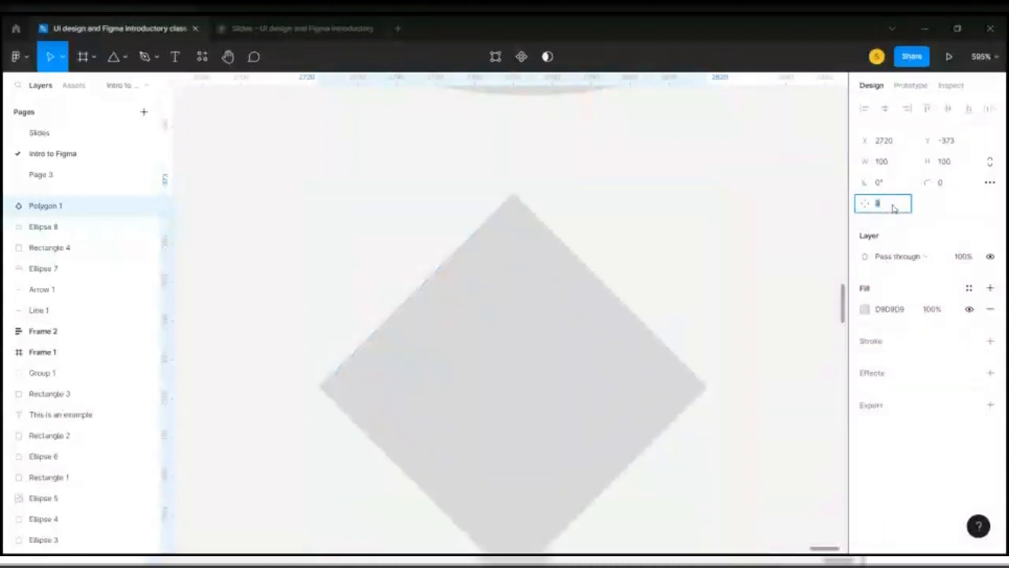
{"action": "scroll", "coordinate": [777, 256], "scroll_direction": "down", "scroll_amount": 2}
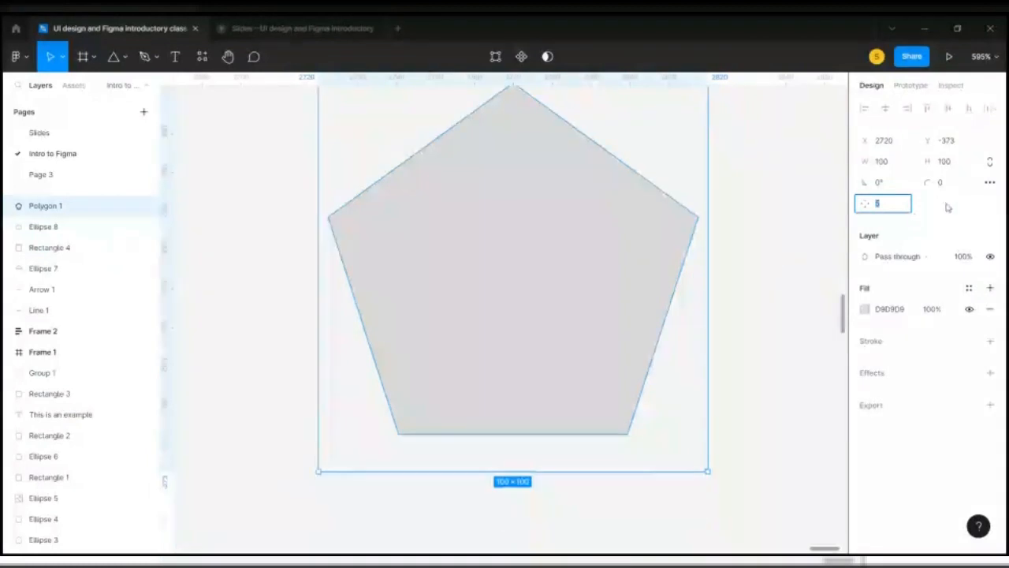
Increase the polygon's corner count to 10
{"action": "key", "text": "Up"}
{"action": "key", "text": "Up"}
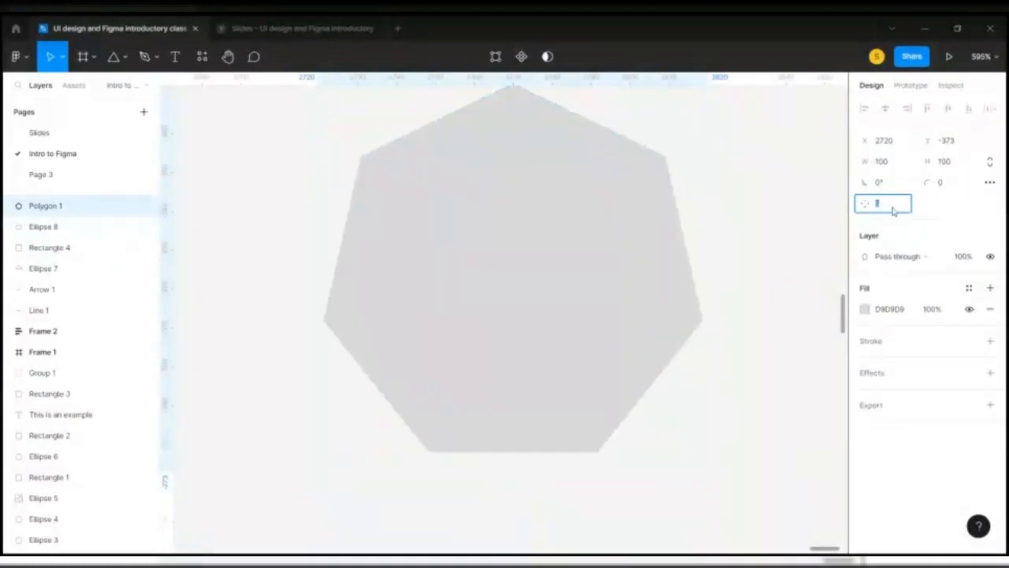
{"action": "key", "text": "Up"}
{"action": "key", "text": "Up"}
{"action": "key", "text": "Up"}
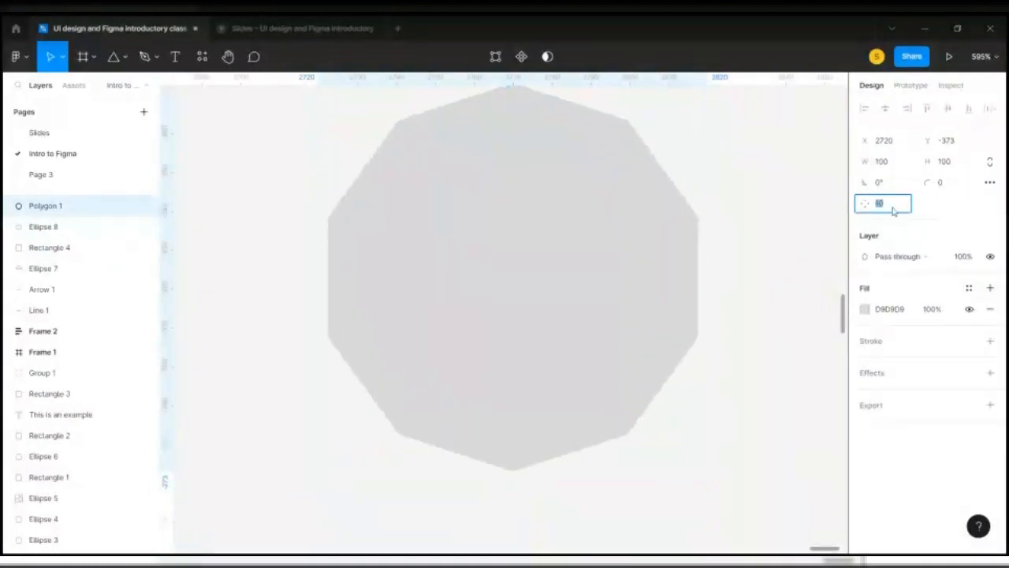
Reduce the polygon's corner count to 3 to make it a triangle
{"action": "key", "text": "Down"}
{"action": "key", "text": "Down"}
{"action": "key", "text": "Down"}
{"action": "key", "text": "Down"}
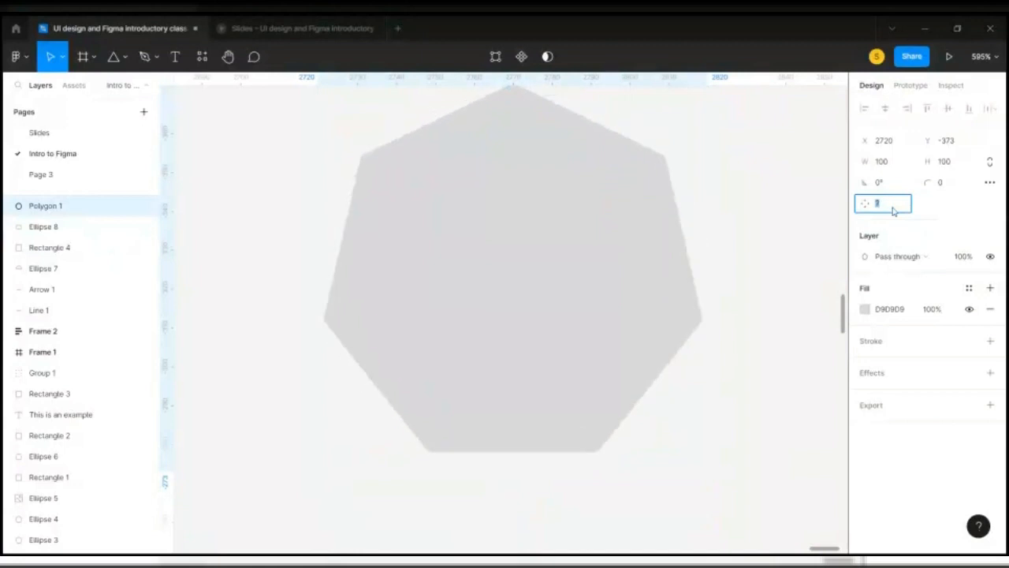
{"action": "key", "text": "Down"}
{"action": "key", "text": "Down"}
{"action": "key", "text": "Down"}
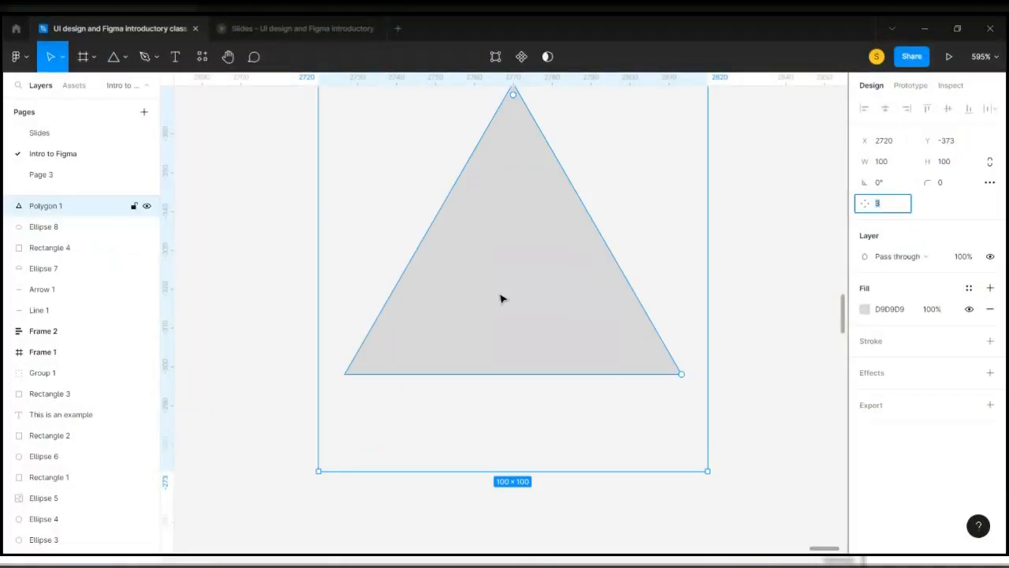
Try the triangle's radius and count handles on the canvas, leaving radius 0 and count 3, and deselect the triangle
{"action": "scroll", "coordinate": [499, 299], "scroll_direction": "up", "scroll_amount": 1}
{"action": "mouse_move", "coordinate": [516, 161]}
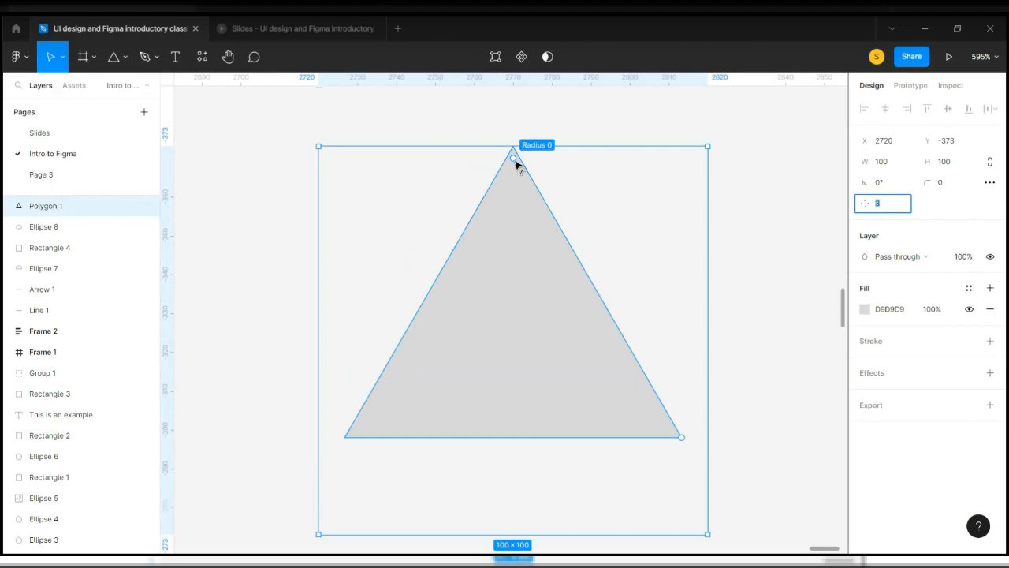
{"action": "left_click_drag", "start_coordinate": [515, 162], "coordinate": [524, 142]}
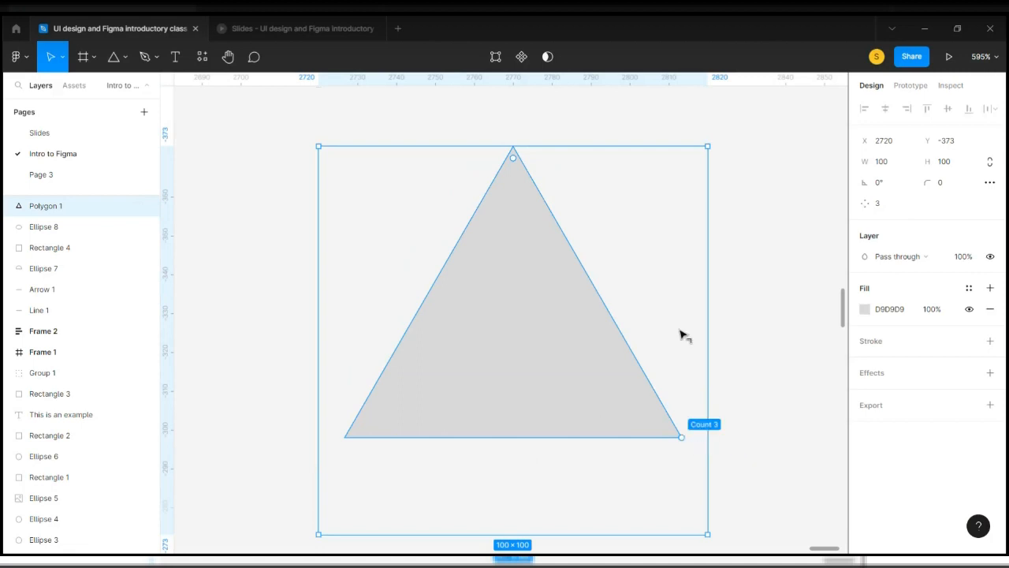
{"action": "left_click_drag", "start_coordinate": [666, 420], "coordinate": [692, 412]}
{"action": "left_click", "coordinate": [772, 357]}
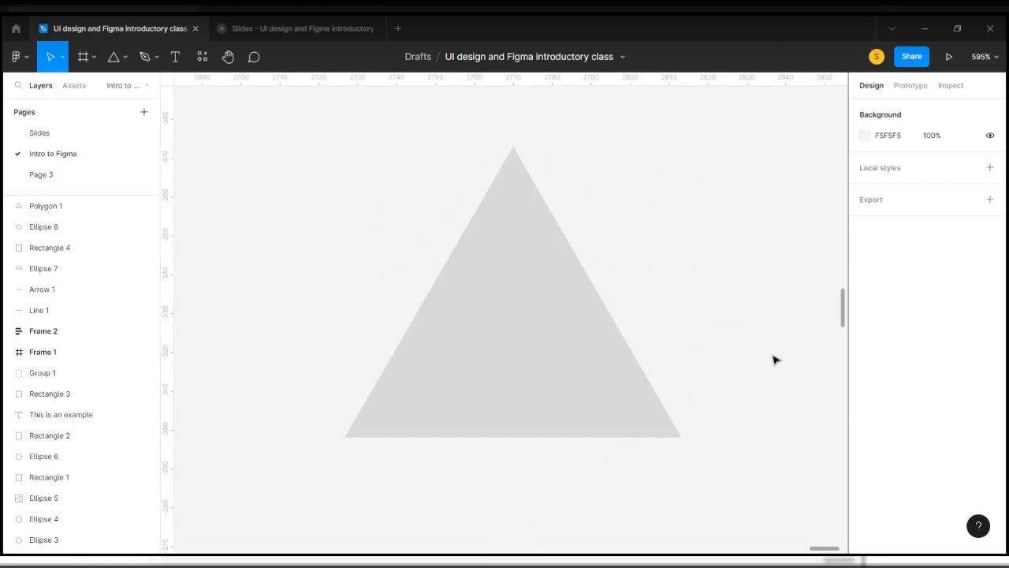
Place a 100 × 100 star with the Star tool below the triangle
{"action": "scroll", "coordinate": [774, 358], "scroll_direction": "down", "scroll_amount": 2}
{"action": "scroll", "coordinate": [774, 359], "scroll_direction": "down", "scroll_amount": 5}
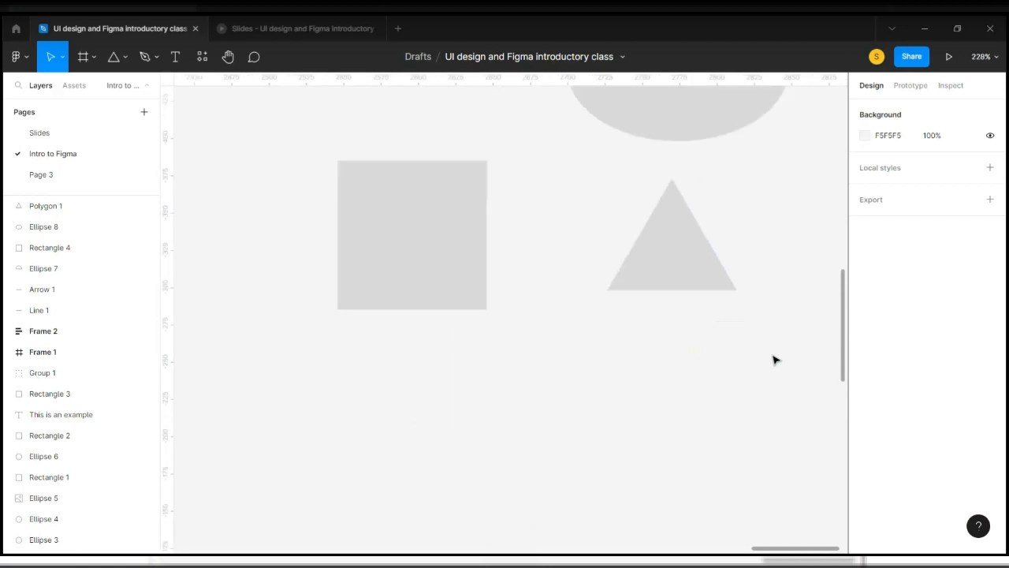
{"action": "left_click", "coordinate": [157, 62]}
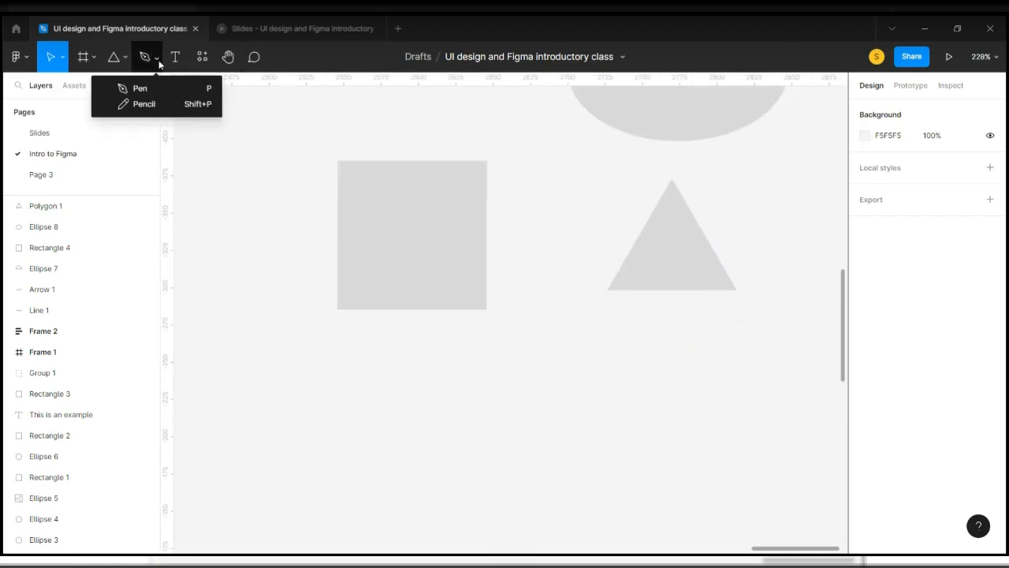
{"action": "left_click", "coordinate": [127, 59]}
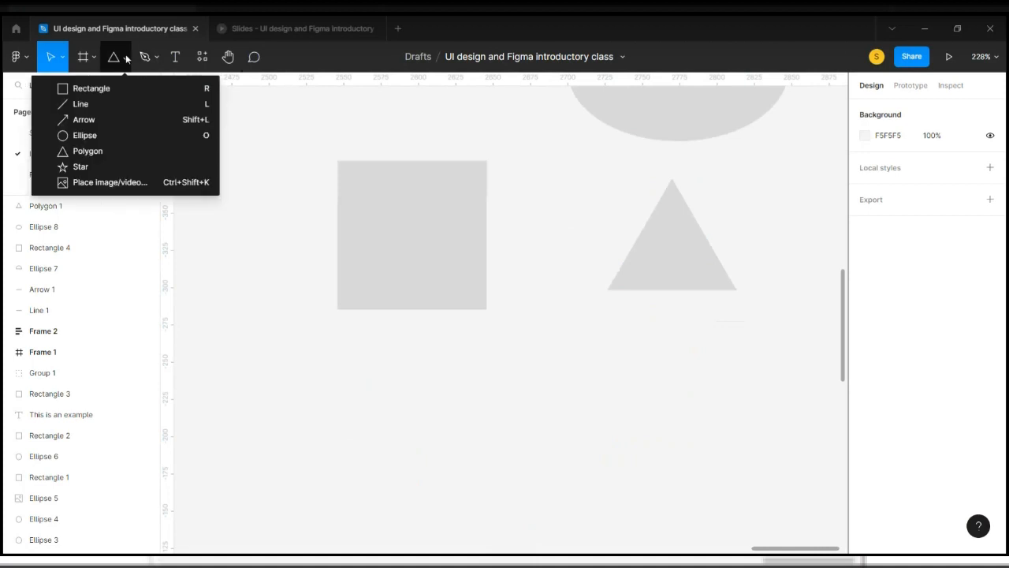
{"action": "left_click", "coordinate": [146, 166]}
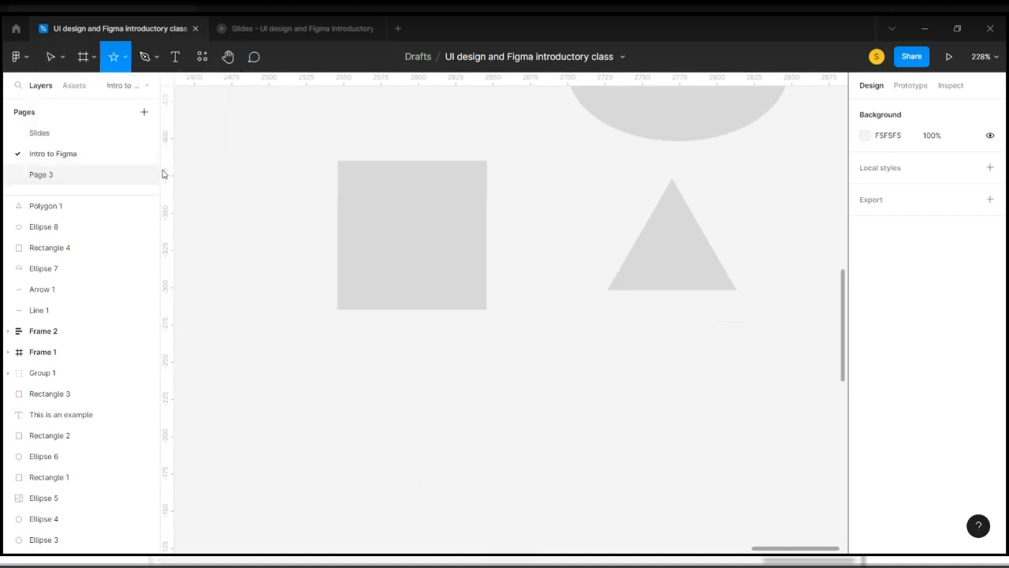
{"action": "left_click", "coordinate": [656, 402]}
{"action": "scroll", "coordinate": [659, 407], "scroll_direction": "up", "scroll_amount": 8}
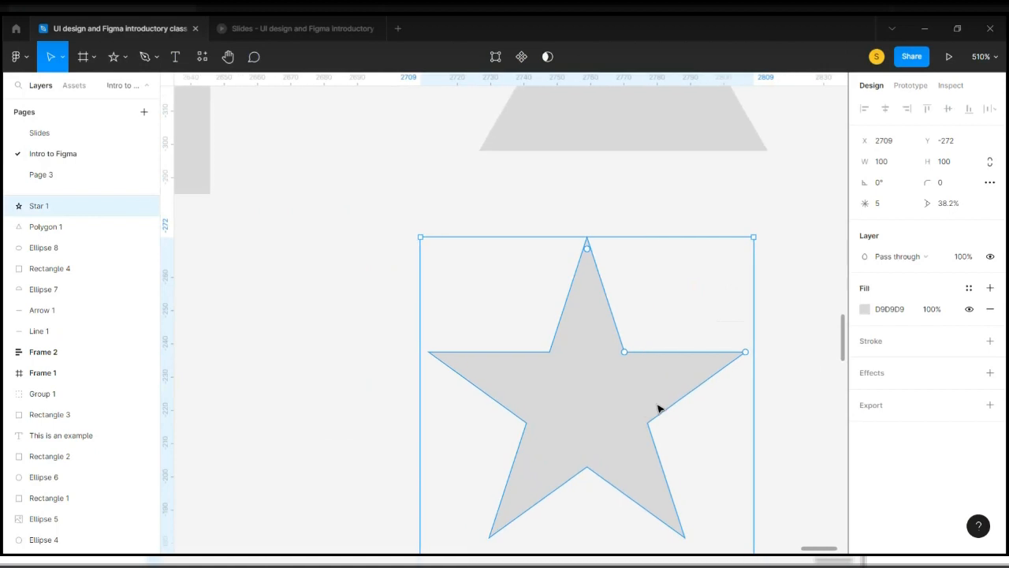
{"action": "scroll", "coordinate": [659, 408], "scroll_direction": "up", "scroll_amount": 2}
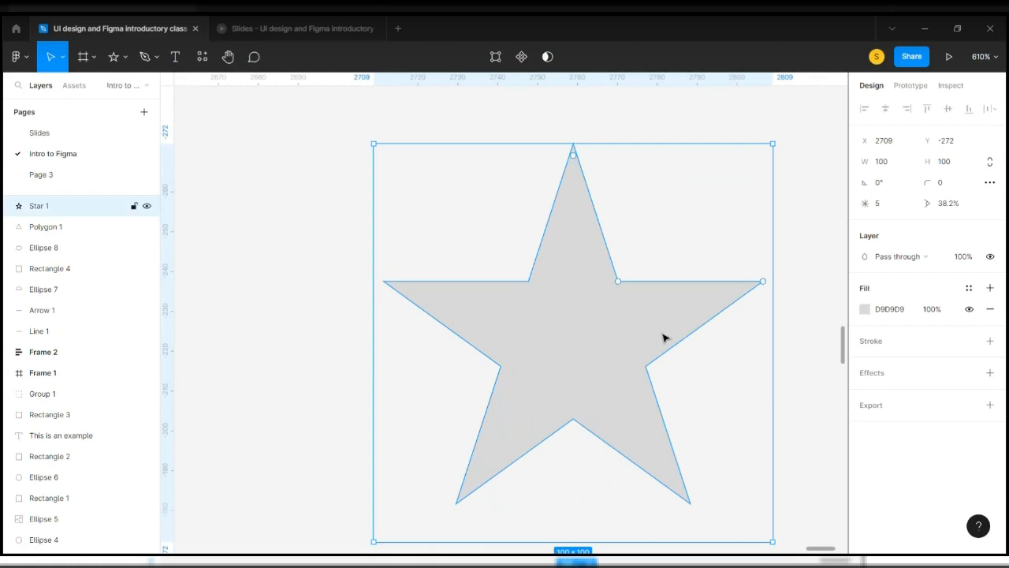
Increase the star's point count to at least 7
{"action": "left_click", "coordinate": [890, 211]}
{"action": "key", "text": "Up"}
{"action": "key", "text": "Up"}
{"action": "key", "text": "Up"}
{"action": "key", "text": "Up"}
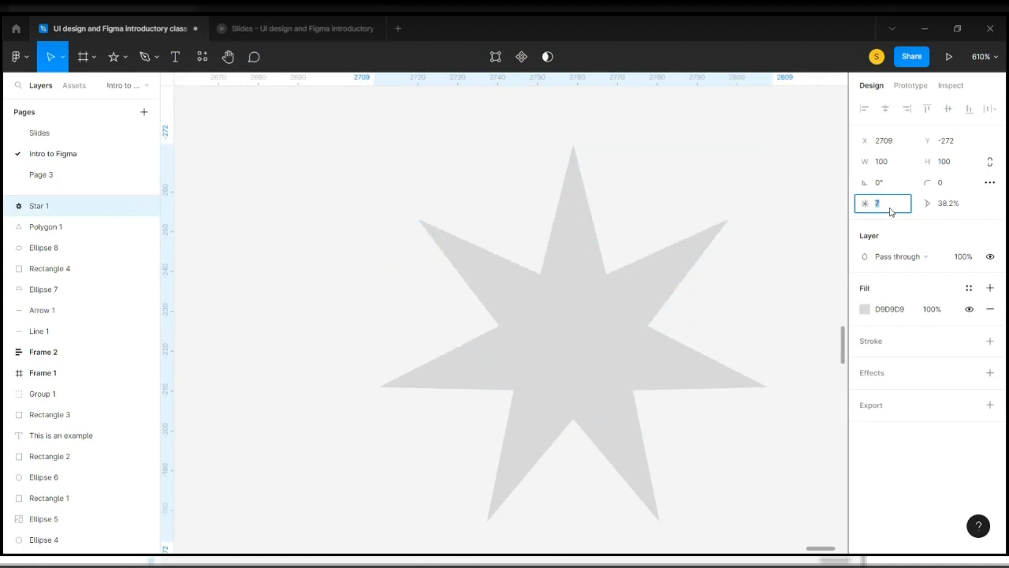
Reduce the star's point count to 4 and bring it back to 5
{"action": "key", "text": "Down"}
{"action": "key", "text": "Down"}
{"action": "key", "text": "Down"}
{"action": "key", "text": "Down"}
{"action": "key", "text": "Down"}
{"action": "key", "text": "Down"}
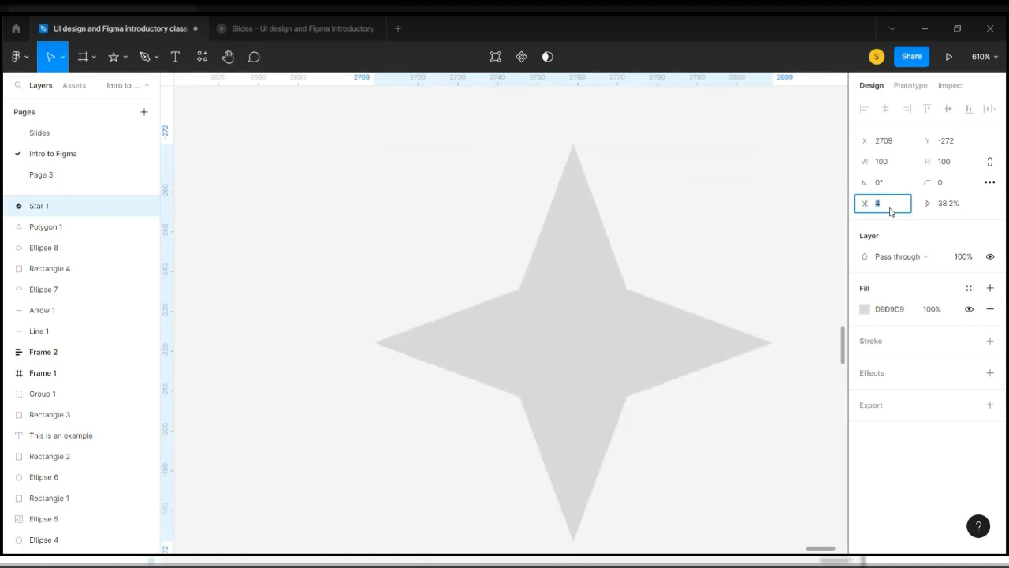
{"action": "key", "text": "Up"}
{"action": "key", "text": "Up"}
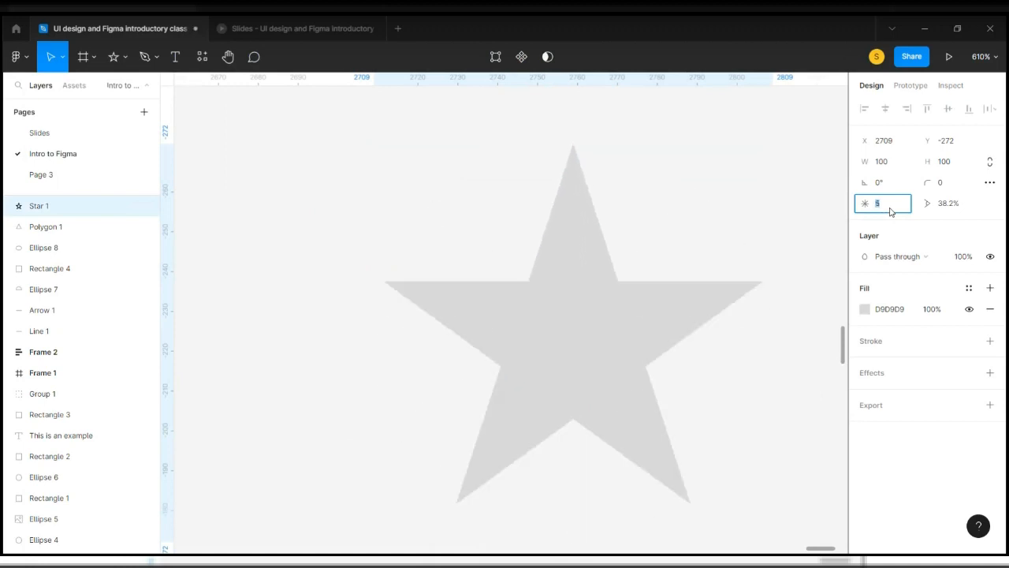
Increase the star's ratio to 66.2%
{"action": "left_click", "coordinate": [963, 206]}
{"action": "key", "text": "Up"}
{"action": "key", "text": "Up"}
{"action": "key", "text": "Up"}
{"action": "key", "text": "Up"}
{"action": "key", "text": "Up"}
{"action": "key", "text": "Up"}
{"action": "key", "text": "Up"}
{"action": "key", "text": "Up"}
{"action": "key", "text": "Up"}
{"action": "key", "text": "Up"}
{"action": "key", "text": "Up"}
{"action": "key", "text": "Up"}
{"action": "key", "text": "Up"}
{"action": "key", "text": "Up"}
{"action": "key", "text": "Up"}
{"action": "key", "text": "Up"}
{"action": "key", "text": "Up"}
{"action": "key", "text": "Up"}
{"action": "key", "text": "Up"}
{"action": "key", "text": "Up"}
{"action": "key", "text": "Up"}
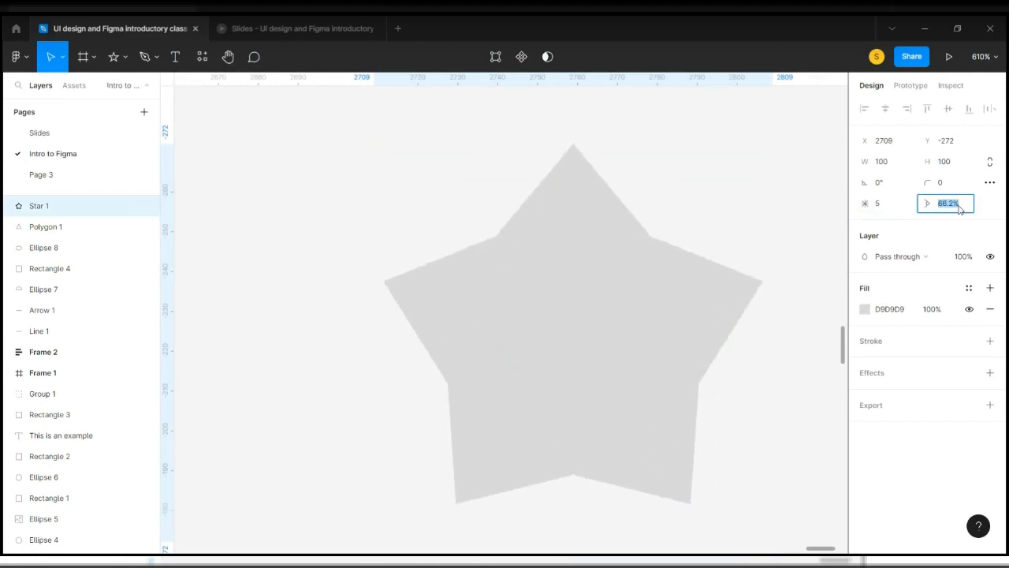
Lower the star's ratio to 15.2% and bring it back to 66.2%
{"action": "key", "text": "Down"}
{"action": "key", "text": "Down"}
{"action": "key", "text": "Down"}
{"action": "key", "text": "Down"}
{"action": "key", "text": "Down"}
{"action": "key", "text": "Down"}
{"action": "key", "text": "Down"}
{"action": "key", "text": "Down"}
{"action": "key", "text": "Down"}
{"action": "key", "text": "Down"}
{"action": "key", "text": "Down"}
{"action": "key", "text": "Down"}
{"action": "key", "text": "Down"}
{"action": "key", "text": "Down"}
{"action": "key", "text": "Down"}
{"action": "key", "text": "Down"}
{"action": "key", "text": "Down"}
{"action": "key", "text": "Down"}
{"action": "key", "text": "Down"}
{"action": "key", "text": "Down"}
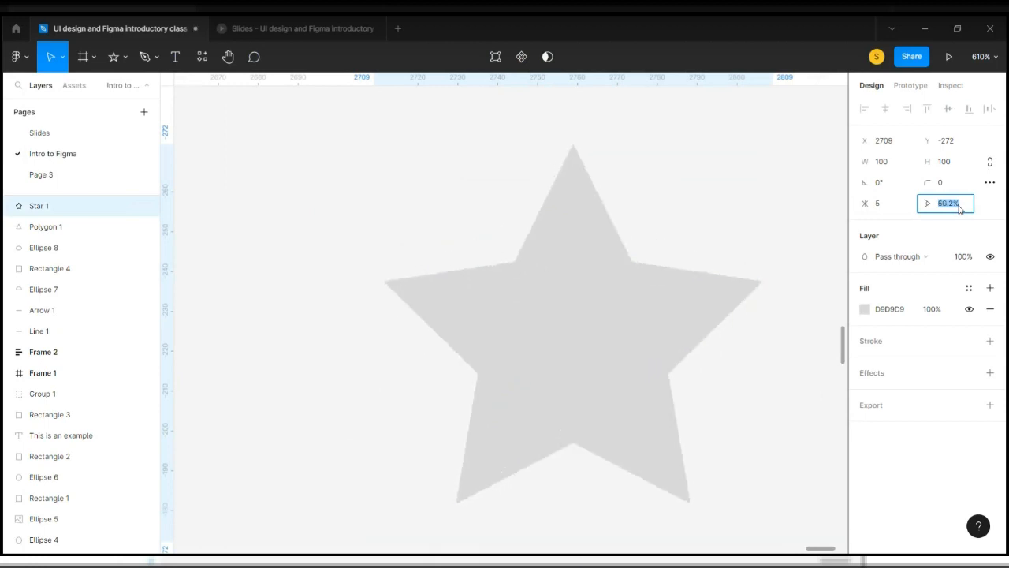
{"action": "key", "text": "Down"}
{"action": "key", "text": "Down"}
{"action": "key", "text": "Down"}
{"action": "key", "text": "Down"}
{"action": "key", "text": "Down"}
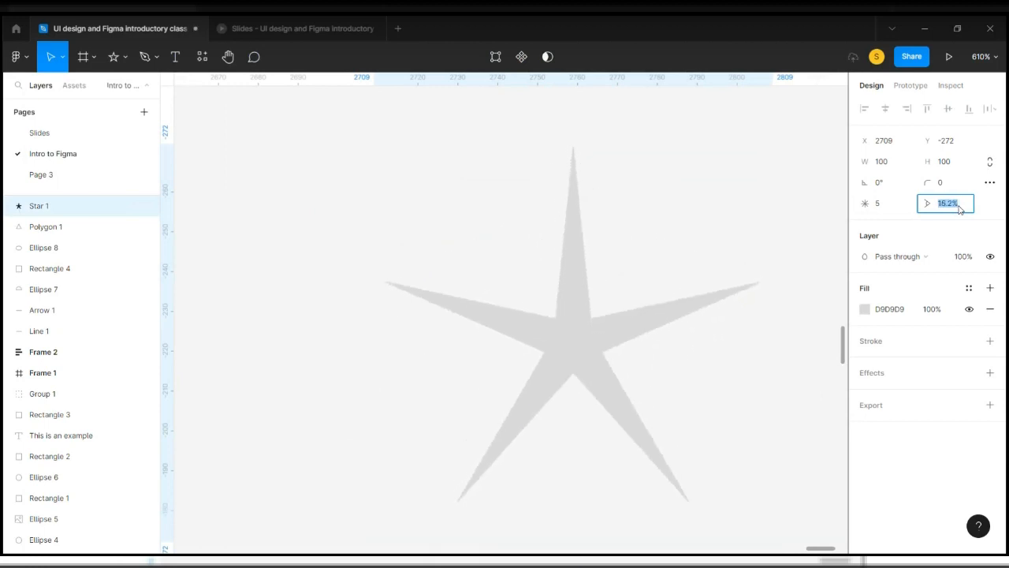
{"action": "type", "text": "38.2"}
{"action": "key", "text": "Return"}
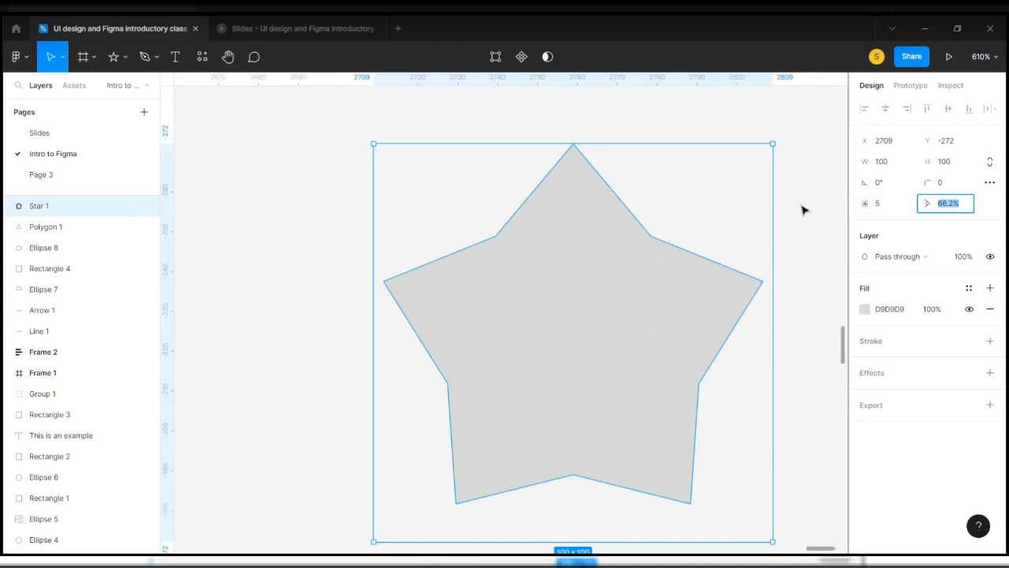
Reshape the star with its canvas handles to 6 points, a 45% ratio and radius 0, and deselect it
{"action": "mouse_move", "coordinate": [575, 157]}
{"action": "left_mouse_down"}
{"action": "mouse_move", "coordinate": [579, 244]}
{"action": "mouse_move", "coordinate": [579, 140]}
{"action": "left_mouse_up"}
{"action": "left_click_drag", "start_coordinate": [620, 287], "coordinate": [642, 288]}
{"action": "left_click_drag", "start_coordinate": [764, 285], "coordinate": [759, 251]}
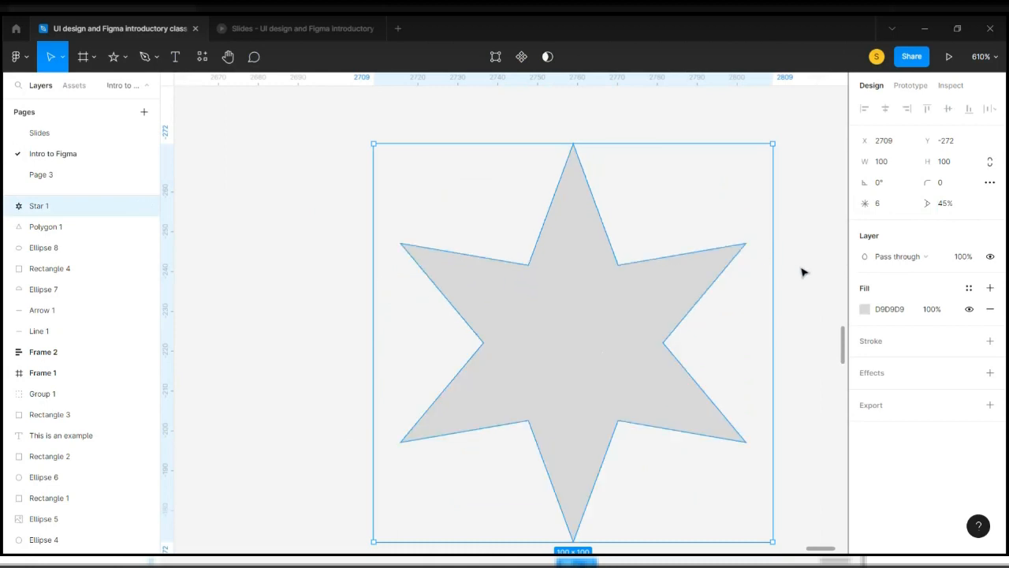
{"action": "left_click", "coordinate": [802, 272]}
Open the square below the half circle for vector editing and leave the edit mode again
{"action": "scroll", "coordinate": [803, 272], "scroll_direction": "down", "scroll_amount": 5}
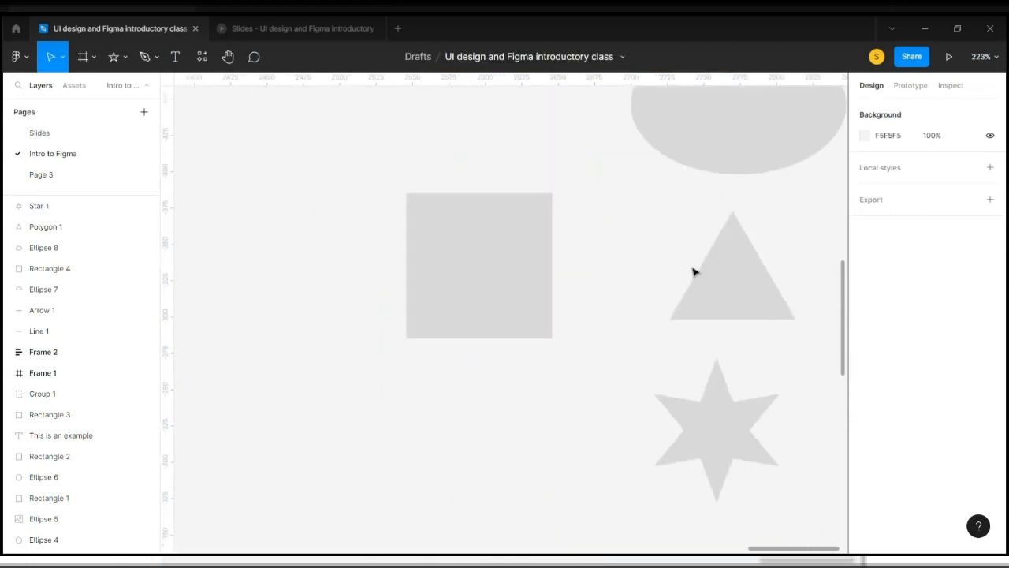
{"action": "scroll", "coordinate": [694, 272], "scroll_direction": "down", "scroll_amount": 3}
{"action": "scroll", "coordinate": [693, 272], "scroll_direction": "up", "scroll_amount": 2}
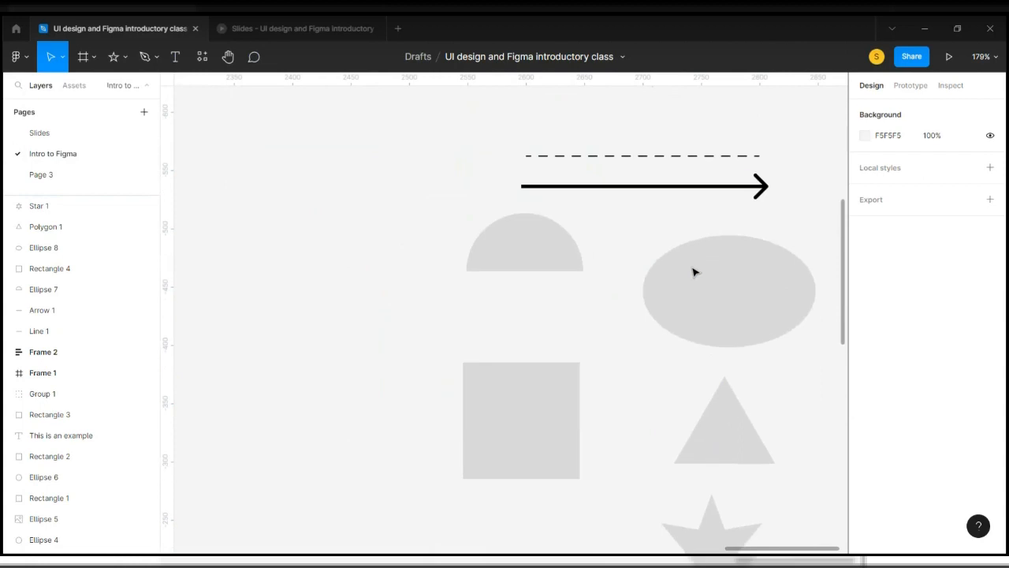
{"action": "scroll", "coordinate": [694, 271], "scroll_direction": "down", "scroll_amount": 3}
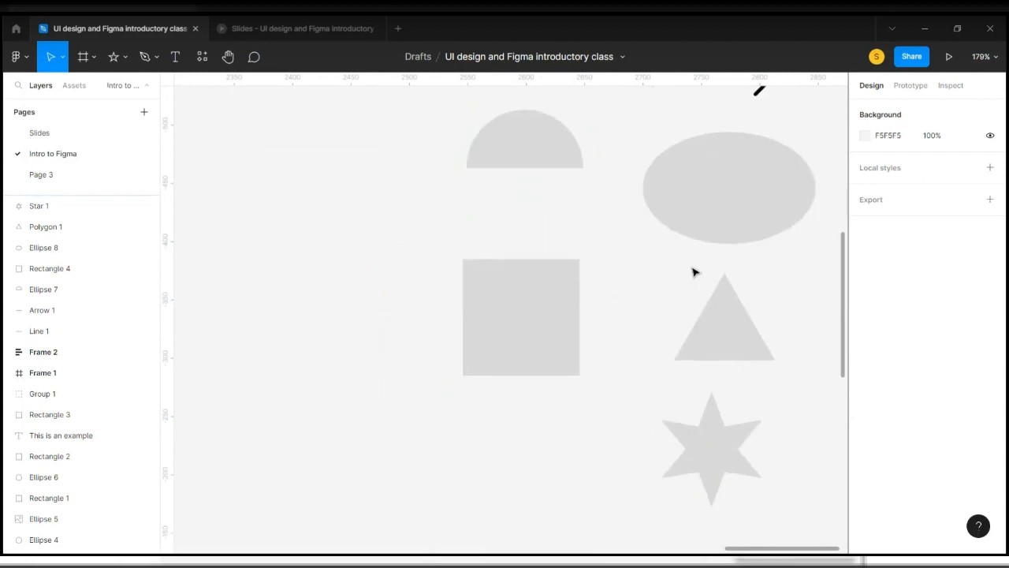
{"action": "left_click", "coordinate": [531, 302]}
{"action": "scroll", "coordinate": [531, 302], "scroll_direction": "up", "scroll_amount": 3}
{"action": "double_click", "coordinate": [530, 303]}
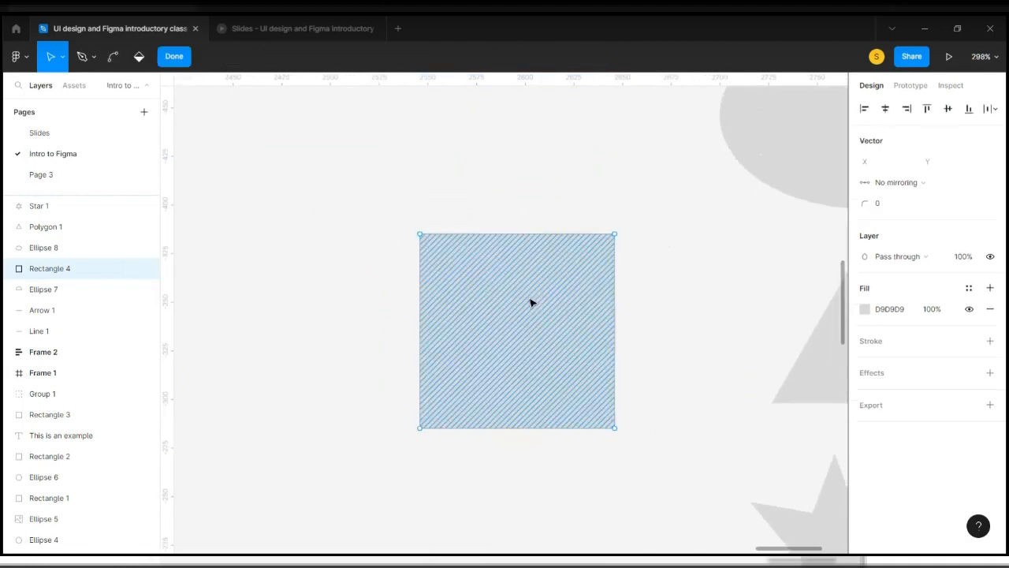
{"action": "scroll", "coordinate": [531, 301], "scroll_direction": "up", "scroll_amount": 4}
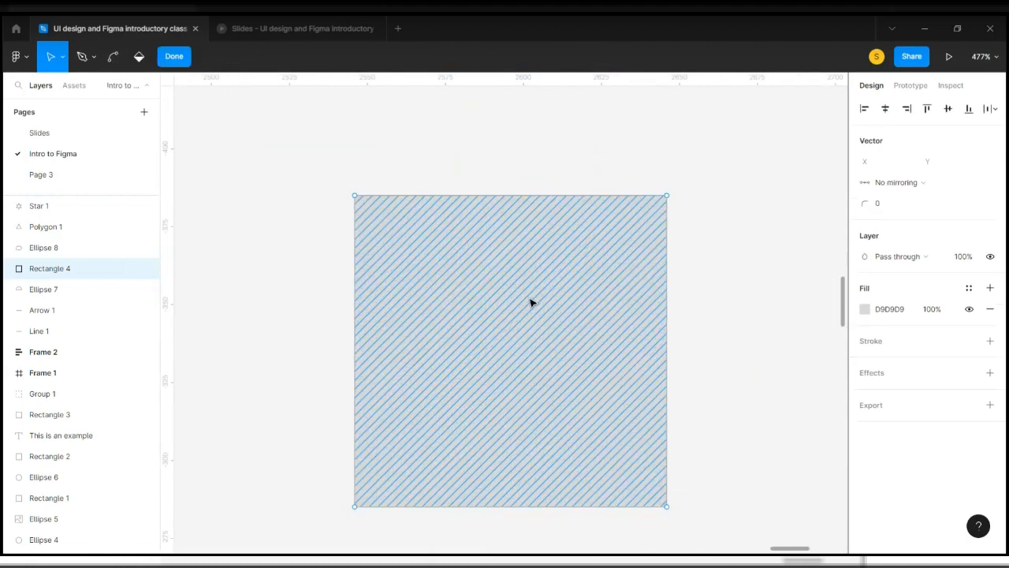
{"action": "scroll", "coordinate": [530, 302], "scroll_direction": "down", "scroll_amount": 2}
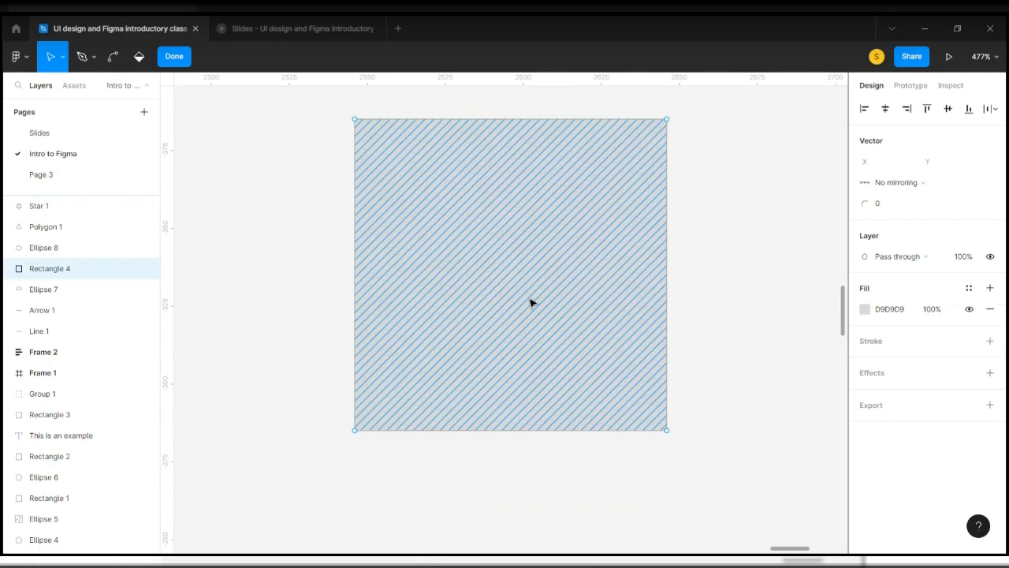
{"action": "key", "text": "Escape"}
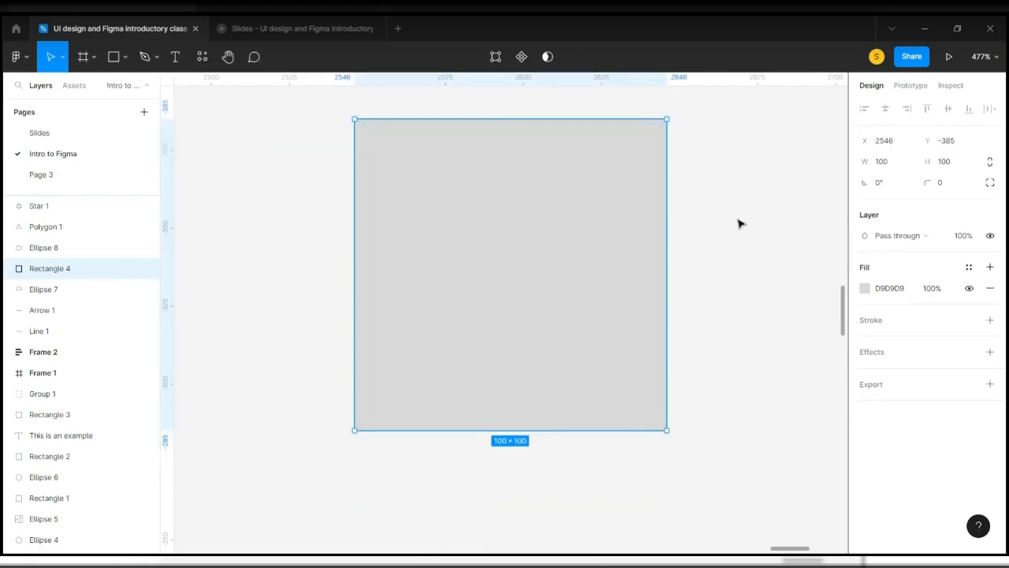
Open the square for vector editing and move its upper-left corner point to about X 2548.5, Y -380
{"action": "key", "text": "Return"}
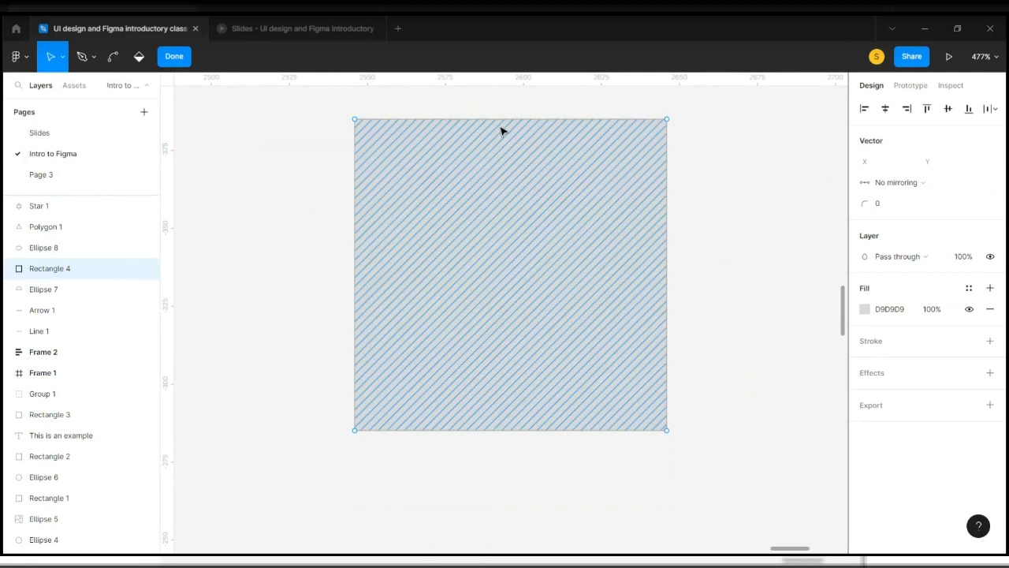
{"action": "scroll", "coordinate": [502, 131], "scroll_direction": "up", "scroll_amount": 1}
{"action": "scroll", "coordinate": [501, 131], "scroll_direction": "up", "scroll_amount": 2}
{"action": "left_click_drag", "start_coordinate": [307, 119], "coordinate": [318, 143]}
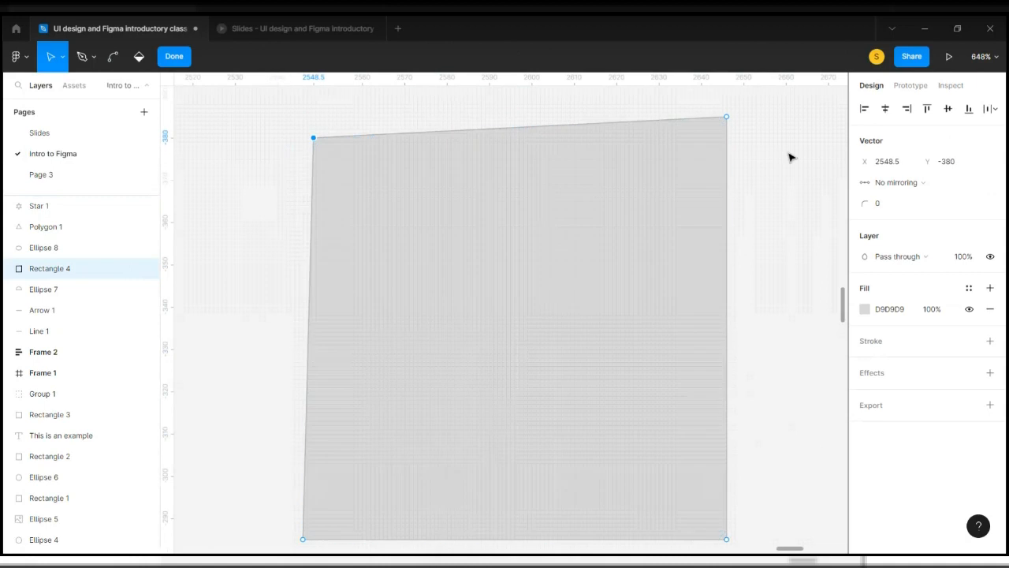
Move the square's upper-right point to about X 2633.5, Y -353 and its lower-right point to X 2633.5, Y -285
{"action": "left_click_drag", "start_coordinate": [726, 116], "coordinate": [675, 257]}
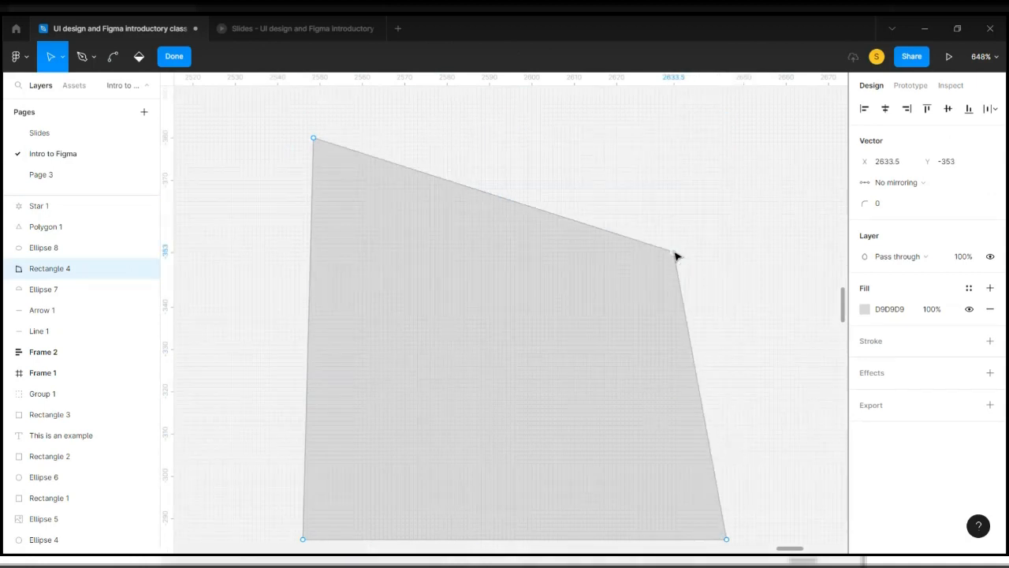
{"action": "scroll", "coordinate": [676, 257], "scroll_direction": "down", "scroll_amount": 1}
{"action": "mouse_move", "coordinate": [726, 490]}
{"action": "left_mouse_down"}
{"action": "mouse_move", "coordinate": [779, 454]}
{"action": "mouse_move", "coordinate": [707, 421]}
{"action": "mouse_move", "coordinate": [662, 466]}
{"action": "mouse_move", "coordinate": [653, 489]}
{"action": "mouse_move", "coordinate": [684, 491]}
{"action": "mouse_move", "coordinate": [674, 492]}
{"action": "left_mouse_up"}
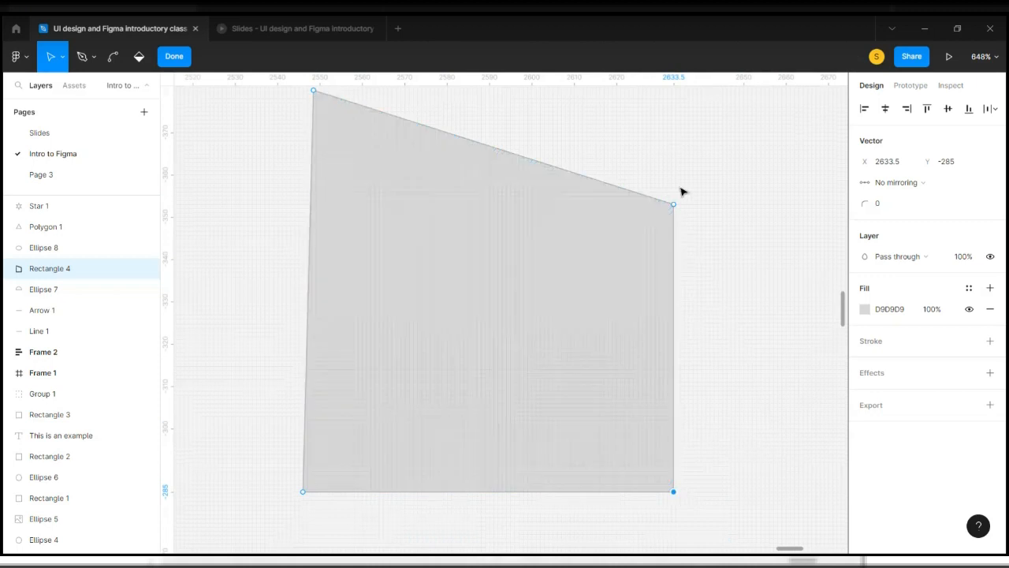
Raise the shape's upper-right point to about X 2633.5, Y -378 and lower its upper-left point to about X 2551, Y -360.5
{"action": "scroll", "coordinate": [675, 209], "scroll_direction": "down", "scroll_amount": 1}
{"action": "left_click_drag", "start_coordinate": [674, 204], "coordinate": [674, 107]}
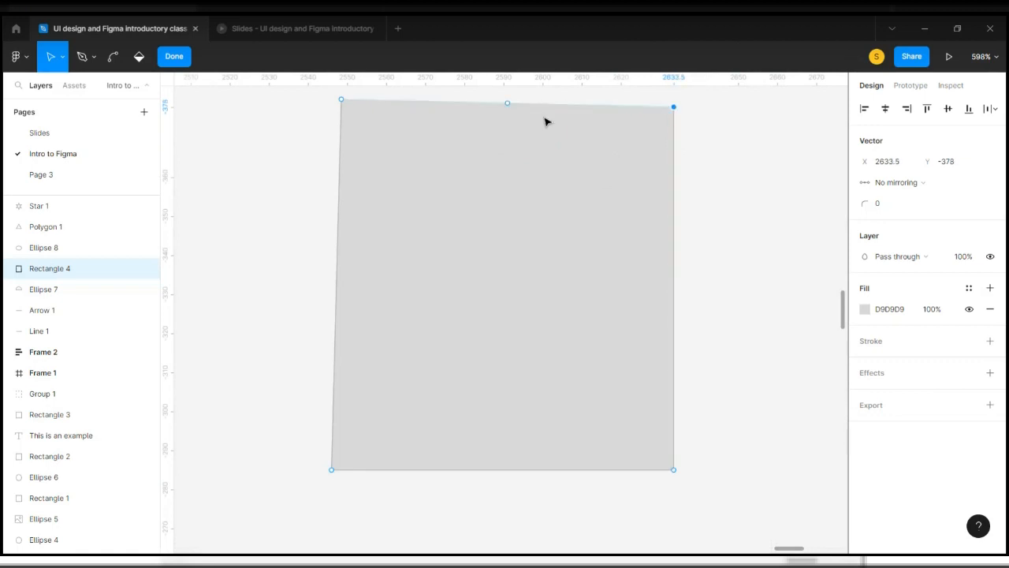
{"action": "left_click_drag", "start_coordinate": [347, 102], "coordinate": [354, 181]}
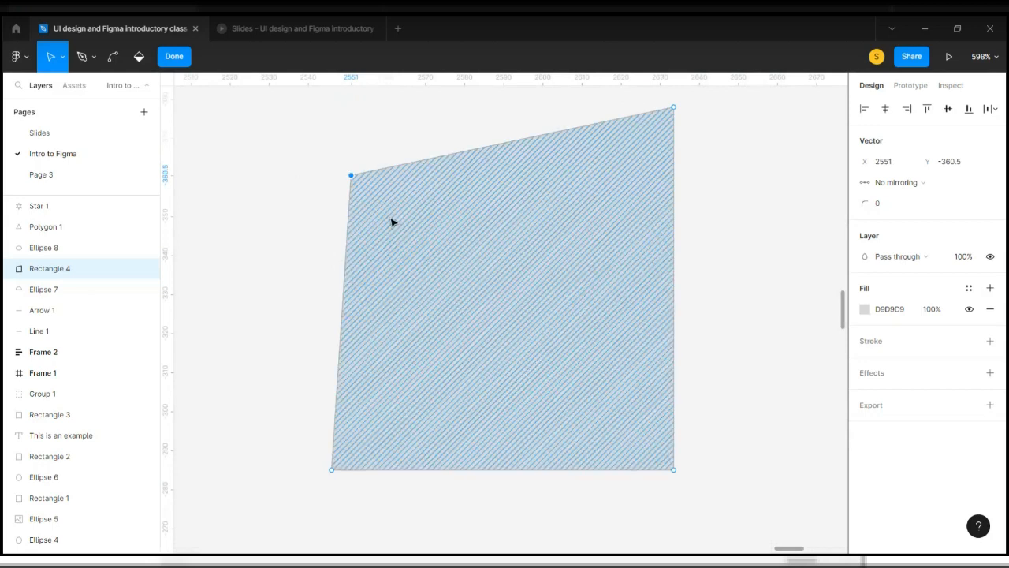
{"action": "scroll", "coordinate": [391, 222], "scroll_direction": "up", "scroll_amount": 2}
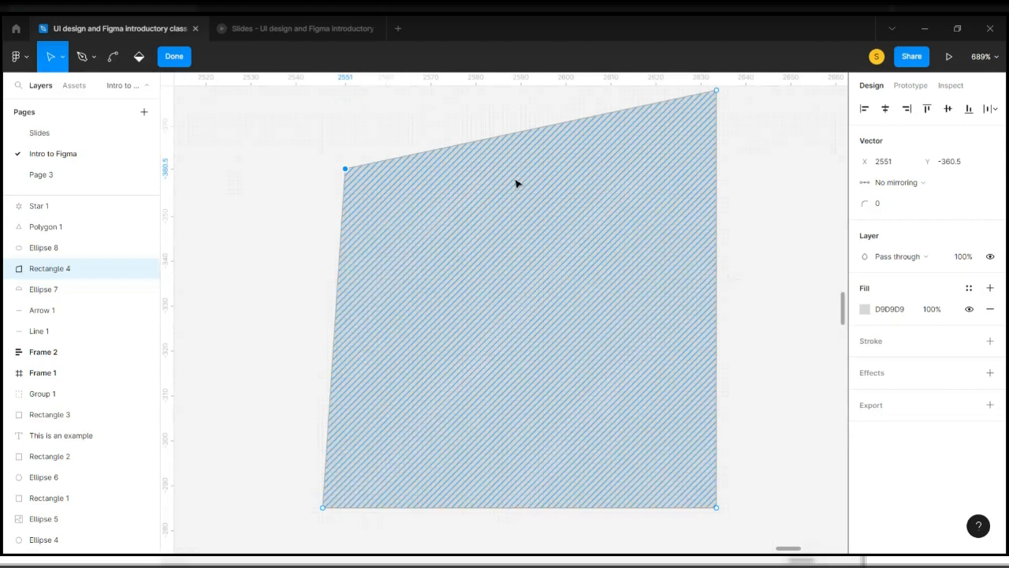
Add a point to the middle of the shape's slanted top edge and move it to about X 2594, Y -353.5
{"action": "left_click", "coordinate": [82, 61]}
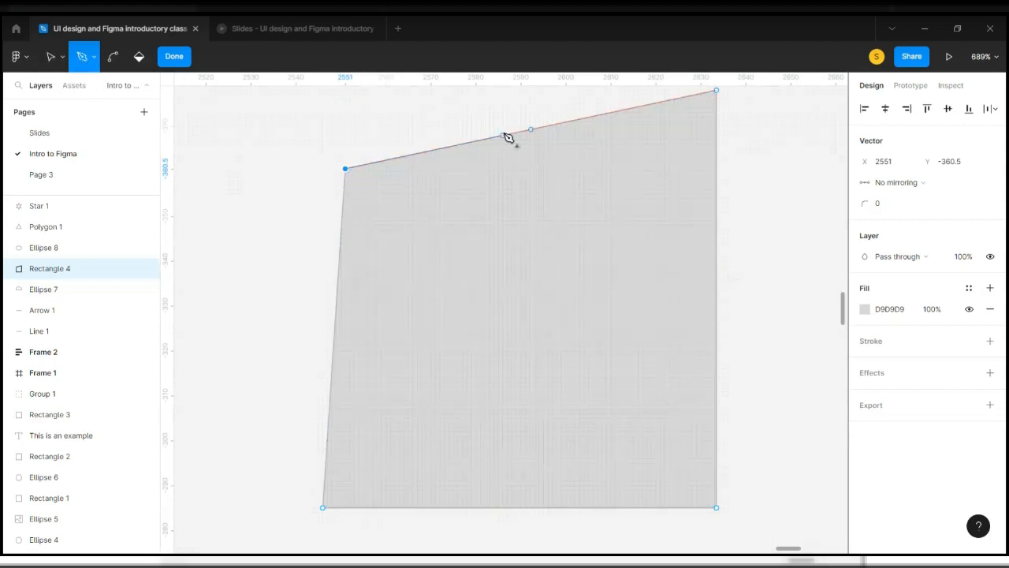
{"action": "left_click", "coordinate": [531, 129]}
{"action": "scroll", "coordinate": [535, 134], "scroll_direction": "up", "scroll_amount": 3}
{"action": "scroll", "coordinate": [534, 131], "scroll_direction": "down", "scroll_amount": 3}
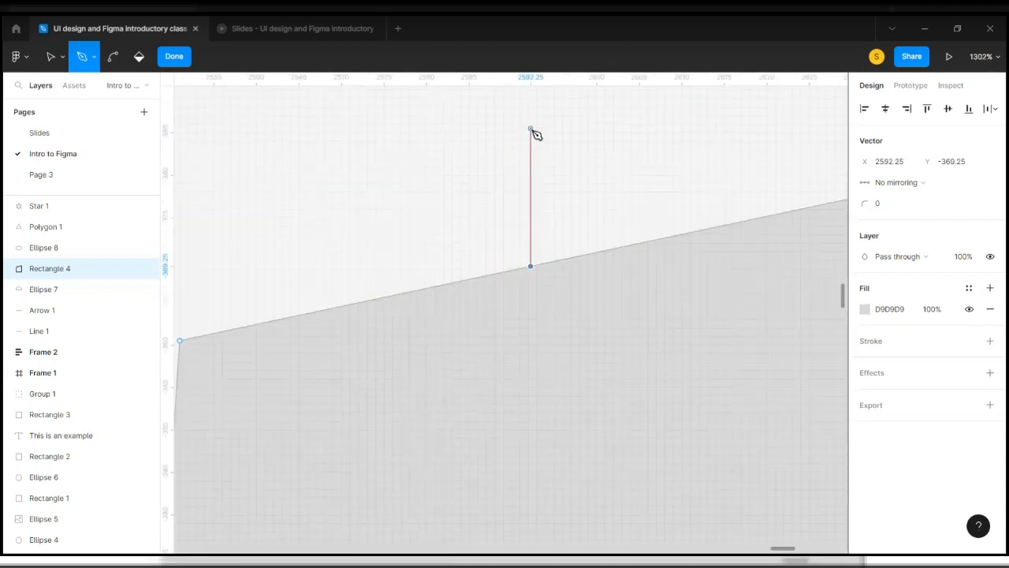
{"action": "left_click", "coordinate": [50, 56]}
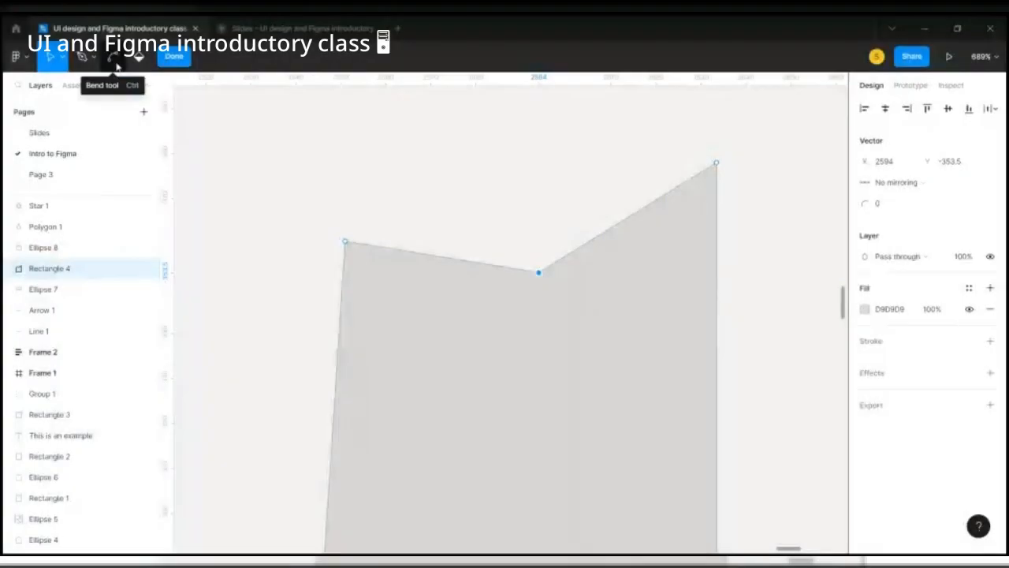
Bend the new middle point with its handle at about X 2567.5, Y -354.5, round the upper-right point, and finish vector editing
{"action": "left_click", "coordinate": [115, 56]}
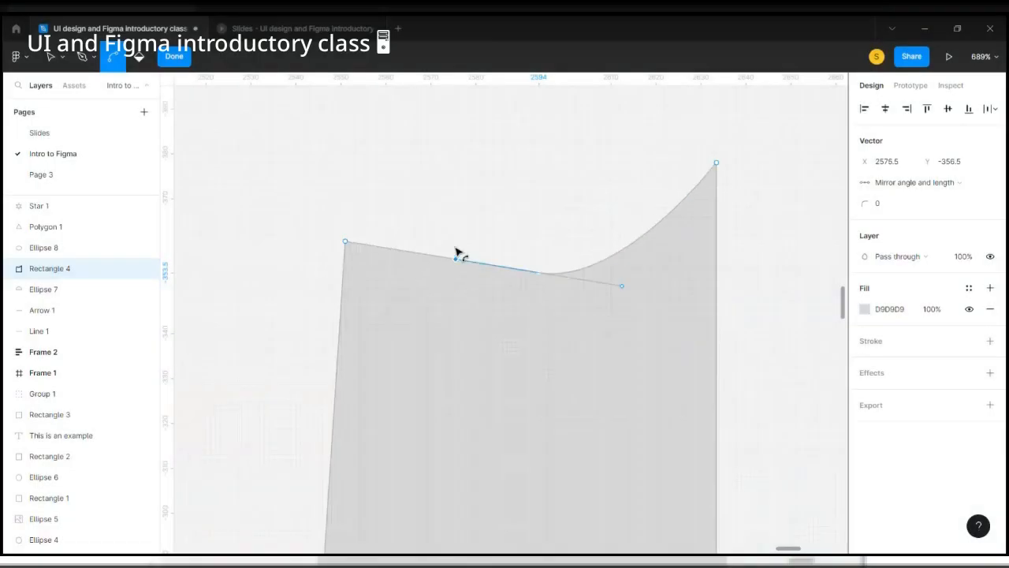
{"action": "left_click_drag", "start_coordinate": [459, 255], "coordinate": [419, 268]}
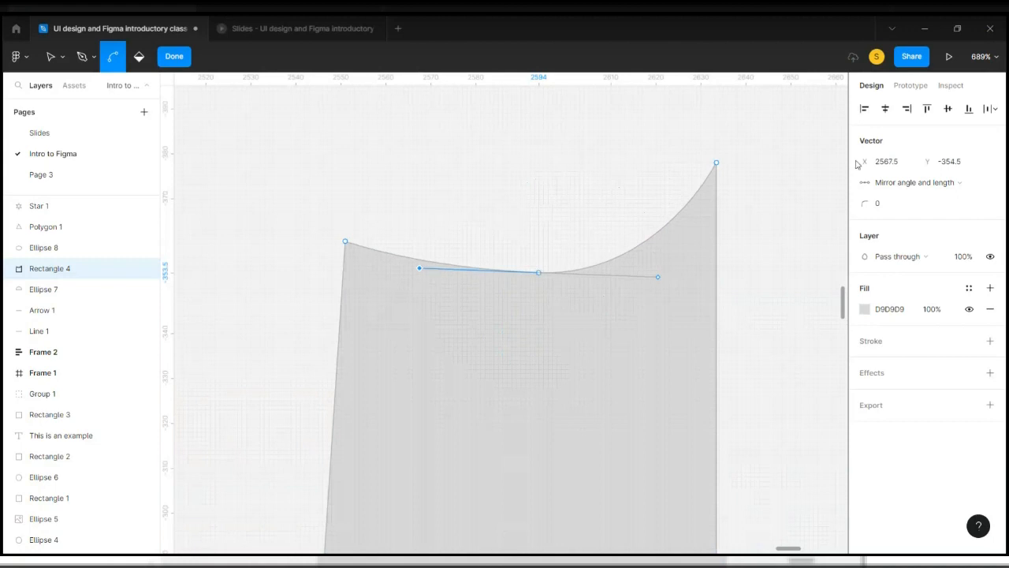
{"action": "double_click", "coordinate": [717, 163]}
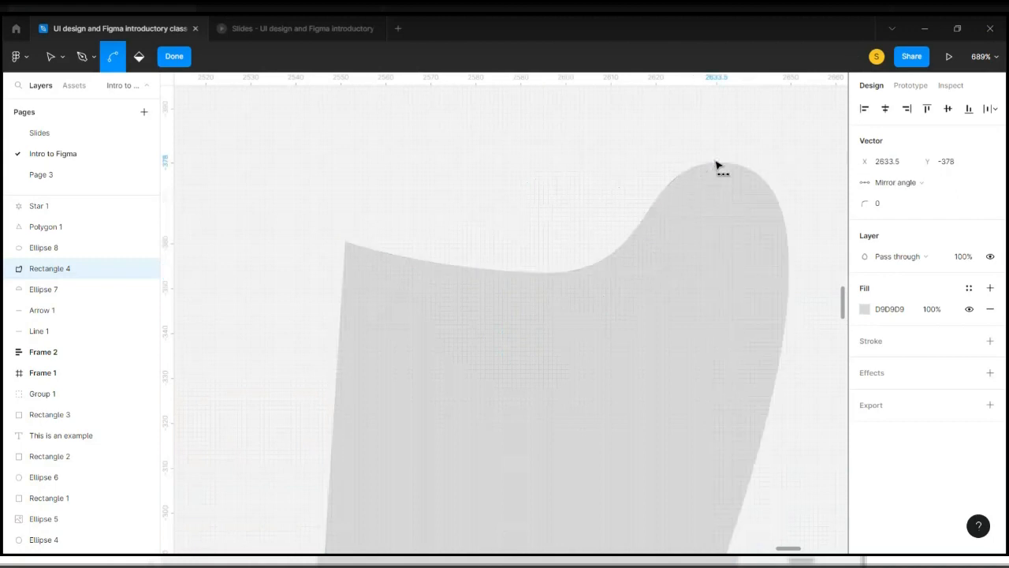
{"action": "scroll", "coordinate": [714, 159], "scroll_direction": "down", "scroll_amount": 10}
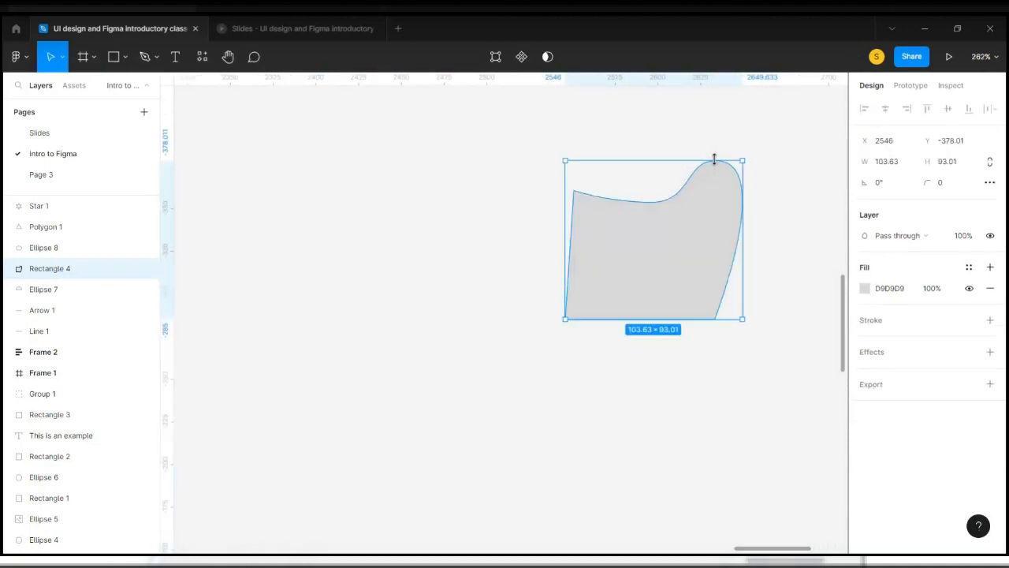
Draw a horizontal line about 187.5 long with the Pen tool in the empty area beside the triangle
{"action": "scroll", "coordinate": [716, 164], "scroll_direction": "right", "scroll_amount": 6}
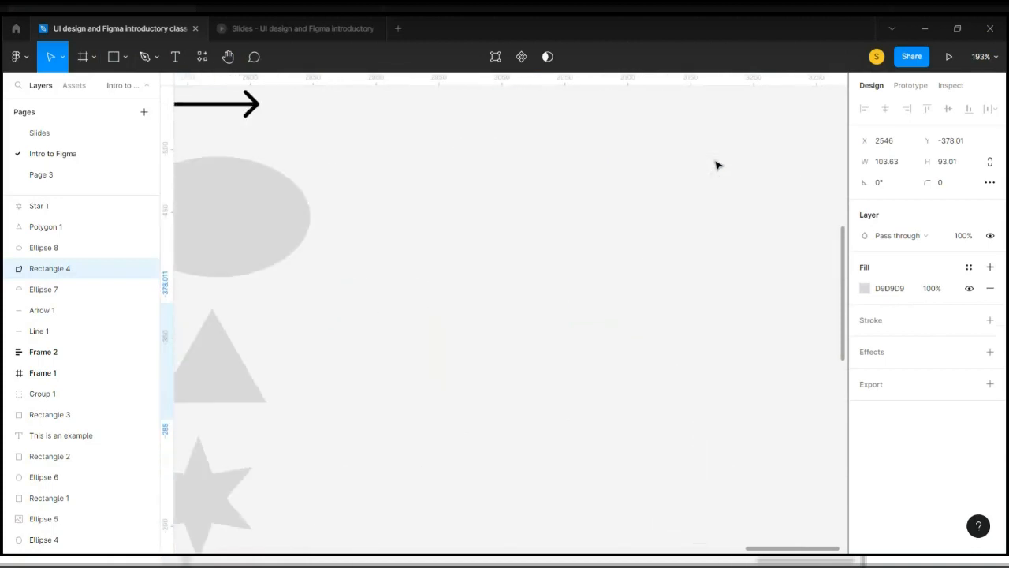
{"action": "scroll", "coordinate": [717, 164], "scroll_direction": "down", "scroll_amount": 1}
{"action": "scroll", "coordinate": [717, 165], "scroll_direction": "up", "scroll_amount": 2}
{"action": "scroll", "coordinate": [716, 164], "scroll_direction": "left", "scroll_amount": 1}
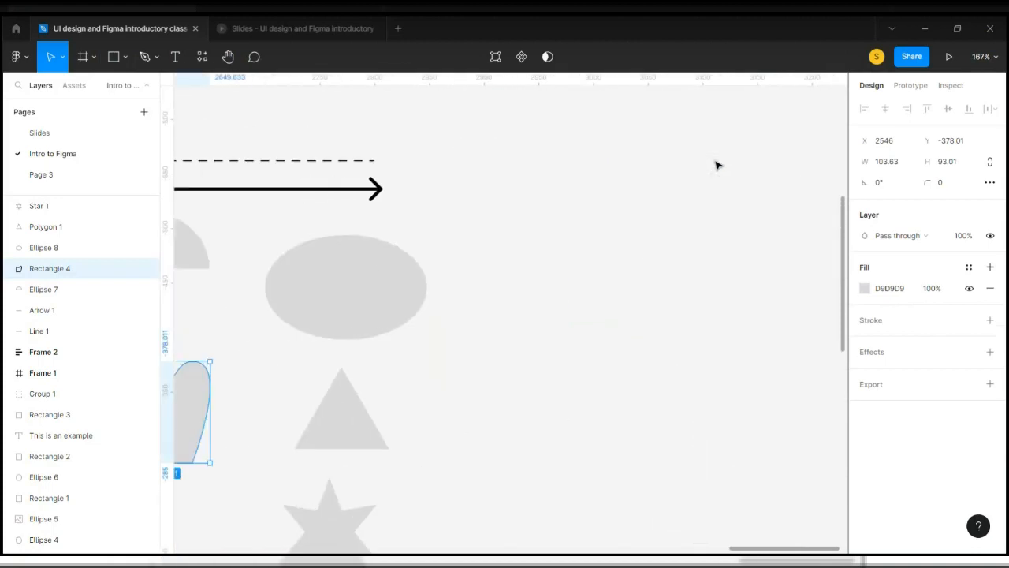
{"action": "scroll", "coordinate": [716, 165], "scroll_direction": "down", "scroll_amount": 3}
{"action": "scroll", "coordinate": [717, 164], "scroll_direction": "left", "scroll_amount": 5}
{"action": "scroll", "coordinate": [716, 165], "scroll_direction": "down", "scroll_amount": 2}
{"action": "scroll", "coordinate": [716, 165], "scroll_direction": "right", "scroll_amount": 1}
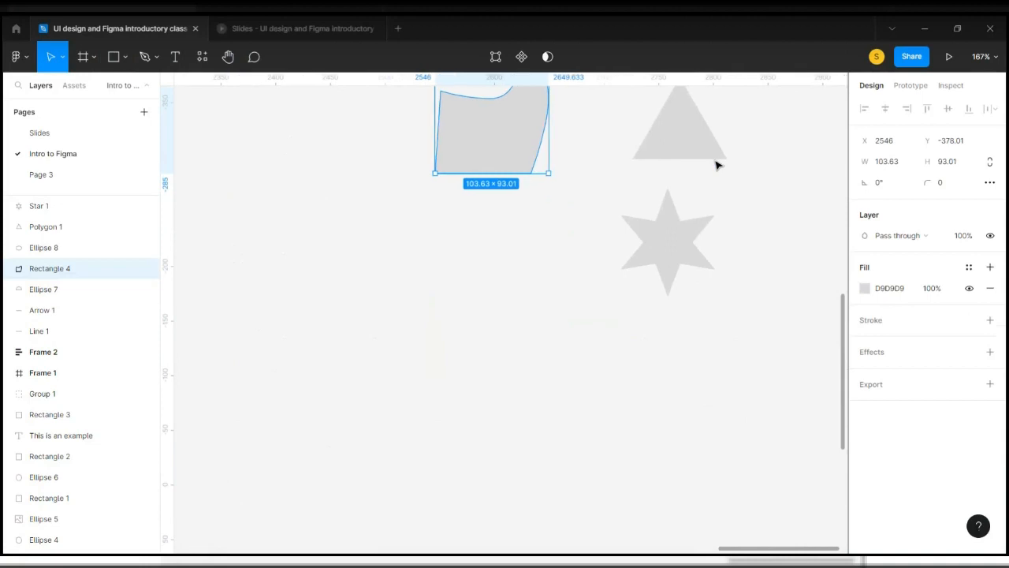
{"action": "scroll", "coordinate": [717, 165], "scroll_direction": "right", "scroll_amount": 5}
{"action": "scroll", "coordinate": [716, 165], "scroll_direction": "up", "scroll_amount": 2}
{"action": "scroll", "coordinate": [461, 273], "scroll_direction": "up", "scroll_amount": 2}
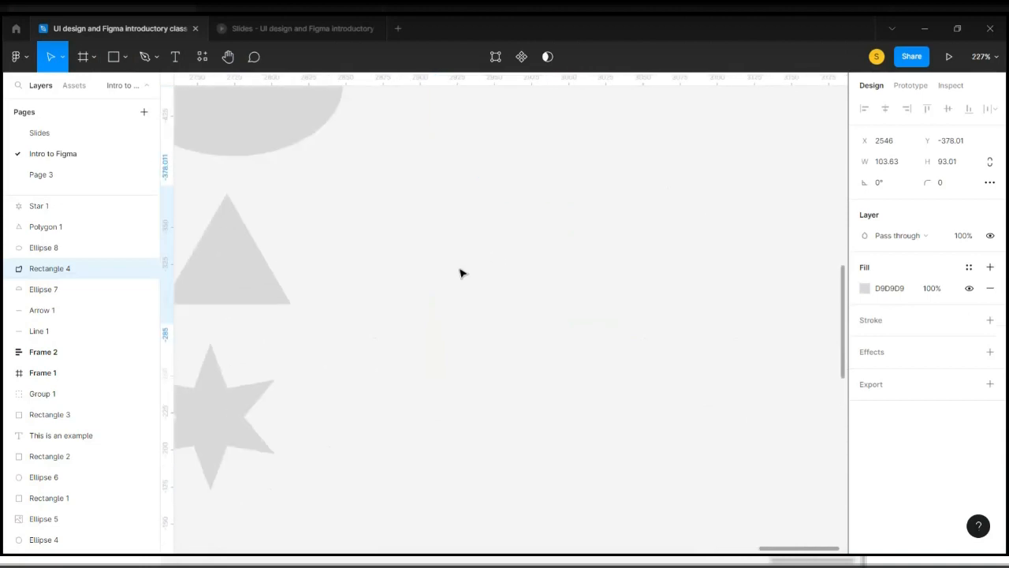
{"action": "left_click", "coordinate": [145, 58]}
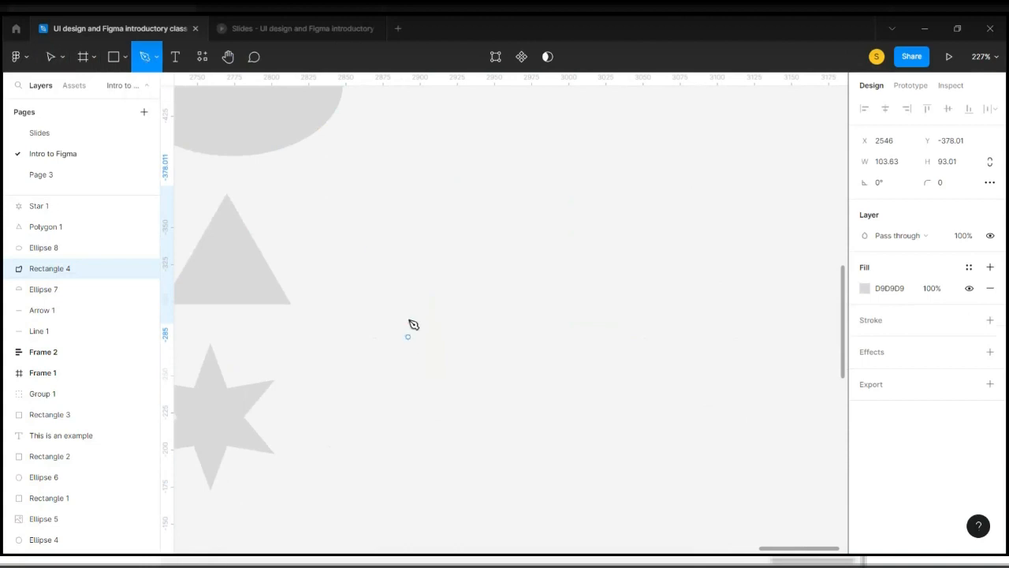
{"action": "left_click", "coordinate": [372, 247]}
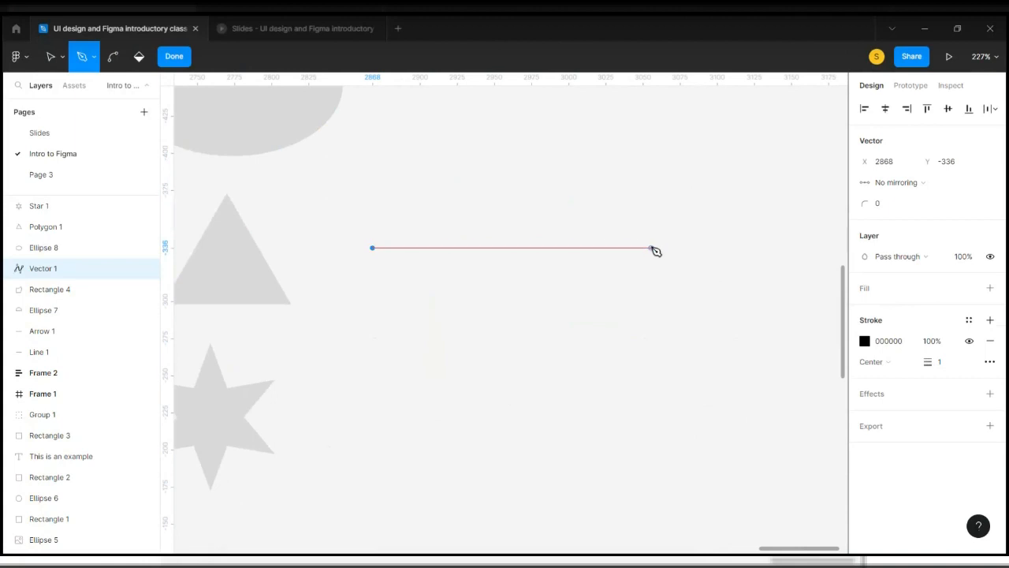
{"action": "left_click", "coordinate": [651, 249]}
{"action": "key", "text": "Escape"}
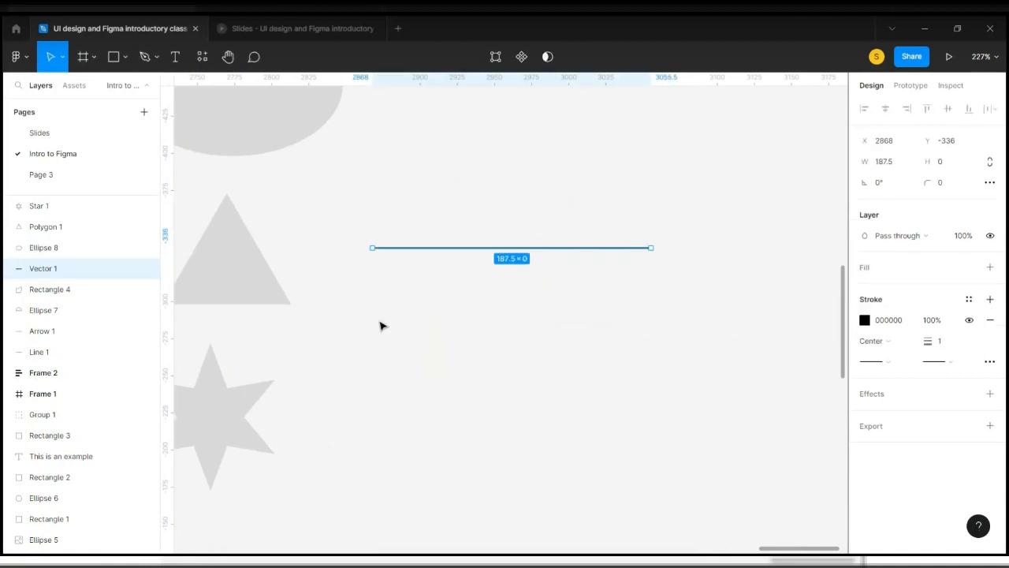
Draw a rising diagonal pen line about 181.5 × 72.5 and place it just below the horizontal line at X 2868, Y -329
{"action": "key", "text": "p"}
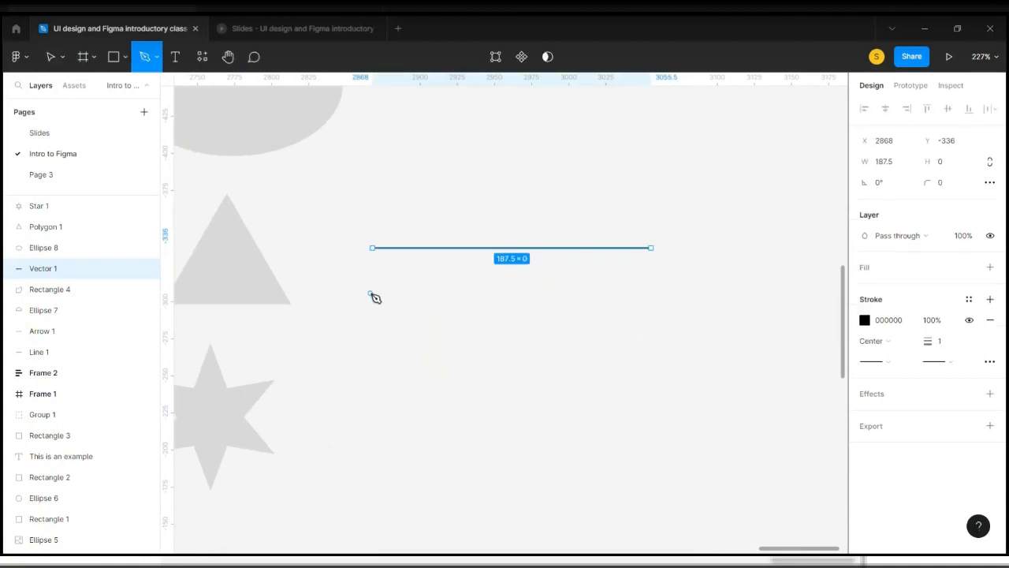
{"action": "left_click", "coordinate": [371, 321]}
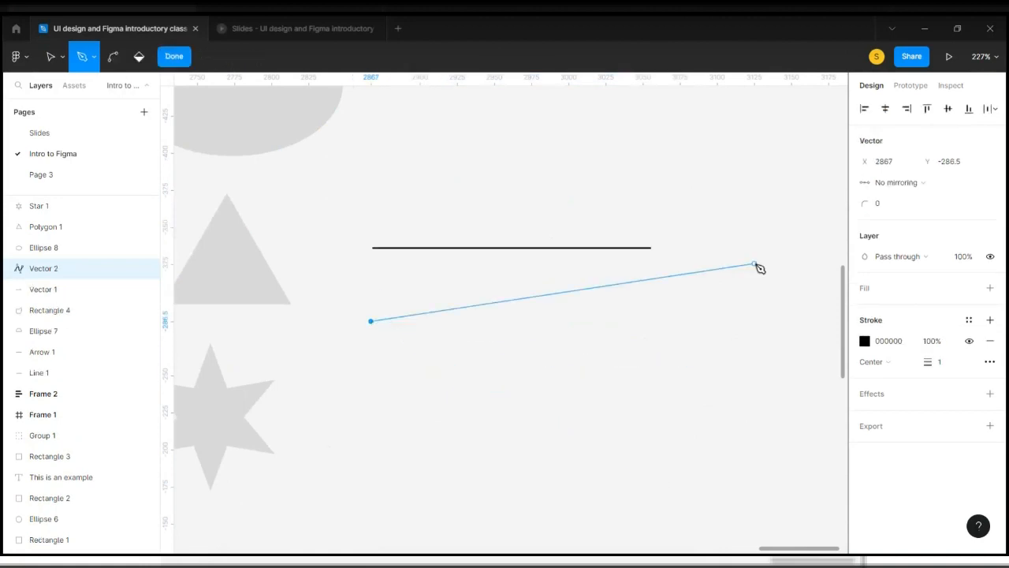
{"action": "left_click", "coordinate": [640, 214]}
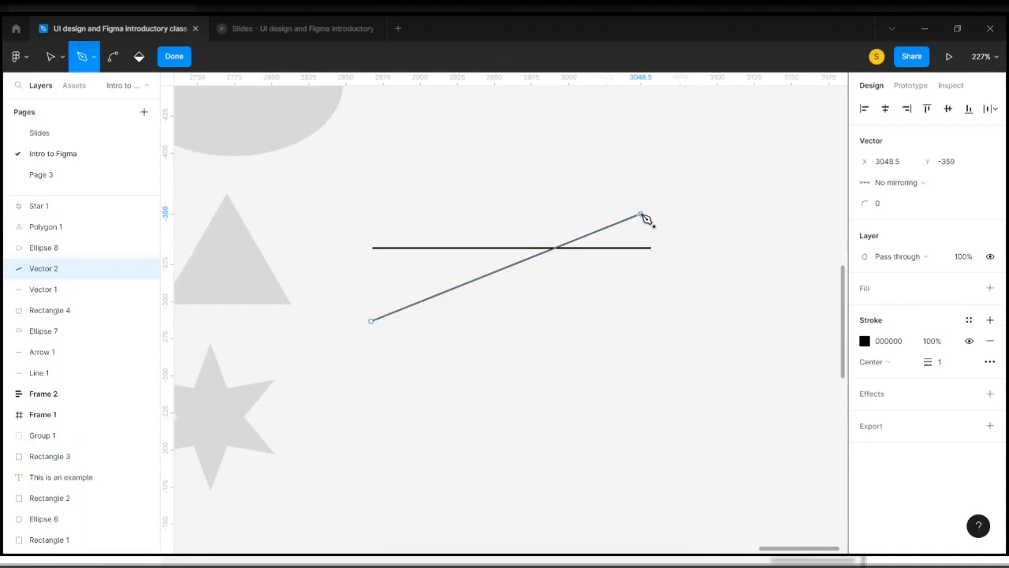
{"action": "key", "text": "Escape"}
{"action": "left_click_drag", "start_coordinate": [581, 238], "coordinate": [585, 320]}
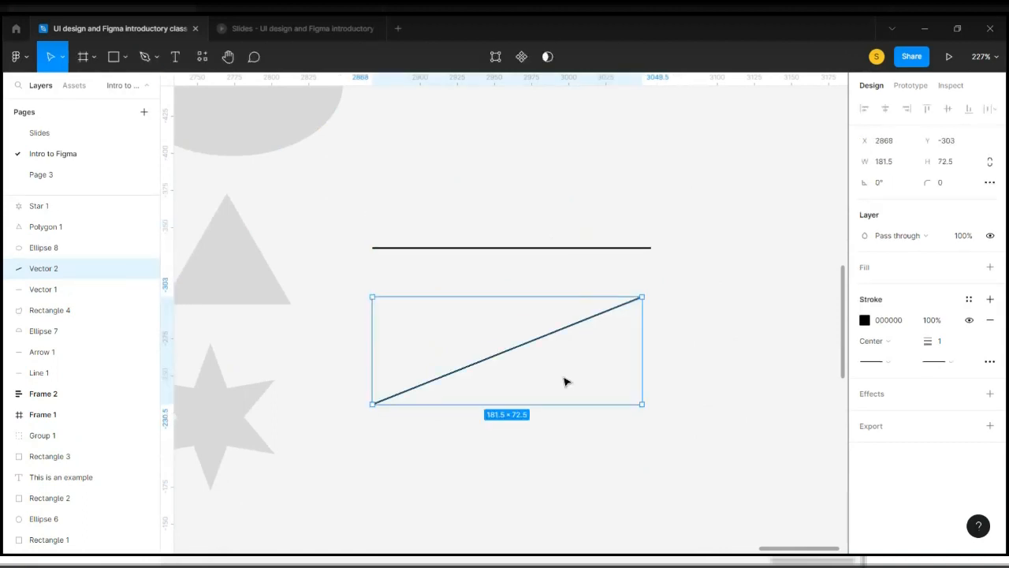
{"action": "left_click_drag", "start_coordinate": [523, 352], "coordinate": [521, 315]}
Draw a four-point wavy curve about 182 × 58 with the Pen tool below the diagonal line
{"action": "scroll", "coordinate": [520, 314], "scroll_direction": "down", "scroll_amount": 4}
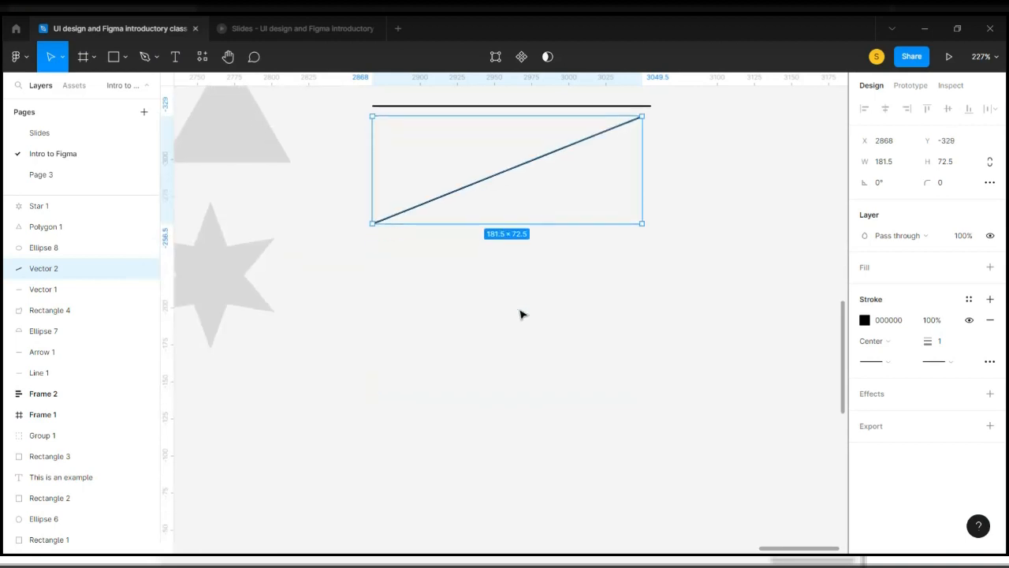
{"action": "key", "text": "p"}
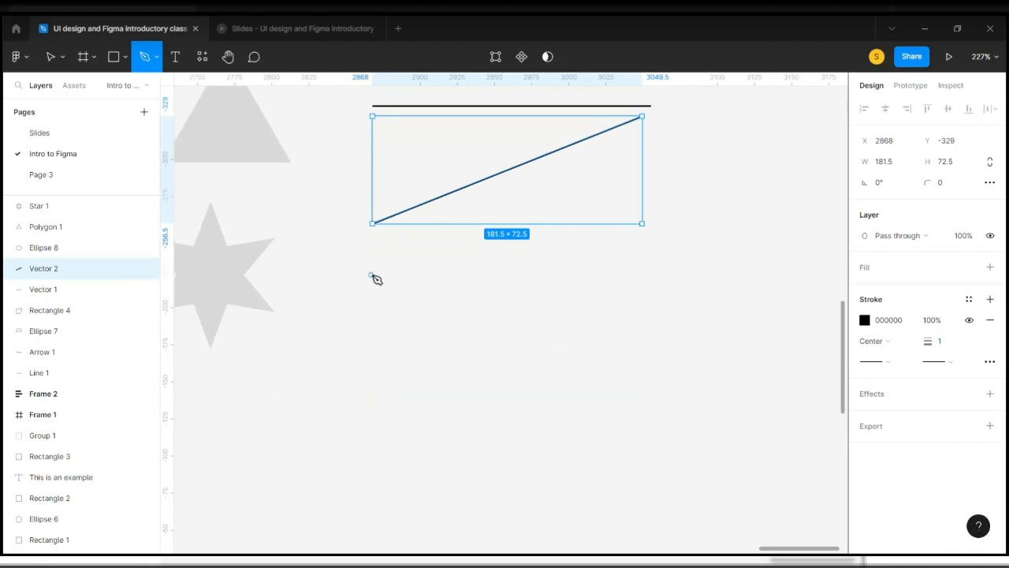
{"action": "left_click", "coordinate": [374, 314]}
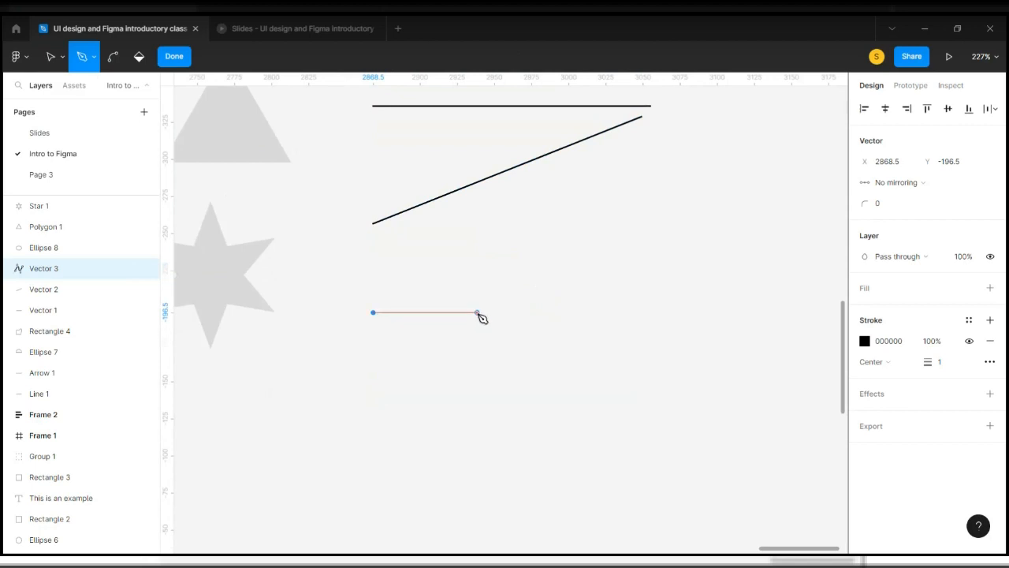
{"action": "left_click_drag", "start_coordinate": [477, 312], "coordinate": [521, 405]}
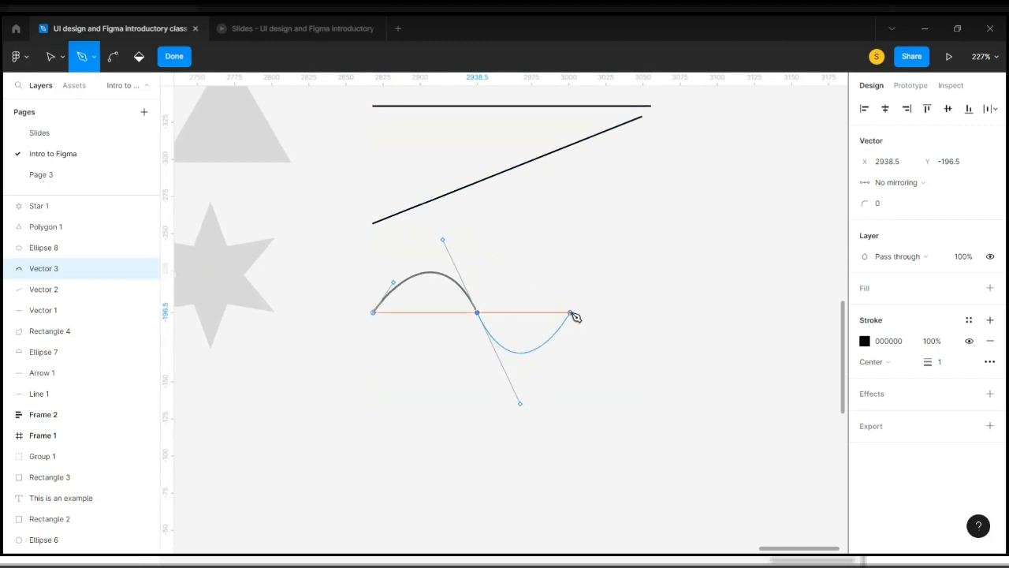
{"action": "left_click", "coordinate": [569, 314]}
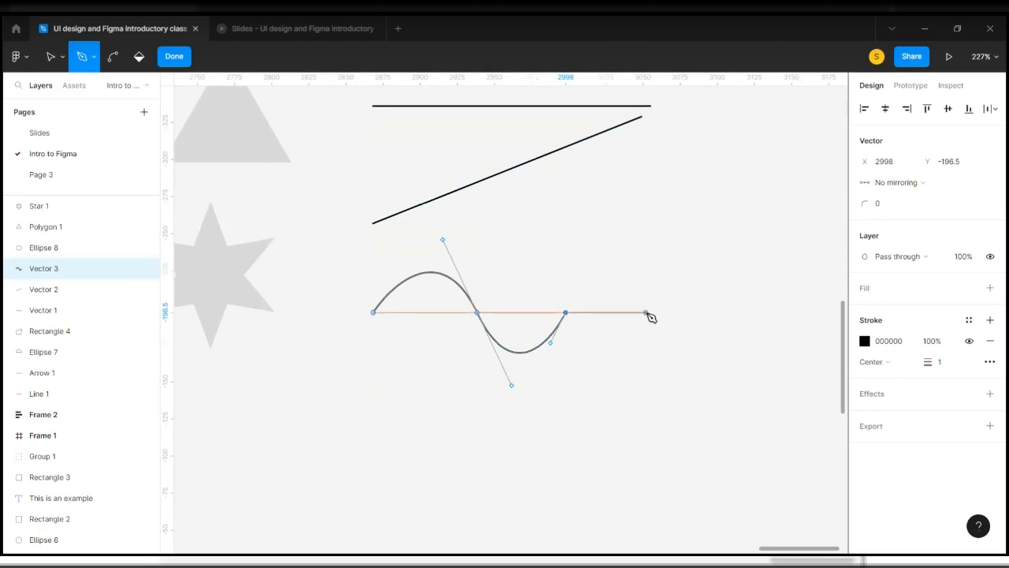
{"action": "left_click_drag", "start_coordinate": [644, 314], "coordinate": [679, 418]}
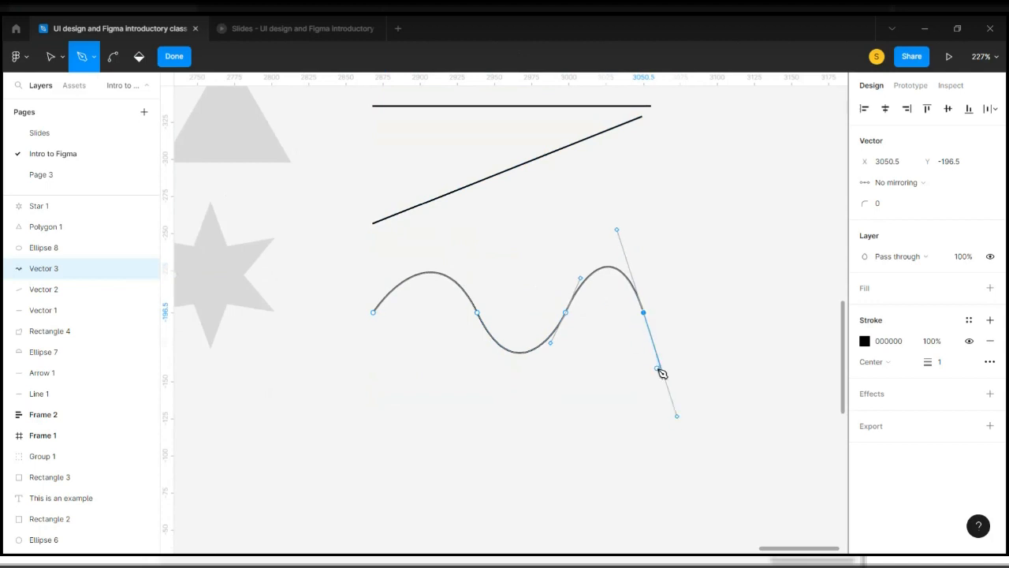
{"action": "key", "text": "Escape"}
Reshape the wavy curve by adjusting the second point's handles and moving the third point's lower handle to about X 2984, Y -168
{"action": "scroll", "coordinate": [533, 324], "scroll_direction": "up", "scroll_amount": 3}
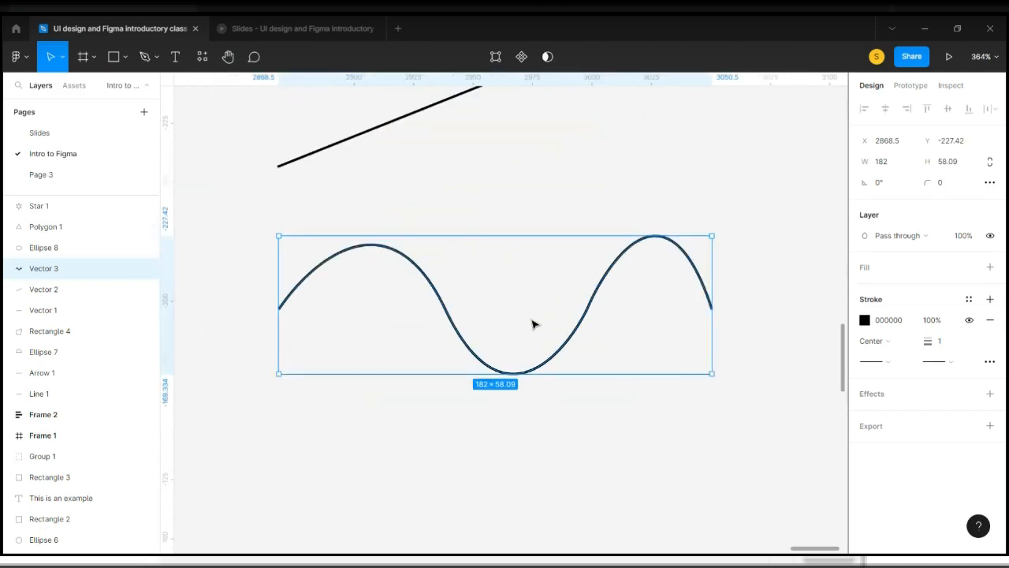
{"action": "key", "text": "Return"}
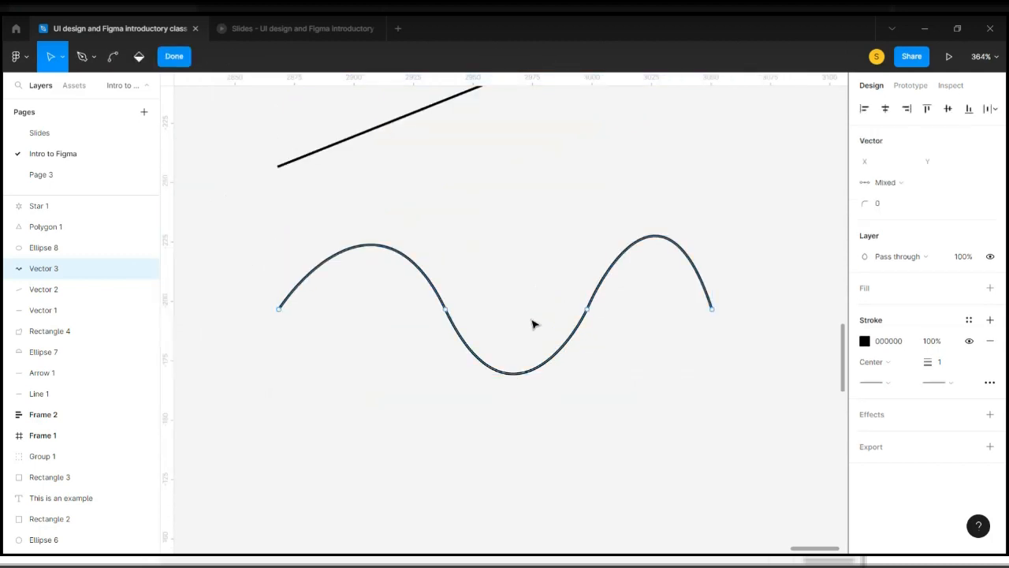
{"action": "left_click", "coordinate": [446, 309]}
{"action": "left_click_drag", "start_coordinate": [390, 193], "coordinate": [484, 194]}
{"action": "left_click_drag", "start_coordinate": [406, 433], "coordinate": [475, 446]}
{"action": "left_click_drag", "start_coordinate": [562, 358], "coordinate": [557, 383]}
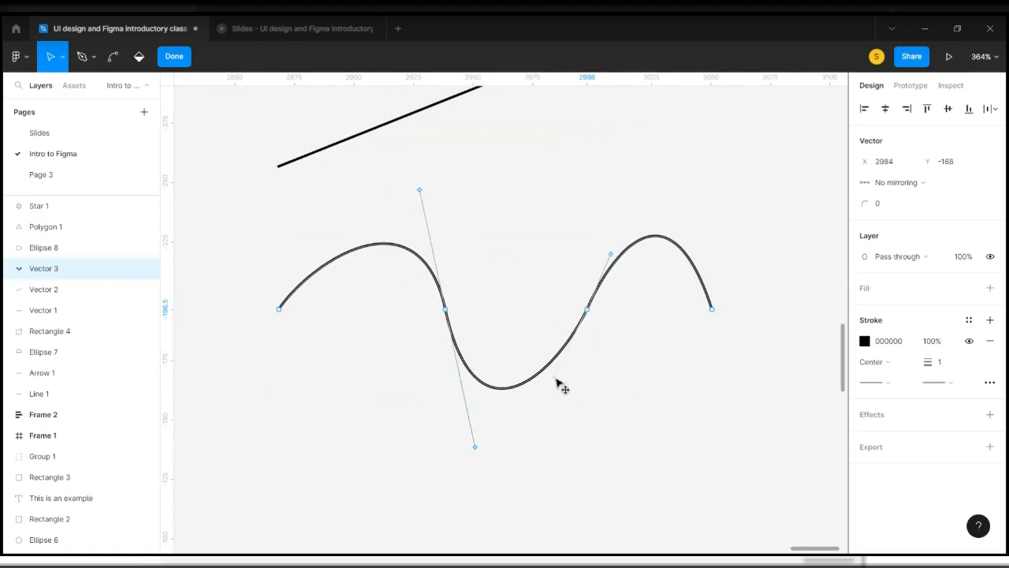
{"action": "key", "text": "Escape"}
Draw a freehand wavy stroke with the Pencil tool below the pen-drawn curve
{"action": "scroll", "coordinate": [557, 382], "scroll_direction": "down", "scroll_amount": 3}
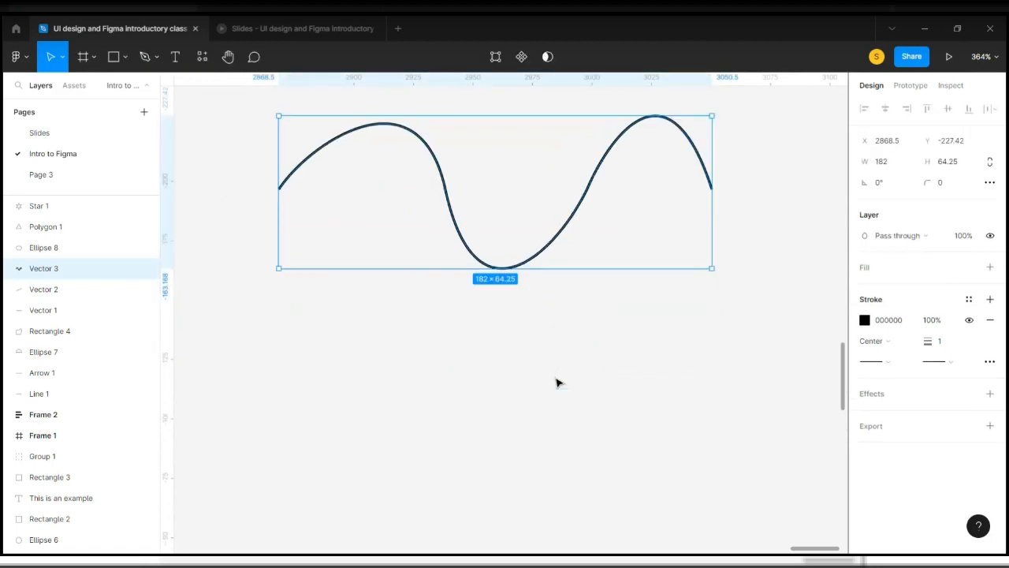
{"action": "scroll", "coordinate": [558, 382], "scroll_direction": "down", "scroll_amount": 5, "text": "ctrl"}
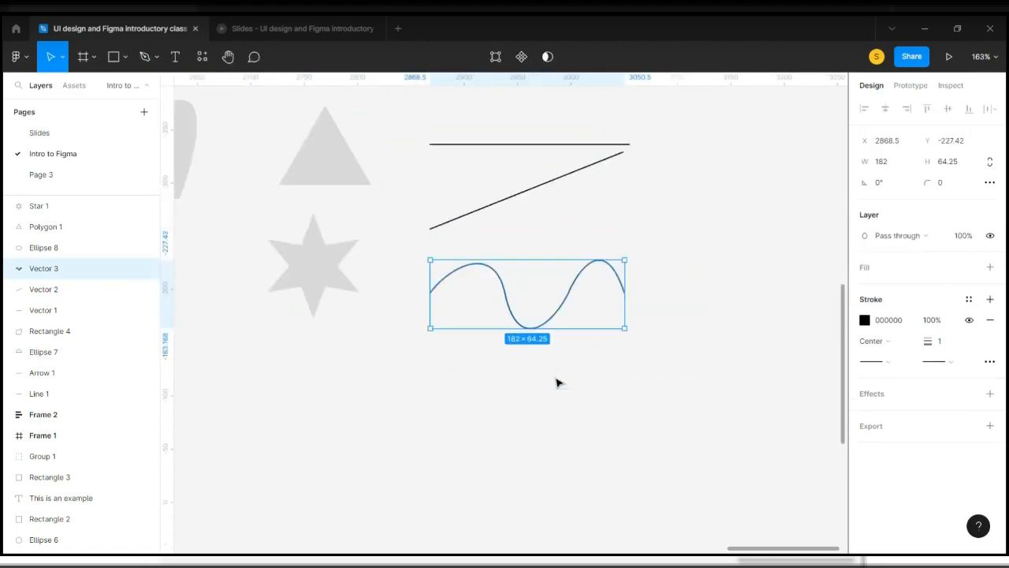
{"action": "left_click", "coordinate": [157, 60]}
{"action": "left_click", "coordinate": [151, 104]}
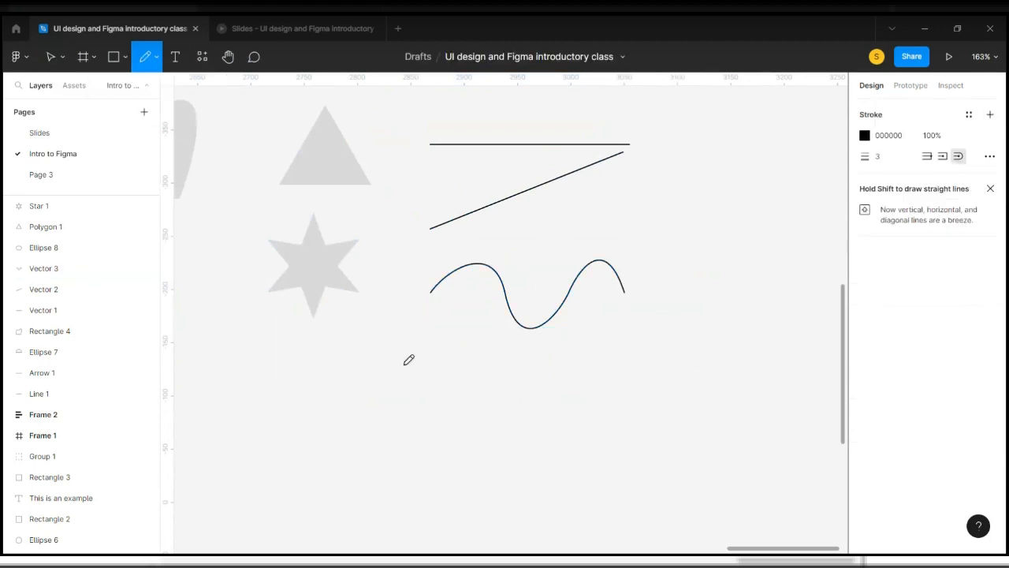
{"action": "scroll", "coordinate": [419, 376], "scroll_direction": "down", "scroll_amount": 3}
{"action": "scroll", "coordinate": [451, 292], "scroll_direction": "up", "scroll_amount": 3, "text": "ctrl"}
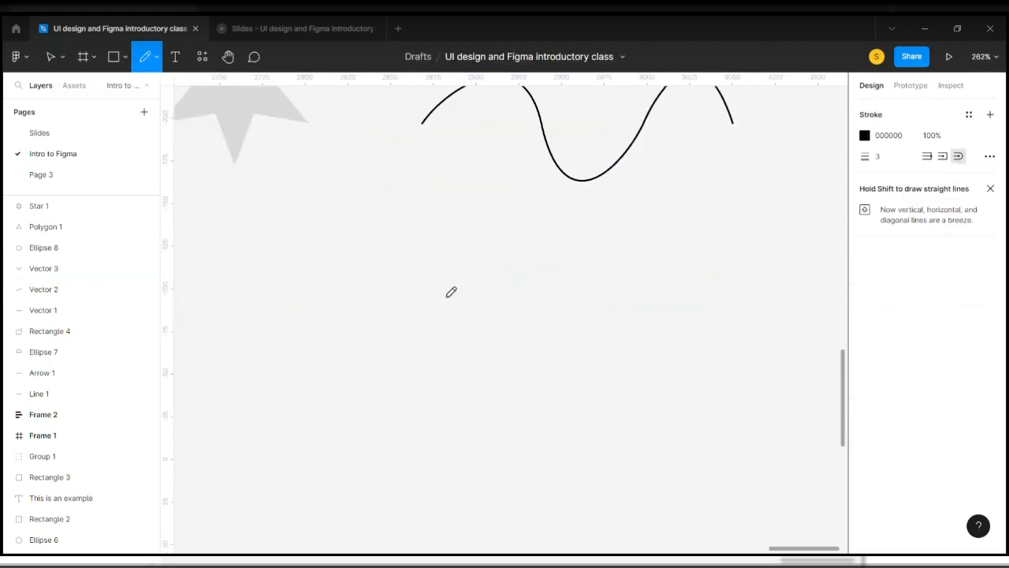
{"action": "scroll", "coordinate": [450, 291], "scroll_direction": "up", "scroll_amount": 2}
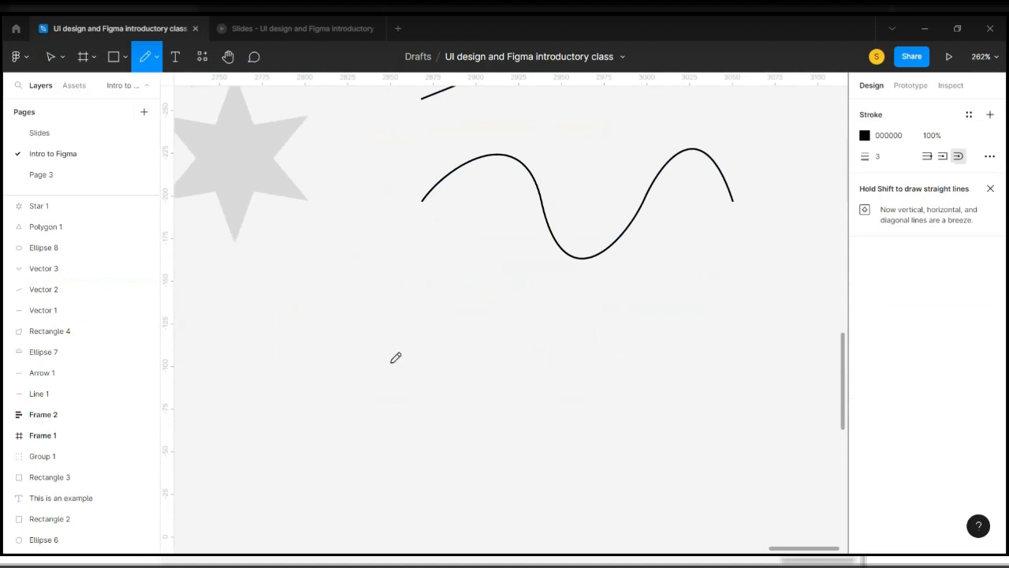
{"action": "mouse_move", "coordinate": [334, 375]}
{"action": "left_mouse_down"}
{"action": "mouse_move", "coordinate": [392, 330]}
{"action": "mouse_move", "coordinate": [422, 346]}
{"action": "mouse_move", "coordinate": [428, 373]}
{"action": "mouse_move", "coordinate": [462, 406]}
{"action": "mouse_move", "coordinate": [532, 332]}
{"action": "mouse_move", "coordinate": [573, 343]}
{"action": "mouse_move", "coordinate": [588, 384]}
{"action": "mouse_move", "coordinate": [672, 374]}
{"action": "mouse_move", "coordinate": [679, 344]}
{"action": "left_mouse_up"}
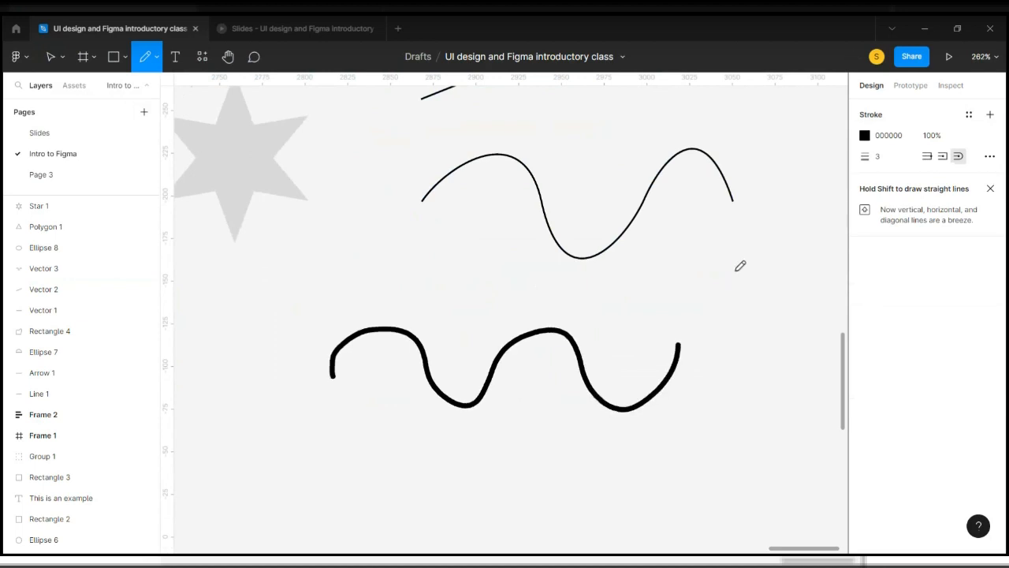
Draw a nearly flat freehand pencil stroke about 139 × 10 below the freehand wave
{"action": "left_click_drag", "start_coordinate": [308, 475], "coordinate": [548, 493]}
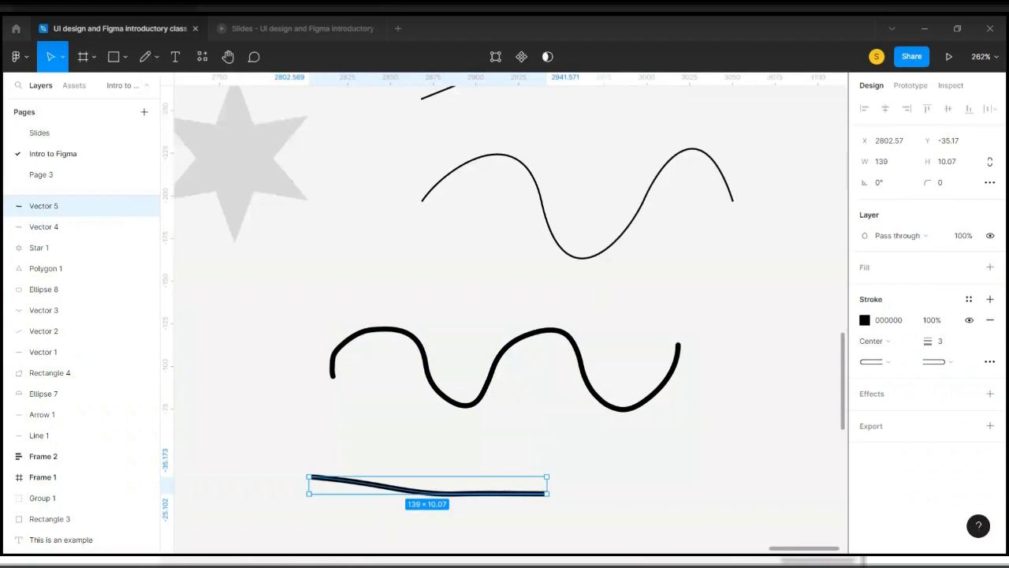
{"action": "scroll", "coordinate": [528, 317], "scroll_direction": "down", "scroll_amount": 3}
{"action": "scroll", "coordinate": [528, 316], "scroll_direction": "right", "scroll_amount": 5}
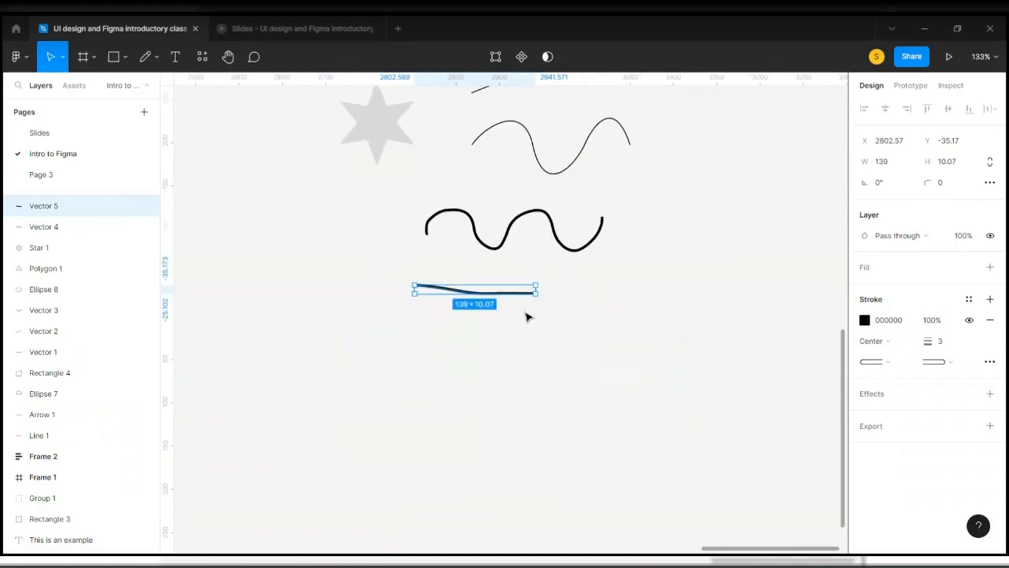
Add the text line "This is an example text" in the empty area beside the drawn lines, at about X 3170, Y -500
{"action": "scroll", "coordinate": [528, 317], "scroll_direction": "up", "scroll_amount": 4}
{"action": "scroll", "coordinate": [527, 316], "scroll_direction": "left", "scroll_amount": 1}
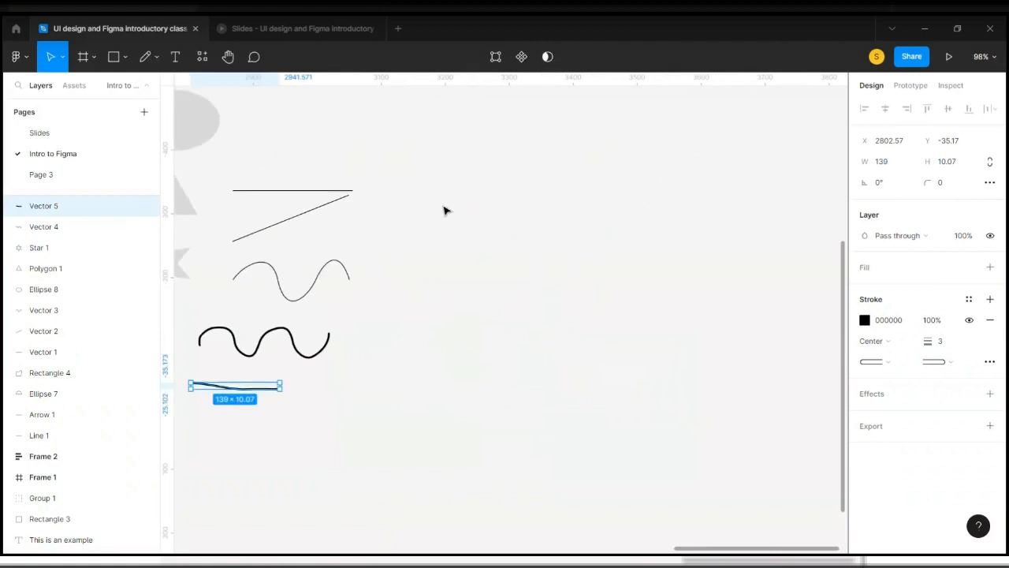
{"action": "scroll", "coordinate": [443, 210], "scroll_direction": "up", "scroll_amount": 3}
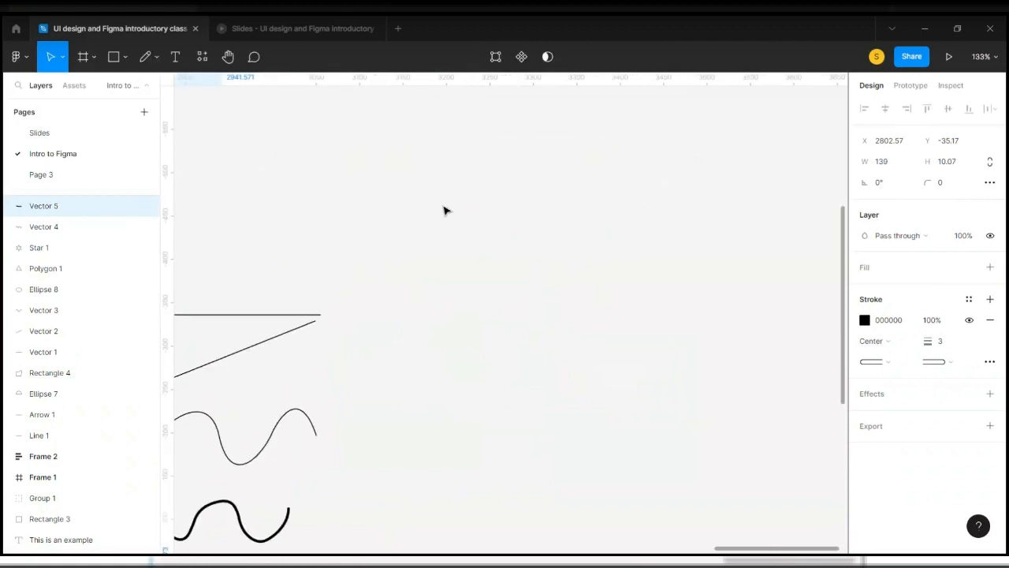
{"action": "left_click", "coordinate": [174, 57]}
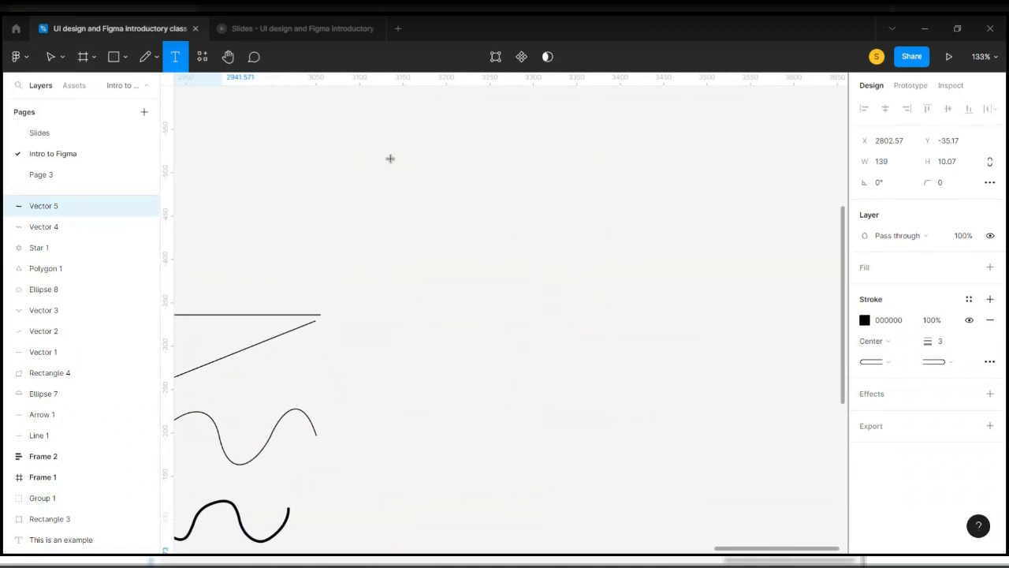
{"action": "left_click", "coordinate": [420, 175]}
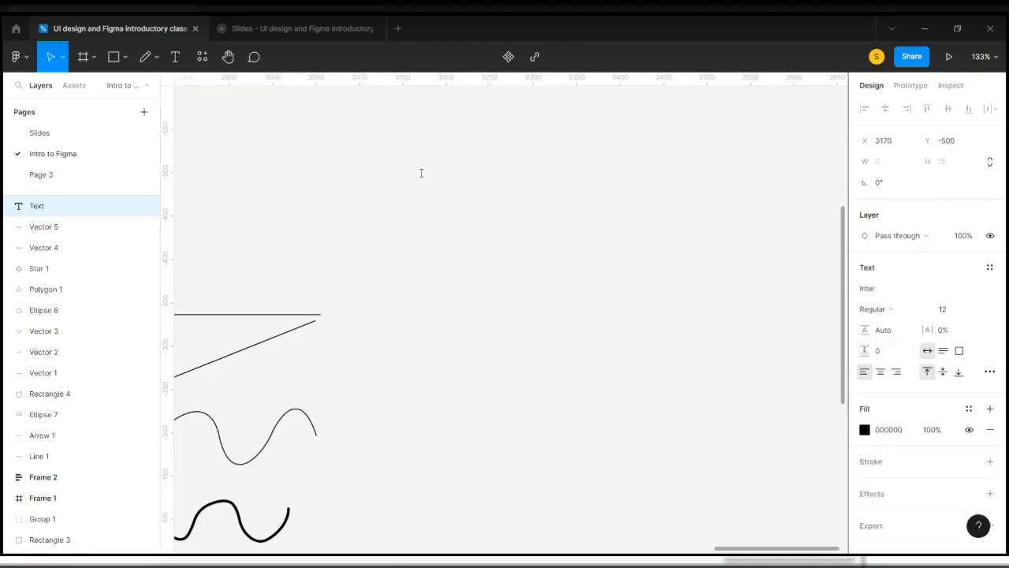
{"action": "type", "text": "This is an exam"}
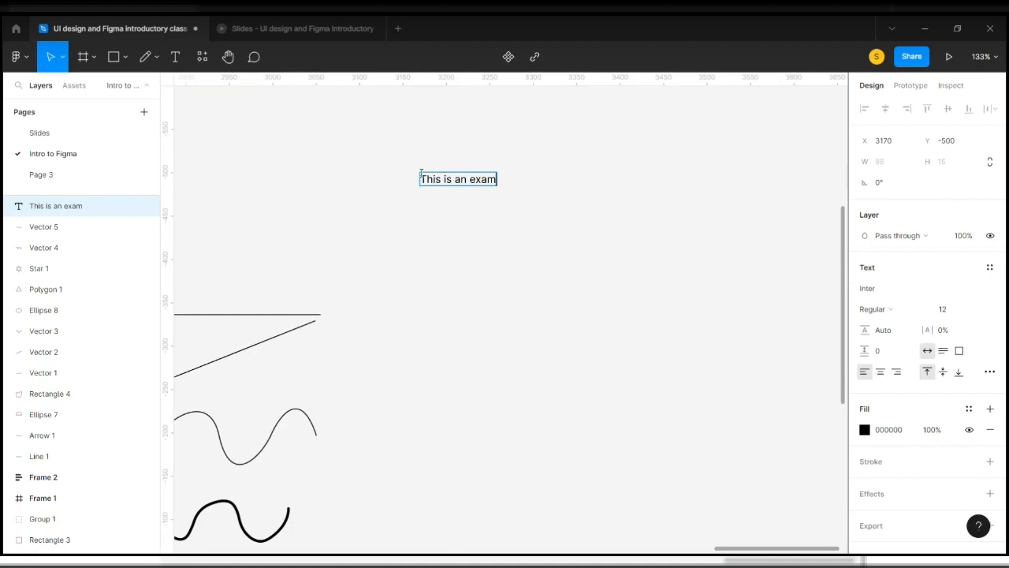
{"action": "type", "text": "ple text"}
{"action": "key", "text": "Escape"}
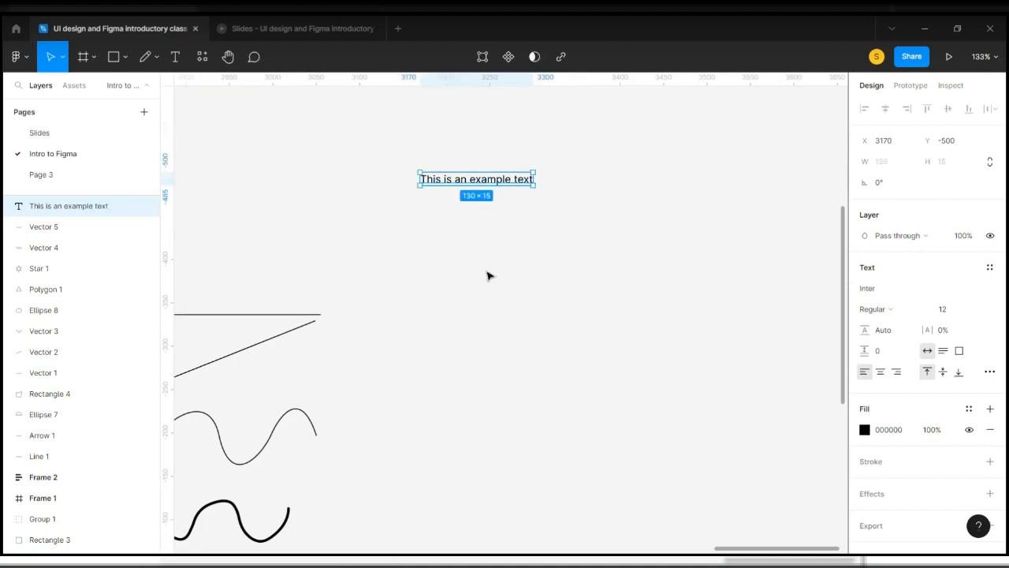
Draw a fixed-size text box about 247 × 165 below the example text and enter "Text box example" in it
{"action": "left_click", "coordinate": [175, 56]}
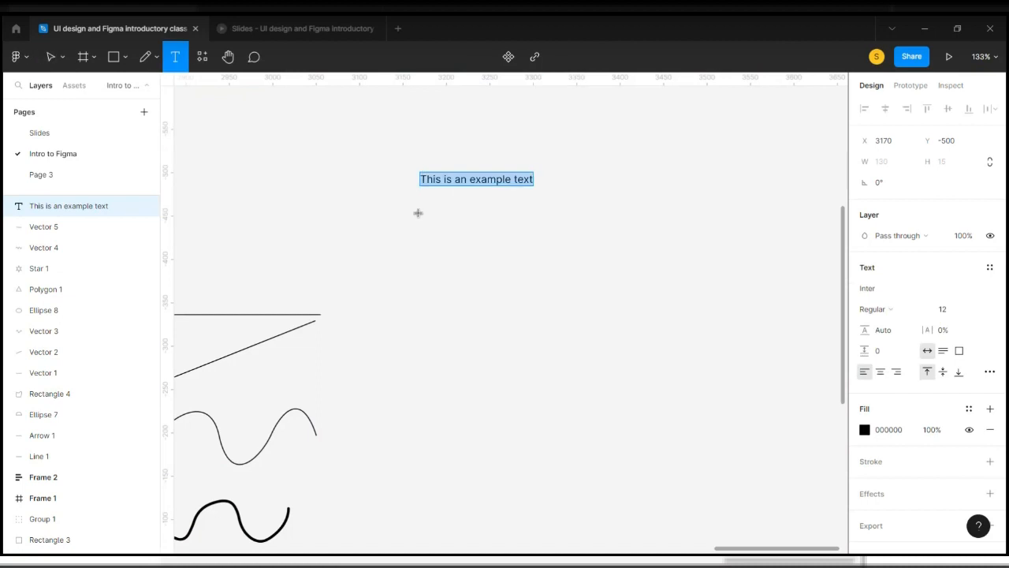
{"action": "left_click_drag", "start_coordinate": [418, 212], "coordinate": [635, 355]}
{"action": "type", "text": "T"}
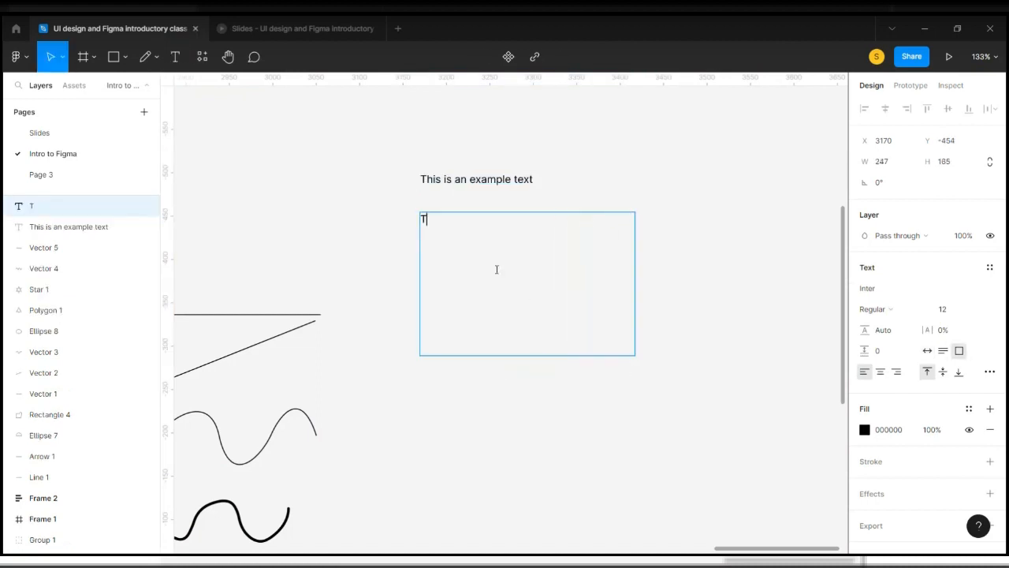
{"action": "type", "text": "ext box example"}
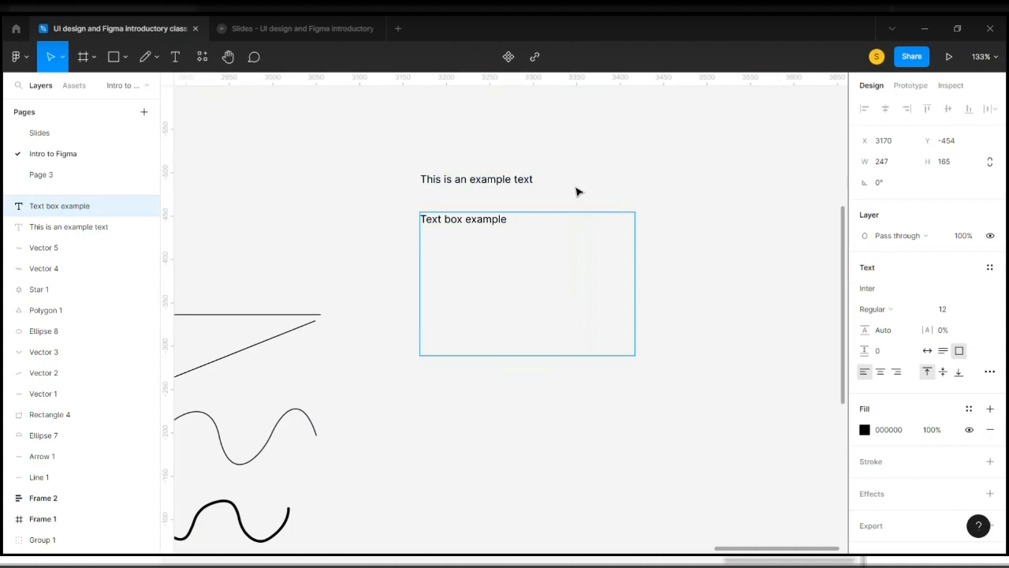
{"action": "key", "text": "Escape"}
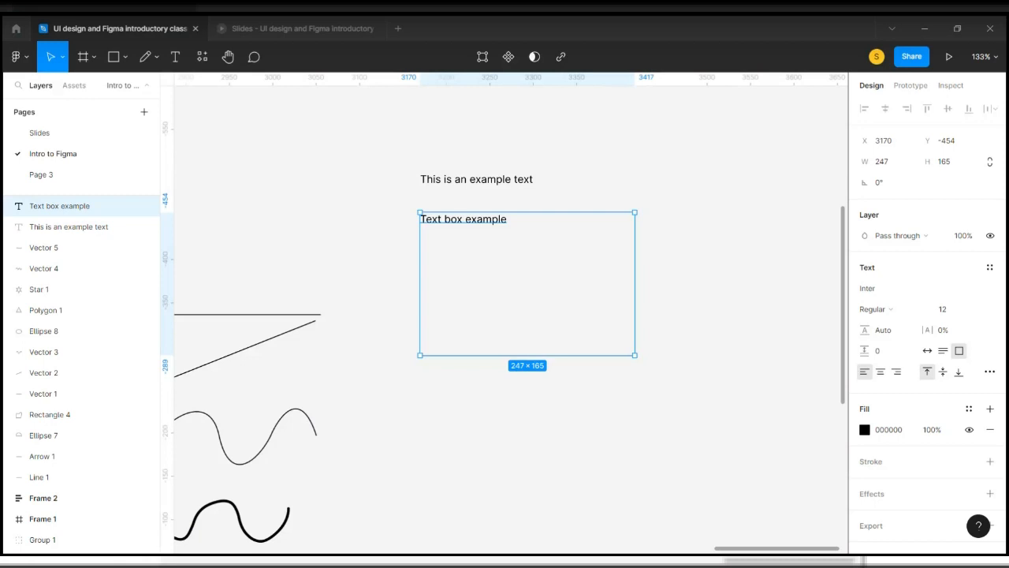
Try the Italiana and JetBrains Mono fonts on the "This is an example text" line
{"action": "left_click", "coordinate": [511, 181]}
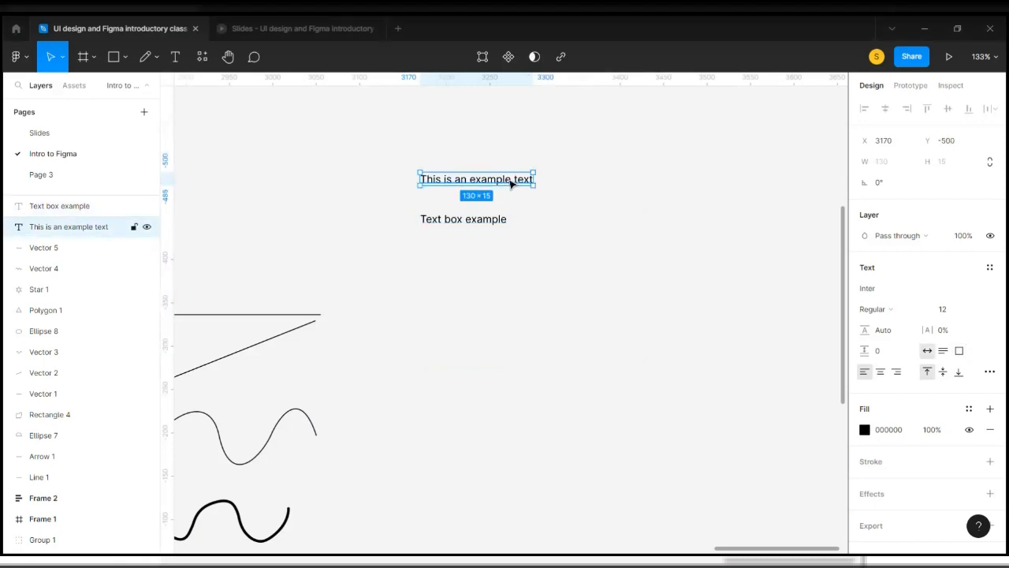
{"action": "scroll", "coordinate": [511, 183], "scroll_direction": "up", "scroll_amount": 5}
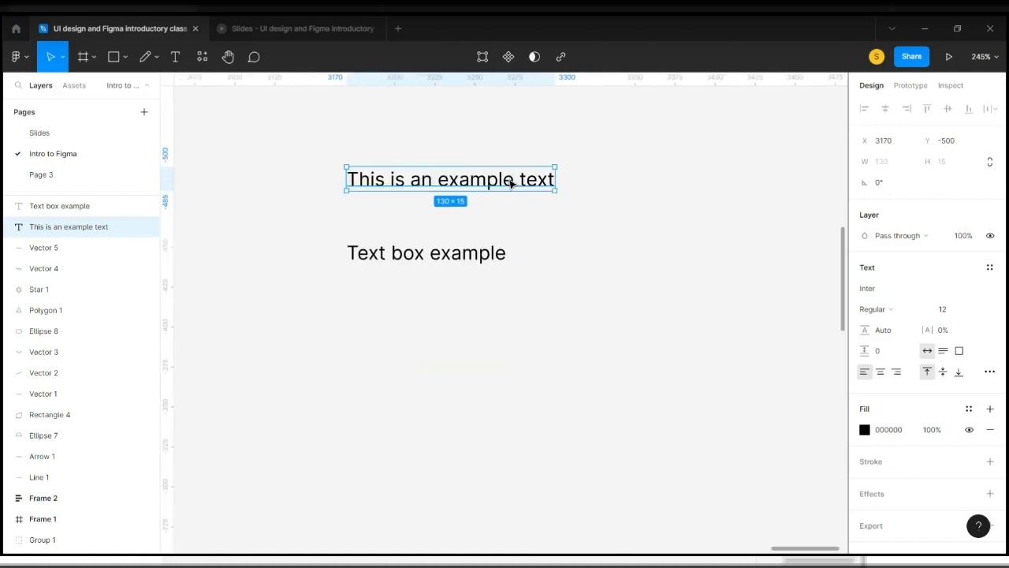
{"action": "left_click", "coordinate": [473, 261]}
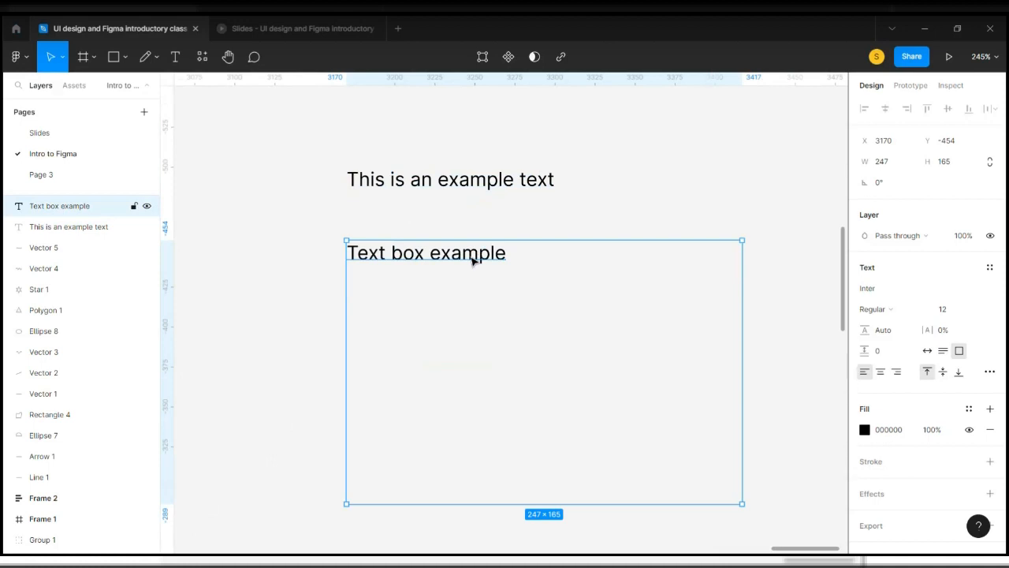
{"action": "left_click", "coordinate": [463, 181]}
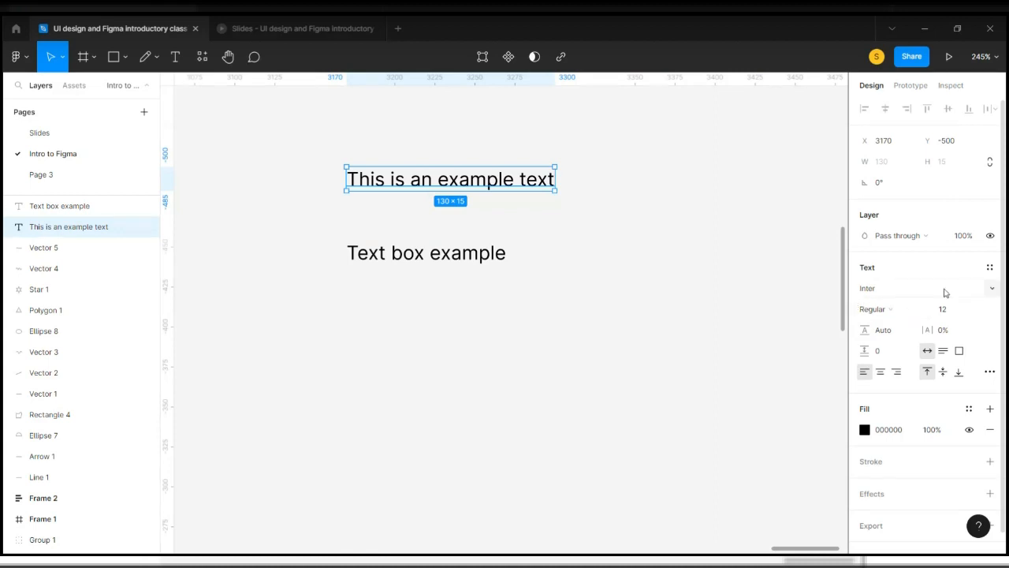
{"action": "left_click", "coordinate": [993, 288]}
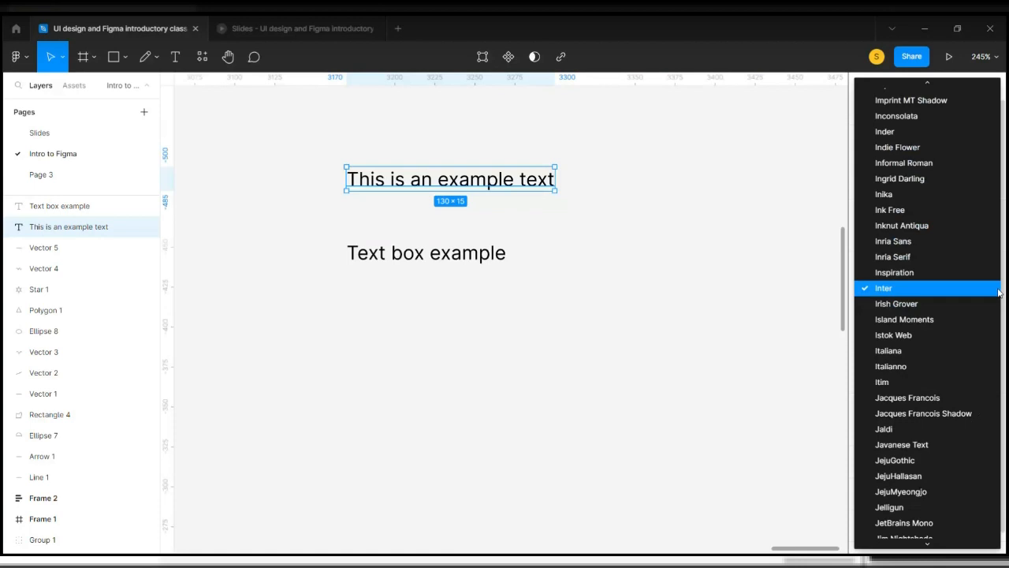
{"action": "left_click", "coordinate": [914, 349]}
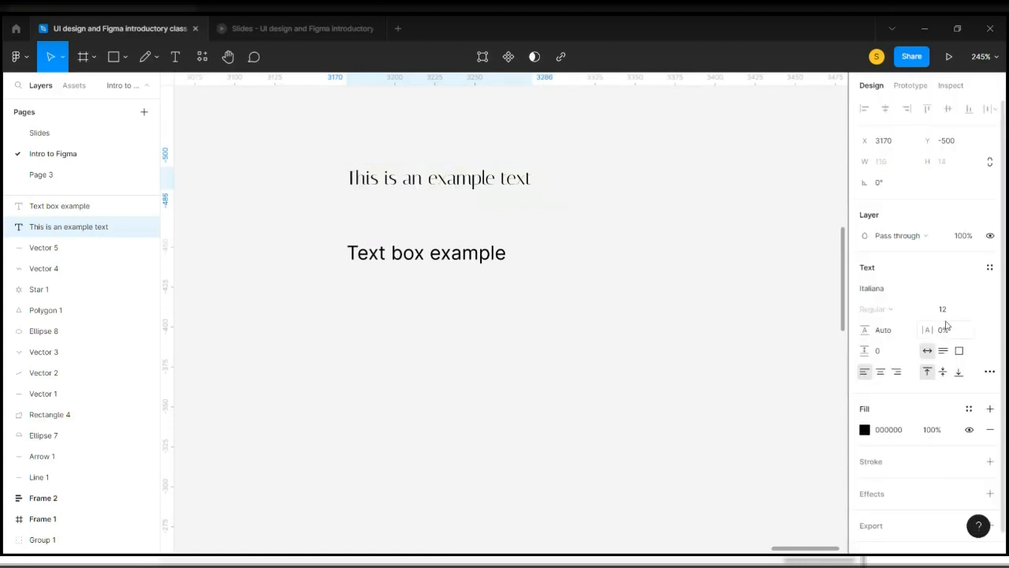
{"action": "left_click", "coordinate": [992, 288]}
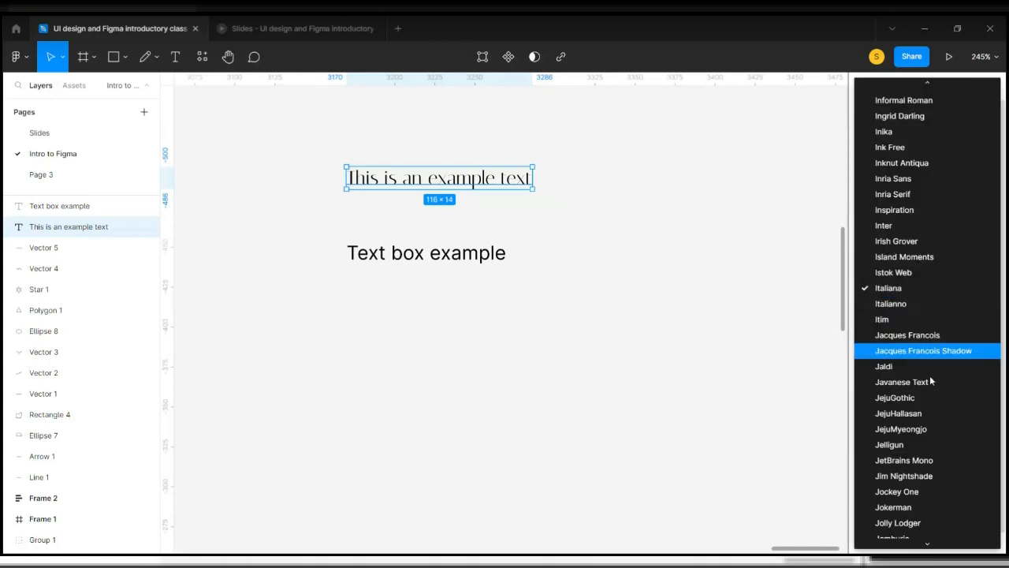
{"action": "left_click", "coordinate": [920, 461]}
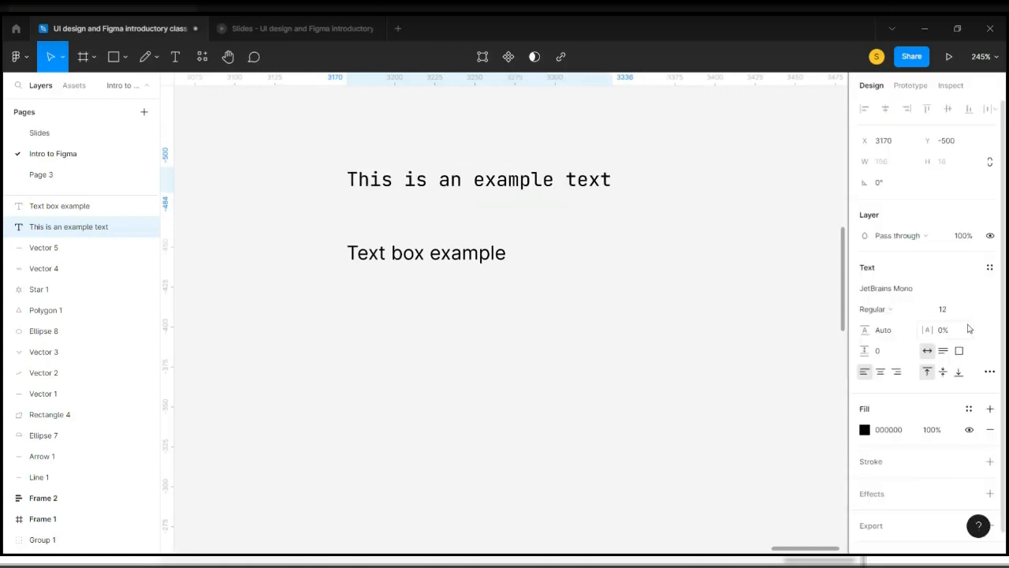
Set the font of the "This is an example text" line to Montserrat
{"action": "left_click", "coordinate": [940, 293]}
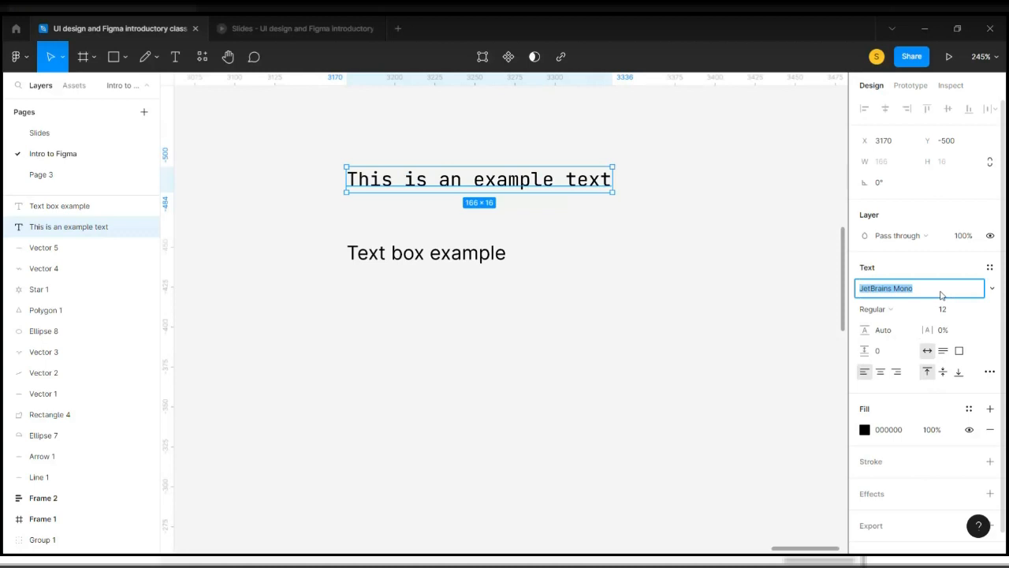
{"action": "type", "text": "Mont"}
{"action": "key", "text": "Return"}
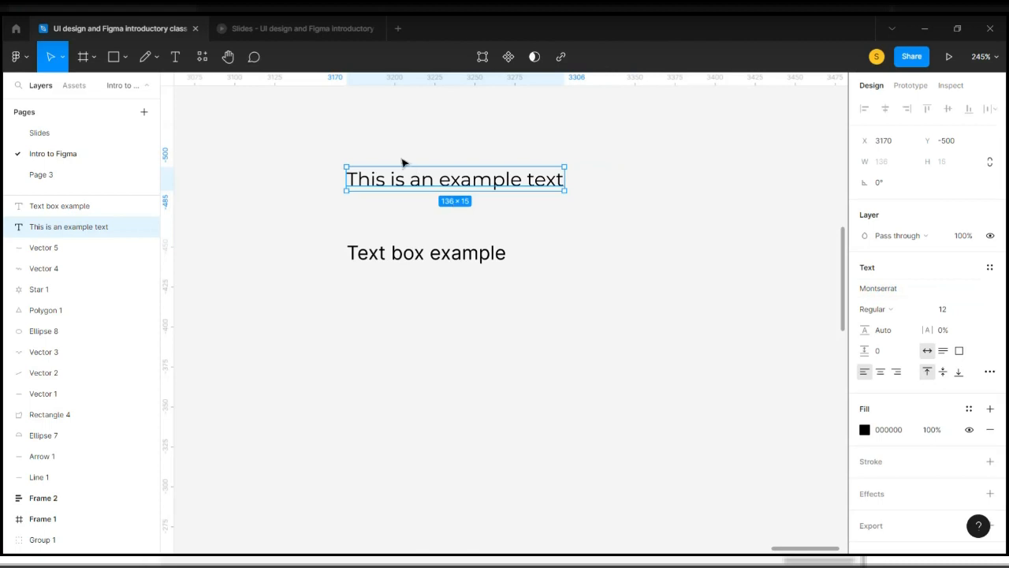
Try the Thin weight on the "This is an example text" line and return it to Regular
{"action": "scroll", "coordinate": [402, 163], "scroll_direction": "up", "scroll_amount": 3}
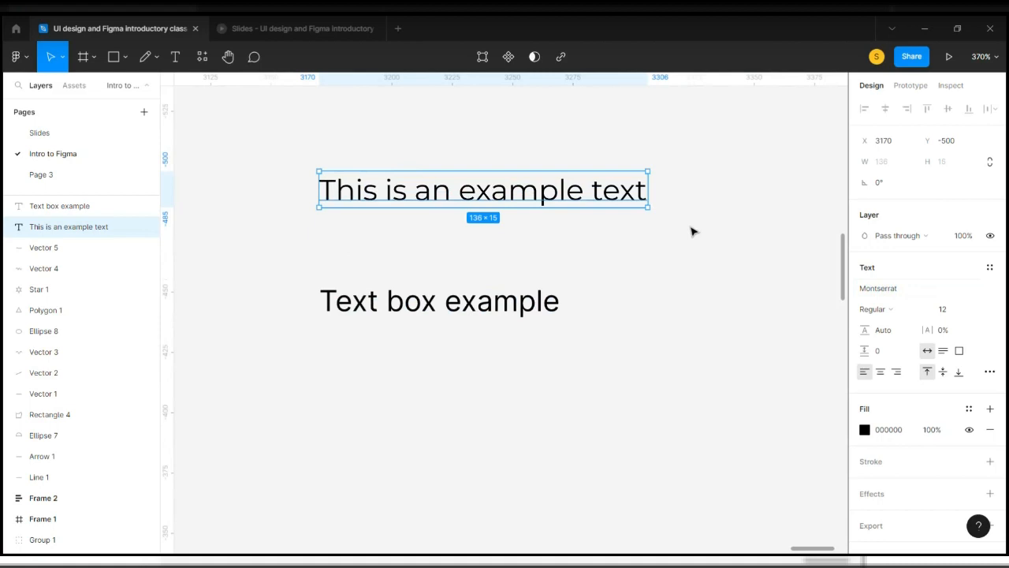
{"action": "left_click", "coordinate": [913, 313]}
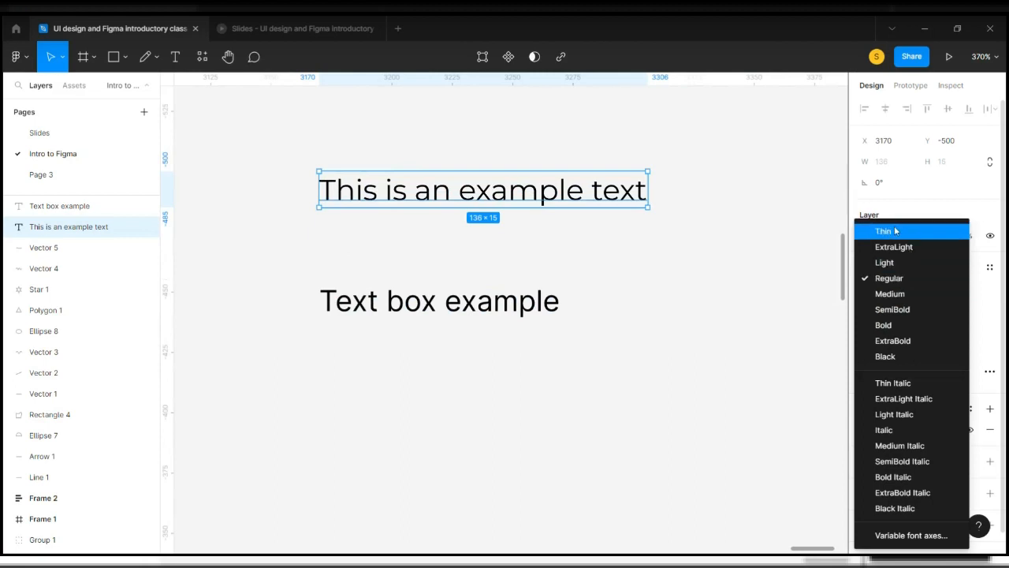
{"action": "left_click", "coordinate": [895, 231]}
{"action": "left_click", "coordinate": [900, 308]}
{"action": "left_click", "coordinate": [899, 279]}
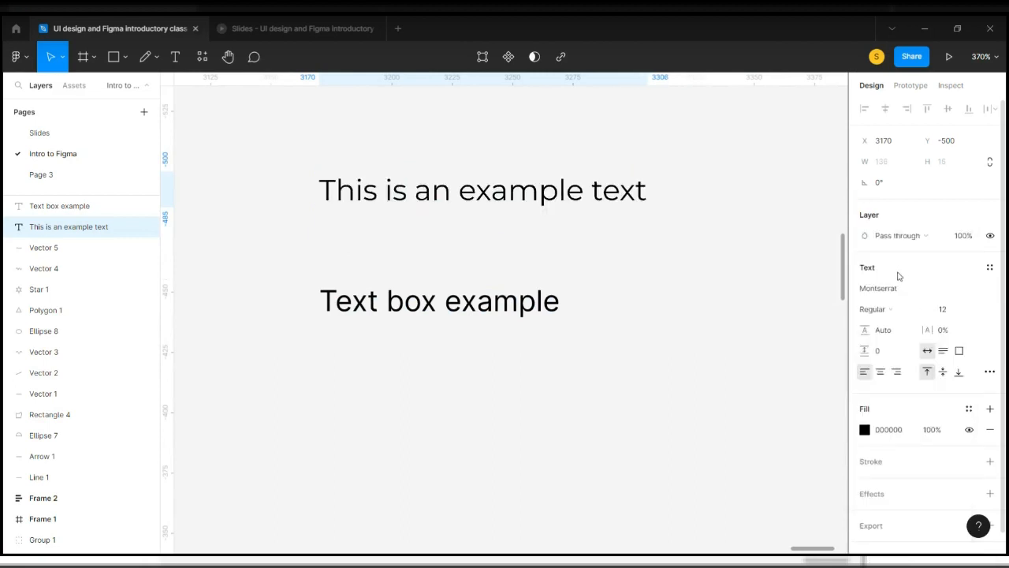
Try the SemiBold, ExtraBold and Black weights on the "This is an example text" line
{"action": "left_click", "coordinate": [910, 311]}
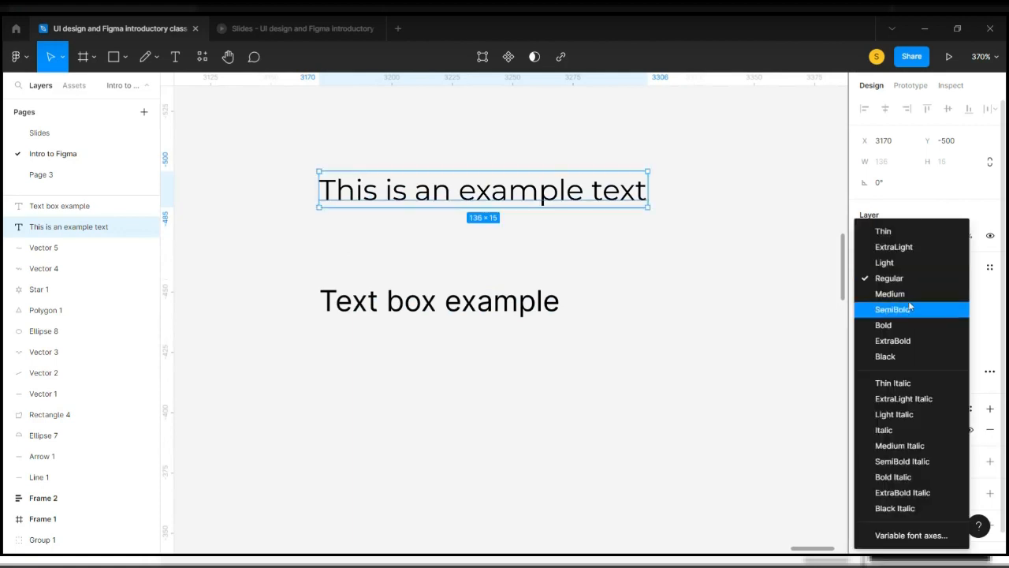
{"action": "left_click", "coordinate": [910, 309]}
{"action": "left_click", "coordinate": [908, 309]}
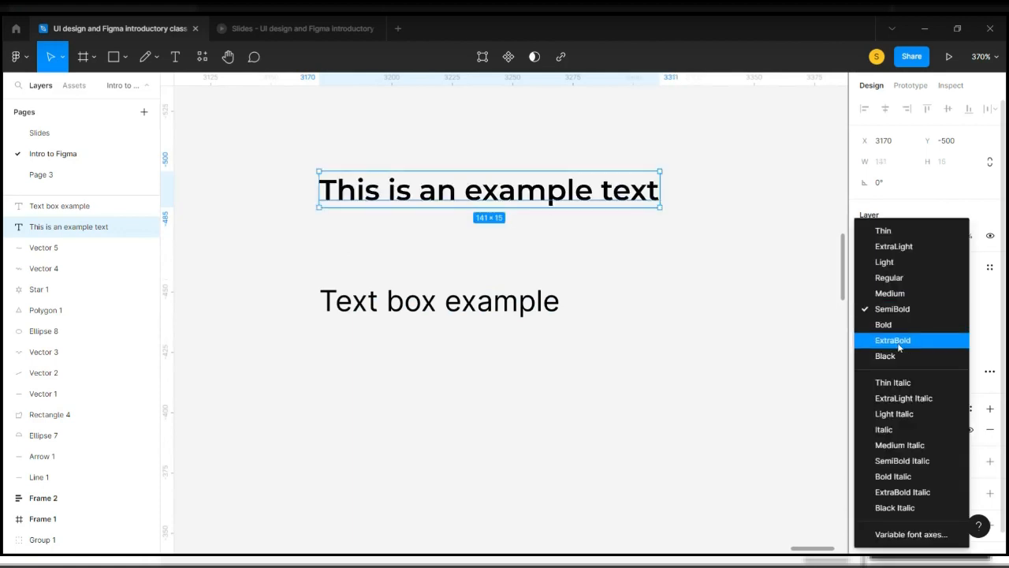
{"action": "left_click", "coordinate": [898, 344]}
{"action": "left_click", "coordinate": [894, 311]}
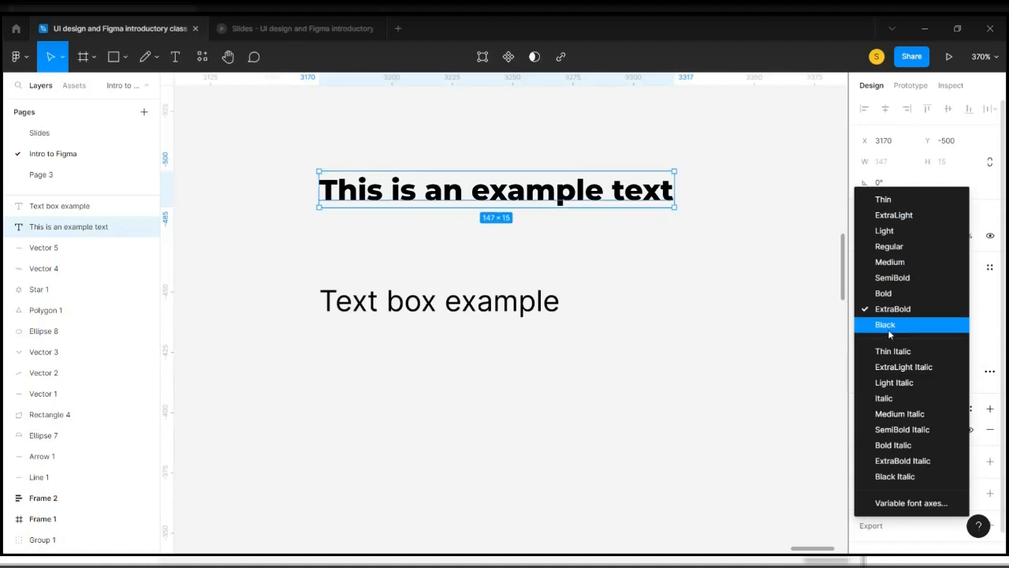
{"action": "left_click", "coordinate": [889, 333]}
Try the ExtraLight Italic and Bold Italic styles on the "This is an example text" line, and restore Regular
{"action": "left_click", "coordinate": [891, 310]}
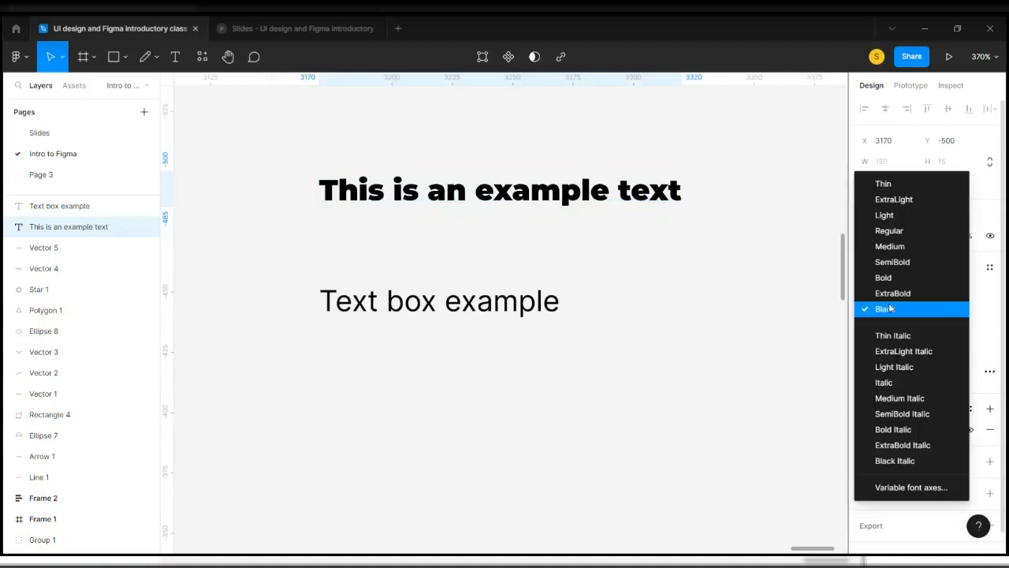
{"action": "left_click", "coordinate": [890, 356]}
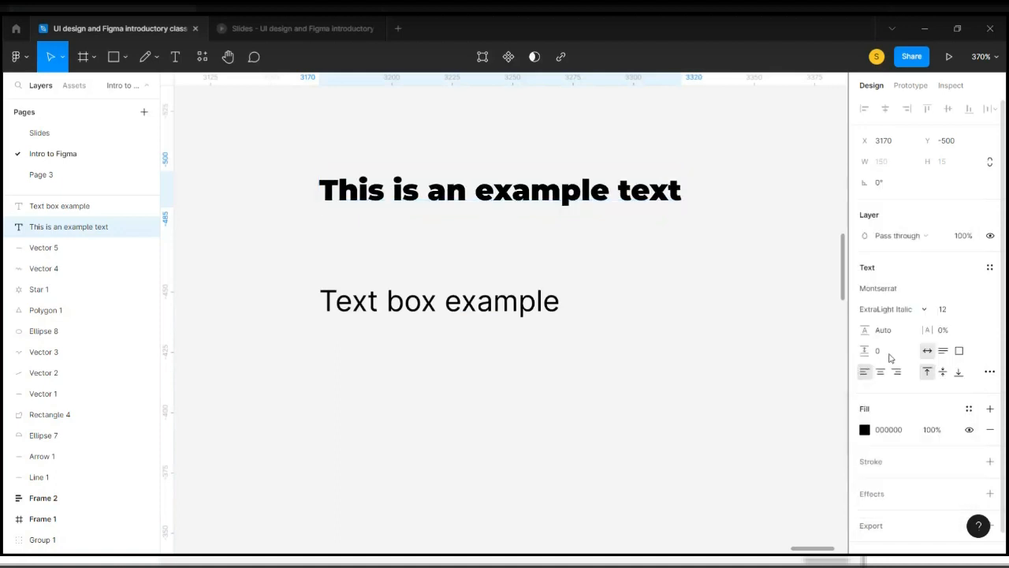
{"action": "left_click", "coordinate": [897, 306]}
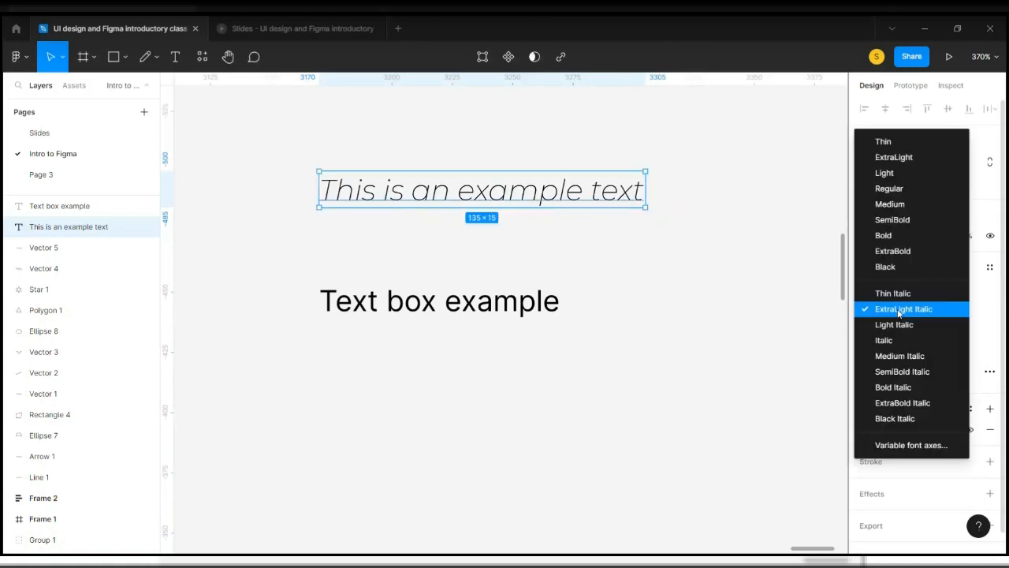
{"action": "left_click", "coordinate": [884, 390]}
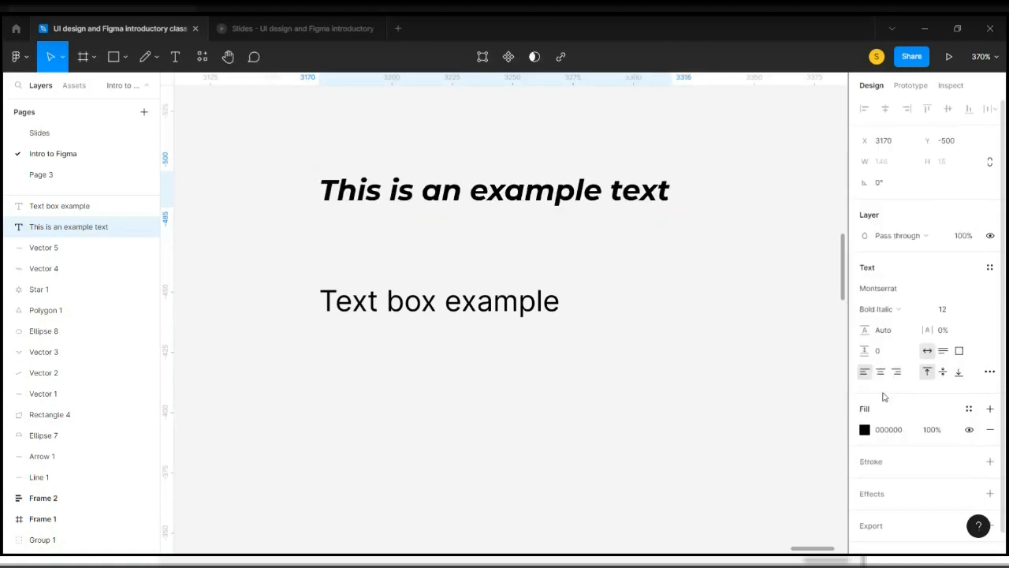
{"action": "left_click", "coordinate": [886, 313]}
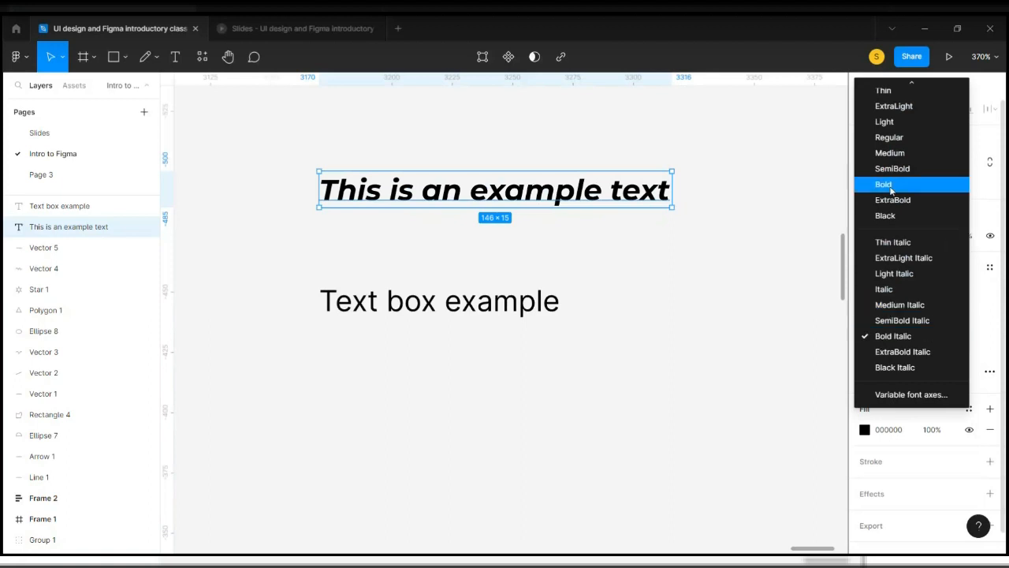
{"action": "left_click", "coordinate": [886, 139]}
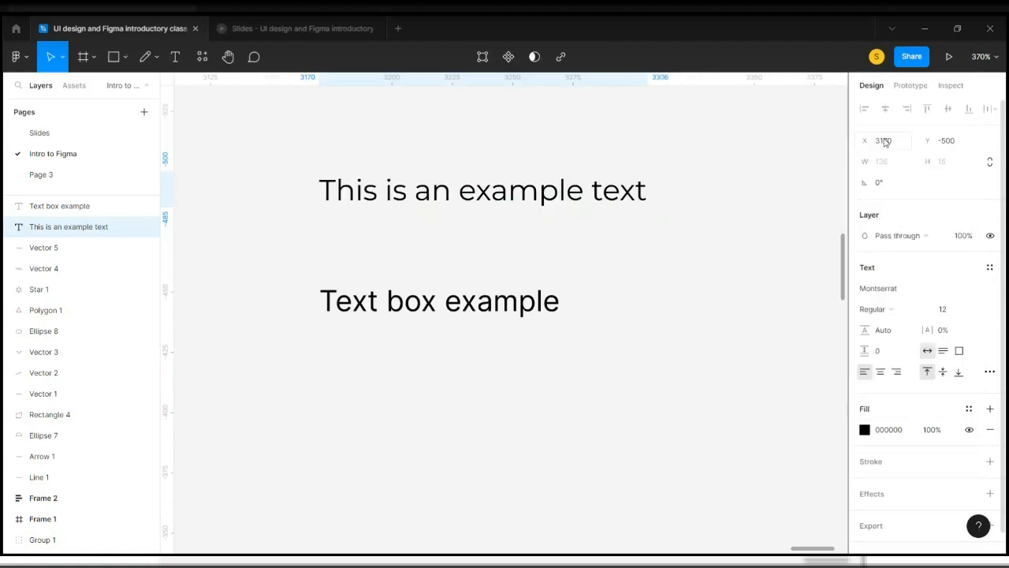
Increase the font size of the "This is an example text" line to 19
{"action": "left_click", "coordinate": [900, 314]}
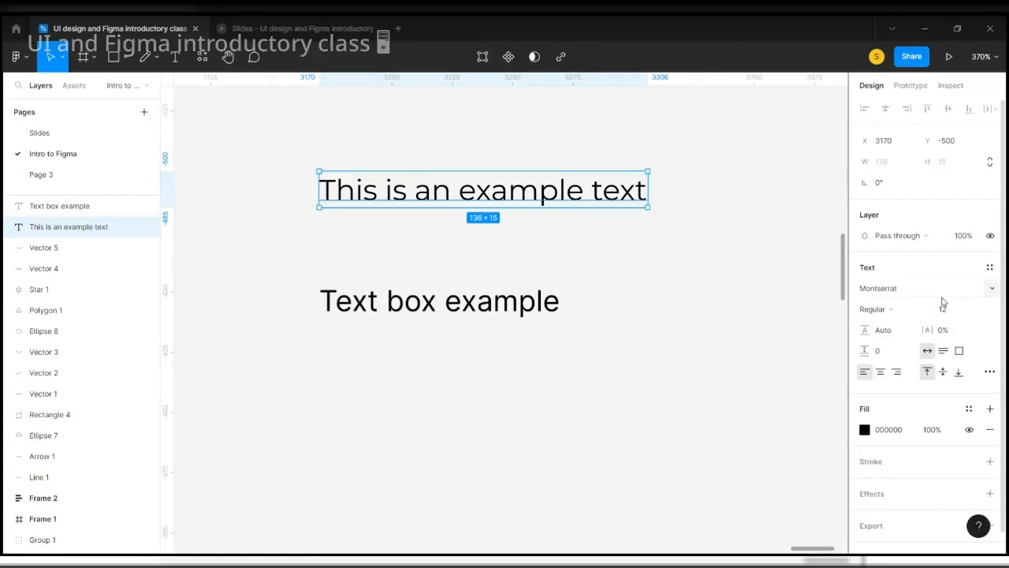
{"action": "left_click", "coordinate": [947, 315]}
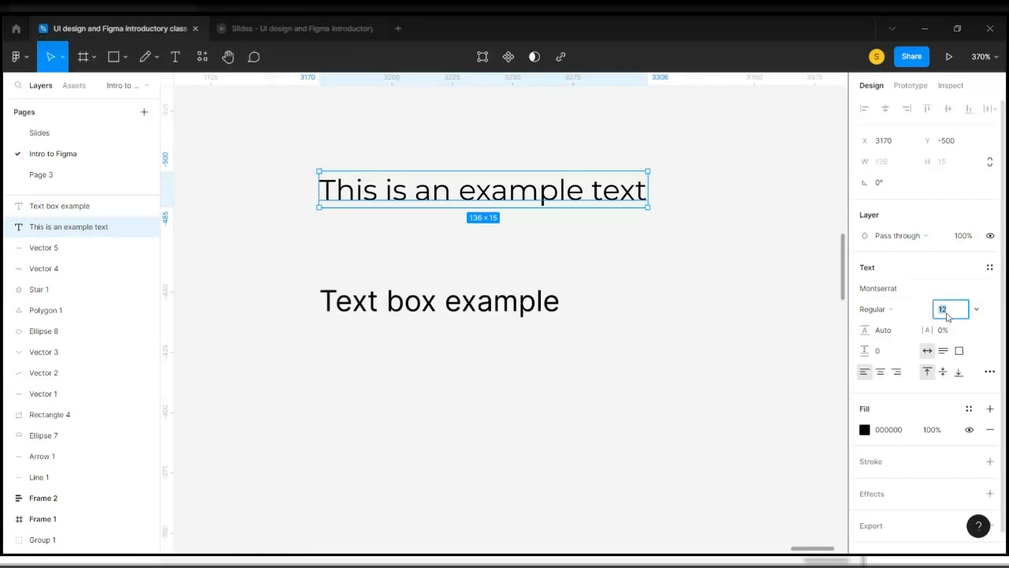
{"action": "key", "text": "Up"}
{"action": "key", "text": "Up"}
{"action": "key", "text": "Up"}
{"action": "key", "text": "Up"}
{"action": "key", "text": "Up"}
{"action": "key", "text": "Up"}
{"action": "key", "text": "Up"}
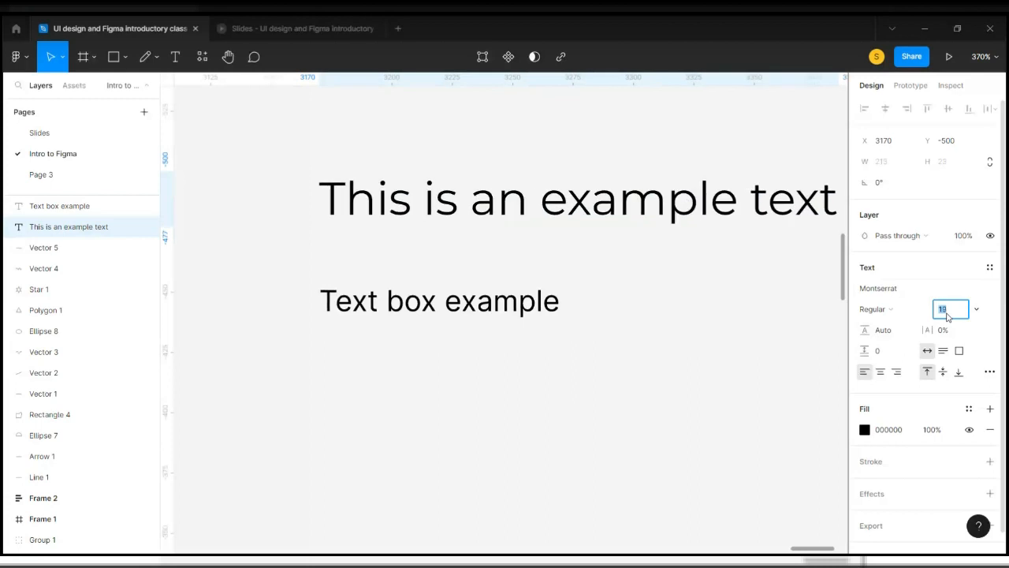
Try smaller and larger font sizes on the "This is an example text" line, ending at 20
{"action": "key", "text": "Down"}
{"action": "key", "text": "Down"}
{"action": "key", "text": "Down"}
{"action": "key", "text": "Down"}
{"action": "key", "text": "Down"}
{"action": "key", "text": "Down"}
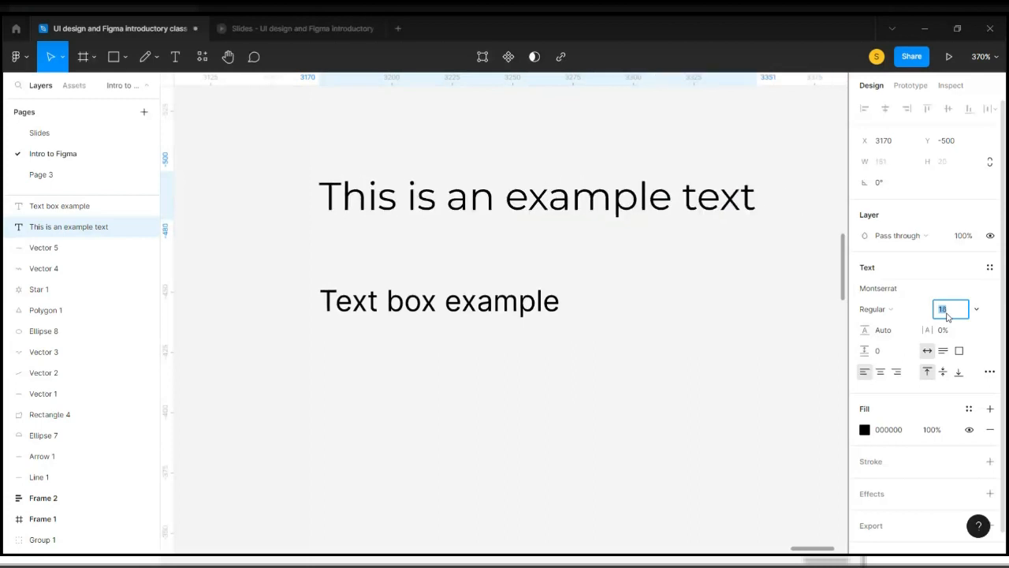
{"action": "key", "text": "Up"}
{"action": "key", "text": "Up"}
{"action": "key", "text": "Up"}
{"action": "key", "text": "Up"}
{"action": "key", "text": "Up"}
{"action": "key", "text": "Up"}
{"action": "key", "text": "Up"}
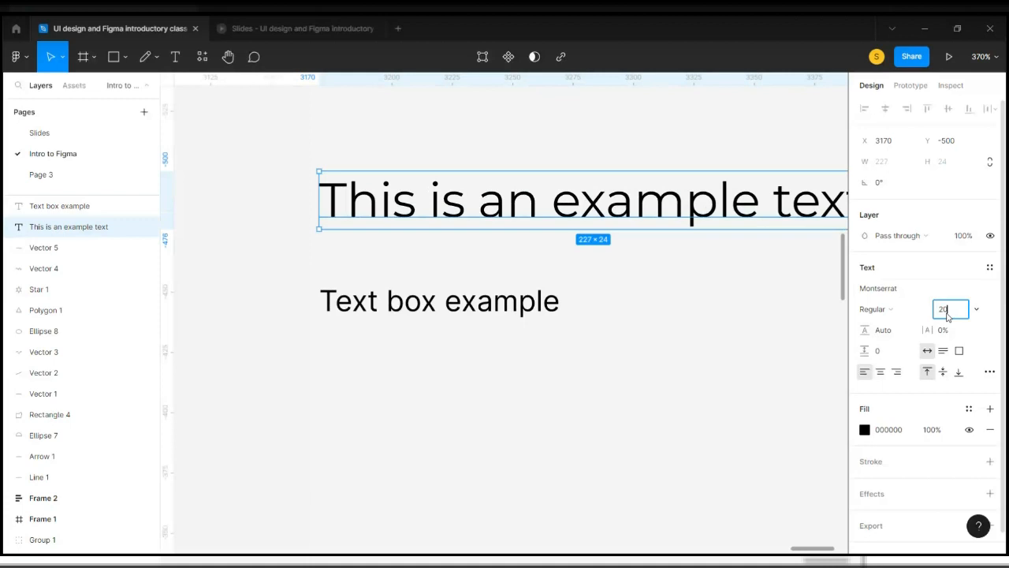
Set the font size of the "This is an example text" line to 16 and deselect it
{"action": "type", "text": "18"}
{"action": "key", "text": "Return"}
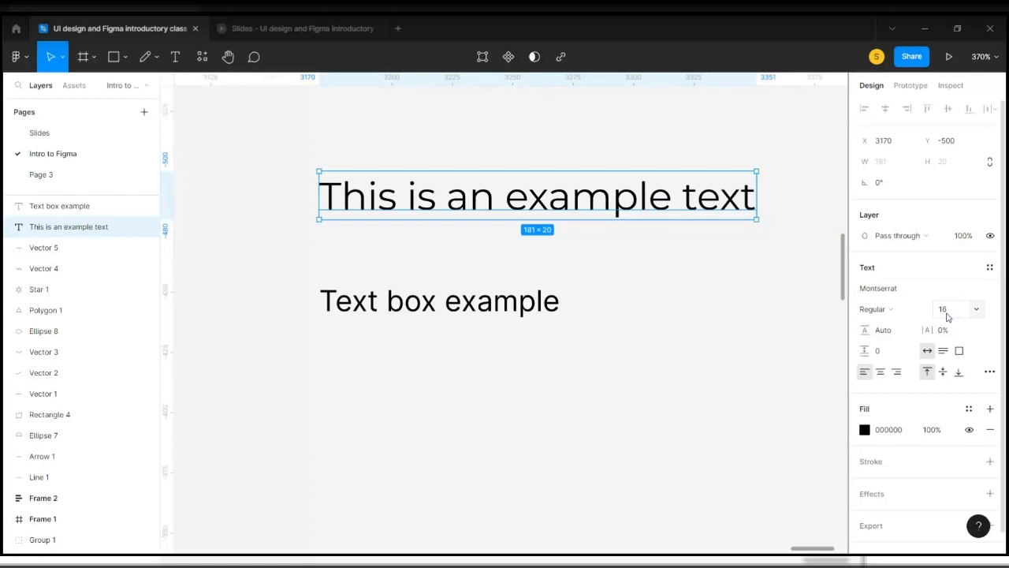
{"action": "left_click", "coordinate": [764, 290]}
Replace the "Text box example" wording in the text box with the Lorem ipsum placeholder paragraph
{"action": "scroll", "coordinate": [764, 290], "scroll_direction": "down", "scroll_amount": 1}
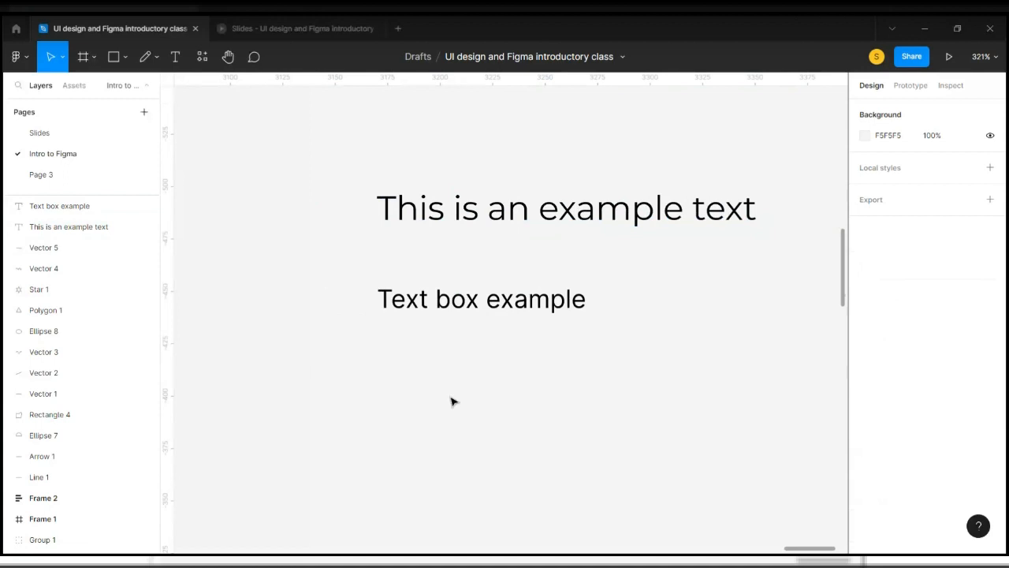
{"action": "scroll", "coordinate": [450, 401], "scroll_direction": "down", "scroll_amount": 3}
{"action": "scroll", "coordinate": [450, 401], "scroll_direction": "down", "scroll_amount": 3}
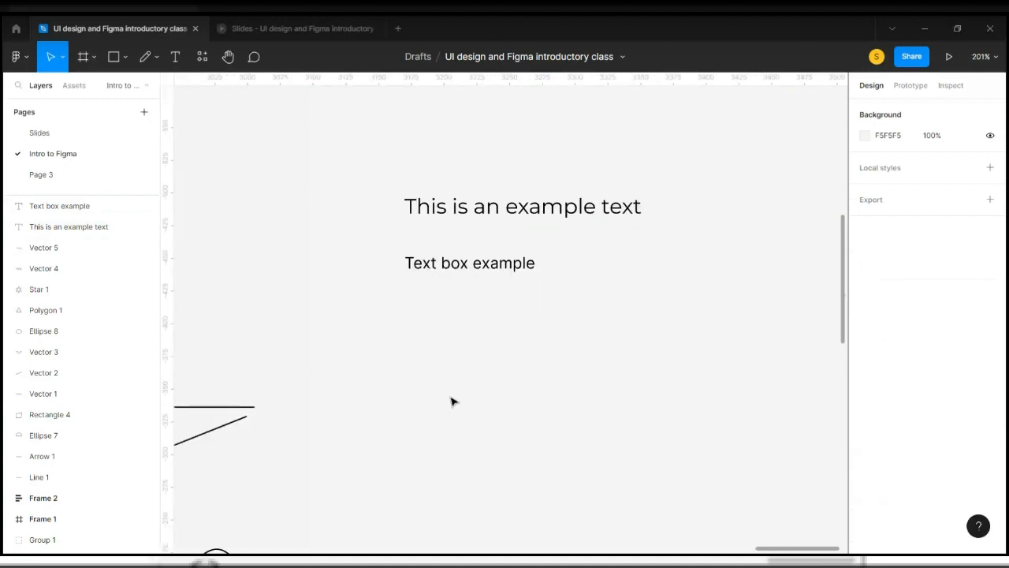
{"action": "left_click", "coordinate": [514, 258]}
{"action": "scroll", "coordinate": [514, 264], "scroll_direction": "up", "scroll_amount": 2}
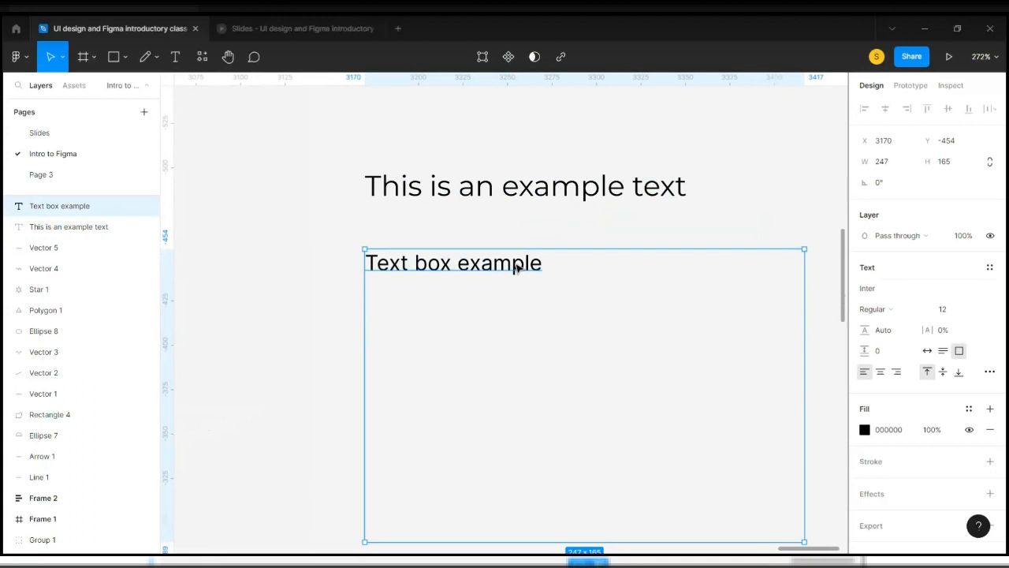
{"action": "scroll", "coordinate": [518, 266], "scroll_direction": "right", "scroll_amount": 3}
{"action": "scroll", "coordinate": [518, 265], "scroll_direction": "down", "scroll_amount": 3}
{"action": "right_click", "coordinate": [511, 172]}
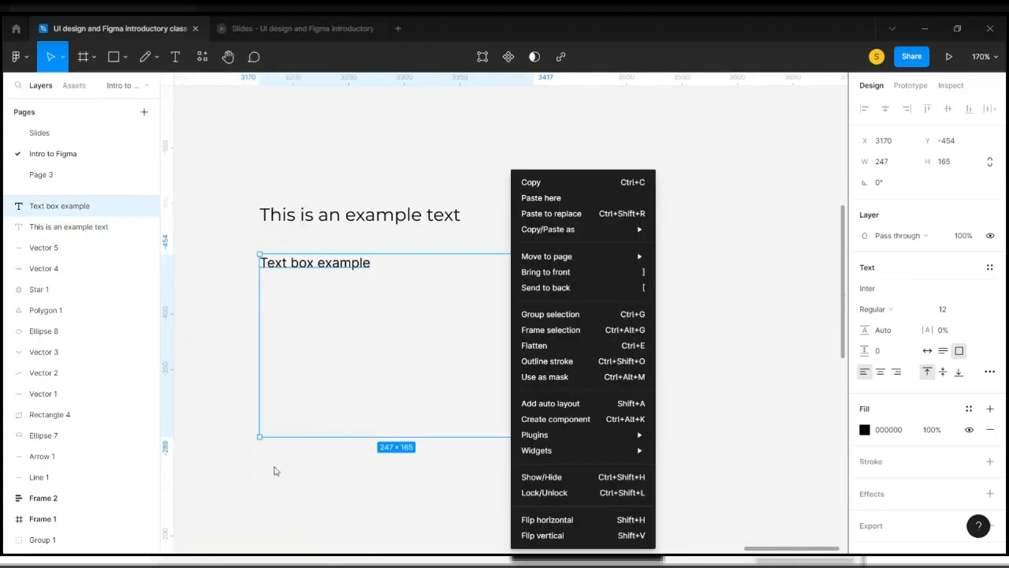
{"action": "left_click", "coordinate": [270, 544]}
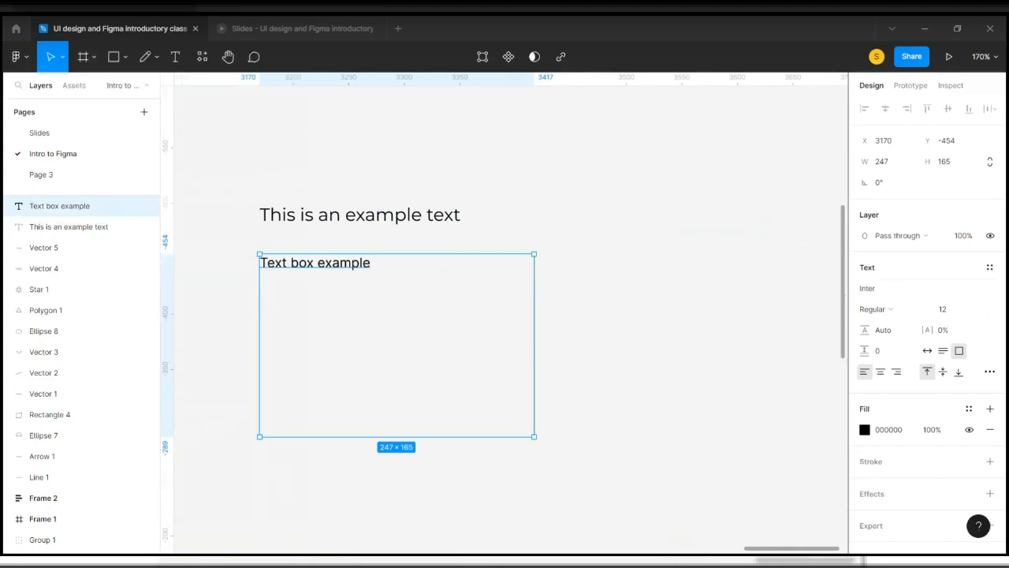
{"action": "double_click", "coordinate": [339, 262]}
{"action": "left_click_drag", "start_coordinate": [413, 266], "coordinate": [255, 266]}
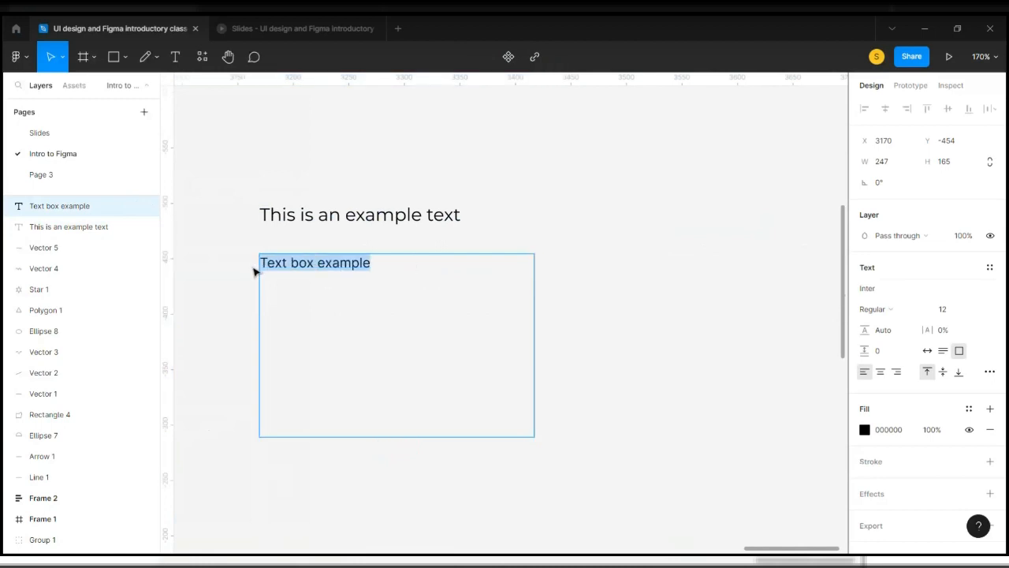
{"action": "key", "text": "BackSpace"}
{"action": "type", "text": "Lorem ipsum dolor sit amet, consectetur adipiscing elit, sed do eiusmod tempor incididunt ut labore et dolore magna aliqua. Ut enim ad minim veniam, quis nostrud exercitation ullamco laboris nisi ut aliquip ex ea commodo consequat. Duis aute irure dolor in reprehenderit in voluptate velit esse cillum dolore eu fugiat nulla pariatur. Excepteur sint occaecat cupidatat non proident, sunt in culpa qui officia deserunt mollit anim id est laborum"}
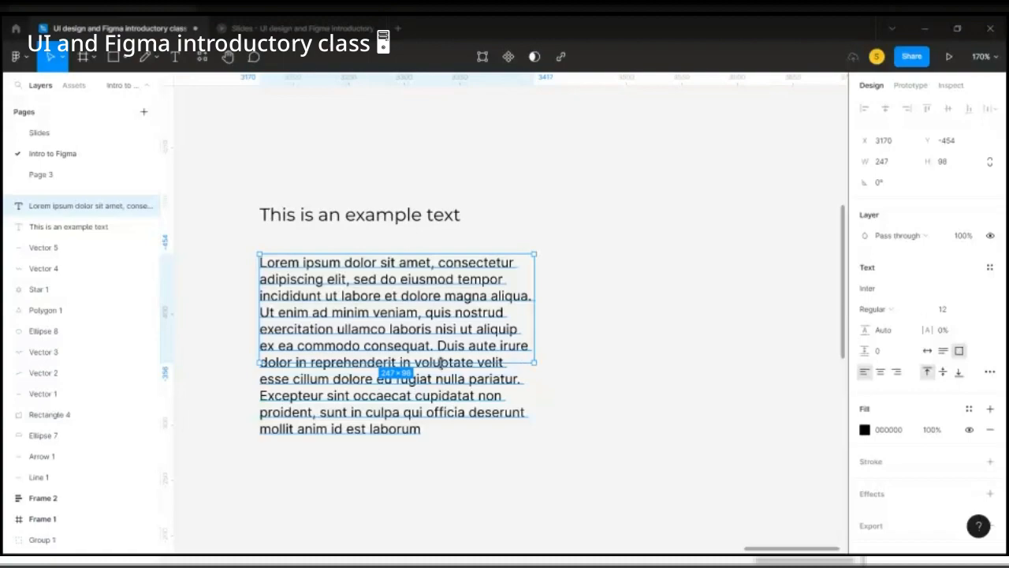
Try a line height of 150% on the Lorem ipsum paragraph and reduce it to 100%
{"action": "scroll", "coordinate": [360, 313], "scroll_direction": "up", "scroll_amount": 3}
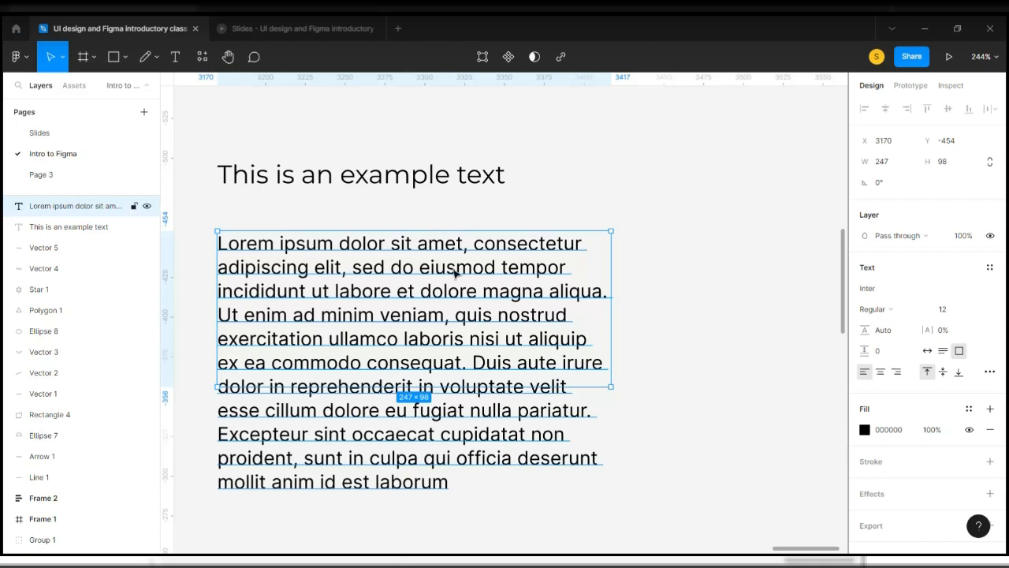
{"action": "scroll", "coordinate": [455, 273], "scroll_direction": "up", "scroll_amount": 3}
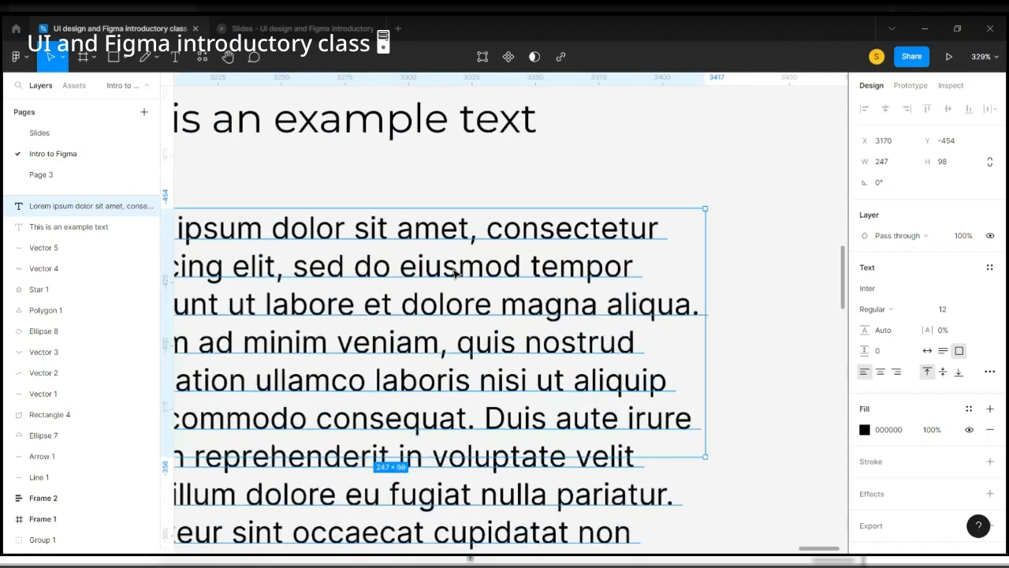
{"action": "scroll", "coordinate": [455, 273], "scroll_direction": "up", "scroll_amount": 3}
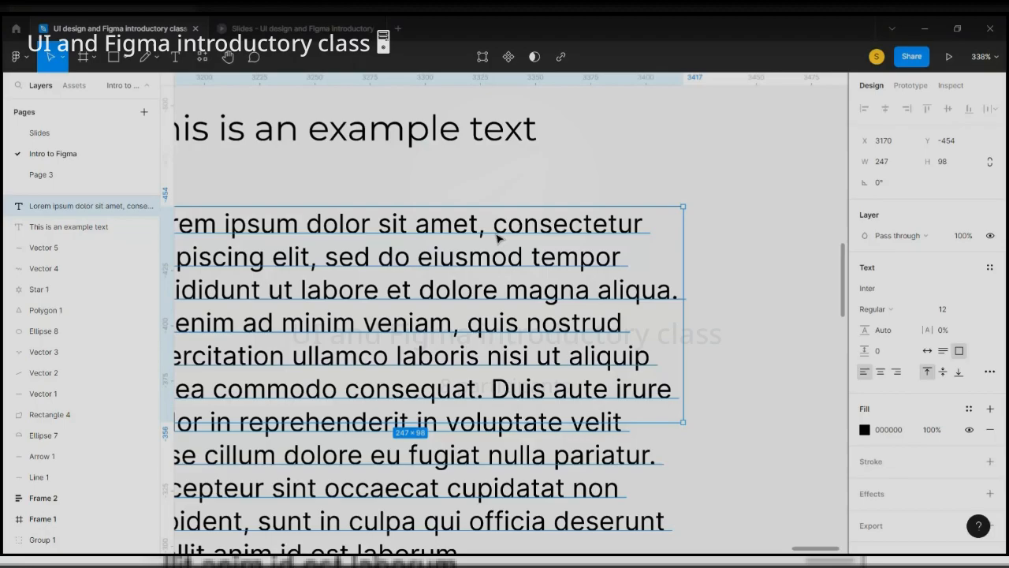
{"action": "scroll", "coordinate": [497, 239], "scroll_direction": "down", "scroll_amount": 3}
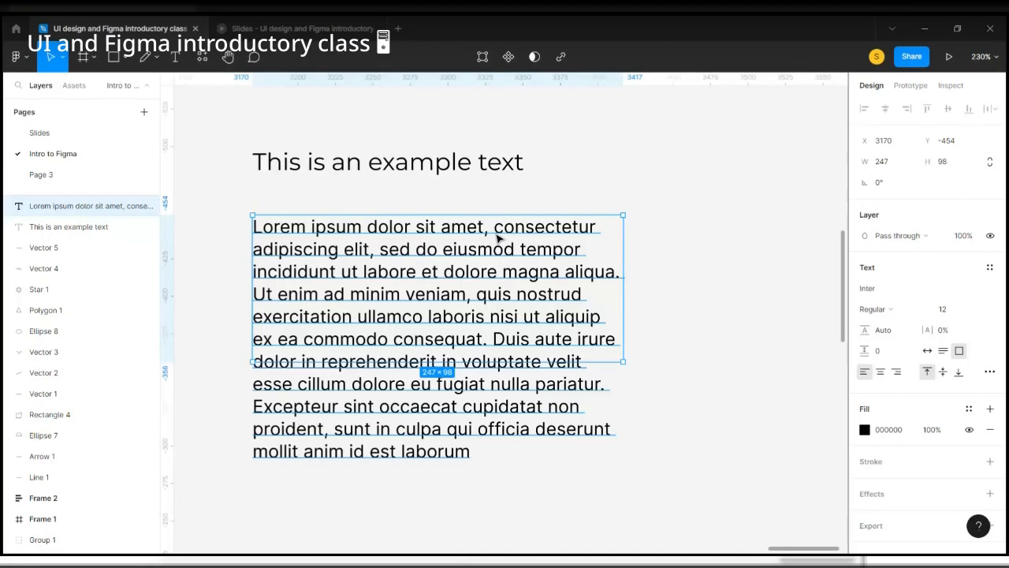
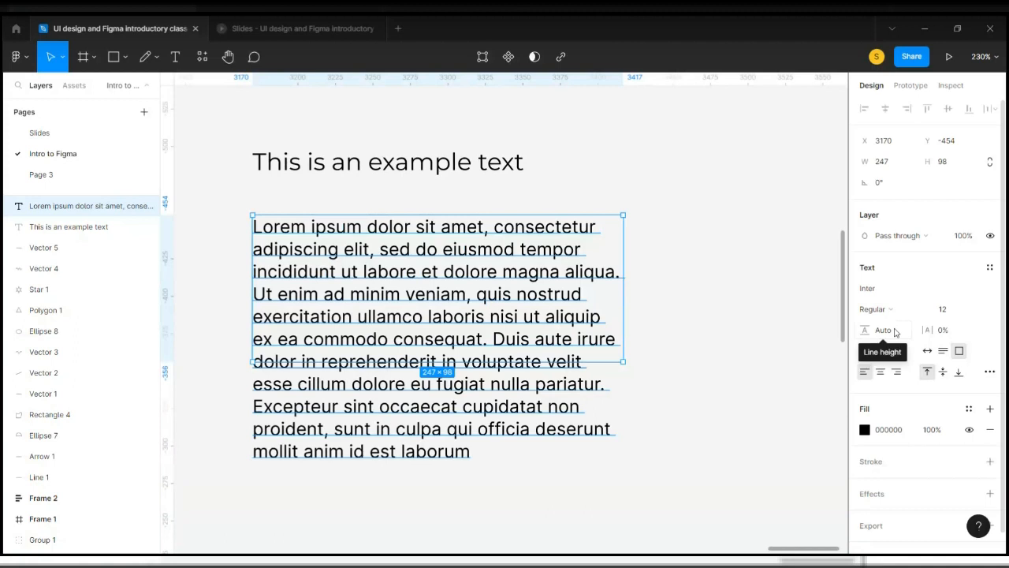
{"action": "left_click", "coordinate": [895, 331]}
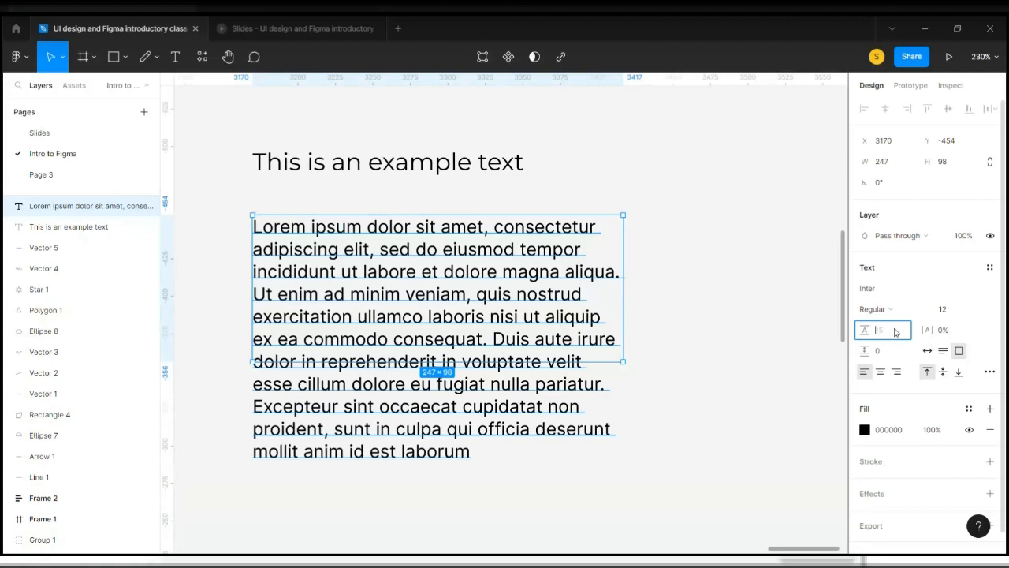
{"action": "type", "text": "150%"}
{"action": "key", "text": "Return"}
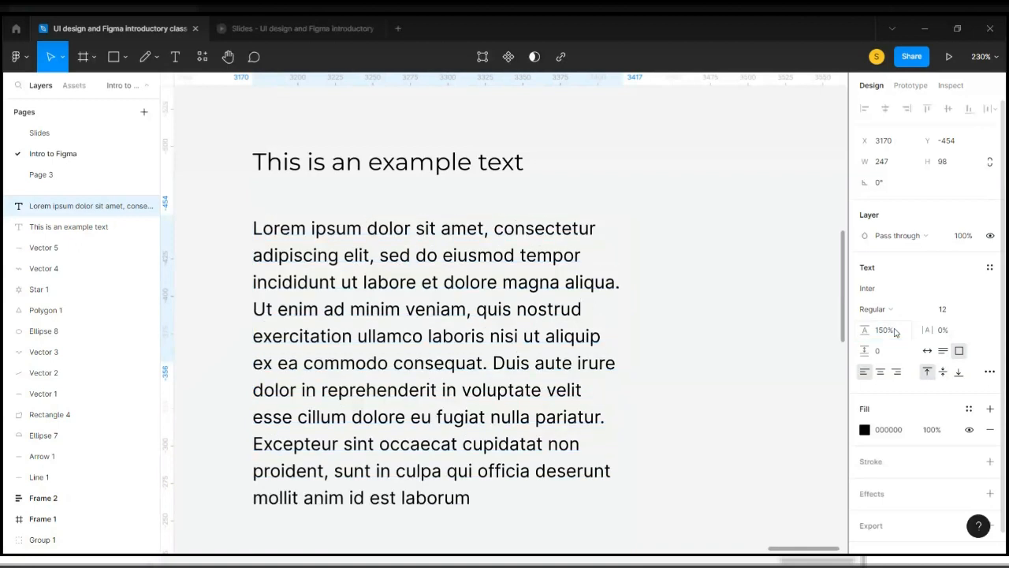
{"action": "left_click", "coordinate": [895, 332]}
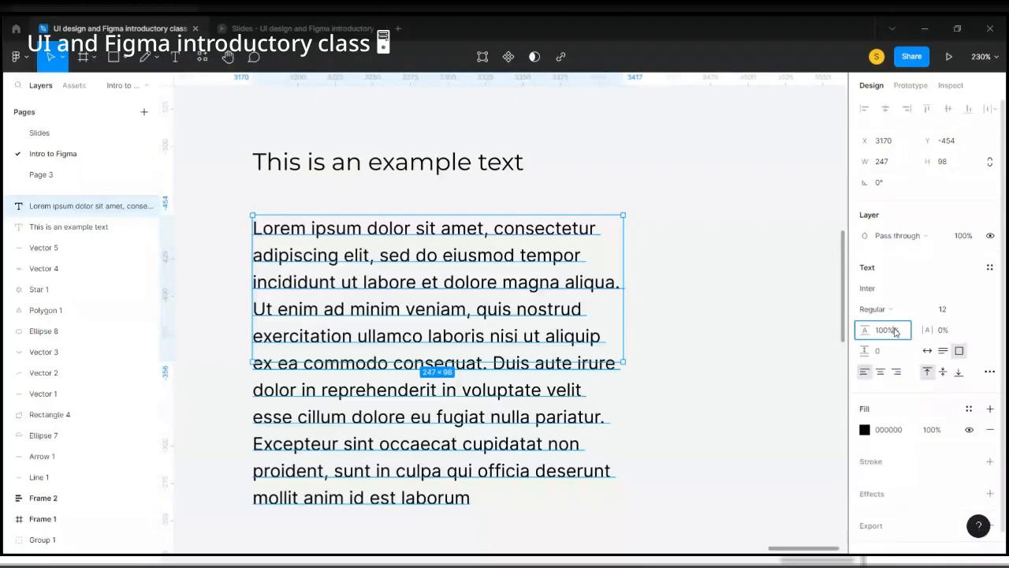
{"action": "key", "text": "Return"}
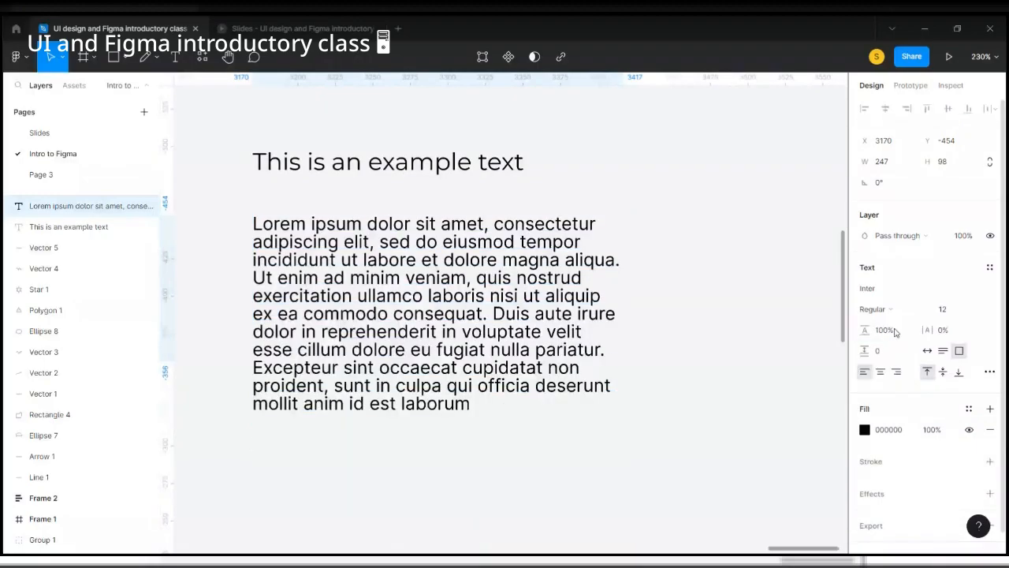
Lower the Lorem ipsum paragraph's line height gradually from 100% to about 74%
{"action": "left_click", "coordinate": [895, 332]}
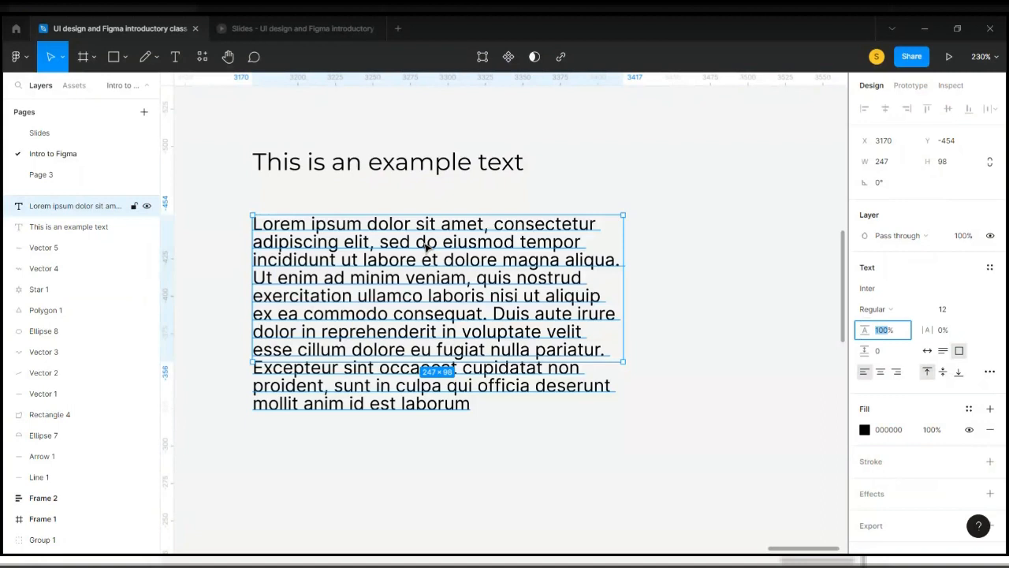
{"action": "scroll", "coordinate": [426, 247], "scroll_direction": "up", "scroll_amount": 3}
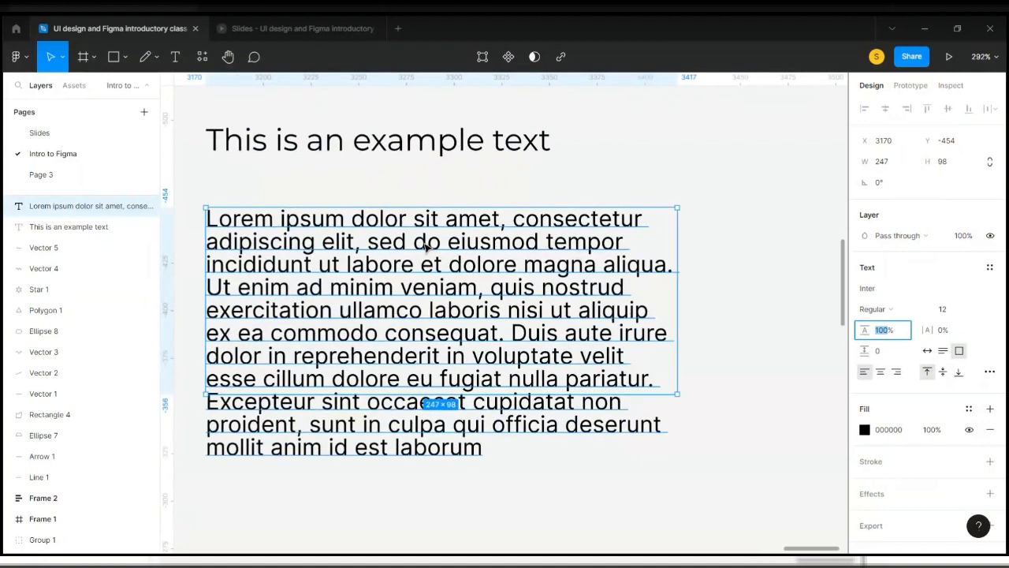
{"action": "type", "text": "88"}
{"action": "key", "text": "Return"}
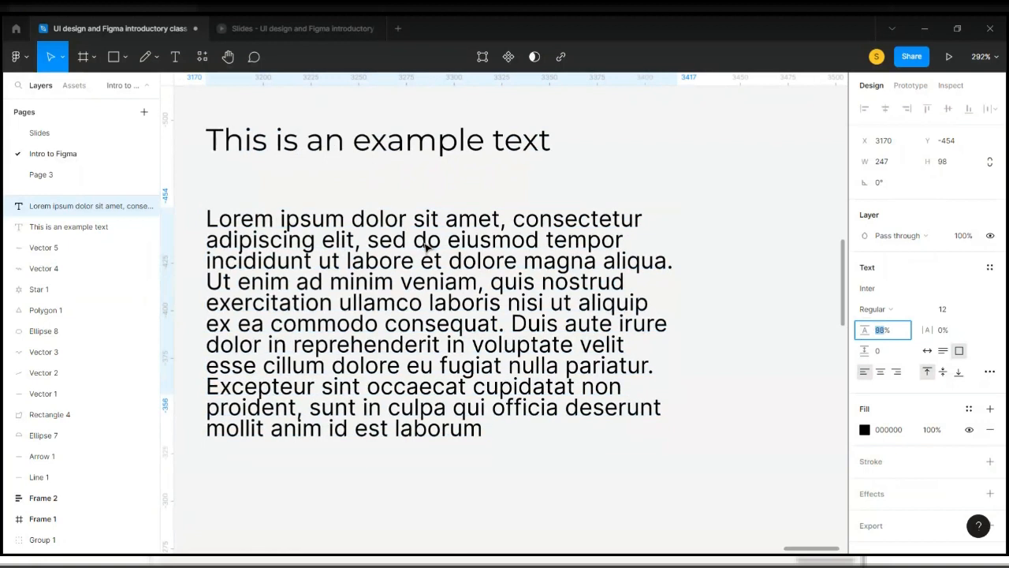
{"action": "type", "text": "86"}
{"action": "key", "text": "Return"}
{"action": "type", "text": "79"}
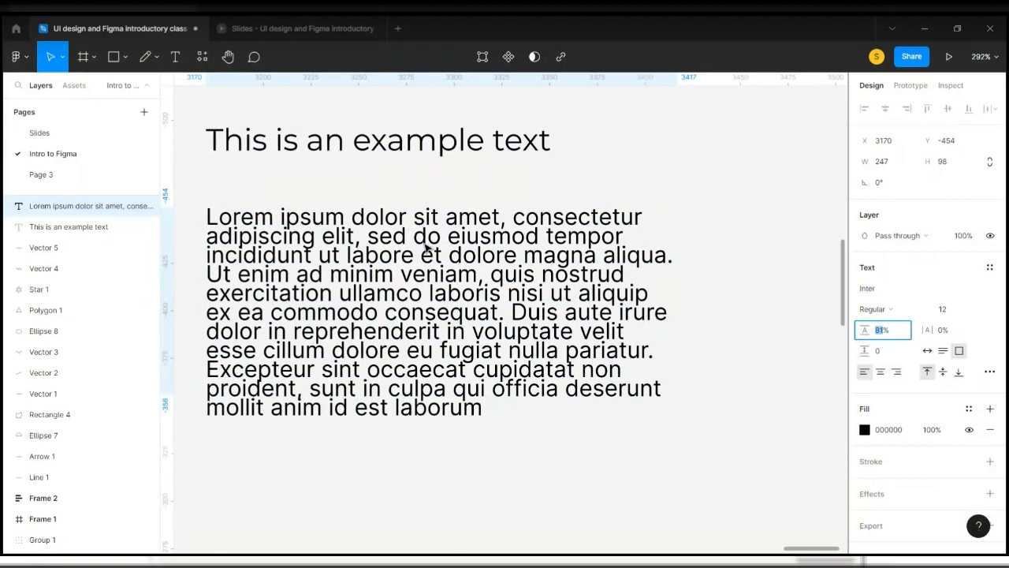
{"action": "key", "text": "Return"}
{"action": "type", "text": "73"}
{"action": "key", "text": "Return"}
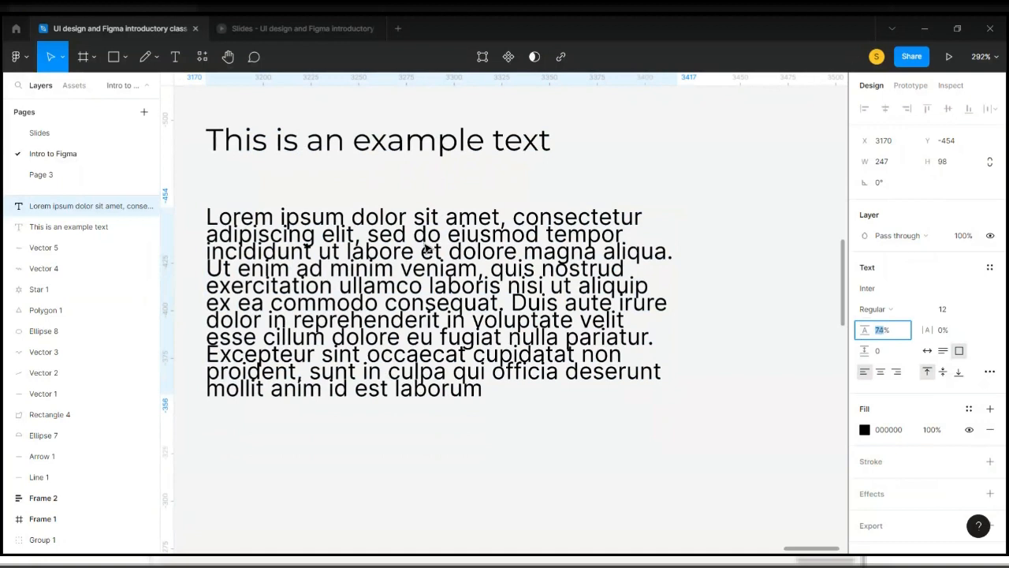
Raise the Lorem ipsum paragraph's line height gradually to 120% and deselect the paragraph
{"action": "type", "text": "77"}
{"action": "key", "text": "Return"}
{"action": "type", "text": "81"}
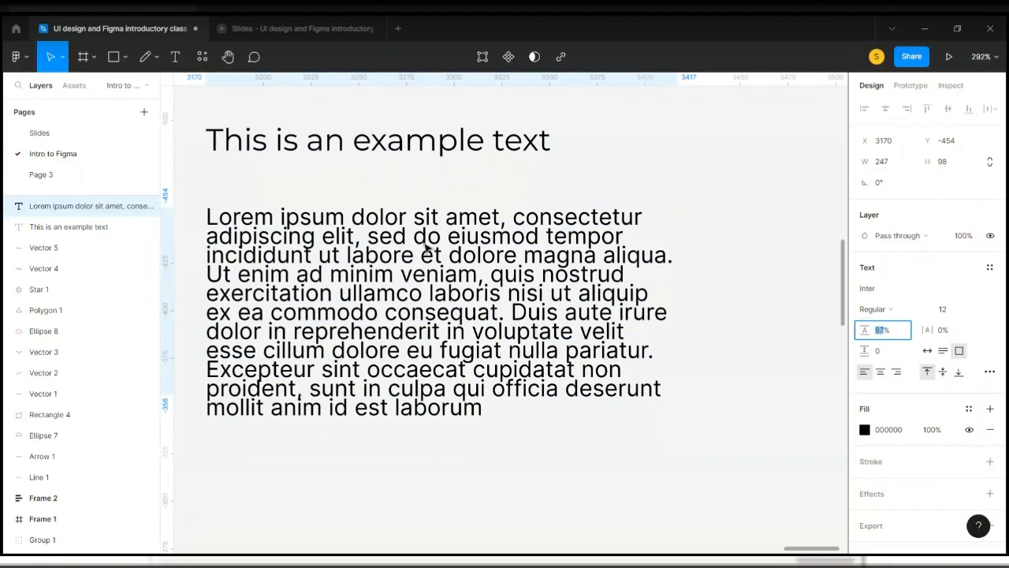
{"action": "key", "text": "Return"}
{"action": "key", "text": "Up"}
{"action": "key", "text": "Up"}
{"action": "key", "text": "Up"}
{"action": "key", "text": "Up"}
{"action": "key", "text": "Up"}
{"action": "key", "text": "Up"}
{"action": "key", "text": "Up"}
{"action": "key", "text": "Up"}
{"action": "key", "text": "Up"}
{"action": "key", "text": "Up"}
{"action": "key", "text": "Up"}
{"action": "key", "text": "Up"}
{"action": "key", "text": "Up"}
{"action": "key", "text": "Up"}
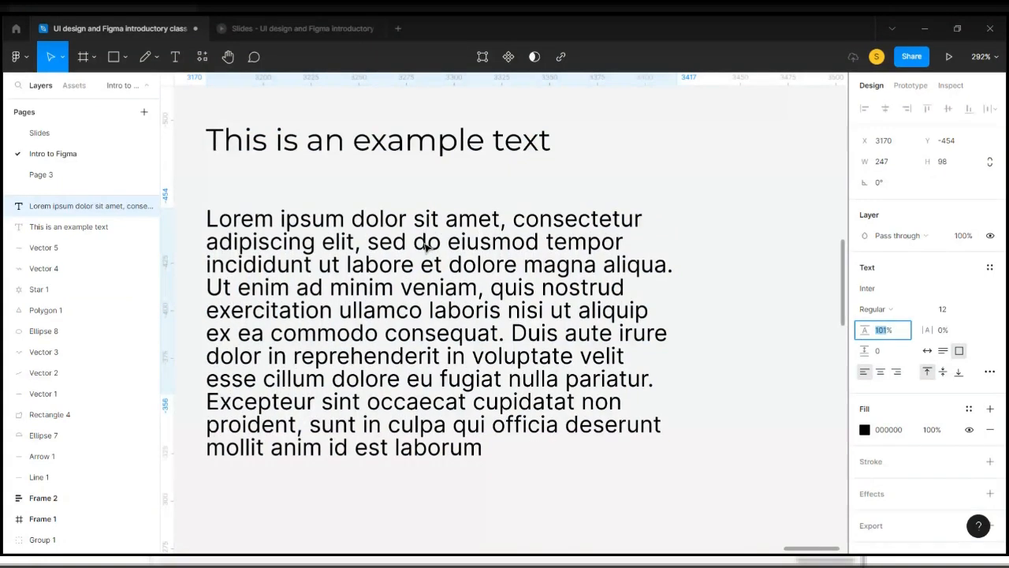
{"action": "key", "text": "Up"}
{"action": "key", "text": "Up"}
{"action": "key", "text": "Up"}
{"action": "key", "text": "Up"}
{"action": "key", "text": "Up"}
{"action": "key", "text": "Up"}
{"action": "key", "text": "Up"}
{"action": "key", "text": "Up"}
{"action": "key", "text": "Up"}
{"action": "key", "text": "Up"}
{"action": "key", "text": "Up"}
{"action": "key", "text": "Up"}
{"action": "key", "text": "Up"}
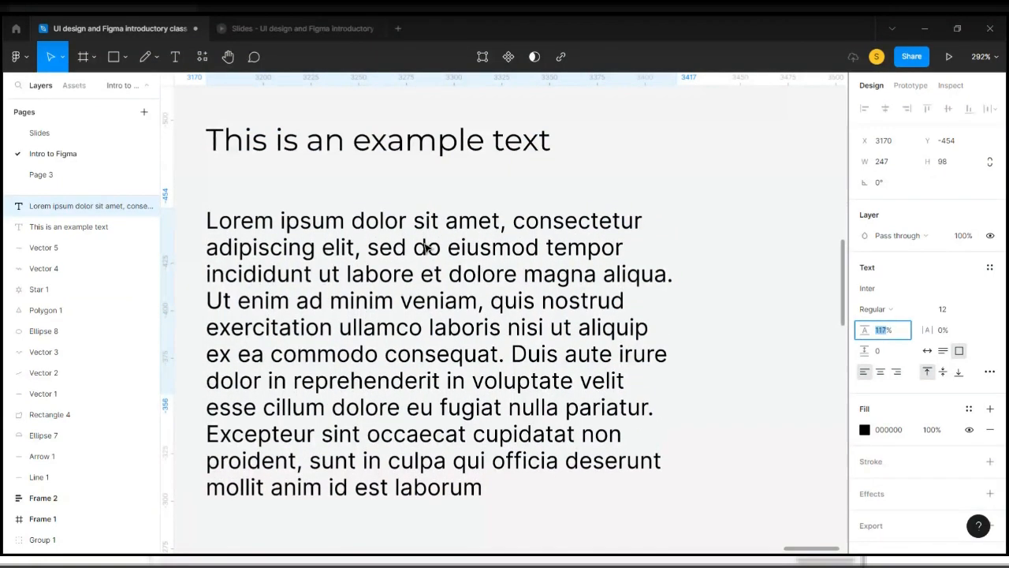
{"action": "key", "text": "Up"}
{"action": "key", "text": "Up"}
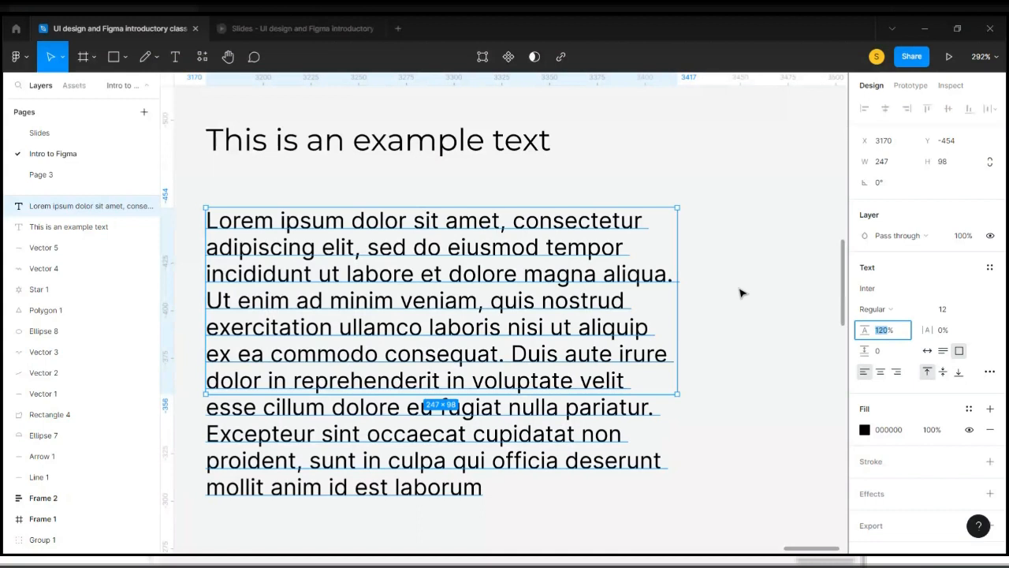
{"action": "left_click", "coordinate": [741, 371]}
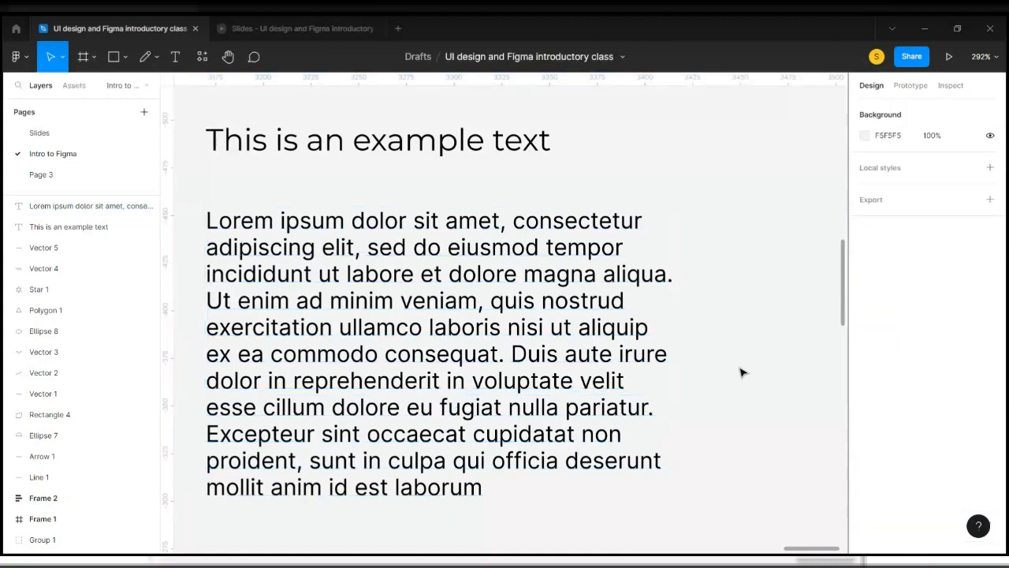
Select the Lorem ipsum paragraph and tighten its letter spacing gradually to -20%
{"action": "left_click", "coordinate": [542, 298]}
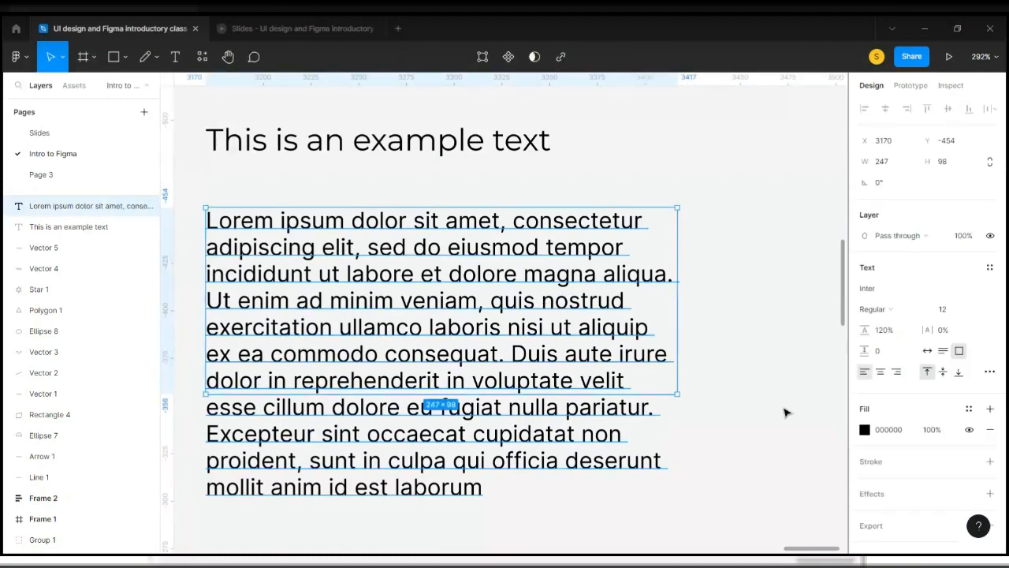
{"action": "left_click", "coordinate": [946, 337]}
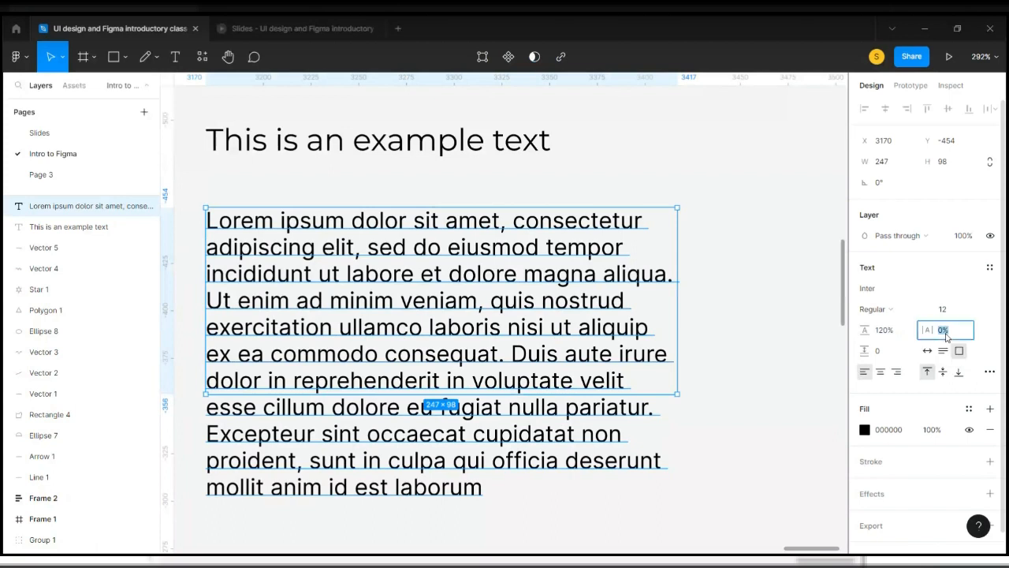
{"action": "key", "text": "Down"}
{"action": "key", "text": "Down"}
{"action": "key", "text": "Down"}
{"action": "key", "text": "Down"}
{"action": "key", "text": "Down"}
{"action": "key", "text": "Down"}
{"action": "key", "text": "Down"}
{"action": "key", "text": "Down"}
{"action": "key", "text": "Down"}
{"action": "key", "text": "Down"}
{"action": "key", "text": "Down"}
{"action": "key", "text": "Down"}
{"action": "key", "text": "Down"}
{"action": "key", "text": "Down"}
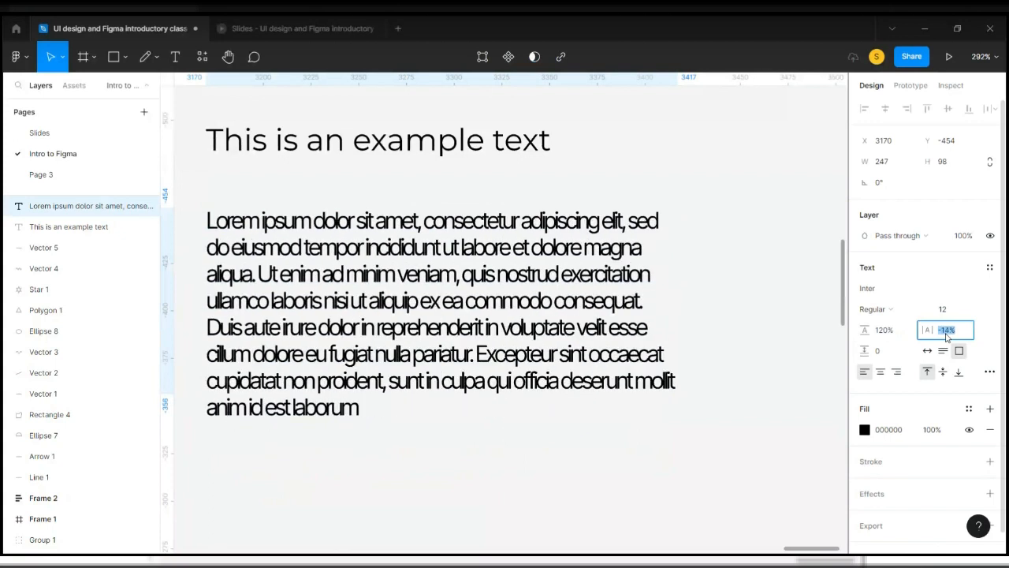
{"action": "key", "text": "Down"}
{"action": "key", "text": "Down"}
{"action": "key", "text": "Down"}
{"action": "key", "text": "Down"}
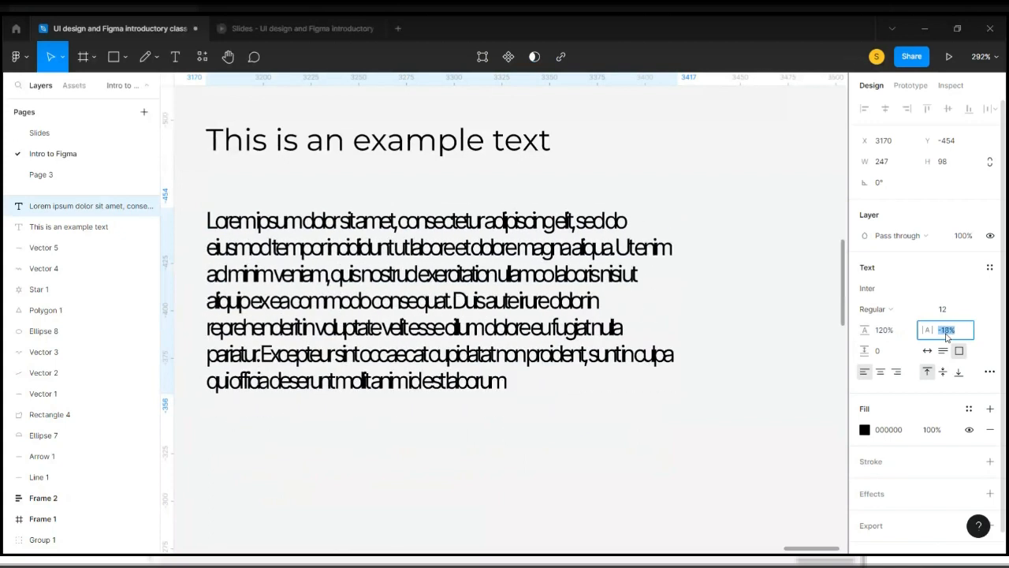
{"action": "key", "text": "Down"}
{"action": "key", "text": "Down"}
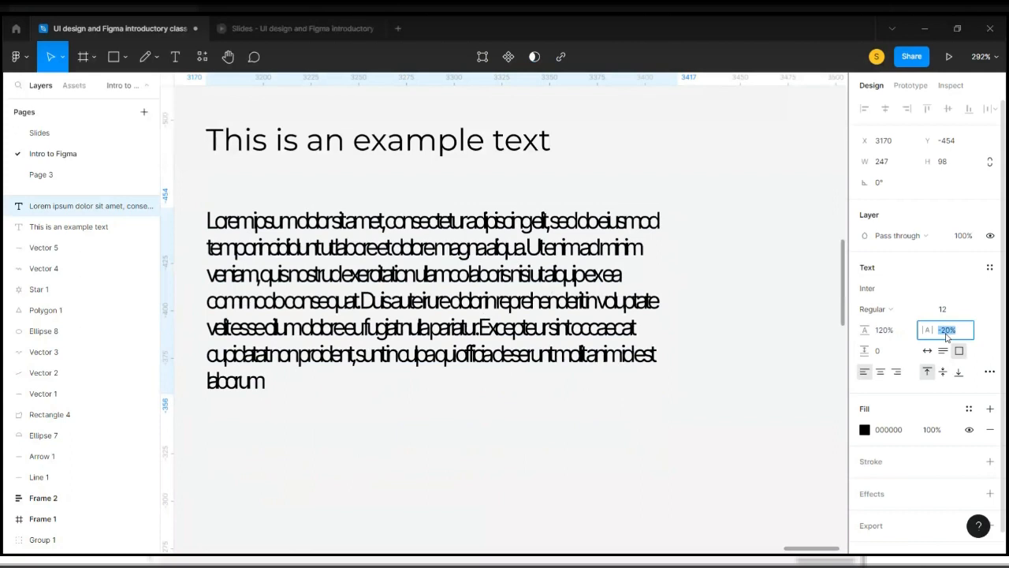
Raise the Lorem ipsum paragraph's letter spacing gradually from -20% to 0%
{"action": "key", "text": "Up"}
{"action": "key", "text": "Up"}
{"action": "key", "text": "Up"}
{"action": "key", "text": "Up"}
{"action": "key", "text": "Up"}
{"action": "key", "text": "Up"}
{"action": "key", "text": "Up"}
{"action": "key", "text": "Up"}
{"action": "key", "text": "Up"}
{"action": "key", "text": "Up"}
{"action": "key", "text": "Up"}
{"action": "key", "text": "Up"}
{"action": "key", "text": "Up"}
{"action": "key", "text": "Up"}
{"action": "key", "text": "Up"}
{"action": "key", "text": "Up"}
{"action": "key", "text": "Up"}
{"action": "key", "text": "Up"}
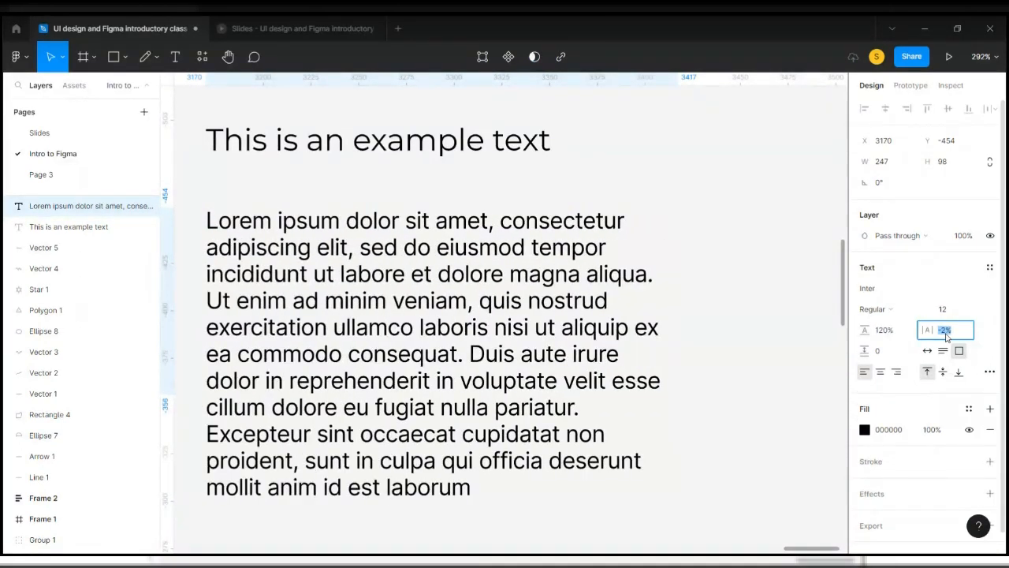
{"action": "key", "text": "Up"}
{"action": "key", "text": "Up"}
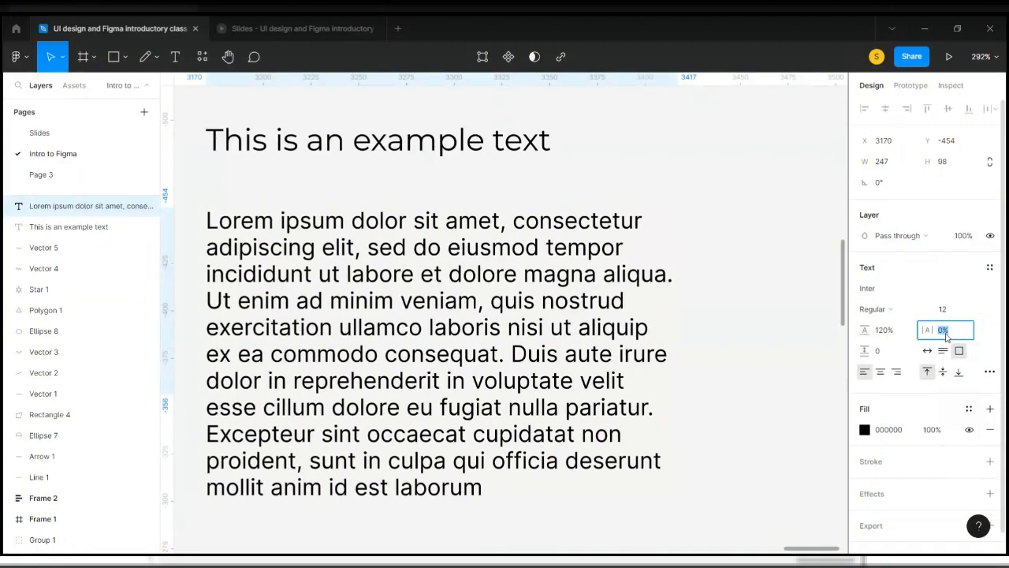
Try widening the Lorem ipsum paragraph's letter spacing gradually to 18%, and reset it to 0%
{"action": "key", "text": "Up"}
{"action": "key", "text": "Up"}
{"action": "key", "text": "Up"}
{"action": "key", "text": "Up"}
{"action": "key", "text": "Up"}
{"action": "key", "text": "Up"}
{"action": "key", "text": "Up"}
{"action": "key", "text": "Up"}
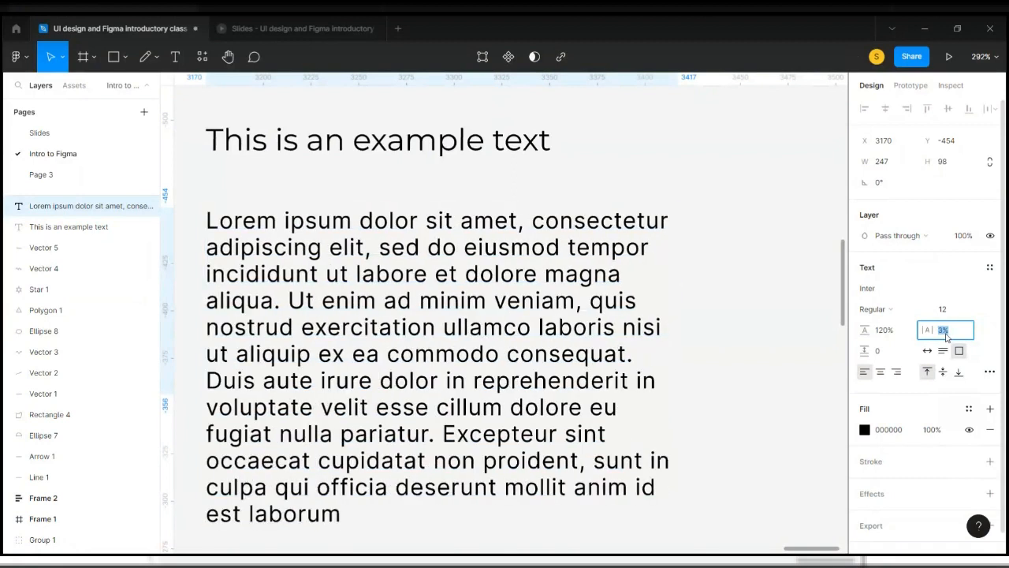
{"action": "key", "text": "Up"}
{"action": "key", "text": "Up"}
{"action": "key", "text": "Up"}
{"action": "key", "text": "Up"}
{"action": "key", "text": "Up"}
{"action": "key", "text": "Up"}
{"action": "key", "text": "Up"}
{"action": "key", "text": "Up"}
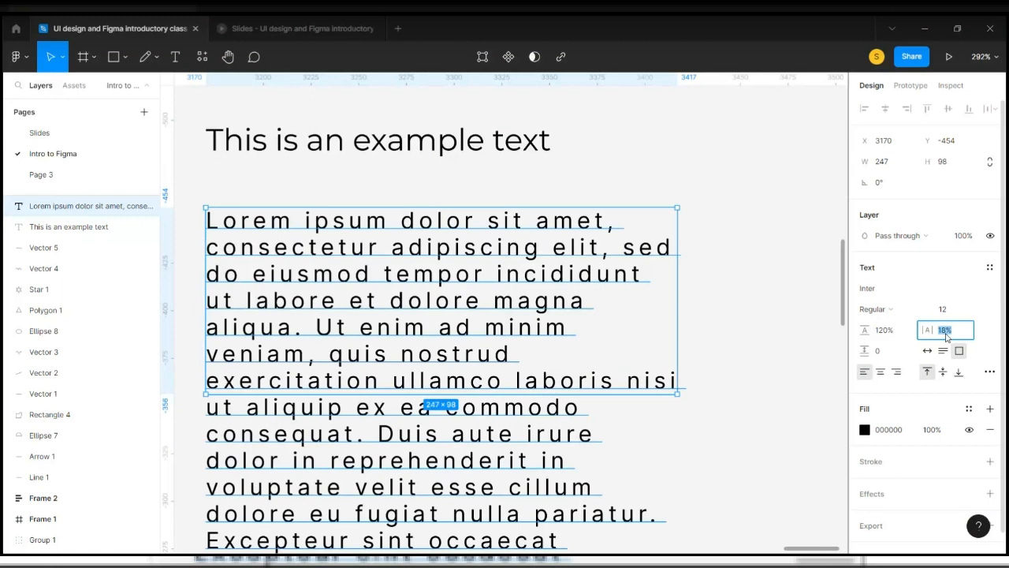
{"action": "type", "text": "0"}
{"action": "key", "text": "Return"}
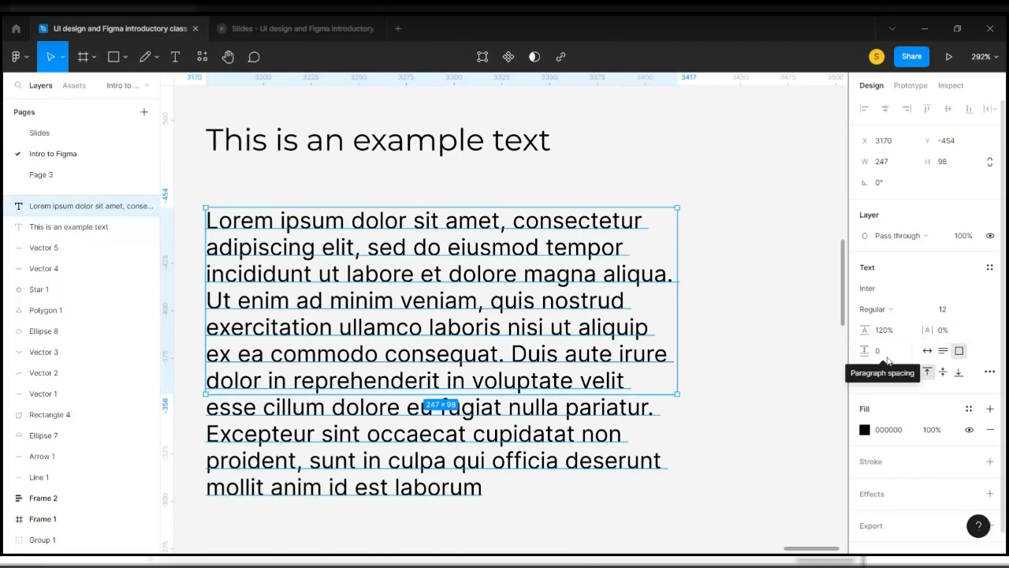
Split the Lorem ipsum text into three paragraphs with line breaks before "Duis aute" and before "Excepteur"
{"action": "double_click", "coordinate": [521, 357]}
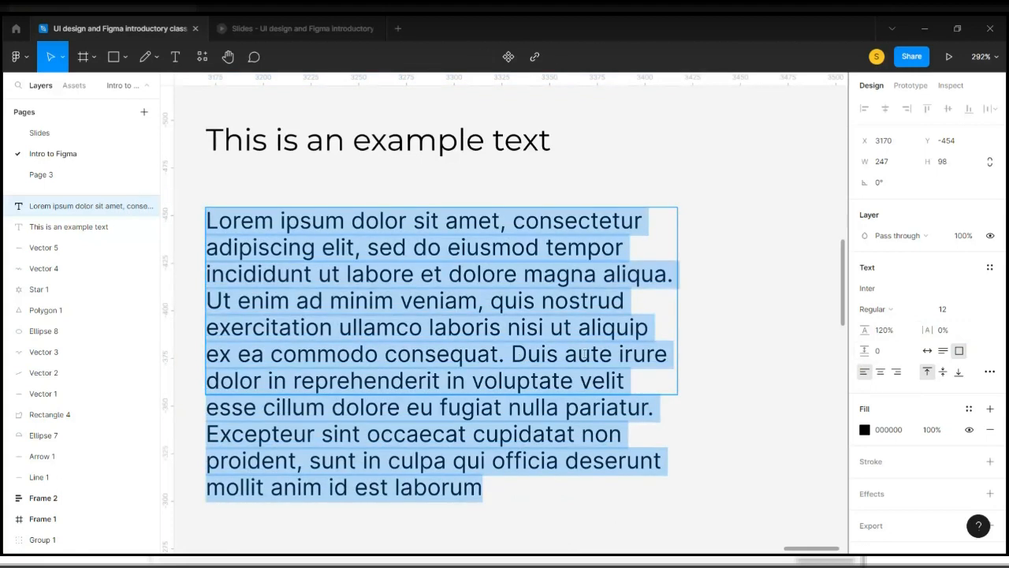
{"action": "left_click", "coordinate": [512, 357]}
{"action": "key", "text": "Return"}
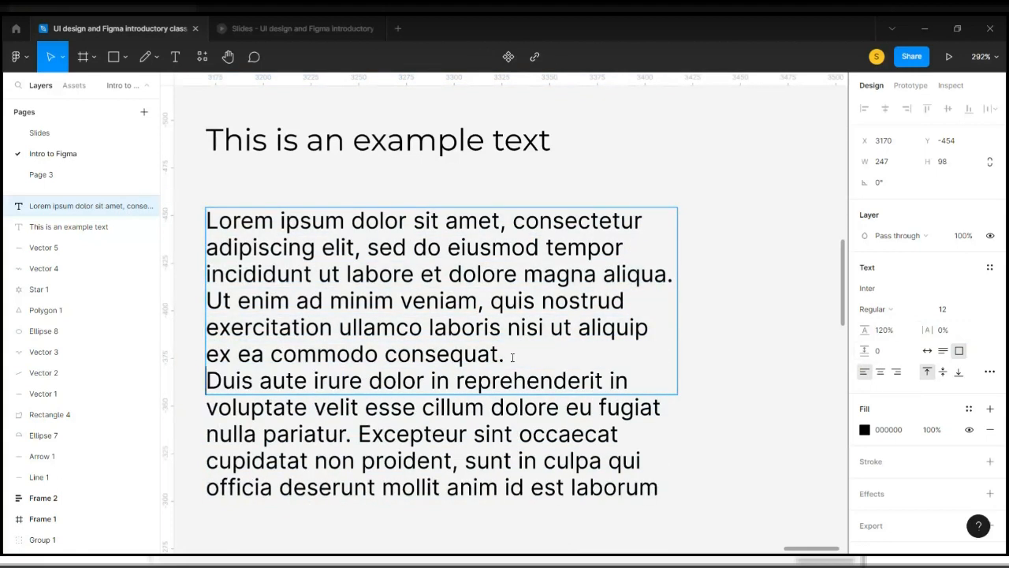
{"action": "key", "text": "Escape"}
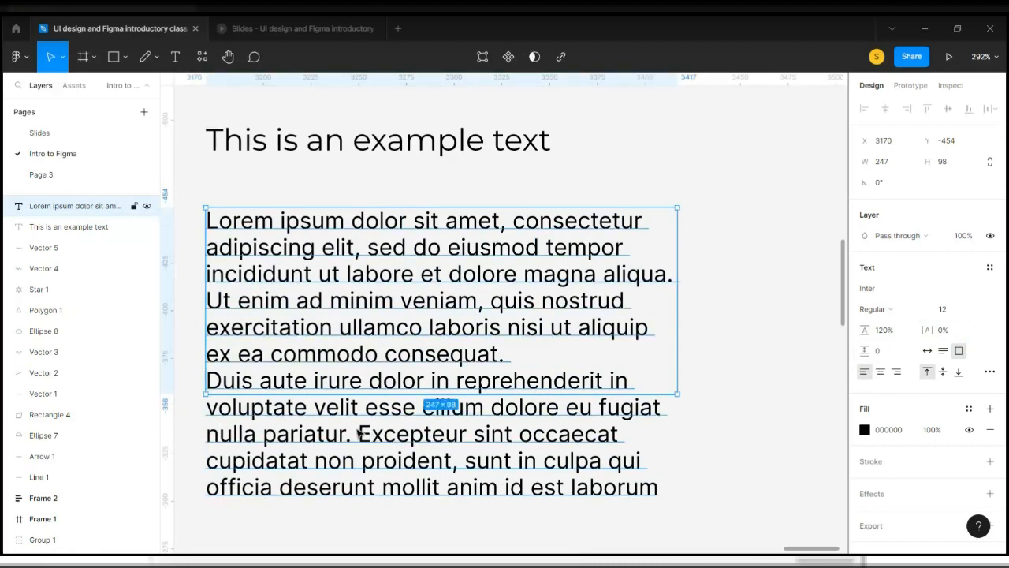
{"action": "key", "text": "Return"}
{"action": "key", "text": "Escape"}
{"action": "key", "text": "Return"}
{"action": "key", "text": "Escape"}
{"action": "key", "text": "Return"}
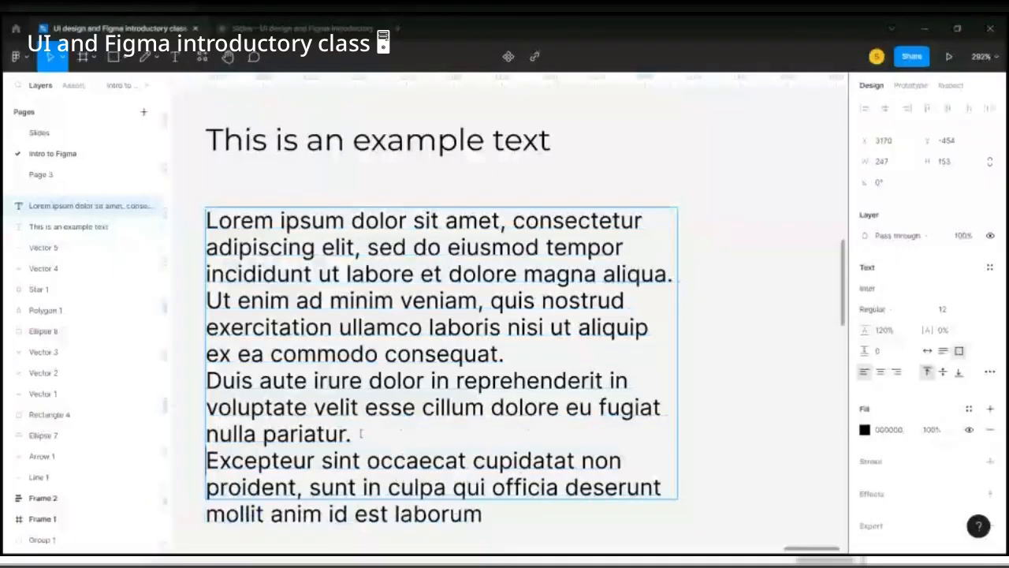
Raise the paragraph spacing of the Lorem ipsum text gradually to 10
{"action": "left_click", "coordinate": [891, 354]}
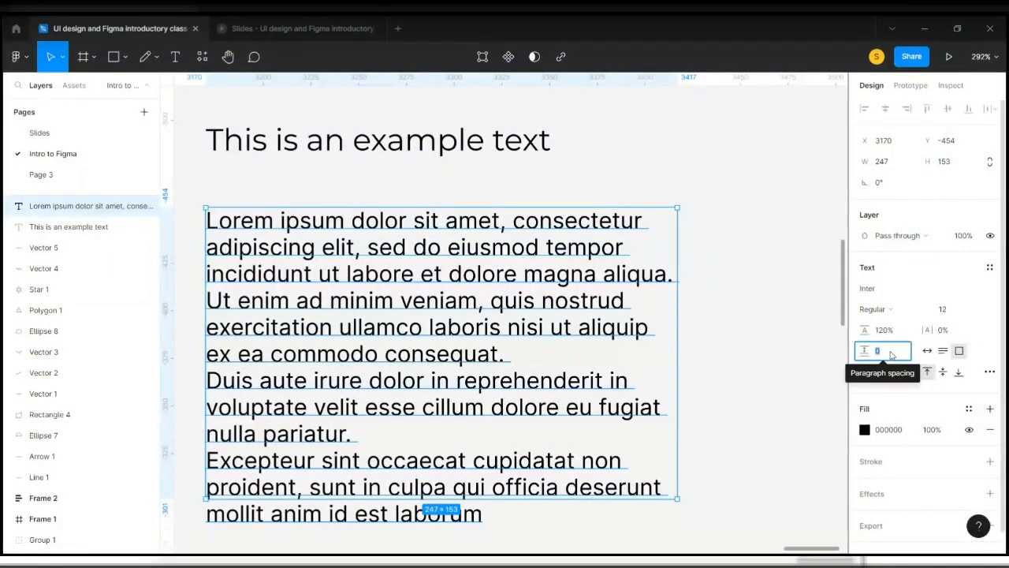
{"action": "key", "text": "Up"}
{"action": "key", "text": "Up"}
{"action": "key", "text": "Up"}
{"action": "key", "text": "Up"}
{"action": "key", "text": "Up"}
{"action": "key", "text": "Up"}
{"action": "key", "text": "Up"}
{"action": "key", "text": "Up"}
{"action": "key", "text": "Up"}
{"action": "key", "text": "Up"}
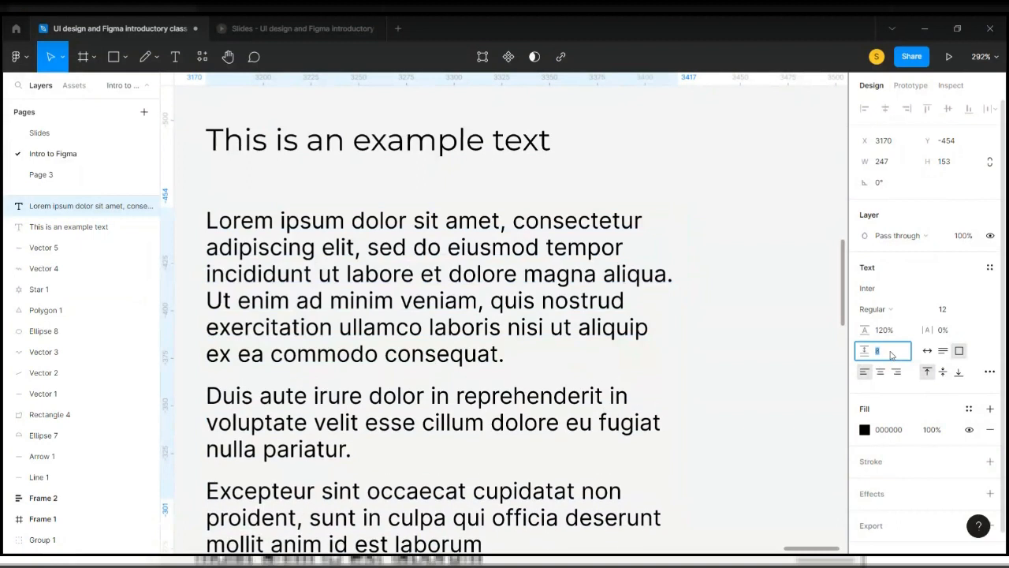
{"action": "scroll", "coordinate": [680, 391], "scroll_direction": "down", "scroll_amount": 4}
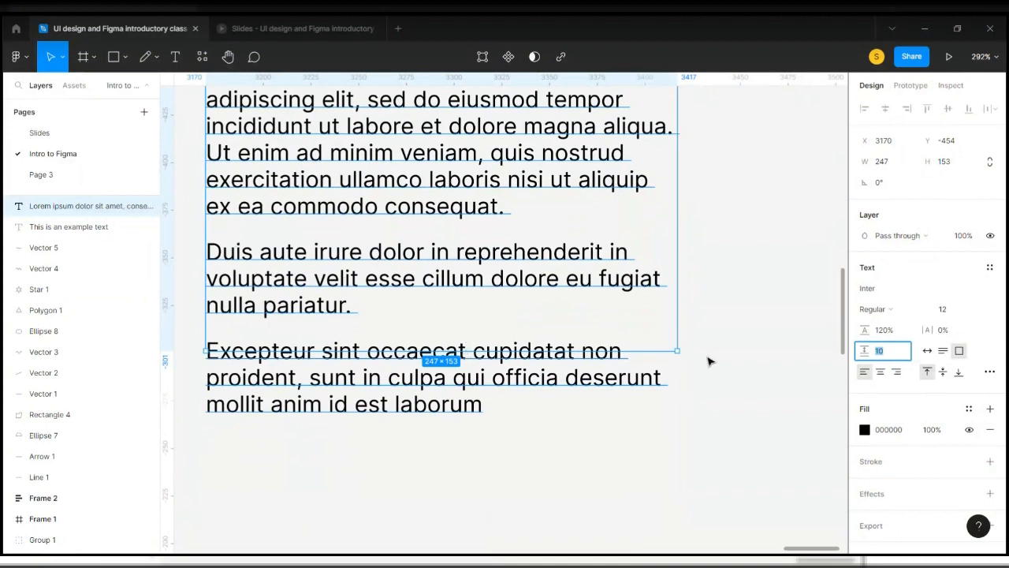
Lower the paragraph spacing of the Lorem ipsum text gradually to below 4
{"action": "key", "text": "Down"}
{"action": "key", "text": "Down"}
{"action": "key", "text": "Down"}
{"action": "key", "text": "Down"}
{"action": "key", "text": "Down"}
{"action": "key", "text": "Down"}
{"action": "key", "text": "Down"}
{"action": "key", "text": "Down"}
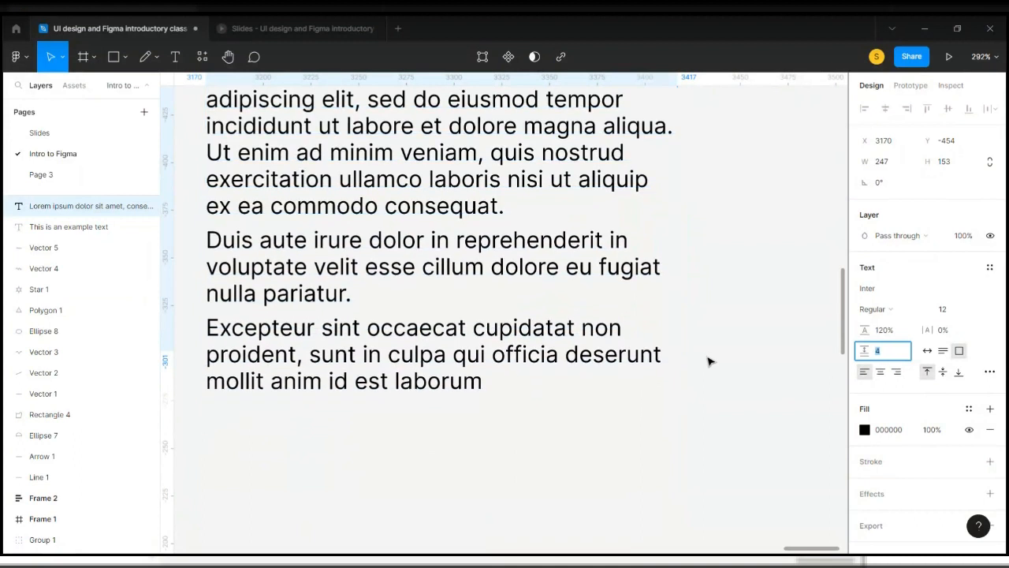
{"action": "key", "text": "Down"}
{"action": "key", "text": "Down"}
Undo the paragraph spacing changes and the added line breaks in the Lorem ipsum text, and leave text editing
{"action": "key", "text": "ctrl+z"}
{"action": "key", "text": "ctrl+z"}
{"action": "key", "text": "ctrl+z"}
{"action": "key", "text": "ctrl+z"}
{"action": "key", "text": "ctrl+z"}
{"action": "key", "text": "ctrl+z"}
{"action": "key", "text": "ctrl+z"}
{"action": "key", "text": "ctrl+z"}
{"action": "key", "text": "ctrl+z"}
{"action": "key", "text": "ctrl+z"}
{"action": "key", "text": "ctrl+z"}
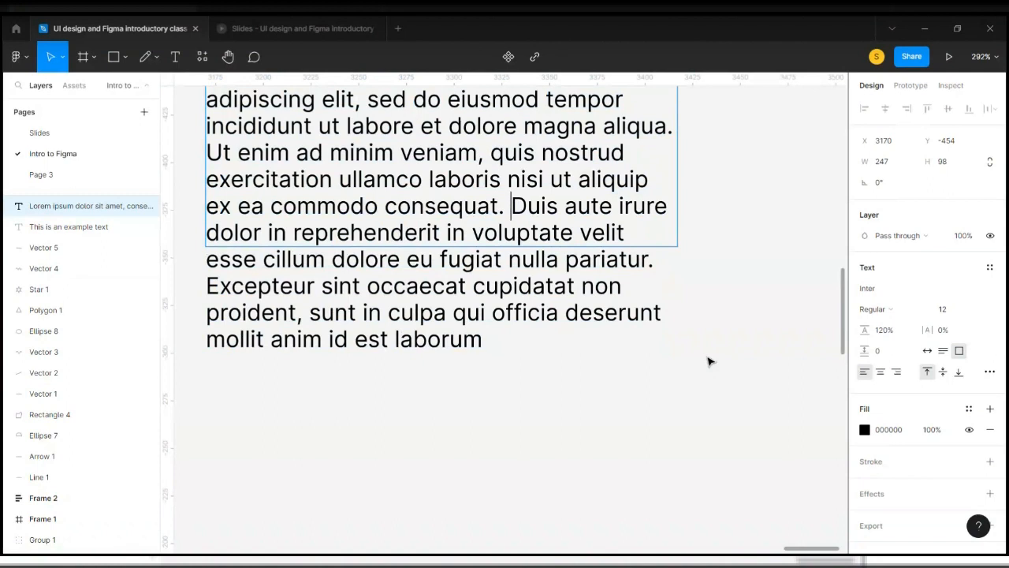
{"action": "key", "text": "Escape"}
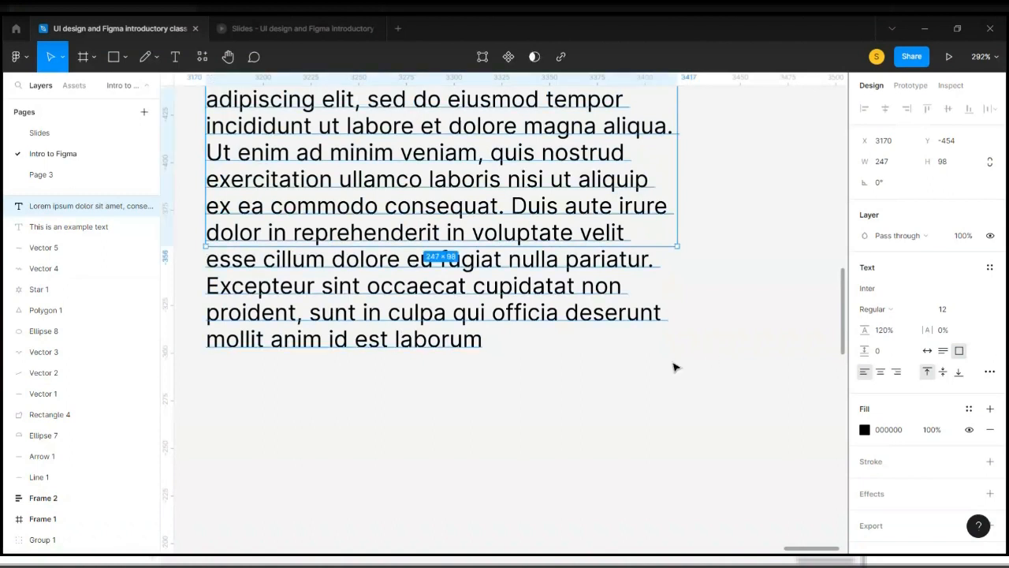
Extend the "This is an example text" heading with ", the more I type the more it extends"
{"action": "scroll", "coordinate": [674, 367], "scroll_direction": "down", "scroll_amount": 3, "text": "ctrl"}
{"action": "scroll", "coordinate": [669, 360], "scroll_direction": "up", "scroll_amount": 1}
{"action": "left_click", "coordinate": [518, 330]}
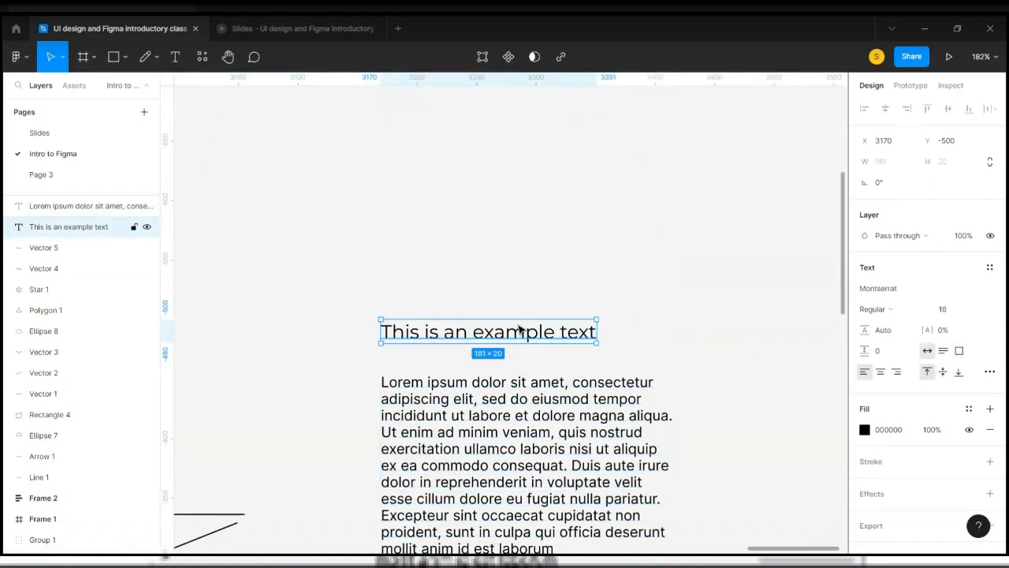
{"action": "scroll", "coordinate": [518, 329], "scroll_direction": "up", "scroll_amount": 2, "text": "ctrl"}
{"action": "double_click", "coordinate": [541, 337]}
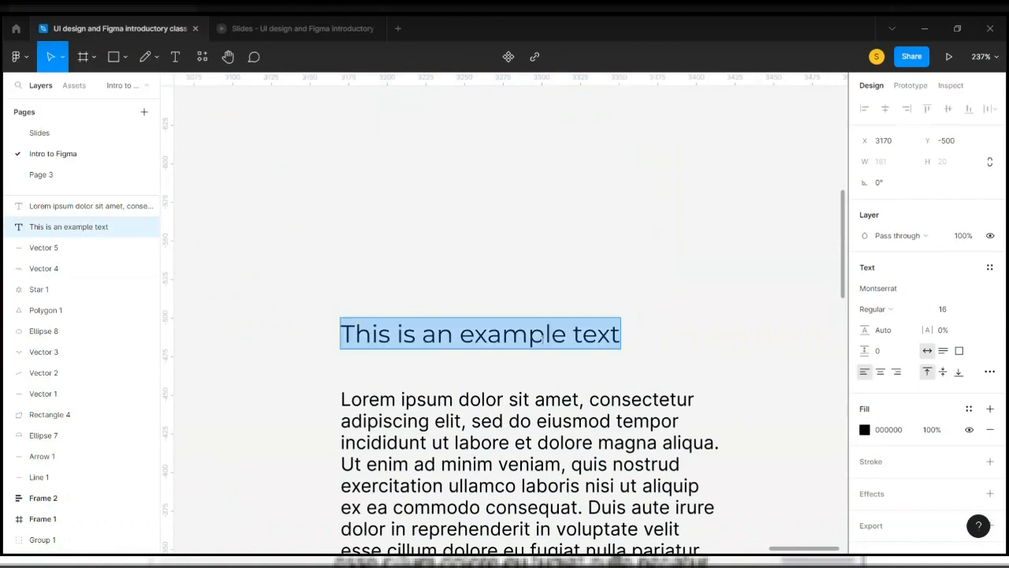
{"action": "key", "text": "Right"}
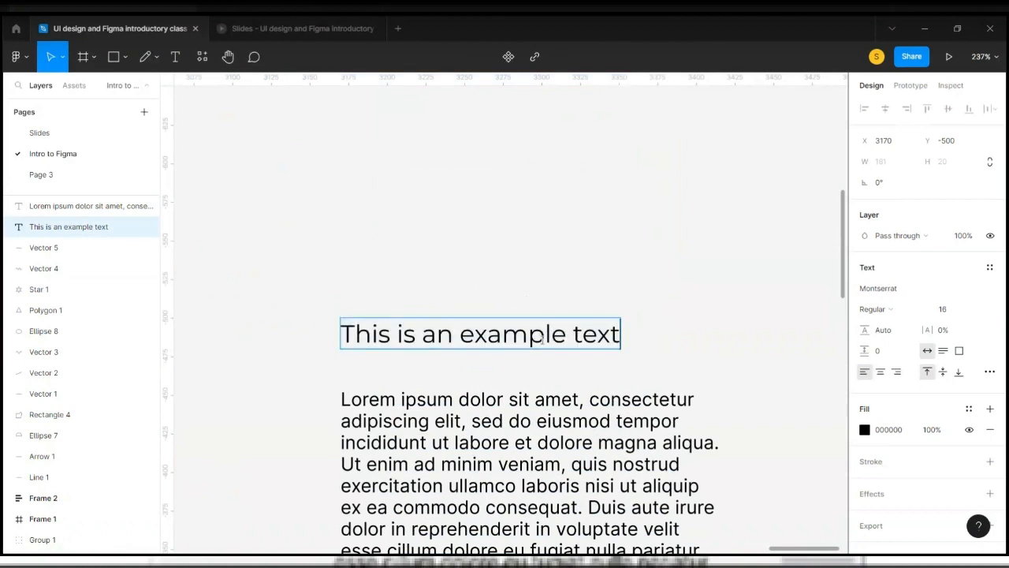
{"action": "scroll", "coordinate": [672, 284], "scroll_direction": "down", "scroll_amount": 3, "text": "ctrl"}
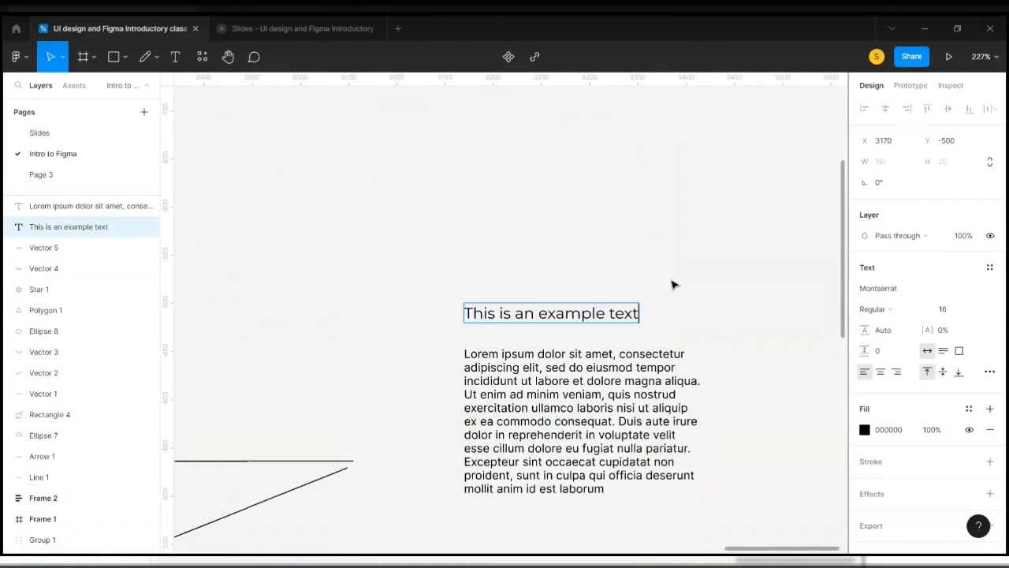
{"action": "type", "text": ", the more I type the more it extends"}
{"action": "key", "text": "Escape"}
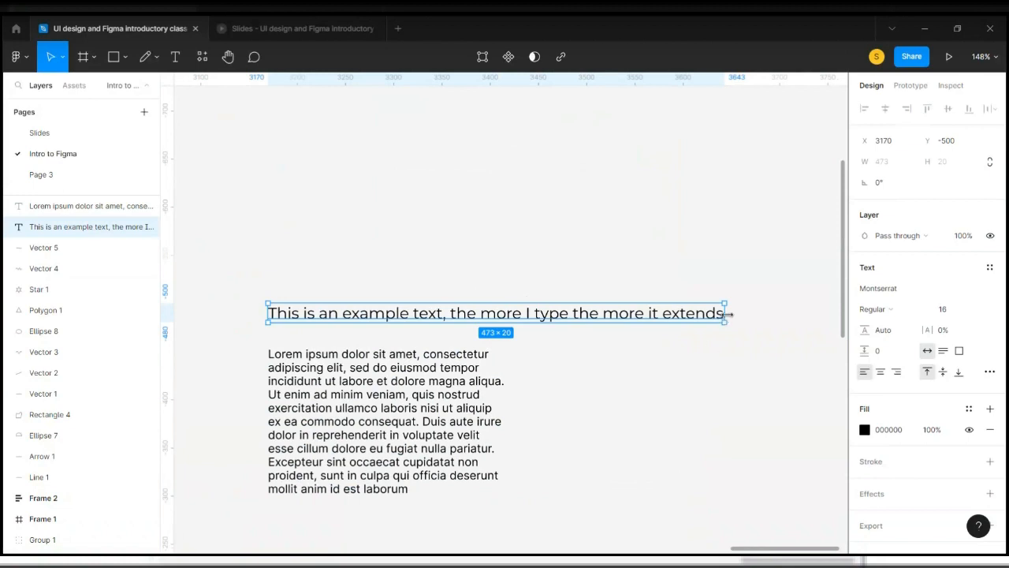
Narrow the example heading's text box so it wraps onto two lines, and narrow the Lorem ipsum text box to a width of 247
{"action": "left_click_drag", "start_coordinate": [724, 313], "coordinate": [673, 308]}
{"action": "double_click", "coordinate": [673, 309]}
{"action": "left_click_drag", "start_coordinate": [729, 311], "coordinate": [551, 332]}
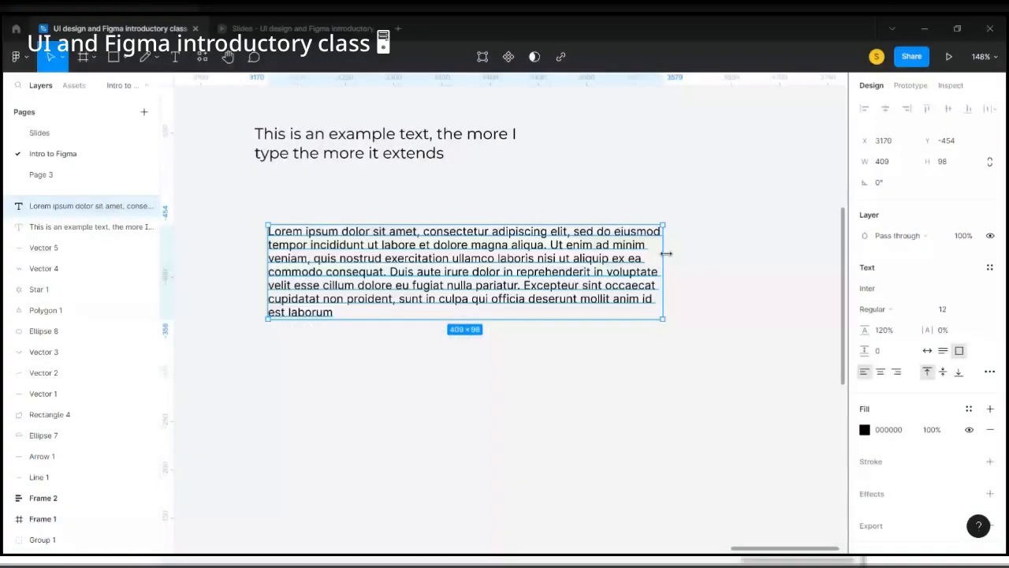
{"action": "left_click_drag", "start_coordinate": [664, 255], "coordinate": [506, 255]}
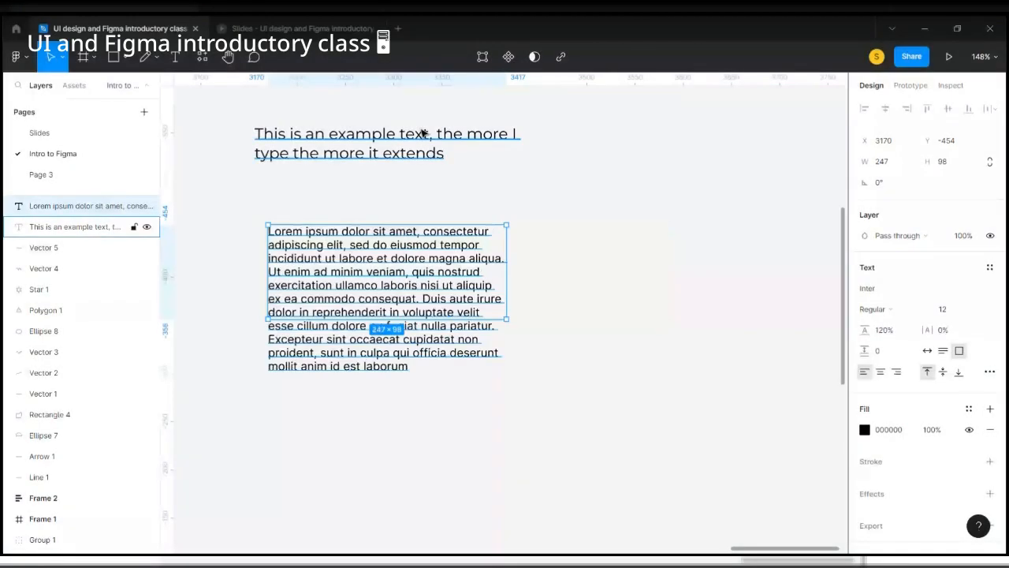
Narrow the example heading's text box to a width of about 159 and move it to the right of the Lorem ipsum paragraph
{"action": "left_click", "coordinate": [423, 134]}
{"action": "left_click_drag", "start_coordinate": [520, 138], "coordinate": [407, 163]}
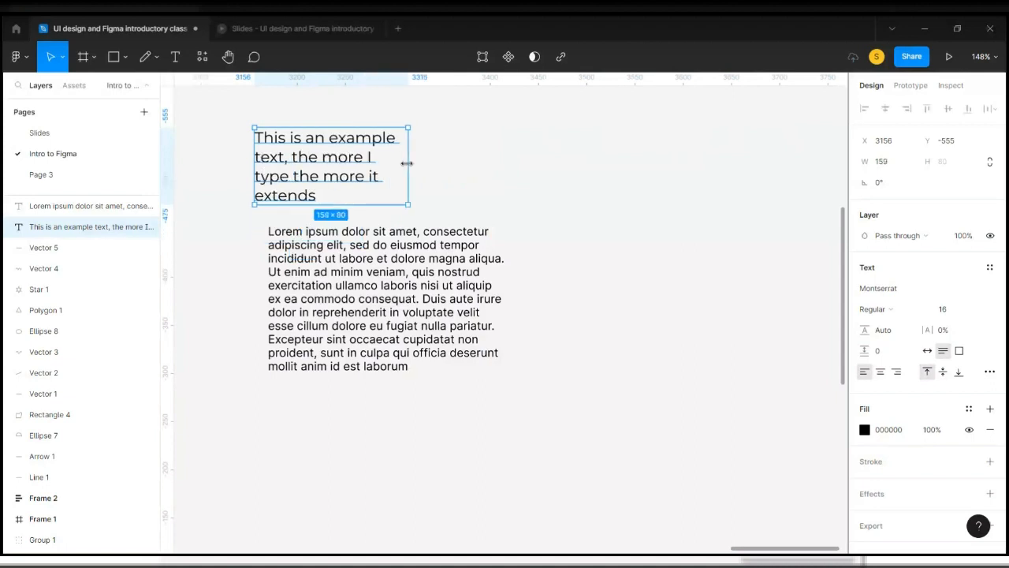
{"action": "left_click_drag", "start_coordinate": [331, 162], "coordinate": [645, 271]}
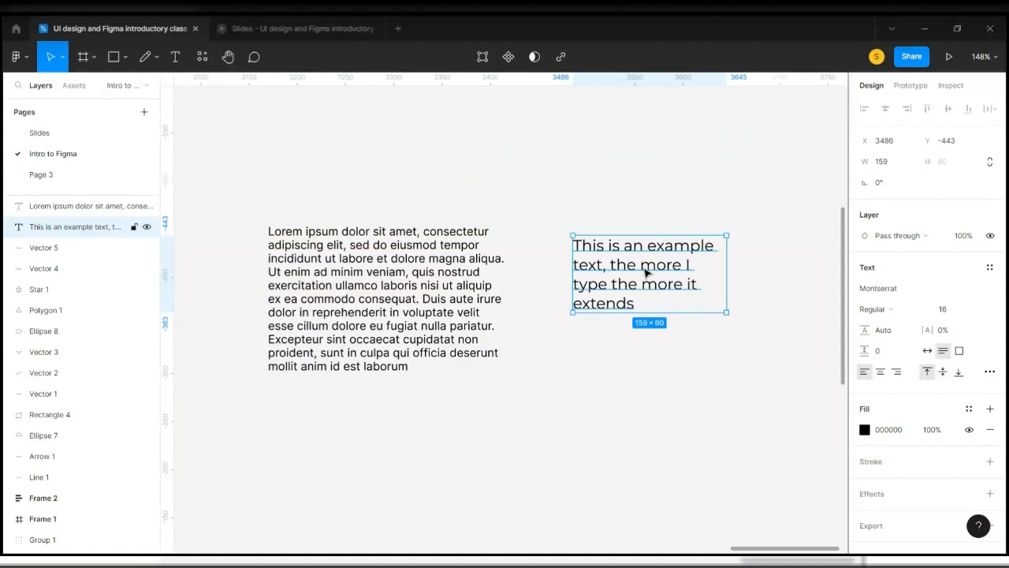
{"action": "scroll", "coordinate": [646, 272], "scroll_direction": "up", "scroll_amount": 3}
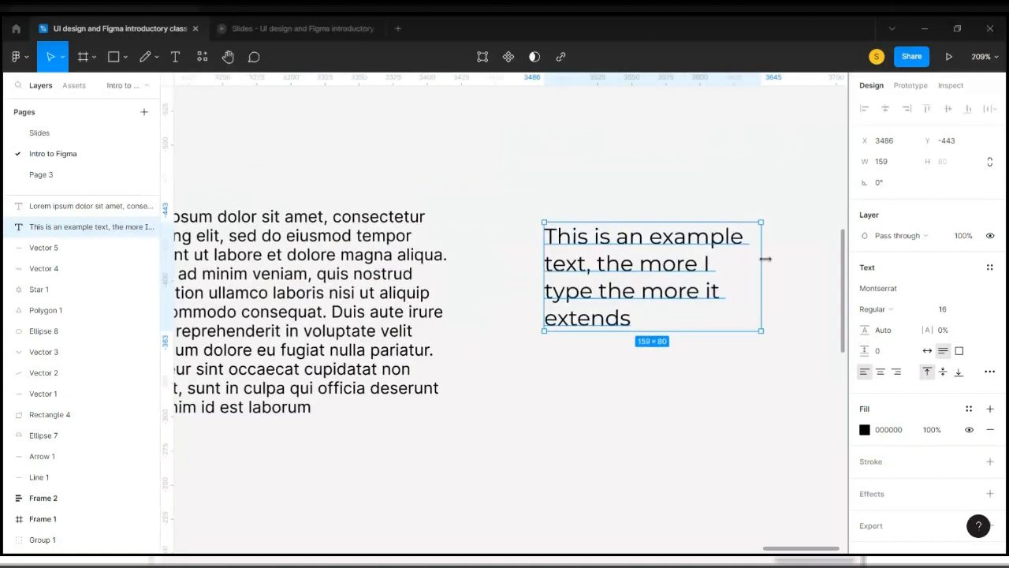
Widen the example heading's text box to about 176 and move it back above the Lorem ipsum paragraph
{"action": "left_click_drag", "start_coordinate": [762, 258], "coordinate": [785, 261]}
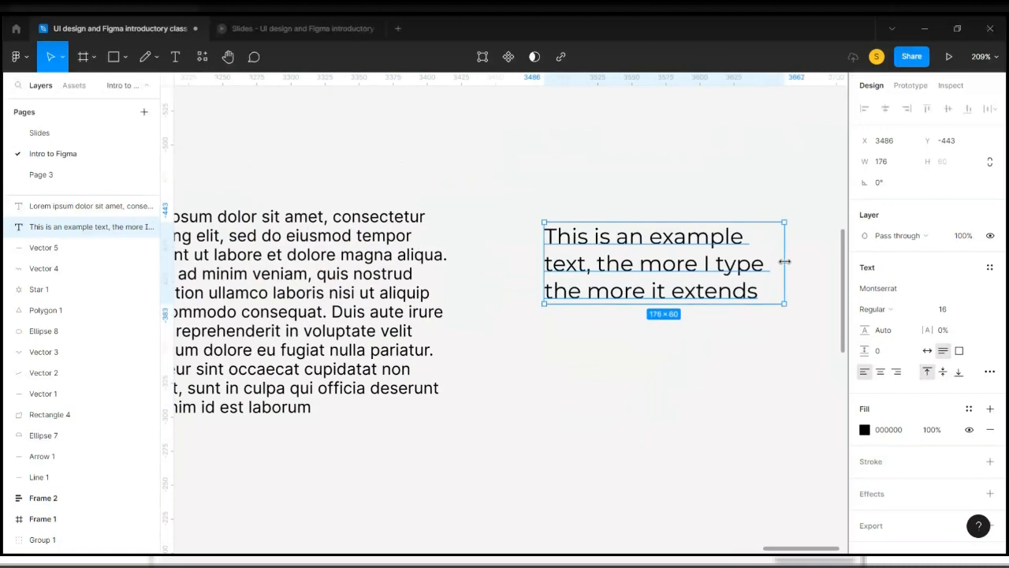
{"action": "scroll", "coordinate": [784, 261], "scroll_direction": "down", "scroll_amount": 3}
{"action": "left_click_drag", "start_coordinate": [711, 268], "coordinate": [432, 169]}
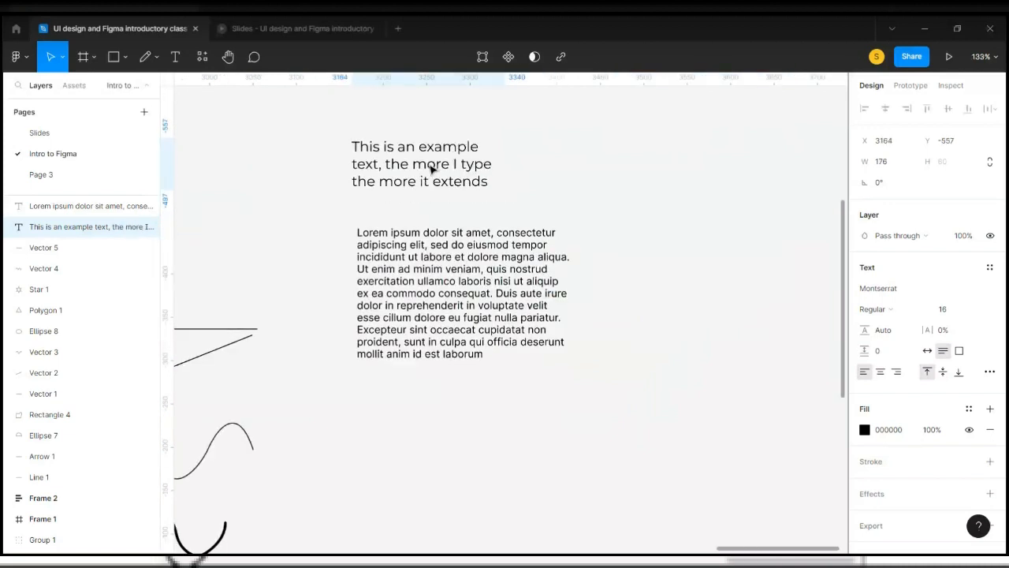
Switch the Lorem ipsum paragraph's text box from fixed size to Auto height
{"action": "left_click", "coordinate": [444, 331]}
{"action": "scroll", "coordinate": [444, 329], "scroll_direction": "up", "scroll_amount": 3}
{"action": "scroll", "coordinate": [444, 329], "scroll_direction": "up", "scroll_amount": 2}
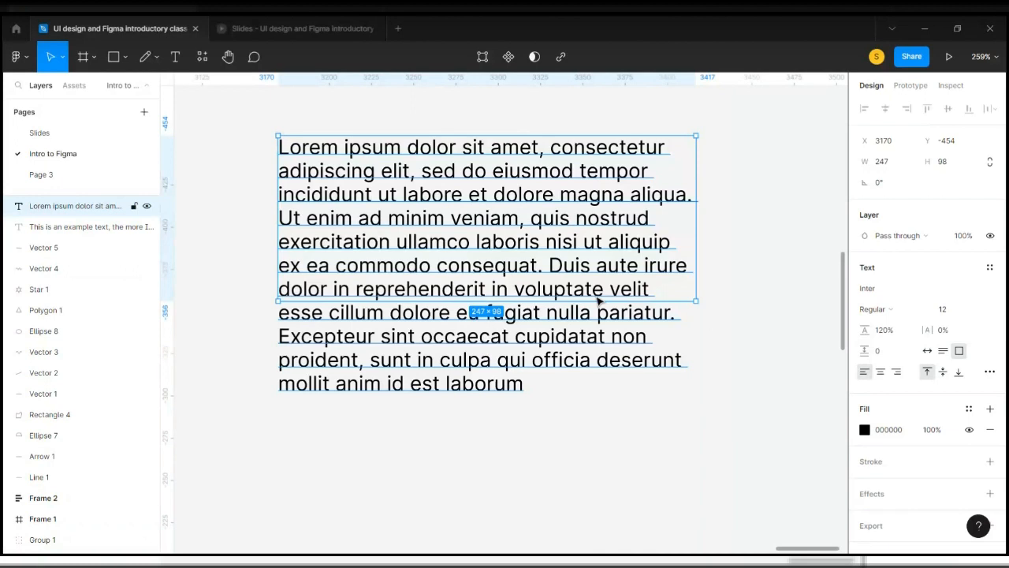
{"action": "scroll", "coordinate": [597, 299], "scroll_direction": "down", "scroll_amount": 3}
{"action": "scroll", "coordinate": [539, 306], "scroll_direction": "up", "scroll_amount": 3}
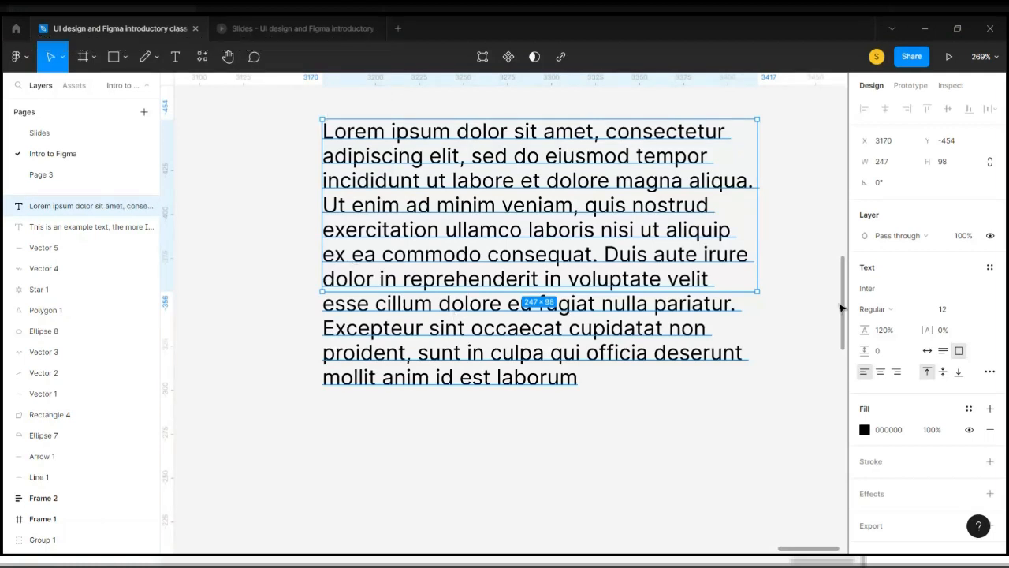
{"action": "left_click", "coordinate": [942, 351]}
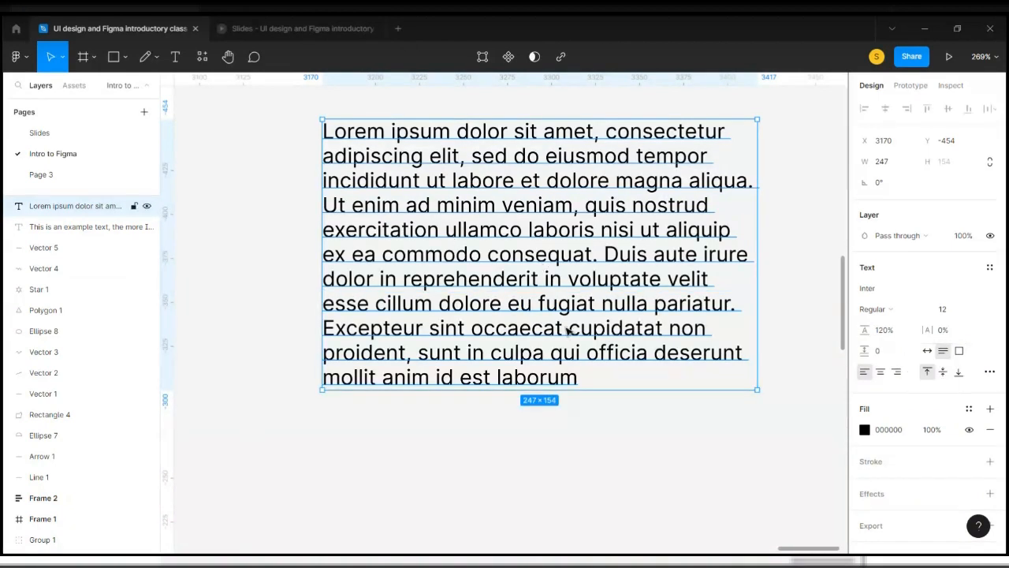
Try resizing the Lorem ipsum text box to a width of about 199, and undo the resizing together with the Auto height setting
{"action": "scroll", "coordinate": [505, 259], "scroll_direction": "down", "scroll_amount": 3}
{"action": "scroll", "coordinate": [509, 257], "scroll_direction": "down", "scroll_amount": 2}
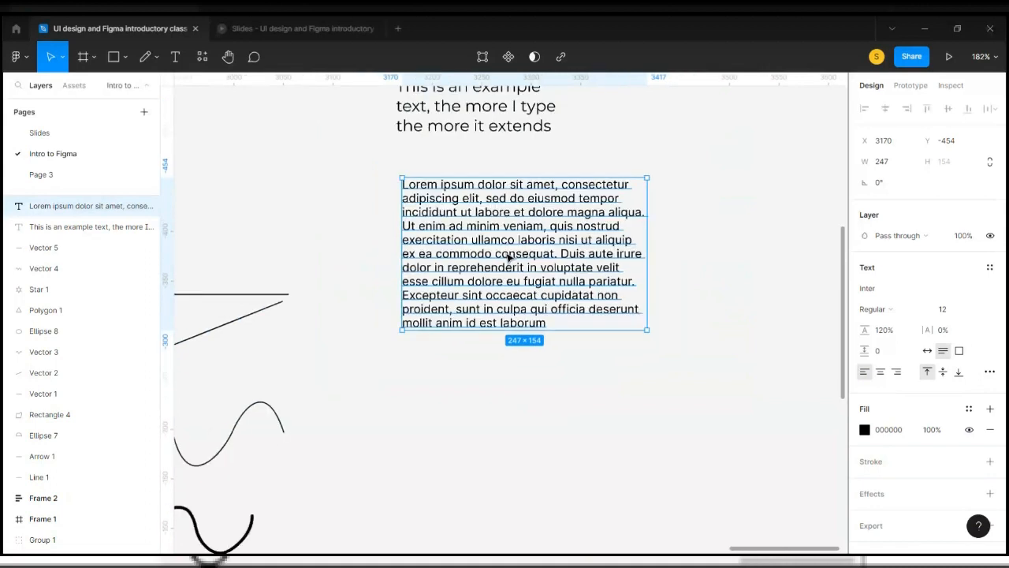
{"action": "left_click_drag", "start_coordinate": [644, 228], "coordinate": [811, 228]}
{"action": "left_click_drag", "start_coordinate": [602, 203], "coordinate": [600, 203]}
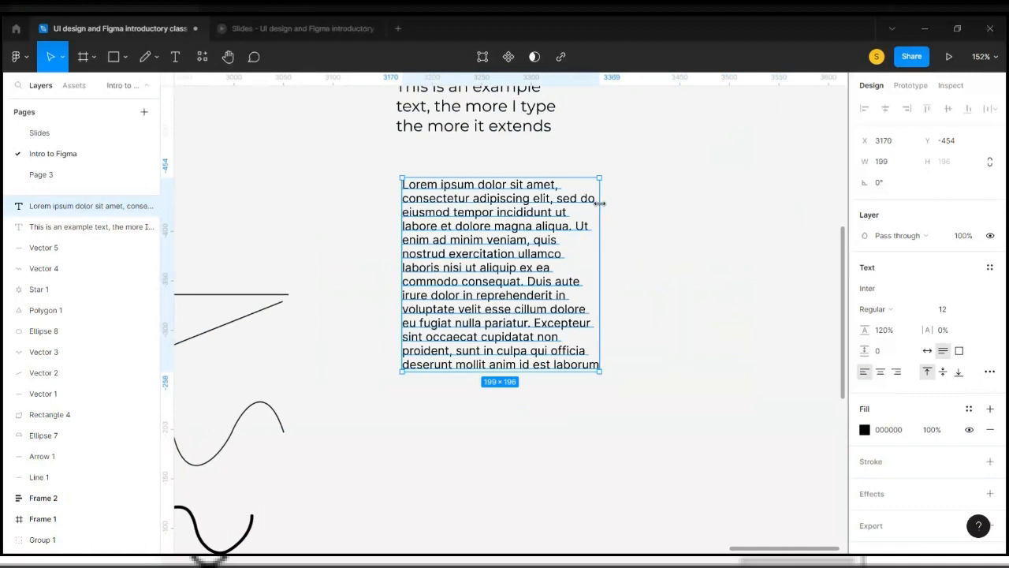
{"action": "key", "text": "ctrl+z"}
{"action": "key", "text": "ctrl+z"}
Resize the fixed-size Lorem ipsum text box to about 128 × 137 and switch it to Auto height
{"action": "left_click_drag", "start_coordinate": [648, 214], "coordinate": [529, 223]}
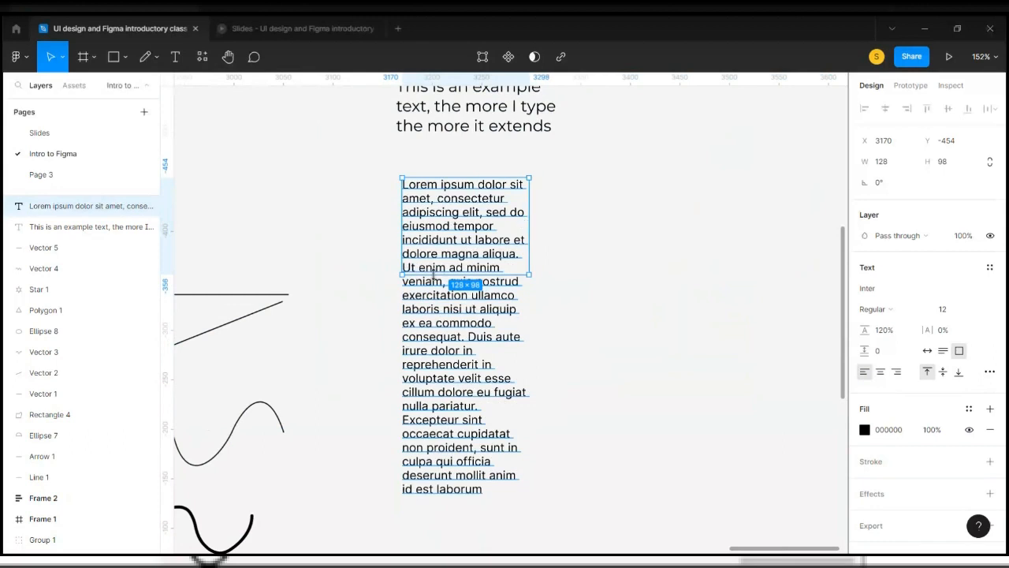
{"action": "left_click_drag", "start_coordinate": [432, 273], "coordinate": [441, 425]}
{"action": "left_click_drag", "start_coordinate": [441, 365], "coordinate": [443, 315]}
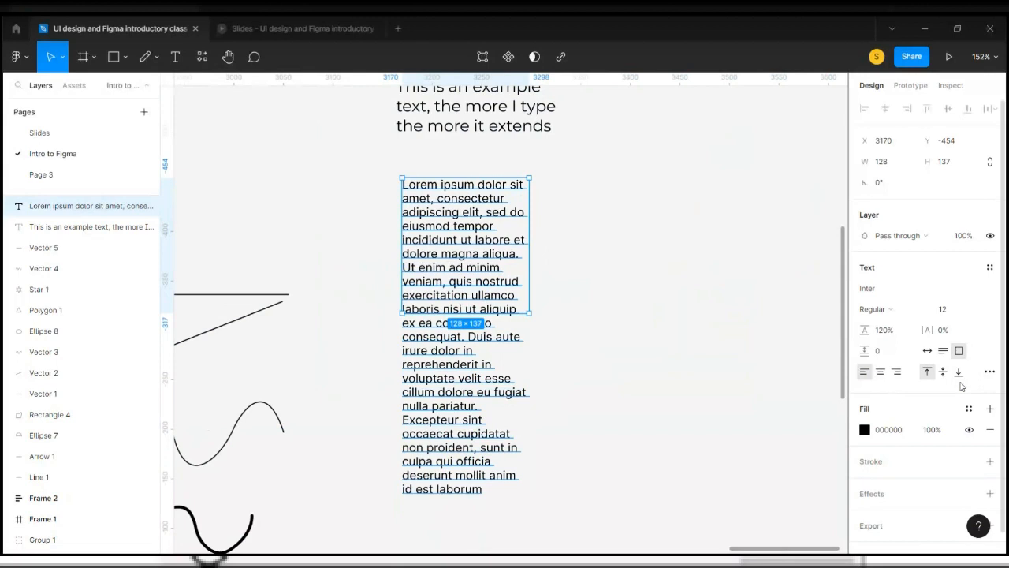
{"action": "left_click", "coordinate": [943, 353]}
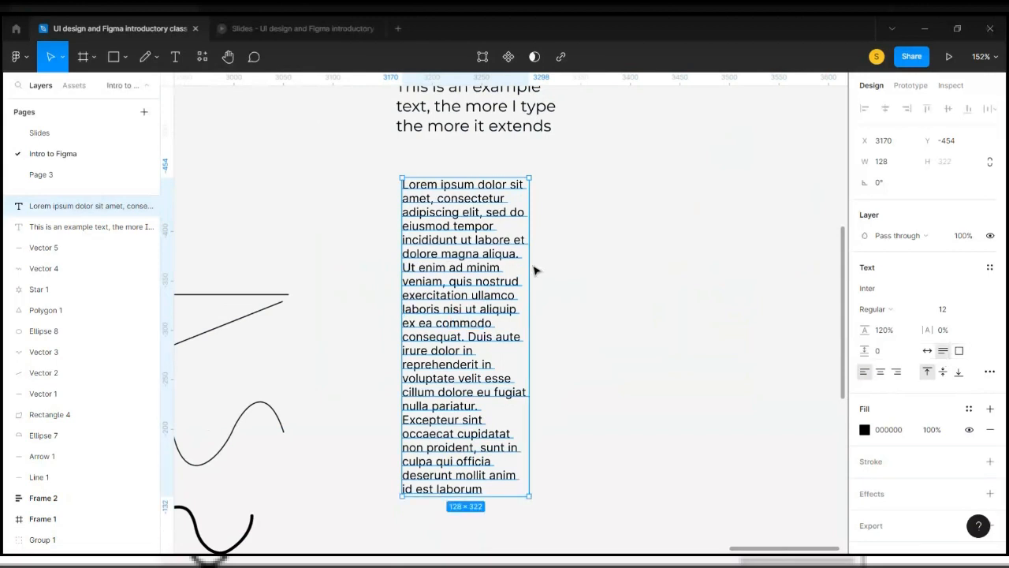
Widen the Auto height Lorem ipsum text box to about 247
{"action": "left_click_drag", "start_coordinate": [555, 257], "coordinate": [647, 207]}
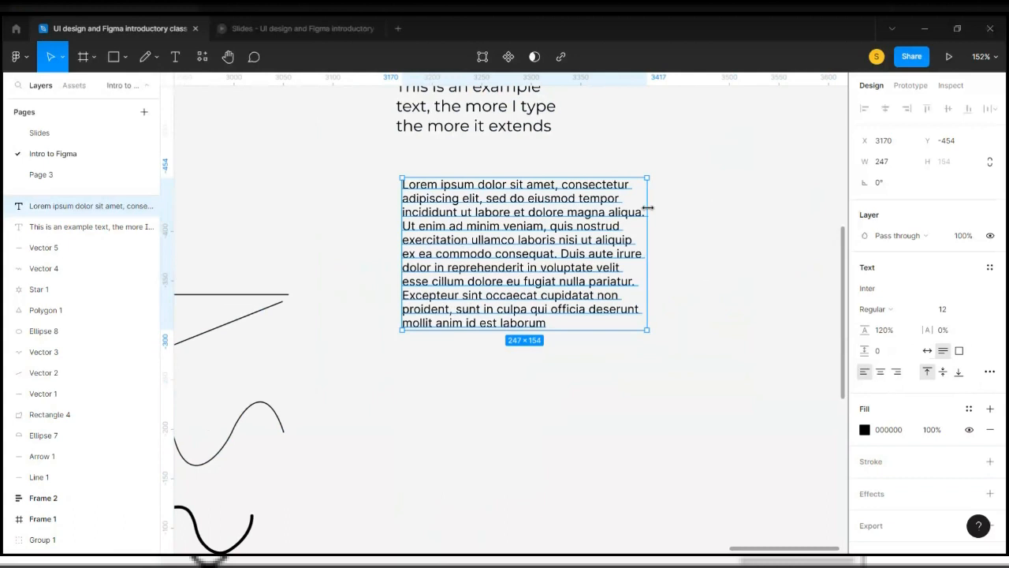
{"action": "scroll", "coordinate": [647, 207], "scroll_direction": "up", "scroll_amount": 3}
{"action": "scroll", "coordinate": [647, 207], "scroll_direction": "down", "scroll_amount": 5}
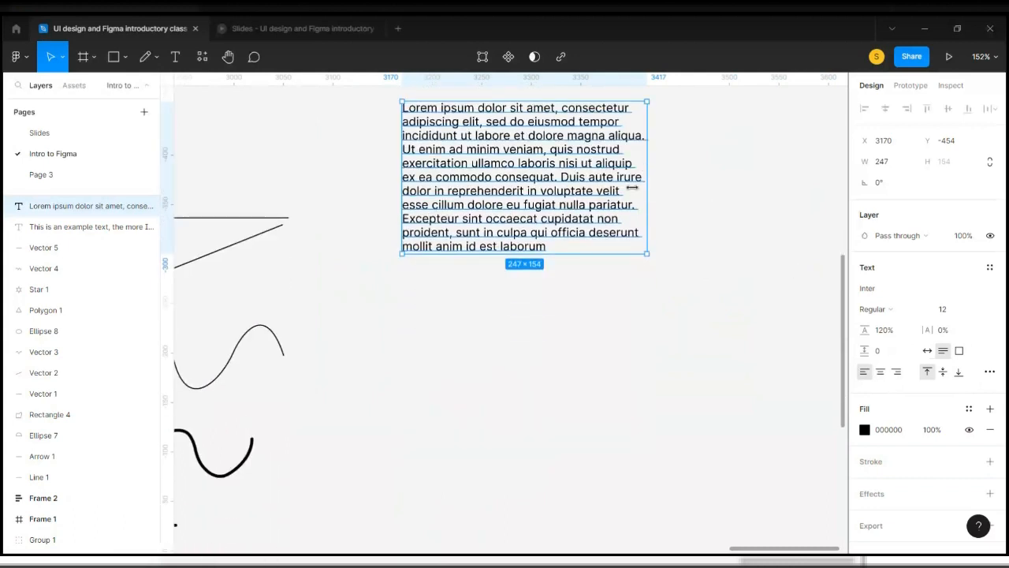
{"action": "scroll", "coordinate": [562, 187], "scroll_direction": "up", "scroll_amount": 5}
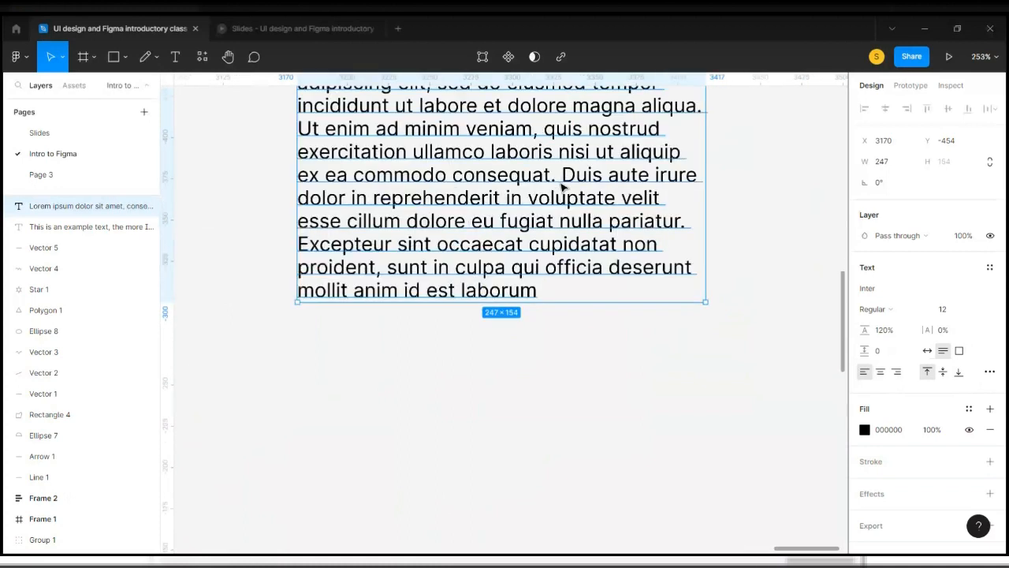
{"action": "scroll", "coordinate": [559, 183], "scroll_direction": "up", "scroll_amount": 3}
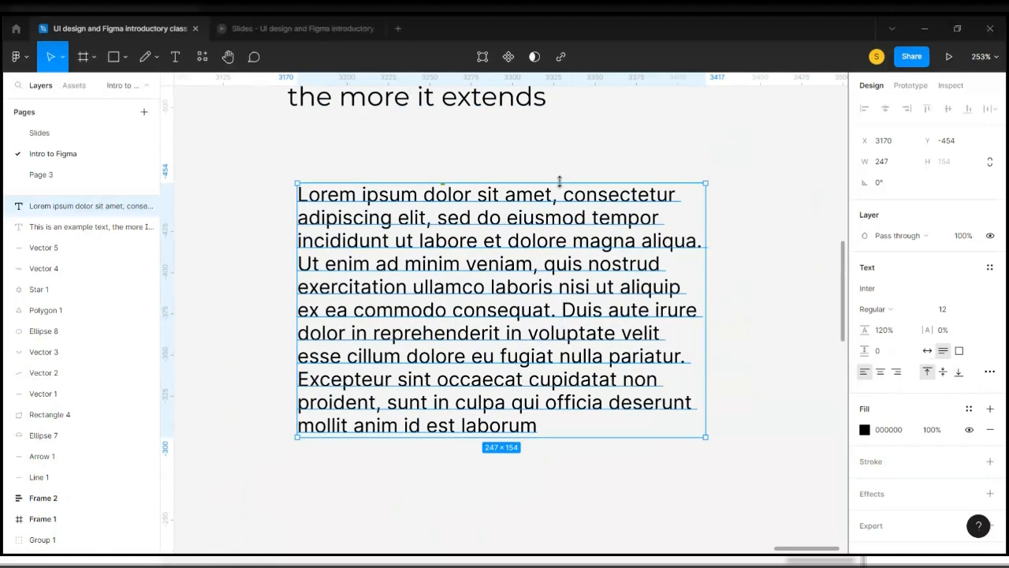
Try center and right alignment on the Lorem ipsum paragraph and restore its left alignment
{"action": "scroll", "coordinate": [559, 182], "scroll_direction": "down", "scroll_amount": 3}
{"action": "scroll", "coordinate": [560, 182], "scroll_direction": "down", "scroll_amount": 1}
{"action": "scroll", "coordinate": [561, 187], "scroll_direction": "up", "scroll_amount": 3}
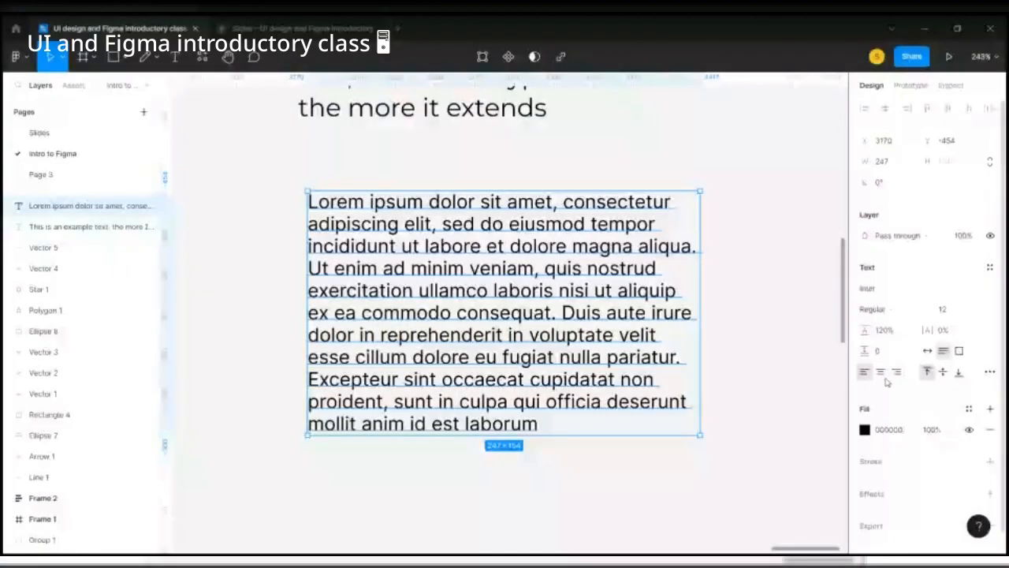
{"action": "left_click", "coordinate": [880, 371]}
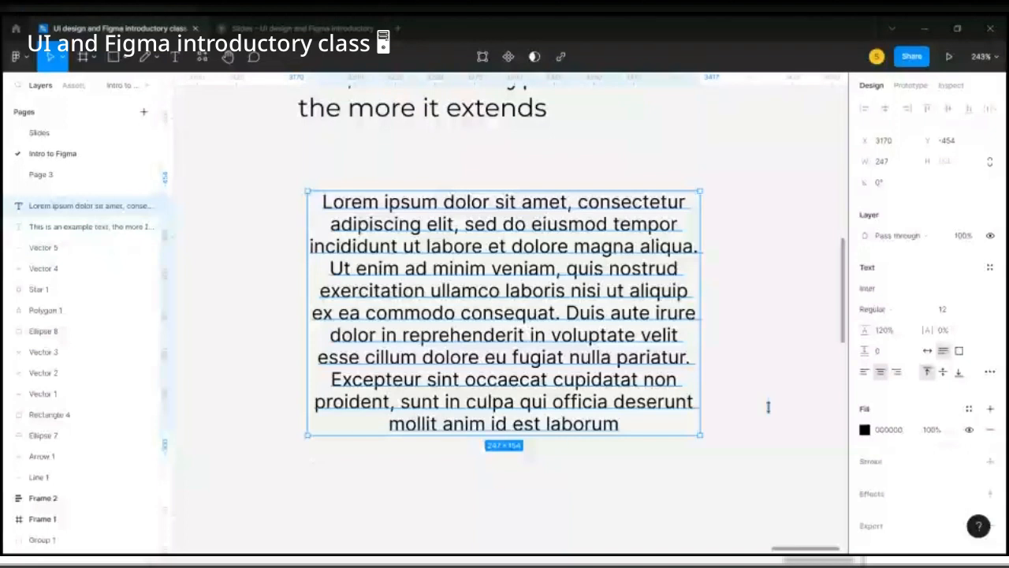
{"action": "left_click", "coordinate": [896, 372]}
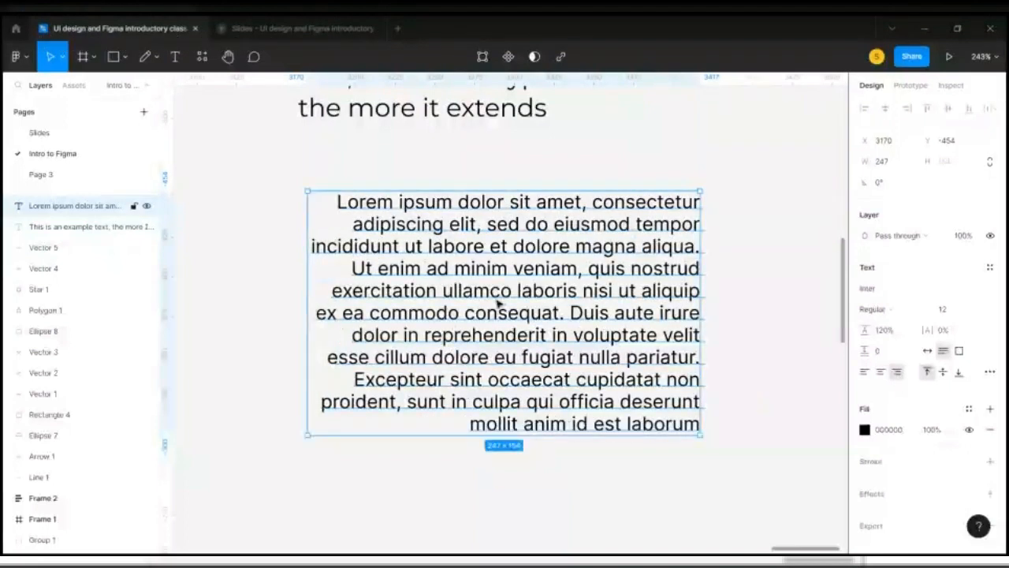
{"action": "left_click", "coordinate": [863, 372]}
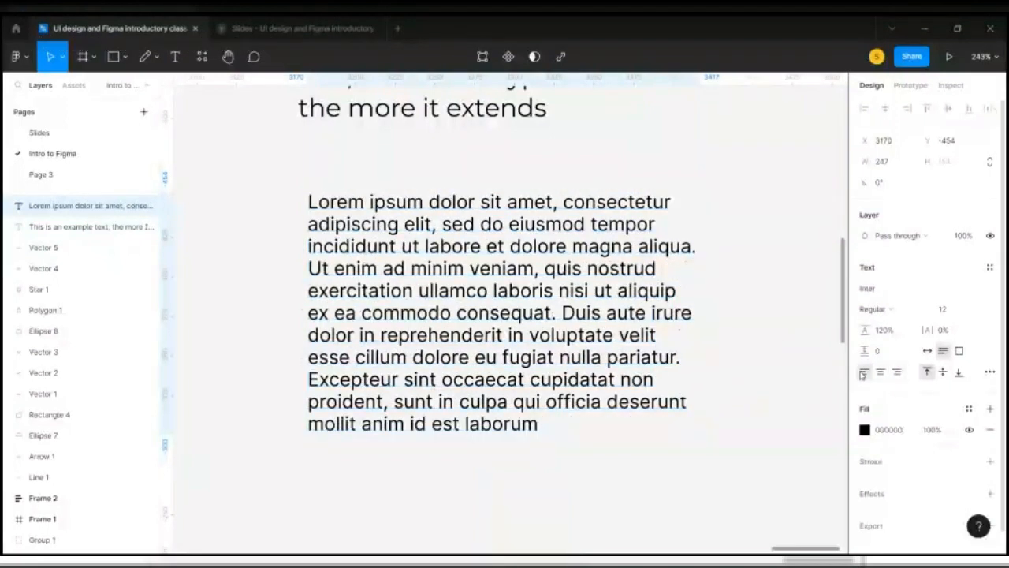
Move the example heading below the Lorem ipsum paragraph and resize its text box to about 356 × 78
{"action": "scroll", "coordinate": [559, 322], "scroll_direction": "down", "scroll_amount": 3}
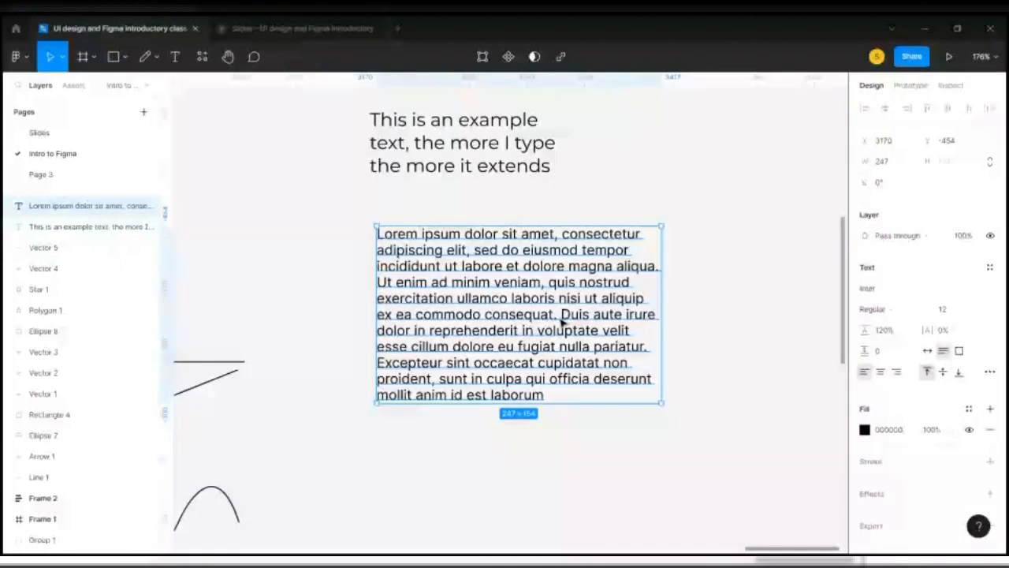
{"action": "scroll", "coordinate": [562, 321], "scroll_direction": "down", "scroll_amount": 2}
{"action": "left_click", "coordinate": [484, 234]}
{"action": "left_click_drag", "start_coordinate": [483, 234], "coordinate": [517, 475]}
{"action": "left_click_drag", "start_coordinate": [599, 460], "coordinate": [751, 461]}
{"action": "left_click_drag", "start_coordinate": [655, 464], "coordinate": [610, 313]}
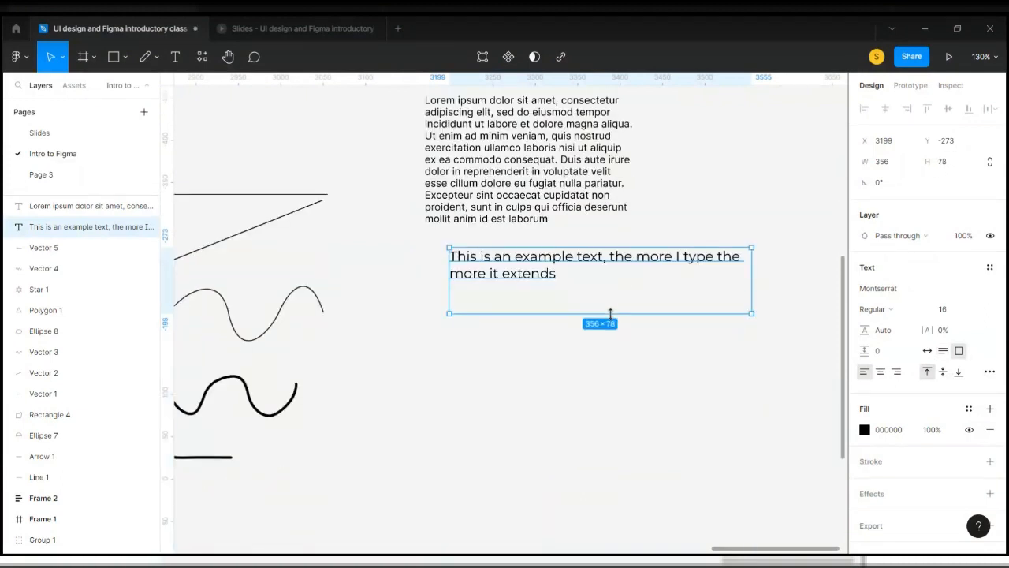
Fit the example heading's box height to its text, and enlarge the box to a fixed size of about 548 × 194
{"action": "double_click", "coordinate": [611, 313]}
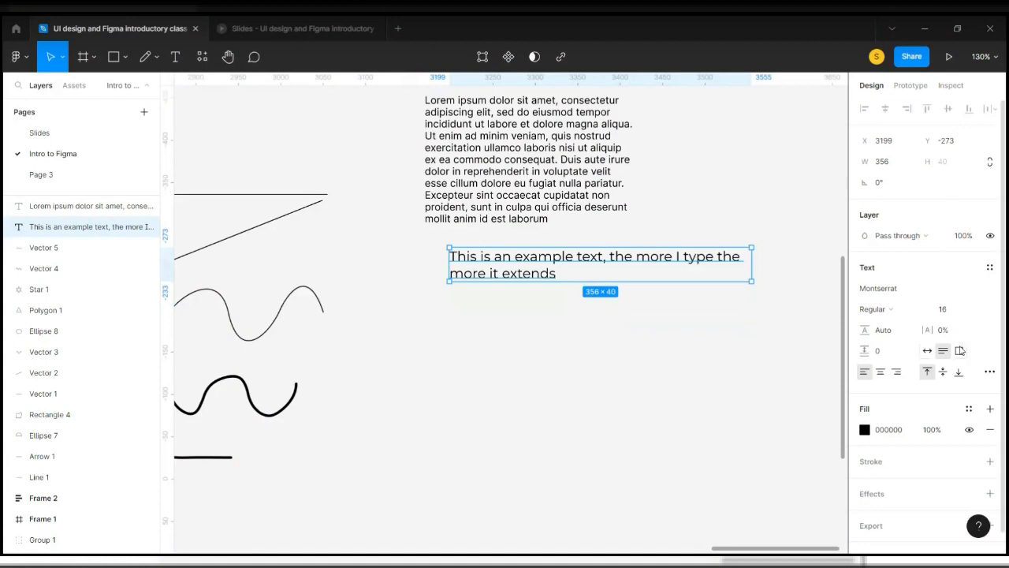
{"action": "left_click_drag", "start_coordinate": [569, 282], "coordinate": [588, 413]}
{"action": "scroll", "coordinate": [563, 252], "scroll_direction": "up", "scroll_amount": 3}
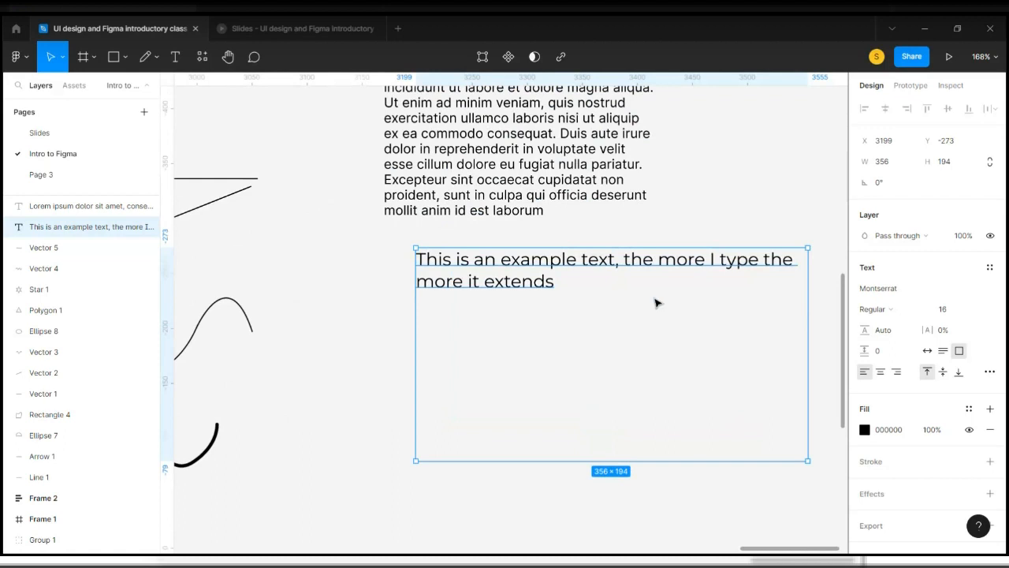
{"action": "scroll", "coordinate": [773, 288], "scroll_direction": "down", "scroll_amount": 3}
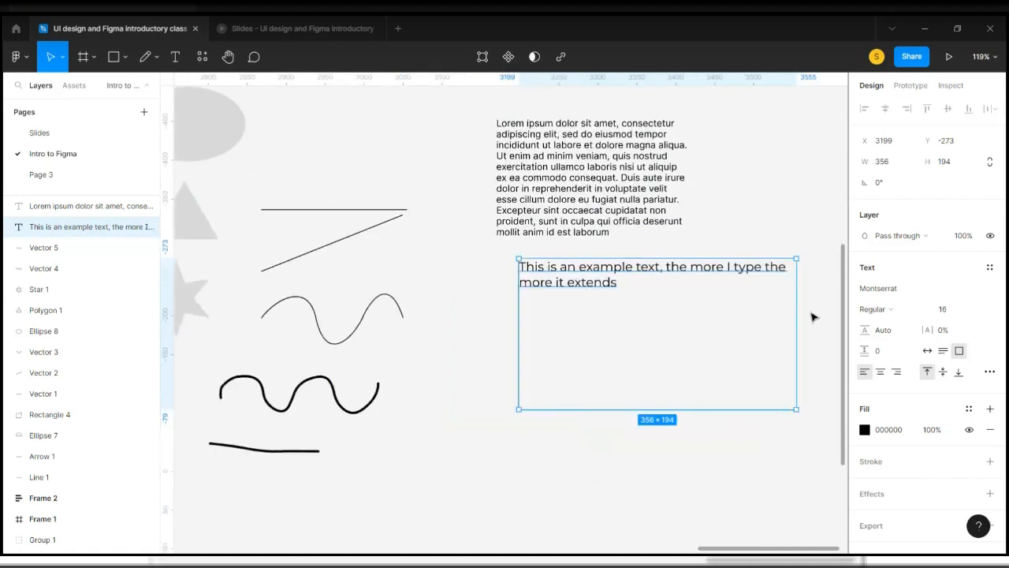
{"action": "left_click_drag", "start_coordinate": [796, 306], "coordinate": [806, 309]}
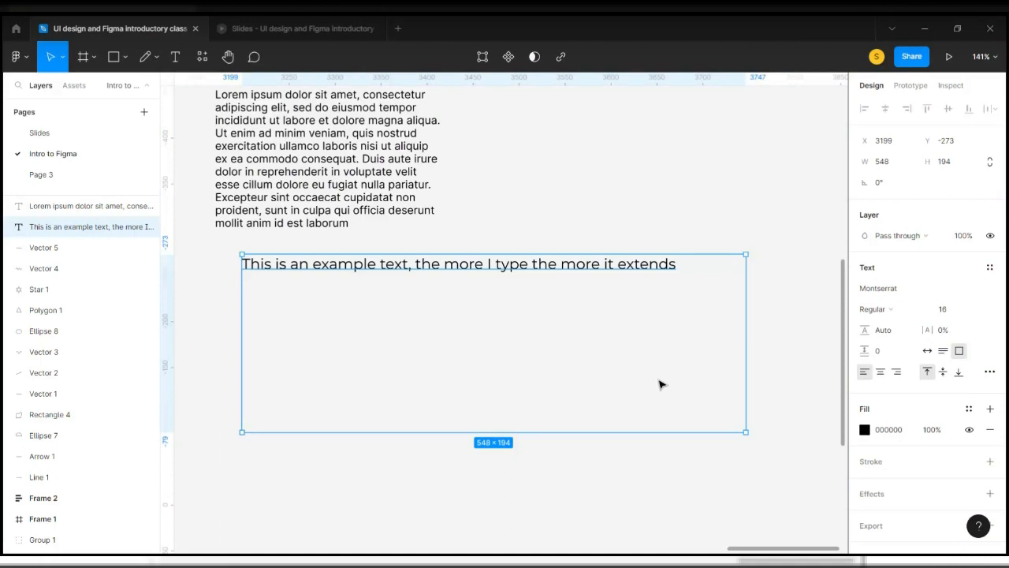
Try middle and bottom vertical alignment for the example heading within its box and restore top alignment
{"action": "left_click", "coordinate": [942, 377]}
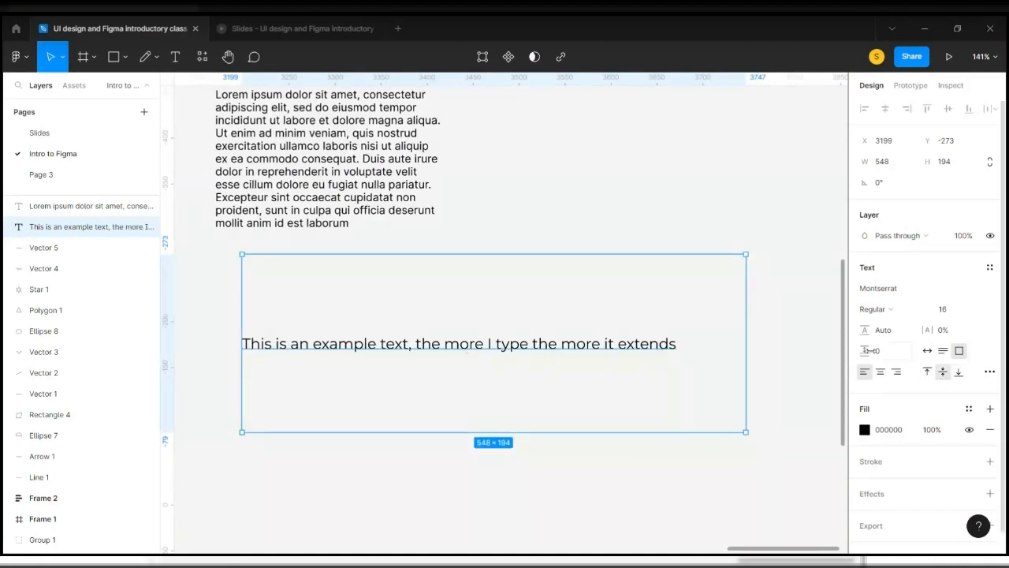
{"action": "left_click", "coordinate": [958, 372]}
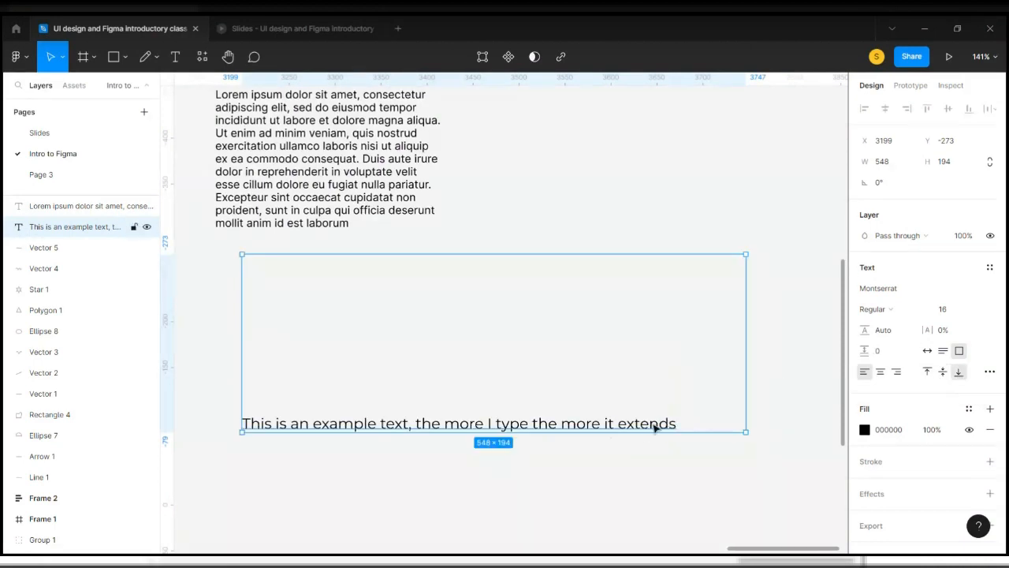
{"action": "left_click", "coordinate": [928, 372]}
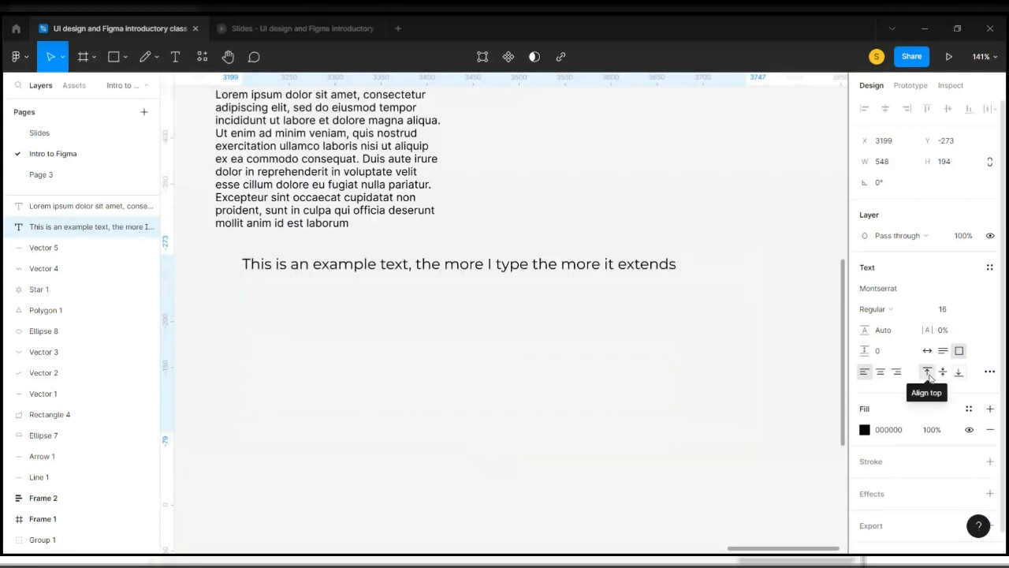
Review the example heading's Type settings for resizing, alignment, decoration, list style and case, and close them
{"action": "left_click", "coordinate": [989, 374]}
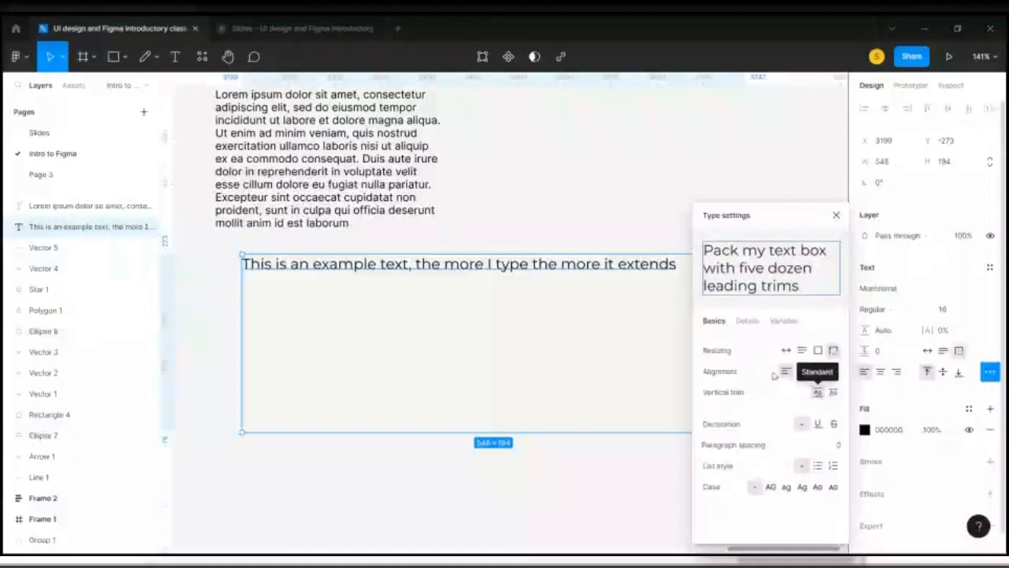
{"action": "left_click", "coordinate": [640, 217]}
{"action": "left_click", "coordinate": [644, 266]}
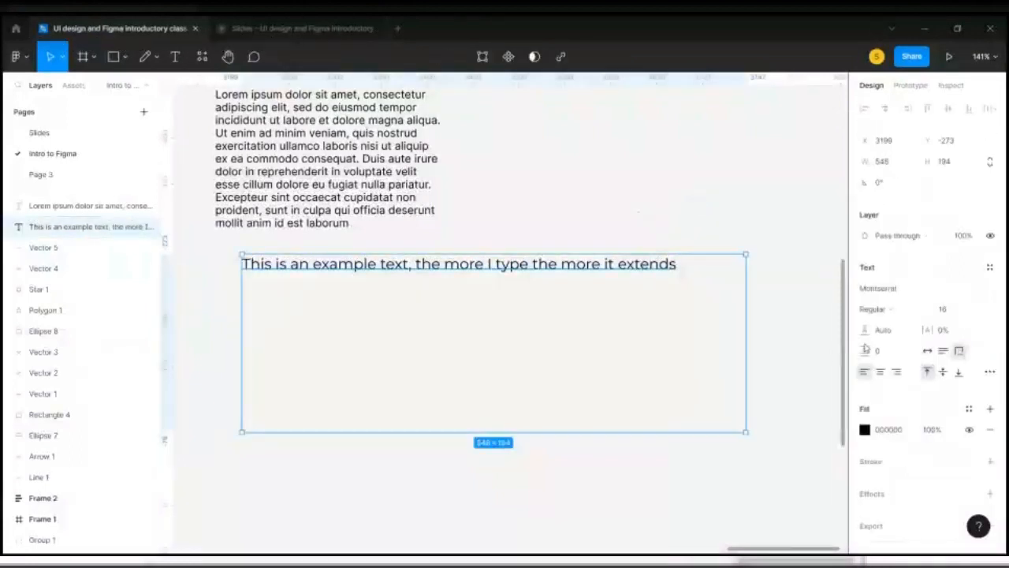
Switch the example heading's text box from fixed size to Auto height and on to Auto width
{"action": "left_click", "coordinate": [945, 353]}
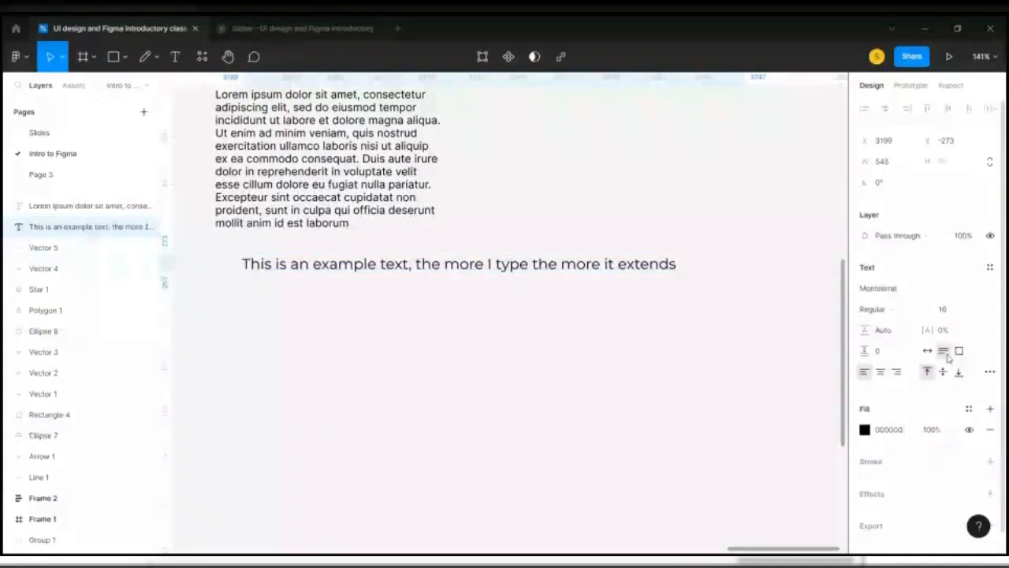
{"action": "left_click", "coordinate": [928, 352]}
{"action": "scroll", "coordinate": [570, 235], "scroll_direction": "up", "scroll_amount": 2}
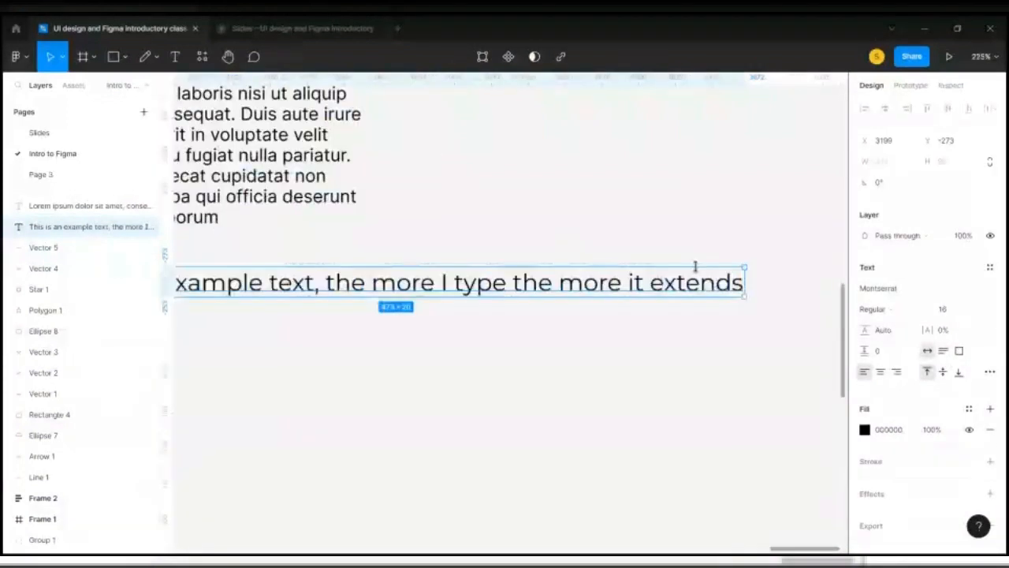
Try the cap height to baseline vertical trim on the example text line, and restore the standard trim
{"action": "scroll", "coordinate": [695, 267], "scroll_direction": "down", "scroll_amount": 1}
{"action": "scroll", "coordinate": [694, 266], "scroll_direction": "up", "scroll_amount": 4}
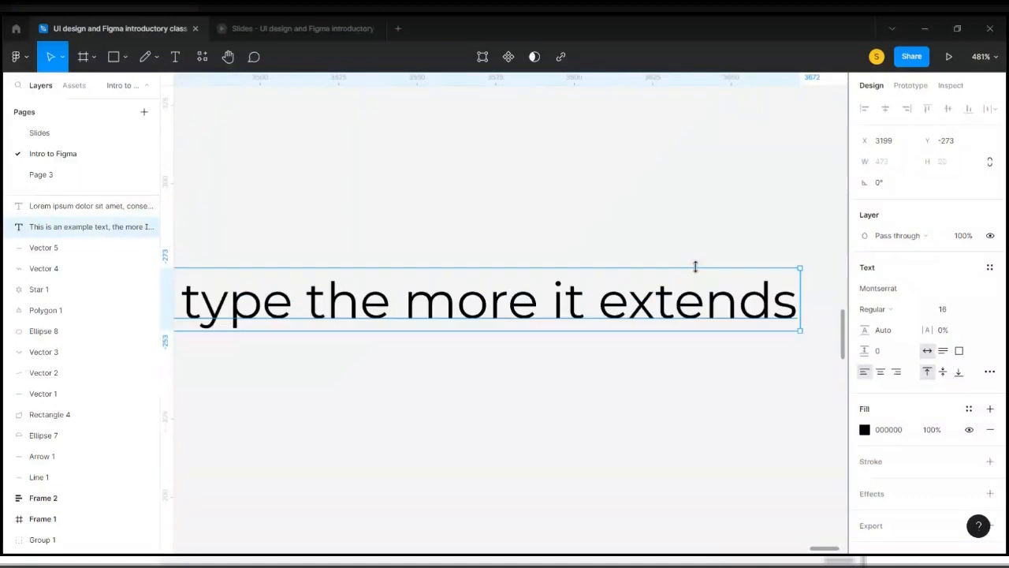
{"action": "left_click", "coordinate": [989, 371]}
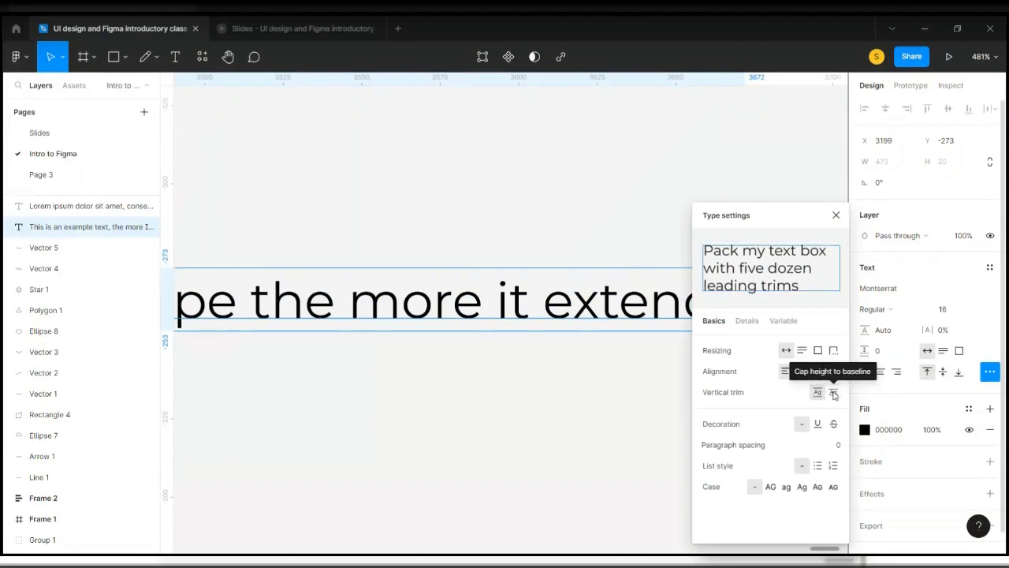
{"action": "left_click", "coordinate": [833, 393]}
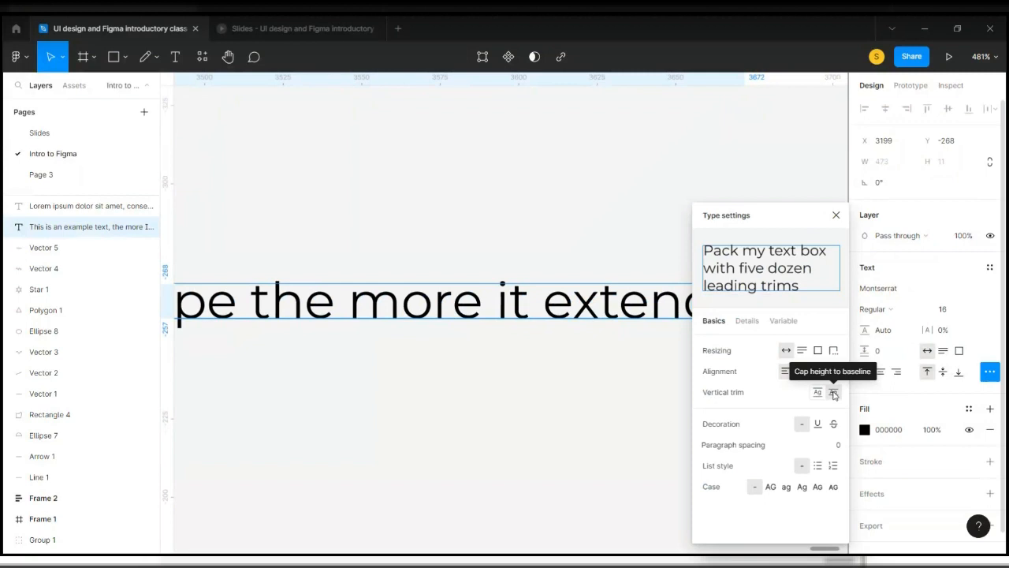
{"action": "left_click", "coordinate": [817, 393]}
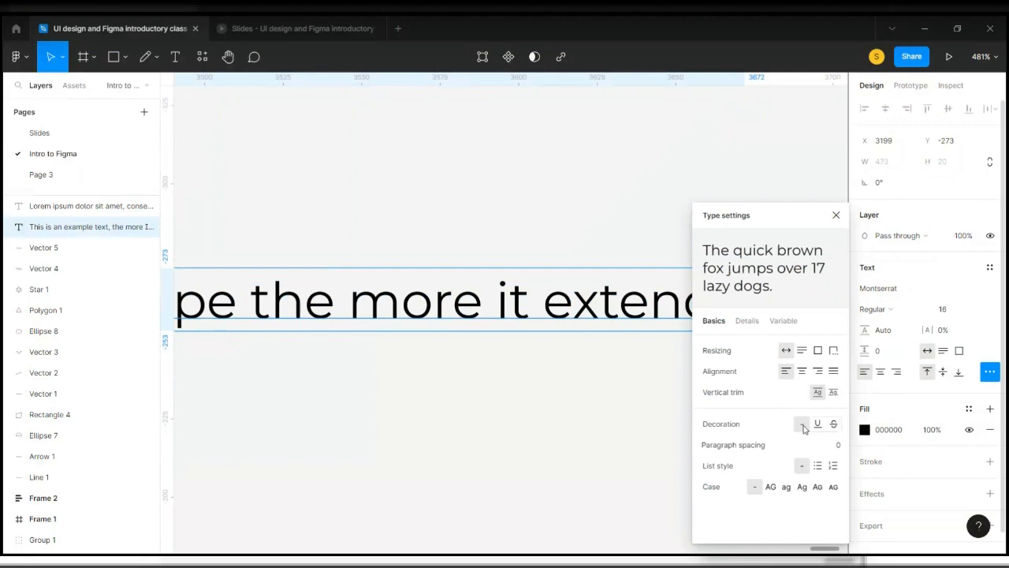
Try the underline and strikethrough decorations on the example text line, and reset its decoration to none
{"action": "left_click", "coordinate": [817, 424]}
{"action": "scroll", "coordinate": [569, 387], "scroll_direction": "down", "scroll_amount": 10}
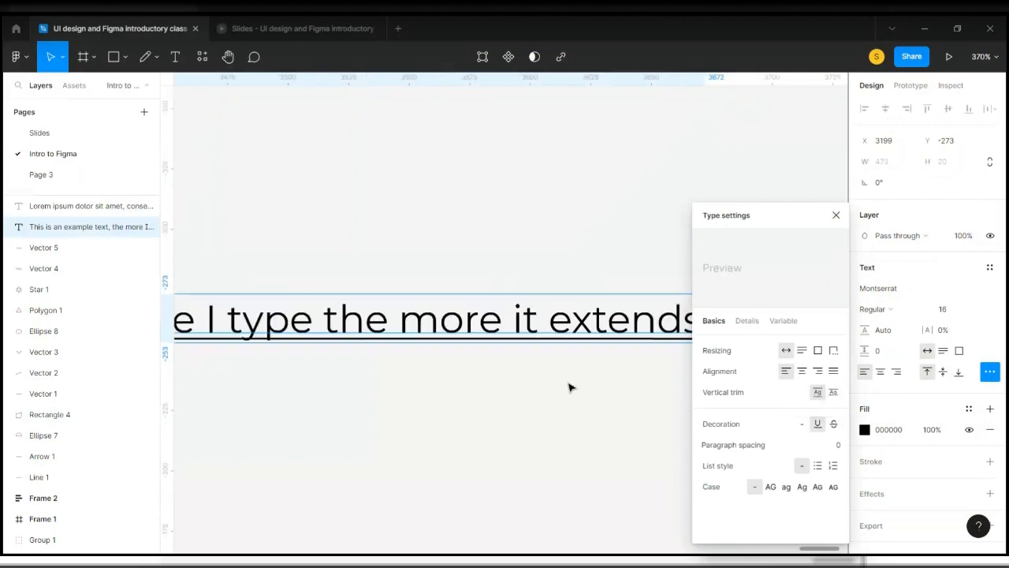
{"action": "scroll", "coordinate": [539, 401], "scroll_direction": "down", "scroll_amount": 3}
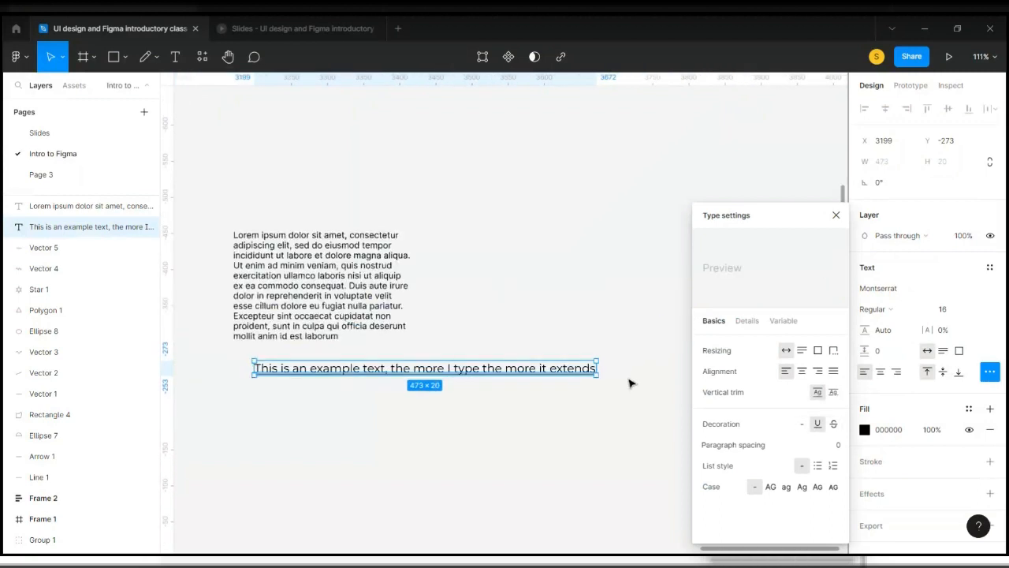
{"action": "left_click", "coordinate": [834, 424]}
{"action": "left_click", "coordinate": [801, 424]}
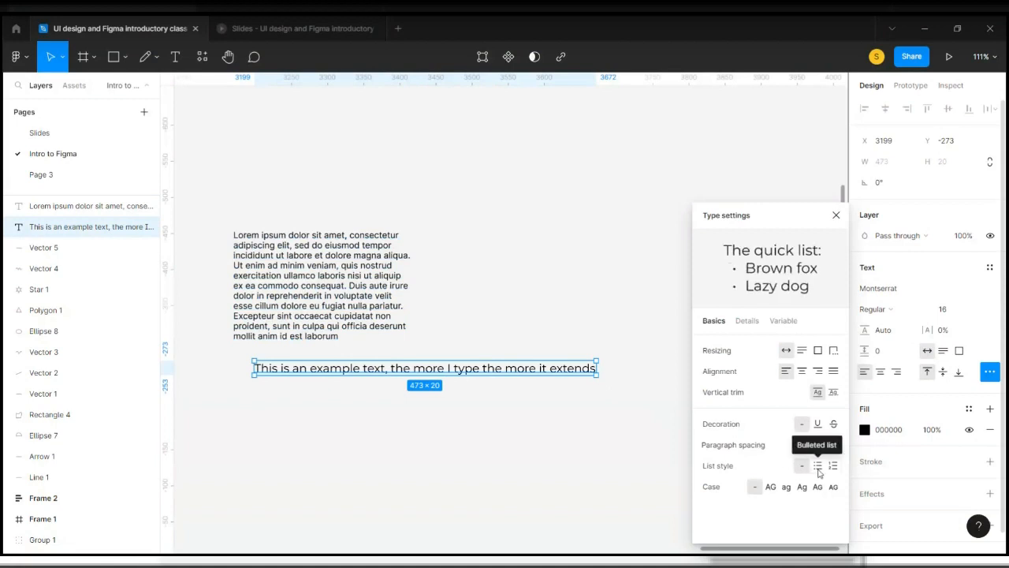
Add a numbered list with the items "text" and "number" below the example sentence in the same text object
{"action": "double_click", "coordinate": [446, 369]}
{"action": "key", "text": "BackSpace"}
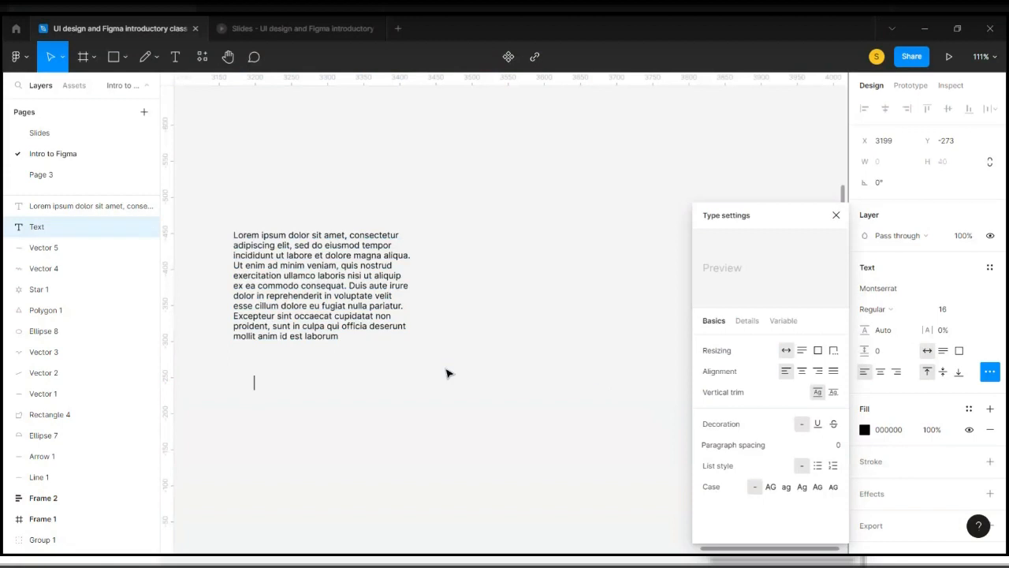
{"action": "key", "text": "ctrl+z"}
{"action": "key", "text": "Right"}
{"action": "key", "text": "Return"}
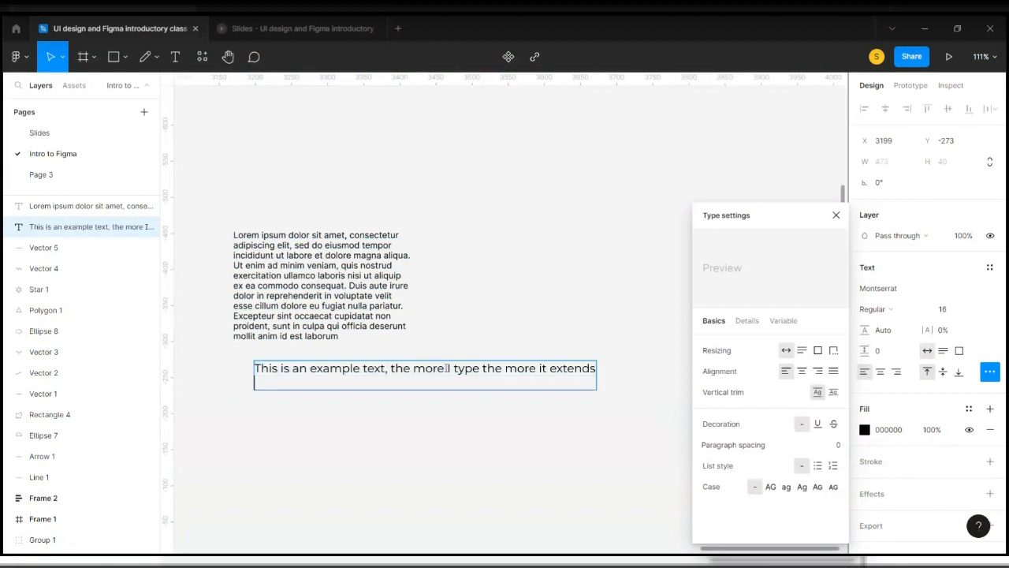
{"action": "type", "text": "1. text"}
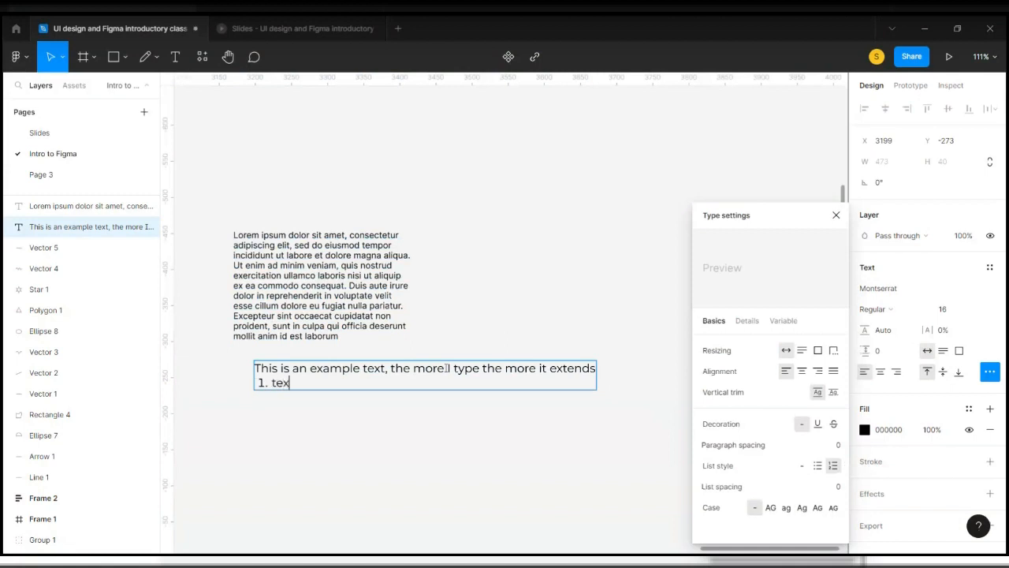
{"action": "key", "text": "Return"}
{"action": "type", "text": "number"}
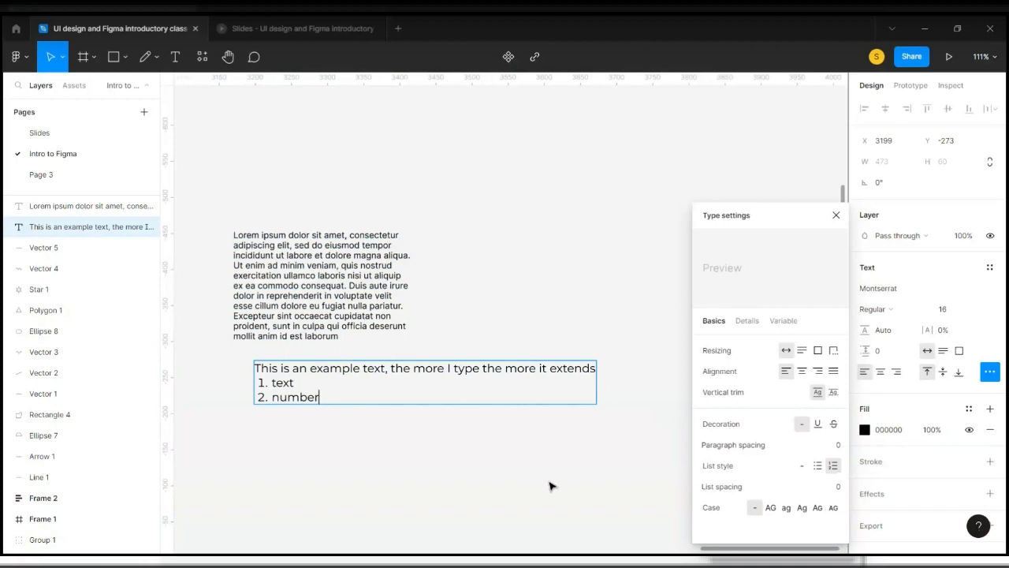
{"action": "key", "text": "Escape"}
Try the bulleted list style on the whole example text, and settle on the numbered list style
{"action": "left_click", "coordinate": [819, 466]}
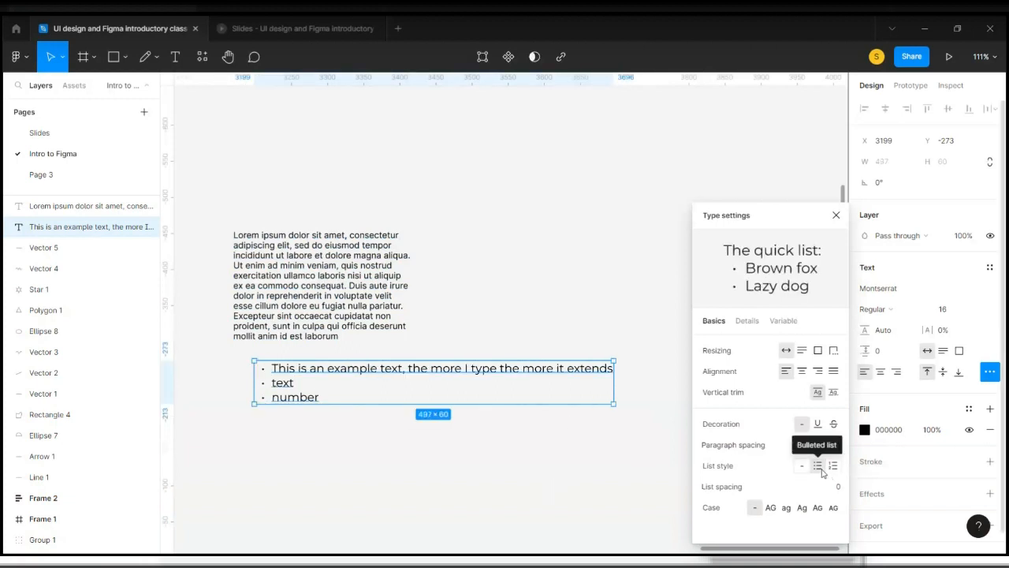
{"action": "left_click", "coordinate": [833, 466]}
{"action": "left_click", "coordinate": [819, 467]}
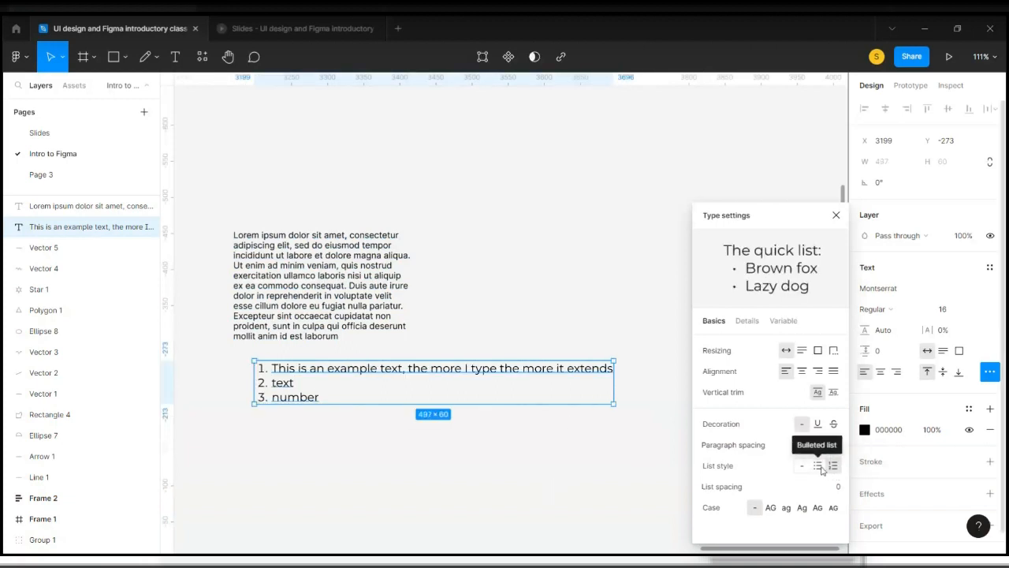
{"action": "left_click", "coordinate": [833, 465]}
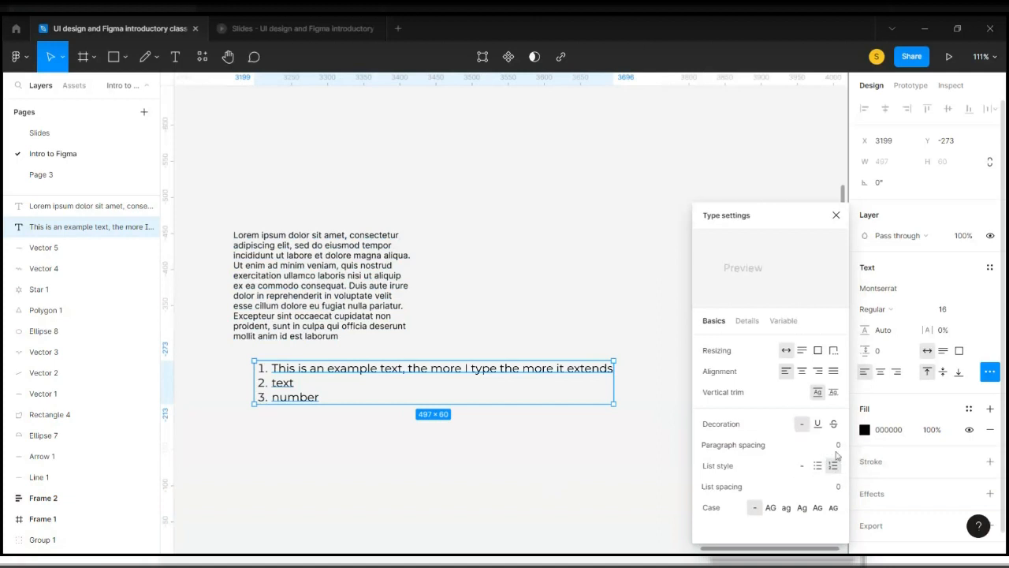
Try a larger list spacing on the numbered text, and bring the spacing back to 0
{"action": "left_click", "coordinate": [827, 493]}
{"action": "type", "text": "1"}
{"action": "key", "text": "Up"}
{"action": "key", "text": "Up"}
{"action": "key", "text": "Up"}
{"action": "key", "text": "Up"}
{"action": "key", "text": "Up"}
{"action": "key", "text": "Up"}
{"action": "key", "text": "Up"}
{"action": "key", "text": "Up"}
{"action": "key", "text": "Up"}
{"action": "key", "text": "shift+Down"}
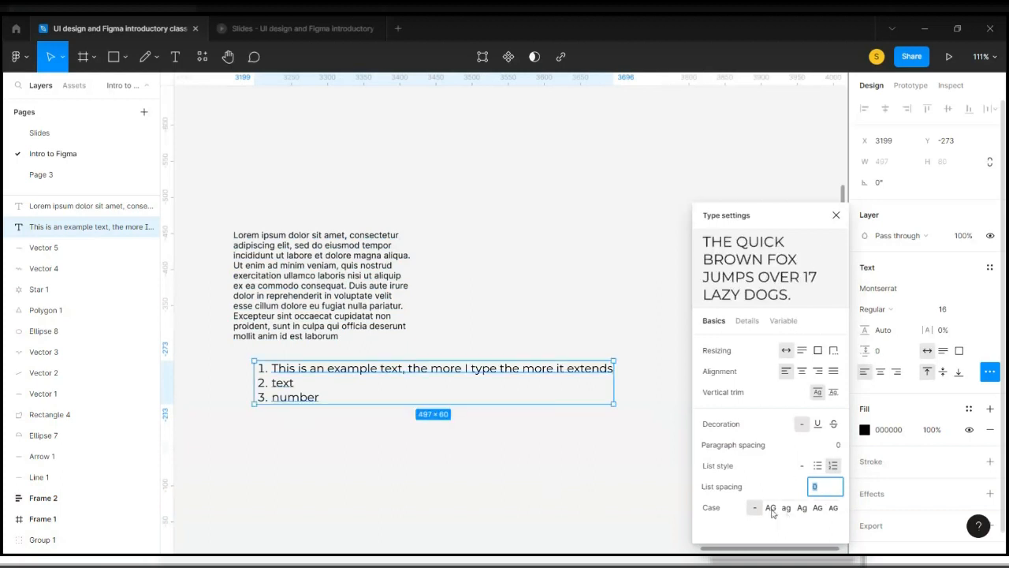
Try the small caps, uppercase and forced small caps options on the numbered text, and undo the case changes
{"action": "left_click", "coordinate": [817, 515]}
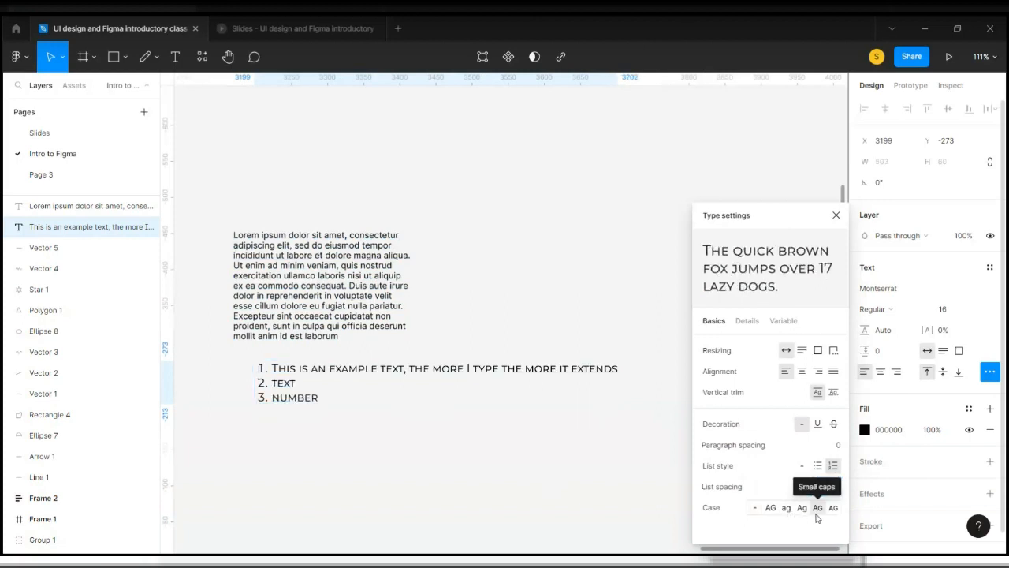
{"action": "scroll", "coordinate": [412, 384], "scroll_direction": "up", "scroll_amount": 5}
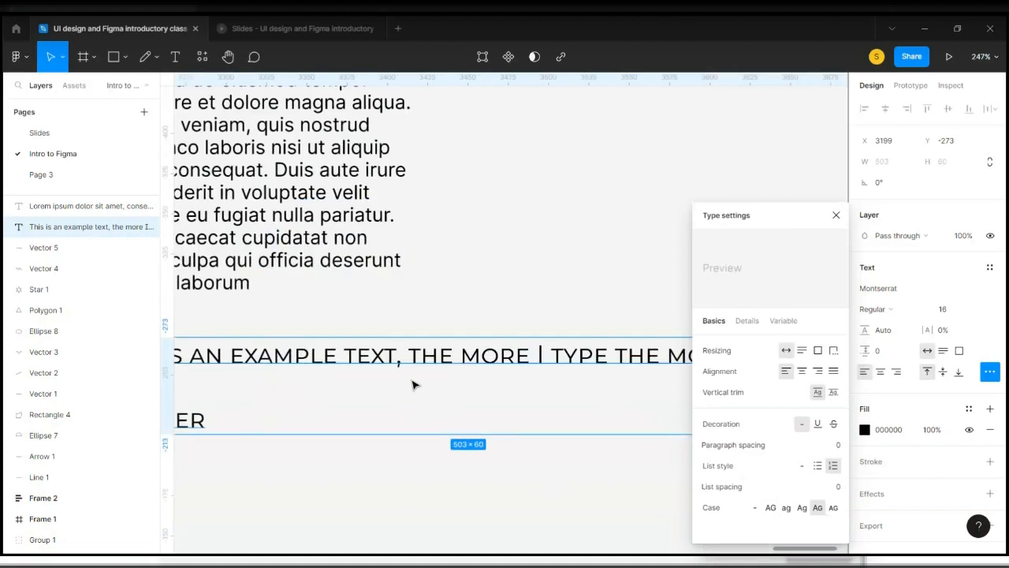
{"action": "left_click", "coordinate": [770, 507]}
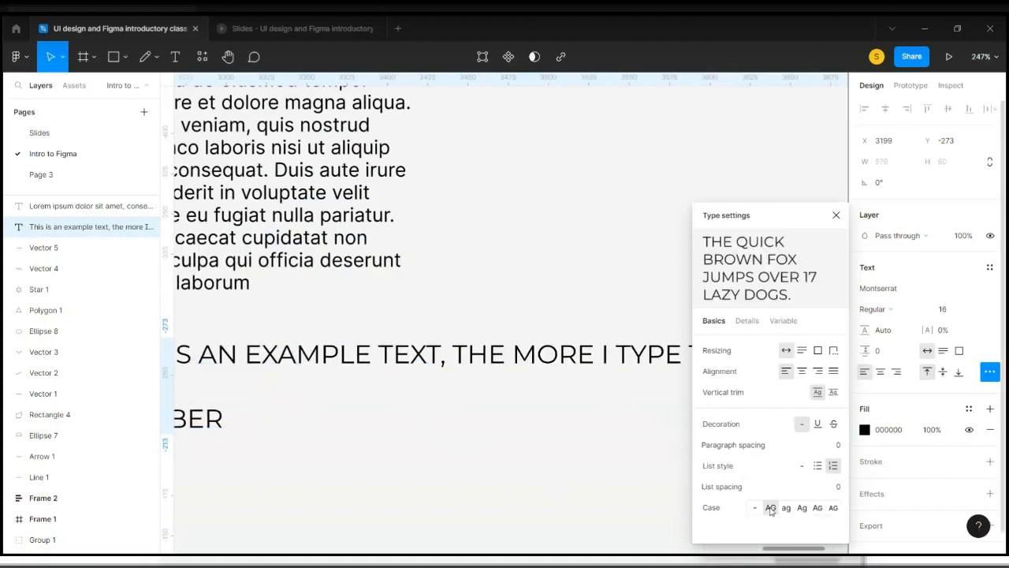
{"action": "left_click", "coordinate": [817, 508]}
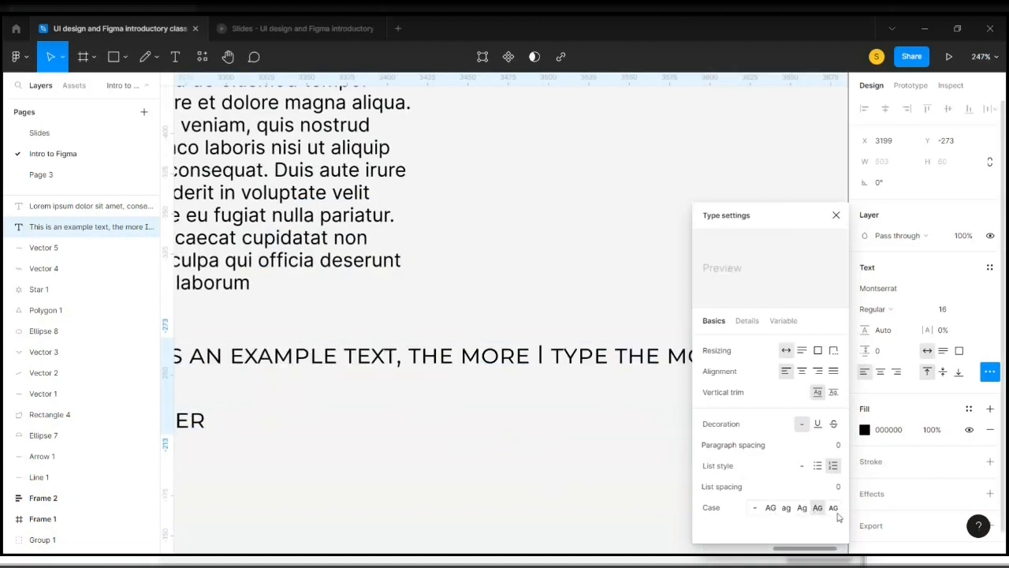
{"action": "left_click", "coordinate": [833, 508]}
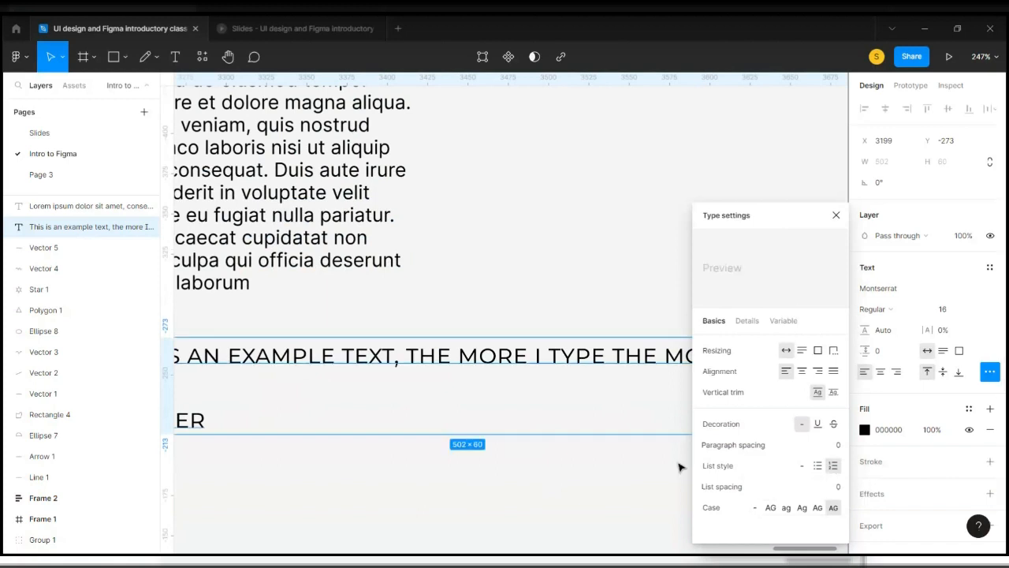
{"action": "scroll", "coordinate": [680, 467], "scroll_direction": "left", "scroll_amount": 6}
{"action": "left_click", "coordinate": [771, 507]}
{"action": "key", "text": "ctrl+z"}
{"action": "key", "text": "ctrl+z"}
{"action": "key", "text": "ctrl+z"}
{"action": "key", "text": "ctrl+z"}
{"action": "key", "text": "ctrl+z"}
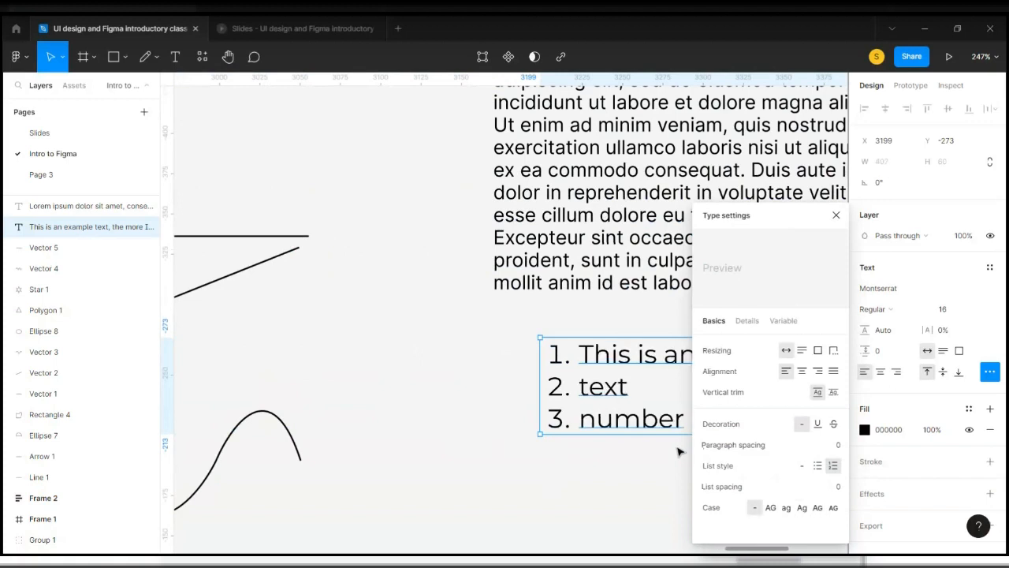
Close the type settings and deselect the numbered text
{"action": "scroll", "coordinate": [680, 451], "scroll_direction": "down", "scroll_amount": 4}
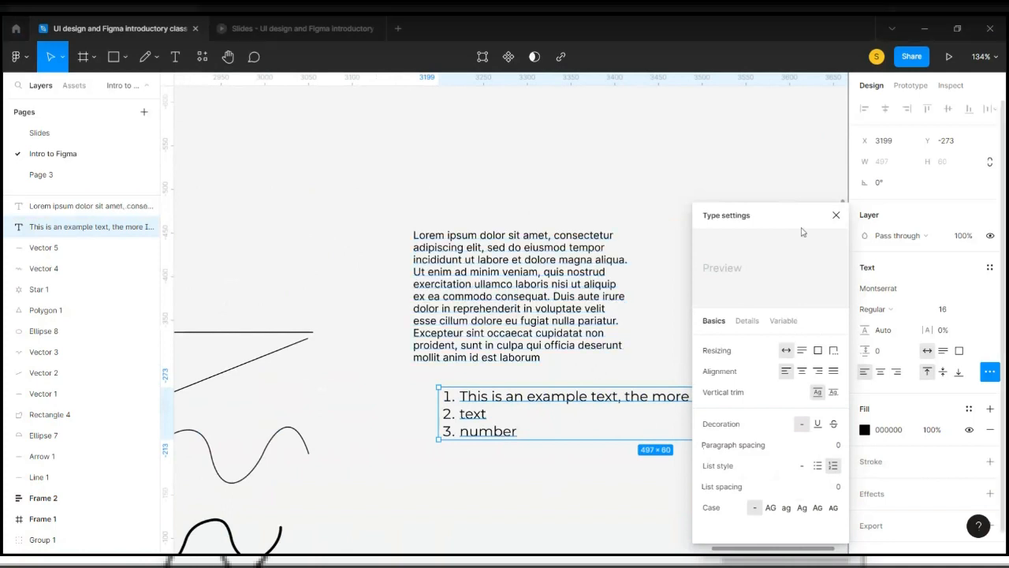
{"action": "left_click", "coordinate": [836, 215]}
{"action": "left_click", "coordinate": [636, 354]}
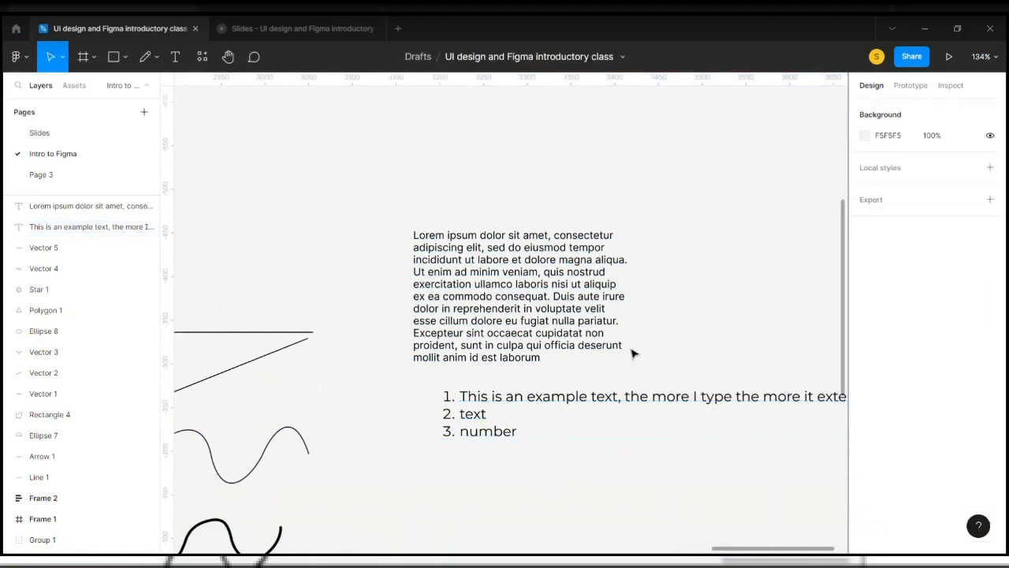
Place a 100 × 100 ellipse below the numbered text and move it to about X 3205, Y -136
{"action": "scroll", "coordinate": [636, 353], "scroll_direction": "down", "scroll_amount": 2}
{"action": "scroll", "coordinate": [635, 354], "scroll_direction": "down", "scroll_amount": 4}
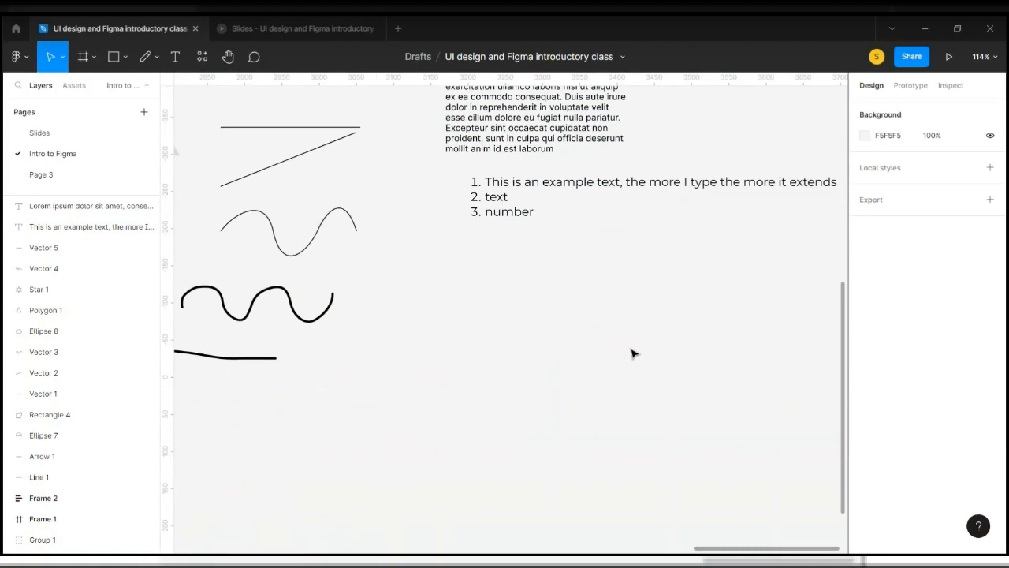
{"action": "key", "text": "o"}
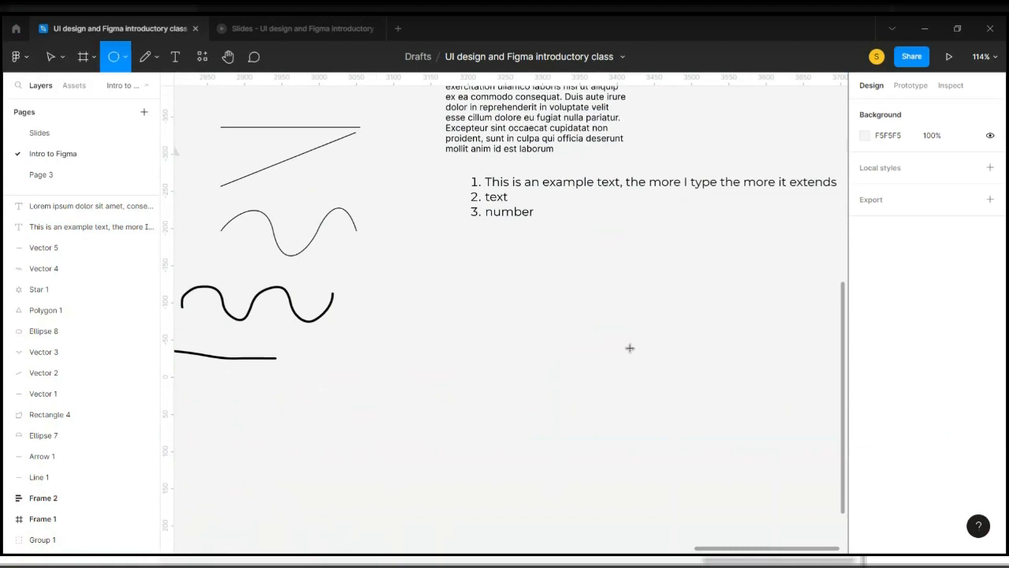
{"action": "left_click", "coordinate": [516, 333]}
{"action": "scroll", "coordinate": [519, 338], "scroll_direction": "up", "scroll_amount": 3}
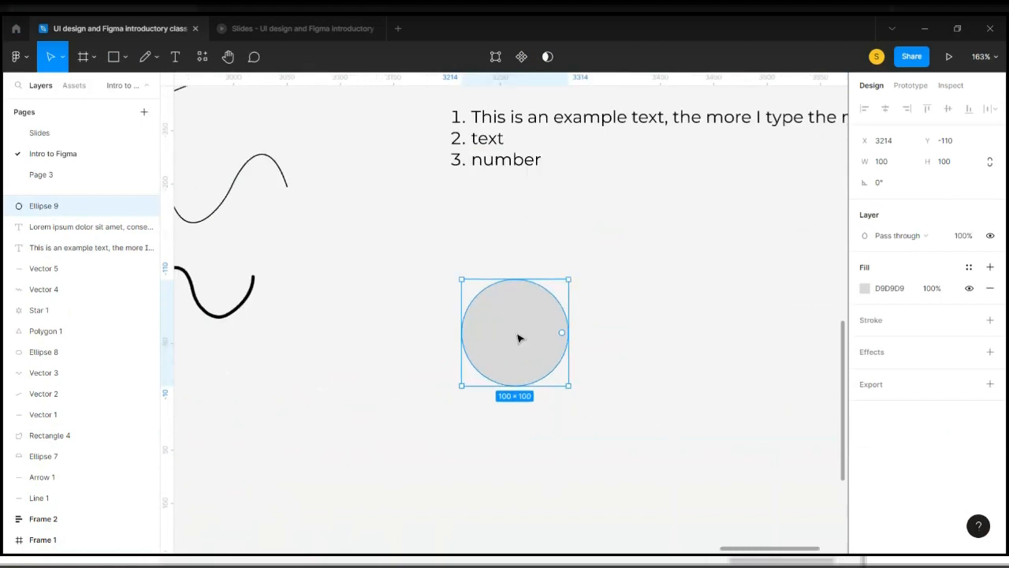
{"action": "scroll", "coordinate": [519, 337], "scroll_direction": "up", "scroll_amount": 3}
{"action": "scroll", "coordinate": [505, 319], "scroll_direction": "up", "scroll_amount": 3}
{"action": "left_click_drag", "start_coordinate": [505, 321], "coordinate": [484, 260]}
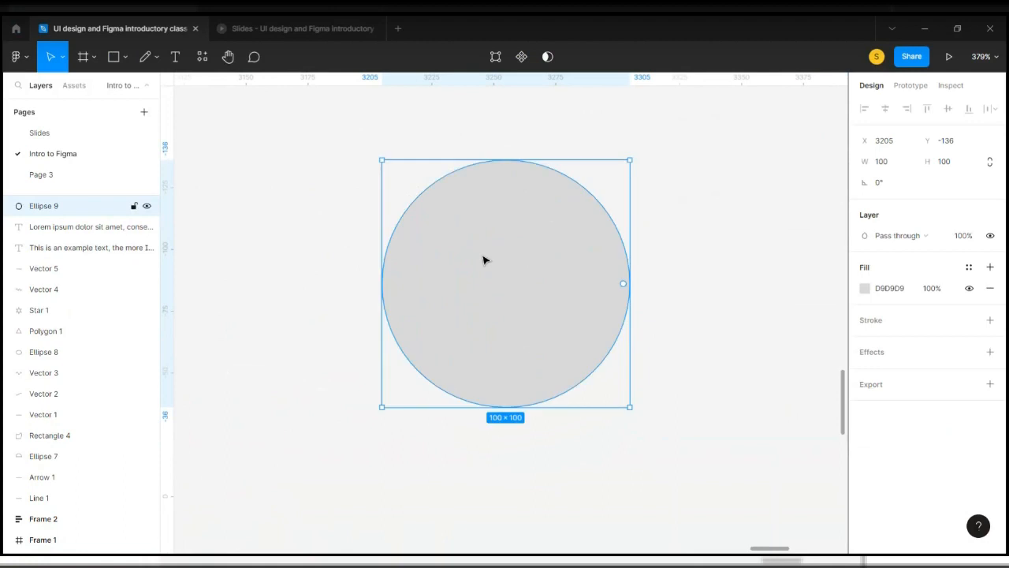
Open the ellipse's fill colour and try several hues and shades, ending on the bright blue 0811F4
{"action": "left_click", "coordinate": [865, 288]}
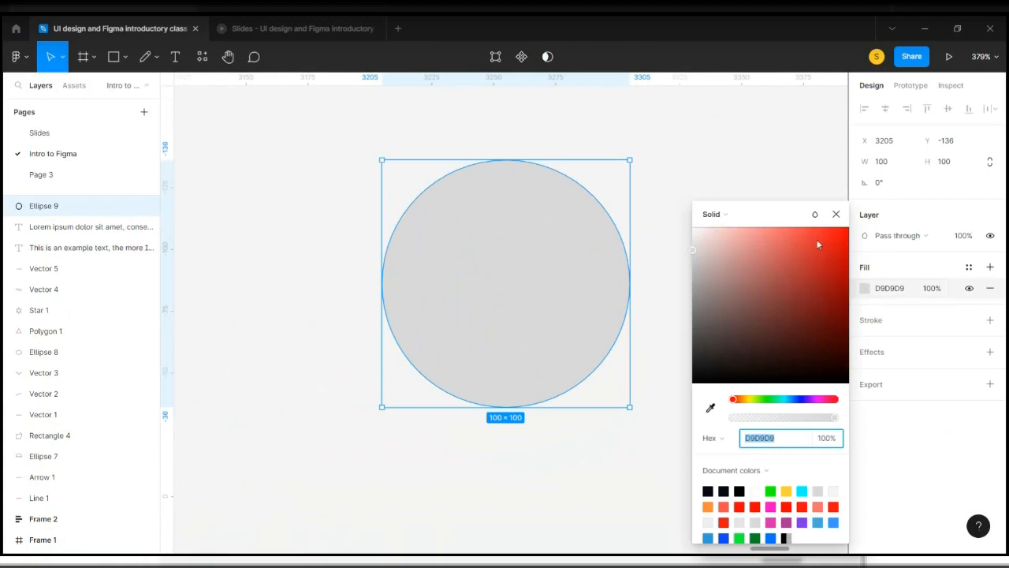
{"action": "mouse_move", "coordinate": [818, 268]}
{"action": "left_mouse_down"}
{"action": "mouse_move", "coordinate": [843, 227]}
{"action": "mouse_move", "coordinate": [790, 252]}
{"action": "mouse_move", "coordinate": [806, 295]}
{"action": "mouse_move", "coordinate": [842, 229]}
{"action": "mouse_move", "coordinate": [825, 253]}
{"action": "left_mouse_up"}
{"action": "left_click", "coordinate": [812, 281]}
{"action": "left_click", "coordinate": [749, 399]}
{"action": "left_click", "coordinate": [774, 400]}
{"action": "left_click", "coordinate": [801, 400]}
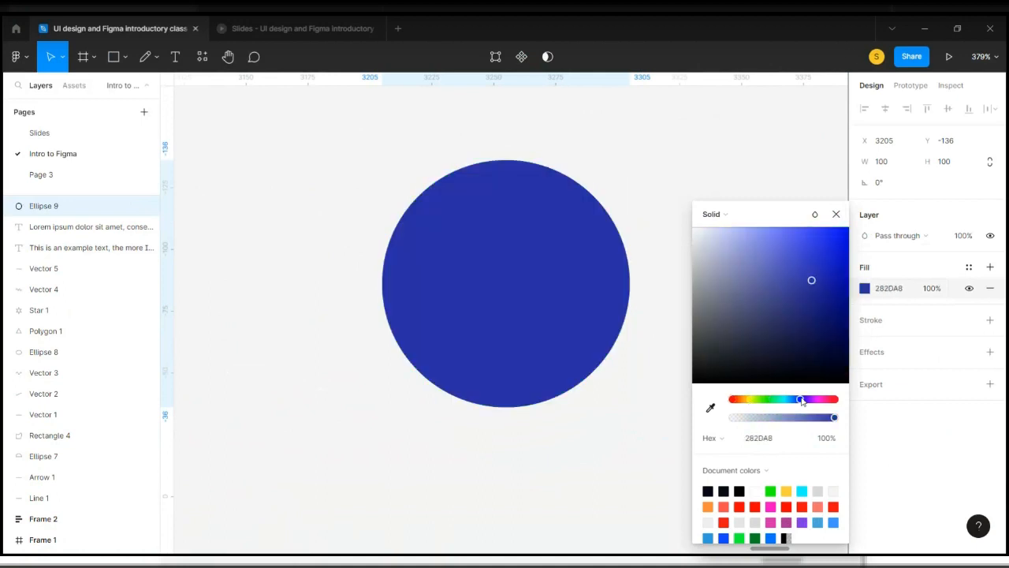
{"action": "left_click", "coordinate": [845, 235]}
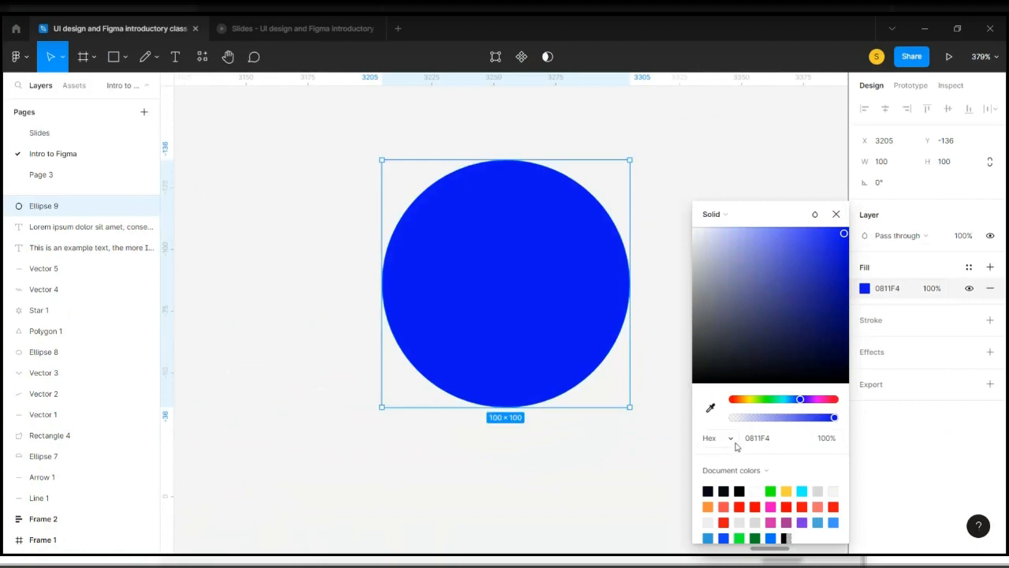
Set the ellipse's fill to the hex colour F4EFFF
{"action": "left_click", "coordinate": [767, 445]}
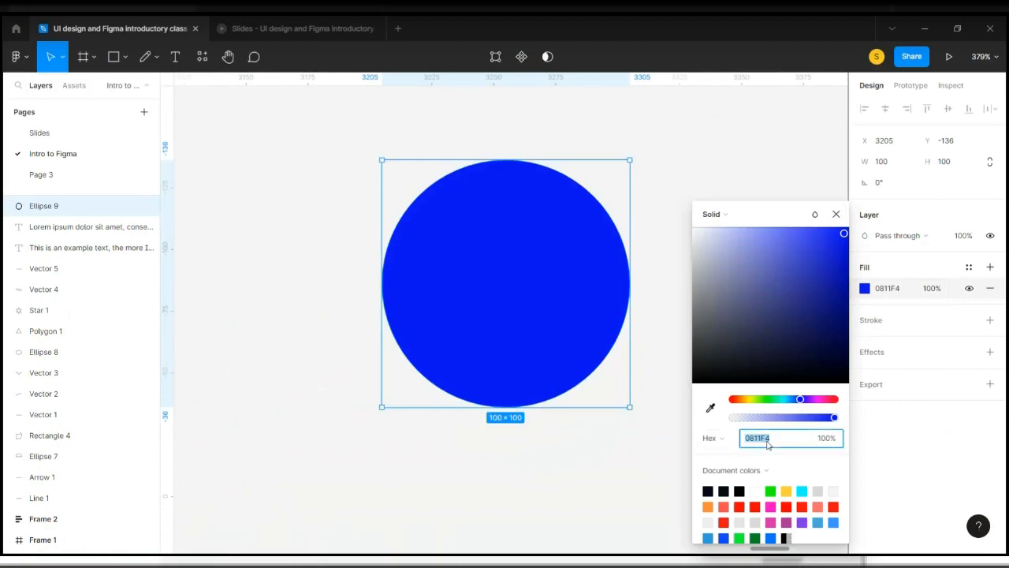
{"action": "type", "text": "f4efff"}
{"action": "key", "text": "Return"}
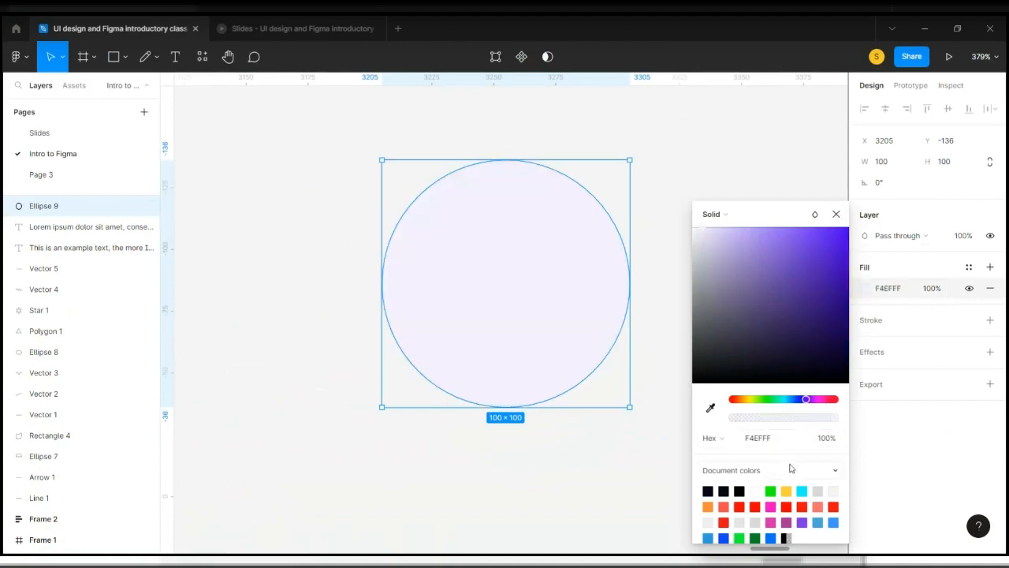
Set the ellipse's fill to the hex colour 008000
{"action": "left_click", "coordinate": [786, 448]}
{"action": "type", "text": "008000"}
{"action": "key", "text": "Return"}
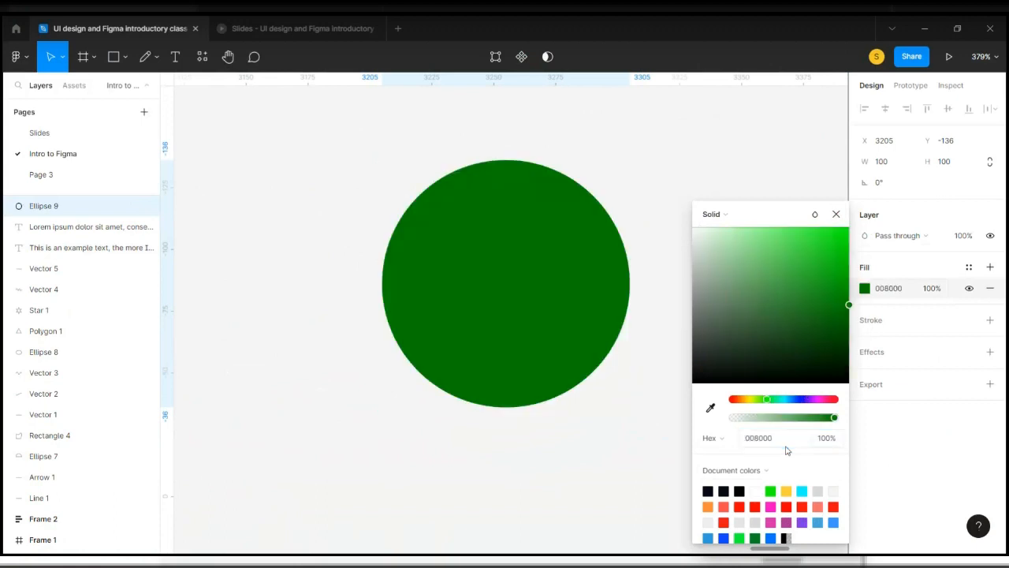
Switch the fill's colour format to RGB and set the red value to 56
{"action": "left_click", "coordinate": [720, 446]}
{"action": "left_click", "coordinate": [722, 454]}
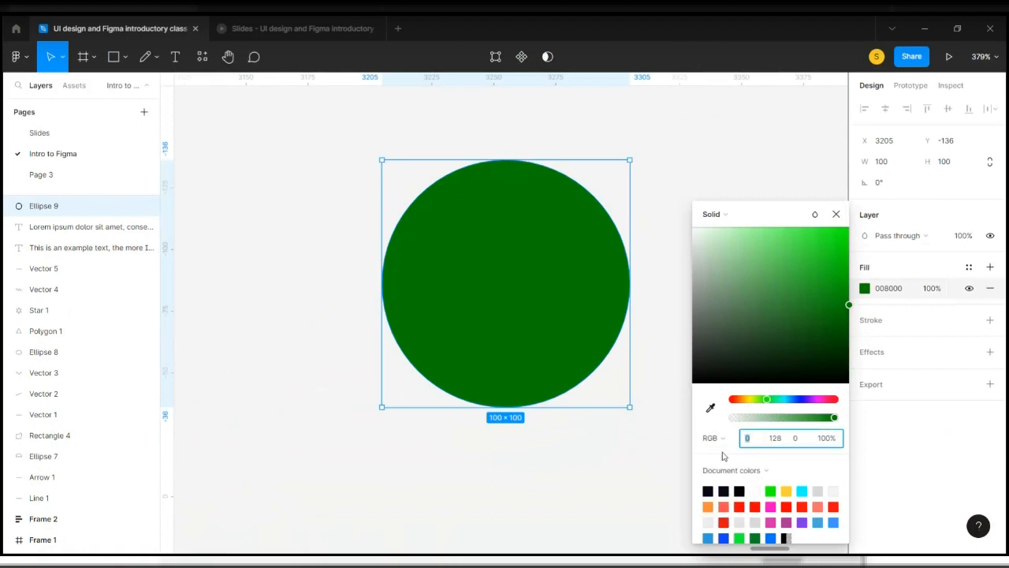
{"action": "type", "text": "56"}
{"action": "key", "text": "Return"}
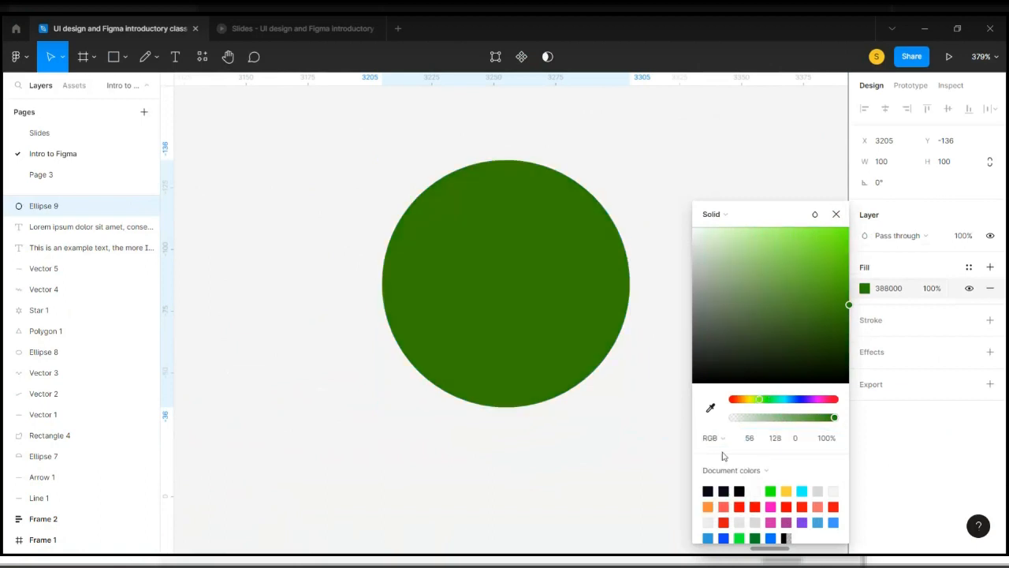
Set the green value of the ellipse's RGB fill to 255
{"action": "left_click", "coordinate": [775, 437]}
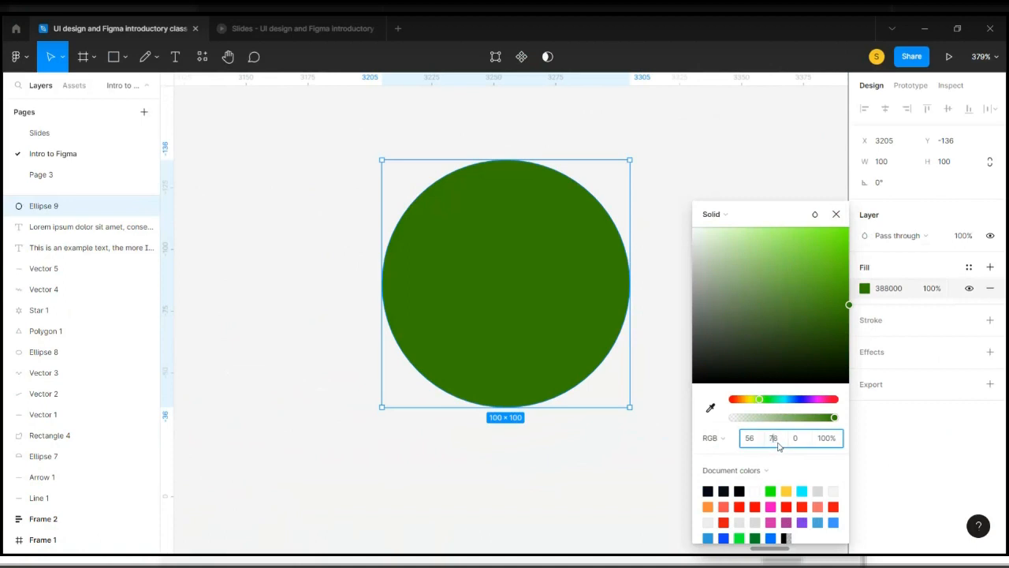
{"action": "type", "text": "255"}
{"action": "key", "text": "Return"}
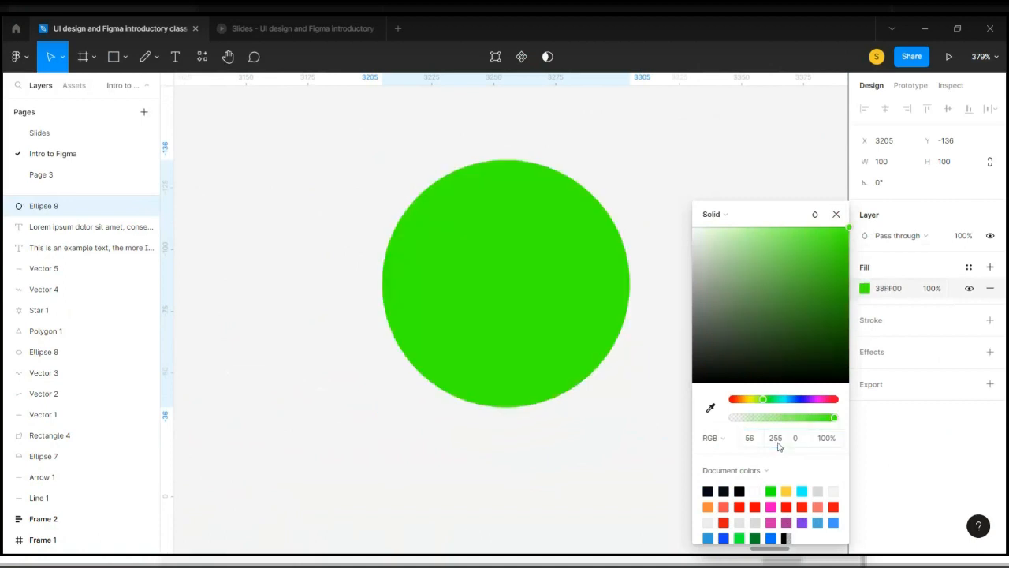
Switch the fill's colour format through CSS, HSL and HSB, ending back on HSL
{"action": "left_click", "coordinate": [721, 446]}
{"action": "left_click", "coordinate": [723, 453]}
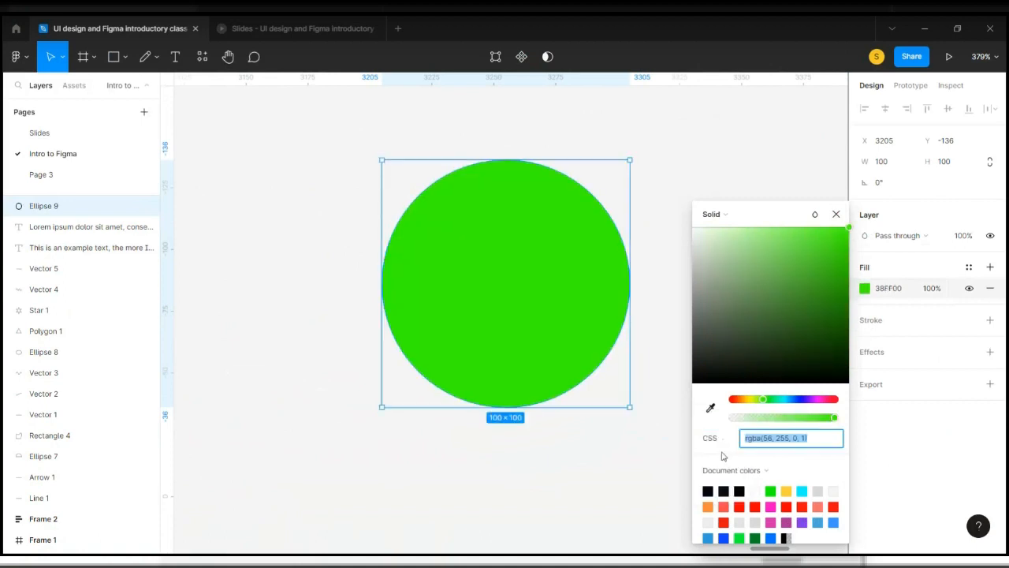
{"action": "left_click", "coordinate": [730, 439]}
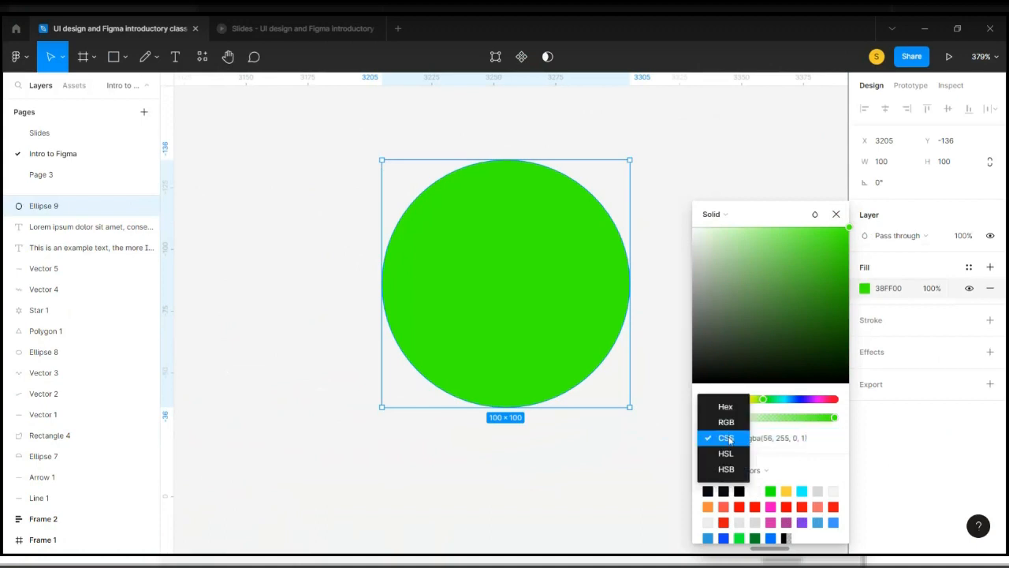
{"action": "left_click", "coordinate": [724, 454]}
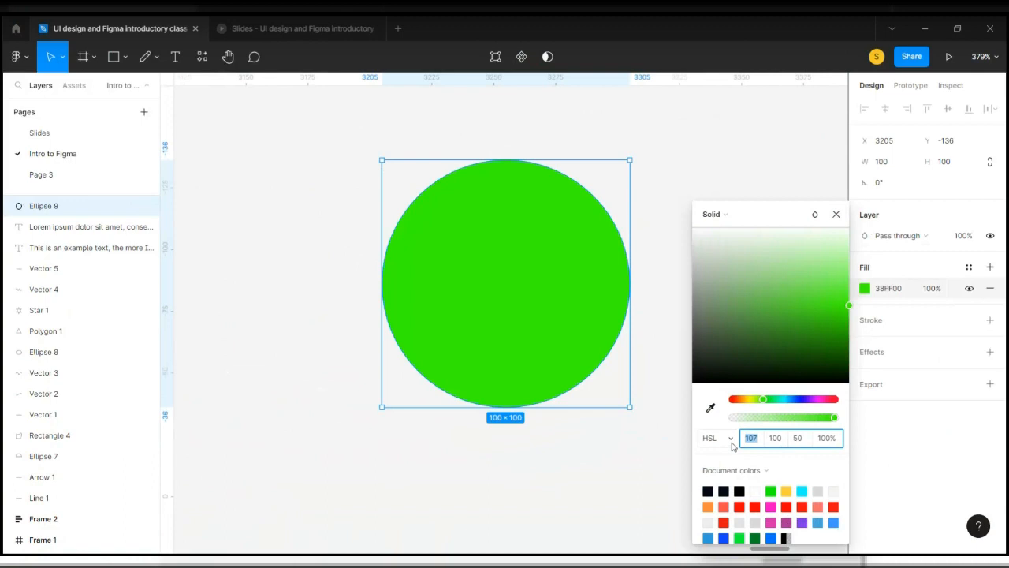
{"action": "left_click", "coordinate": [731, 440]}
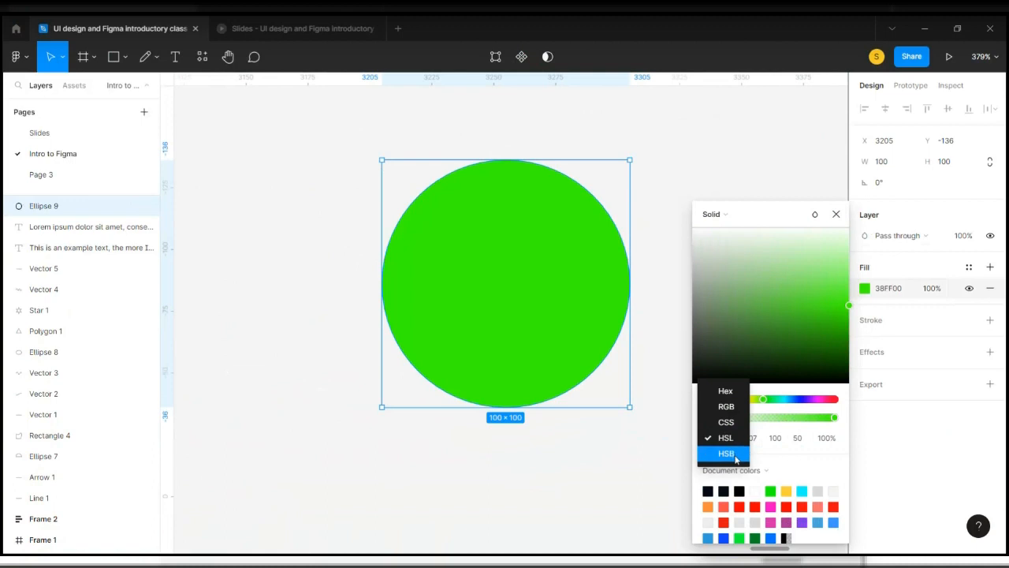
{"action": "left_click", "coordinate": [728, 452]}
{"action": "left_click", "coordinate": [733, 440]}
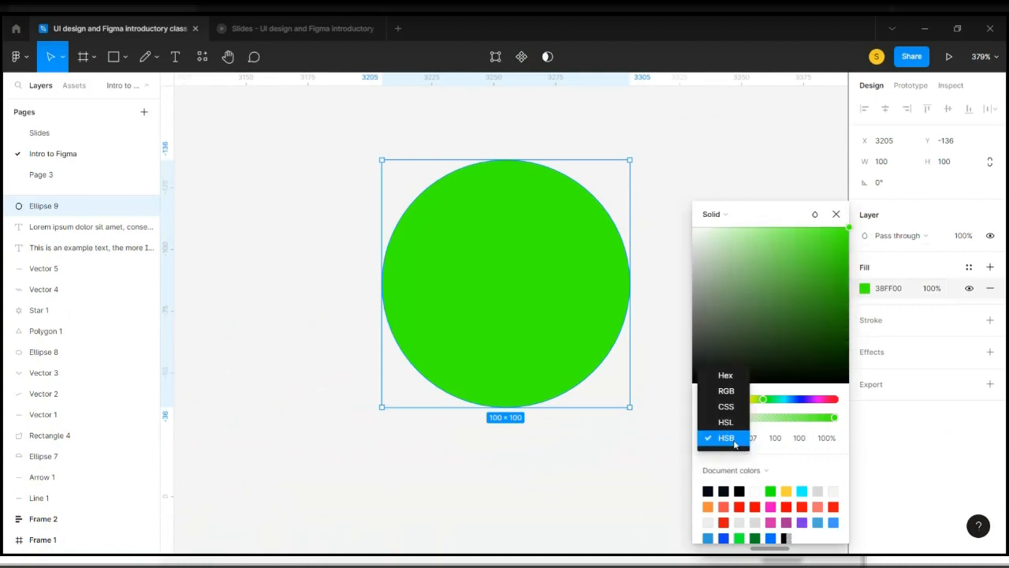
{"action": "left_click", "coordinate": [733, 425]}
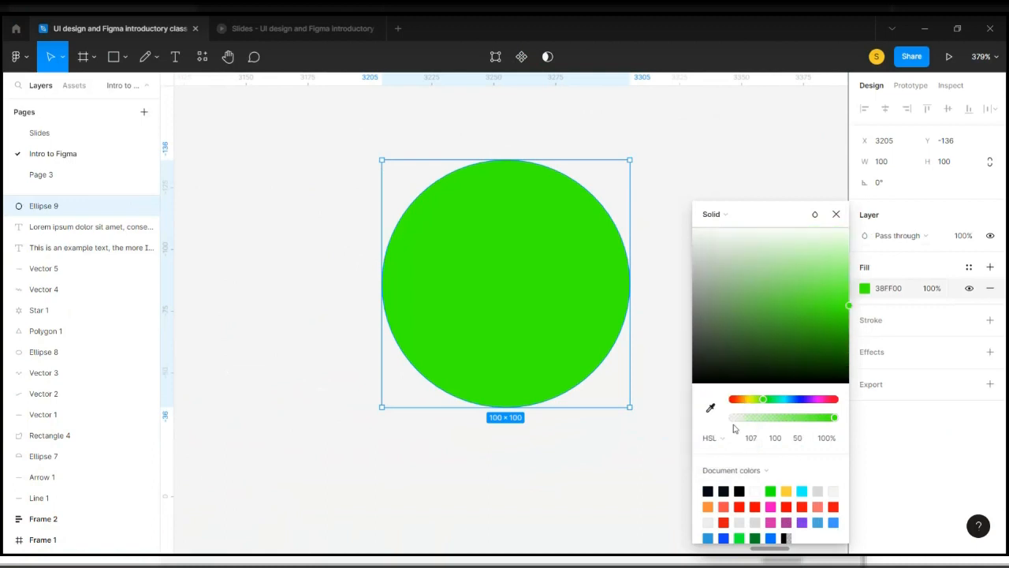
Reopen the ellipse's fill colour, pick the light green BBF7AA and switch the colour format to Hex
{"action": "left_click", "coordinate": [836, 214]}
{"action": "left_click", "coordinate": [865, 289]}
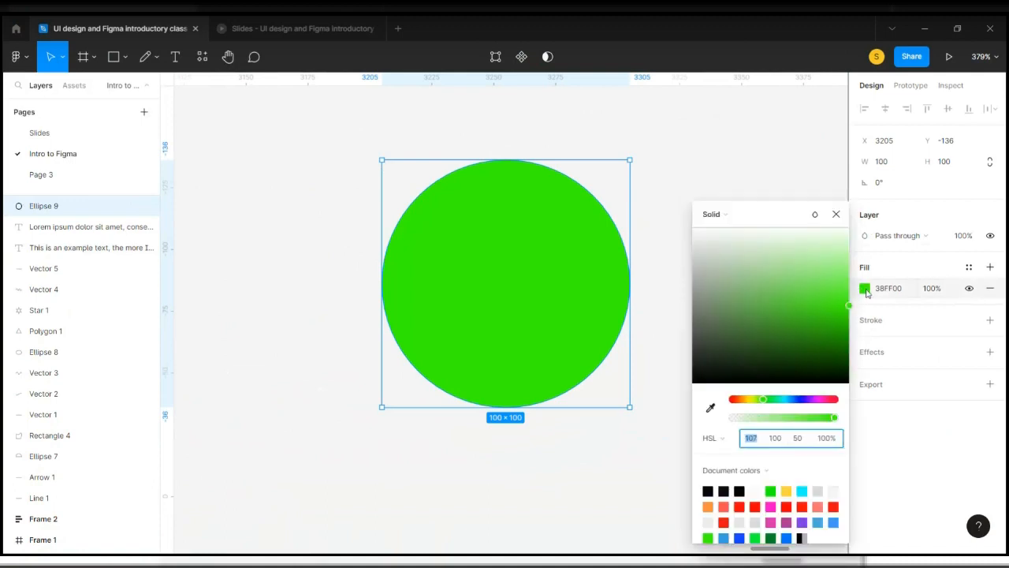
{"action": "left_click", "coordinate": [821, 263]}
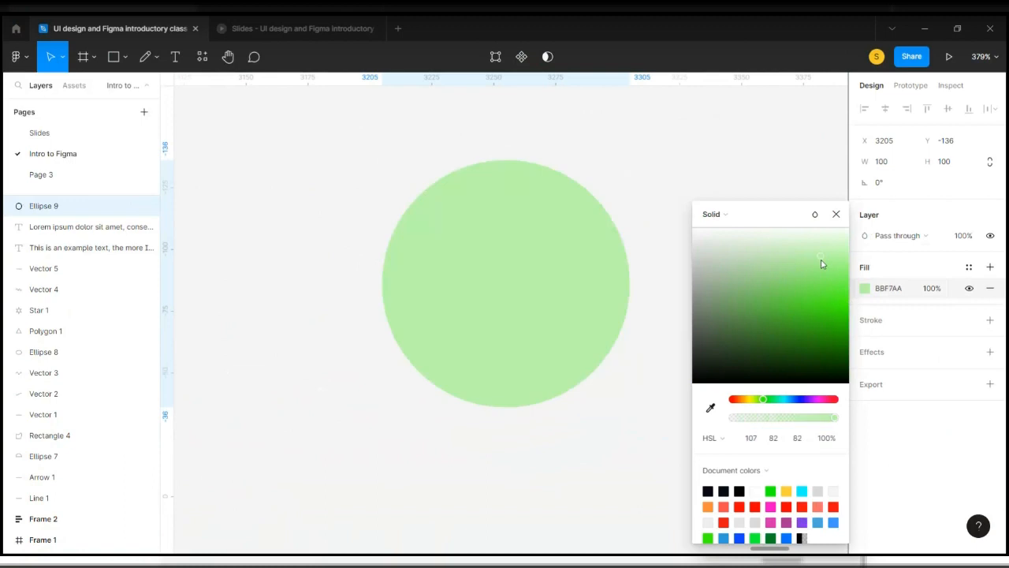
{"action": "left_click", "coordinate": [713, 438]}
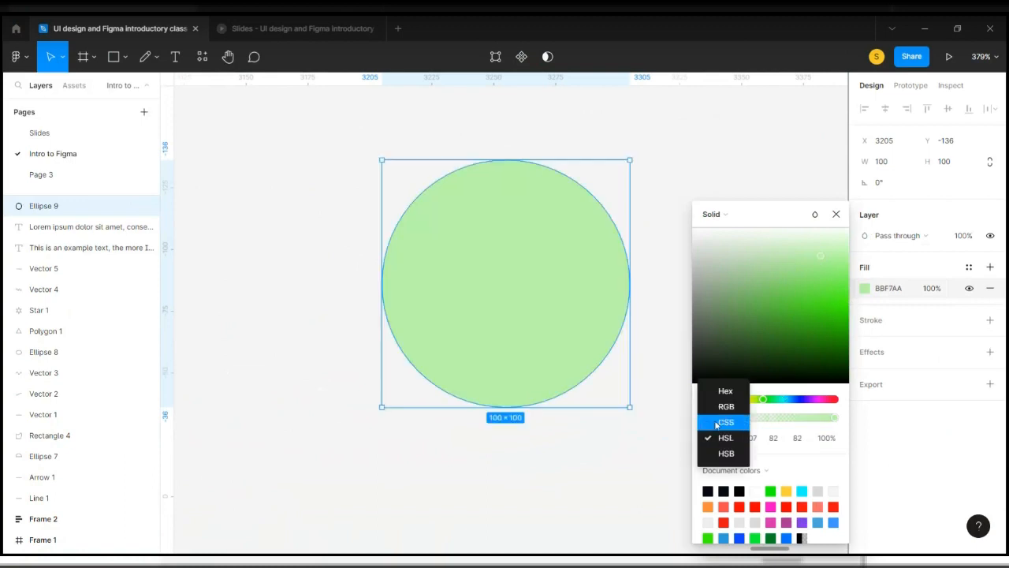
{"action": "left_click", "coordinate": [723, 391]}
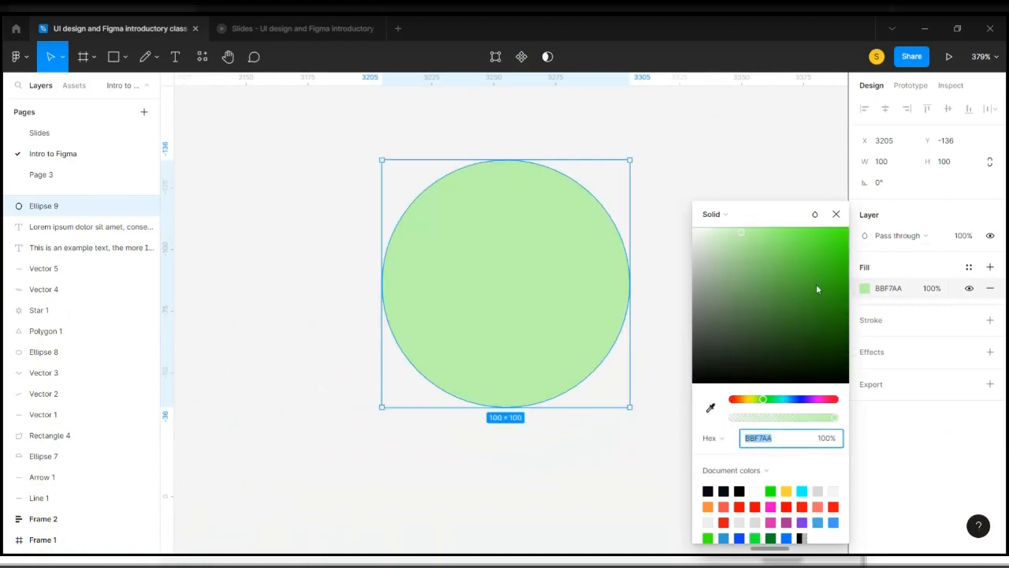
Pick darker and more saturated greens for the ellipse's fill, ending on the bright green 38FF00
{"action": "left_click", "coordinate": [827, 266]}
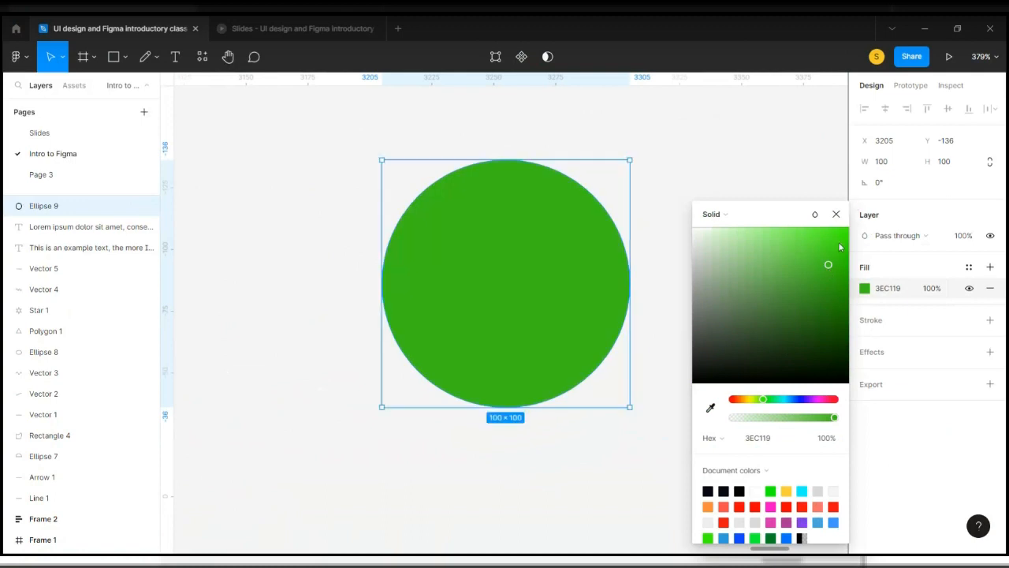
{"action": "left_click", "coordinate": [838, 234]}
{"action": "left_click_drag", "start_coordinate": [847, 226], "coordinate": [848, 233]}
Change the ellipse's fill type from Solid to Linear gradient
{"action": "left_click", "coordinate": [715, 224]}
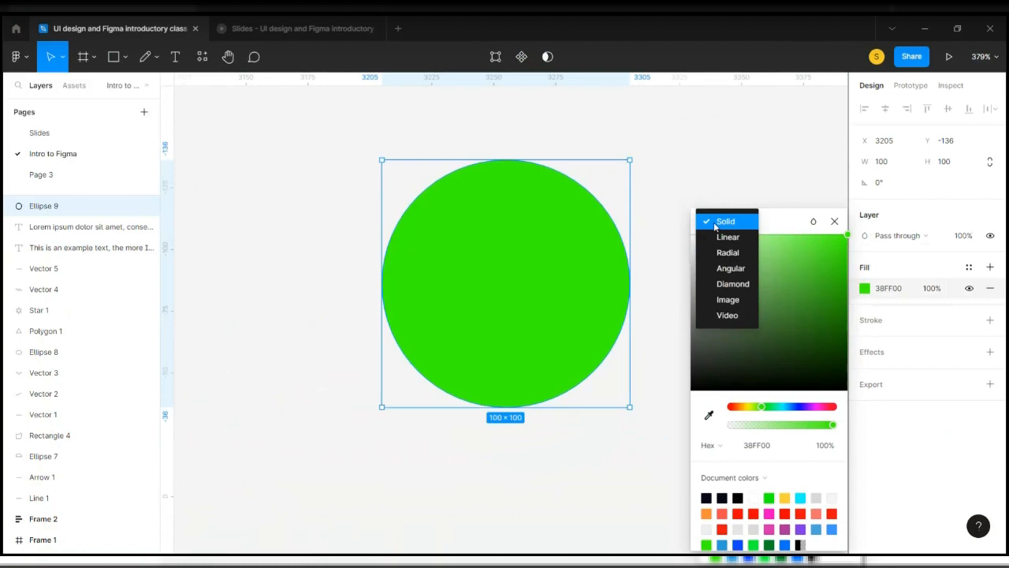
{"action": "left_click", "coordinate": [724, 238]}
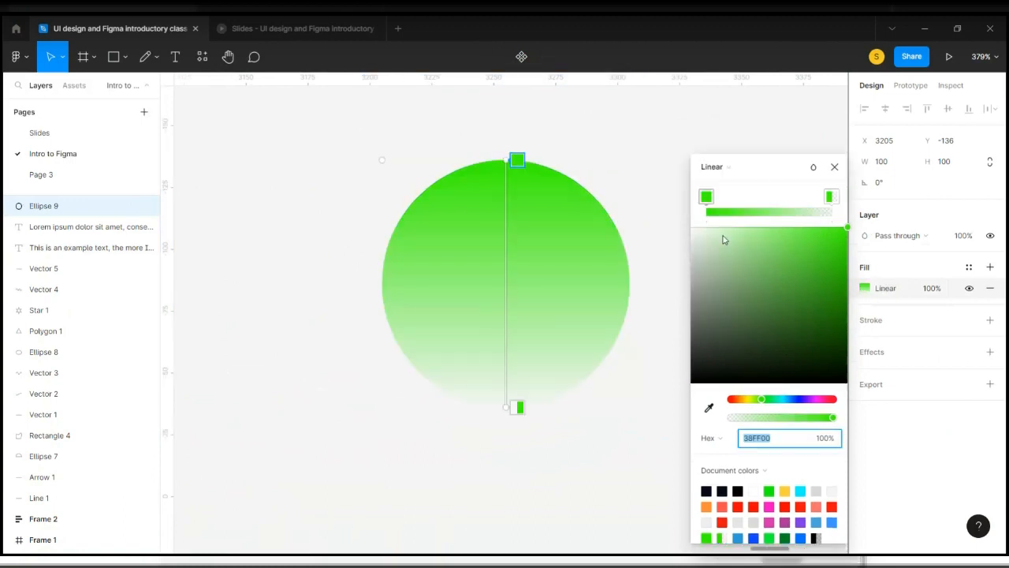
{"action": "scroll", "coordinate": [499, 158], "scroll_direction": "up", "scroll_amount": 5}
{"action": "scroll", "coordinate": [499, 158], "scroll_direction": "down", "scroll_amount": 2}
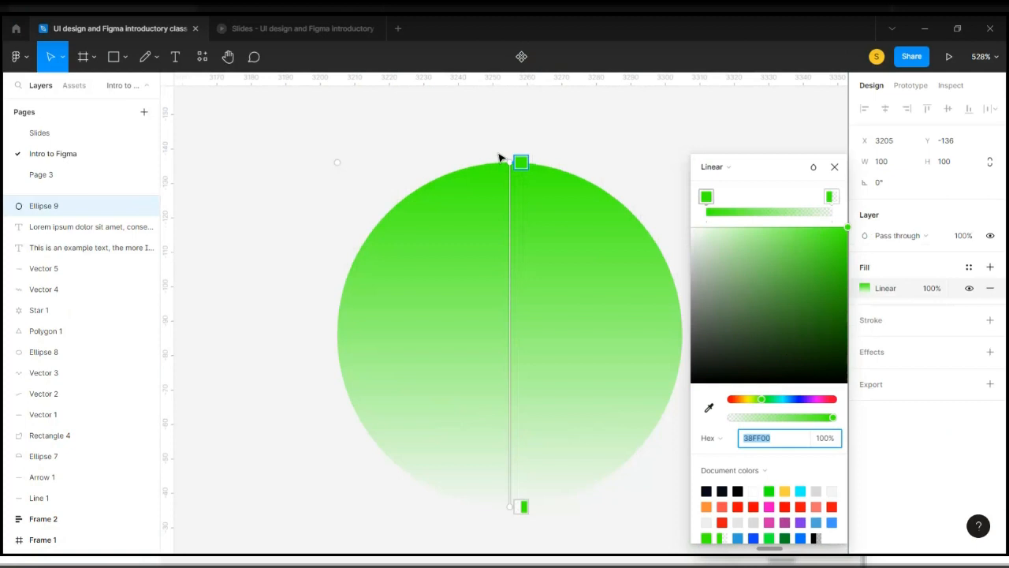
{"action": "scroll", "coordinate": [499, 159], "scroll_direction": "down", "scroll_amount": 1}
{"action": "scroll", "coordinate": [605, 135], "scroll_direction": "right", "scroll_amount": 3}
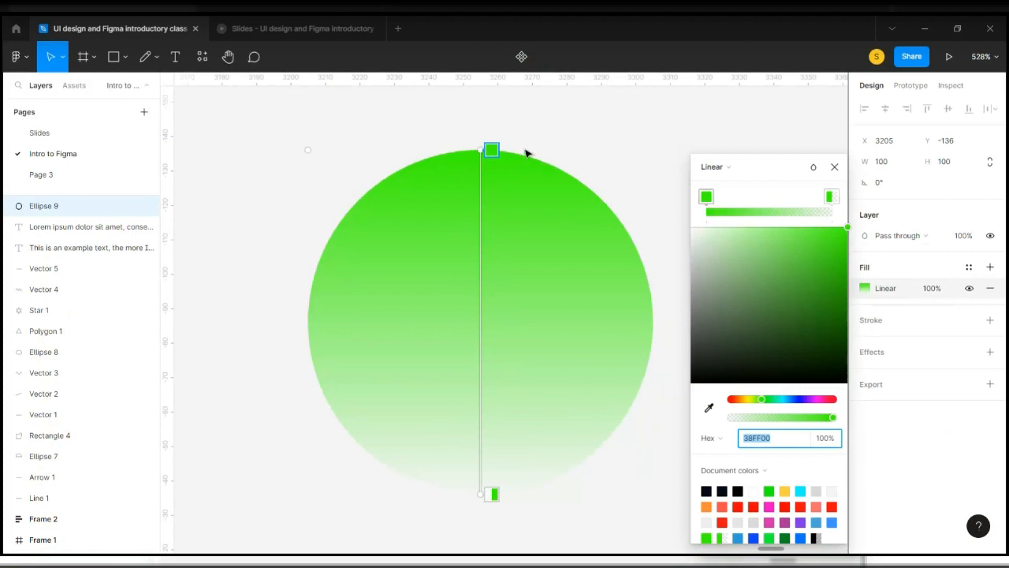
Reposition both ends of the linear gradient so it runs roughly horizontally from the ellipse's left edge to its right edge
{"action": "left_click", "coordinate": [705, 195]}
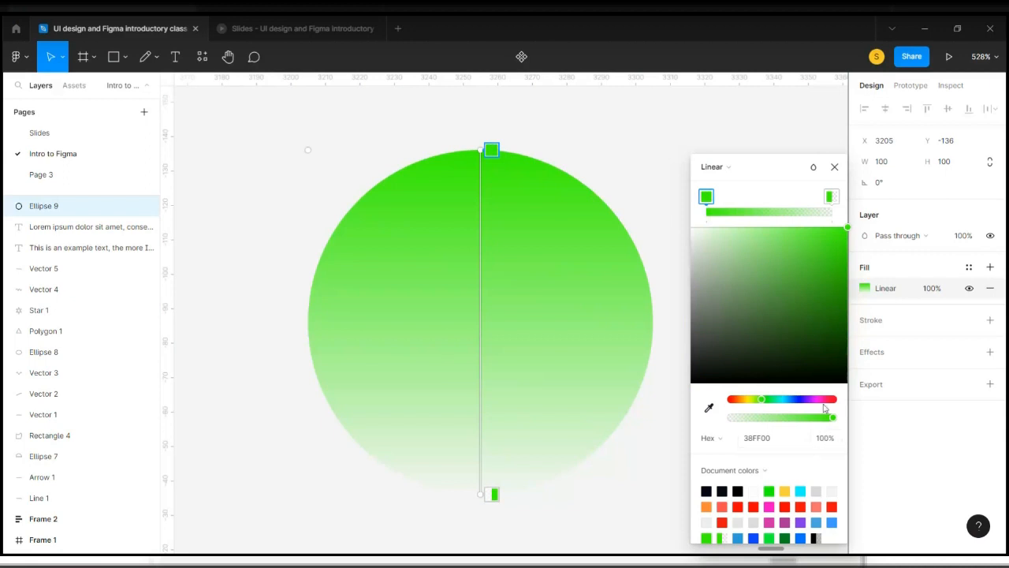
{"action": "left_click", "coordinate": [831, 195]}
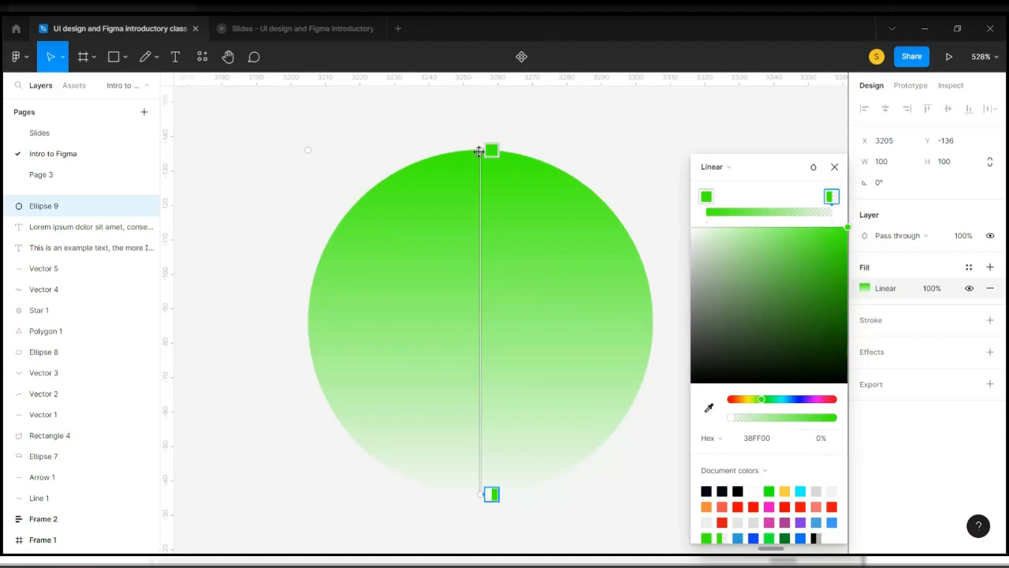
{"action": "left_click_drag", "start_coordinate": [483, 150], "coordinate": [359, 207]}
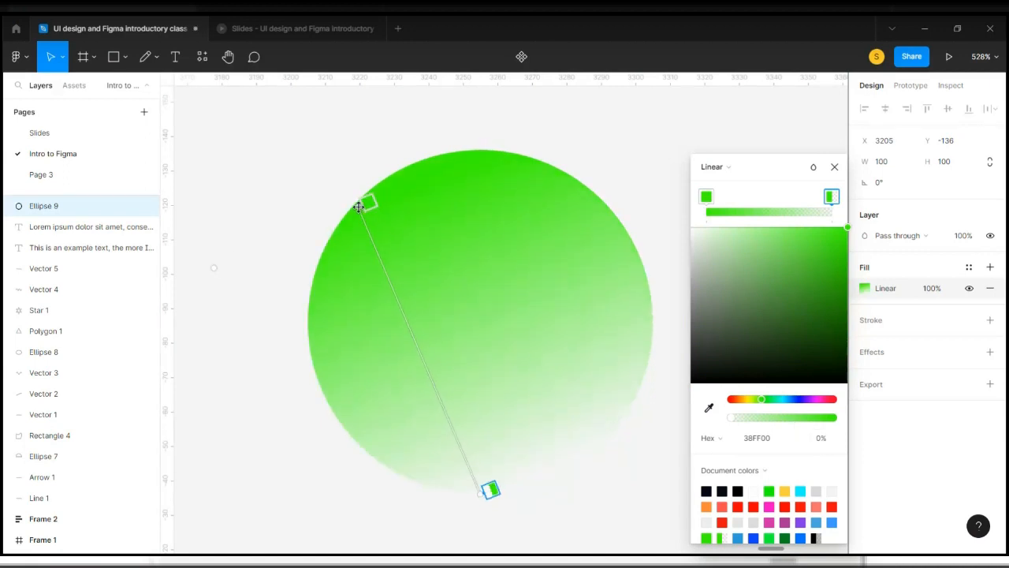
{"action": "left_click_drag", "start_coordinate": [488, 489], "coordinate": [617, 423]}
{"action": "left_click_drag", "start_coordinate": [358, 206], "coordinate": [307, 328]}
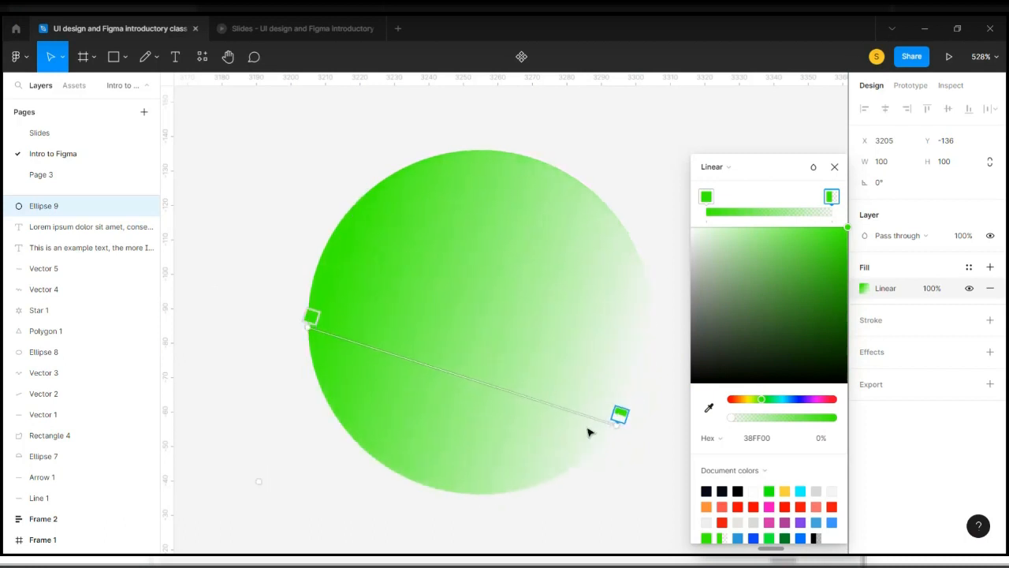
{"action": "left_click_drag", "start_coordinate": [619, 414], "coordinate": [645, 322]}
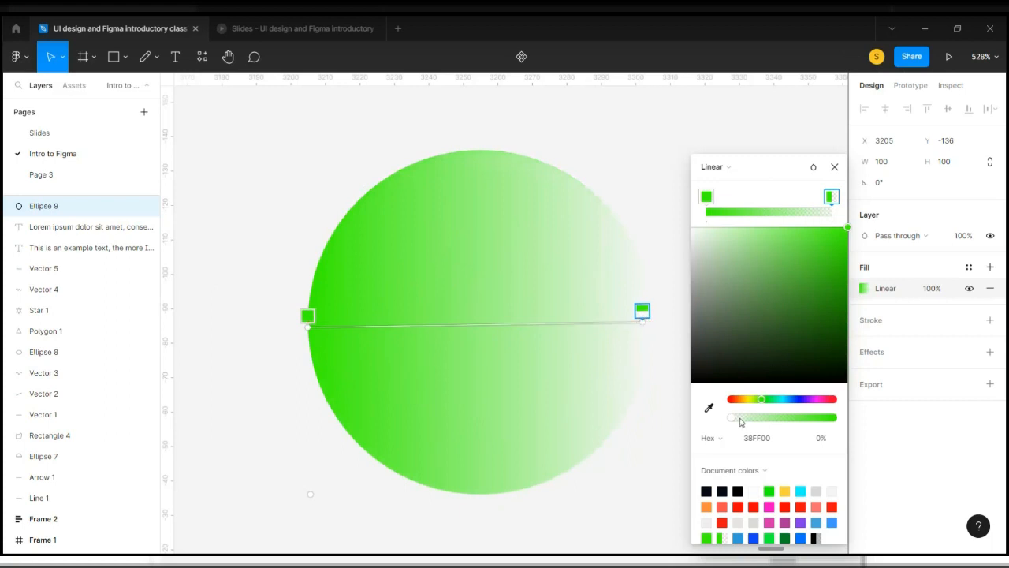
Try different opacities on the gradient's end stop and set it to blue 1400FF at 100% opacity
{"action": "left_click_drag", "start_coordinate": [740, 422], "coordinate": [845, 423]}
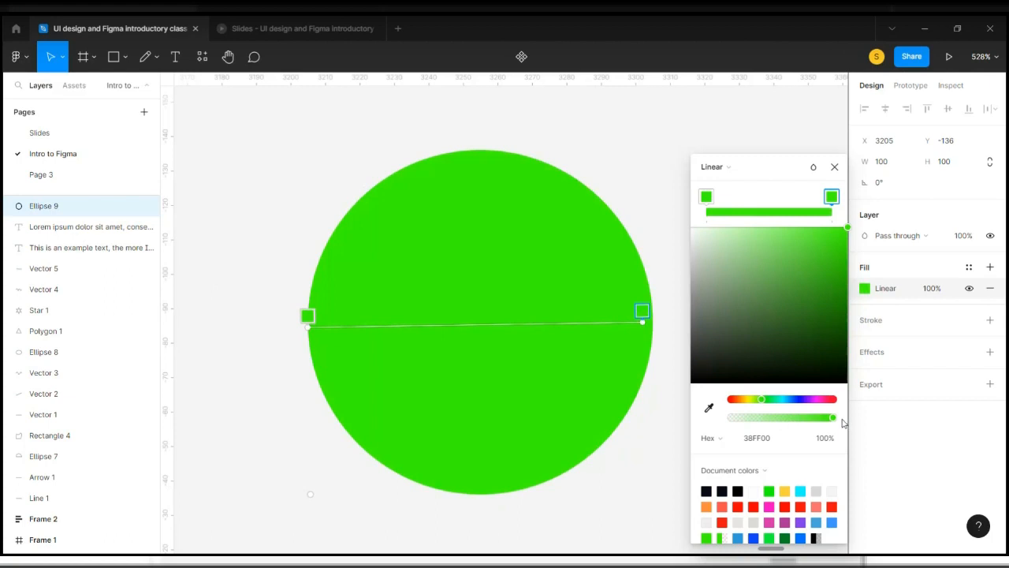
{"action": "left_click_drag", "start_coordinate": [842, 419], "coordinate": [782, 420]}
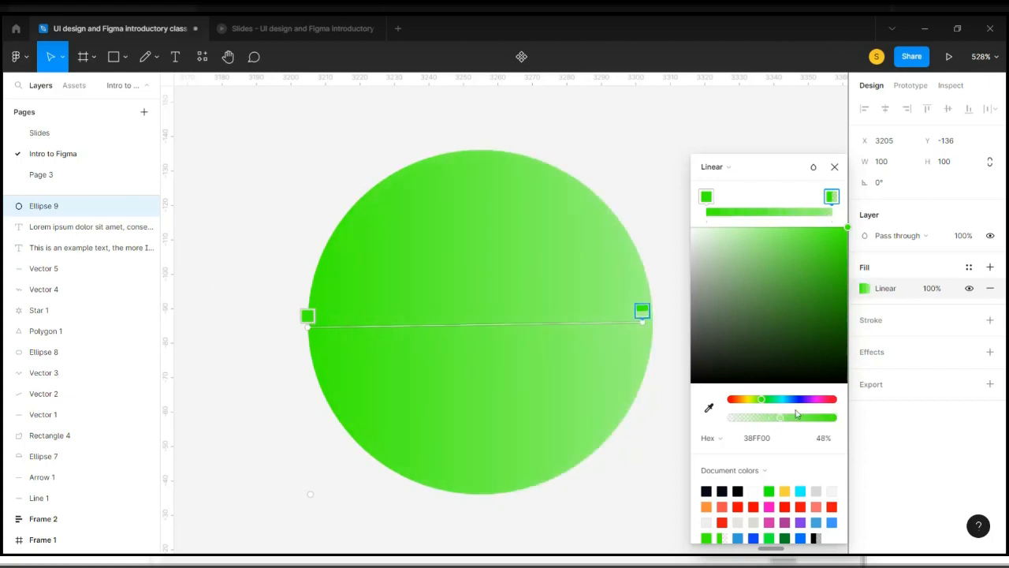
{"action": "left_click", "coordinate": [801, 400]}
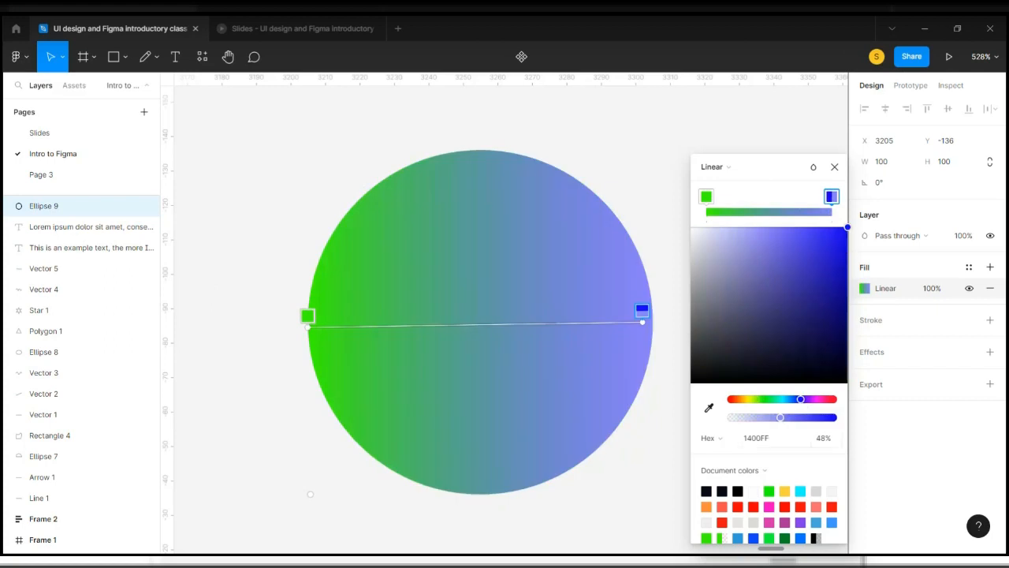
{"action": "left_click_drag", "start_coordinate": [782, 419], "coordinate": [840, 420]}
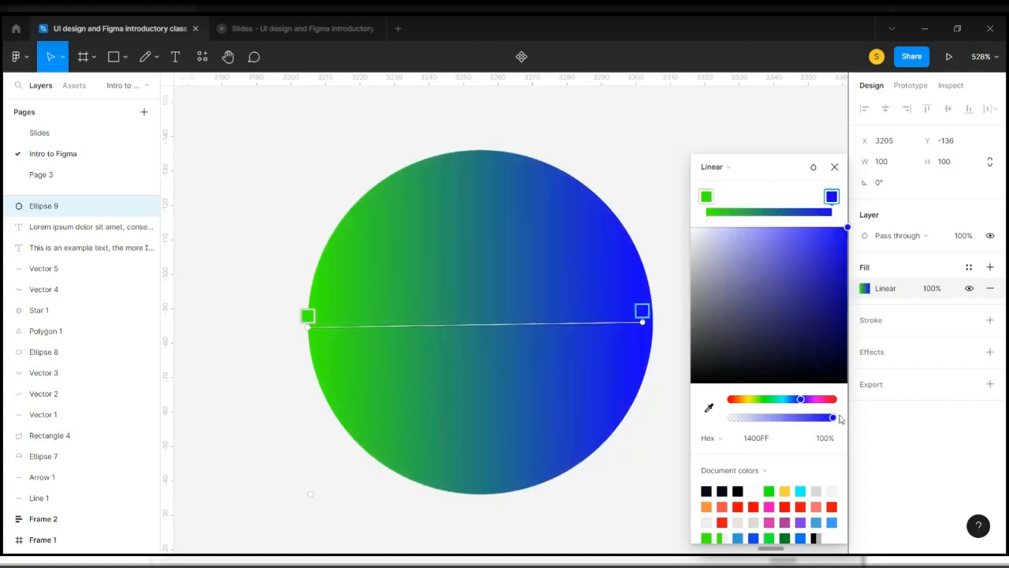
Set the gradient's start stop to red FF0000 and angle the gradient diagonally from the ellipse's upper left to its lower right
{"action": "left_click", "coordinate": [307, 316]}
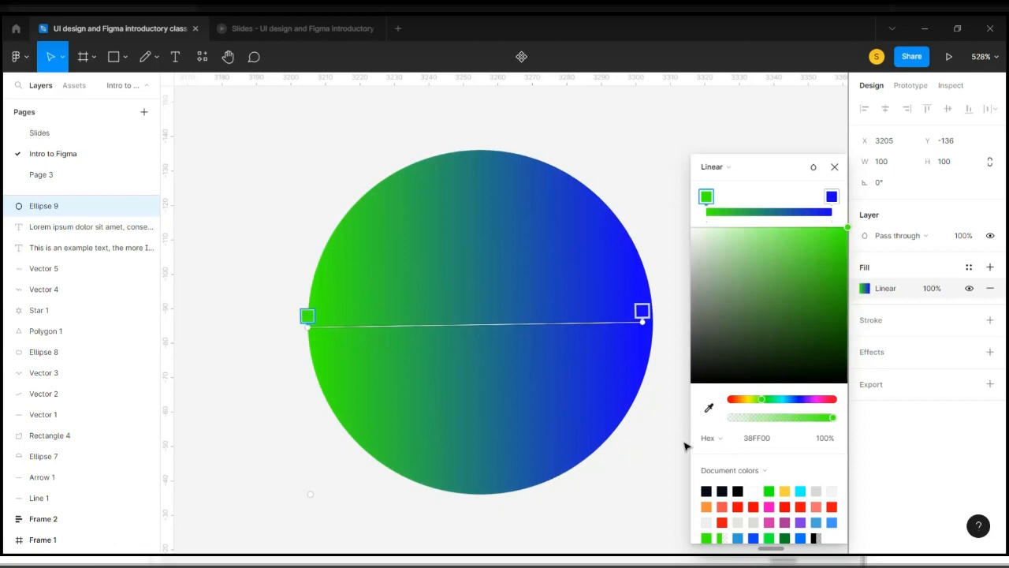
{"action": "left_click_drag", "start_coordinate": [761, 401], "coordinate": [716, 404]}
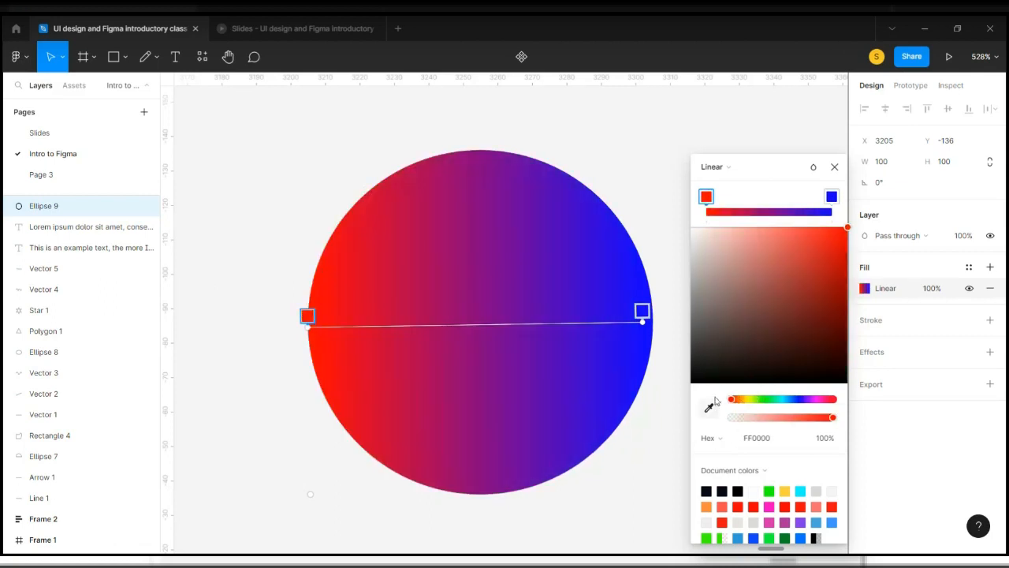
{"action": "left_click_drag", "start_coordinate": [307, 317], "coordinate": [366, 196]}
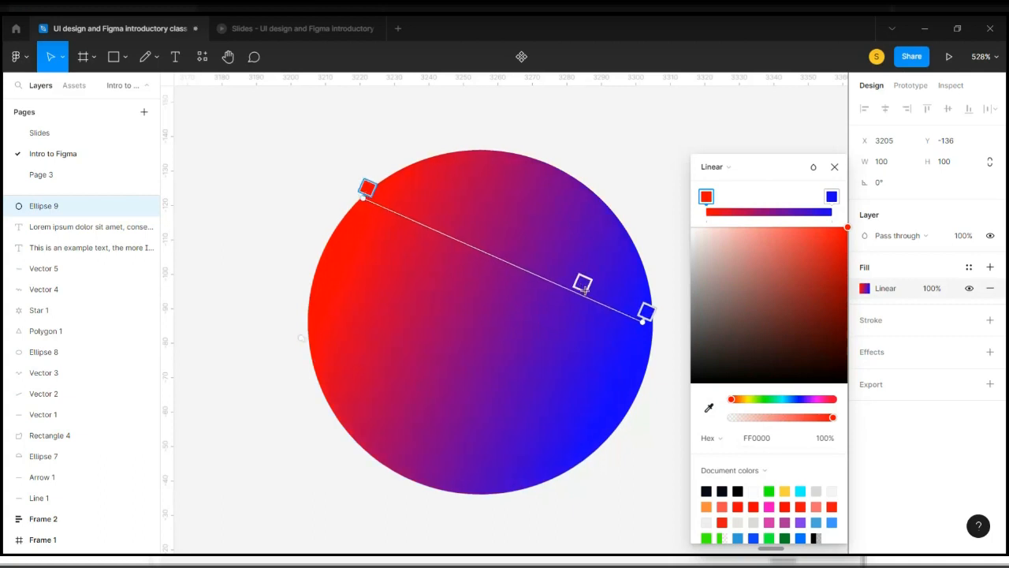
{"action": "left_click_drag", "start_coordinate": [643, 319], "coordinate": [594, 450]}
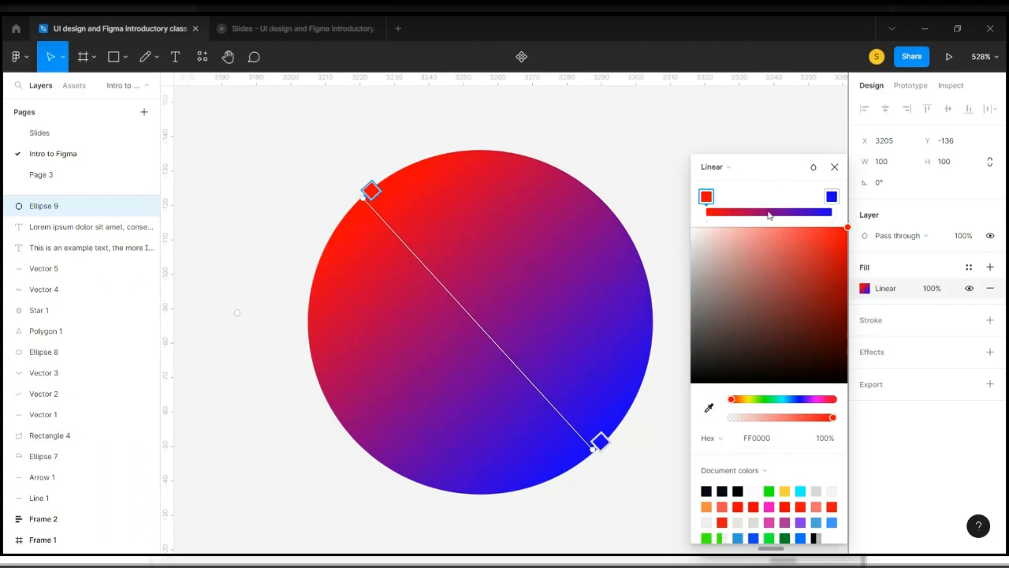
Add a stop at about the middle of the gradient and colour it yellow FAFF00
{"action": "left_click", "coordinate": [768, 212]}
{"action": "mouse_move", "coordinate": [766, 196]}
{"action": "left_mouse_down"}
{"action": "mouse_move", "coordinate": [816, 200]}
{"action": "mouse_move", "coordinate": [732, 209]}
{"action": "mouse_move", "coordinate": [770, 206]}
{"action": "left_mouse_up"}
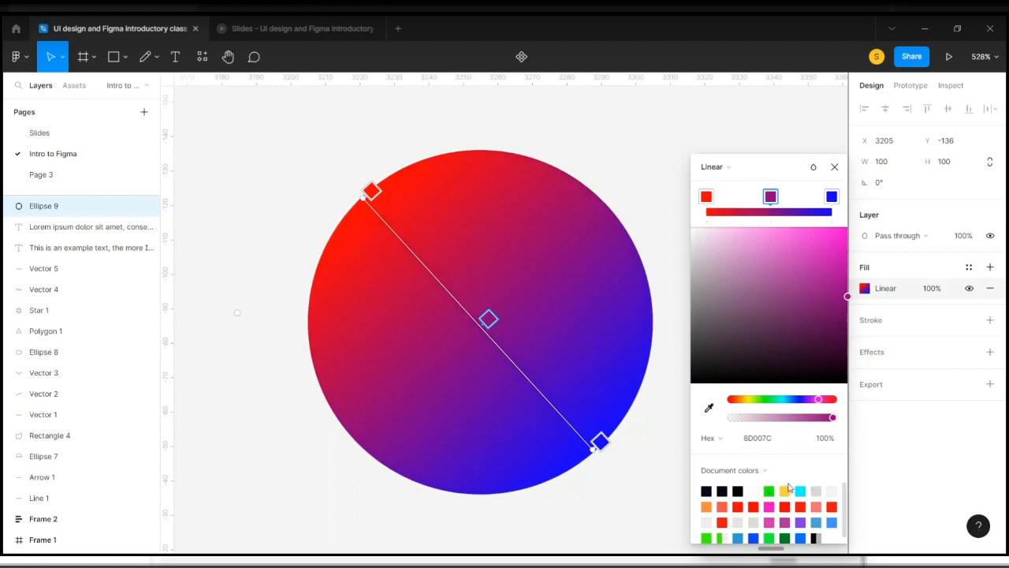
{"action": "left_click_drag", "start_coordinate": [747, 402], "coordinate": [749, 400]}
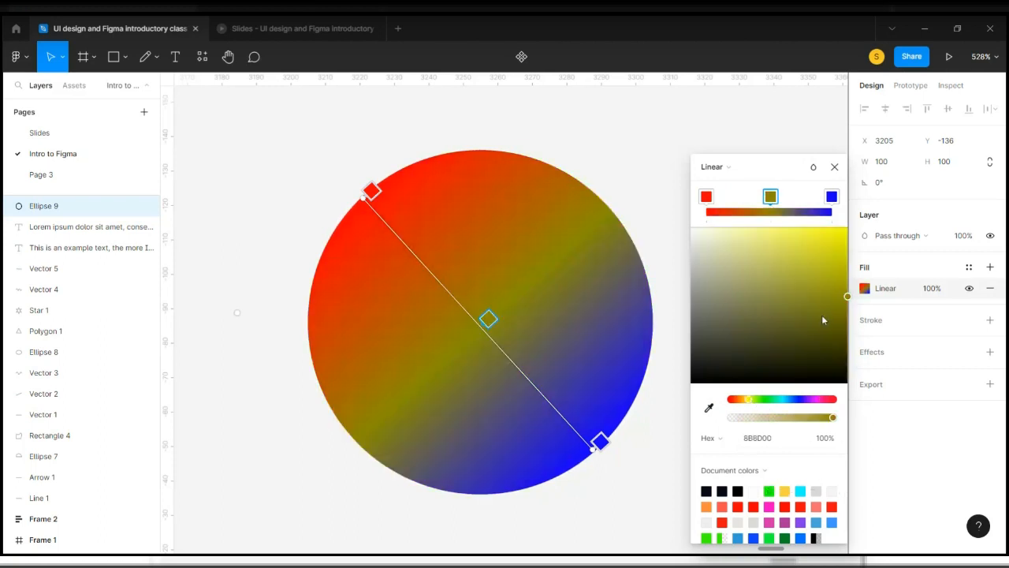
{"action": "left_click_drag", "start_coordinate": [847, 297], "coordinate": [850, 233]}
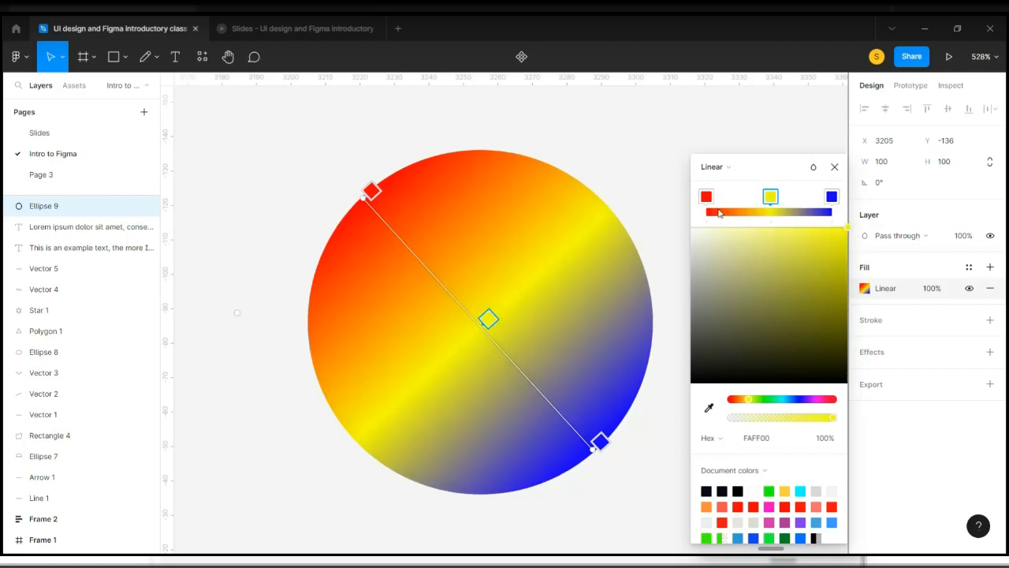
Delete the gradient's yellow middle stop and undo the deletion
{"action": "key", "text": "Delete"}
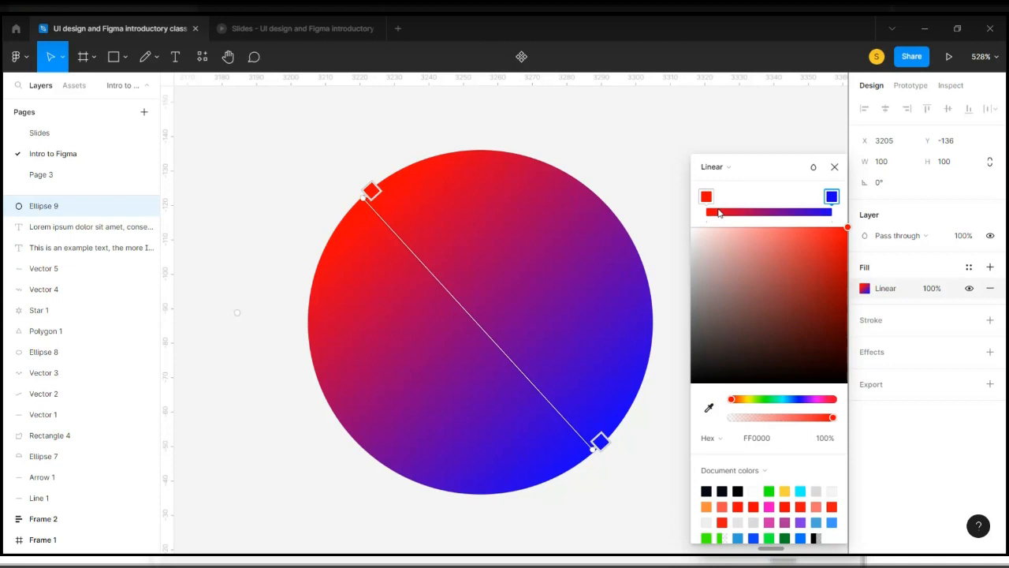
{"action": "key", "text": "ctrl+z"}
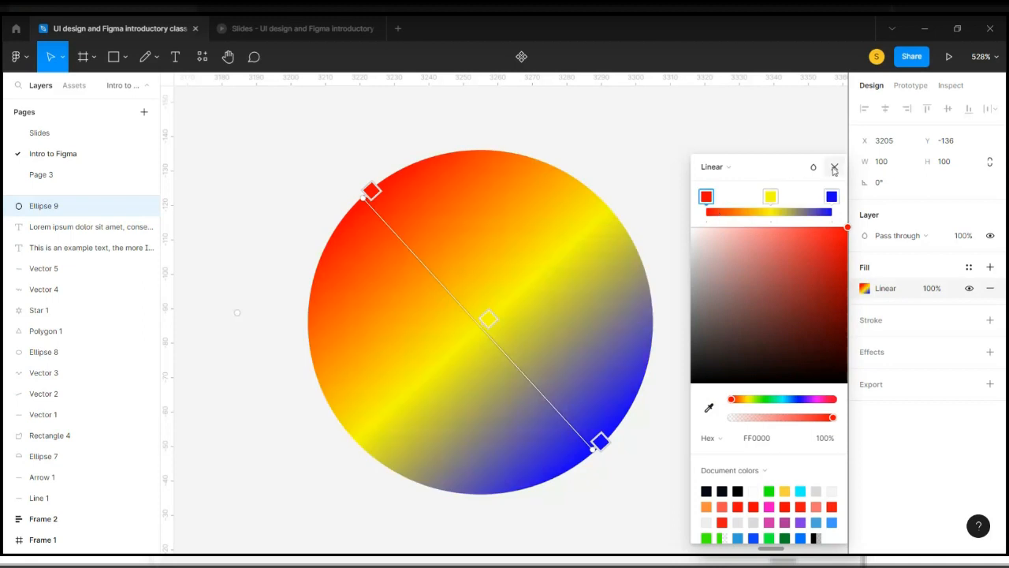
Move the linear-gradient ellipse to X 3115, Y -158 and place a default 100 × 100 ellipse beside it at X 3248, Y -155
{"action": "left_click", "coordinate": [834, 167]}
{"action": "scroll", "coordinate": [631, 252], "scroll_direction": "down", "scroll_amount": 5}
{"action": "left_click_drag", "start_coordinate": [567, 254], "coordinate": [343, 205]}
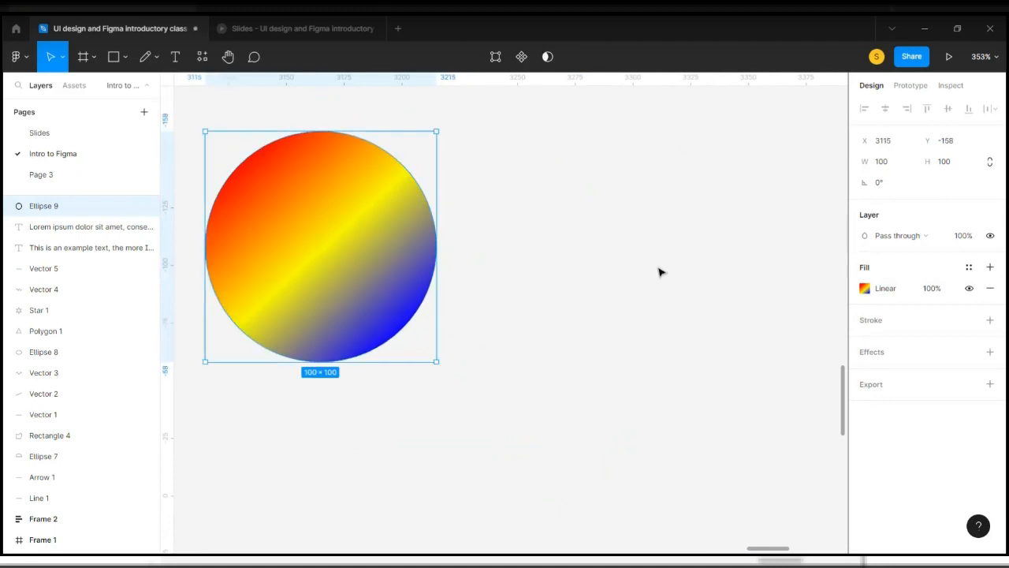
{"action": "key", "text": "o"}
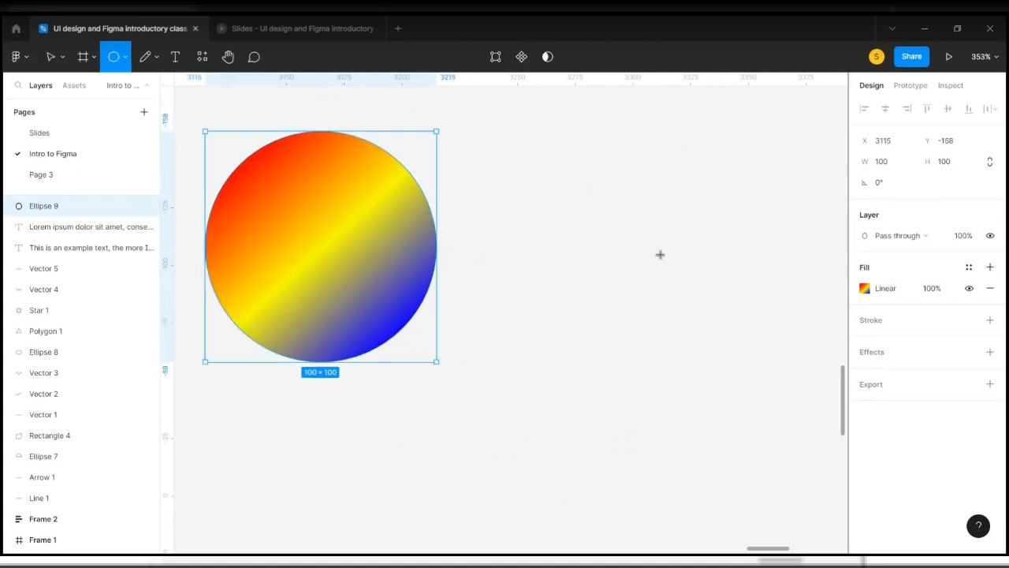
{"action": "left_click", "coordinate": [660, 254]}
{"action": "left_click_drag", "start_coordinate": [649, 250], "coordinate": [630, 259]}
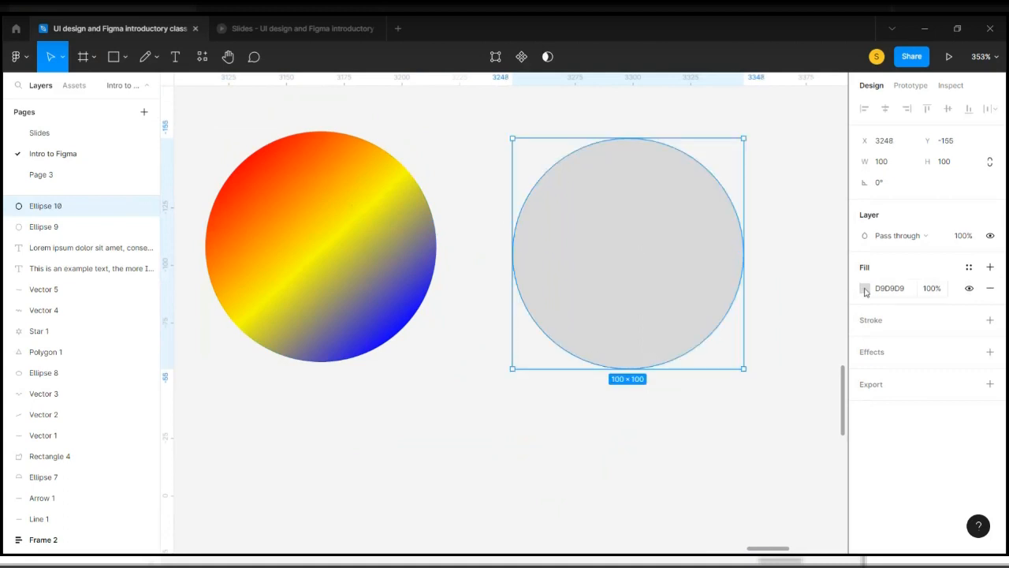
{"action": "left_click", "coordinate": [864, 290]}
{"action": "left_click", "coordinate": [724, 218]}
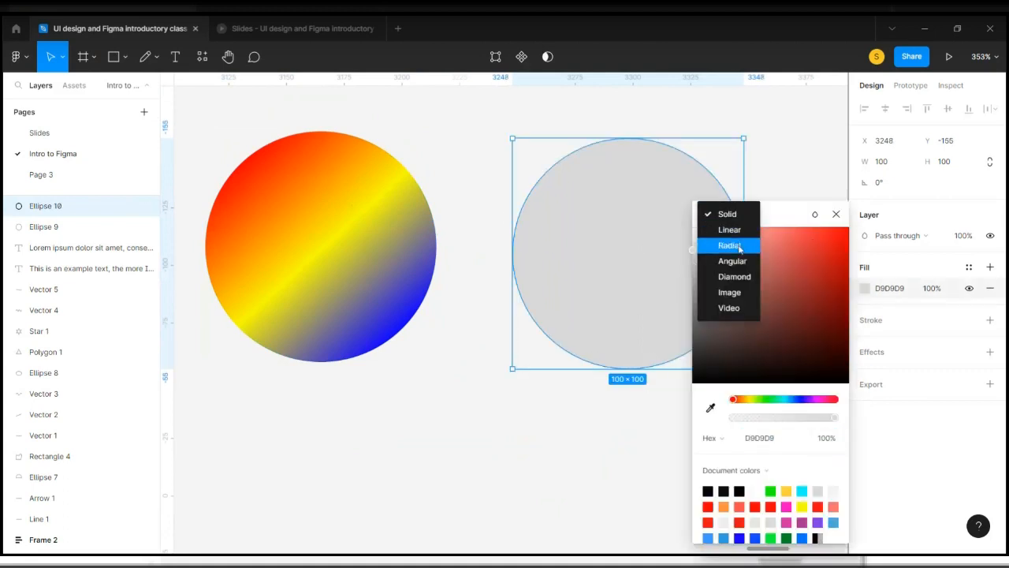
{"action": "left_click", "coordinate": [729, 245]}
{"action": "left_click", "coordinate": [738, 246]}
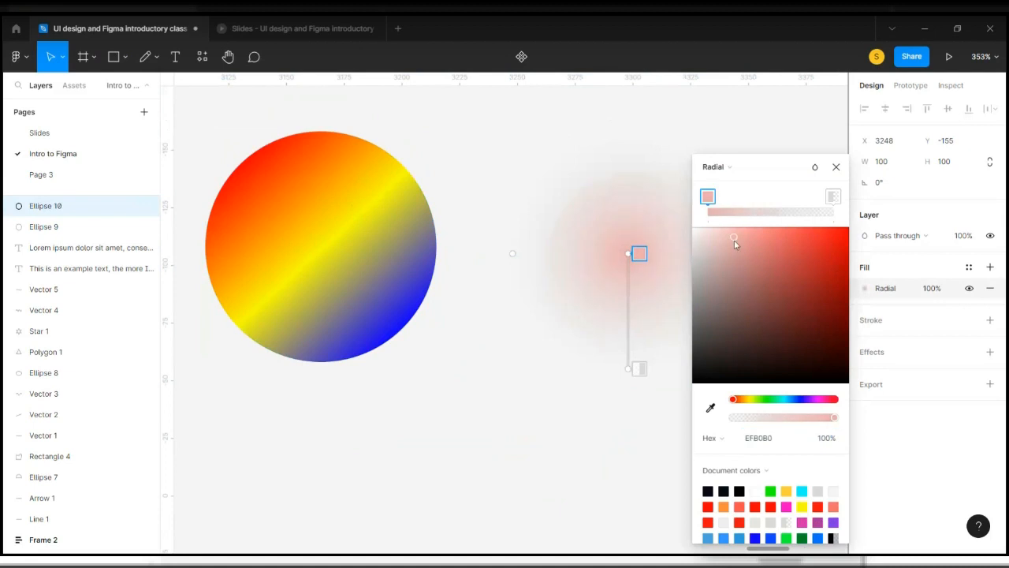
{"action": "key", "text": "ctrl+z"}
{"action": "key", "text": "ctrl+z"}
Fill the new ellipse with solid red FF0000 and change its fill type to a radial gradient
{"action": "left_click_drag", "start_coordinate": [754, 225], "coordinate": [847, 175]}
{"action": "left_click", "coordinate": [836, 167]}
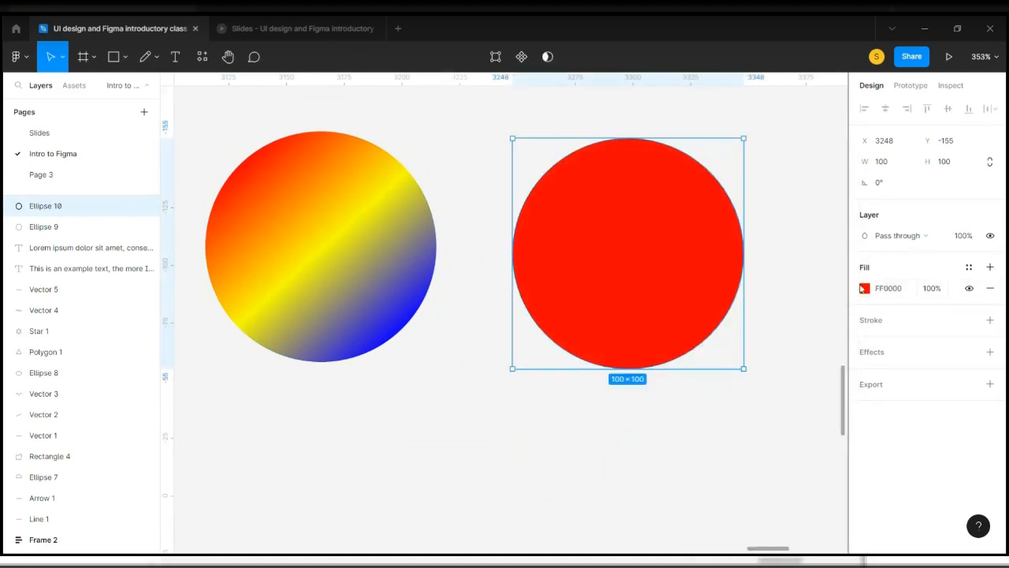
{"action": "left_click", "coordinate": [865, 288]}
{"action": "left_click", "coordinate": [712, 214]}
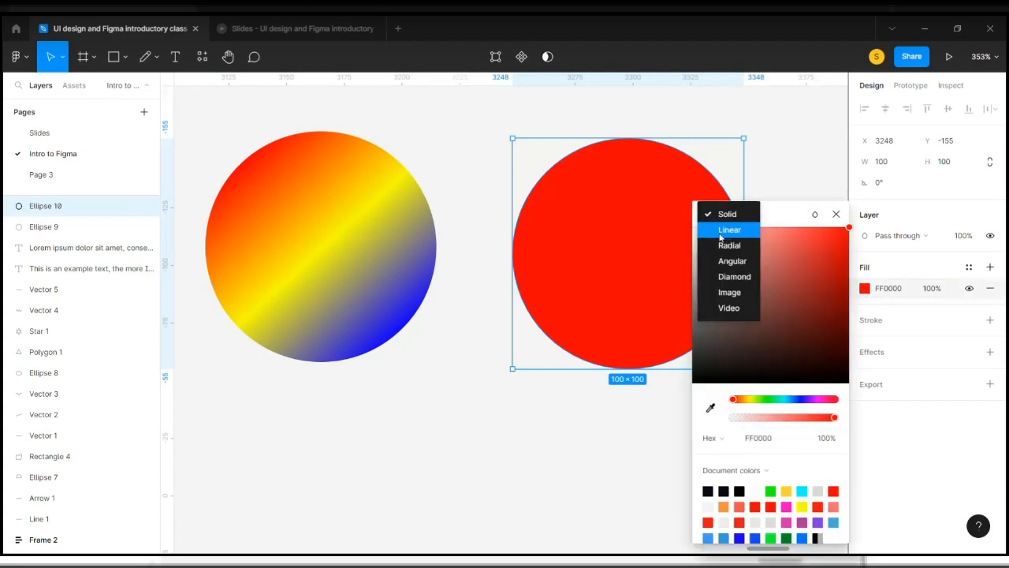
{"action": "left_click", "coordinate": [721, 245]}
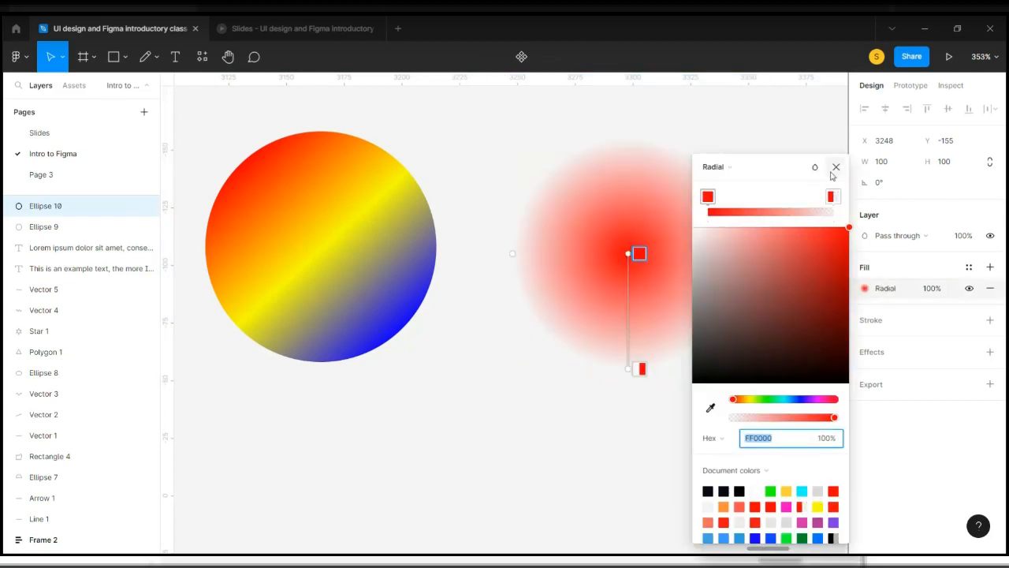
Angle the radial gradient towards the ellipse's lower left and colour its end stop green 00FF38 at 100% opacity
{"action": "scroll", "coordinate": [613, 218], "scroll_direction": "up", "scroll_amount": 2}
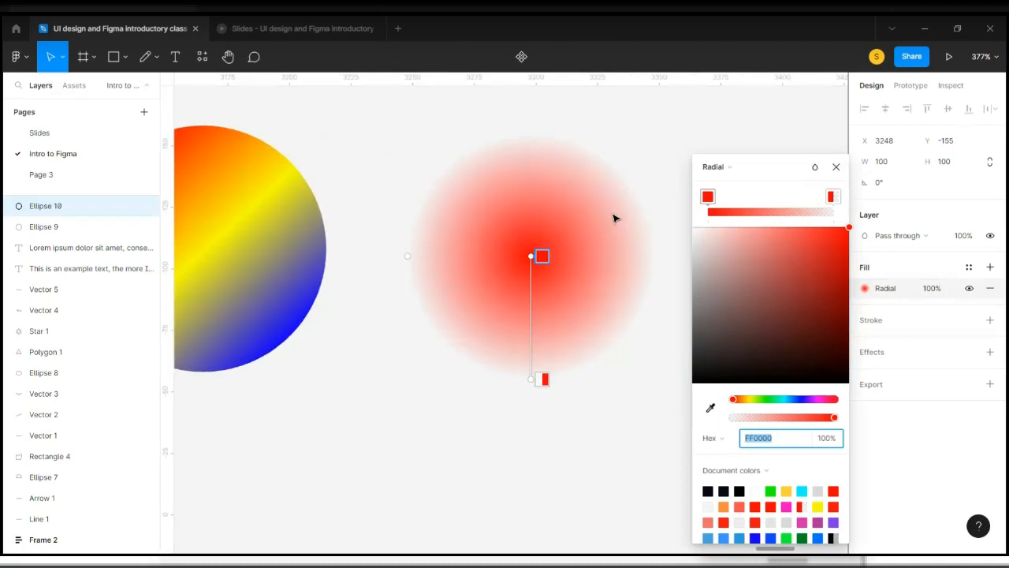
{"action": "scroll", "coordinate": [614, 218], "scroll_direction": "up", "scroll_amount": 2}
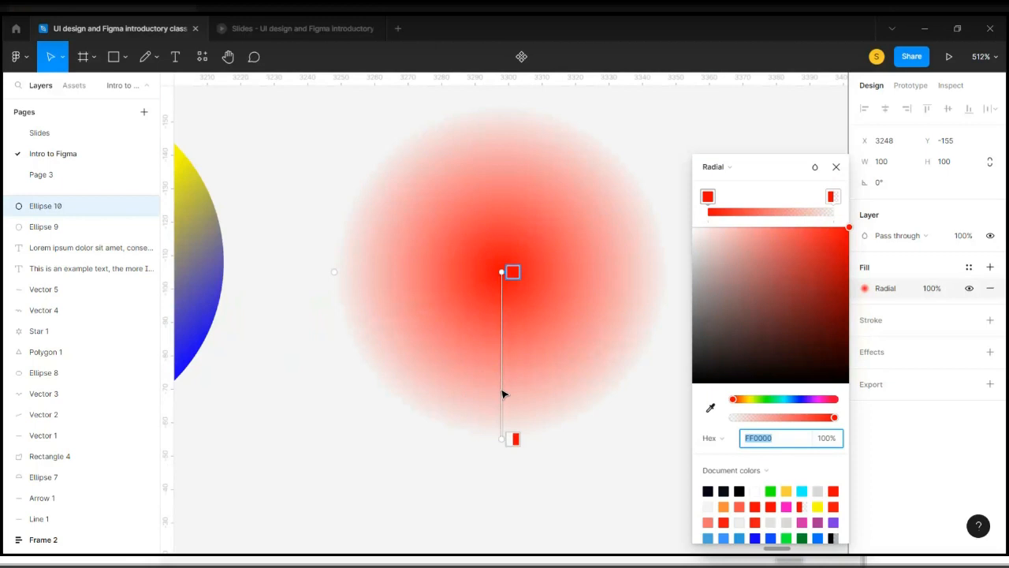
{"action": "left_click_drag", "start_coordinate": [502, 439], "coordinate": [356, 339]}
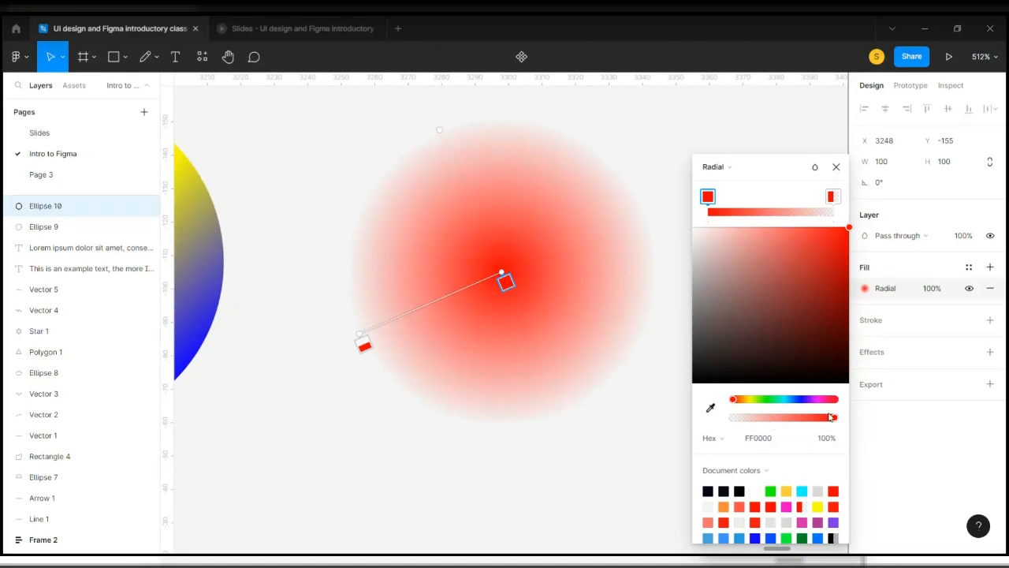
{"action": "left_click", "coordinate": [833, 197]}
{"action": "left_click_drag", "start_coordinate": [737, 417], "coordinate": [771, 401]}
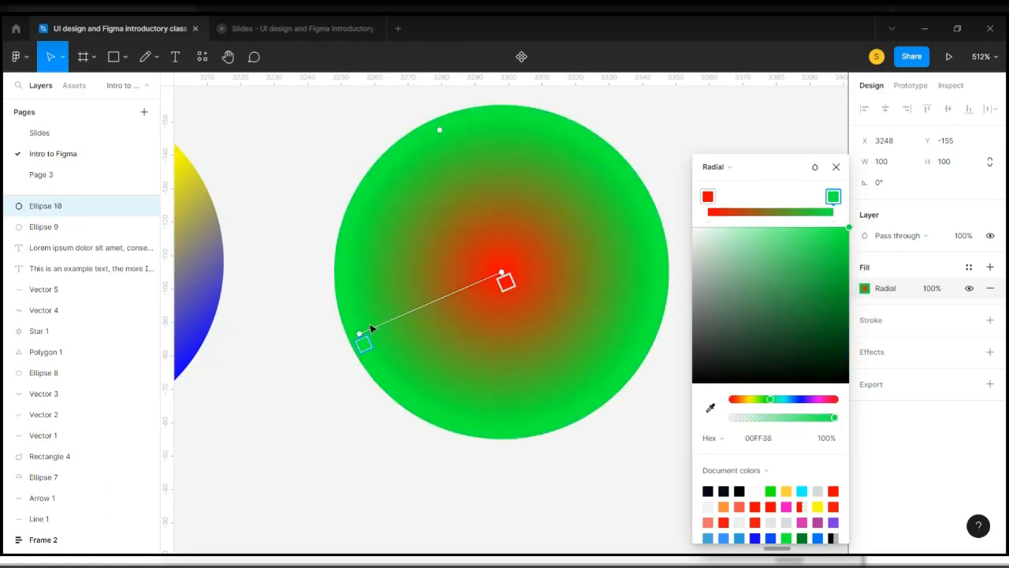
Shrink the radial gradient almost to its centre and extend it straight down, well past the ellipse's lower edge
{"action": "left_click_drag", "start_coordinate": [360, 338], "coordinate": [502, 282]}
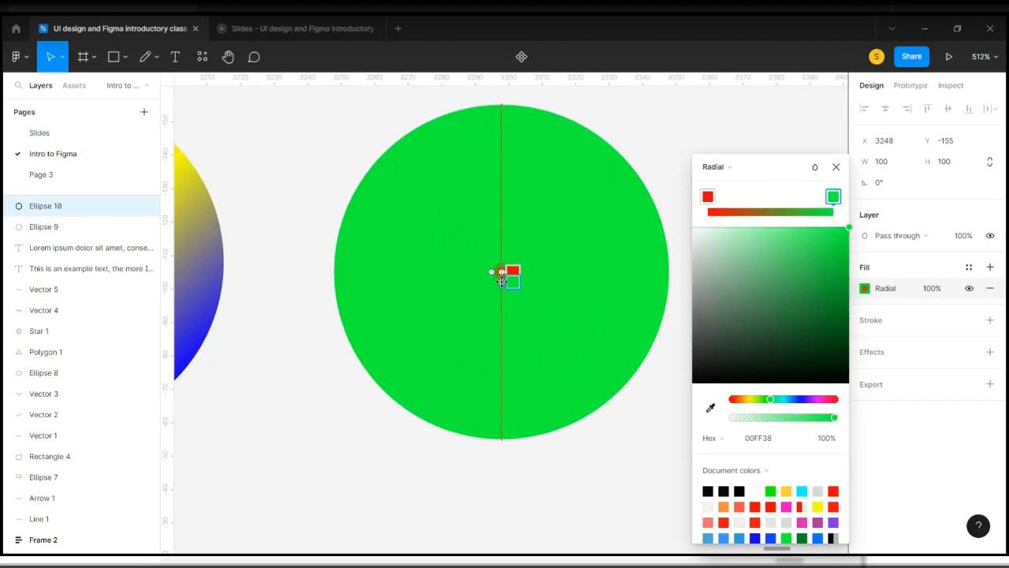
{"action": "left_click_drag", "start_coordinate": [501, 281], "coordinate": [500, 520]}
{"action": "scroll", "coordinate": [499, 521], "scroll_direction": "down", "scroll_amount": 4}
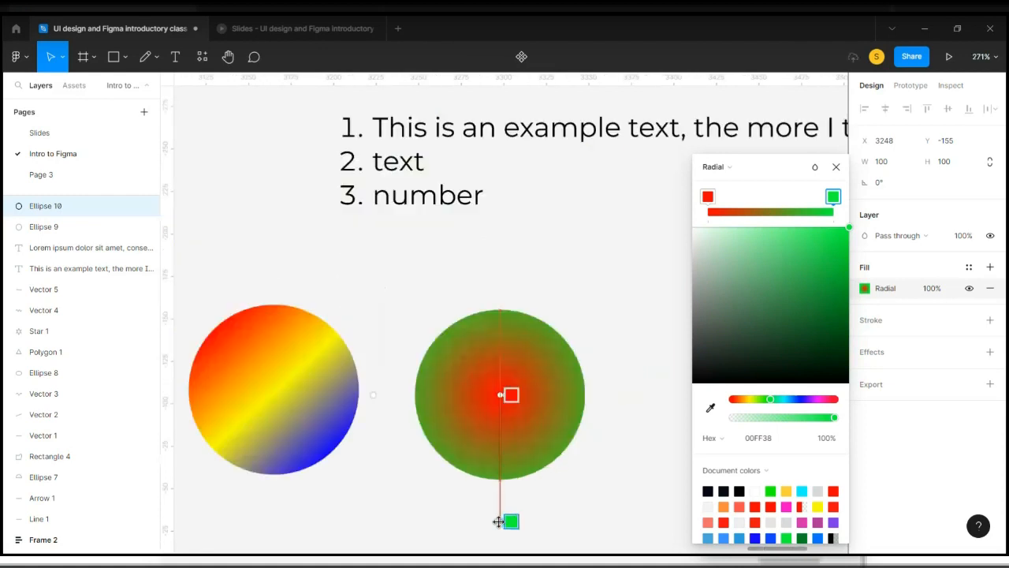
{"action": "scroll", "coordinate": [499, 521], "scroll_direction": "down", "scroll_amount": 2}
{"action": "scroll", "coordinate": [500, 522], "scroll_direction": "down", "scroll_amount": 4}
{"action": "left_click_drag", "start_coordinate": [500, 538], "coordinate": [500, 320]}
{"action": "scroll", "coordinate": [500, 320], "scroll_direction": "up", "scroll_amount": 5}
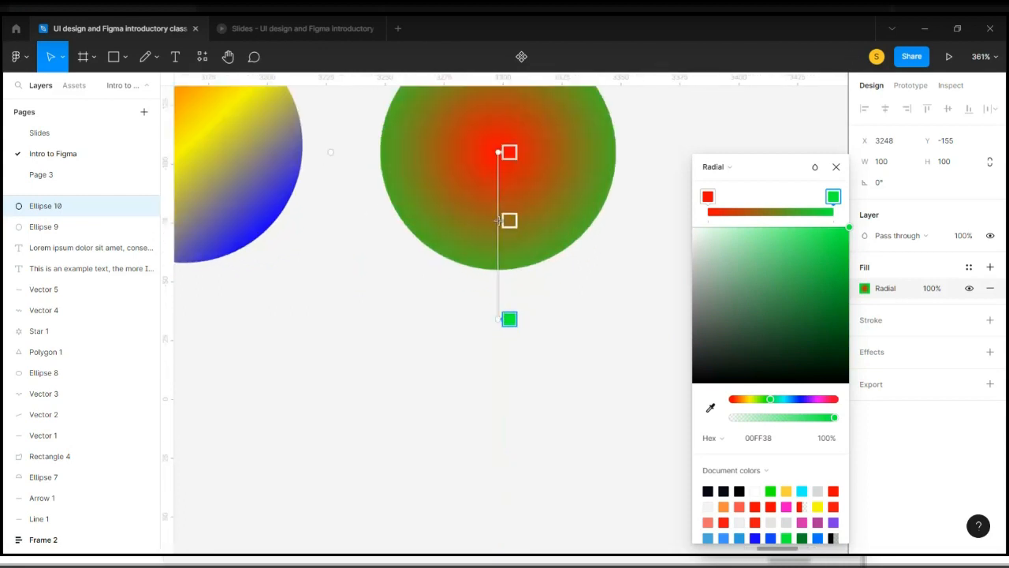
Add a stop slightly past the middle of the radial gradient, try the darker olive 63741D on it and undo that colour change
{"action": "left_click", "coordinate": [778, 213]}
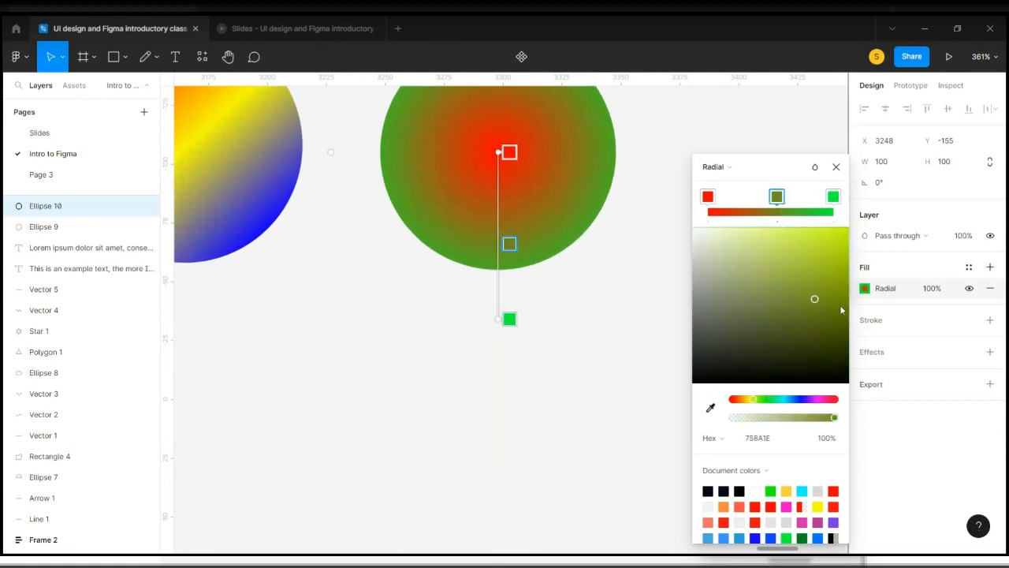
{"action": "left_click_drag", "start_coordinate": [817, 294], "coordinate": [811, 317]}
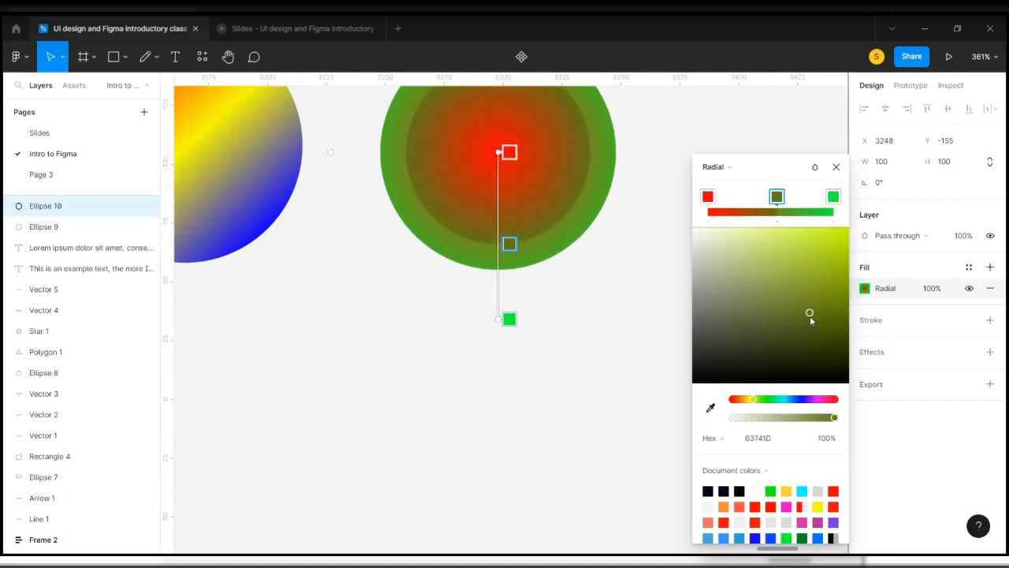
{"action": "key", "text": "ctrl+z"}
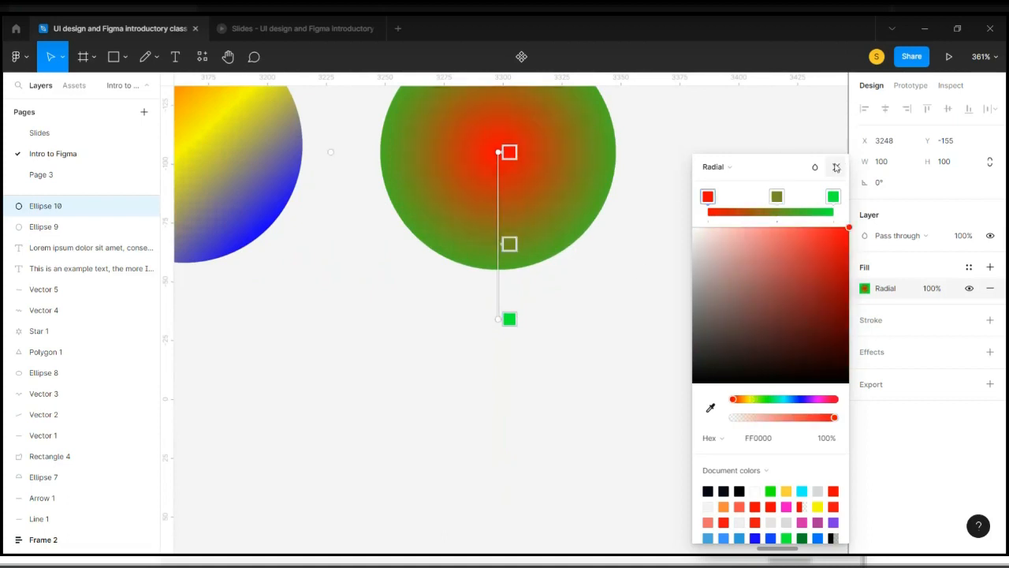
{"action": "left_click", "coordinate": [837, 167]}
Place a third default 100 × 100 ellipse beside the radial-gradient one, at X 3400, Y -158
{"action": "scroll", "coordinate": [702, 207], "scroll_direction": "down", "scroll_amount": 3}
{"action": "scroll", "coordinate": [703, 207], "scroll_direction": "right", "scroll_amount": 3}
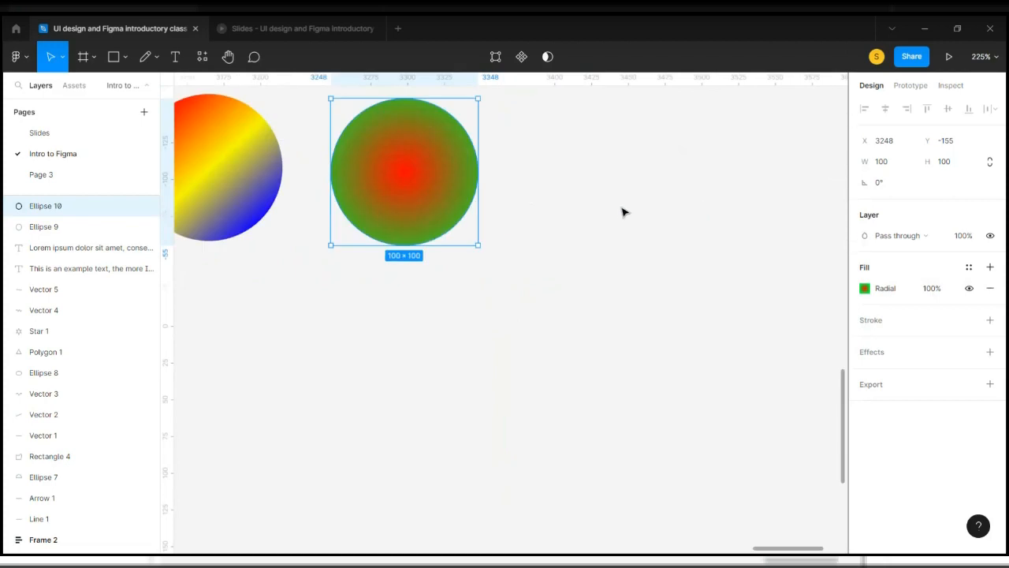
{"action": "key", "text": "o"}
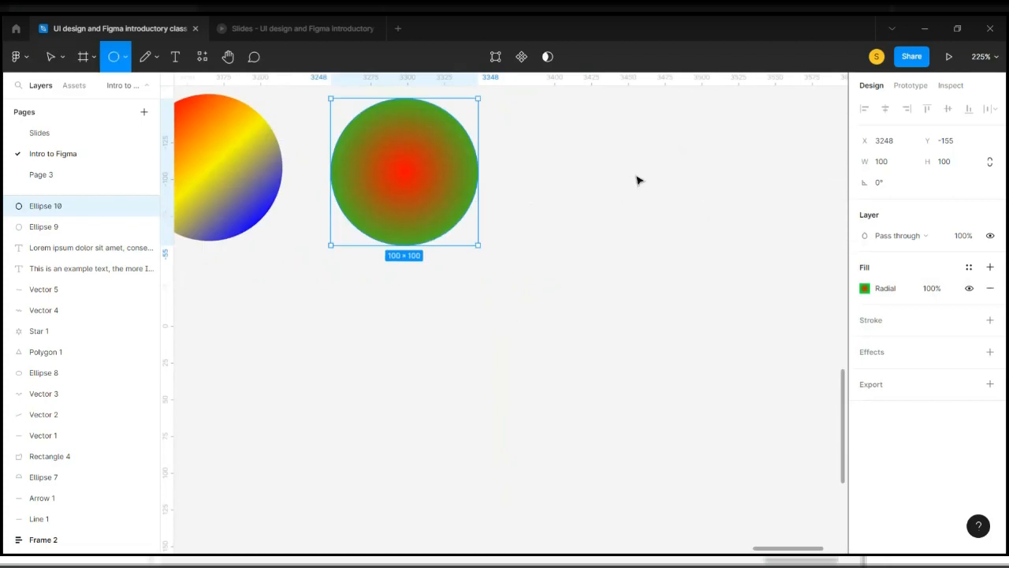
{"action": "left_click", "coordinate": [638, 180]}
{"action": "left_click_drag", "start_coordinate": [637, 175], "coordinate": [629, 167]}
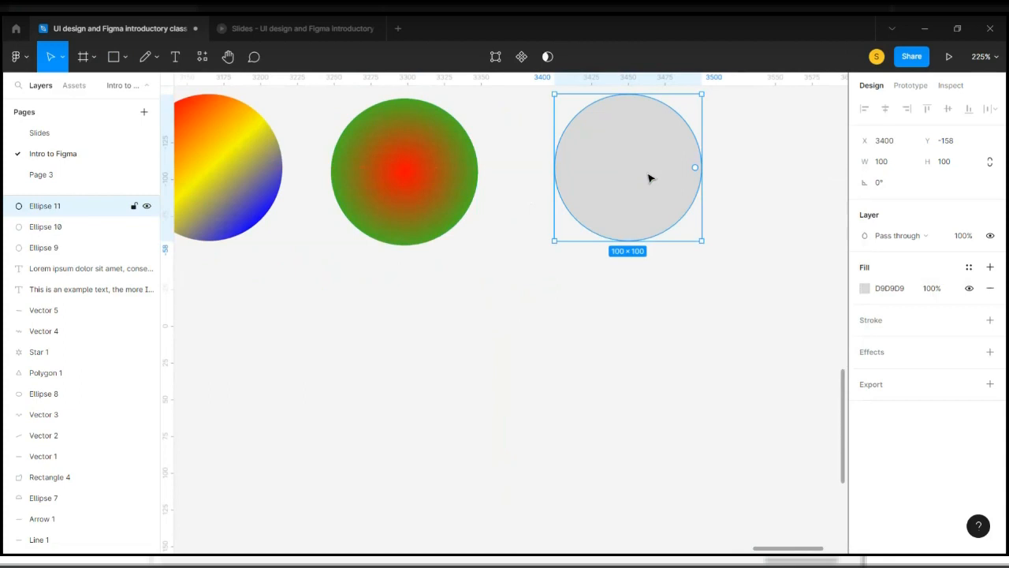
Fill the third ellipse with solid red DC1515 and change its fill type to an angular gradient
{"action": "left_click", "coordinate": [865, 288]}
{"action": "left_click", "coordinate": [834, 251]}
{"action": "left_click", "coordinate": [710, 214]}
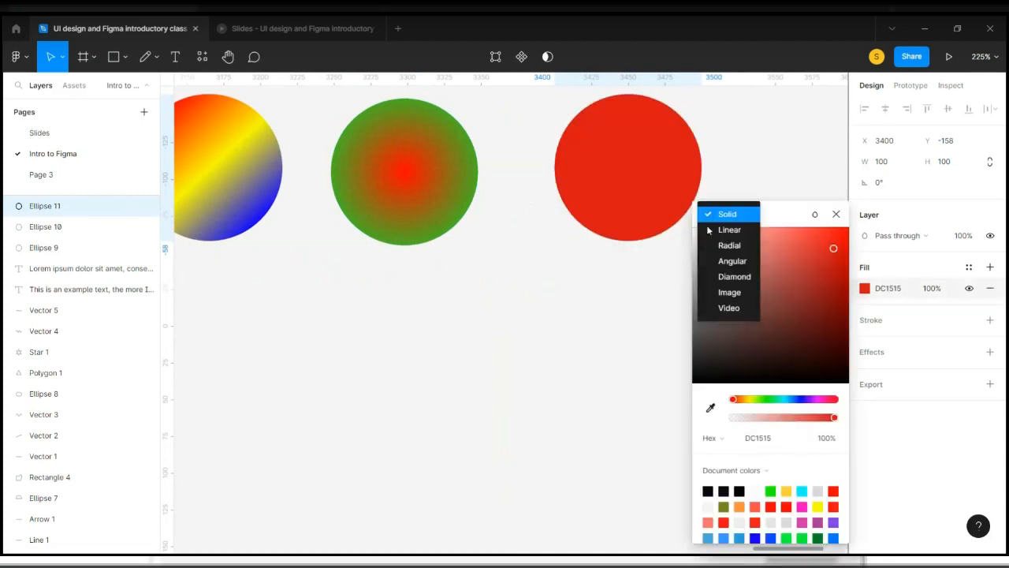
{"action": "left_click", "coordinate": [732, 261]}
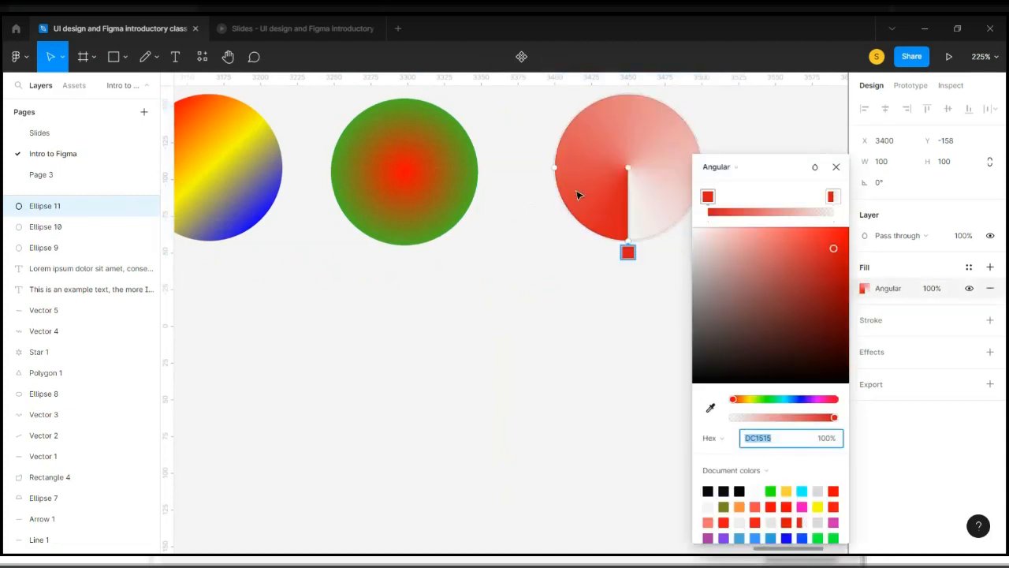
Try moving the angular gradient's red start stop around the rim to the ellipse's upper left and return it to the gradient's start
{"action": "scroll", "coordinate": [577, 191], "scroll_direction": "up", "scroll_amount": 2}
{"action": "scroll", "coordinate": [576, 191], "scroll_direction": "right", "scroll_amount": 2}
{"action": "scroll", "coordinate": [476, 155], "scroll_direction": "up", "scroll_amount": 3}
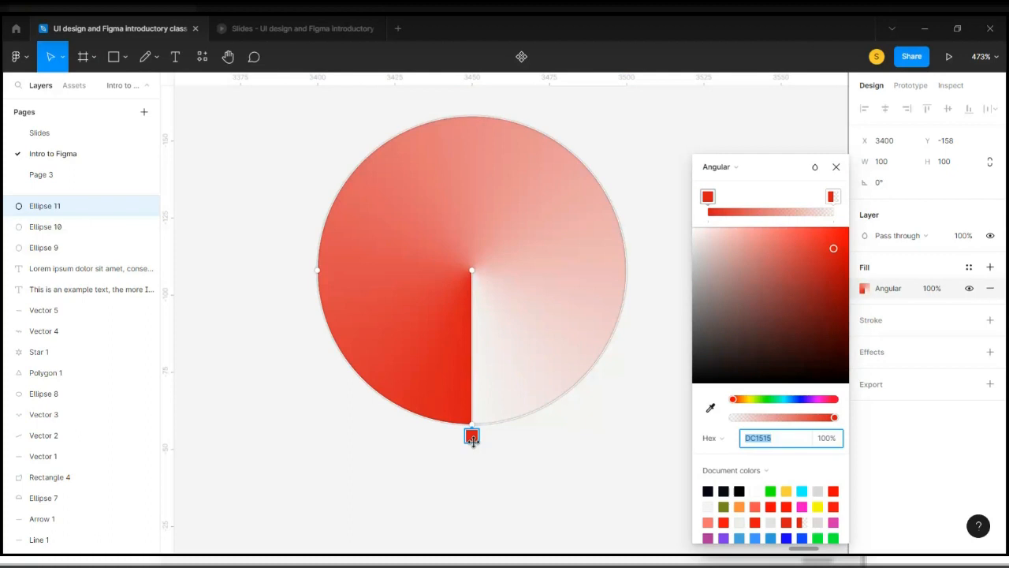
{"action": "mouse_move", "coordinate": [472, 439]}
{"action": "left_mouse_down"}
{"action": "mouse_move", "coordinate": [369, 398]}
{"action": "mouse_move", "coordinate": [313, 275]}
{"action": "mouse_move", "coordinate": [311, 246]}
{"action": "mouse_move", "coordinate": [397, 450]}
{"action": "mouse_move", "coordinate": [470, 442]}
{"action": "left_mouse_up"}
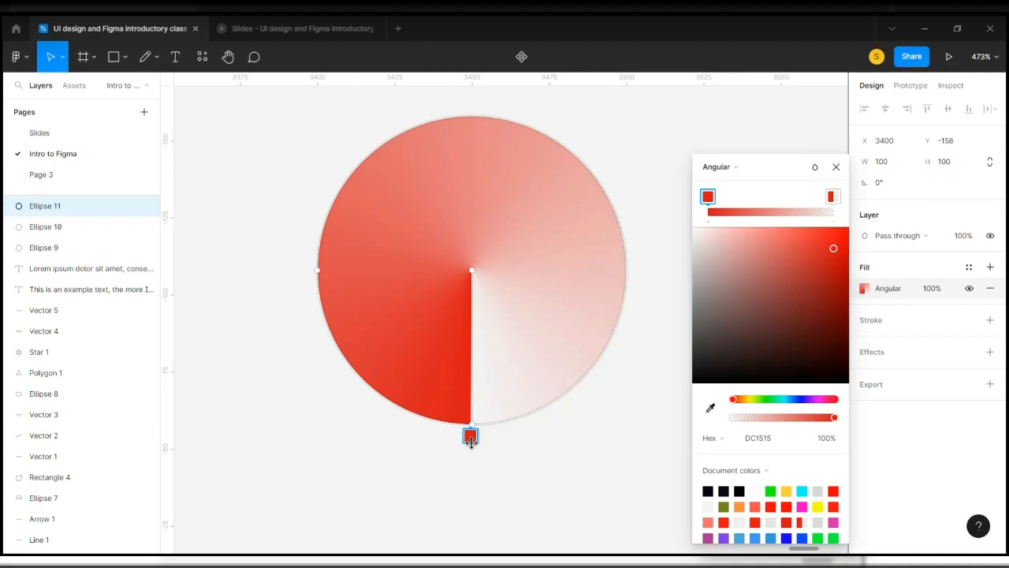
{"action": "left_click_drag", "start_coordinate": [470, 442], "coordinate": [317, 214]}
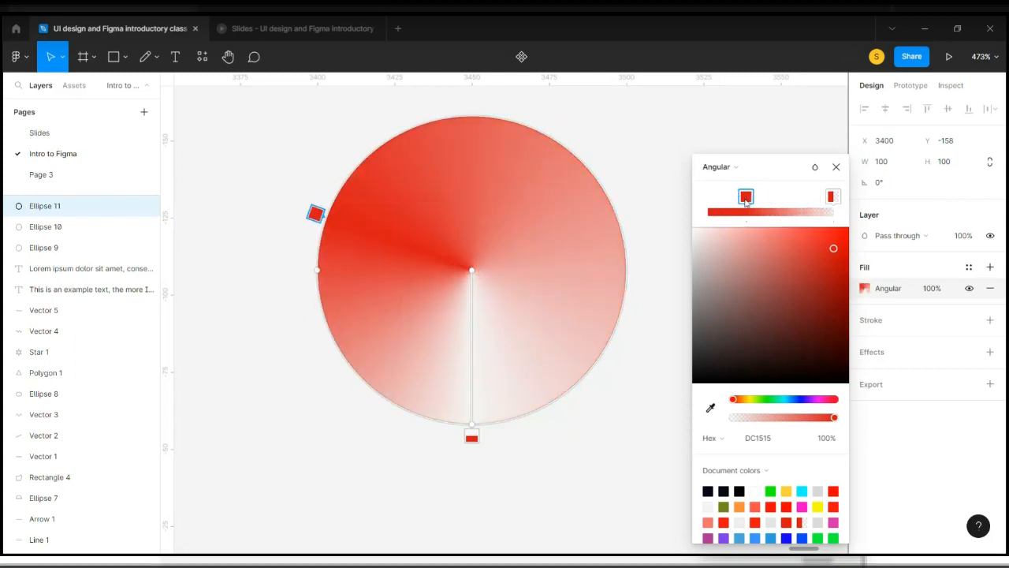
{"action": "left_click_drag", "start_coordinate": [746, 198], "coordinate": [697, 205]}
Colour the angular gradient's end stop blue 083EFF at 100% opacity
{"action": "left_click", "coordinate": [833, 197]}
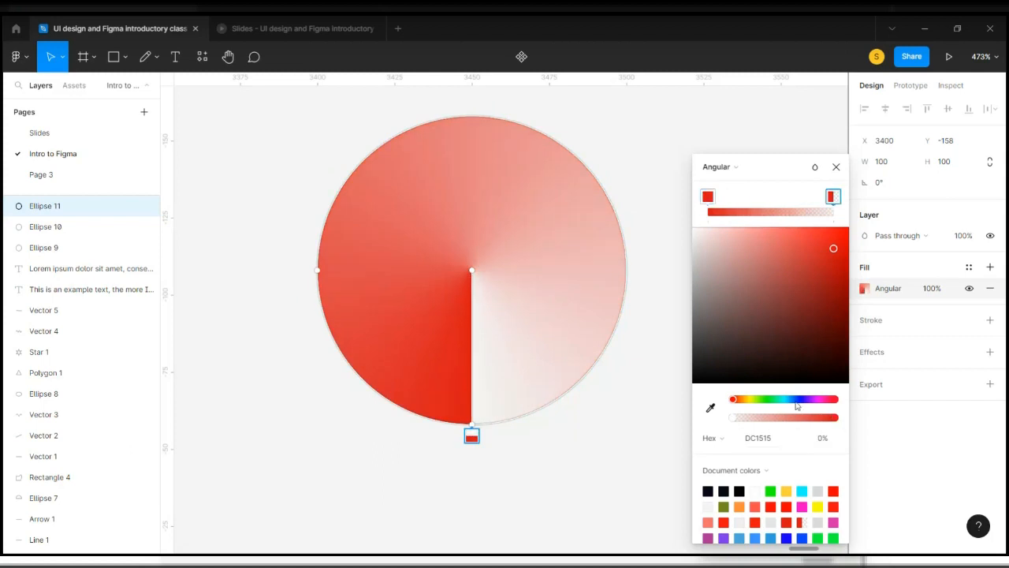
{"action": "left_click", "coordinate": [796, 400]}
{"action": "left_click_drag", "start_coordinate": [836, 248], "coordinate": [848, 227]}
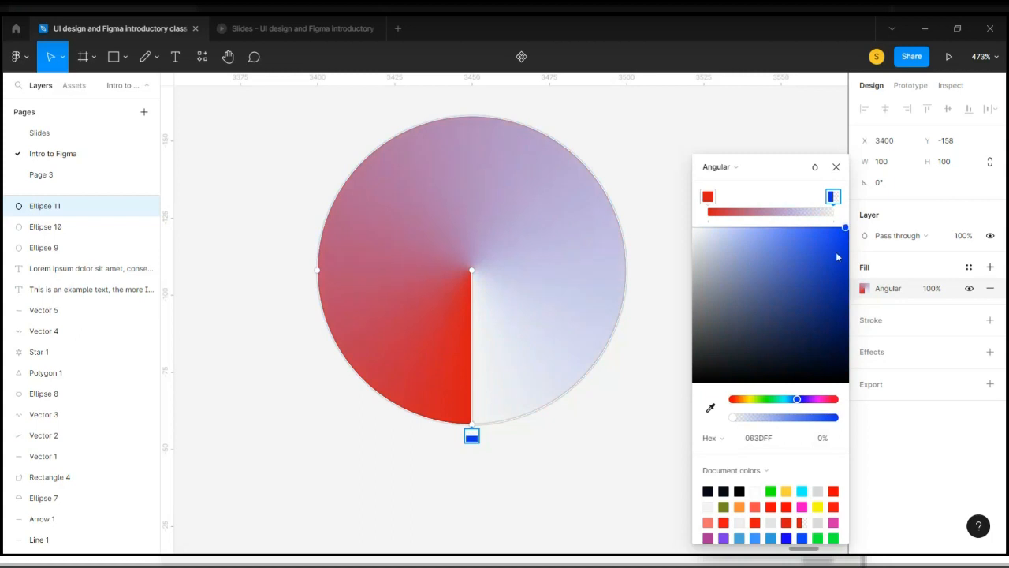
{"action": "left_click_drag", "start_coordinate": [733, 417], "coordinate": [857, 426]}
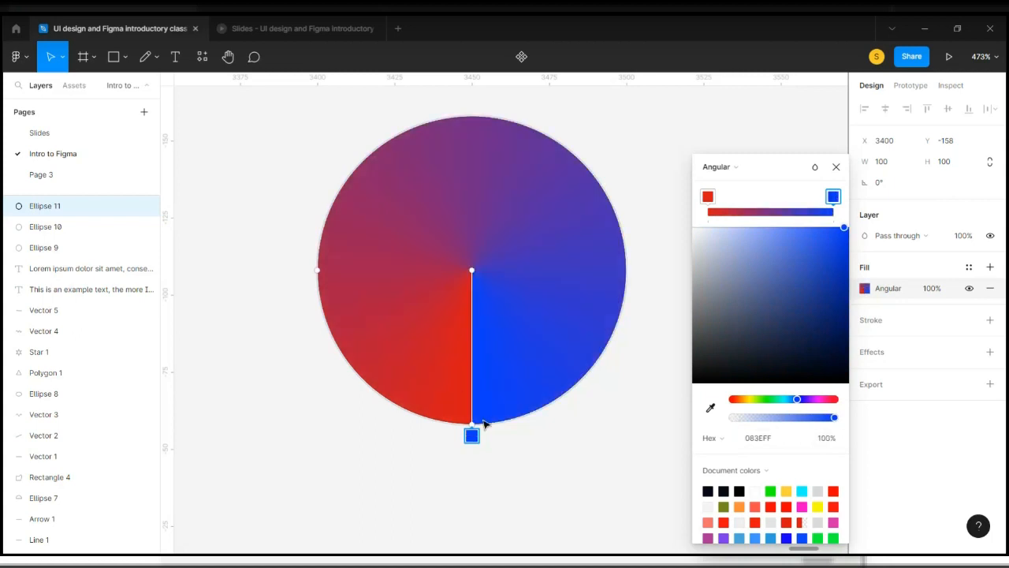
Move the angular gradient's red stop to the ellipse's right side and the blue stop to its left side
{"action": "left_click_drag", "start_coordinate": [474, 435], "coordinate": [578, 260]}
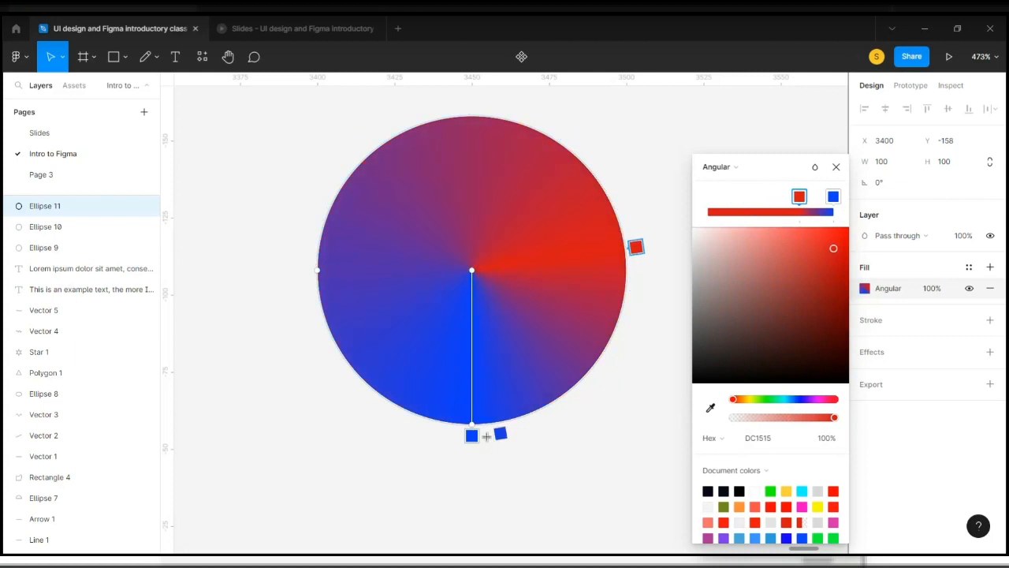
{"action": "left_click_drag", "start_coordinate": [473, 438], "coordinate": [289, 273]}
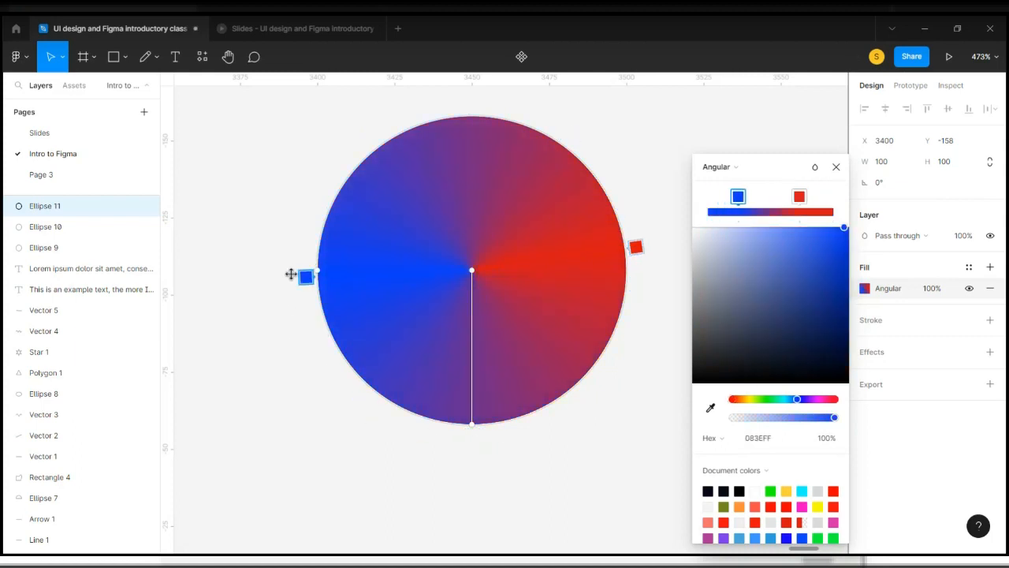
Try rotating and shrinking the angular gradient by its end handle, and return the handle to the ellipse's lowest point
{"action": "left_click_drag", "start_coordinate": [473, 426], "coordinate": [595, 363]}
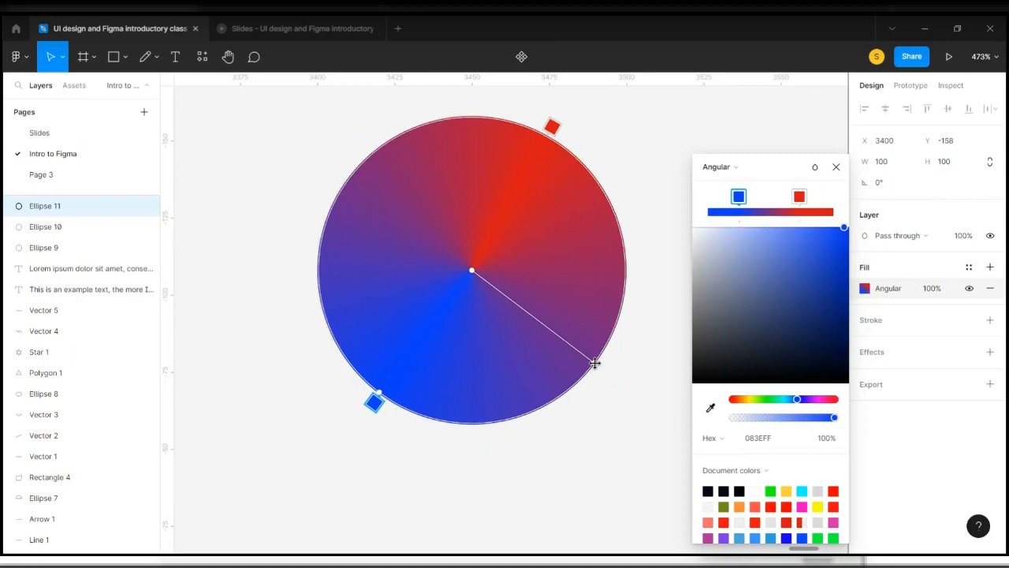
{"action": "left_click_drag", "start_coordinate": [595, 362], "coordinate": [535, 405]}
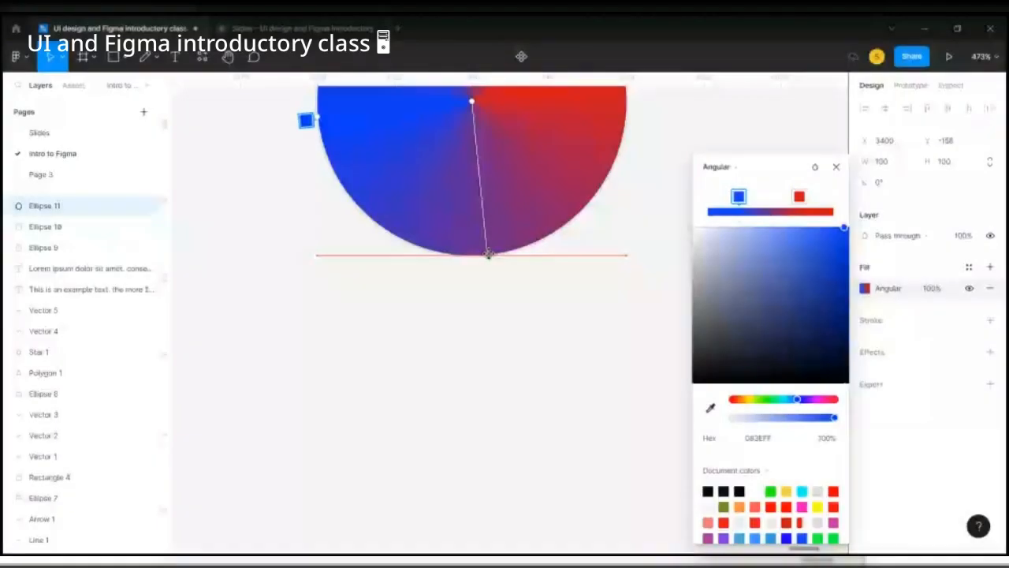
{"action": "scroll", "coordinate": [486, 260], "scroll_direction": "down", "scroll_amount": 3}
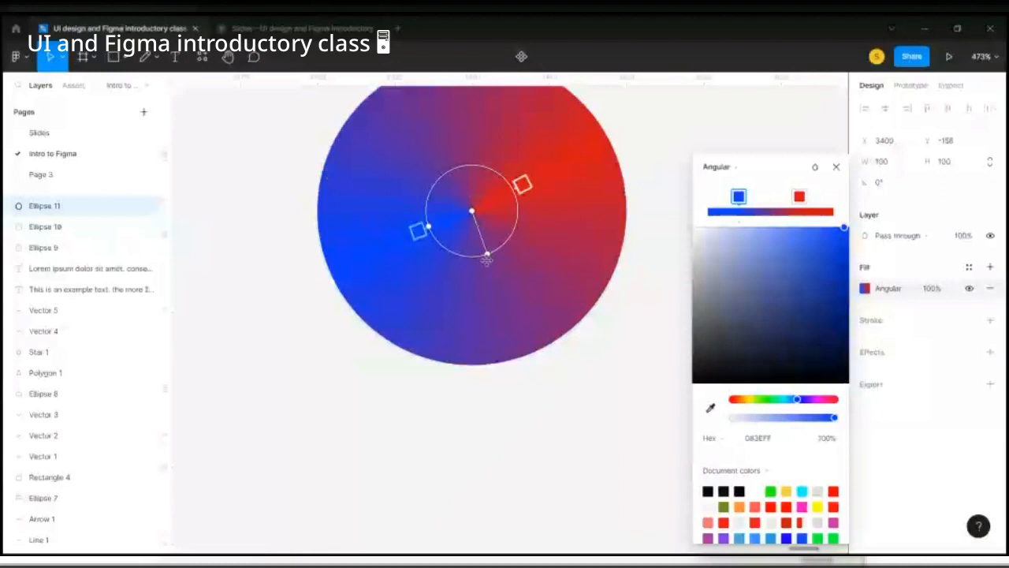
{"action": "left_click_drag", "start_coordinate": [486, 260], "coordinate": [472, 365]}
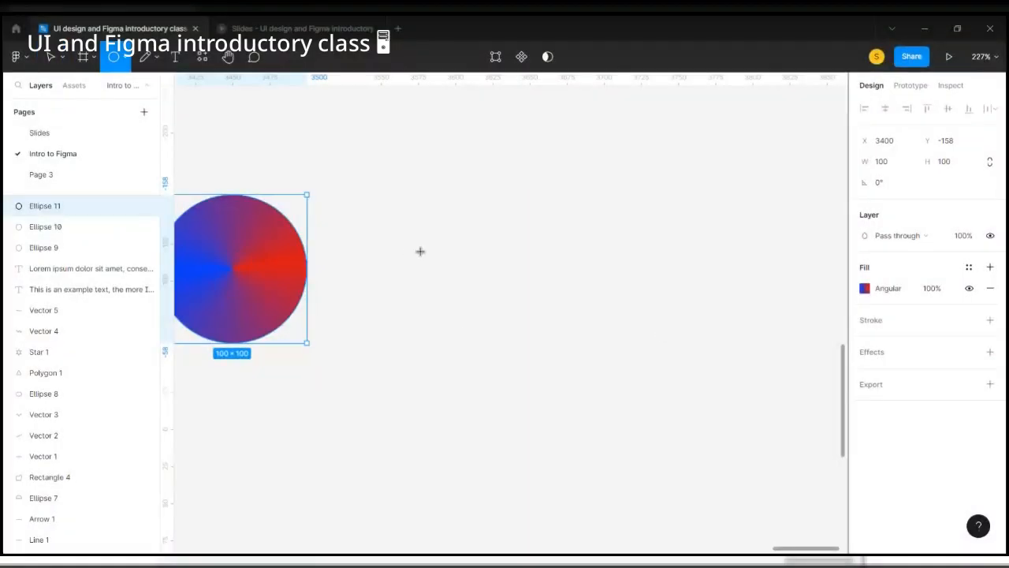
Place a 100 × 100 ellipse beside the angular-gradient ellipse and colour its solid fill red FE0000
{"action": "key", "text": "o"}
{"action": "left_click", "coordinate": [419, 251]}
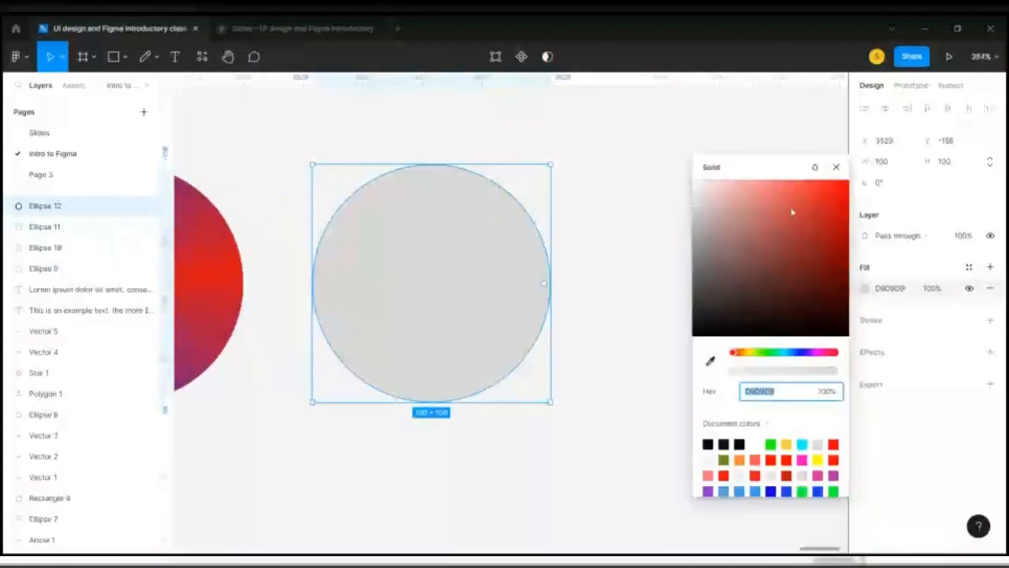
{"action": "left_click", "coordinate": [819, 198]}
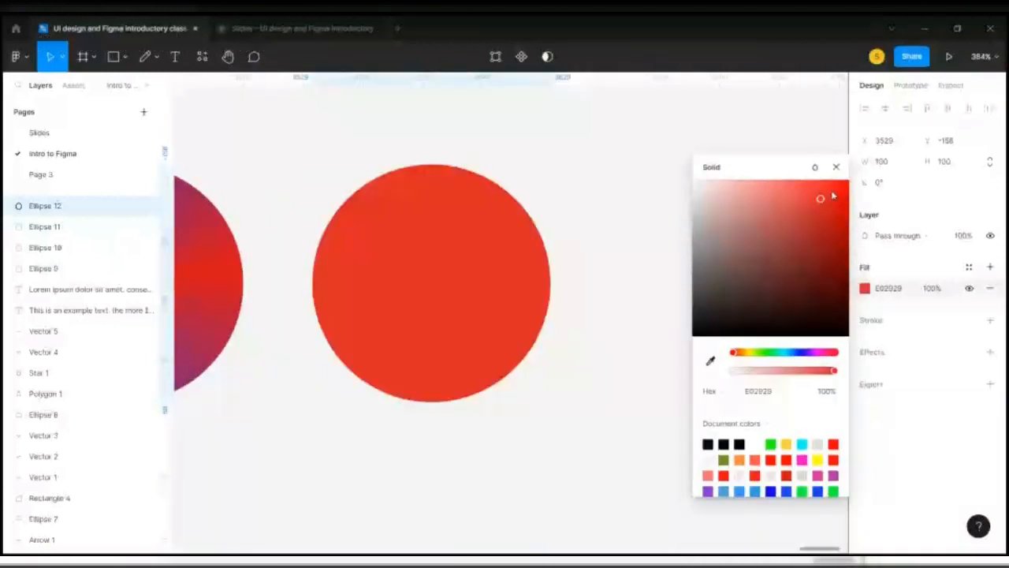
{"action": "left_click_drag", "start_coordinate": [832, 195], "coordinate": [855, 180]}
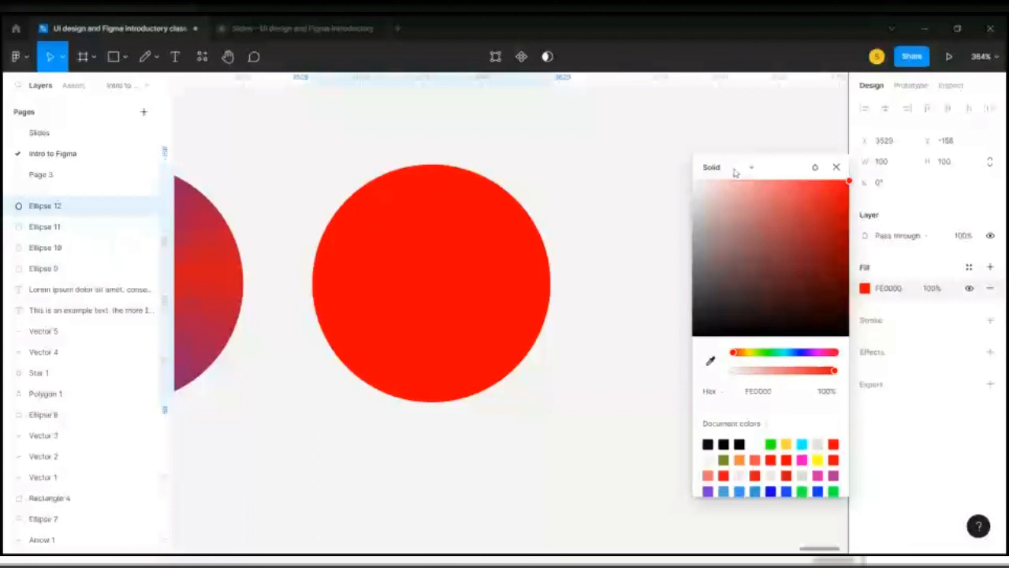
Change the red ellipse's fill to a Diamond gradient and rotate its end handle to the upper left of the centre
{"action": "left_click", "coordinate": [733, 168]}
{"action": "left_click", "coordinate": [729, 231]}
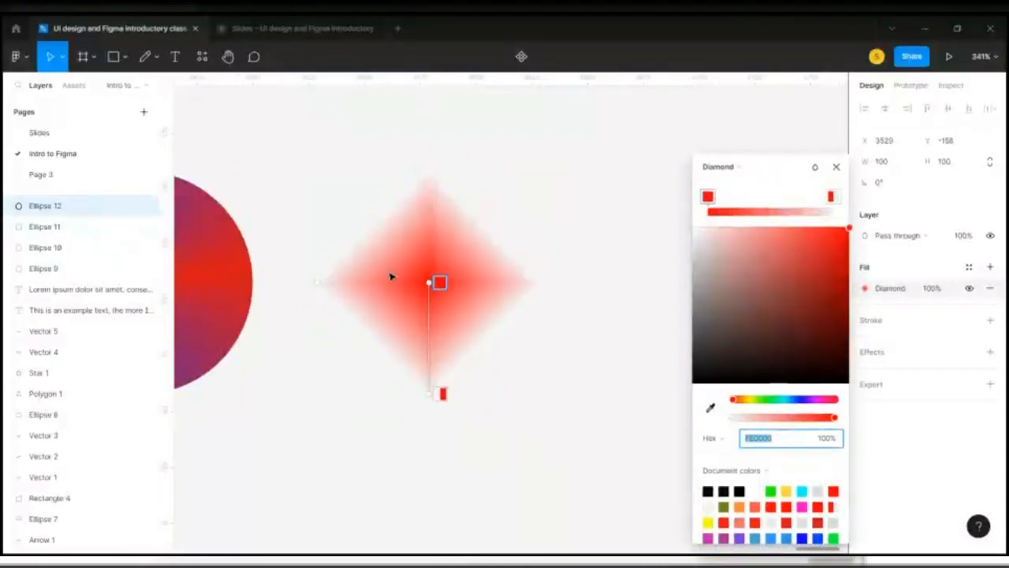
{"action": "scroll", "coordinate": [391, 276], "scroll_direction": "up", "scroll_amount": 3}
{"action": "left_click", "coordinate": [443, 445]}
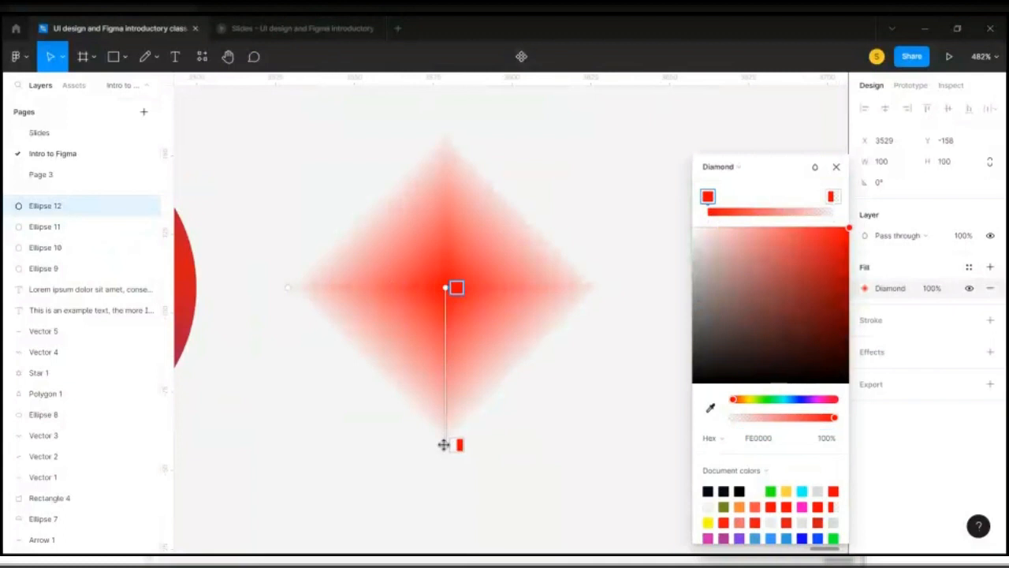
{"action": "left_click_drag", "start_coordinate": [387, 415], "coordinate": [336, 262]}
Colour the diamond gradient's start stop blue and its end stop green 00FE19 at 100% opacity
{"action": "left_click", "coordinate": [843, 259]}
{"action": "left_click", "coordinate": [805, 400]}
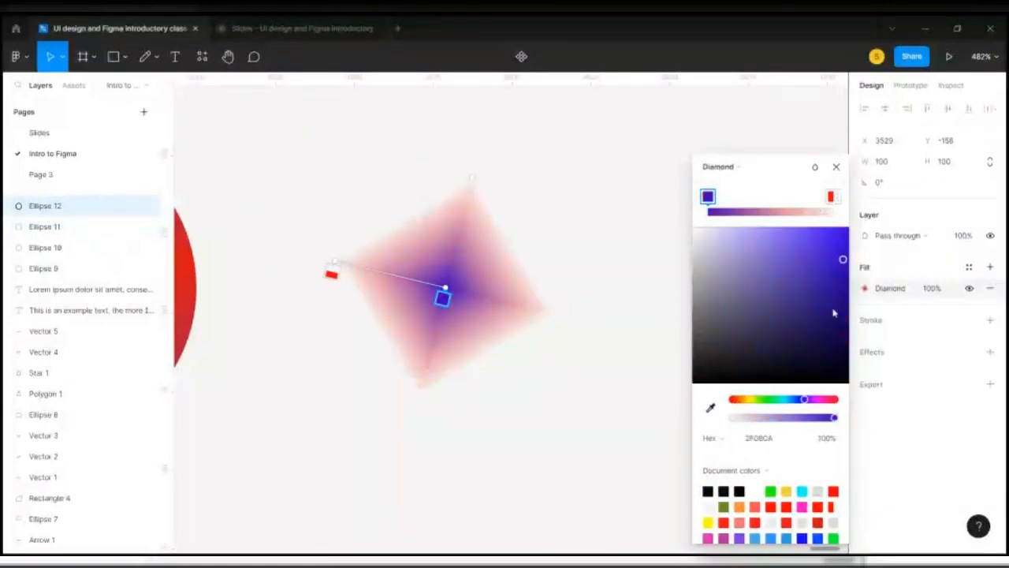
{"action": "left_click_drag", "start_coordinate": [843, 259], "coordinate": [844, 225]}
{"action": "left_click", "coordinate": [832, 197]}
{"action": "left_click", "coordinate": [769, 400]}
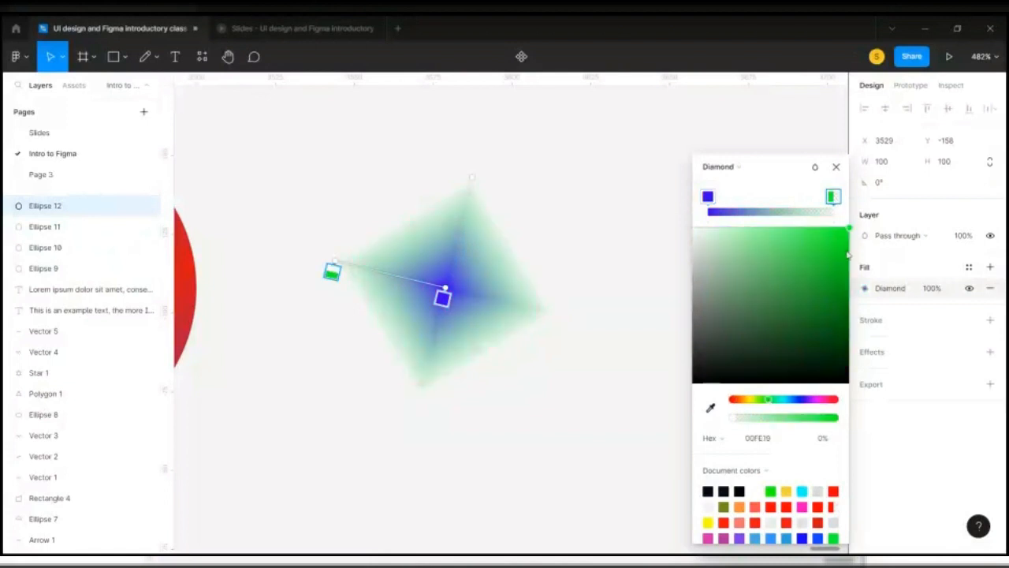
{"action": "left_click_drag", "start_coordinate": [741, 421], "coordinate": [842, 428]}
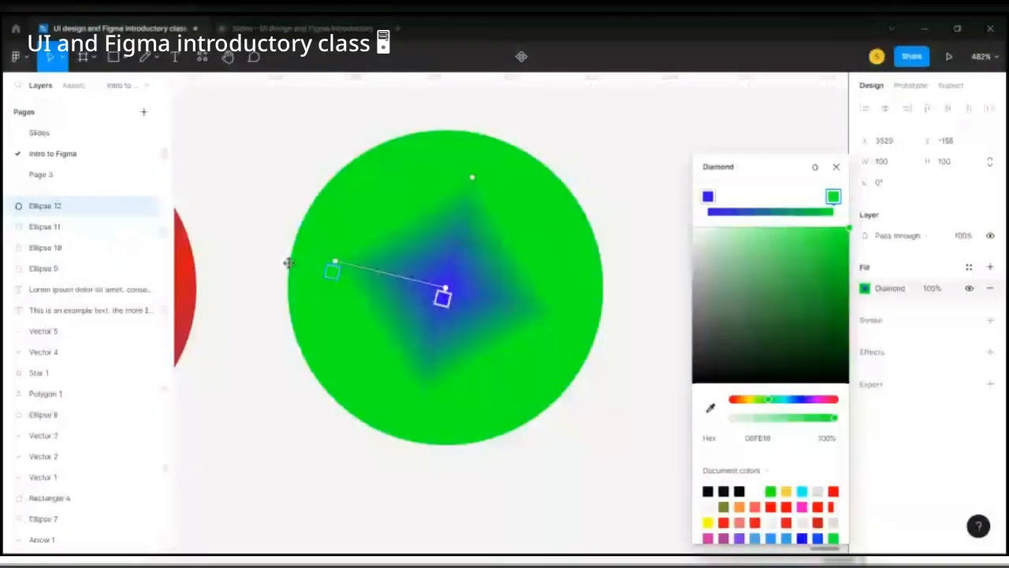
Try the green stop closer to the centre, return it to the gradient's end, and extend the end handle beyond the ellipse's lower right
{"action": "left_click_drag", "start_coordinate": [332, 272], "coordinate": [406, 291]}
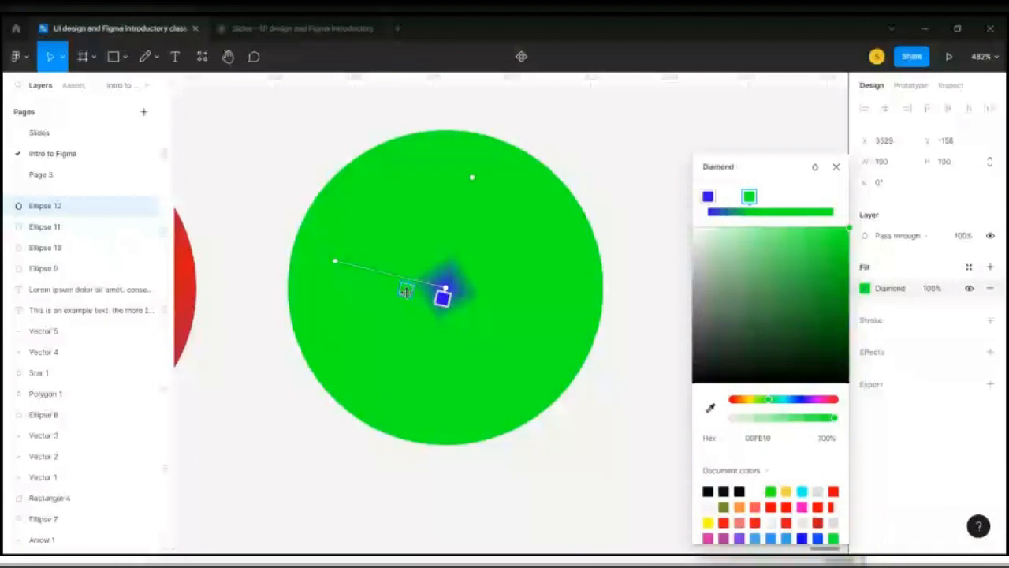
{"action": "left_click_drag", "start_coordinate": [406, 291], "coordinate": [578, 84]}
{"action": "scroll", "coordinate": [578, 84], "scroll_direction": "down", "scroll_amount": 5}
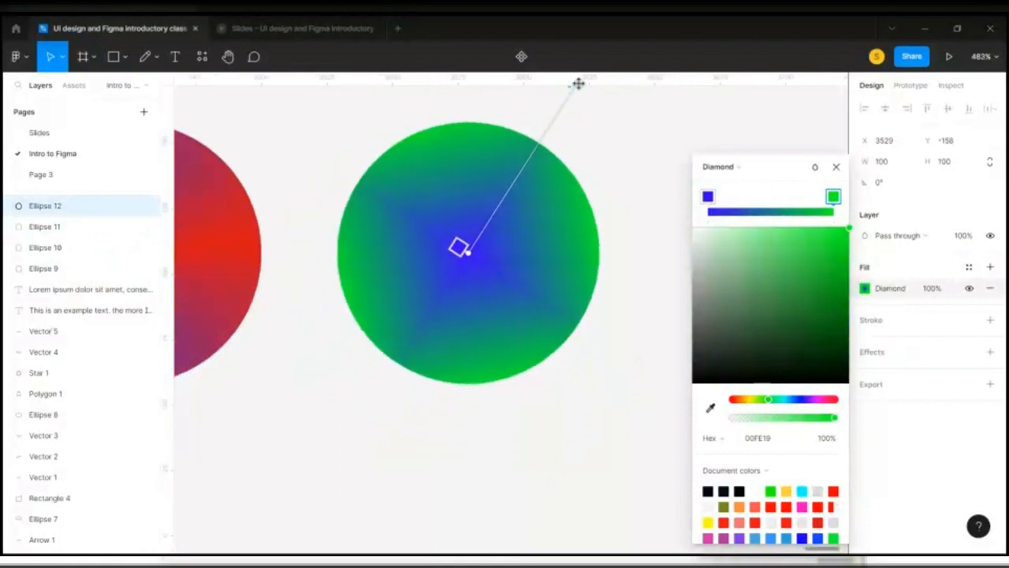
{"action": "scroll", "coordinate": [579, 84], "scroll_direction": "down", "scroll_amount": 1}
{"action": "left_click_drag", "start_coordinate": [579, 84], "coordinate": [580, 406]}
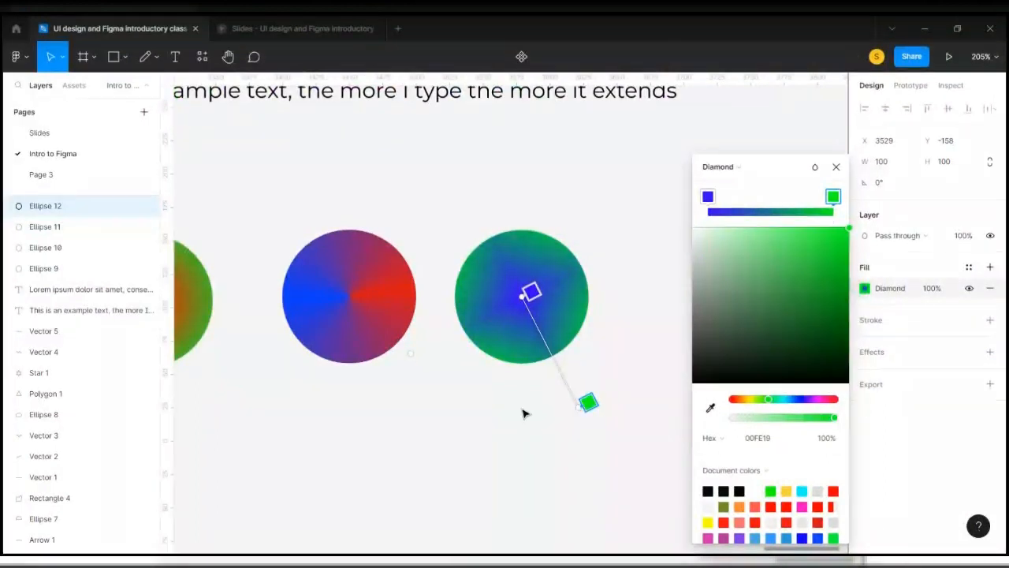
{"action": "scroll", "coordinate": [523, 413], "scroll_direction": "right", "scroll_amount": 5}
{"action": "left_click", "coordinate": [840, 171]}
Place another 100 × 100 ellipse beside the diamond-gradient ellipse and align it at X 3674, Y -158
{"action": "scroll", "coordinate": [483, 250], "scroll_direction": "left", "scroll_amount": 3}
{"action": "scroll", "coordinate": [485, 252], "scroll_direction": "right", "scroll_amount": 4}
{"action": "key", "text": "o"}
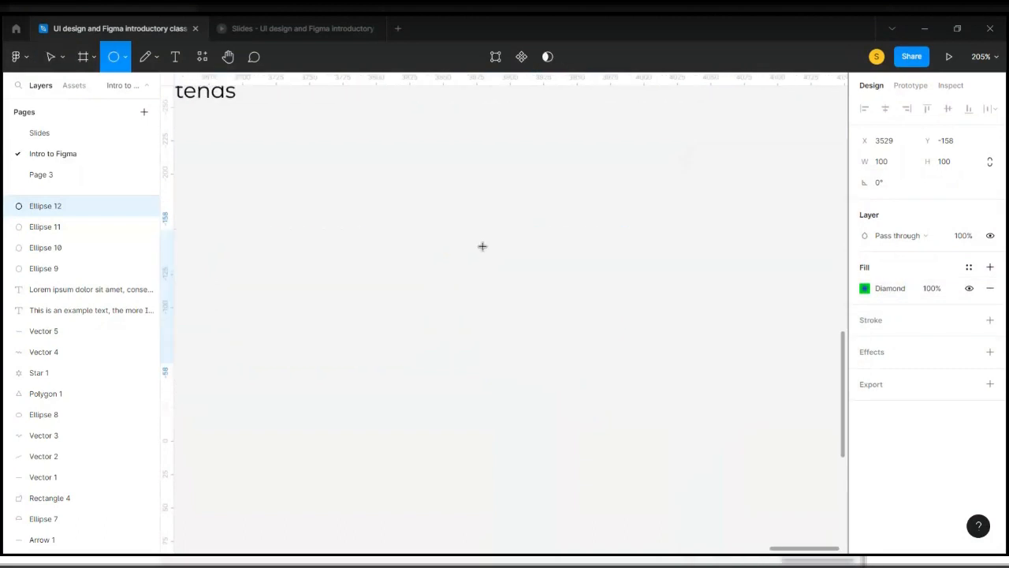
{"action": "scroll", "coordinate": [373, 362], "scroll_direction": "left", "scroll_amount": 2}
{"action": "left_click", "coordinate": [455, 298]}
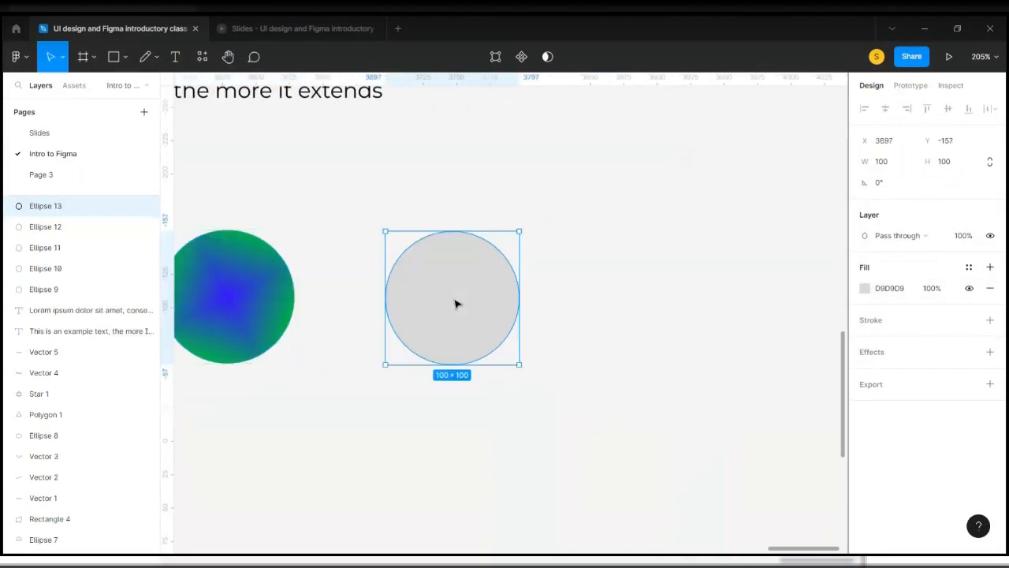
{"action": "left_click_drag", "start_coordinate": [441, 302], "coordinate": [420, 300]}
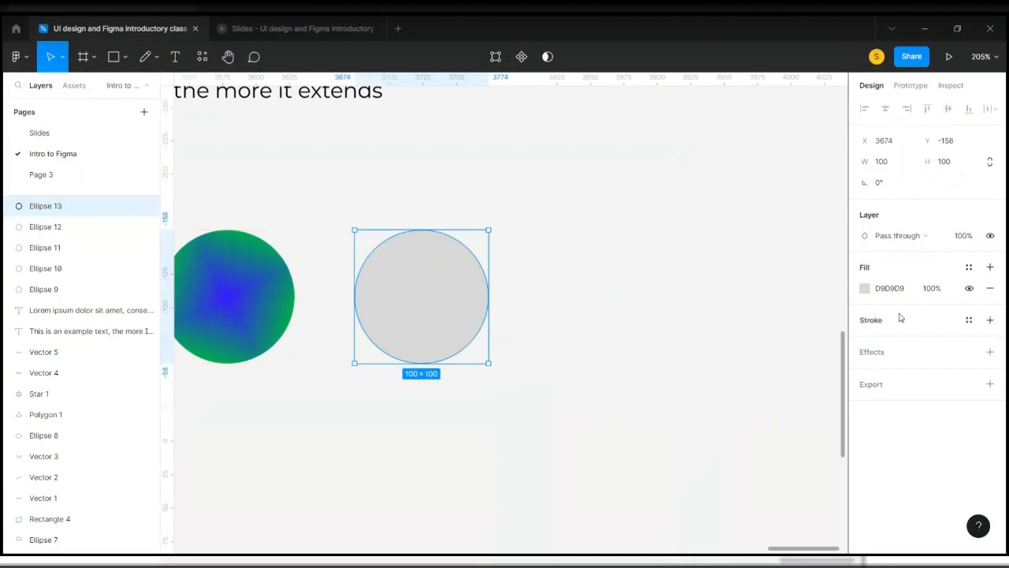
Change the new ellipse's fill to an image and load the picture 20220425_010432
{"action": "left_click", "coordinate": [865, 288]}
{"action": "left_click", "coordinate": [731, 215]}
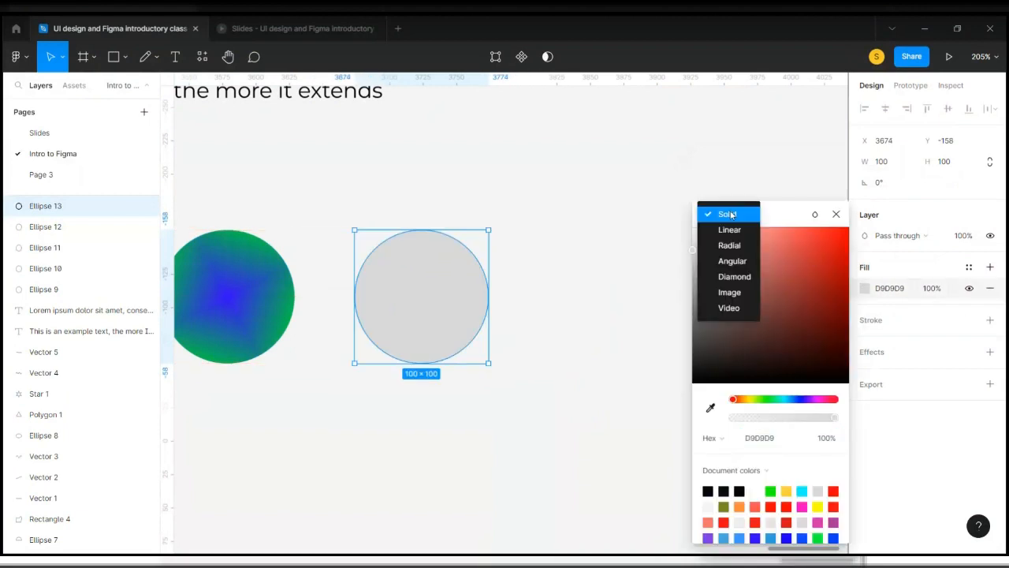
{"action": "left_click", "coordinate": [718, 294]}
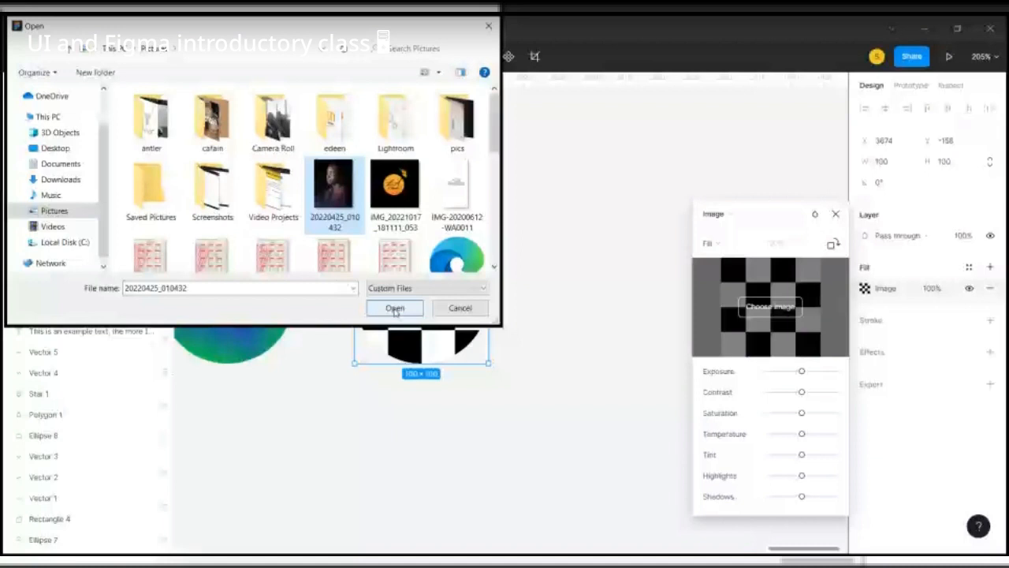
{"action": "left_click", "coordinate": [395, 308]}
Try the Fit scaling mode on the ellipse's image and return it to Fill
{"action": "scroll", "coordinate": [387, 275], "scroll_direction": "up", "scroll_amount": 5}
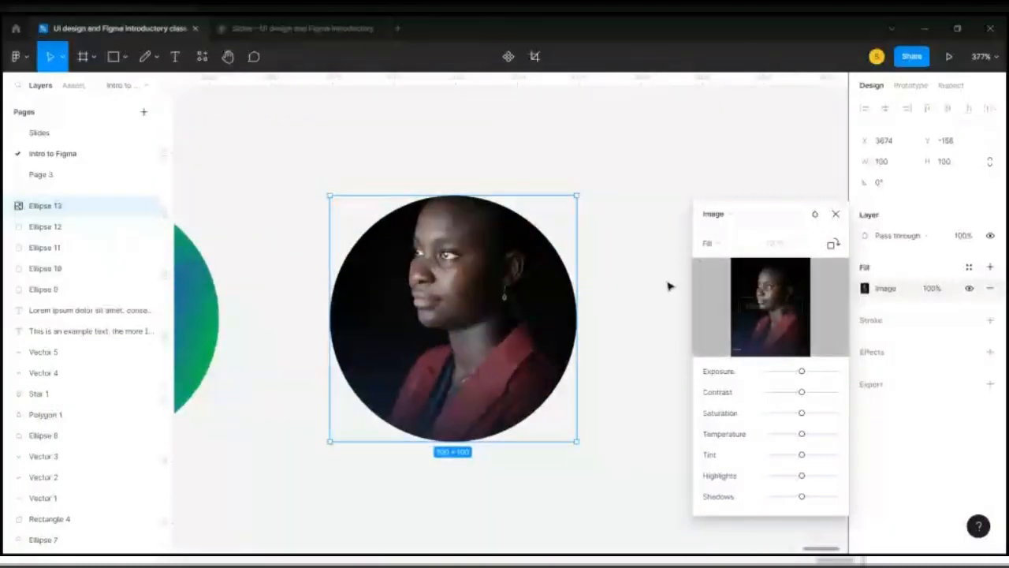
{"action": "scroll", "coordinate": [646, 292], "scroll_direction": "right", "scroll_amount": 5}
{"action": "left_click", "coordinate": [729, 243]}
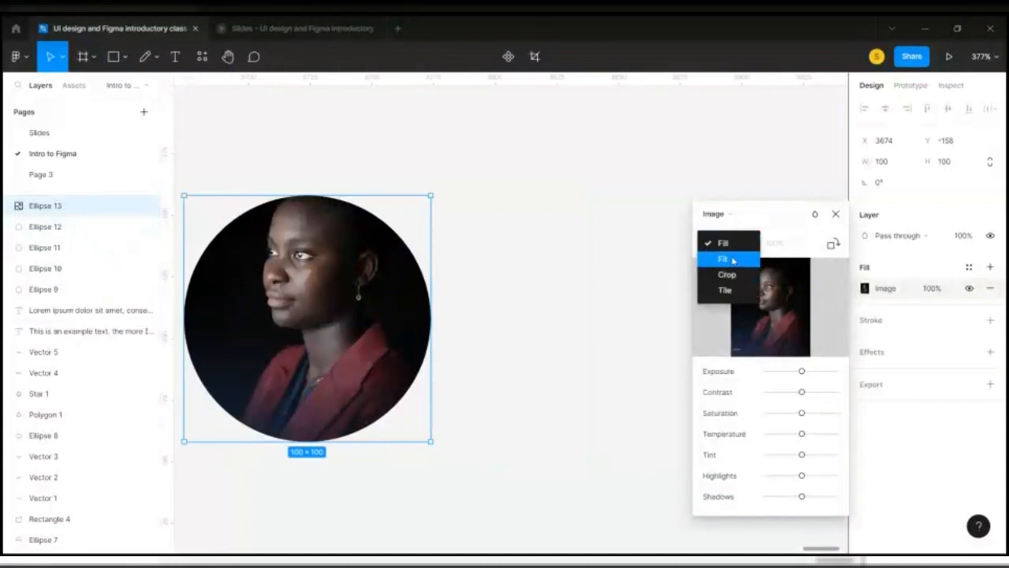
{"action": "left_click", "coordinate": [731, 260]}
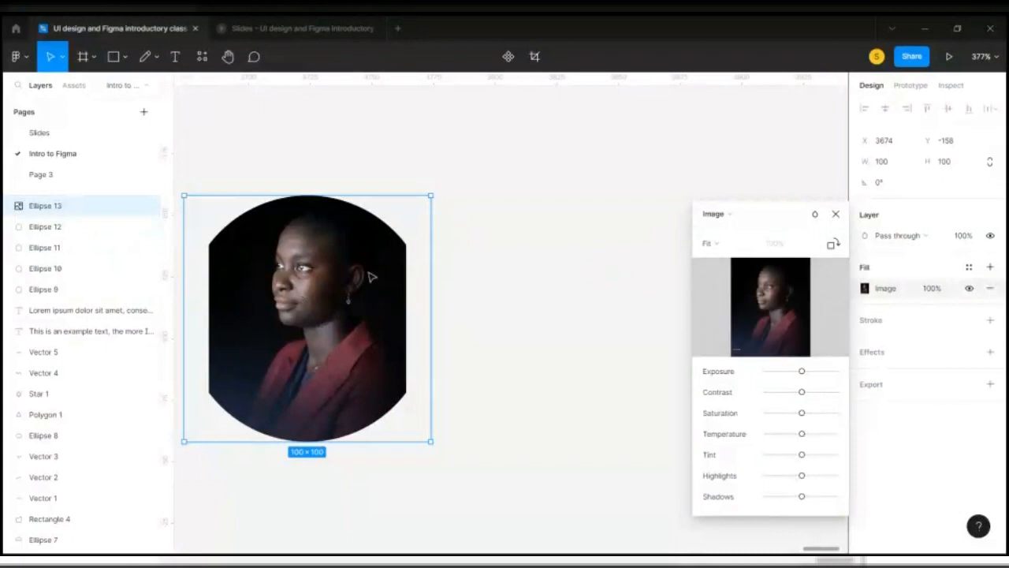
{"action": "left_click", "coordinate": [733, 240]}
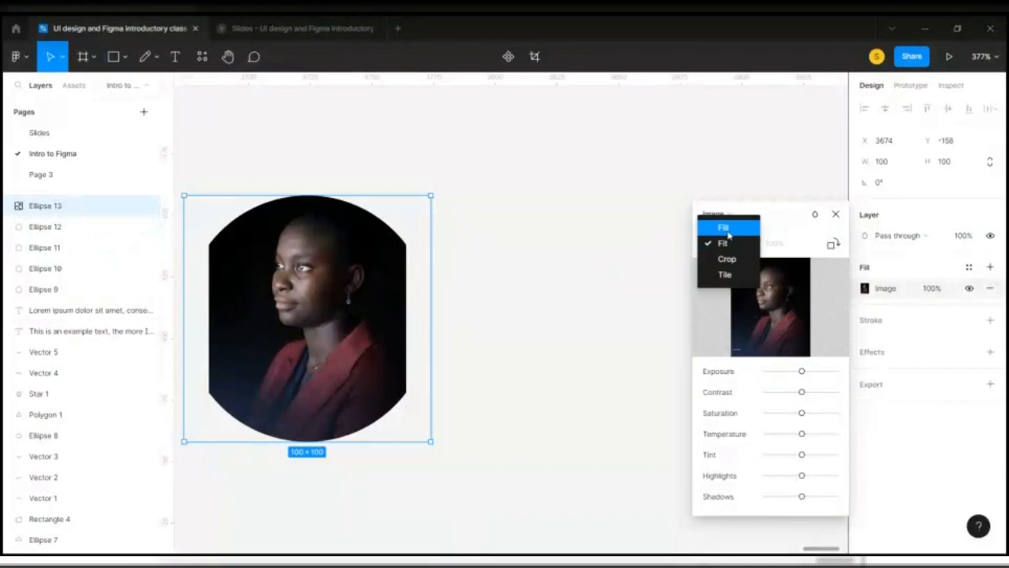
{"action": "left_click", "coordinate": [728, 228]}
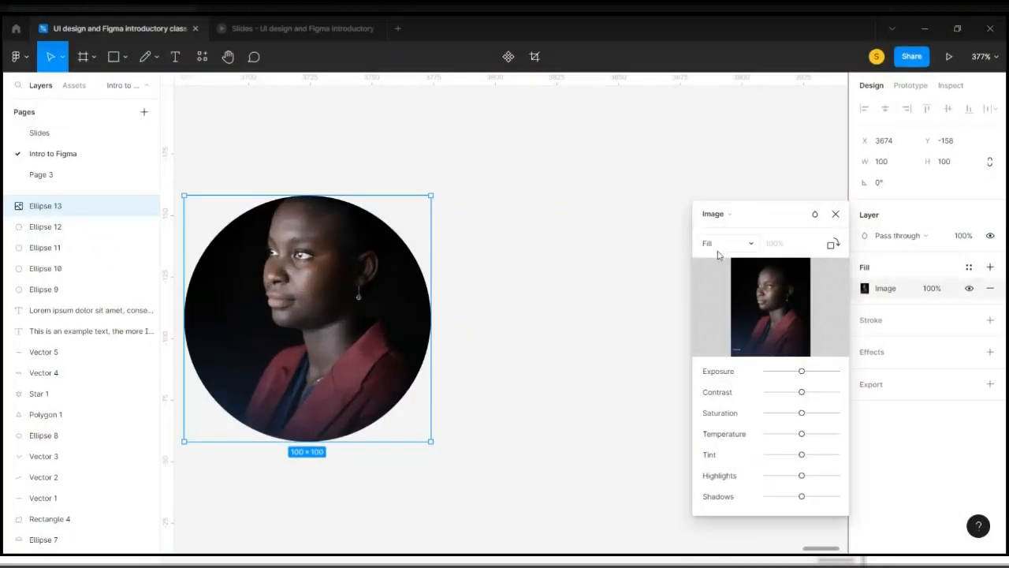
Switch the image fill to Crop and try repositioning and enlarging the picture inside the ellipse
{"action": "left_click", "coordinate": [717, 244]}
{"action": "left_click", "coordinate": [713, 275]}
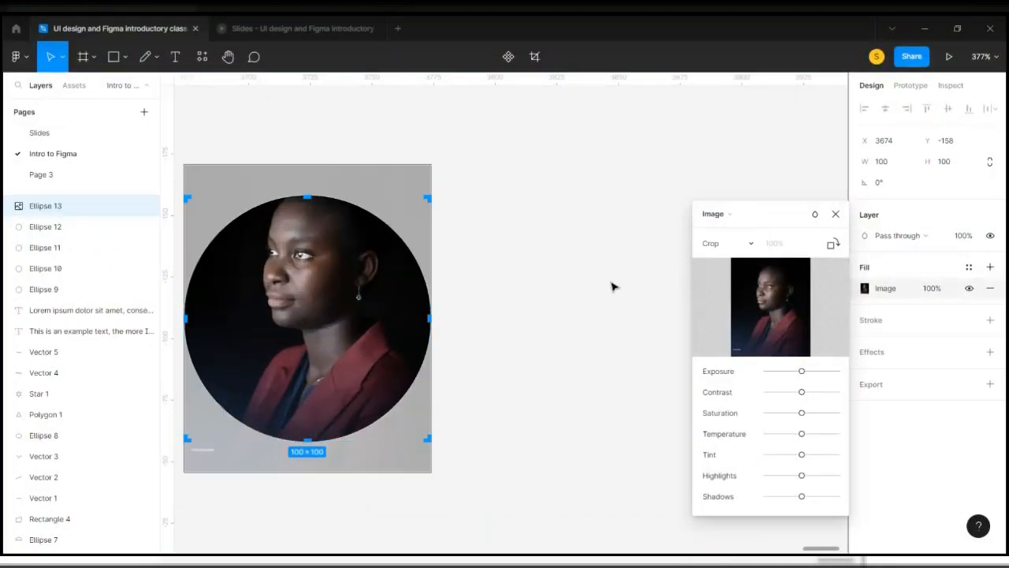
{"action": "scroll", "coordinate": [563, 286], "scroll_direction": "down", "scroll_amount": 2}
{"action": "scroll", "coordinate": [357, 281], "scroll_direction": "up", "scroll_amount": 2}
{"action": "mouse_move", "coordinate": [357, 282]}
{"action": "left_mouse_down"}
{"action": "mouse_move", "coordinate": [357, 307]}
{"action": "mouse_move", "coordinate": [357, 290]}
{"action": "left_mouse_up"}
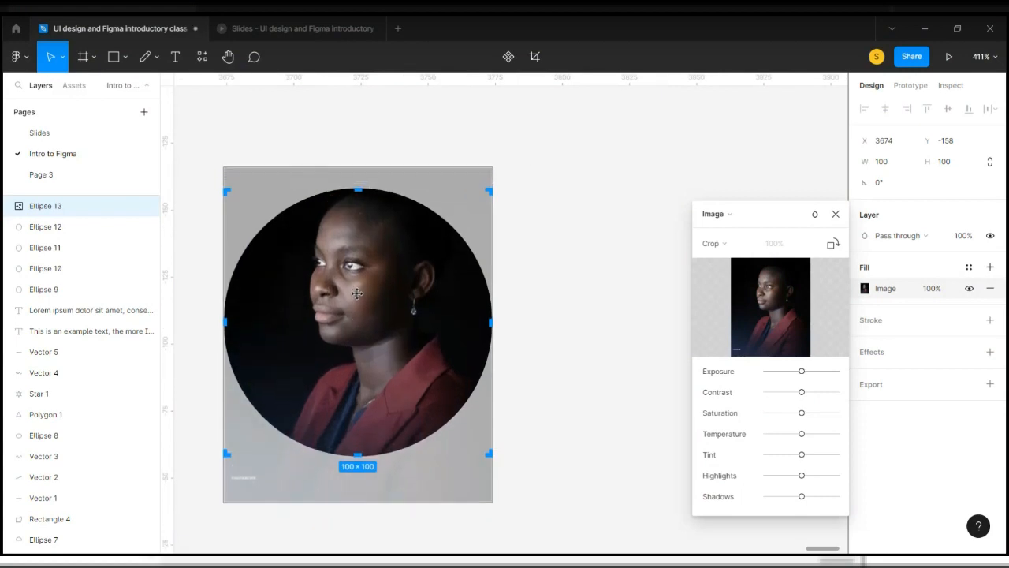
{"action": "left_click_drag", "start_coordinate": [497, 166], "coordinate": [585, 151]}
{"action": "scroll", "coordinate": [585, 152], "scroll_direction": "down", "scroll_amount": 3}
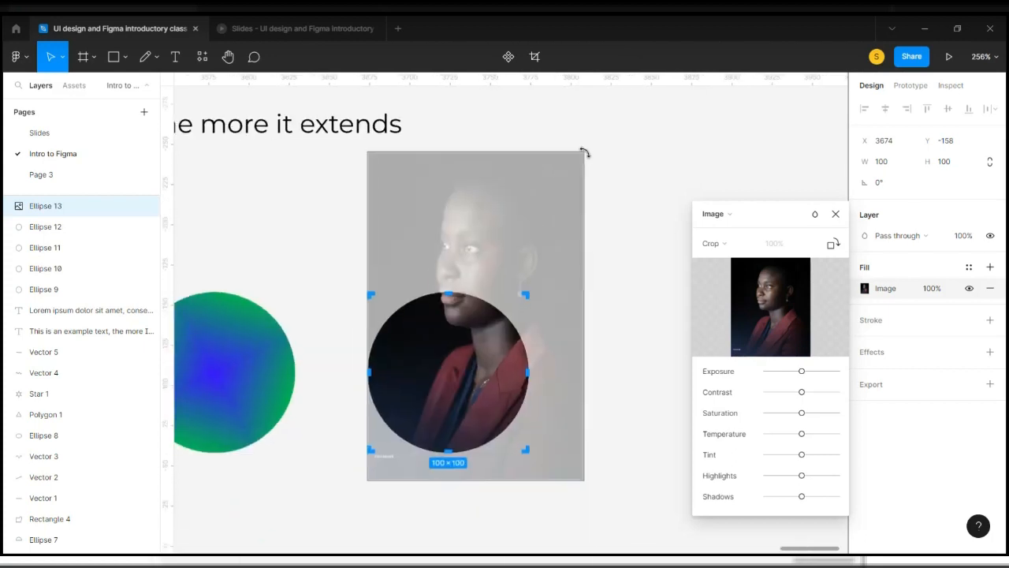
{"action": "left_click_drag", "start_coordinate": [586, 220], "coordinate": [674, 225]}
{"action": "key", "text": "Escape"}
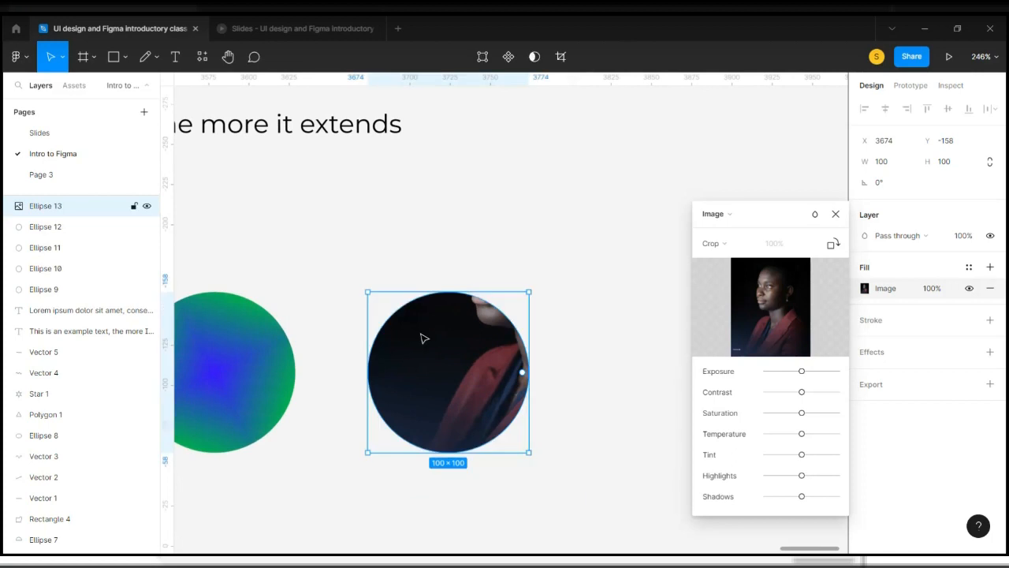
Undo the enlarging and repositioning of the cropped picture
{"action": "key", "text": "ctrl+z"}
{"action": "key", "text": "ctrl+z"}
{"action": "key", "text": "ctrl+z"}
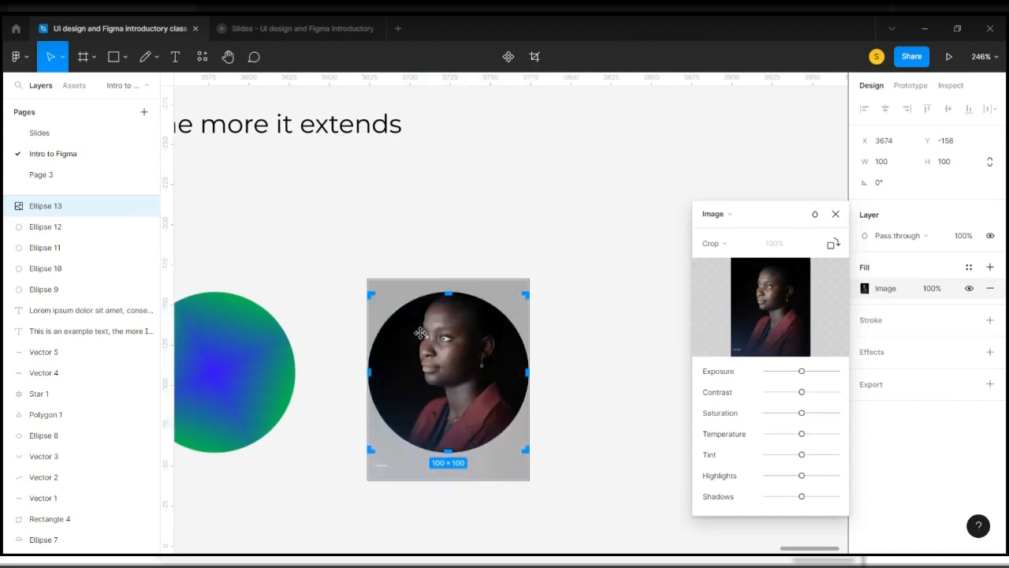
{"action": "key", "text": "ctrl+z"}
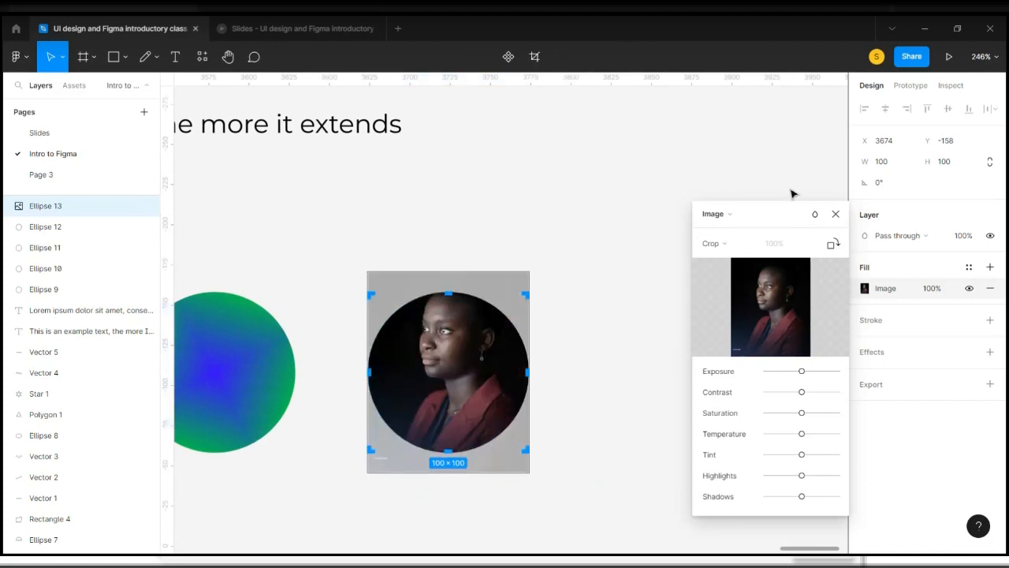
Try the Tile mode on the ellipse's image, examine the tile's extent, and set the mode back to Fill
{"action": "left_click", "coordinate": [741, 244]}
{"action": "left_click", "coordinate": [732, 259]}
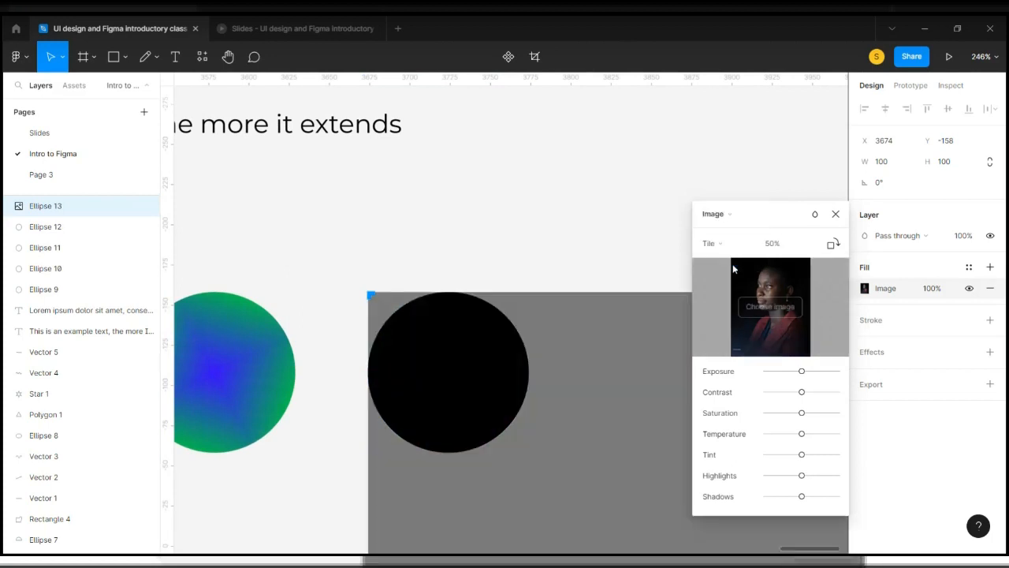
{"action": "scroll", "coordinate": [510, 295], "scroll_direction": "down", "scroll_amount": 10}
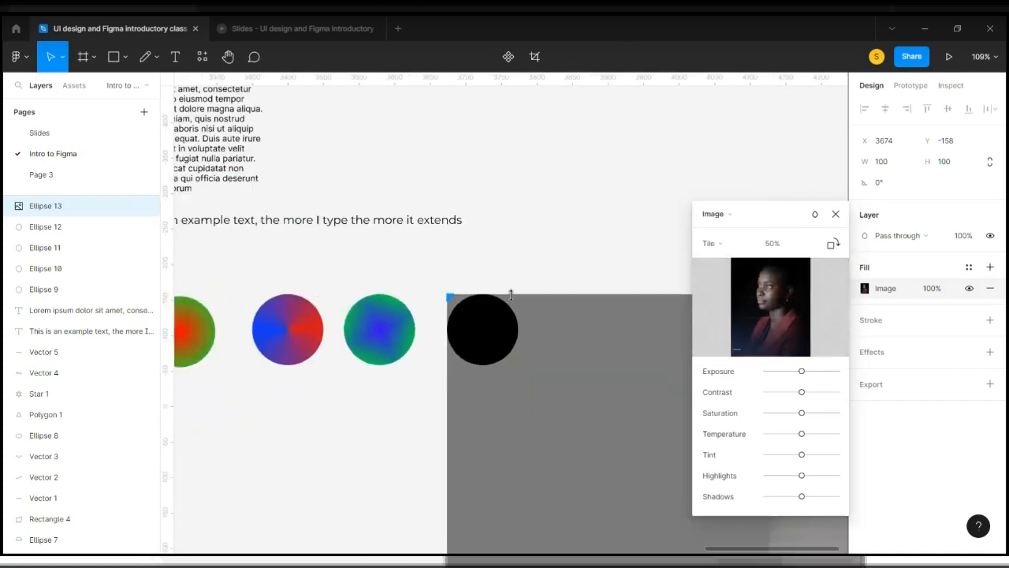
{"action": "scroll", "coordinate": [511, 294], "scroll_direction": "down", "scroll_amount": 2}
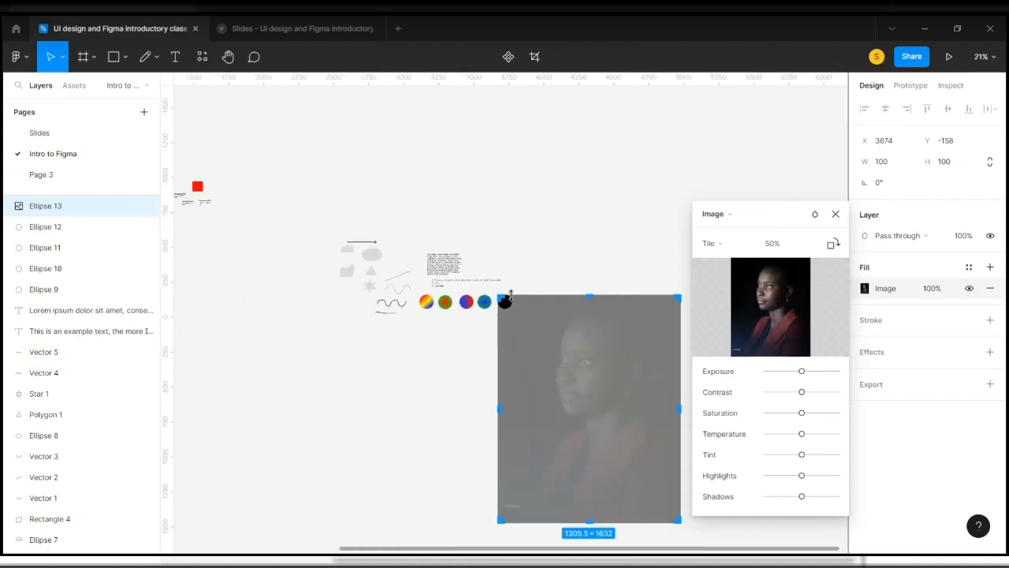
{"action": "scroll", "coordinate": [510, 294], "scroll_direction": "up", "scroll_amount": 5}
{"action": "scroll", "coordinate": [511, 295], "scroll_direction": "up", "scroll_amount": 5}
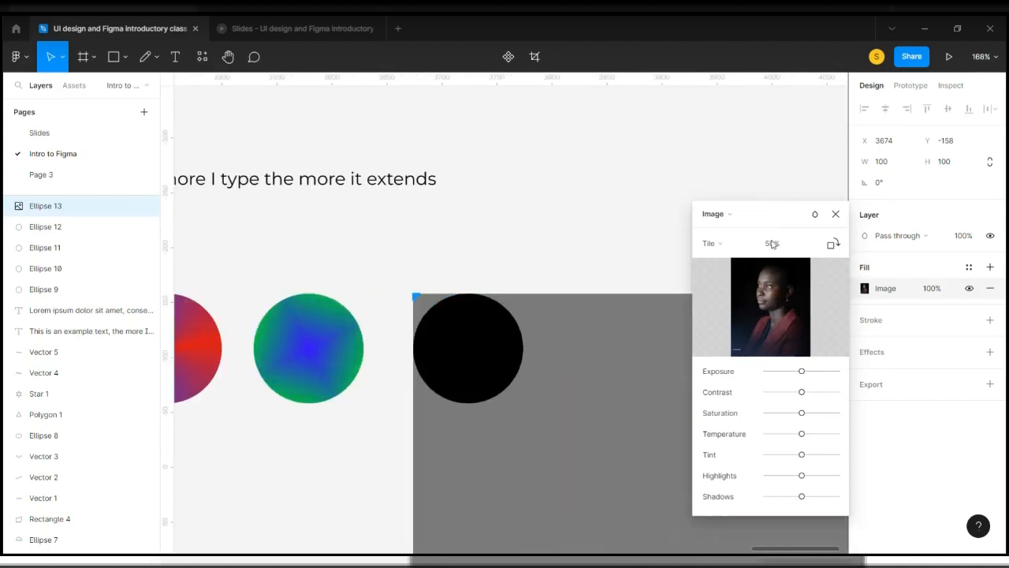
{"action": "left_click", "coordinate": [717, 243]}
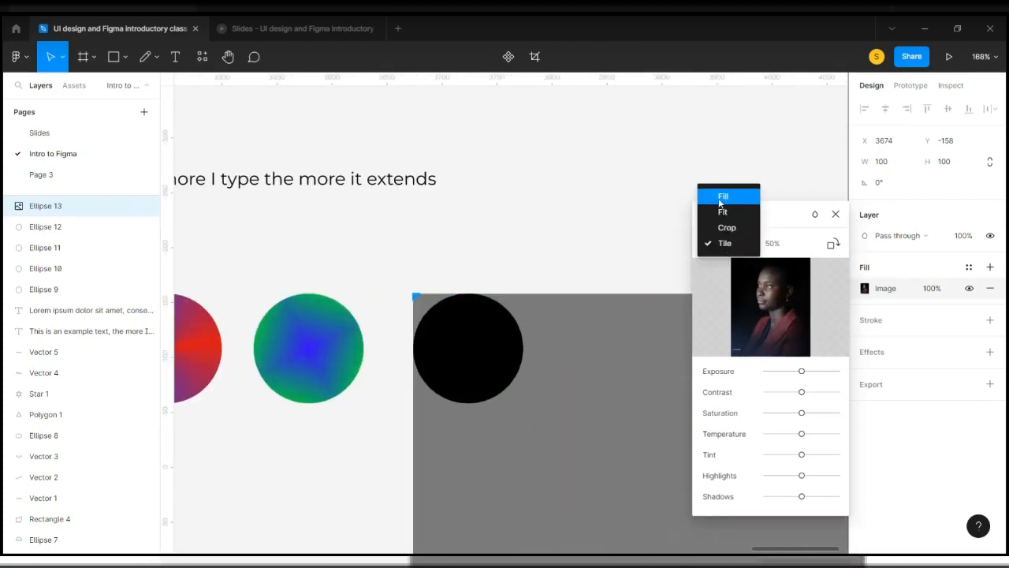
{"action": "left_click", "coordinate": [719, 198]}
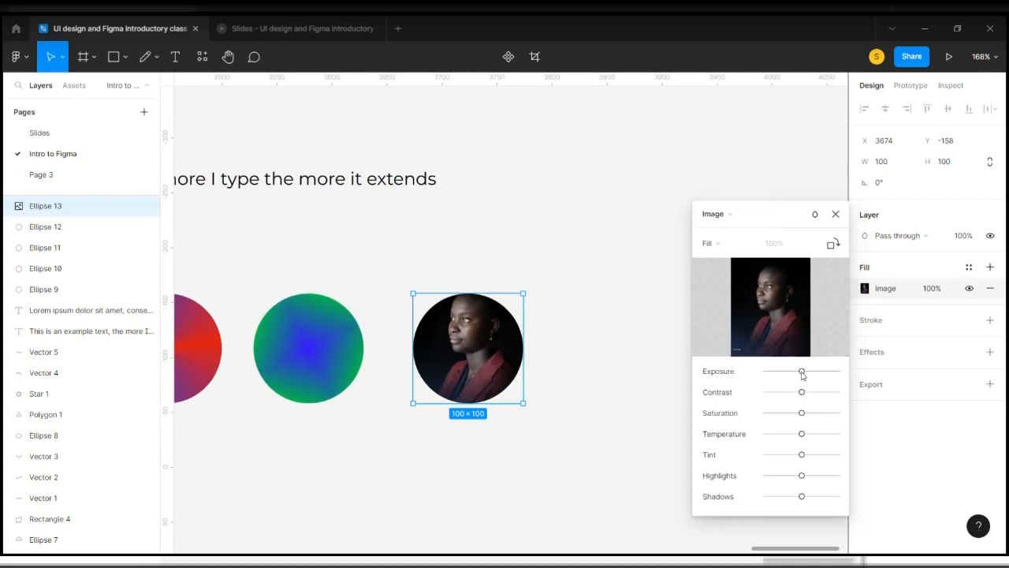
Try the image's exposure adjustment, then lower its saturation to the minimum and bring it back close to neutral
{"action": "left_click_drag", "start_coordinate": [802, 374], "coordinate": [739, 398]}
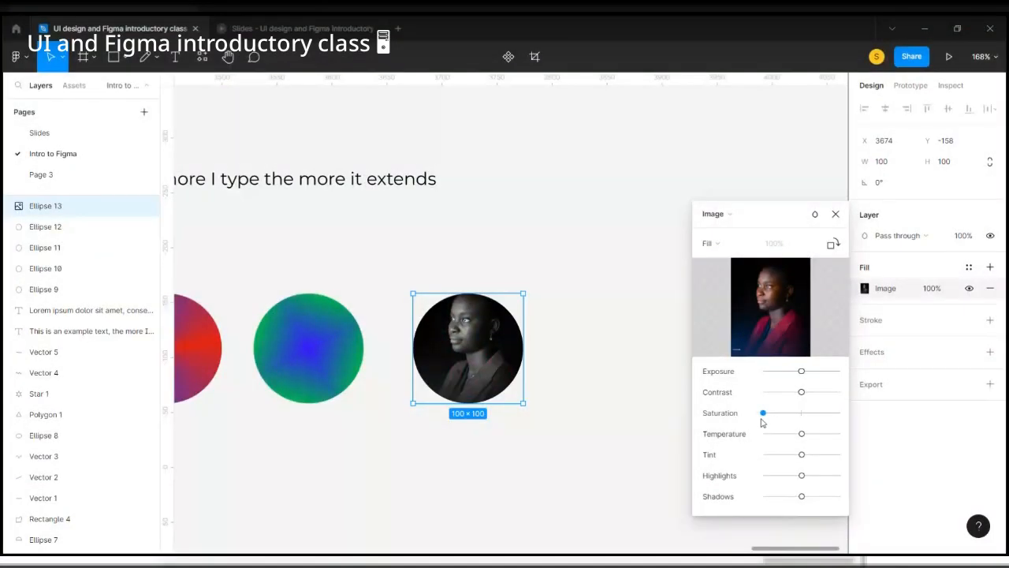
{"action": "left_click_drag", "start_coordinate": [761, 416], "coordinate": [716, 412]}
{"action": "left_click", "coordinate": [798, 412]}
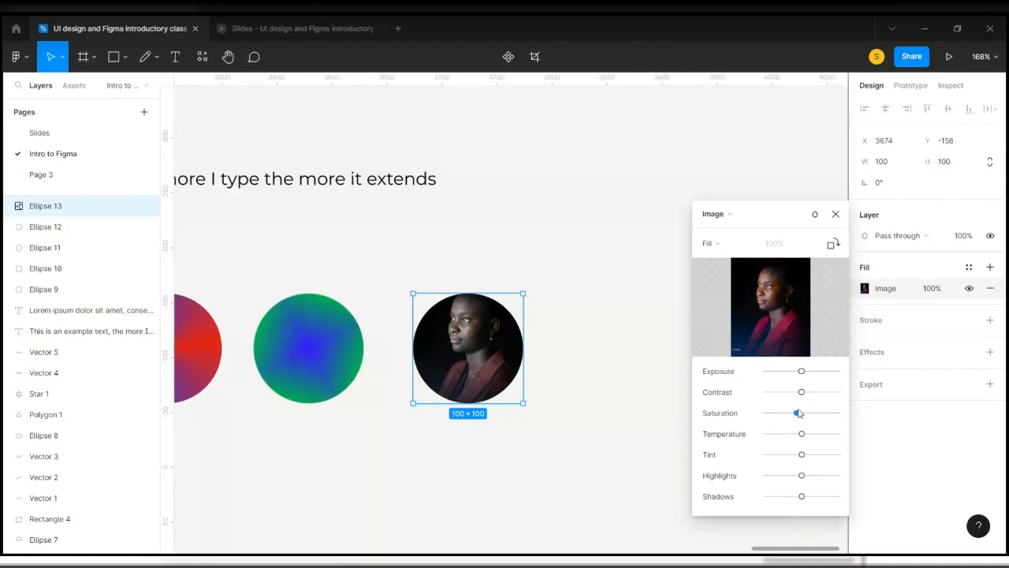
Try the temperature and tint adjustments on the ellipse's image and return them to neutral
{"action": "left_click_drag", "start_coordinate": [804, 438], "coordinate": [756, 441]}
{"action": "left_click", "coordinate": [800, 444]}
{"action": "left_click_drag", "start_coordinate": [802, 457], "coordinate": [795, 503]}
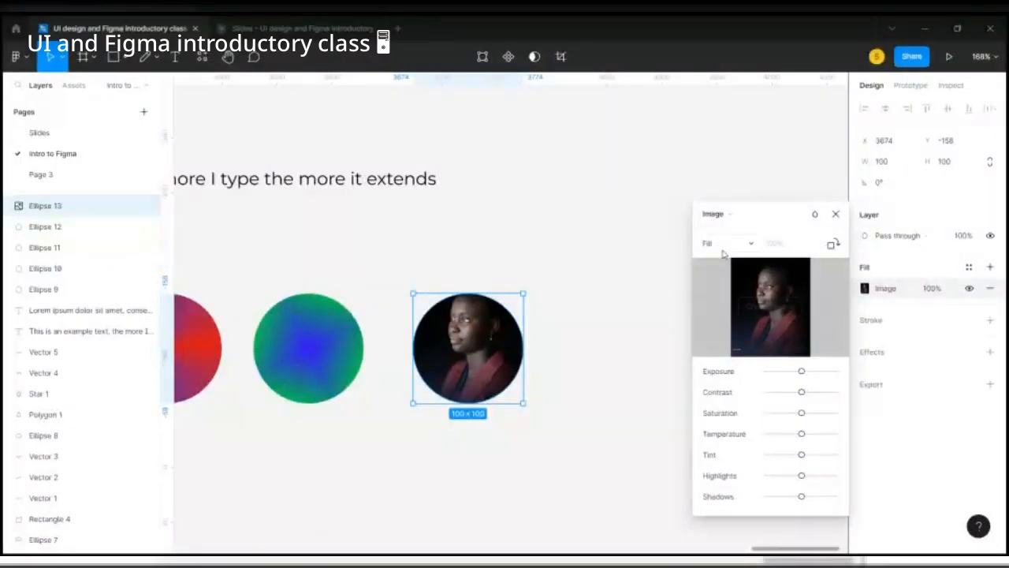
Try the Video fill type on the ellipse, undo it to restore the image fill, and close the fill settings
{"action": "left_click", "coordinate": [751, 214]}
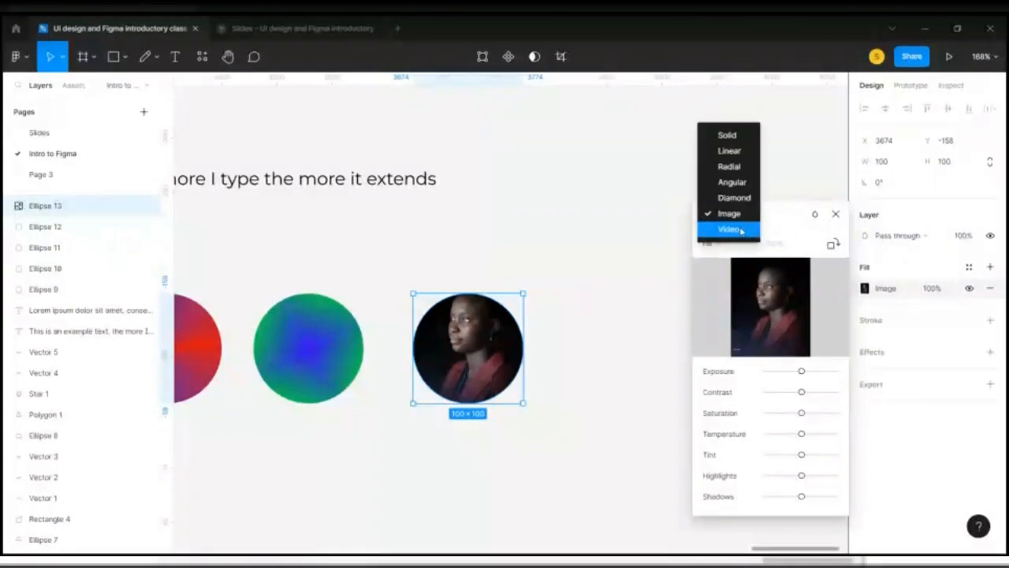
{"action": "left_click", "coordinate": [729, 229]}
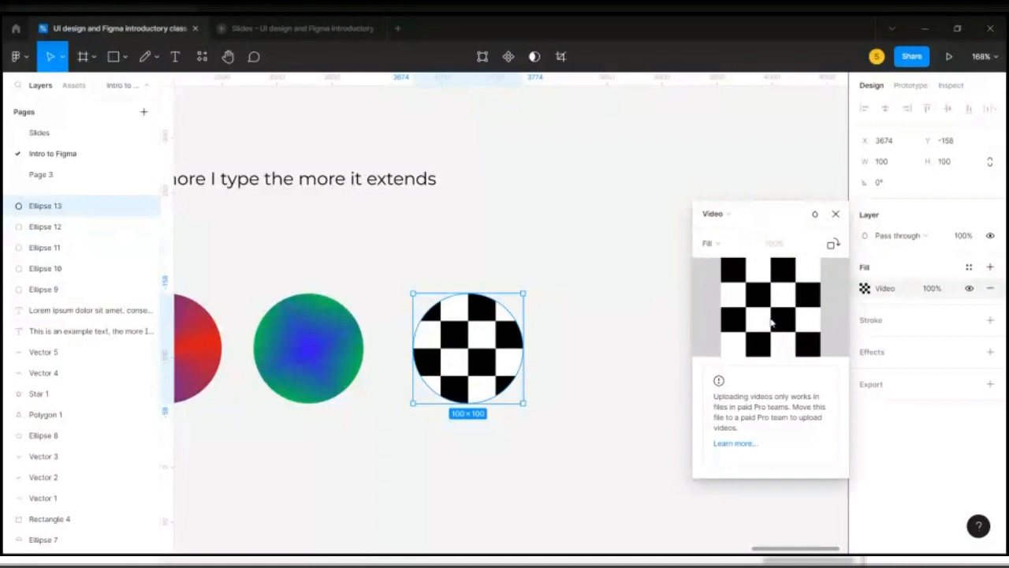
{"action": "key", "text": "ctrl+z"}
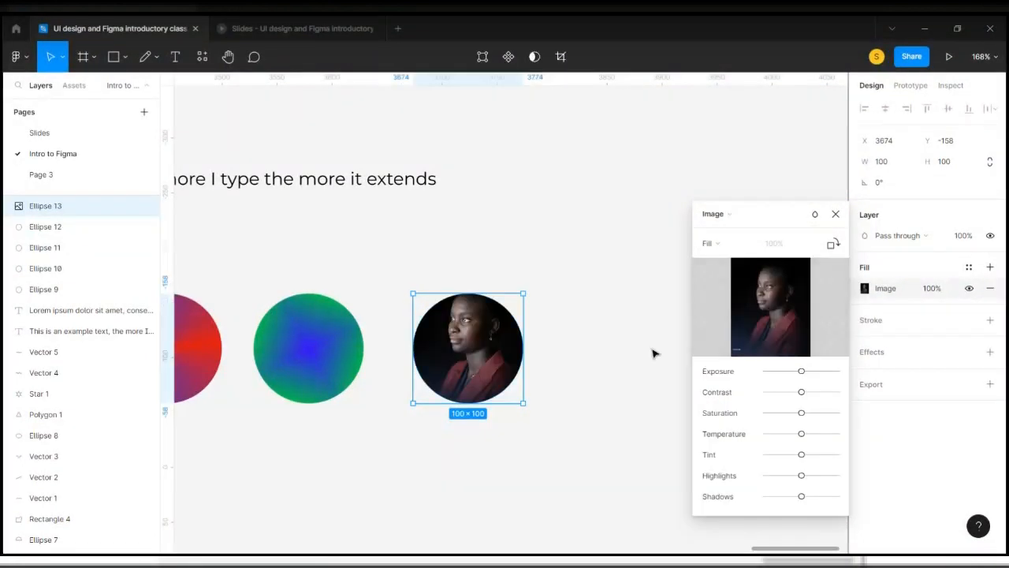
{"action": "left_click", "coordinate": [834, 215]}
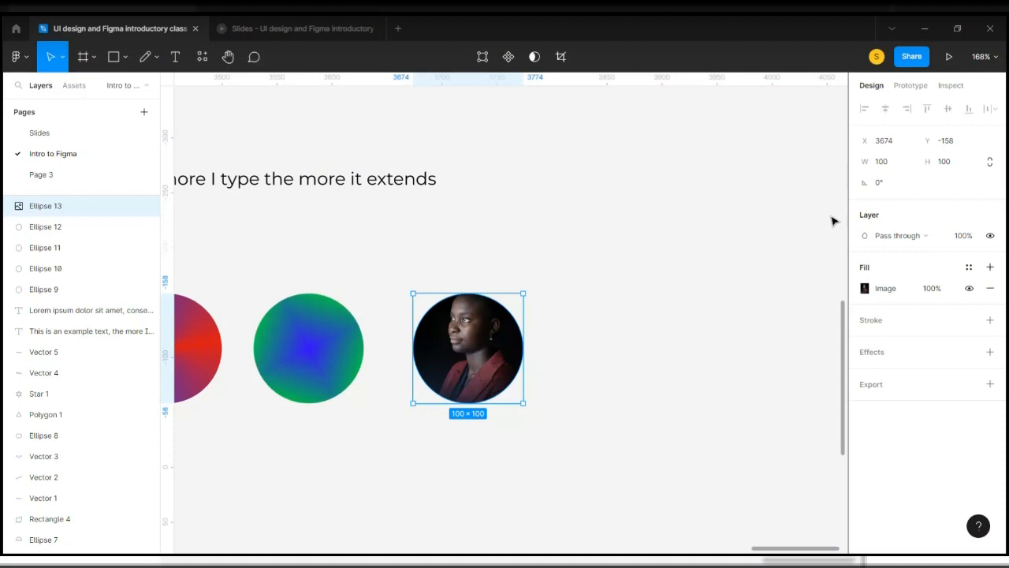
Place a 100 × 100 circle and a 100 × 100 square below the gradient ellipses, aligning the square's top with the circle at Y 26
{"action": "scroll", "coordinate": [832, 221], "scroll_direction": "down", "scroll_amount": 3}
{"action": "scroll", "coordinate": [832, 219], "scroll_direction": "down", "scroll_amount": 2}
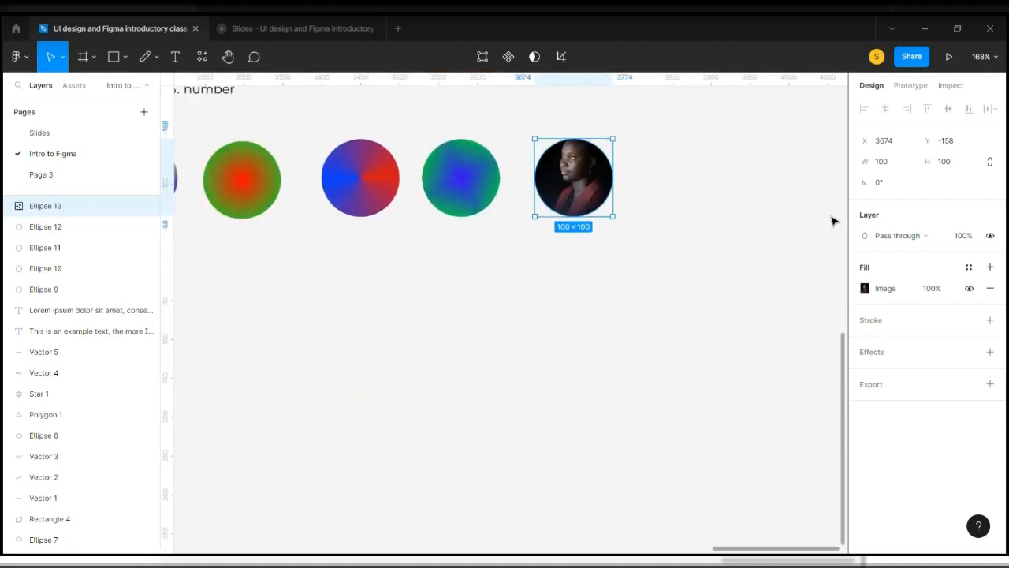
{"action": "left_click", "coordinate": [412, 313]}
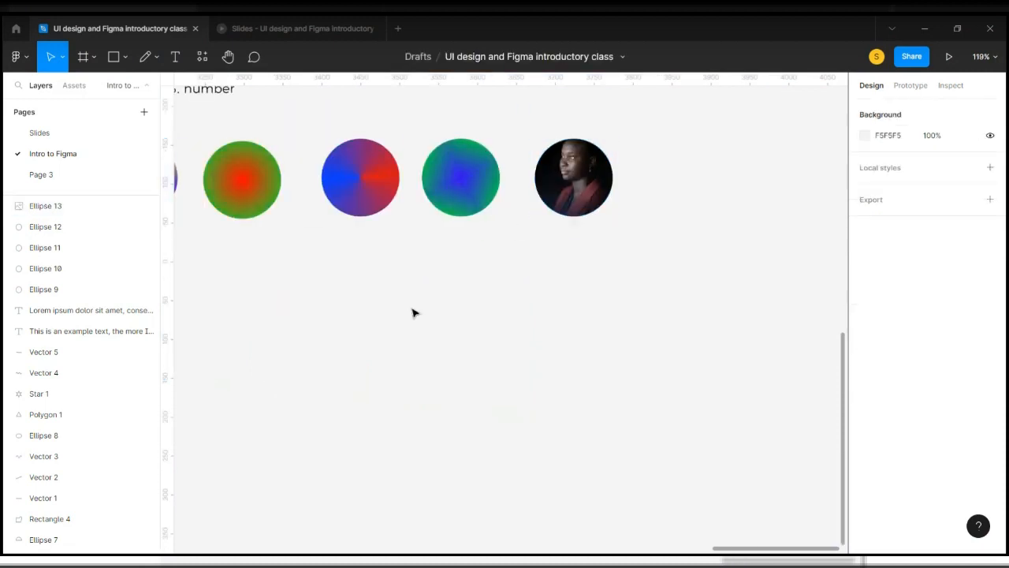
{"action": "key", "text": "o"}
{"action": "left_click", "coordinate": [327, 323]}
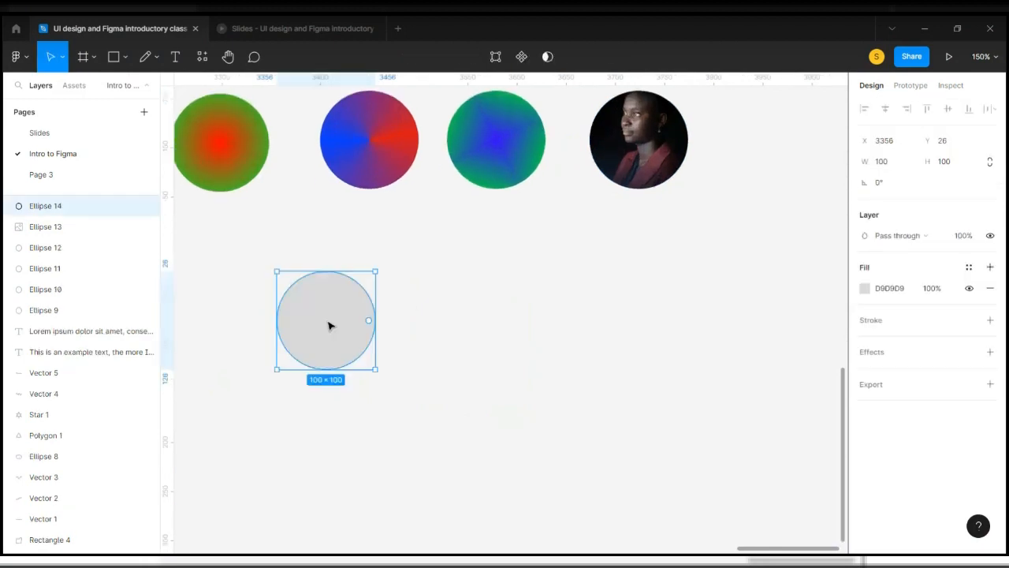
{"action": "key", "text": "r"}
{"action": "left_click", "coordinate": [484, 328]}
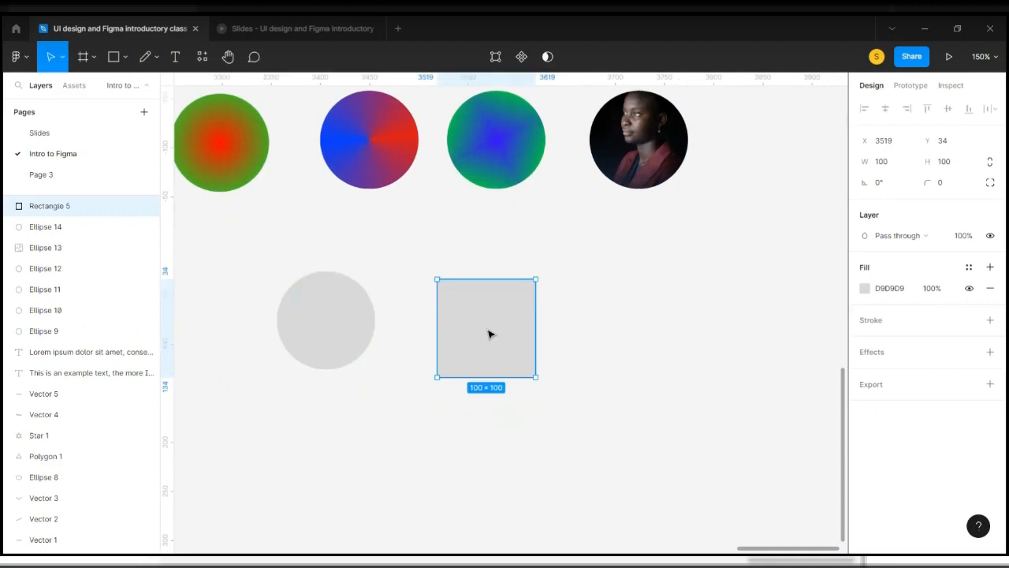
{"action": "left_click_drag", "start_coordinate": [487, 332], "coordinate": [462, 322]}
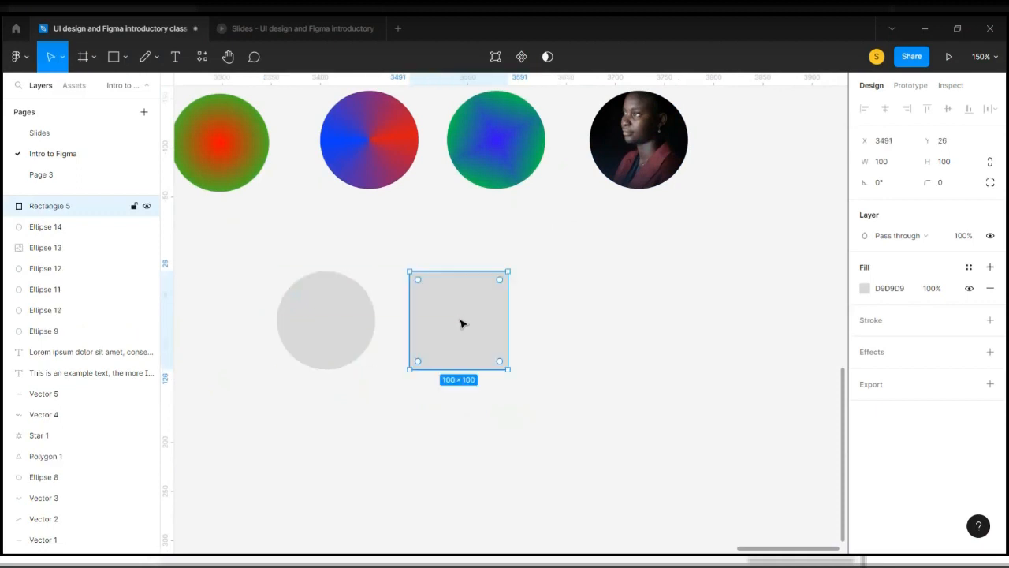
Fill the new square with solid yellow FAFF00
{"action": "left_click", "coordinate": [864, 289]}
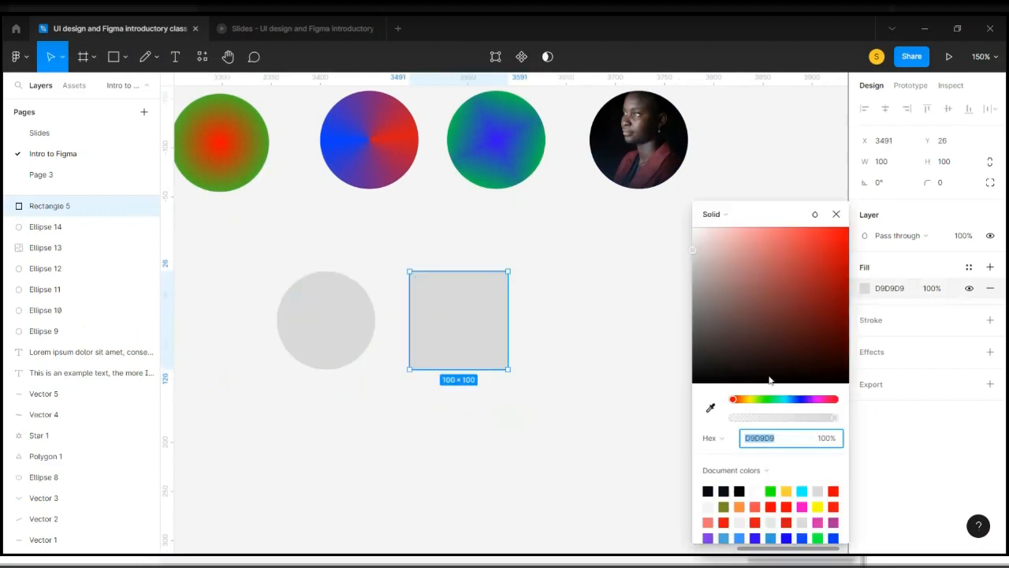
{"action": "left_click", "coordinate": [753, 400]}
{"action": "left_click_drag", "start_coordinate": [723, 250], "coordinate": [865, 226]}
Fill the new circle with solid cyan 00FFFF and close the colour settings
{"action": "left_click", "coordinate": [363, 317]}
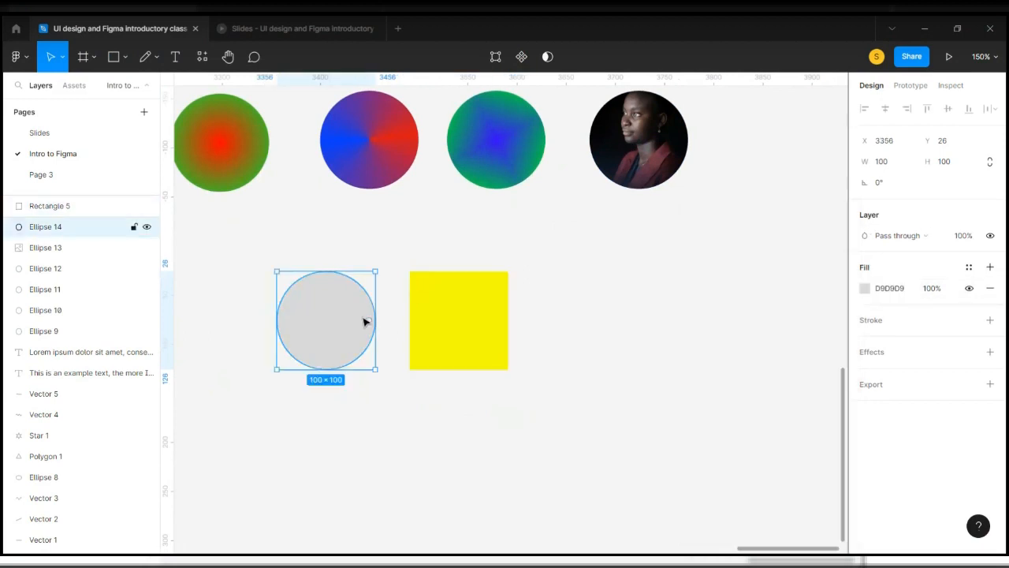
{"action": "left_click", "coordinate": [865, 288]}
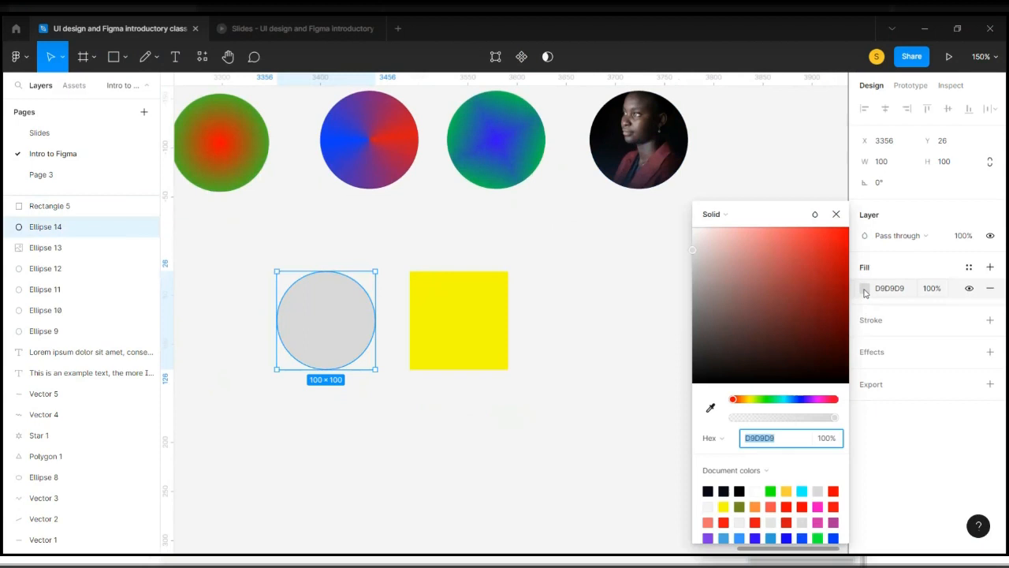
{"action": "left_click", "coordinate": [784, 400]}
{"action": "left_click_drag", "start_coordinate": [692, 251], "coordinate": [859, 227]}
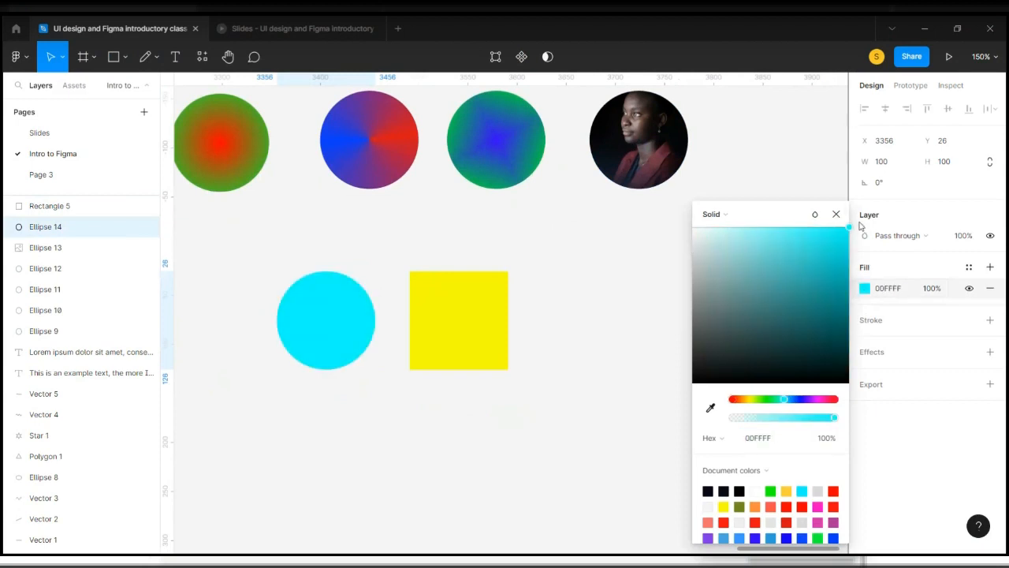
{"action": "left_click", "coordinate": [836, 214]}
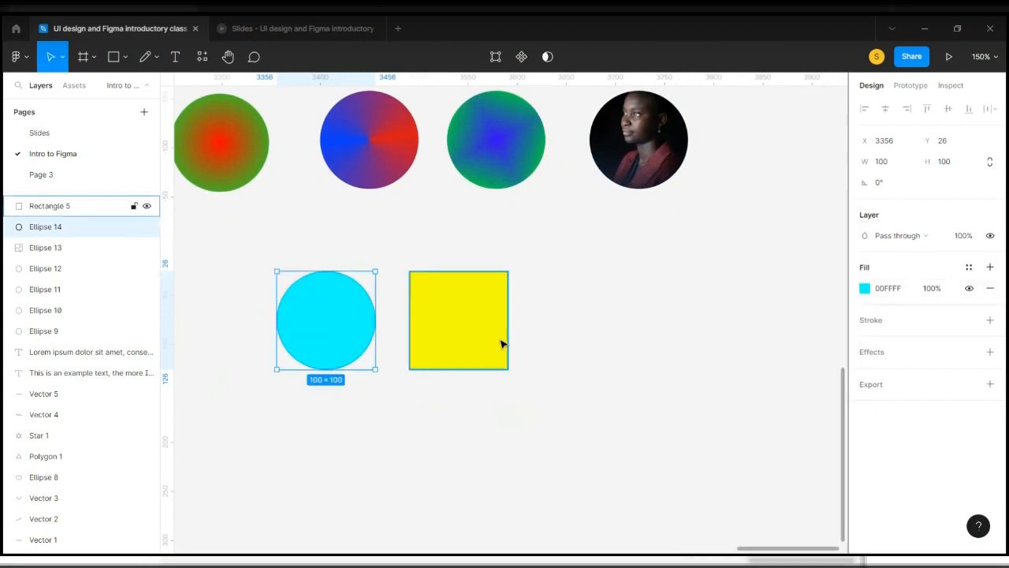
Move the yellow square horizontally to X 3406 so it covers the right half of the cyan circle
{"action": "scroll", "coordinate": [501, 344], "scroll_direction": "up", "scroll_amount": 3}
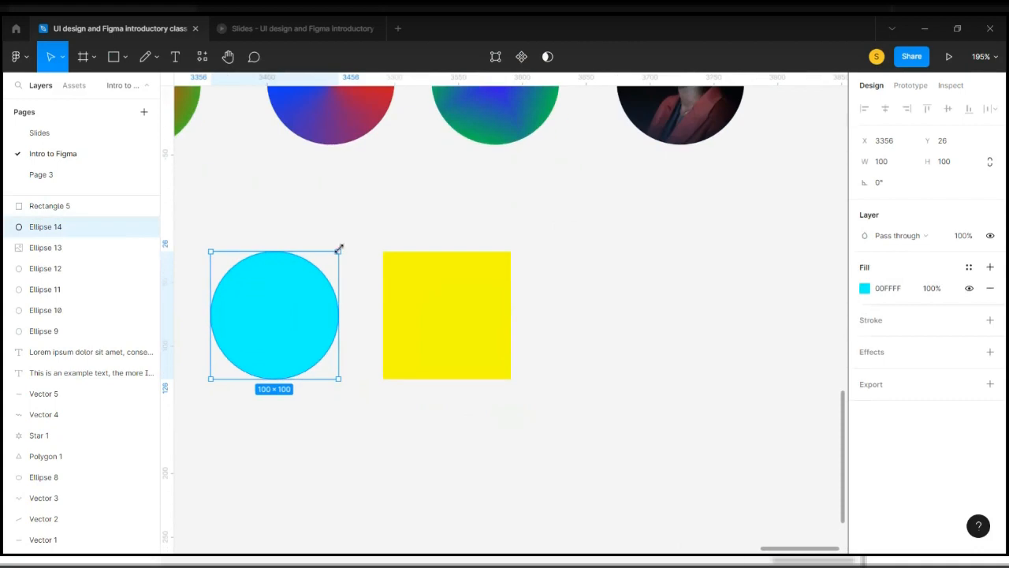
{"action": "scroll", "coordinate": [339, 249], "scroll_direction": "up", "scroll_amount": 5}
{"action": "left_click", "coordinate": [387, 215]}
{"action": "scroll", "coordinate": [387, 215], "scroll_direction": "left", "scroll_amount": 4}
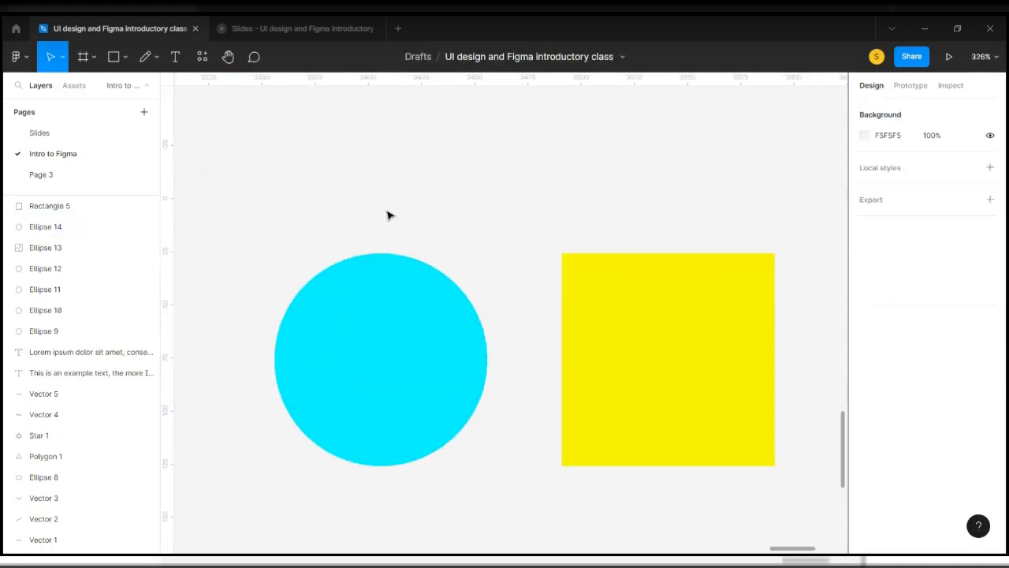
{"action": "left_click", "coordinate": [627, 330]}
{"action": "left_click_drag", "start_coordinate": [700, 352], "coordinate": [516, 351]}
{"action": "left_click", "coordinate": [659, 353]}
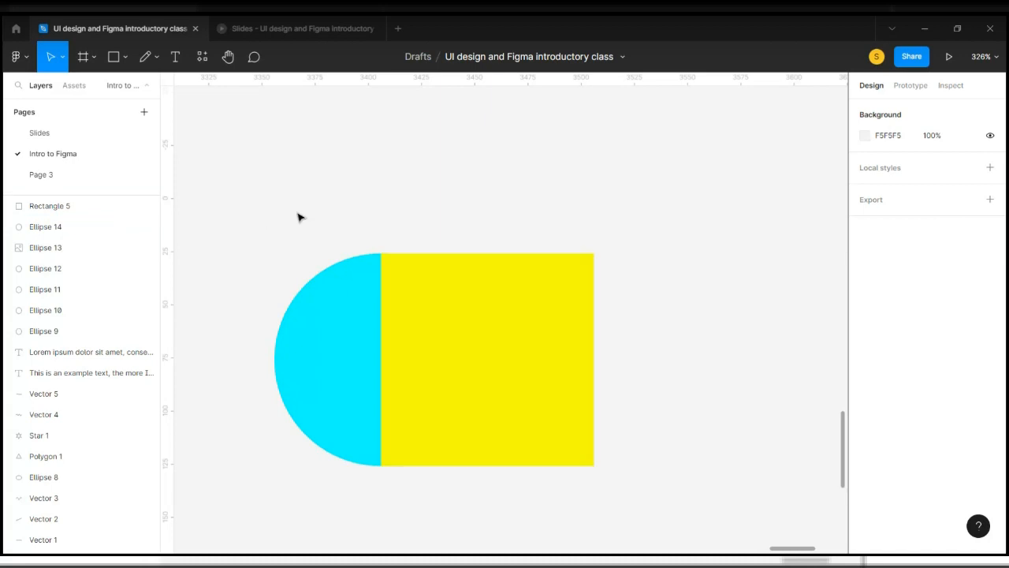
Try selecting the circle and square together, first by area and then by adding the circle to the selected square, and deselect both
{"action": "left_click_drag", "start_coordinate": [318, 218], "coordinate": [617, 487]}
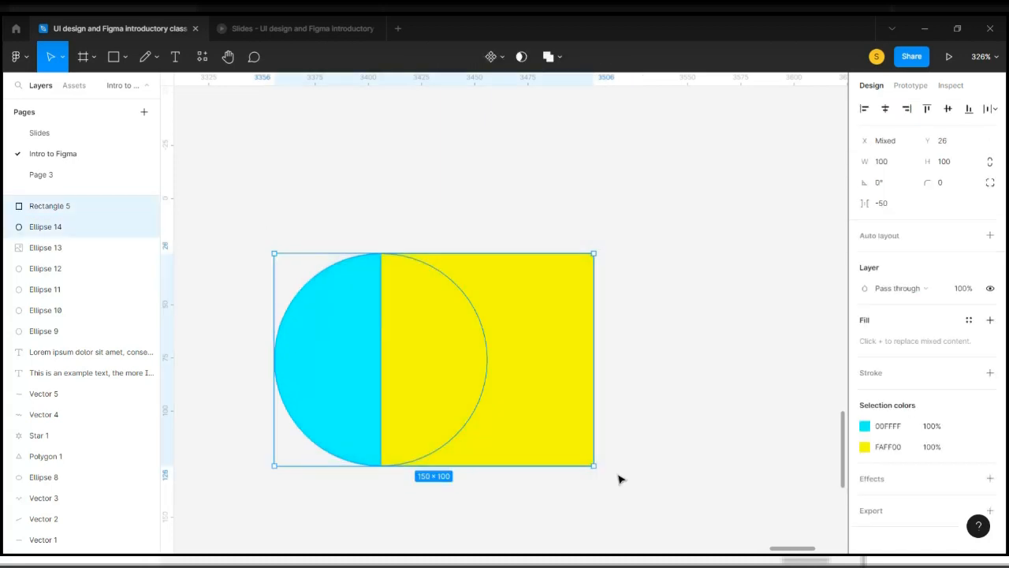
{"action": "left_click", "coordinate": [619, 478]}
{"action": "left_click", "coordinate": [515, 338]}
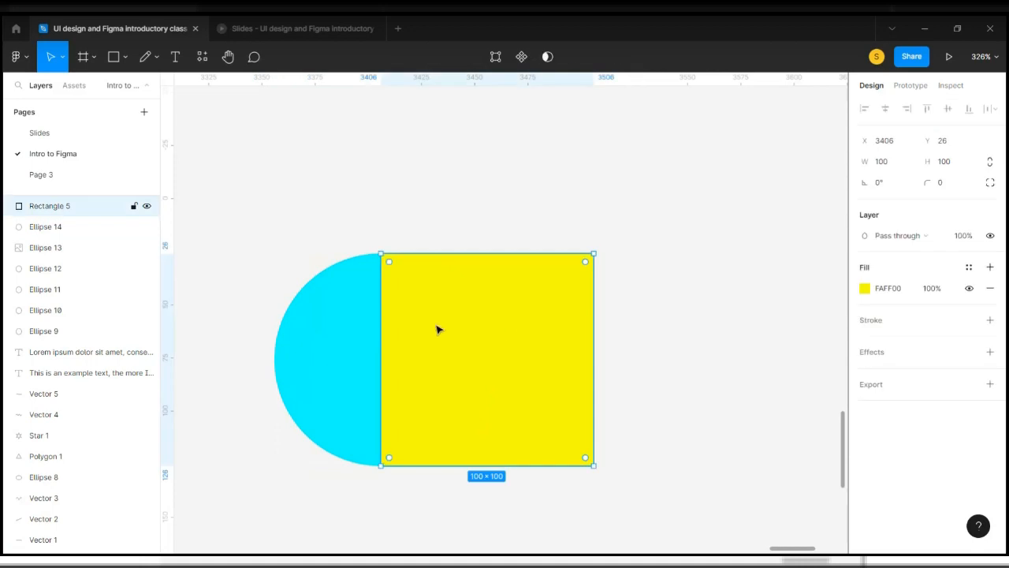
{"action": "left_click", "coordinate": [325, 332], "text": "shift"}
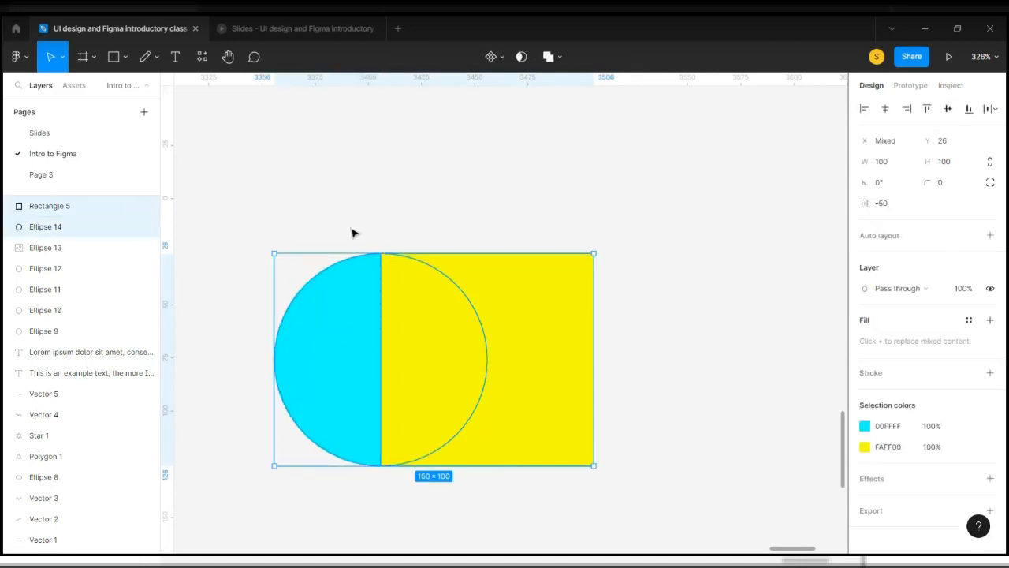
{"action": "left_click", "coordinate": [349, 203]}
Combine the overlapping circle and square with Union selection
{"action": "left_click_drag", "start_coordinate": [278, 204], "coordinate": [598, 451]}
{"action": "left_click", "coordinate": [561, 57]}
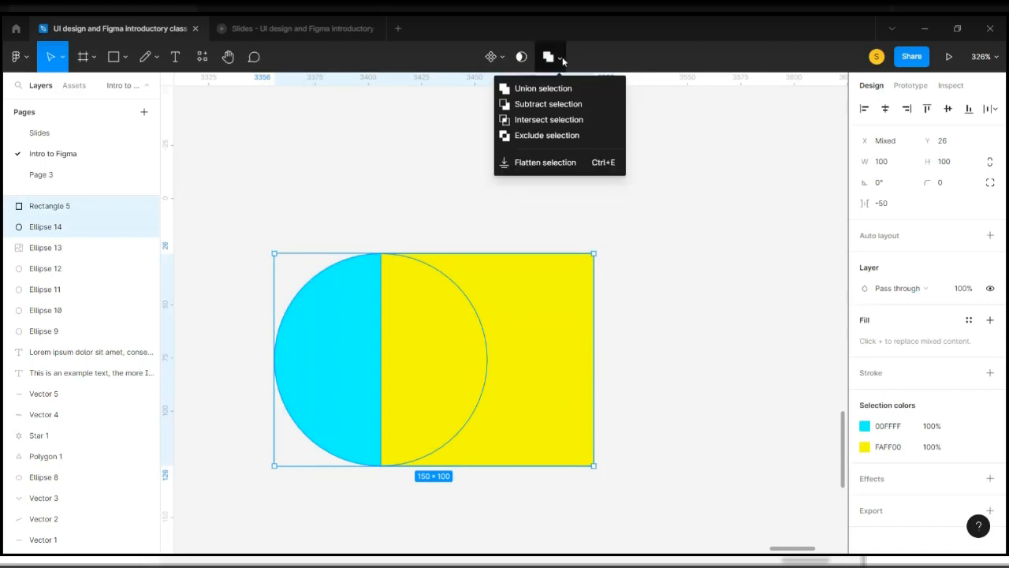
{"action": "left_click", "coordinate": [573, 93]}
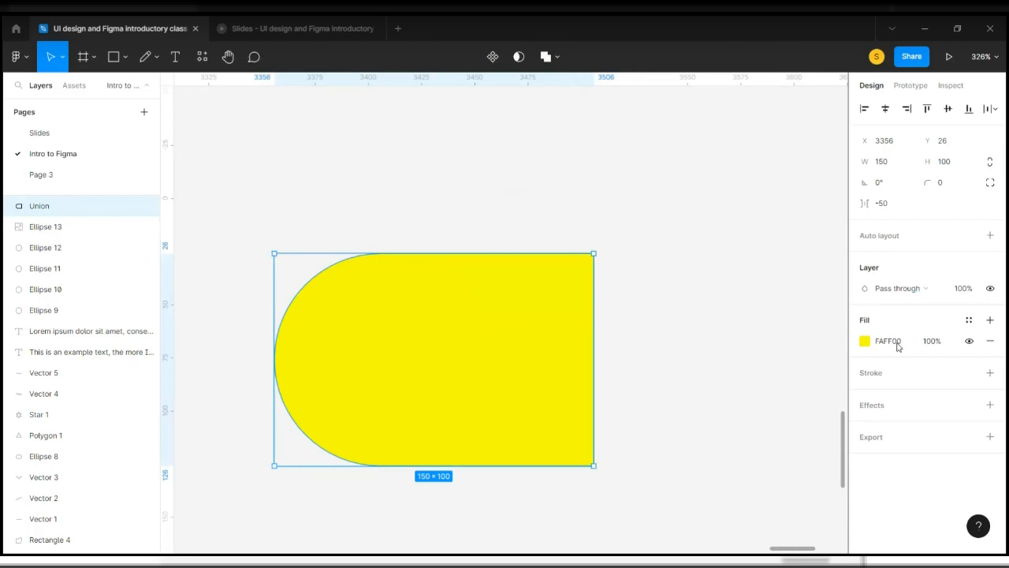
Try a darker yellow C9CC20 on the united shape, then undo the colour change and the union
{"action": "left_click", "coordinate": [865, 341]}
{"action": "left_click_drag", "start_coordinate": [786, 292], "coordinate": [825, 258]}
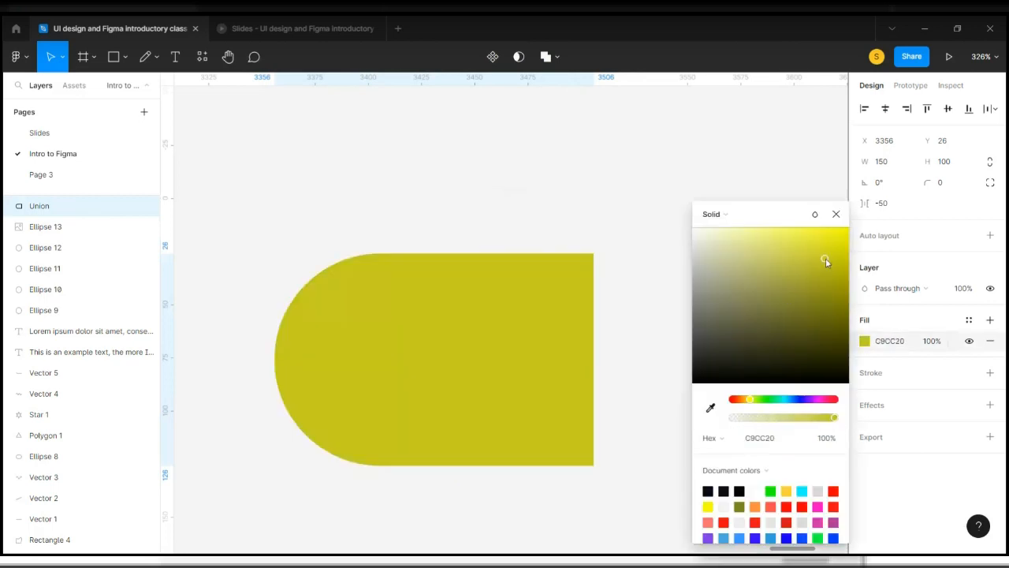
{"action": "key", "text": "ctrl+z"}
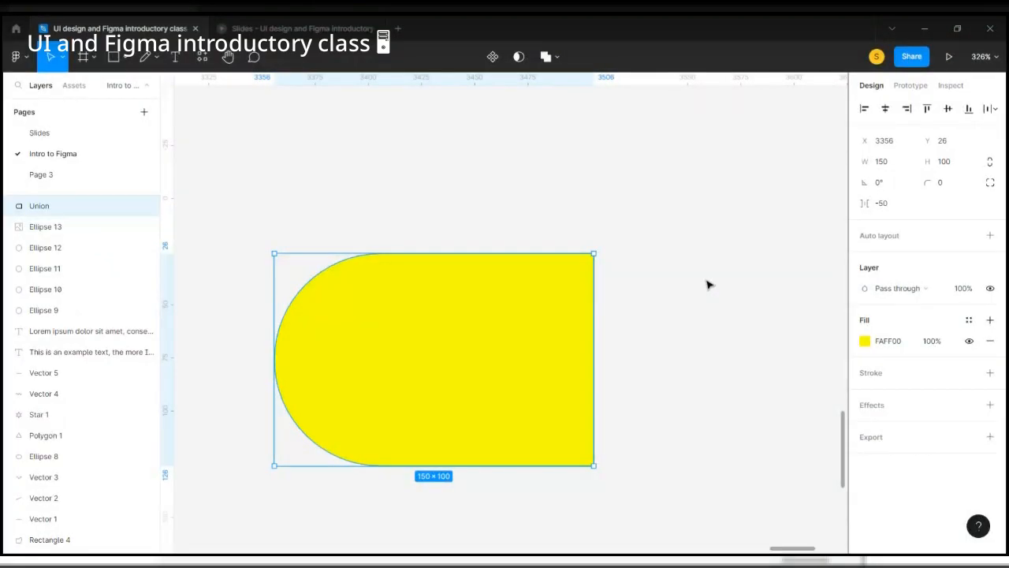
{"action": "key", "text": "ctrl+z"}
{"action": "left_click", "coordinate": [707, 285]}
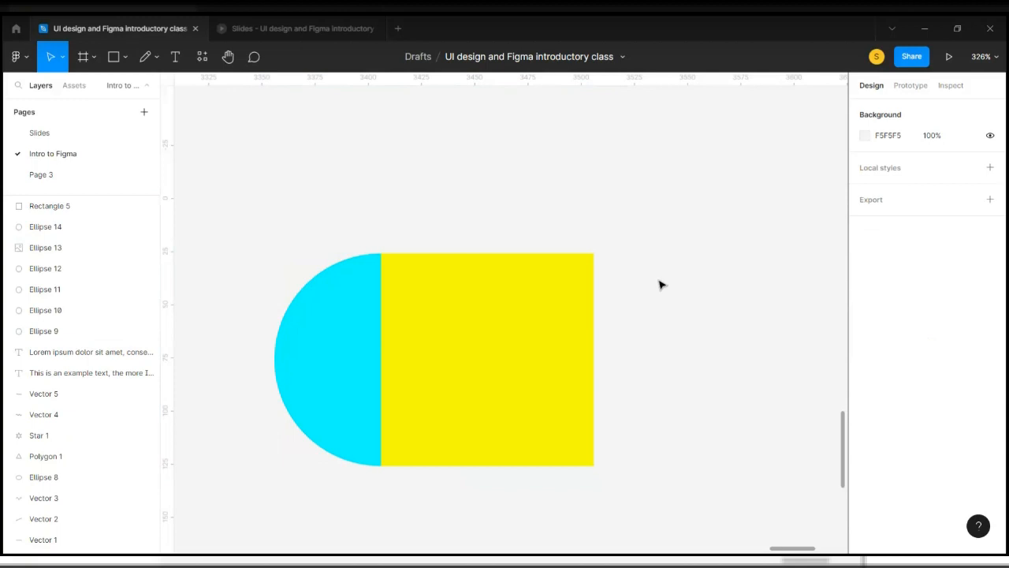
Bring the cyan circle in front of the yellow square, undo the reordering, and bring the circle forward again
{"action": "left_click", "coordinate": [355, 297]}
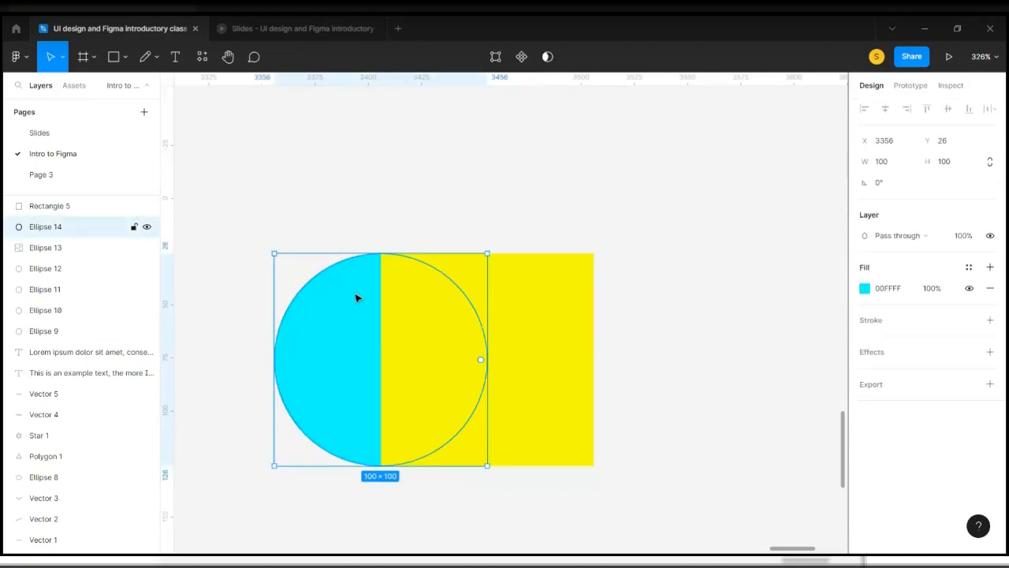
{"action": "right_click", "coordinate": [355, 297]}
{"action": "left_click", "coordinate": [385, 278]}
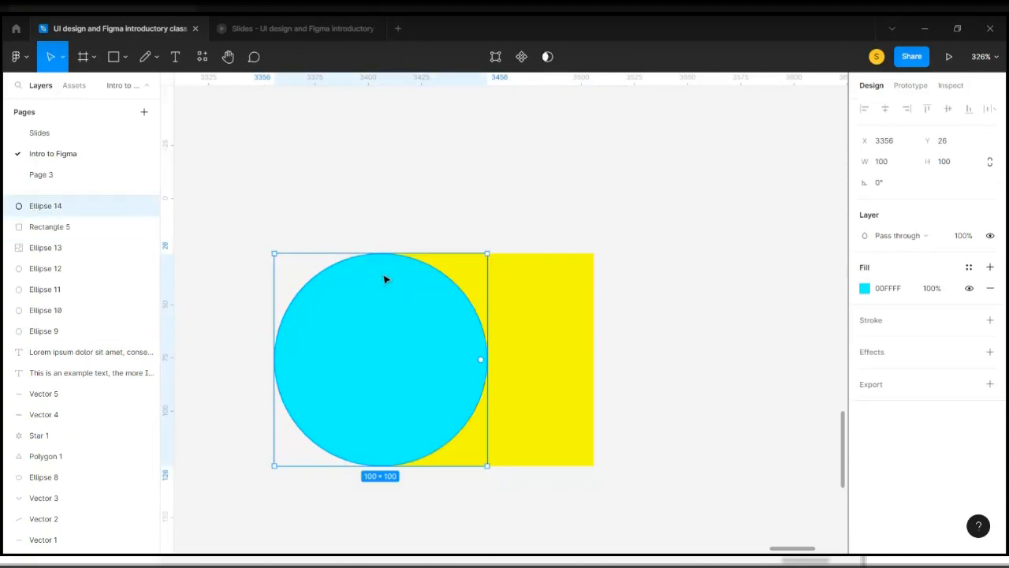
{"action": "key", "text": "ctrl+z"}
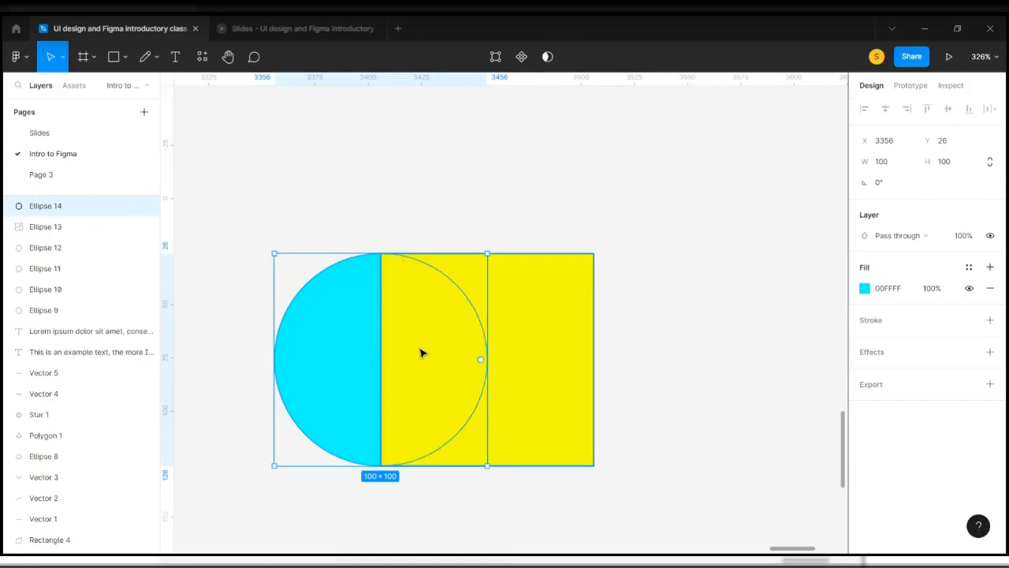
{"action": "left_click", "coordinate": [700, 383]}
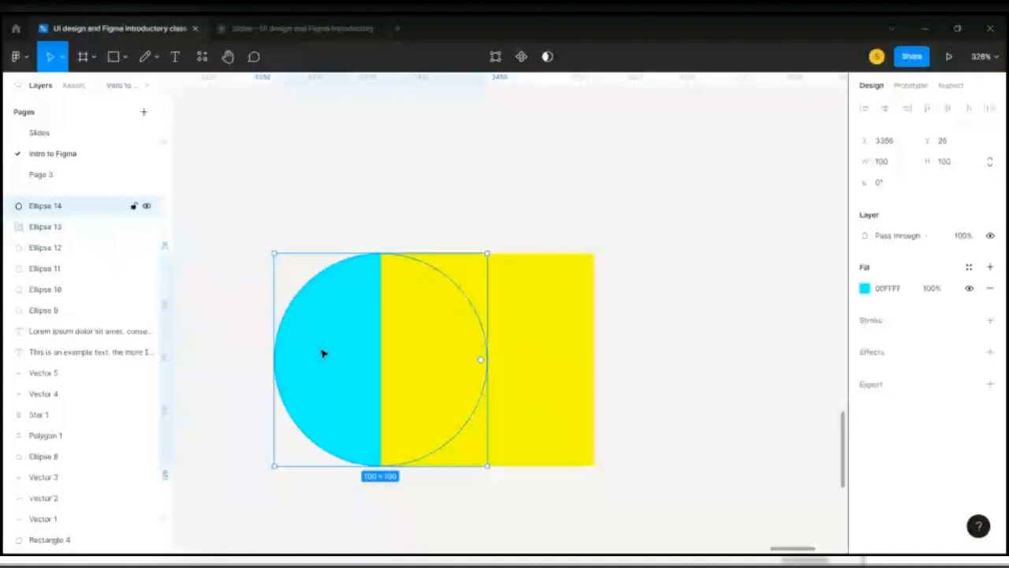
{"action": "key", "text": "ctrl+]"}
Unite the square with the circle in front using Union selection, then undo the union
{"action": "left_click_drag", "start_coordinate": [317, 206], "coordinate": [576, 444]}
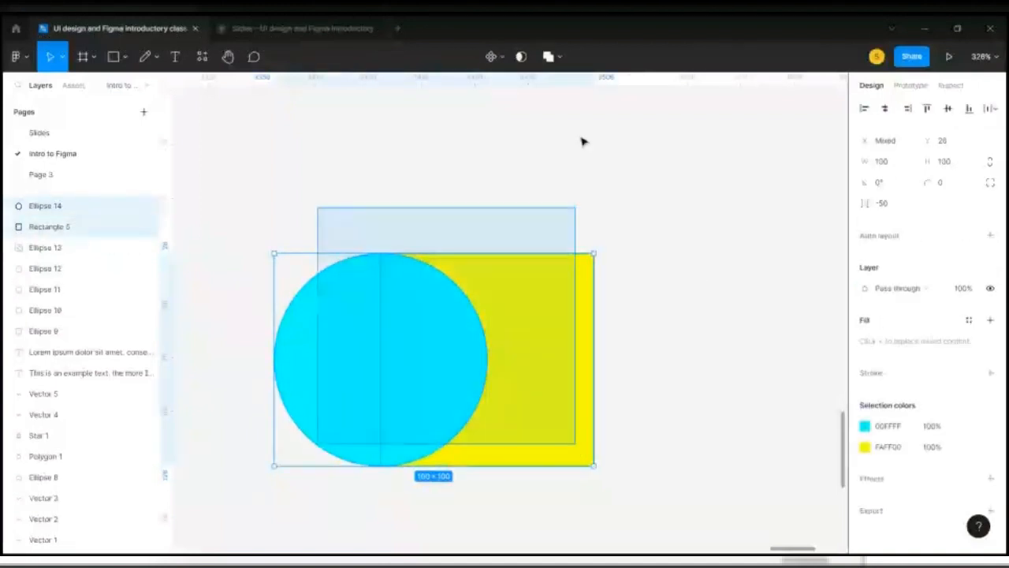
{"action": "left_click", "coordinate": [560, 56]}
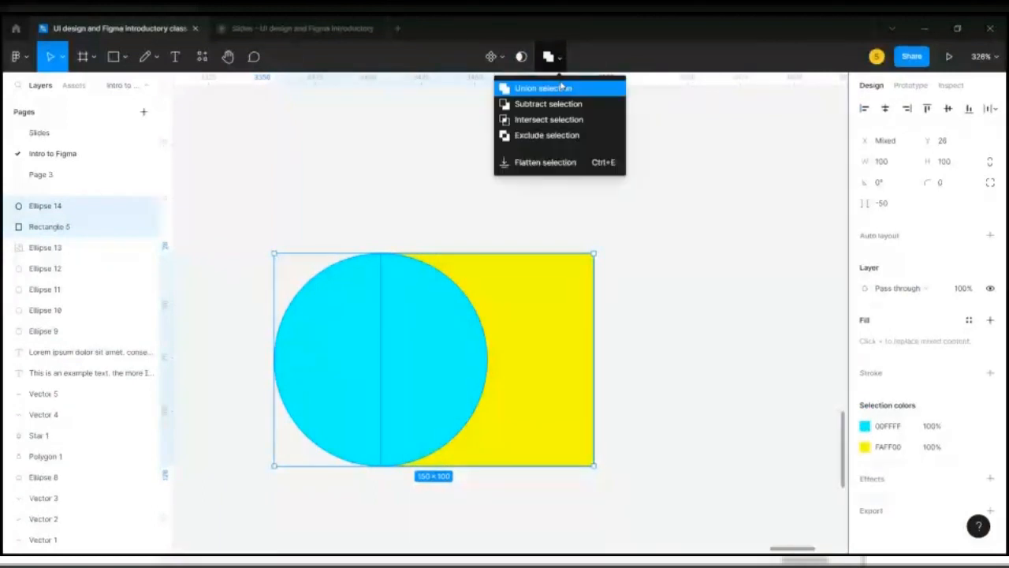
{"action": "left_click", "coordinate": [563, 88]}
{"action": "left_click", "coordinate": [565, 178]}
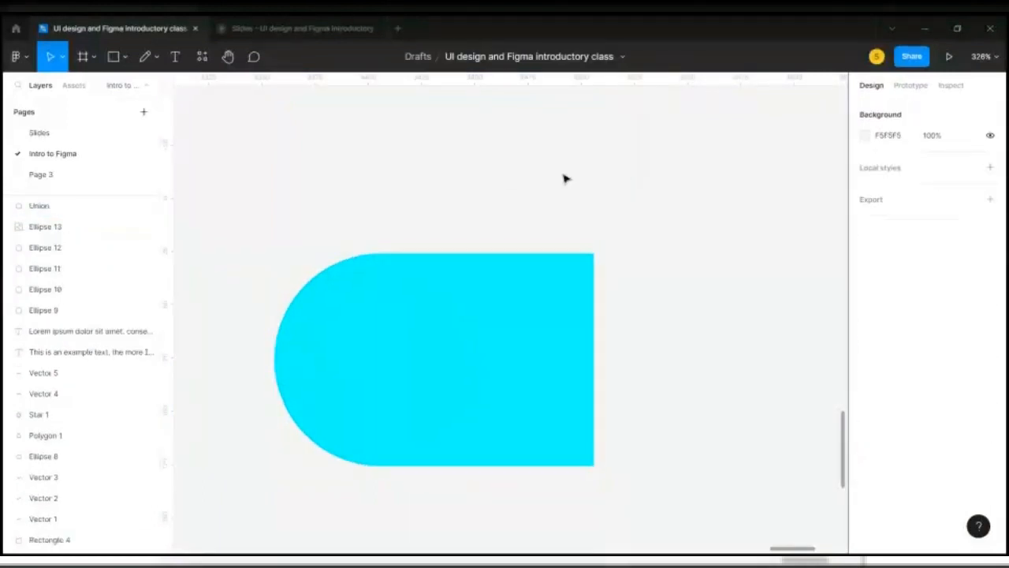
{"action": "key", "text": "ctrl+z"}
{"action": "key", "text": "ctrl+z"}
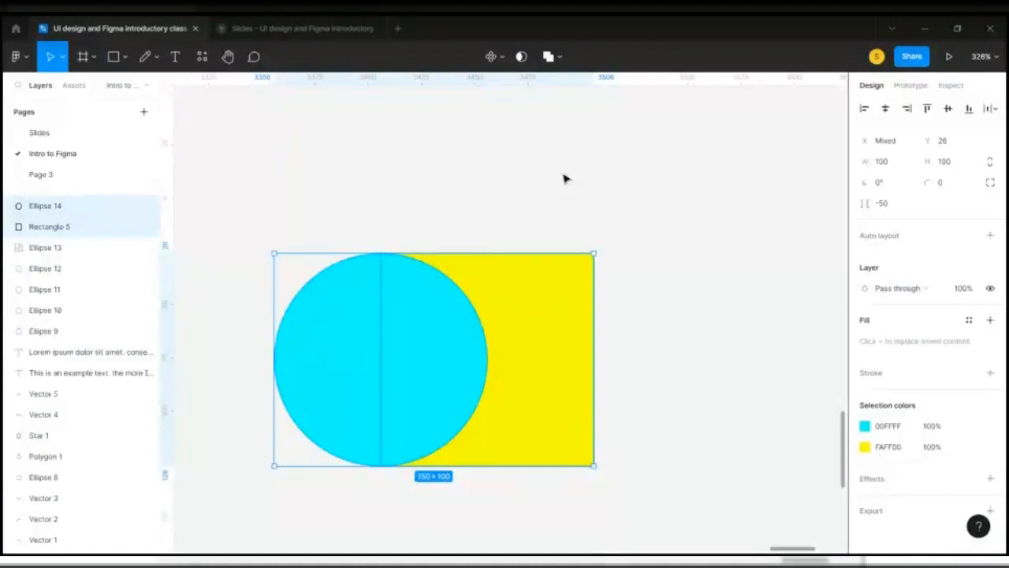
Cut the circle out of the yellow square with Subtract selection
{"action": "left_click", "coordinate": [457, 196]}
{"action": "left_click_drag", "start_coordinate": [291, 216], "coordinate": [548, 426]}
{"action": "left_click", "coordinate": [558, 57]}
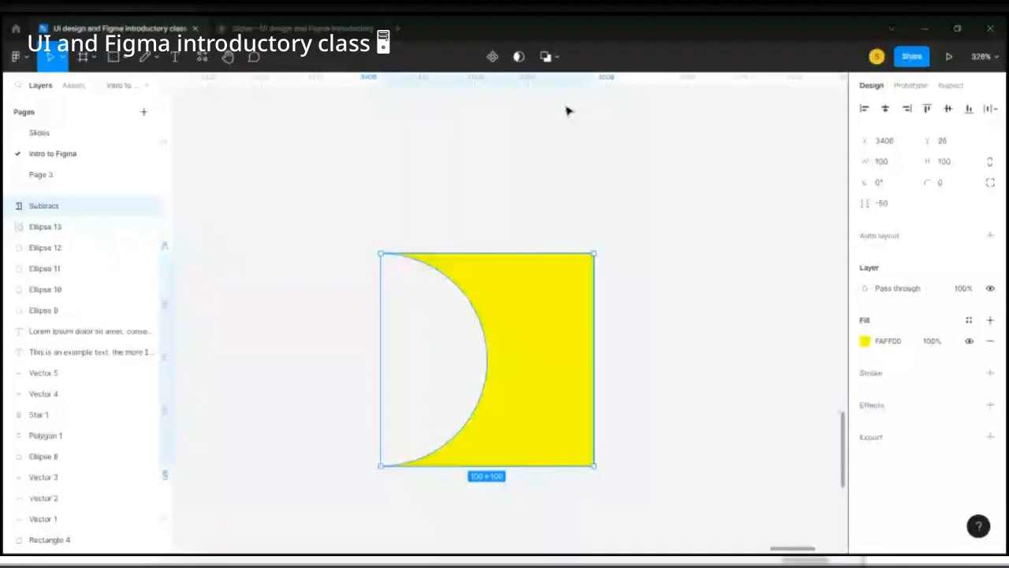
Expand the subtracted shape's layers to inspect its components, then undo the subtraction
{"action": "left_click", "coordinate": [9, 205]}
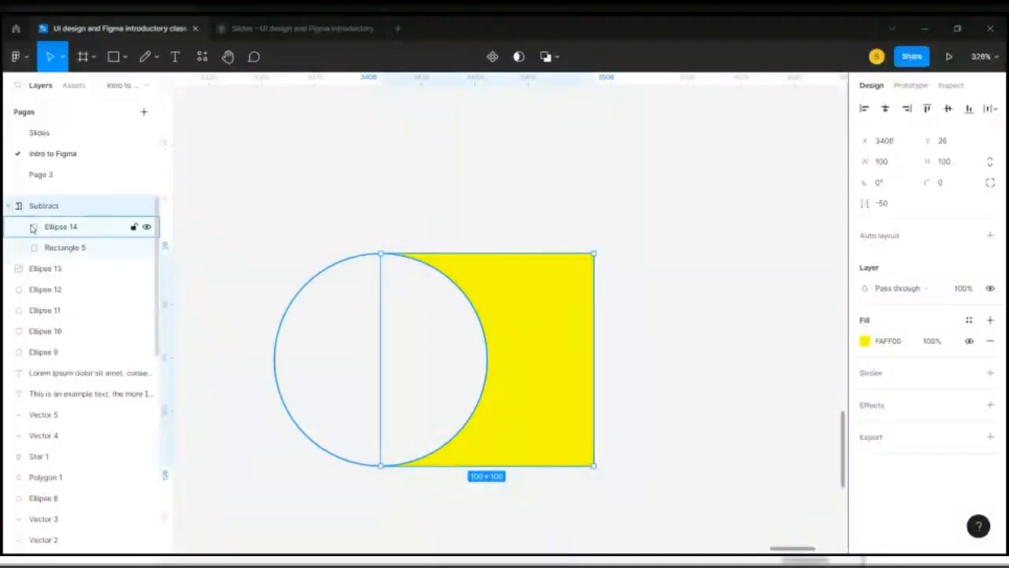
{"action": "left_click", "coordinate": [232, 207]}
{"action": "key", "text": "ctrl+z"}
{"action": "key", "text": "ctrl+z"}
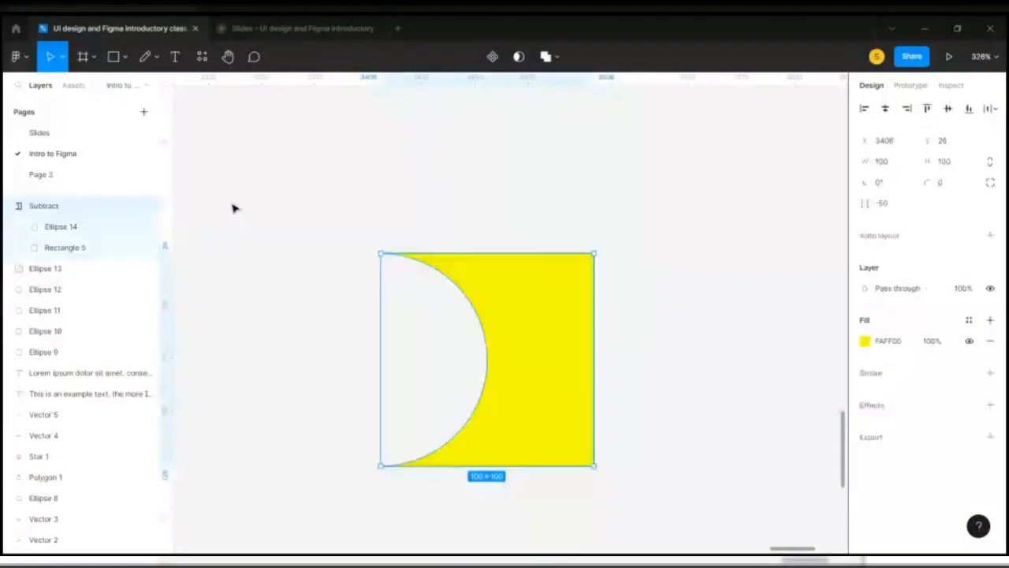
Bring the yellow square in front of the cyan circle
{"action": "left_click", "coordinate": [527, 316]}
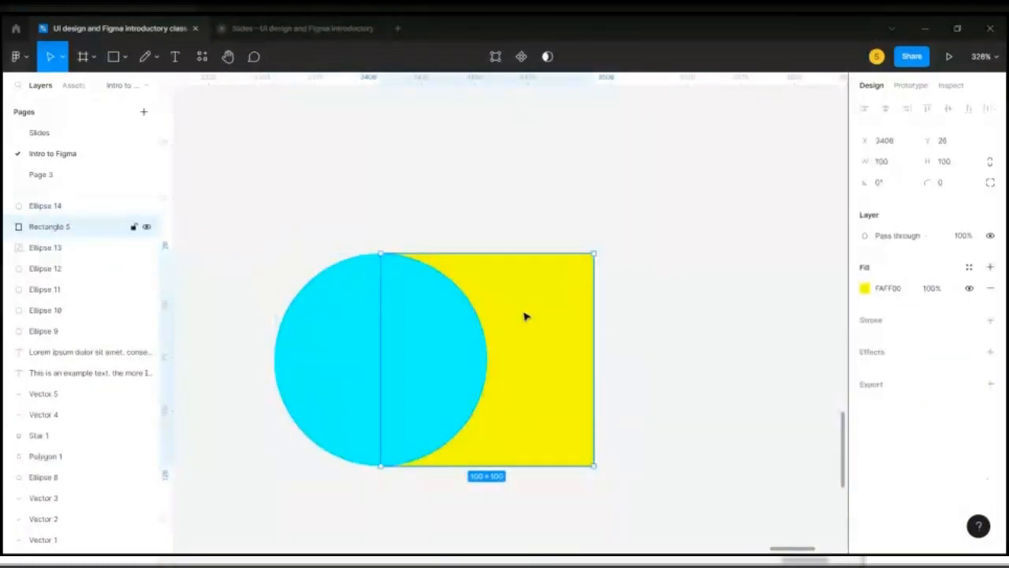
{"action": "key", "text": "ctrl+bracketright"}
{"action": "left_click", "coordinate": [326, 223]}
Cut the yellow square out of the circle with Subtract selection, expand the resulting layer, then undo the subtraction
{"action": "left_click_drag", "start_coordinate": [326, 224], "coordinate": [520, 371]}
{"action": "left_click", "coordinate": [559, 56]}
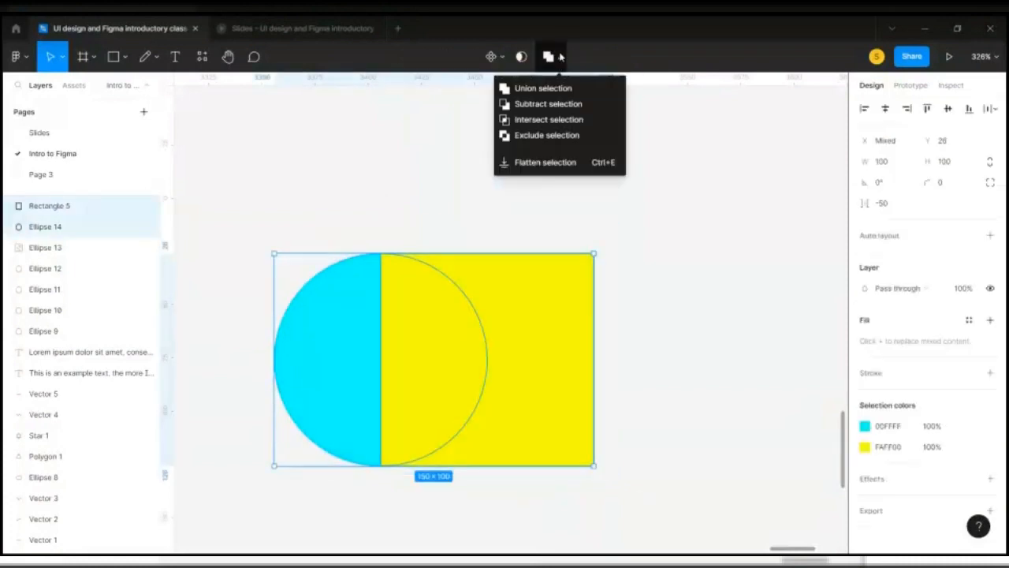
{"action": "left_click", "coordinate": [574, 104]}
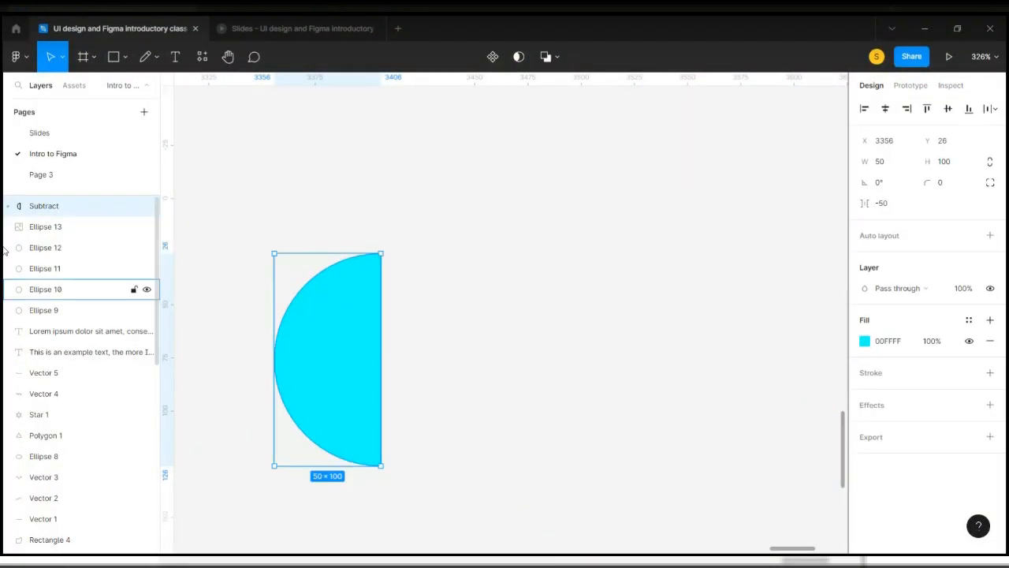
{"action": "left_click", "coordinate": [10, 206]}
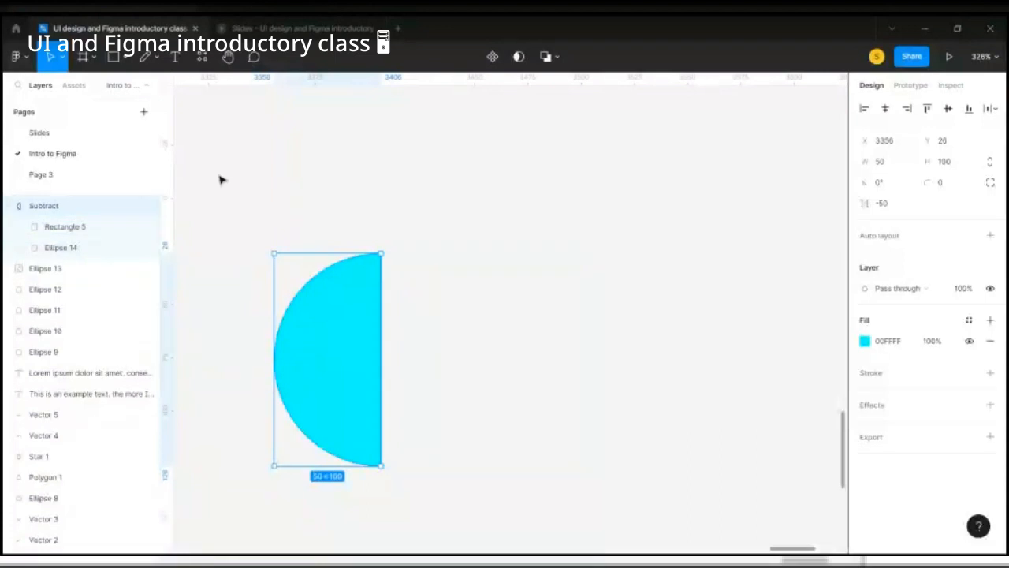
{"action": "key", "text": "ctrl+z"}
{"action": "key", "text": "ctrl+z"}
{"action": "key", "text": "ctrl+z"}
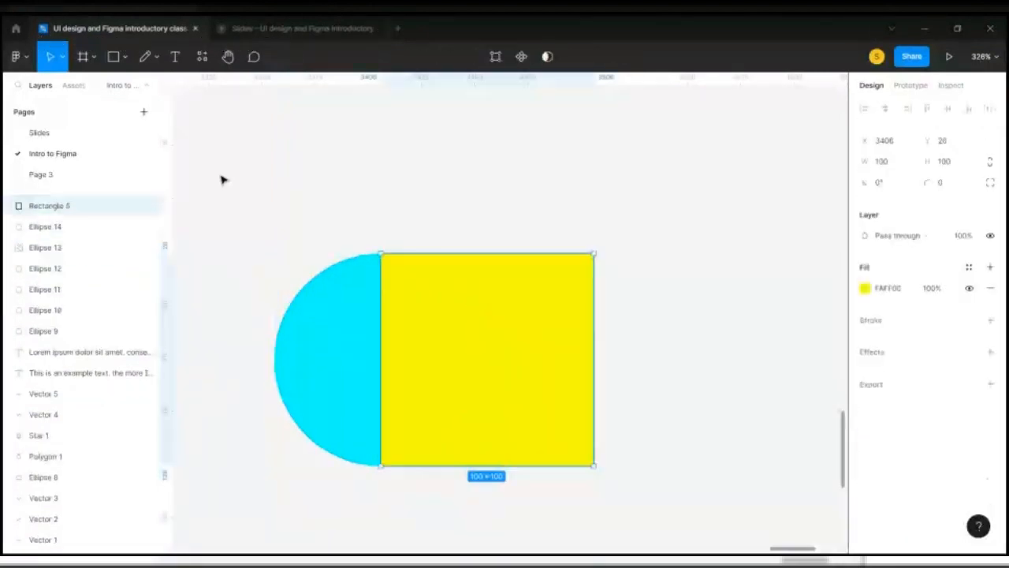
Combine the circle and square with Intersect selection, expand the resulting layer, then restore the separate shapes
{"action": "left_click", "coordinate": [350, 186]}
{"action": "left_click_drag", "start_coordinate": [281, 213], "coordinate": [635, 476]}
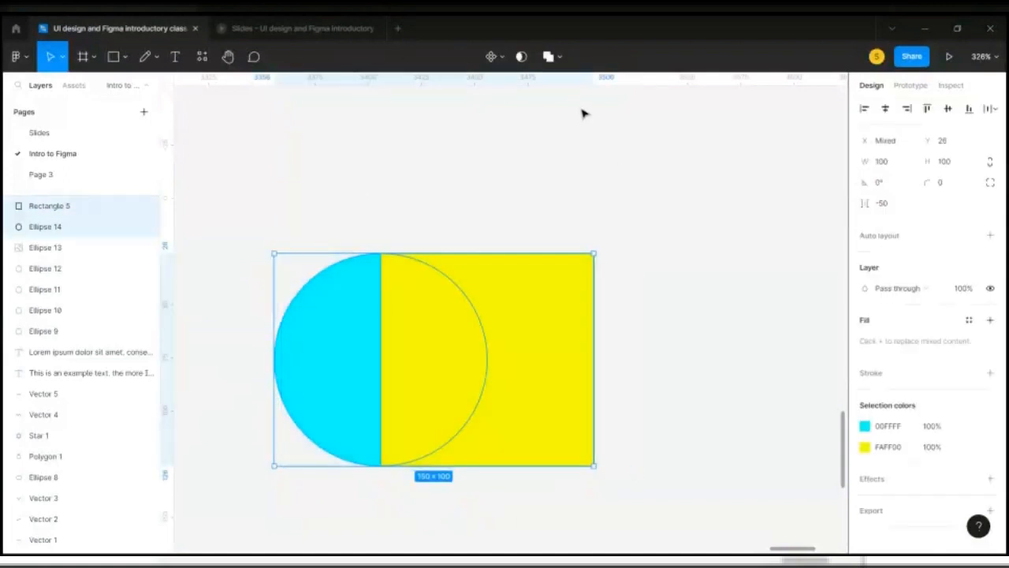
{"action": "left_click", "coordinate": [562, 59]}
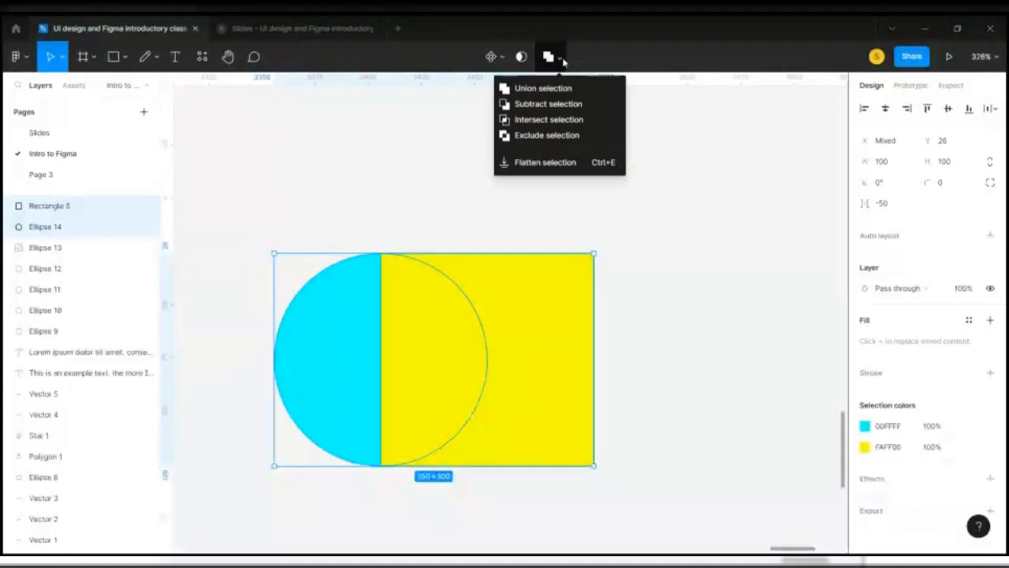
{"action": "left_click", "coordinate": [547, 118]}
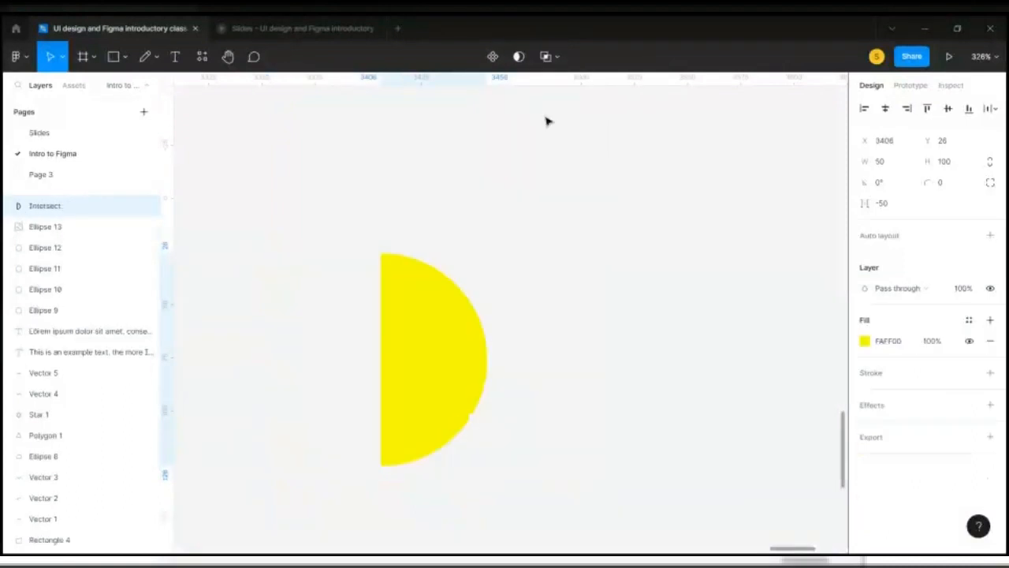
{"action": "left_click", "coordinate": [8, 207]}
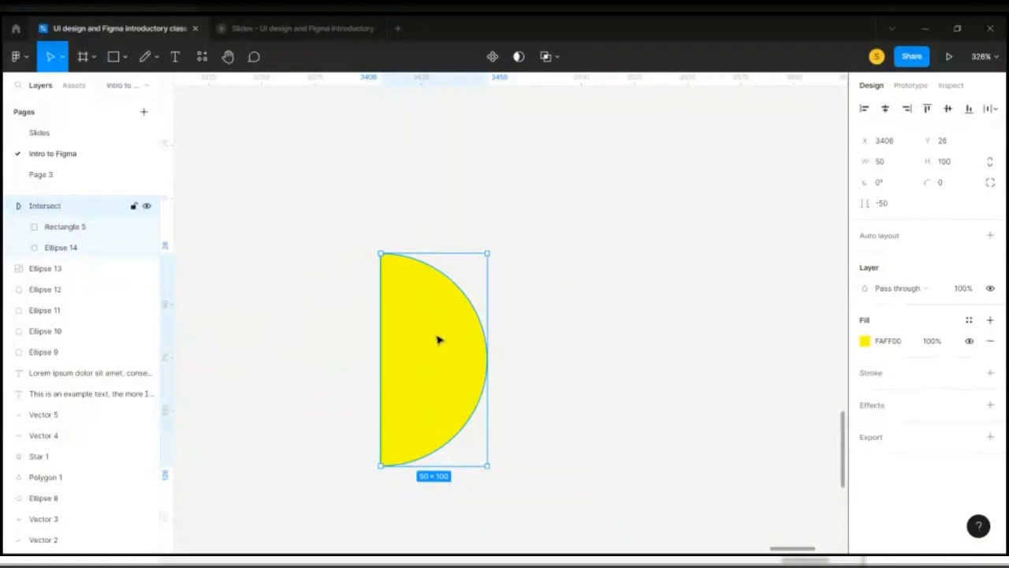
{"action": "key", "text": "Return"}
{"action": "key", "text": "ctrl+shift+g"}
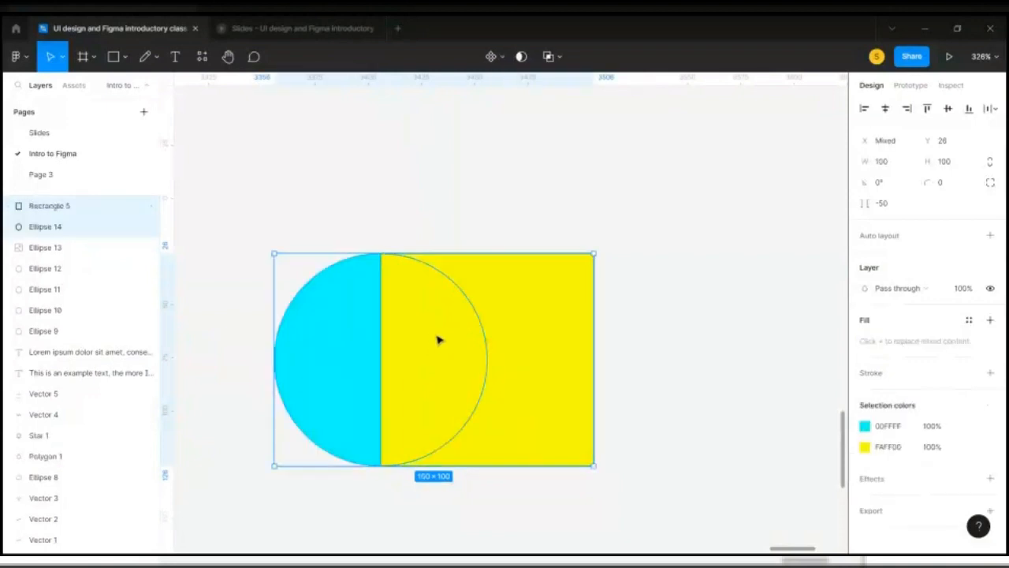
Move the yellow square about 19 px to the right to reduce its overlap with the circle
{"action": "left_click", "coordinate": [484, 228]}
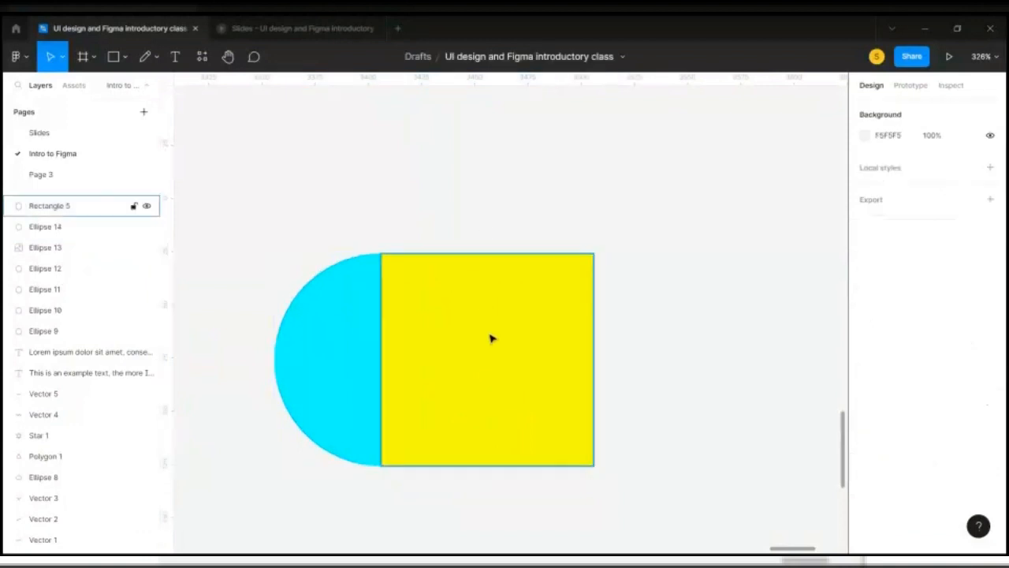
{"action": "left_click", "coordinate": [491, 338]}
{"action": "left_click_drag", "start_coordinate": [549, 338], "coordinate": [572, 339]}
Intersect the circle with the shifted square, then undo the intersection
{"action": "left_click_drag", "start_coordinate": [355, 186], "coordinate": [659, 494]}
{"action": "left_click", "coordinate": [561, 57]}
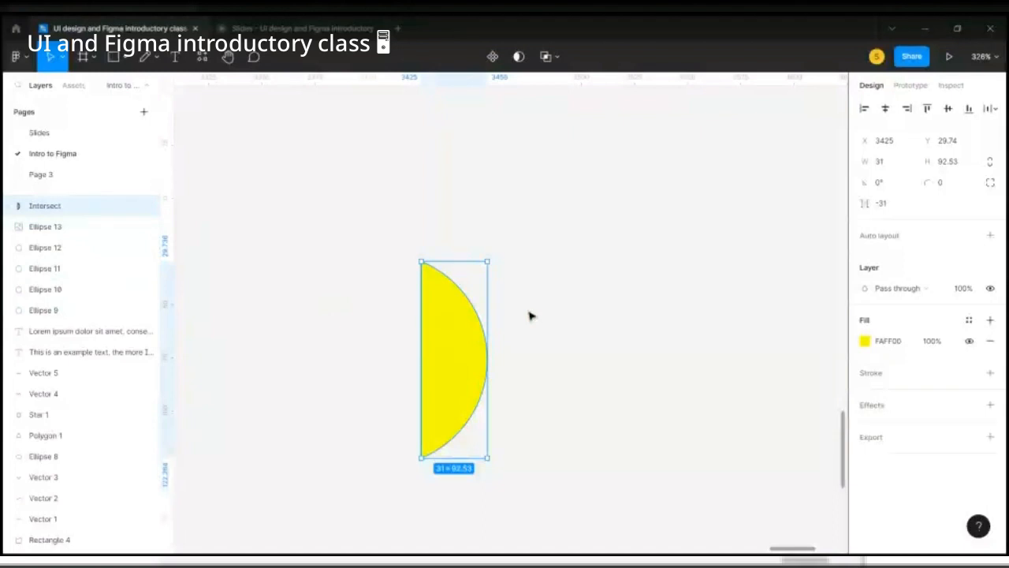
{"action": "key", "text": "ctrl+z"}
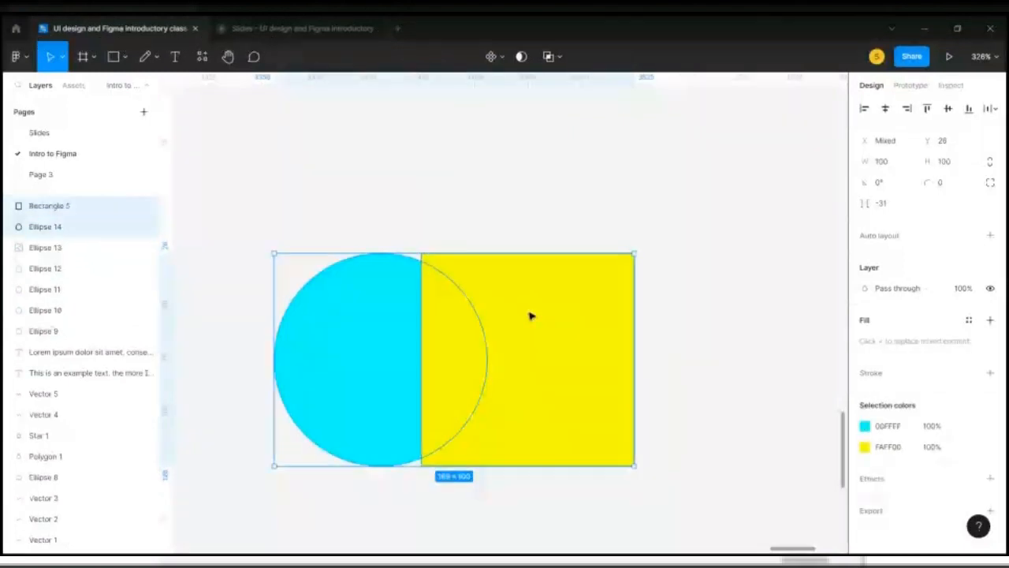
Combine the circle and square with Exclude selection, expand the resulting layer, then undo the exclusion
{"action": "left_click", "coordinate": [559, 60]}
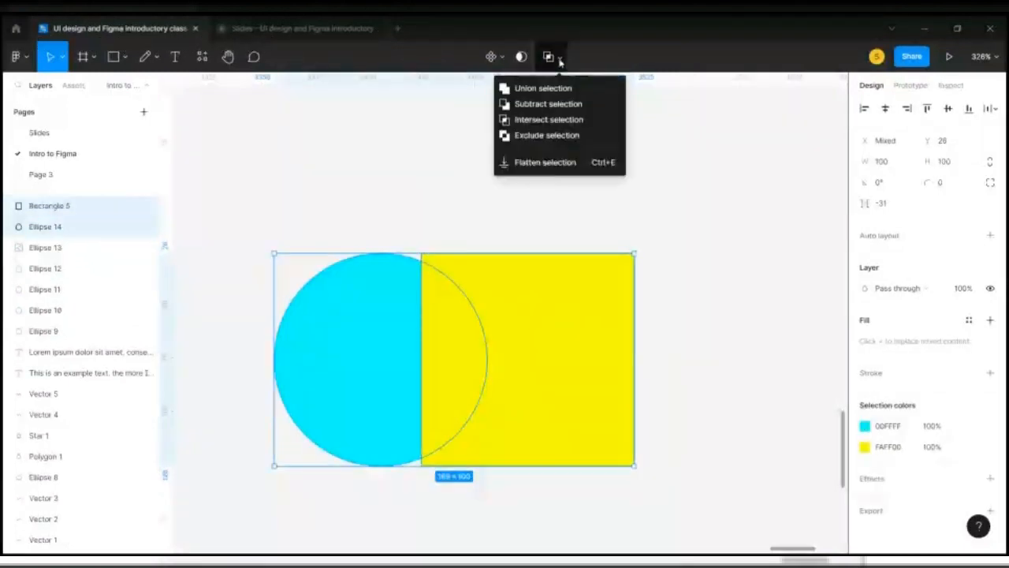
{"action": "left_click", "coordinate": [526, 143]}
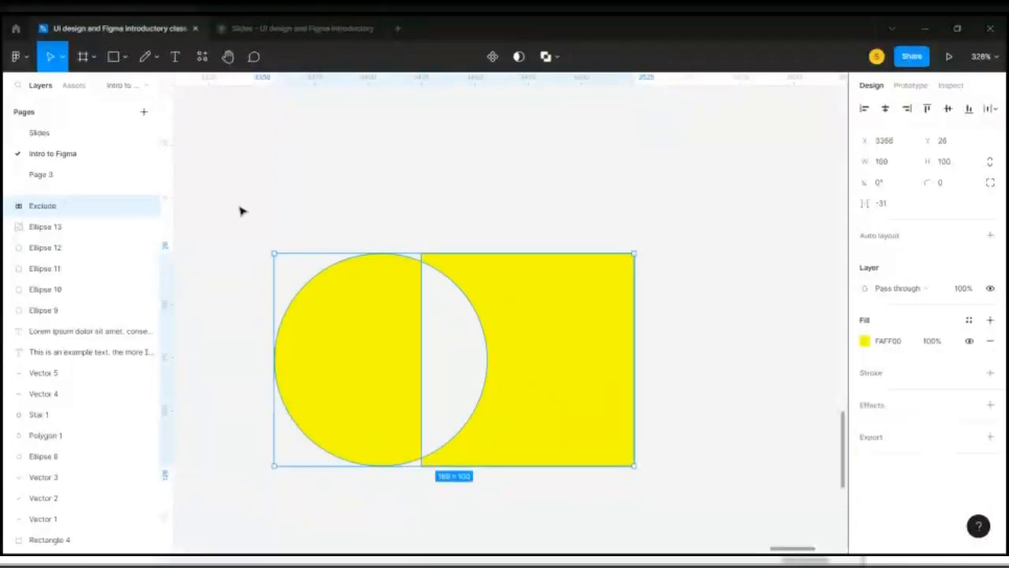
{"action": "left_click", "coordinate": [8, 206]}
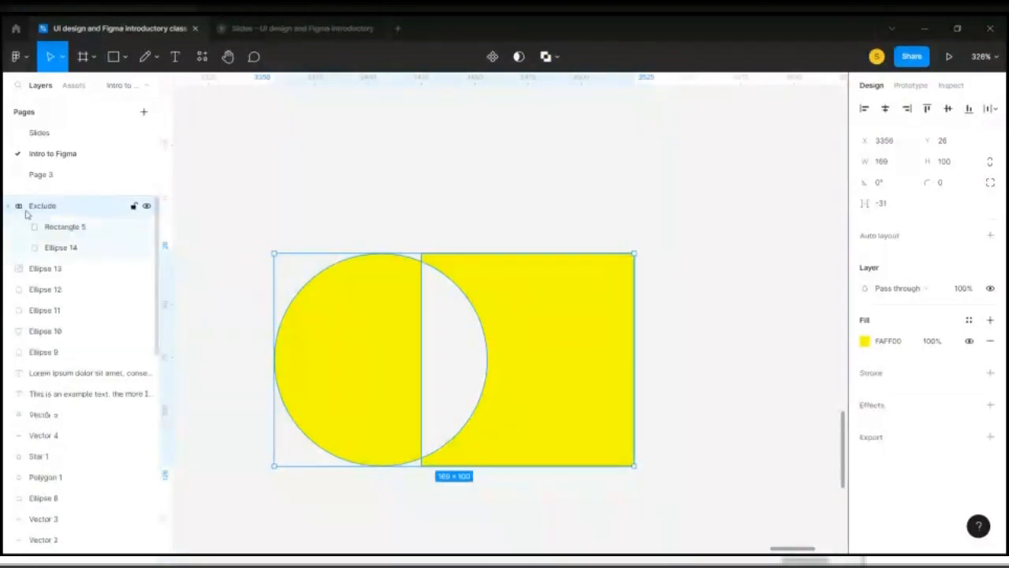
{"action": "left_click", "coordinate": [473, 163]}
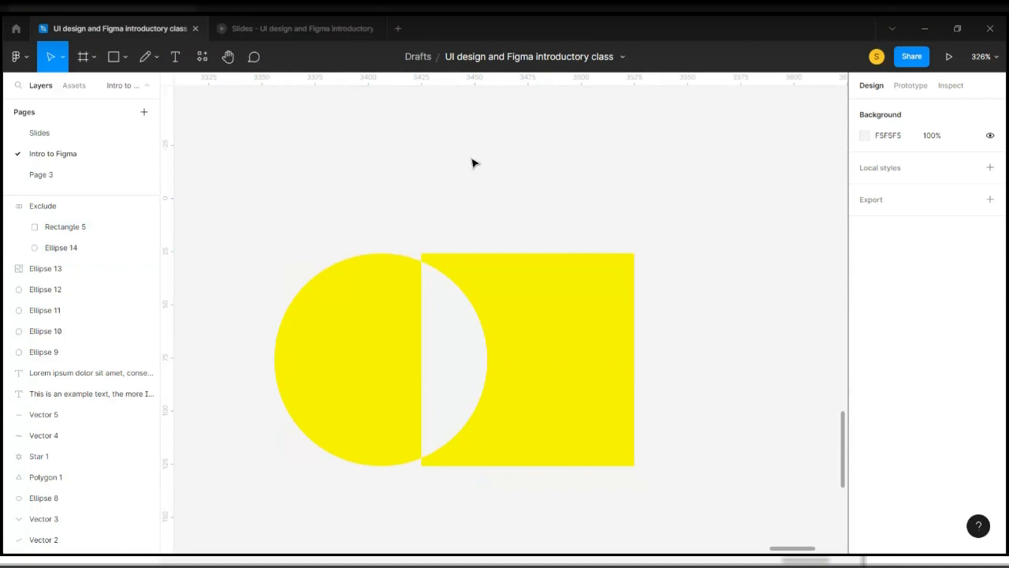
{"action": "key", "text": "ctrl+z"}
{"action": "key", "text": "ctrl+z"}
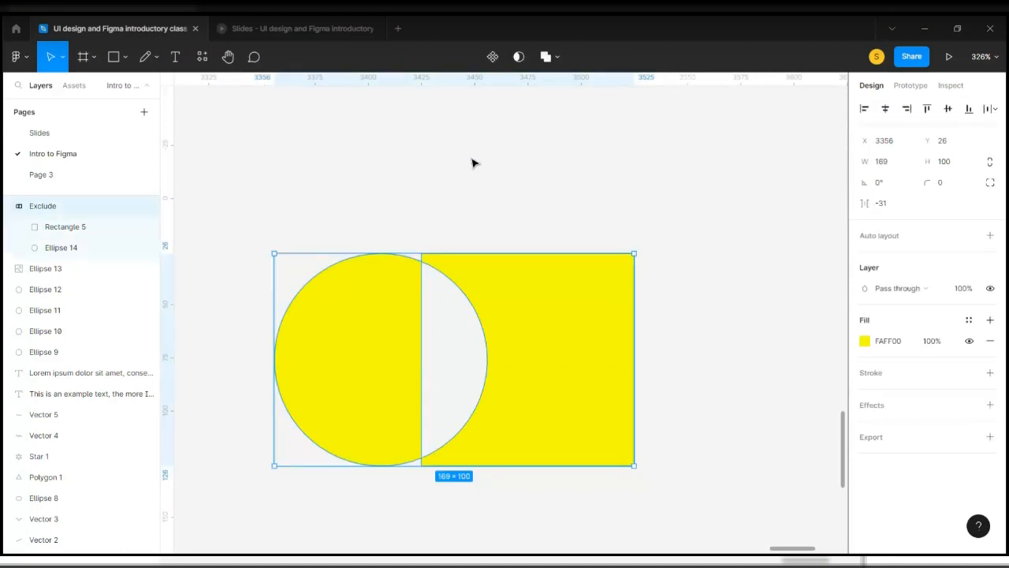
Move the circle and square together to just below the first gradient circles
{"action": "scroll", "coordinate": [473, 163], "scroll_direction": "down", "scroll_amount": 5}
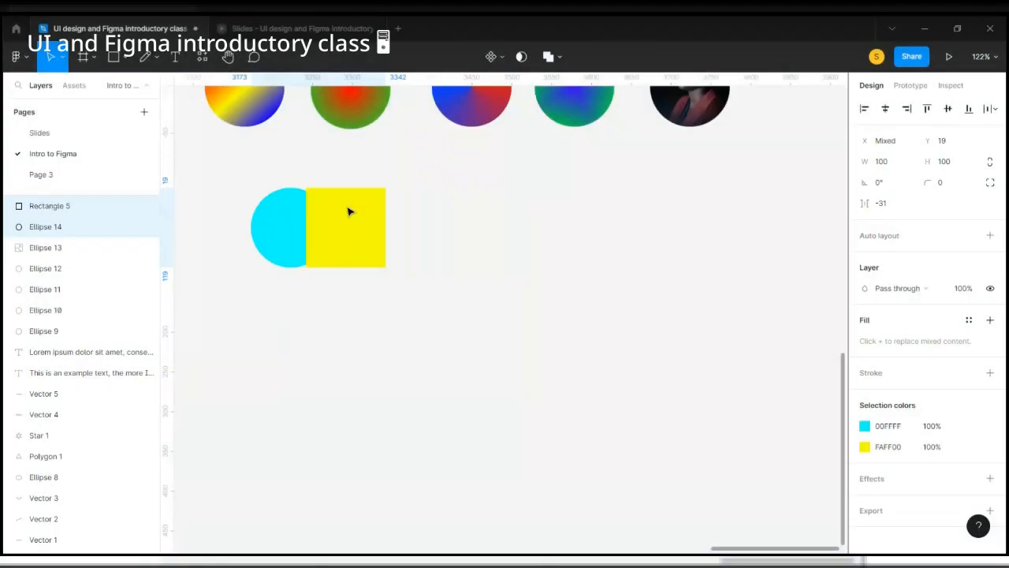
{"action": "left_click_drag", "start_coordinate": [349, 209], "coordinate": [310, 193]}
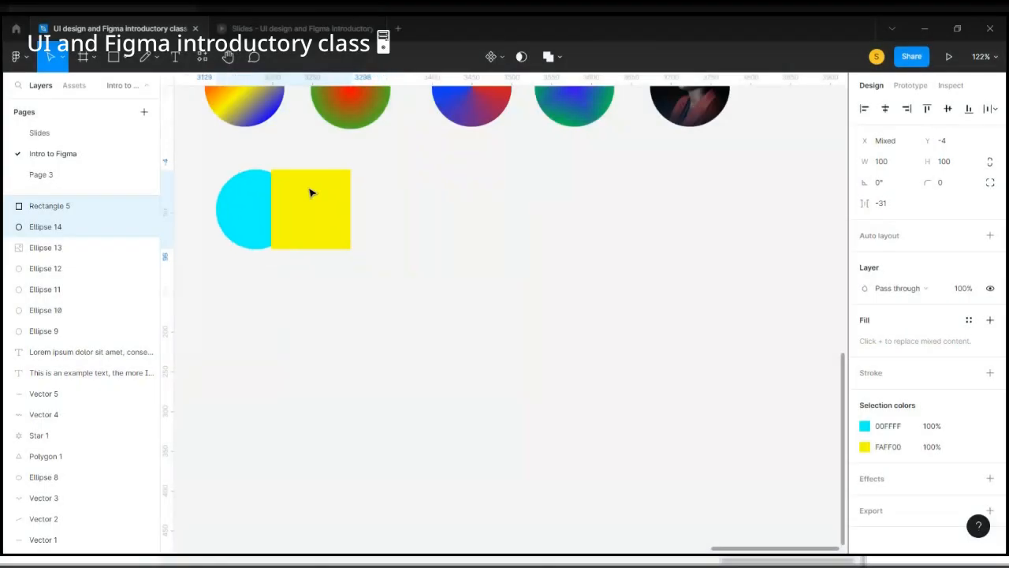
{"action": "left_click", "coordinate": [463, 268]}
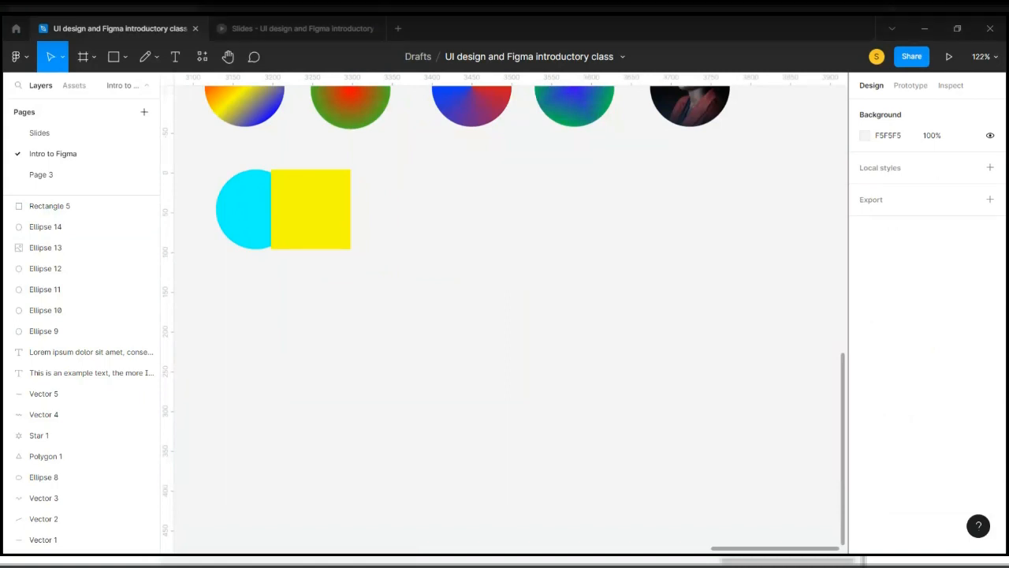
Add a 1440 × 1024 desktop preset frame beside the row of gradient circles
{"action": "scroll", "coordinate": [595, 473], "scroll_direction": "right", "scroll_amount": 3}
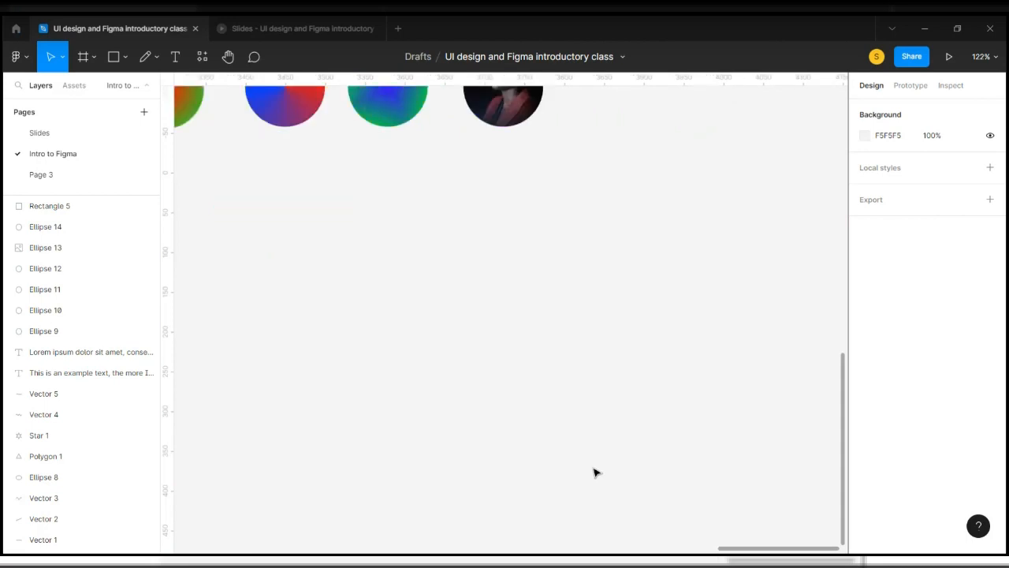
{"action": "scroll", "coordinate": [595, 473], "scroll_direction": "down", "scroll_amount": 3}
{"action": "scroll", "coordinate": [595, 473], "scroll_direction": "up", "scroll_amount": 2}
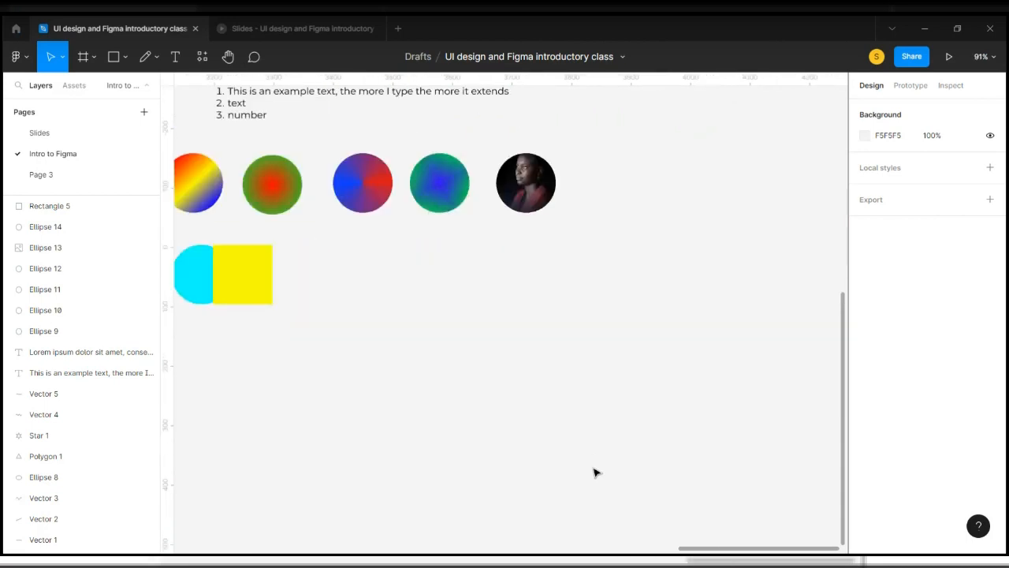
{"action": "scroll", "coordinate": [554, 374], "scroll_direction": "up", "scroll_amount": 1}
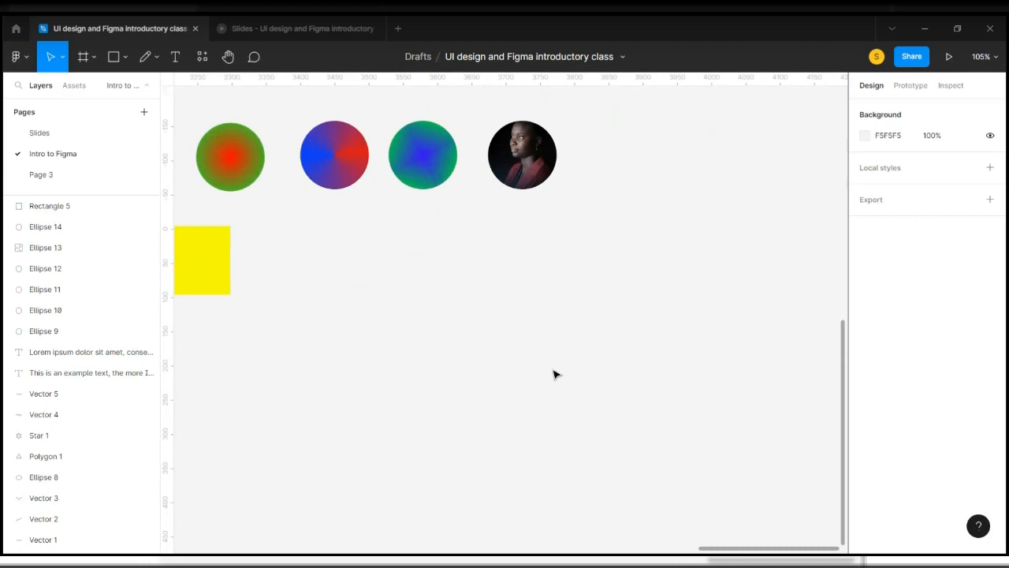
{"action": "scroll", "coordinate": [554, 375], "scroll_direction": "down", "scroll_amount": 1}
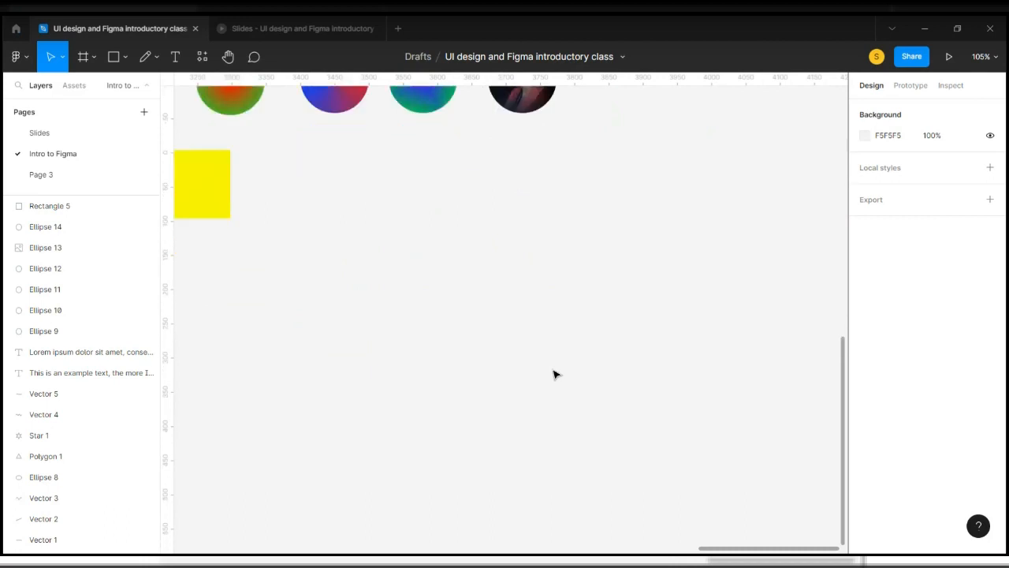
{"action": "key", "text": "f"}
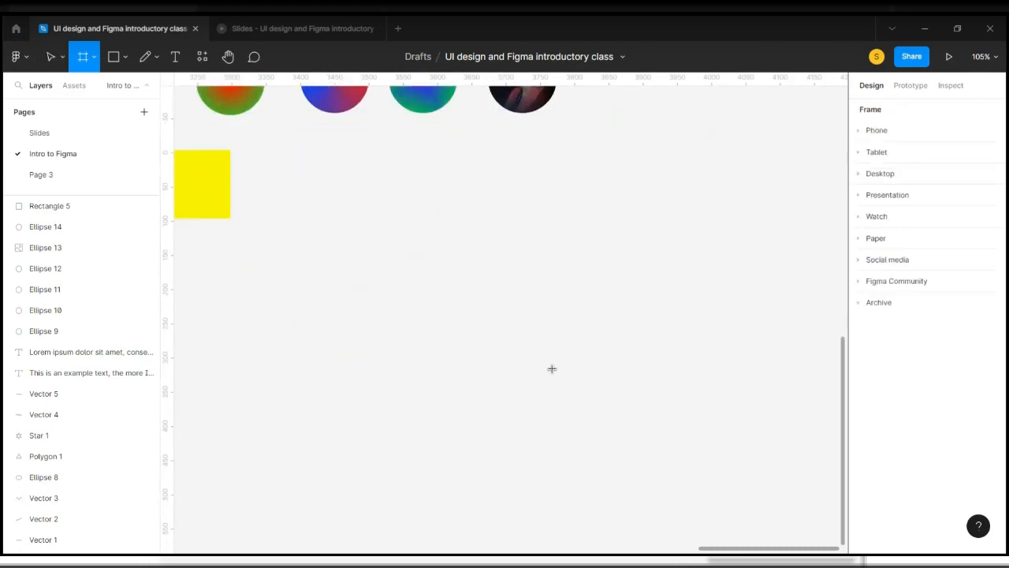
{"action": "left_click", "coordinate": [863, 175]}
{"action": "left_click", "coordinate": [886, 262]}
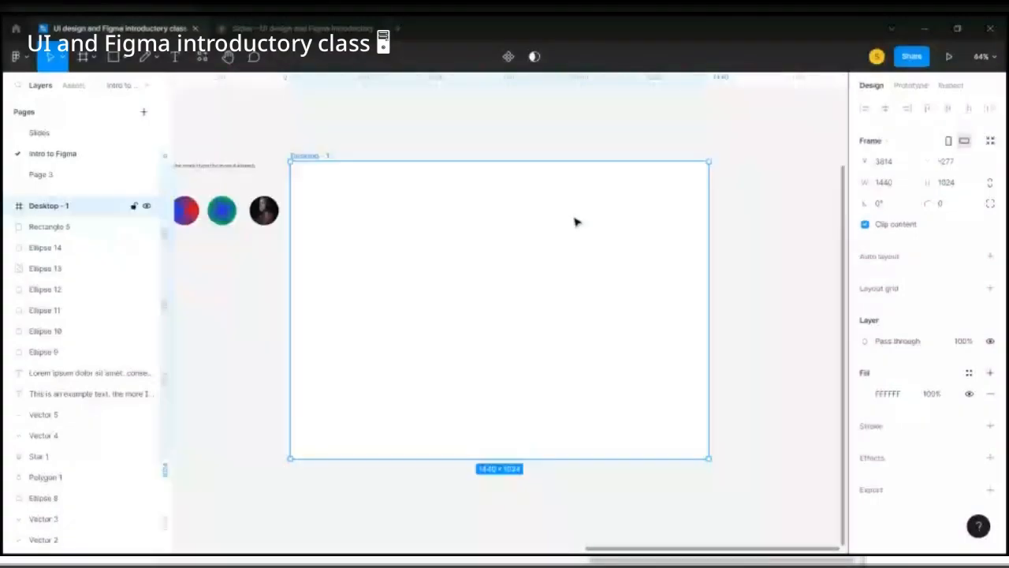
Move the desktop frame to X 3915, Y -345 and add a layout grid to it
{"action": "left_click_drag", "start_coordinate": [575, 222], "coordinate": [604, 202]}
{"action": "left_click", "coordinate": [990, 288]}
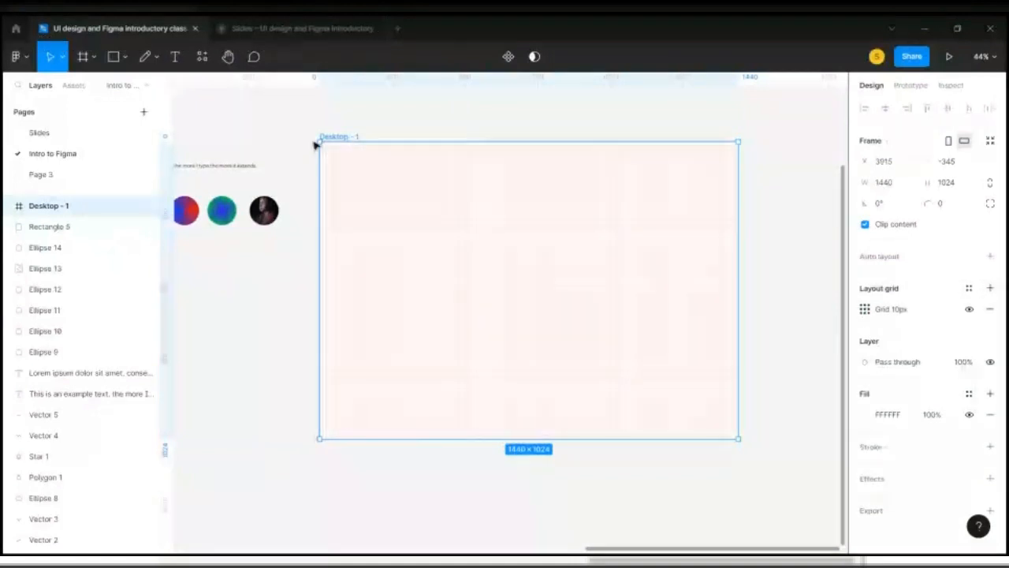
Set the frame's layout grid size to 8 px, then undo the size change and the frame's move
{"action": "scroll", "coordinate": [312, 160], "scroll_direction": "up", "scroll_amount": 15}
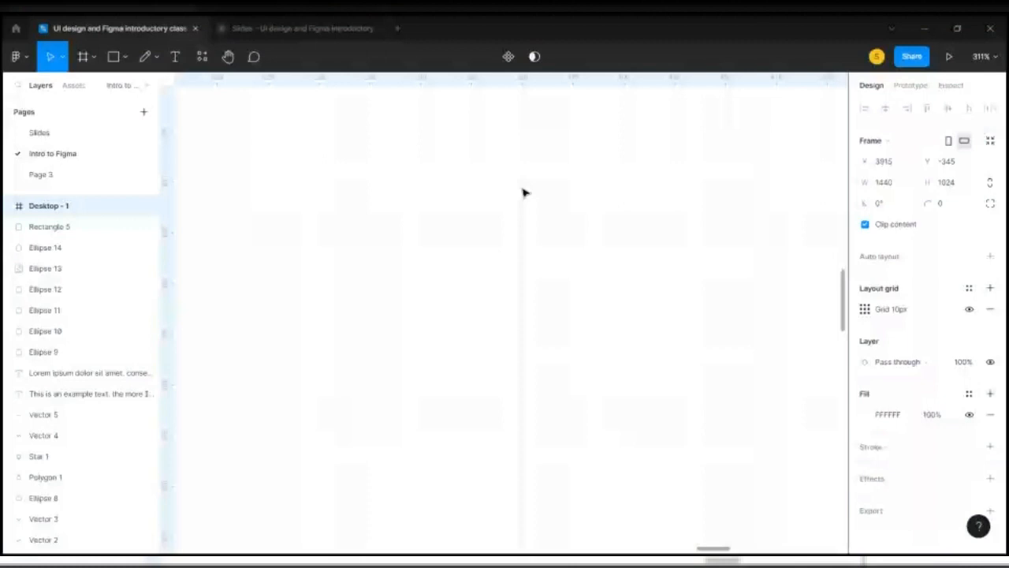
{"action": "scroll", "coordinate": [387, 349], "scroll_direction": "down", "scroll_amount": 5}
{"action": "scroll", "coordinate": [387, 349], "scroll_direction": "down", "scroll_amount": 6}
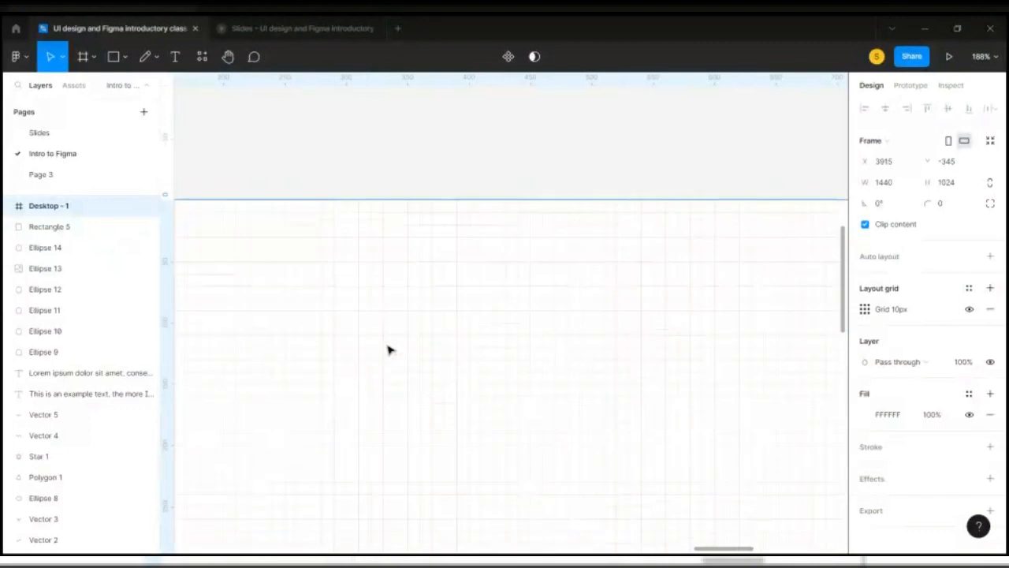
{"action": "scroll", "coordinate": [387, 349], "scroll_direction": "down", "scroll_amount": 3}
{"action": "scroll", "coordinate": [387, 349], "scroll_direction": "up", "scroll_amount": 2}
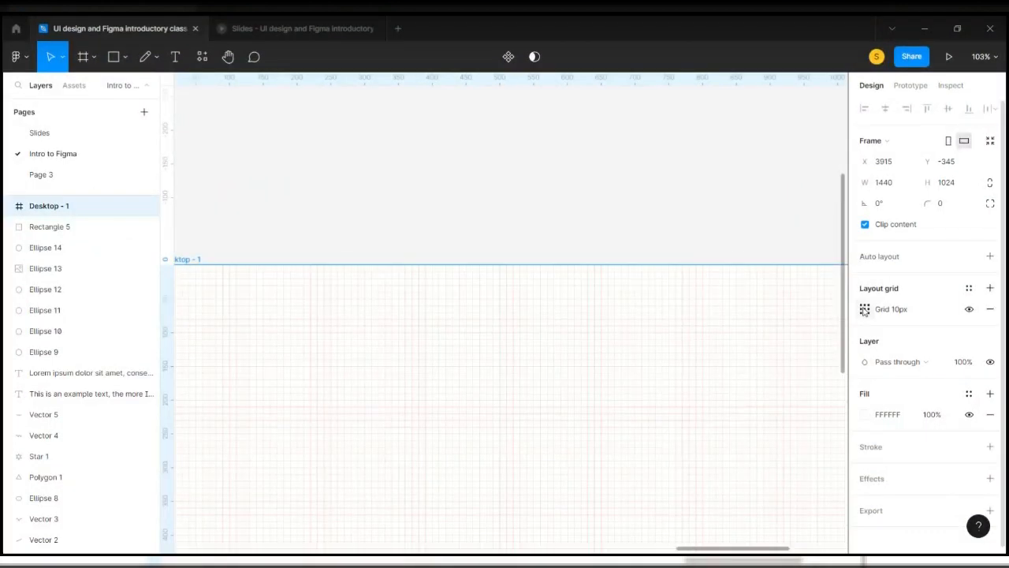
{"action": "left_click", "coordinate": [865, 309]}
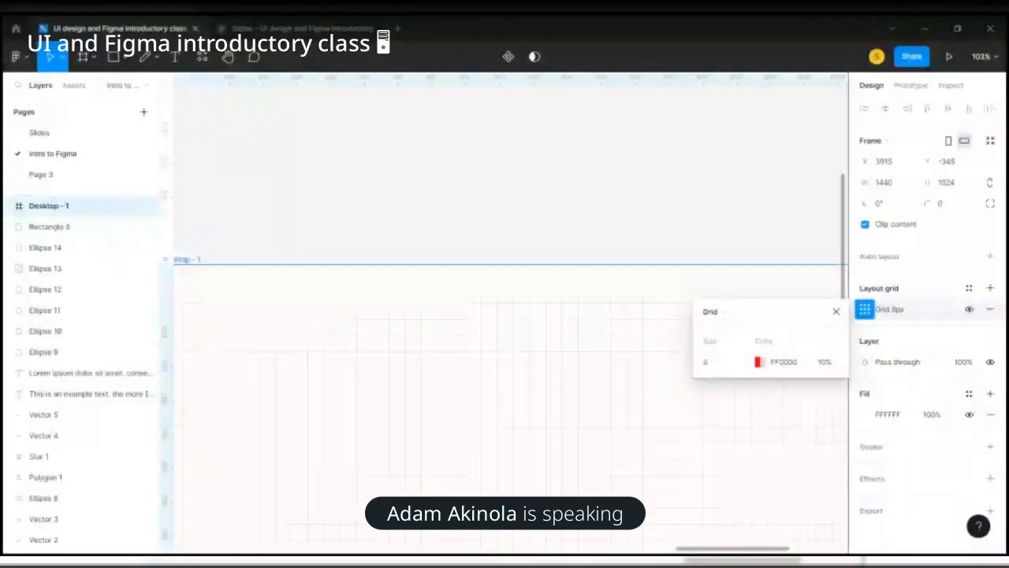
{"action": "left_click", "coordinate": [837, 313]}
{"action": "scroll", "coordinate": [610, 317], "scroll_direction": "down", "scroll_amount": 3}
{"action": "key", "text": "ctrl+z"}
{"action": "key", "text": "ctrl+z"}
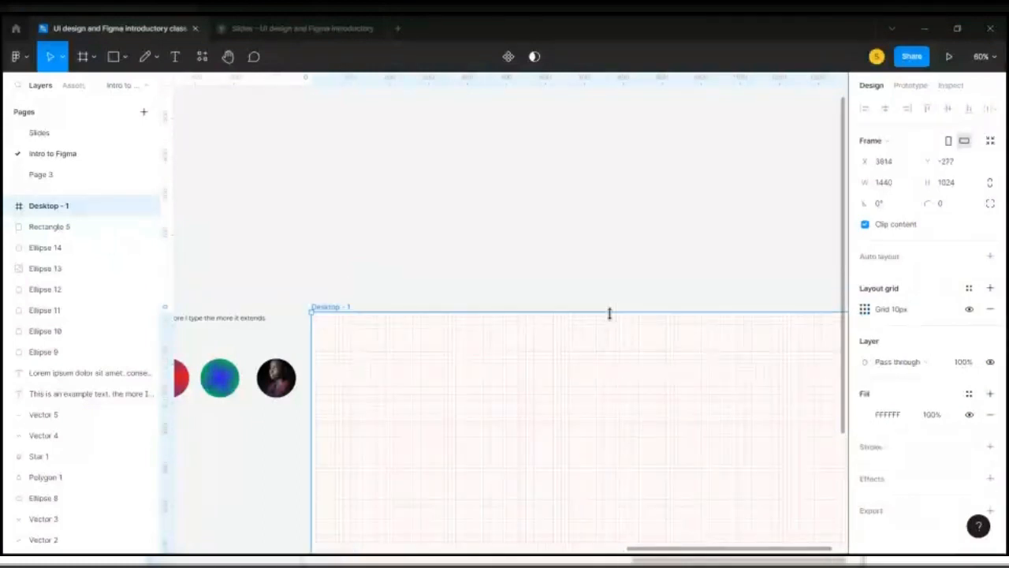
Remove the layout grid from the desktop frame
{"action": "key", "text": "ctrl+z"}
{"action": "key", "text": "ctrl+shift+z"}
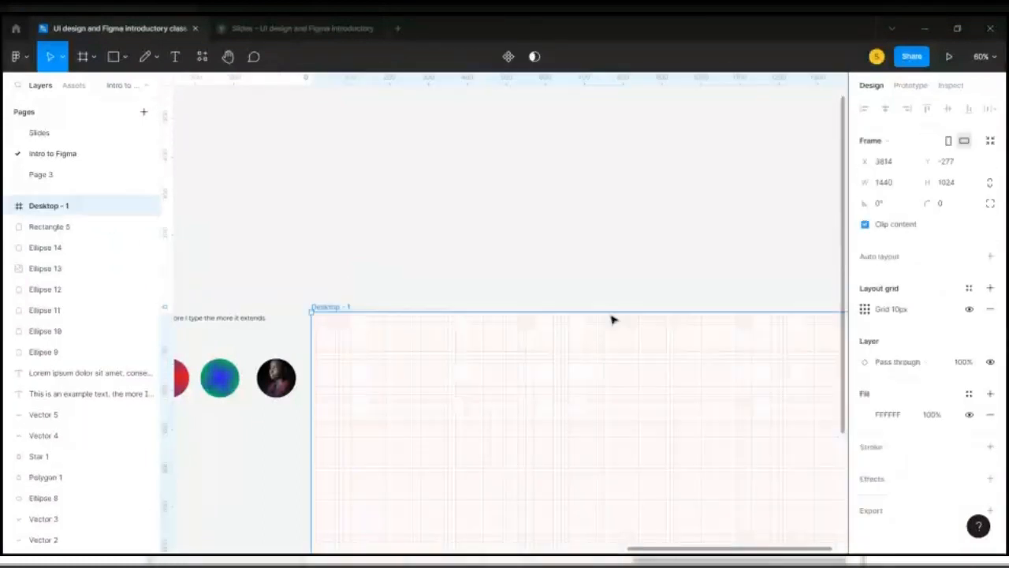
{"action": "left_click", "coordinate": [990, 308]}
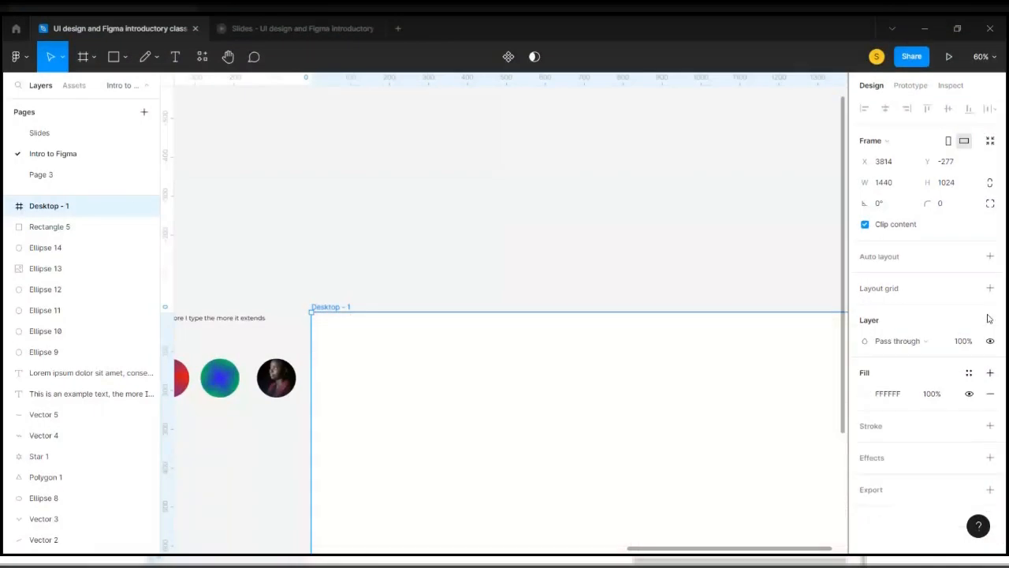
{"action": "scroll", "coordinate": [465, 445], "scroll_direction": "down", "scroll_amount": 4}
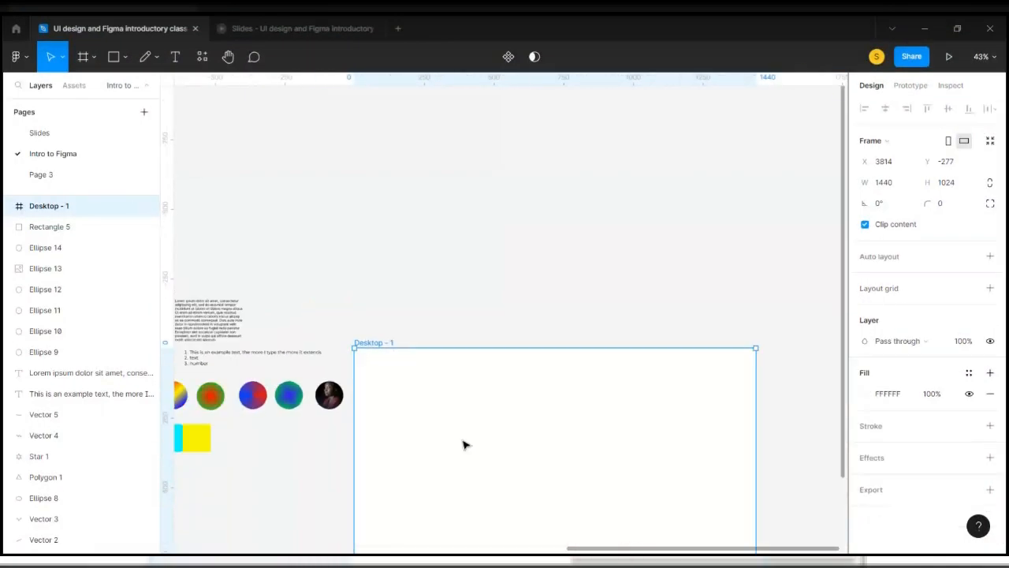
{"action": "scroll", "coordinate": [618, 202], "scroll_direction": "up", "scroll_amount": 4}
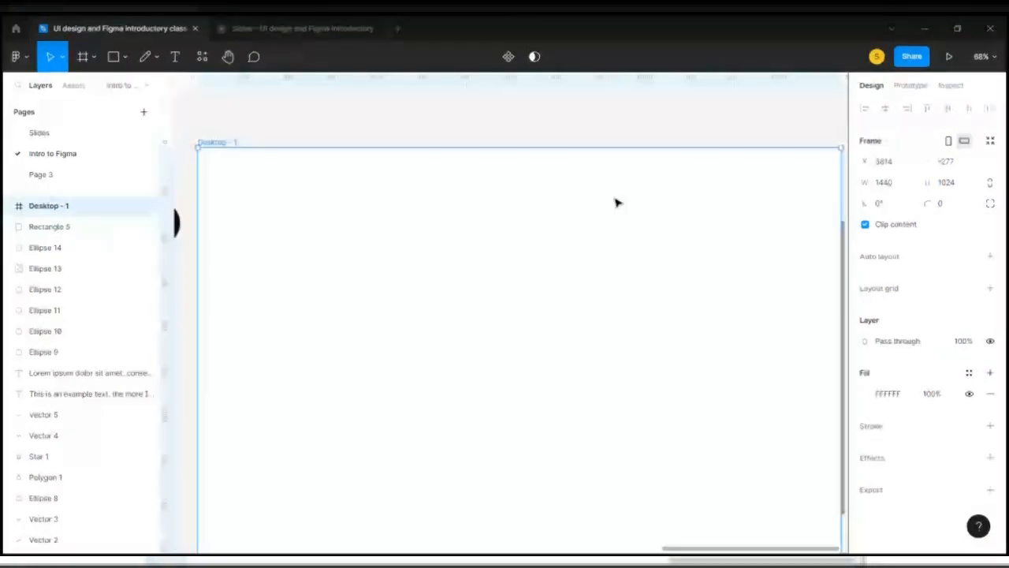
{"action": "scroll", "coordinate": [617, 202], "scroll_direction": "down", "scroll_amount": 4}
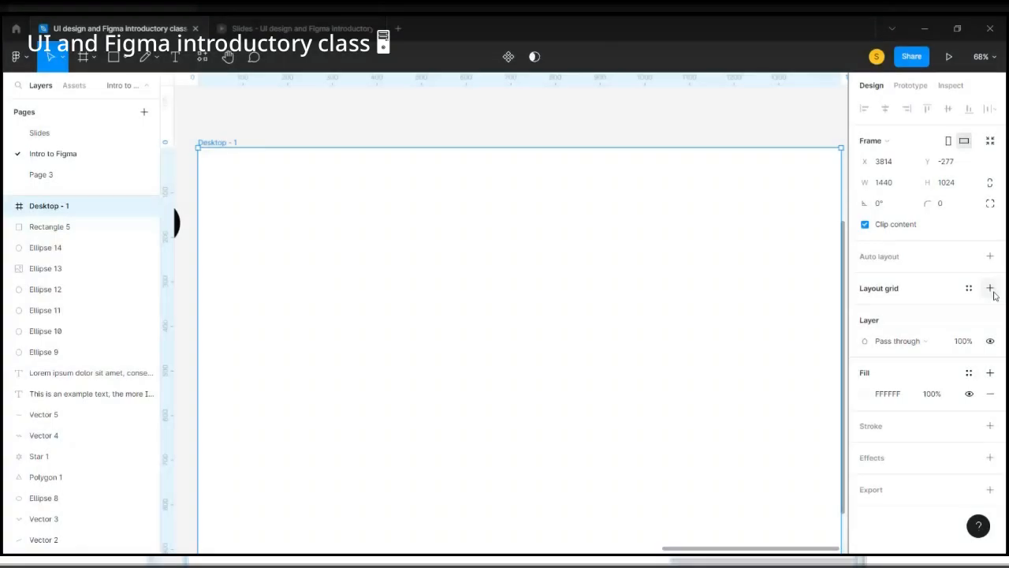
Add a layout grid to the desktop frame again, trying a size of 100 px before setting it to 50 px
{"action": "left_click", "coordinate": [990, 289]}
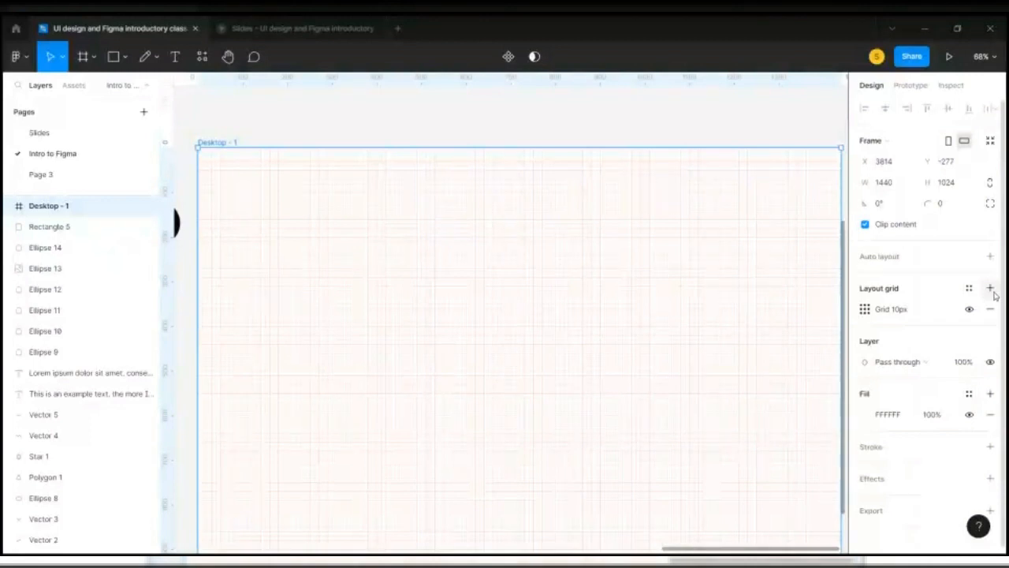
{"action": "left_click", "coordinate": [864, 309]}
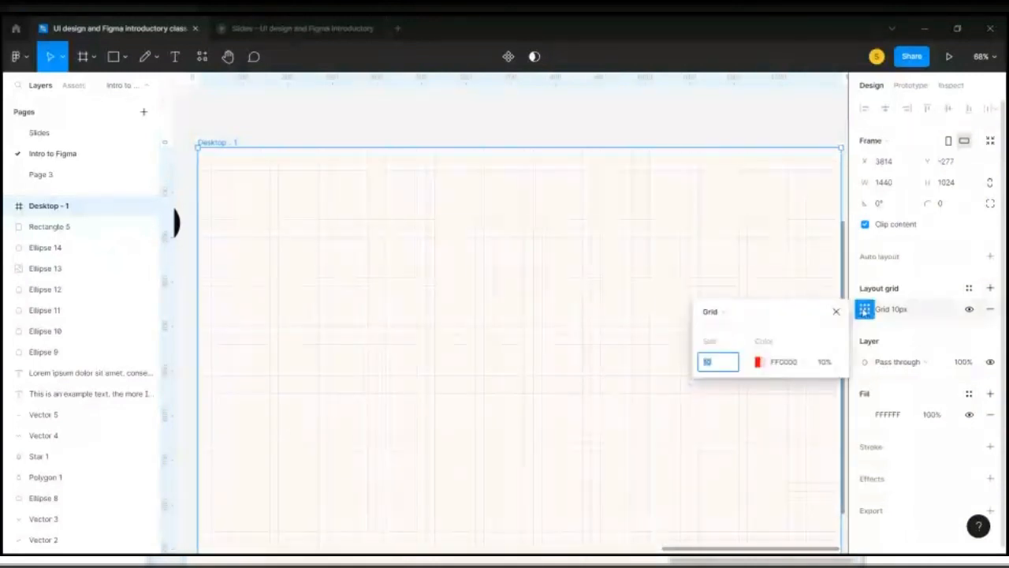
{"action": "type", "text": "100"}
{"action": "key", "text": "Return"}
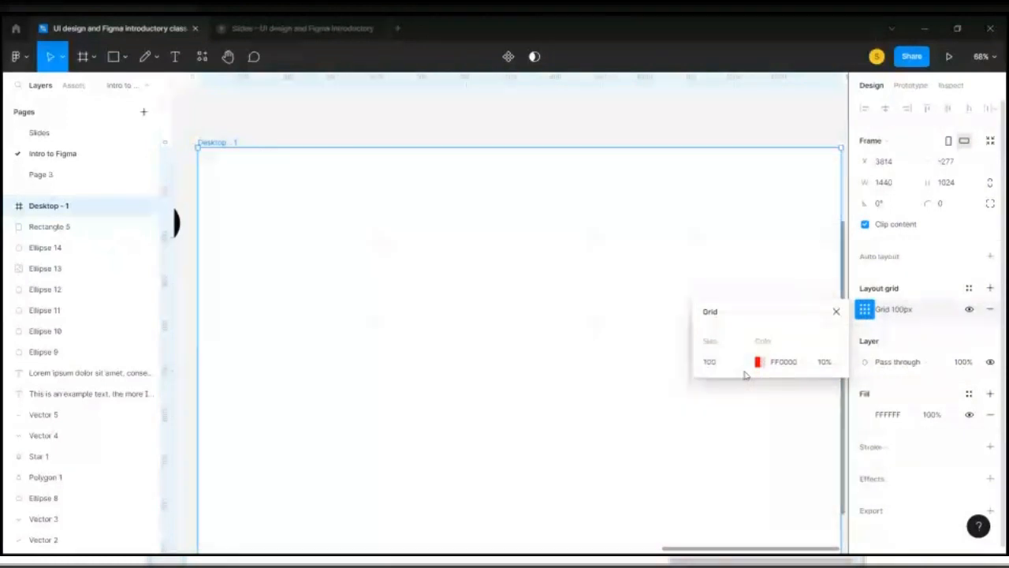
{"action": "left_click", "coordinate": [727, 364]}
{"action": "type", "text": "50"}
{"action": "key", "text": "Return"}
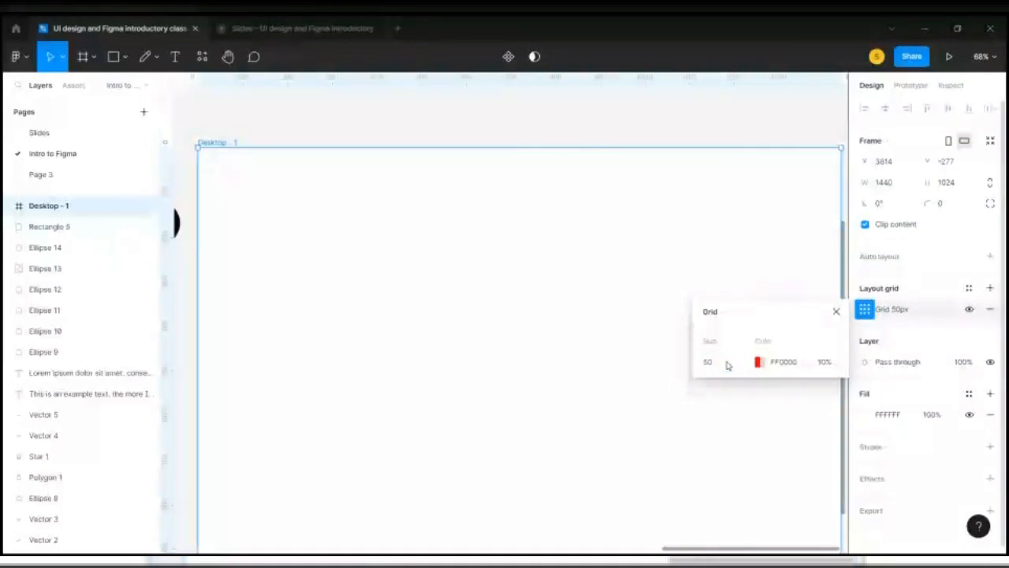
Change the frame's layout grid type to Rows and set the row count to 10
{"action": "left_click", "coordinate": [722, 315]}
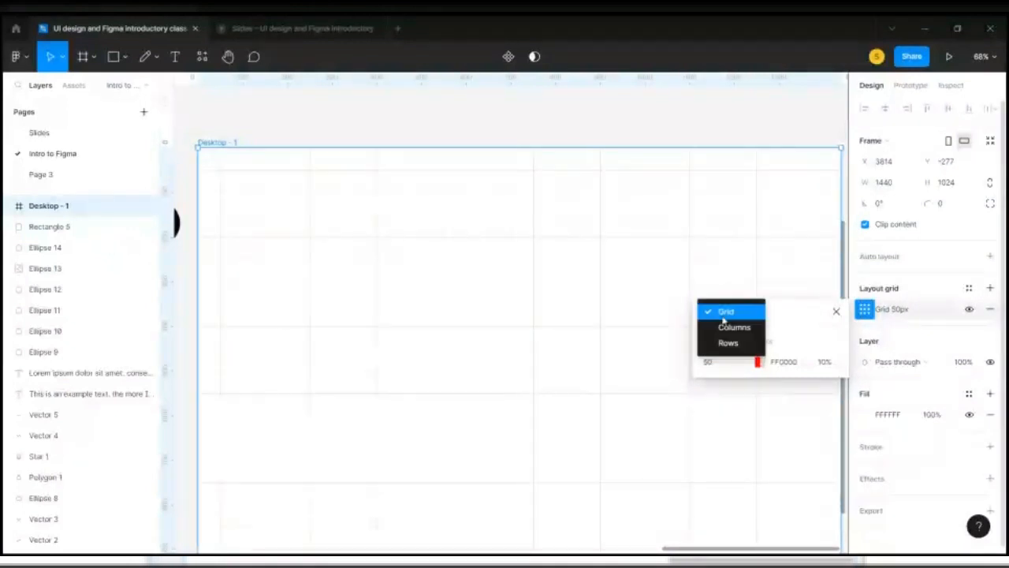
{"action": "left_click", "coordinate": [725, 344]}
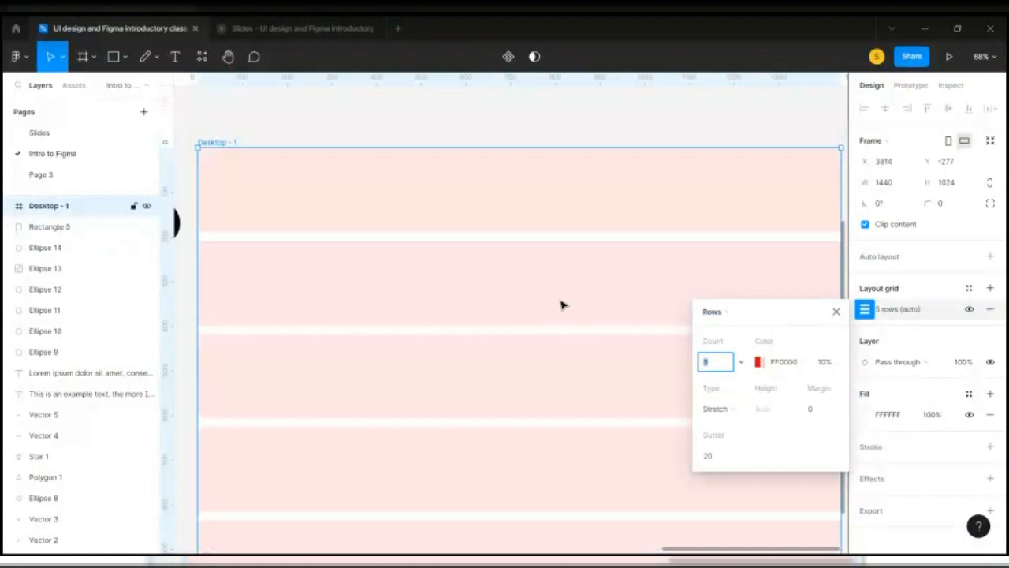
{"action": "scroll", "coordinate": [561, 305], "scroll_direction": "down", "scroll_amount": 5}
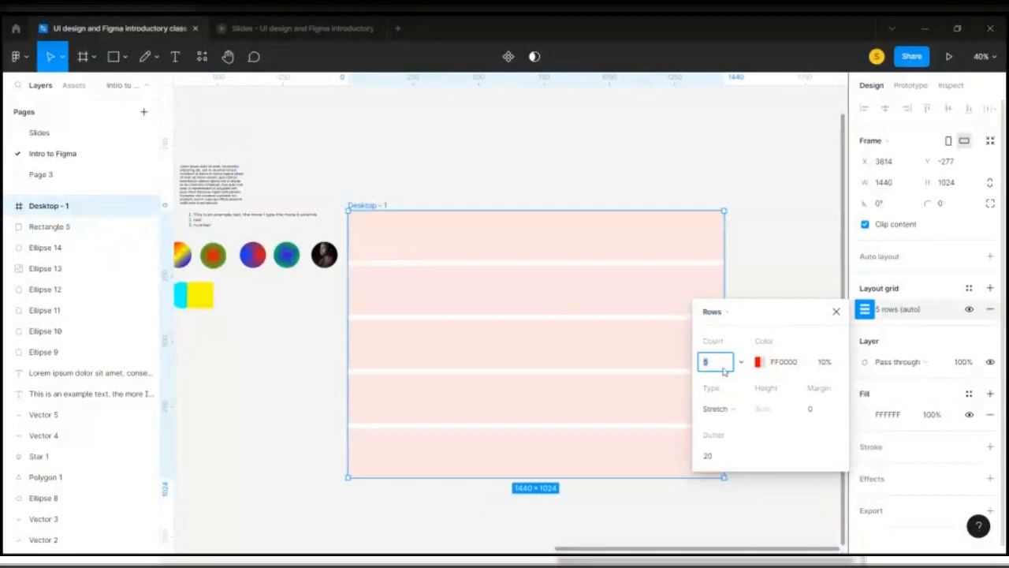
{"action": "type", "text": "10"}
{"action": "key", "text": "Return"}
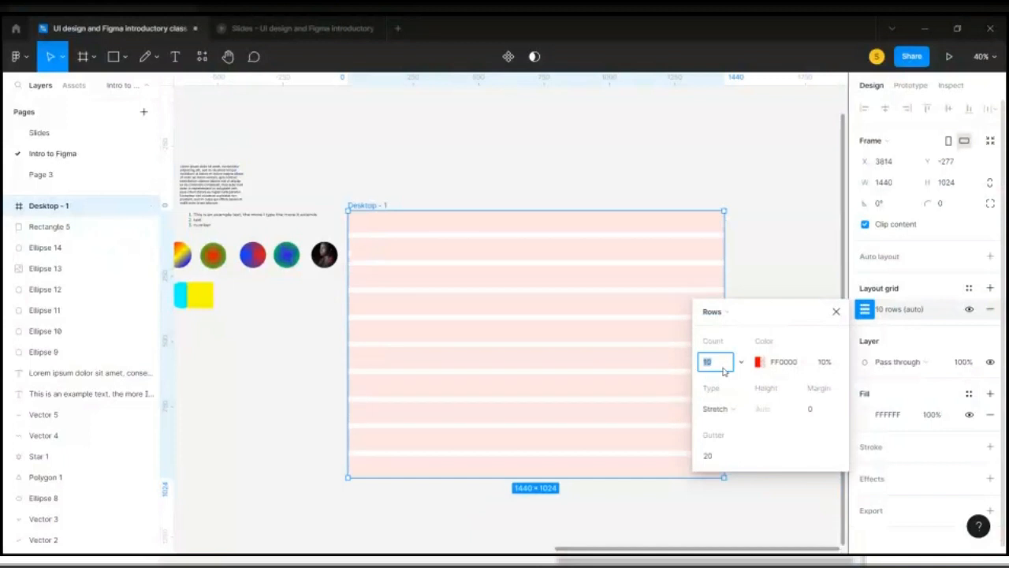
Increase the layout grid's row count beyond 12, then reduce it to 6
{"action": "key", "text": "Up"}
{"action": "key", "text": "Up"}
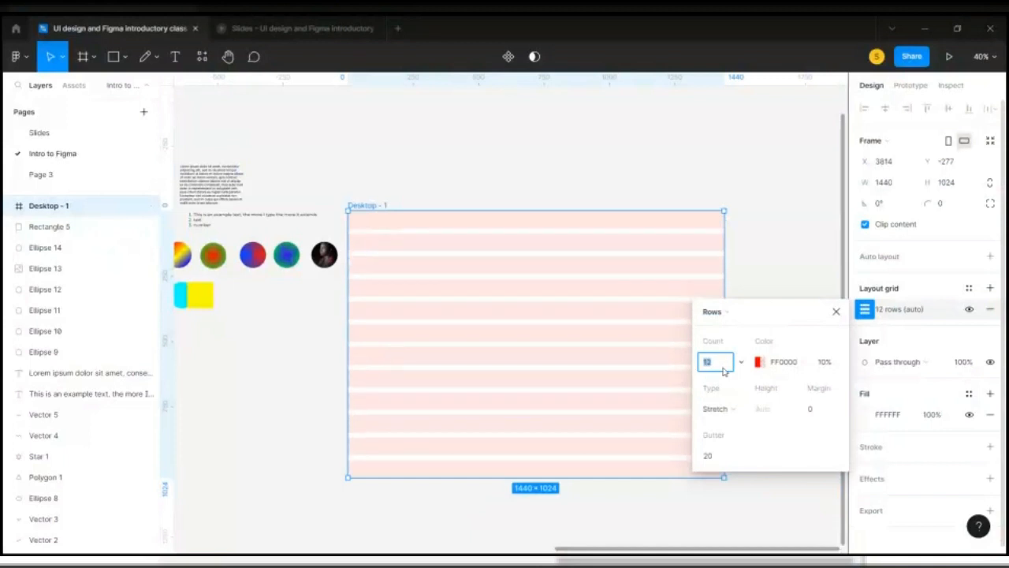
{"action": "key", "text": "Up"}
{"action": "key", "text": "Up"}
{"action": "key", "text": "Up"}
{"action": "key", "text": "Up"}
{"action": "key", "text": "Up"}
{"action": "key", "text": "Up"}
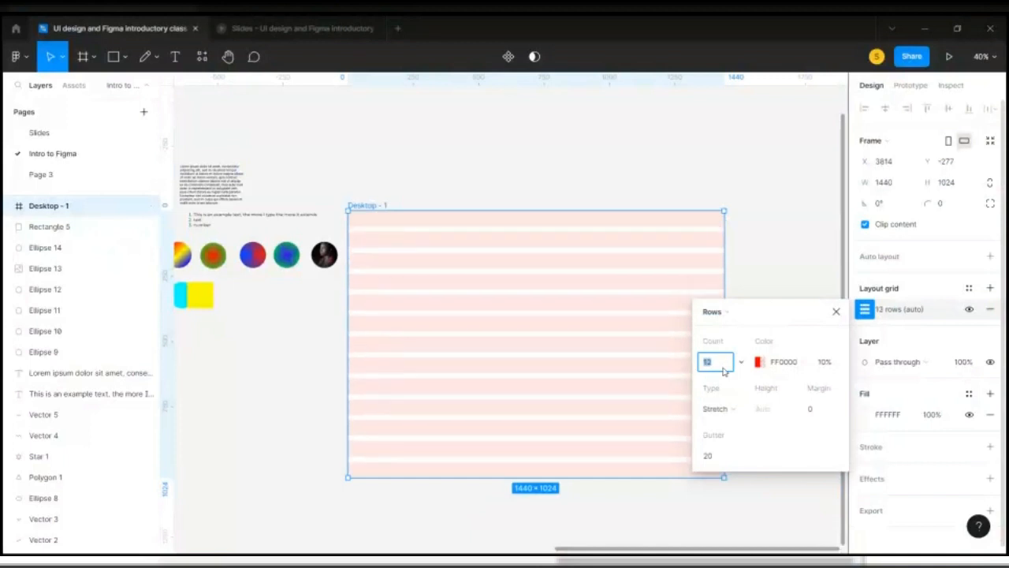
{"action": "key", "text": "Down"}
{"action": "key", "text": "Down"}
{"action": "key", "text": "Down"}
{"action": "key", "text": "Down"}
{"action": "key", "text": "Down"}
{"action": "key", "text": "Down"}
{"action": "key", "text": "Down"}
{"action": "key", "text": "Down"}
{"action": "key", "text": "Down"}
{"action": "key", "text": "Down"}
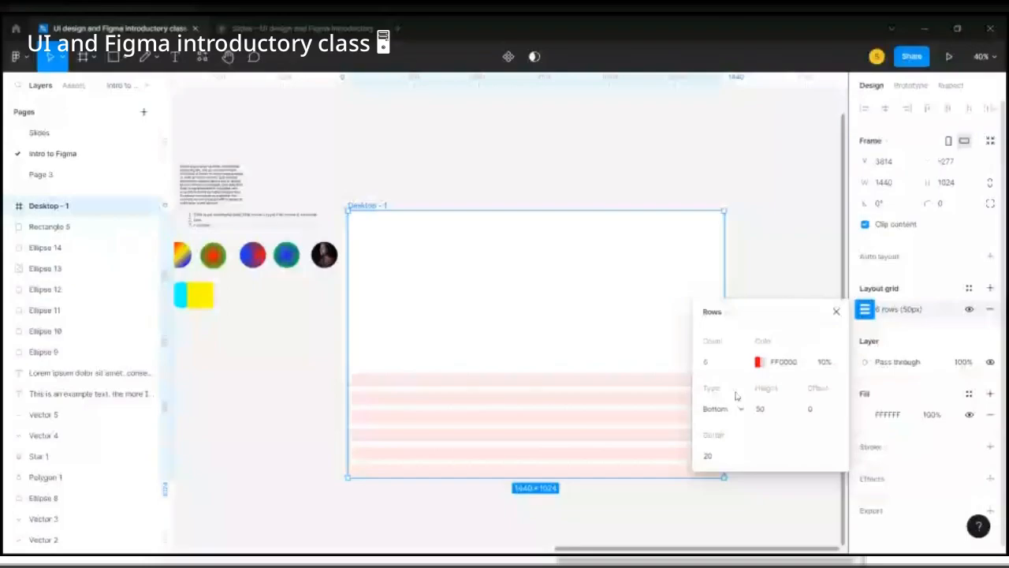
Set the rows' type to Stretch and raise their gutter to 47
{"action": "left_click", "coordinate": [736, 412]}
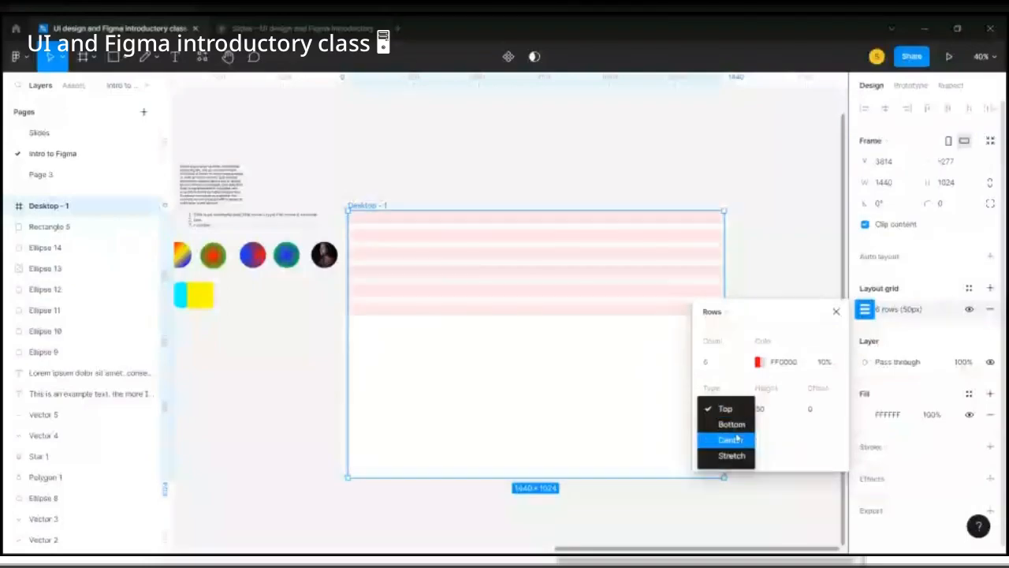
{"action": "left_click", "coordinate": [736, 456]}
{"action": "left_click", "coordinate": [736, 456]}
{"action": "scroll", "coordinate": [601, 376], "scroll_direction": "up", "scroll_amount": 3, "text": "ctrl"}
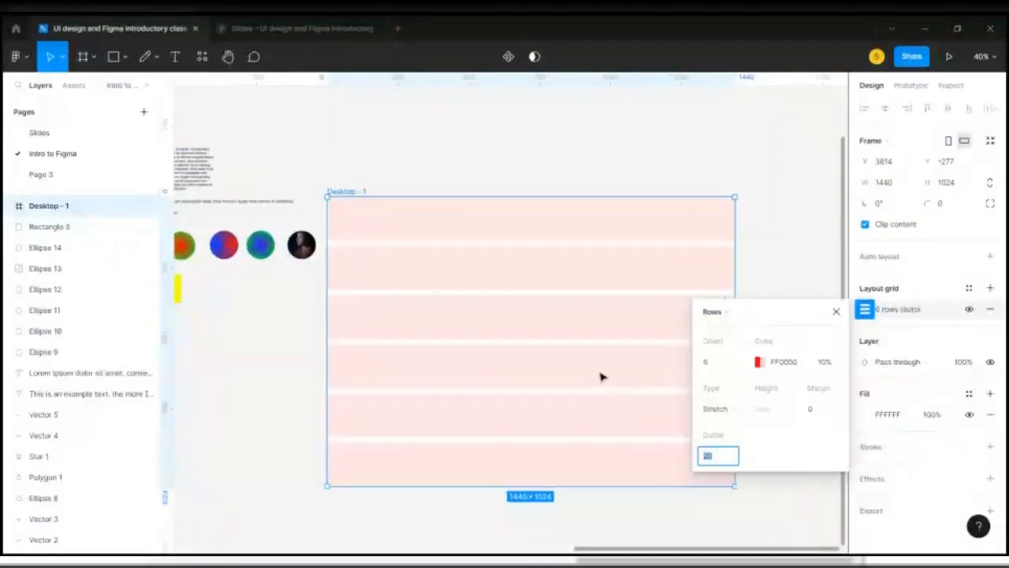
{"action": "scroll", "coordinate": [600, 376], "scroll_direction": "up", "scroll_amount": 5, "text": "ctrl"}
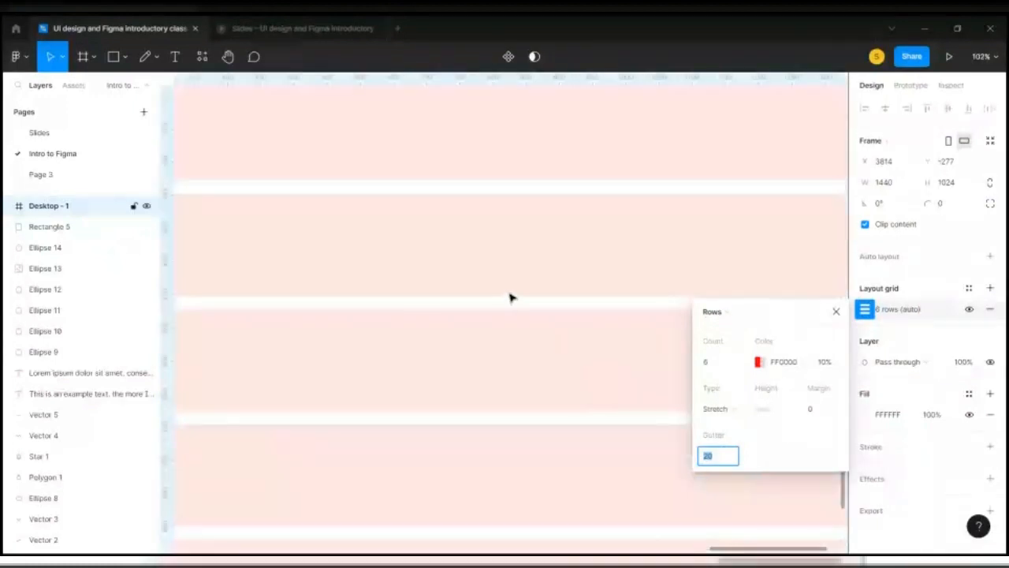
{"action": "key", "text": "Up"}
{"action": "key", "text": "Up"}
{"action": "key", "text": "Up"}
{"action": "key", "text": "Up"}
{"action": "key", "text": "Up"}
{"action": "key", "text": "Up"}
{"action": "key", "text": "Up"}
{"action": "key", "text": "Up"}
{"action": "key", "text": "Up"}
{"action": "key", "text": "Up"}
{"action": "key", "text": "Up"}
{"action": "key", "text": "Up"}
{"action": "key", "text": "Up"}
{"action": "key", "text": "Up"}
{"action": "key", "text": "Up"}
{"action": "key", "text": "Up"}
{"action": "key", "text": "Up"}
{"action": "key", "text": "Up"}
{"action": "key", "text": "Up"}
{"action": "key", "text": "Up"}
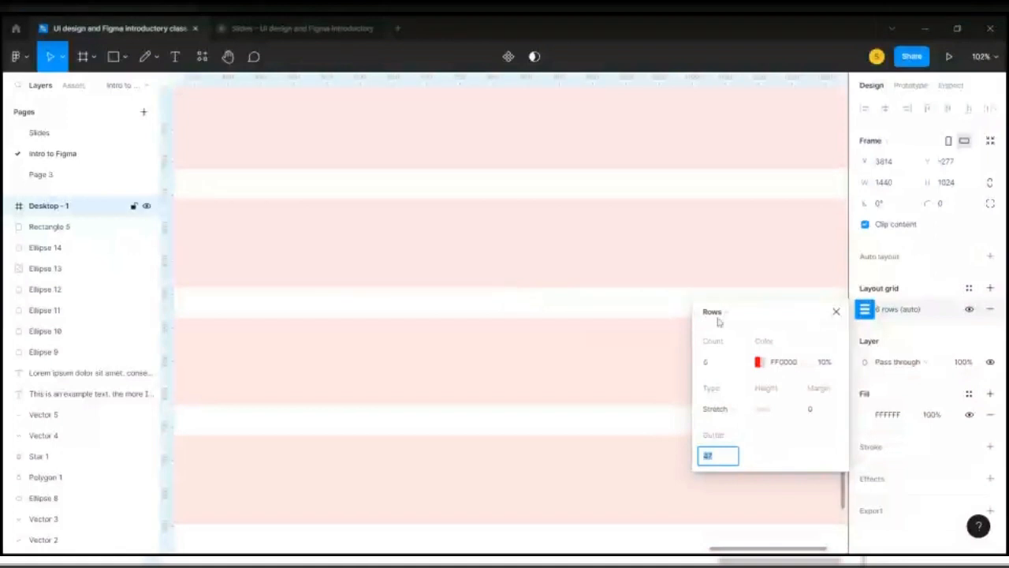
Switch the layout grid from Rows to Columns and close its settings
{"action": "left_click", "coordinate": [719, 313]}
{"action": "left_click", "coordinate": [725, 294]}
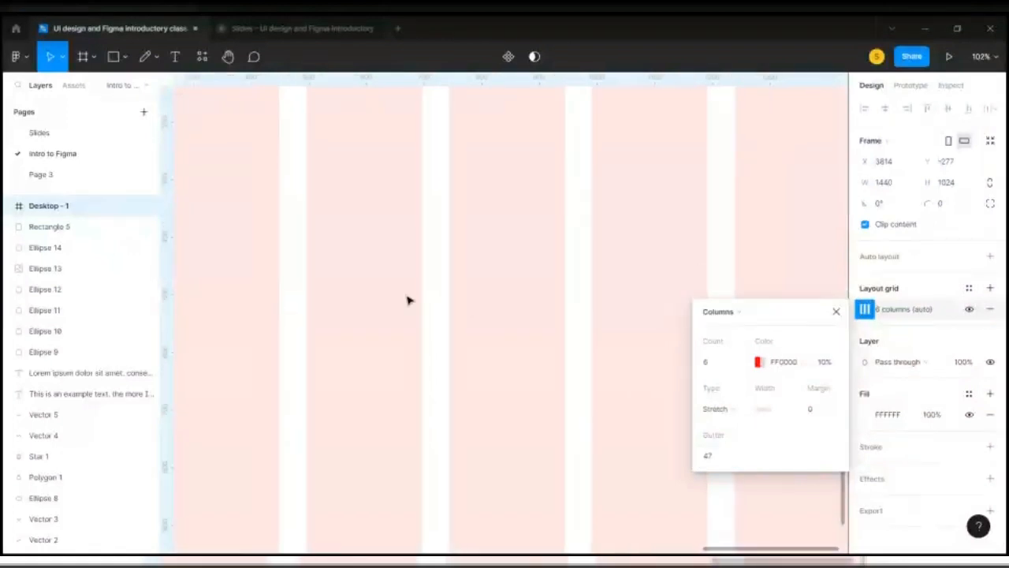
{"action": "scroll", "coordinate": [407, 299], "scroll_direction": "down", "scroll_amount": 5}
{"action": "scroll", "coordinate": [260, 172], "scroll_direction": "up", "scroll_amount": 2}
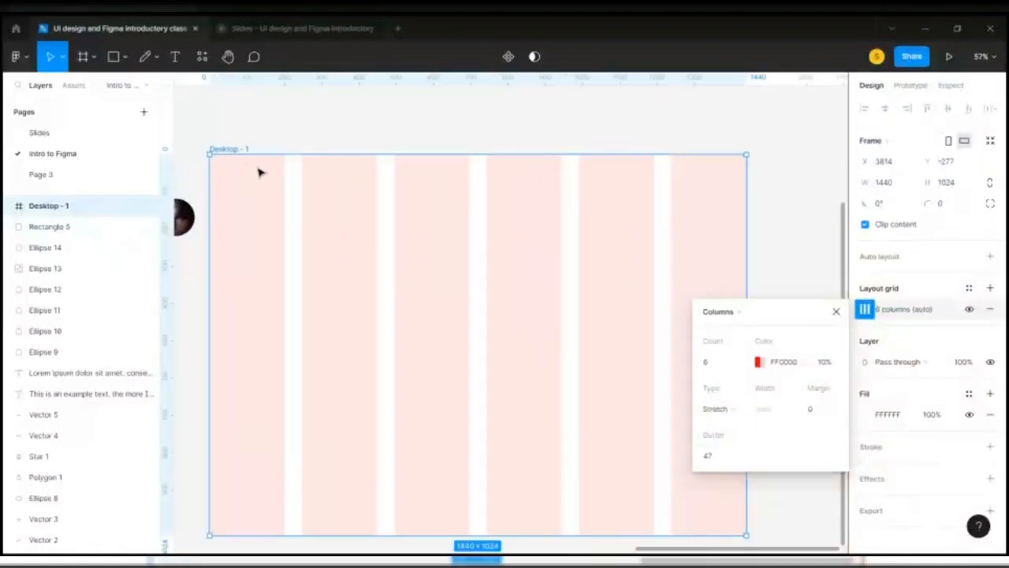
{"action": "left_click", "coordinate": [835, 312]}
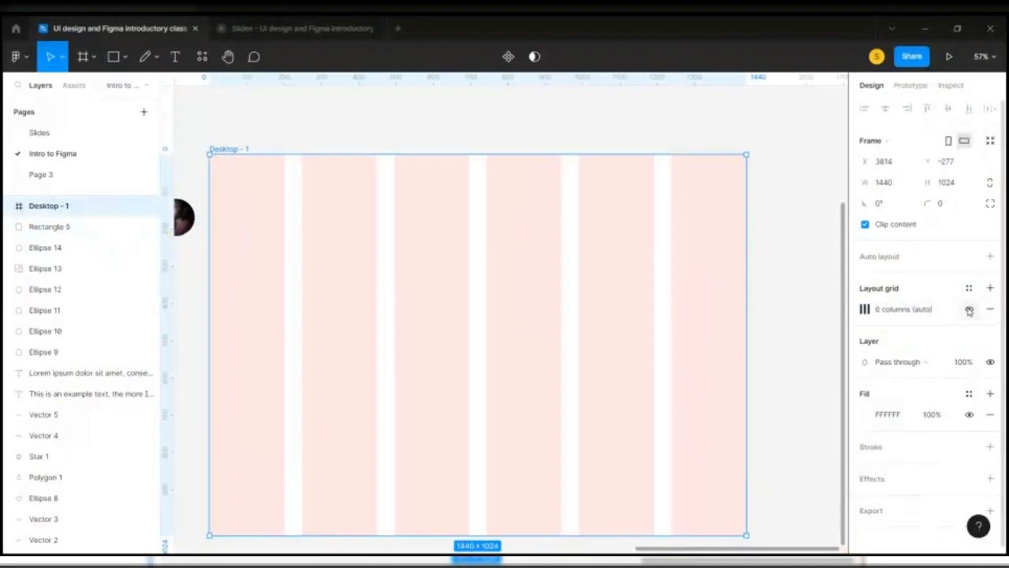
Replace the desktop frame's layout grid with a new Columns grid with a count of 12
{"action": "left_click", "coordinate": [990, 309]}
{"action": "left_click", "coordinate": [990, 288]}
{"action": "left_click", "coordinate": [865, 309]}
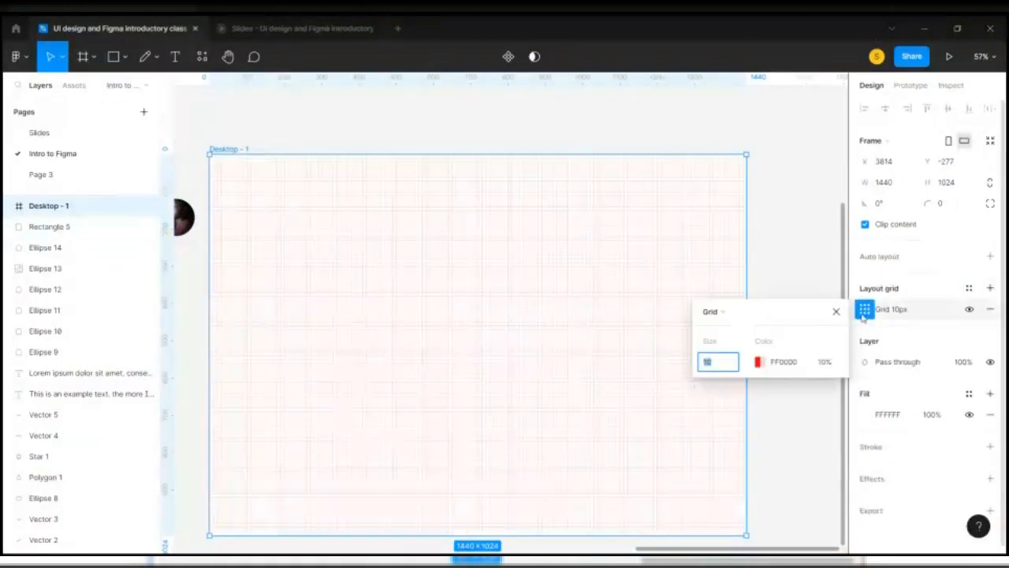
{"action": "left_click", "coordinate": [731, 318]}
{"action": "left_click", "coordinate": [735, 329]}
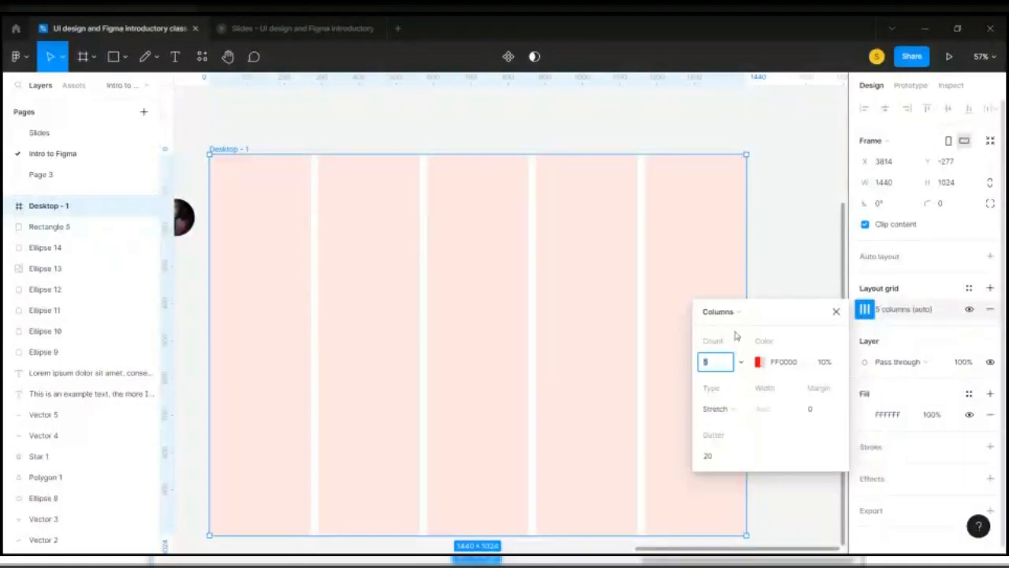
{"action": "type", "text": "12"}
{"action": "key", "text": "Return"}
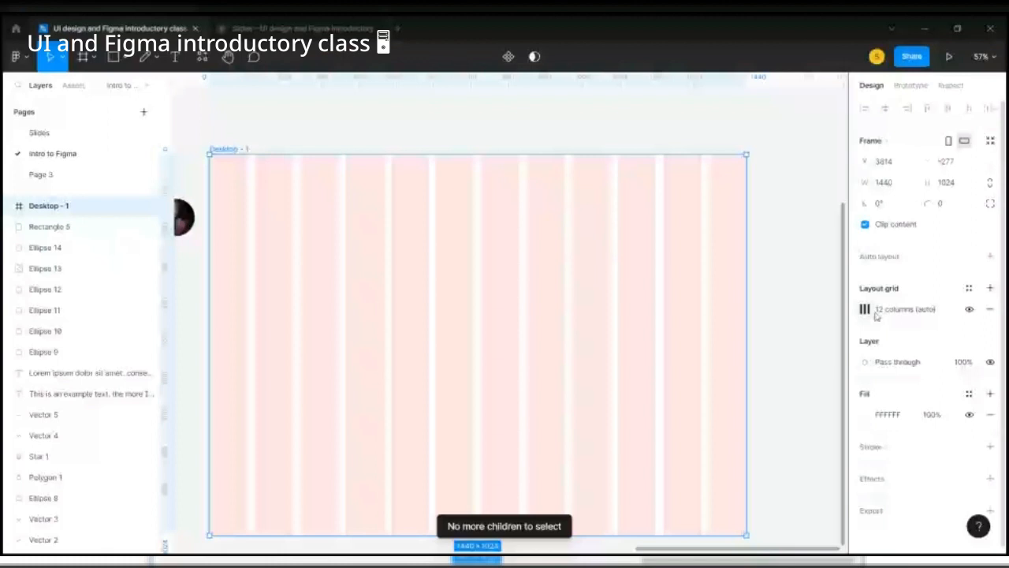
Try other alignment types for the 12-column grid, then return the type to Stretch
{"action": "left_click", "coordinate": [866, 310]}
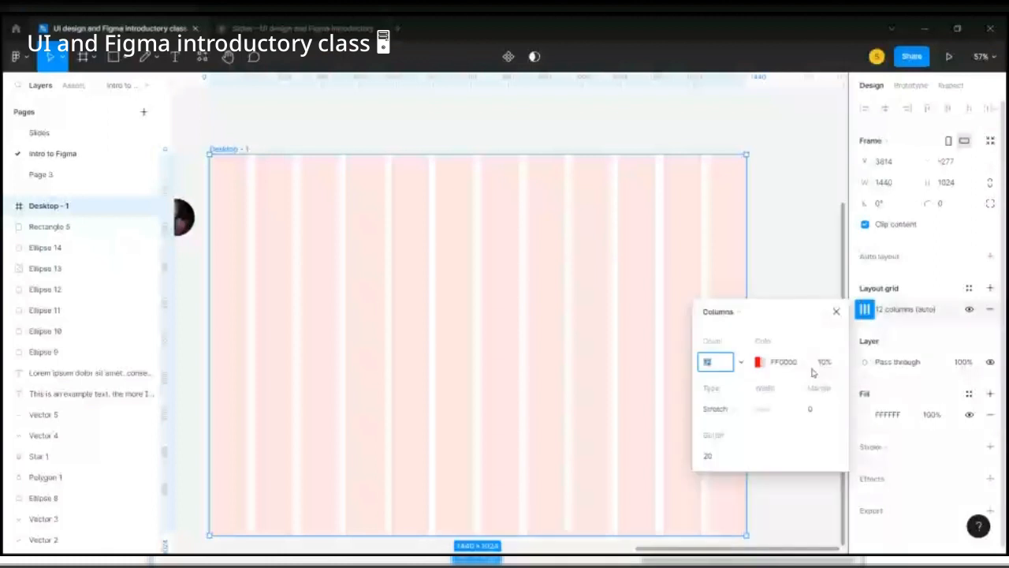
{"action": "left_click", "coordinate": [741, 413]}
{"action": "left_click", "coordinate": [726, 362]}
{"action": "left_click", "coordinate": [739, 410]}
{"action": "left_click", "coordinate": [731, 424]}
{"action": "left_click", "coordinate": [739, 413]}
{"action": "left_click", "coordinate": [739, 428]}
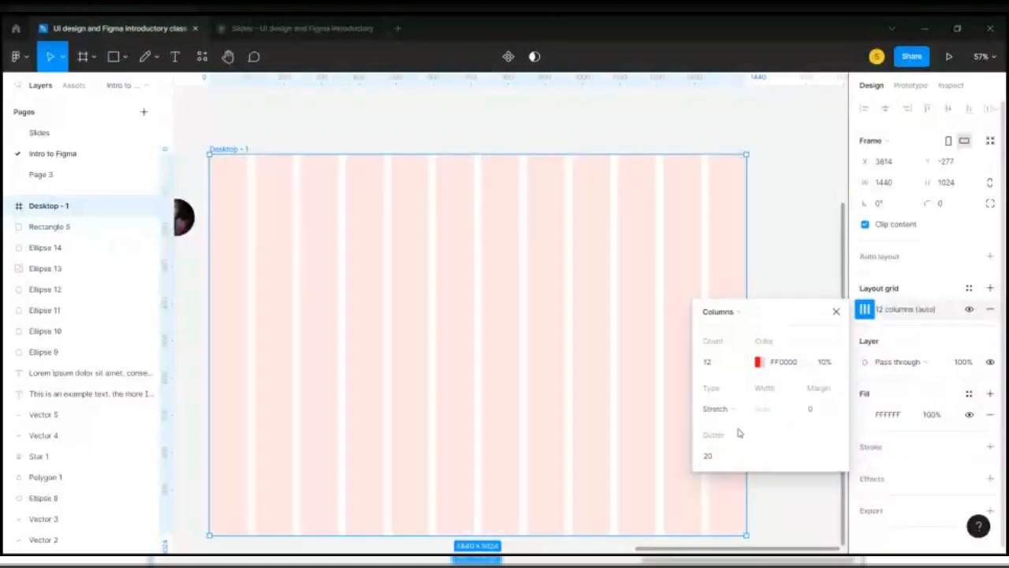
Set the column grid's margin to 120
{"action": "left_click", "coordinate": [812, 411]}
{"action": "type", "text": "120"}
{"action": "key", "text": "Return"}
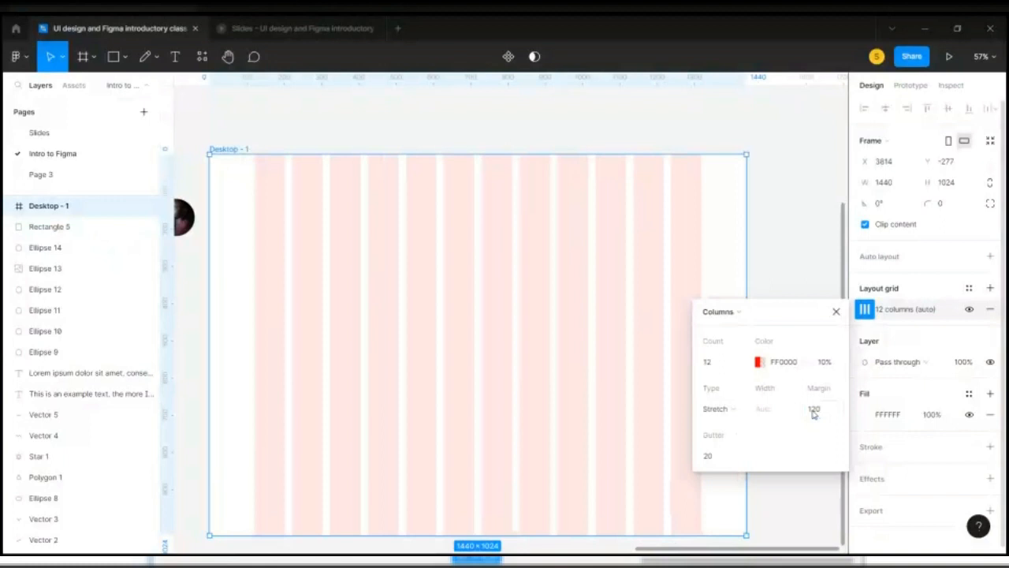
Draw a rectangle about 120 × 39 across the desktop frame's left margin, from the frame edge to the first column
{"action": "scroll", "coordinate": [203, 310], "scroll_direction": "up", "scroll_amount": 5}
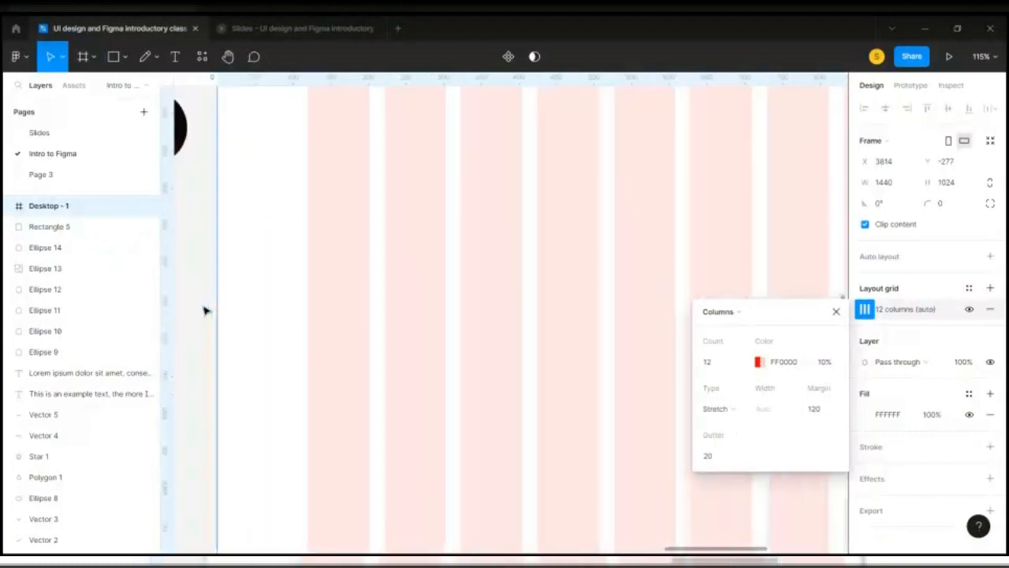
{"action": "key", "text": "r"}
{"action": "scroll", "coordinate": [203, 310], "scroll_direction": "up", "scroll_amount": 3}
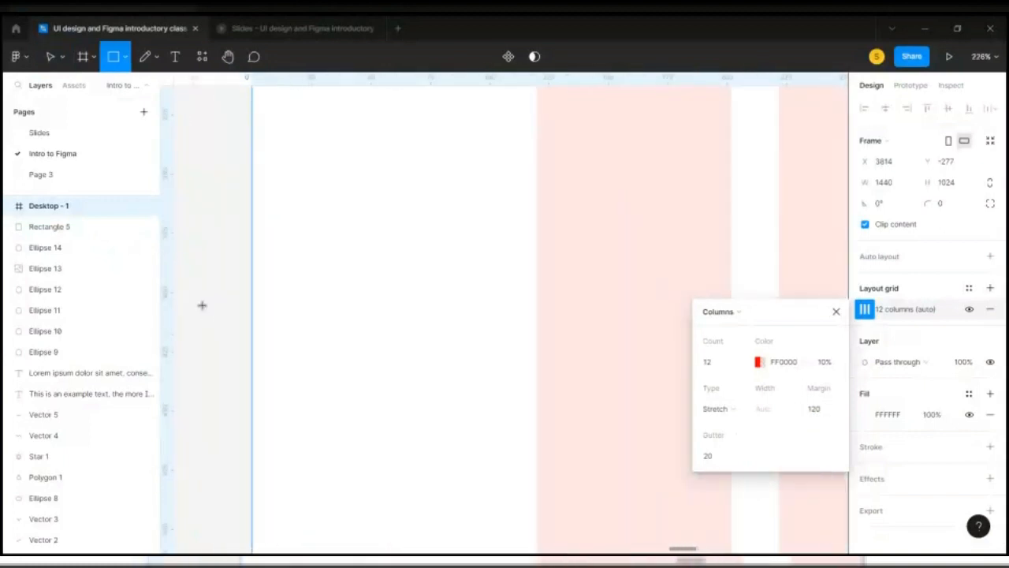
{"action": "mouse_move", "coordinate": [261, 310]}
{"action": "left_mouse_down"}
{"action": "mouse_move", "coordinate": [597, 449]}
{"action": "mouse_move", "coordinate": [607, 427]}
{"action": "mouse_move", "coordinate": [593, 430]}
{"action": "mouse_move", "coordinate": [597, 418]}
{"action": "left_mouse_up"}
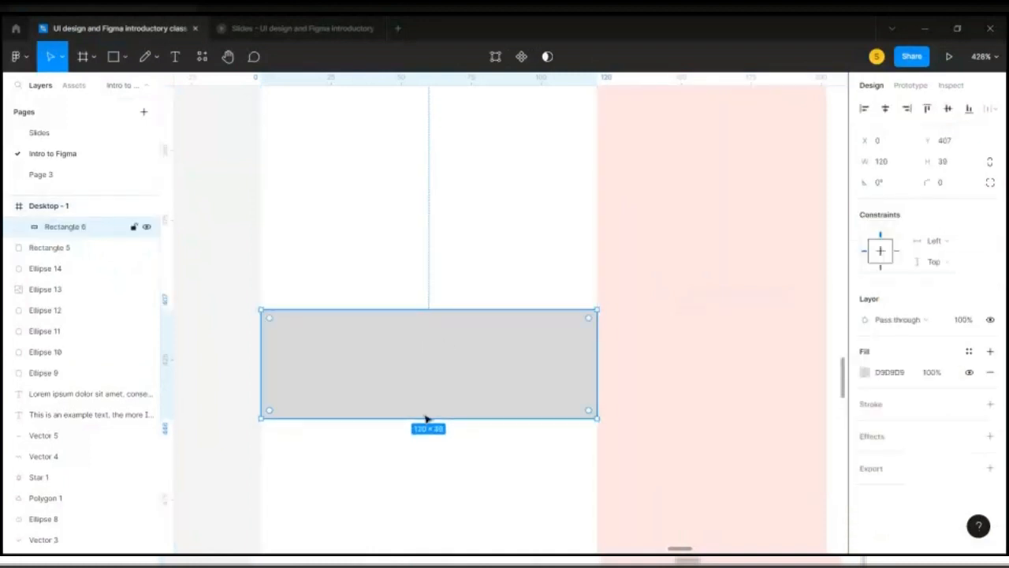
{"action": "scroll", "coordinate": [567, 370], "scroll_direction": "down", "scroll_amount": 6}
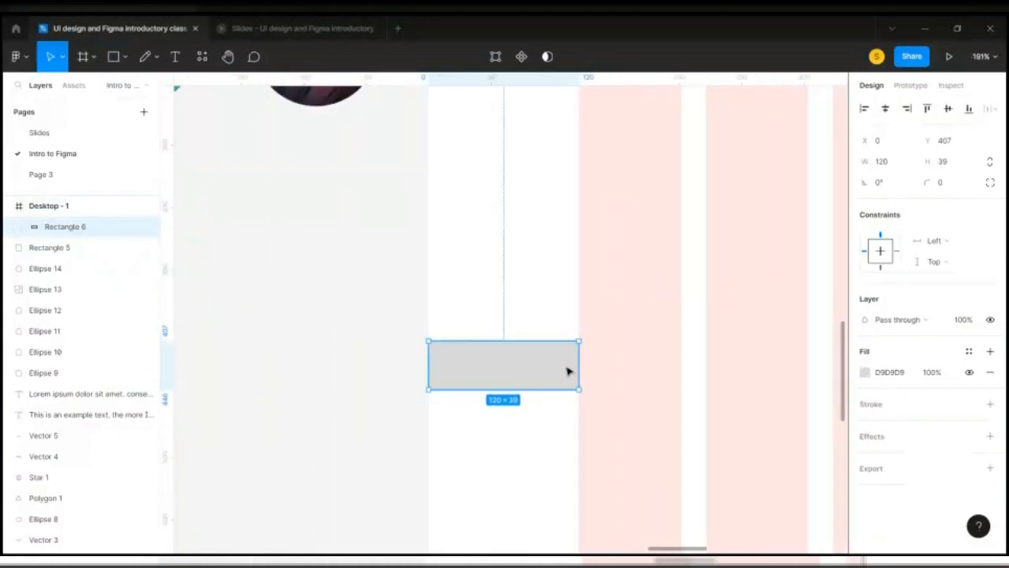
{"action": "scroll", "coordinate": [567, 371], "scroll_direction": "down", "scroll_amount": 3}
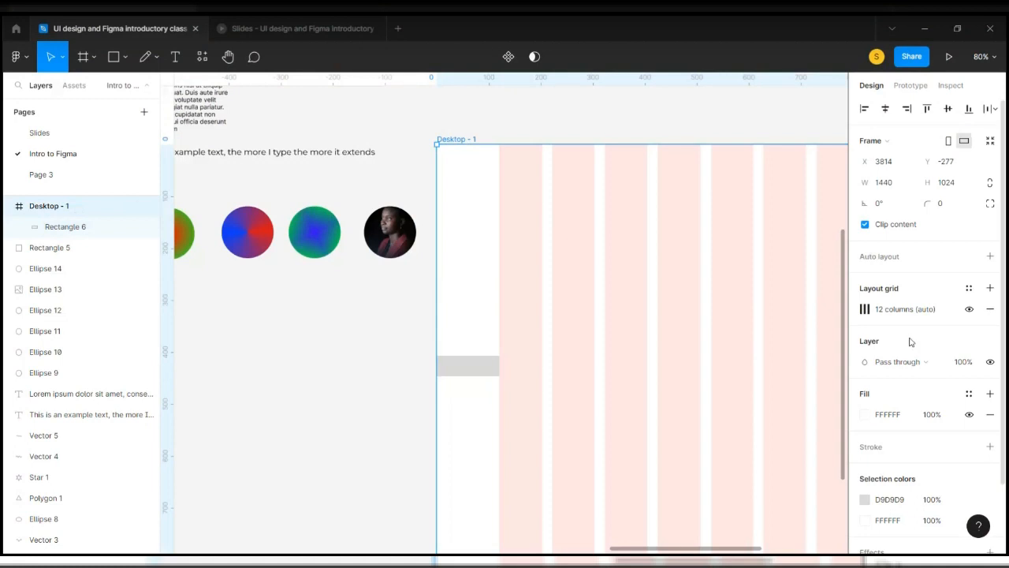
Draw a rectangle about 20 × 26 spanning the gutter between the desktop frame's first two columns
{"action": "left_click", "coordinate": [865, 310]}
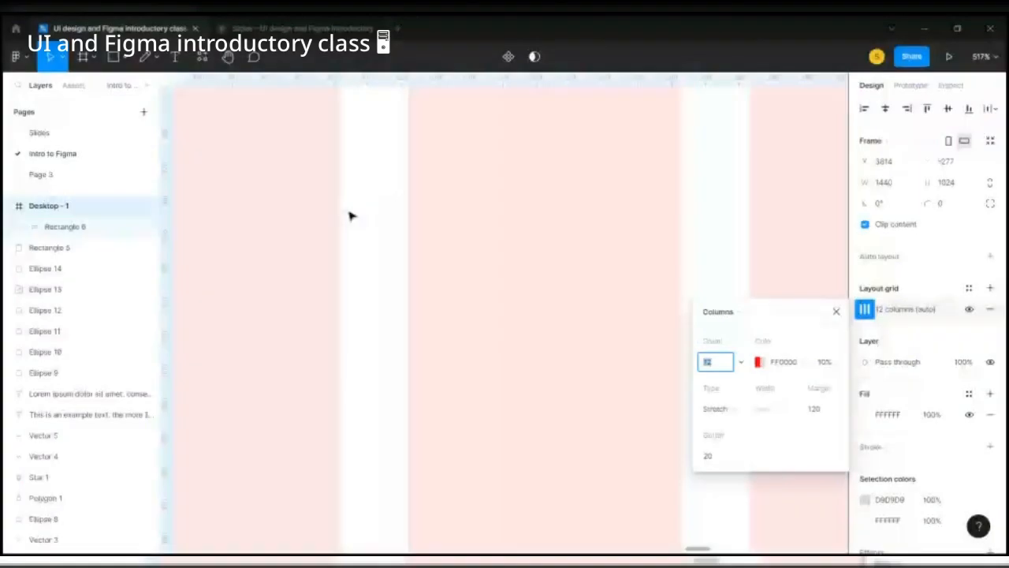
{"action": "left_click", "coordinate": [836, 312]}
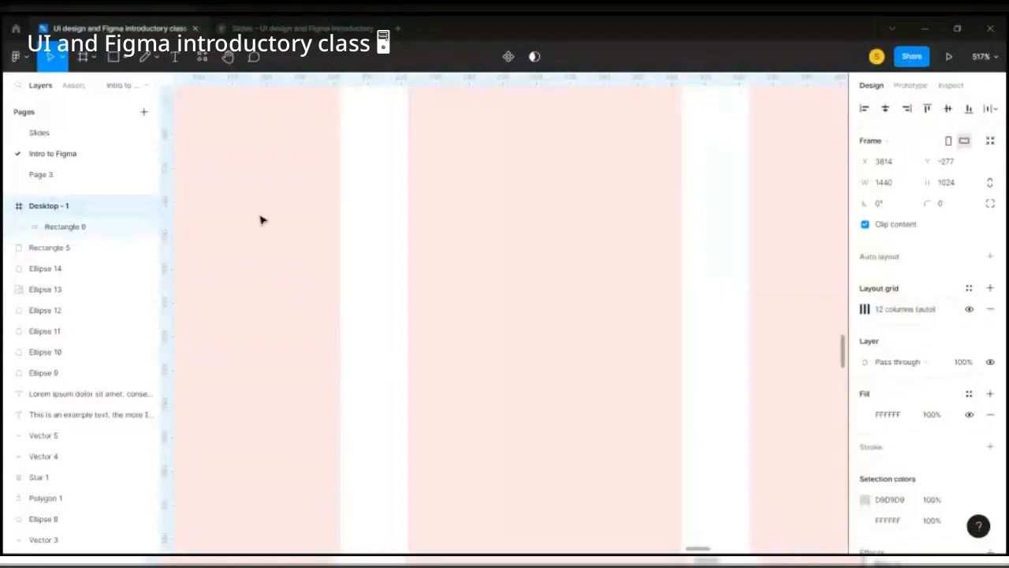
{"action": "key", "text": "r"}
{"action": "mouse_move", "coordinate": [340, 221]}
{"action": "left_mouse_down"}
{"action": "mouse_move", "coordinate": [418, 328]}
{"action": "mouse_move", "coordinate": [405, 311]}
{"action": "left_mouse_up"}
{"action": "scroll", "coordinate": [396, 232], "scroll_direction": "up", "scroll_amount": 3}
{"action": "left_click_drag", "start_coordinate": [418, 252], "coordinate": [415, 253]}
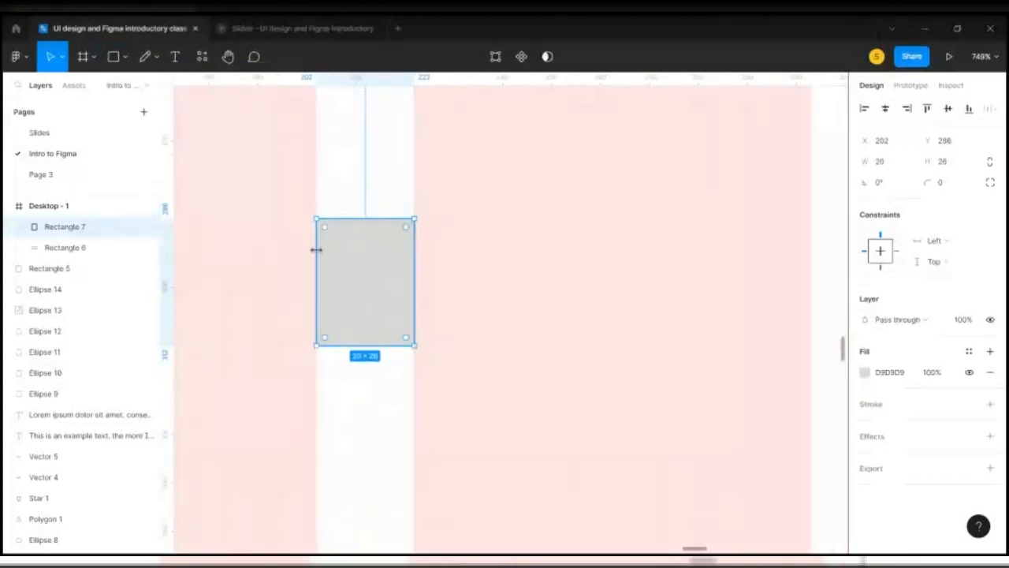
{"action": "scroll", "coordinate": [317, 249], "scroll_direction": "down", "scroll_amount": 3}
{"action": "scroll", "coordinate": [338, 169], "scroll_direction": "down", "scroll_amount": 4}
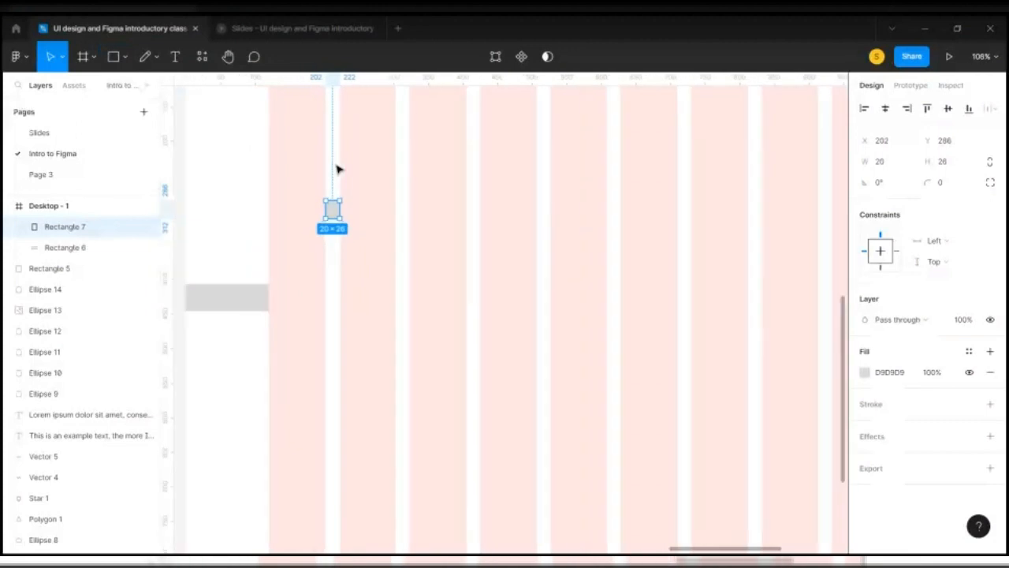
Try a gutter of 24 on the desktop frame's column grid, then set the gutter to 16
{"action": "scroll", "coordinate": [337, 169], "scroll_direction": "up", "scroll_amount": 3}
{"action": "left_click", "coordinate": [203, 128]}
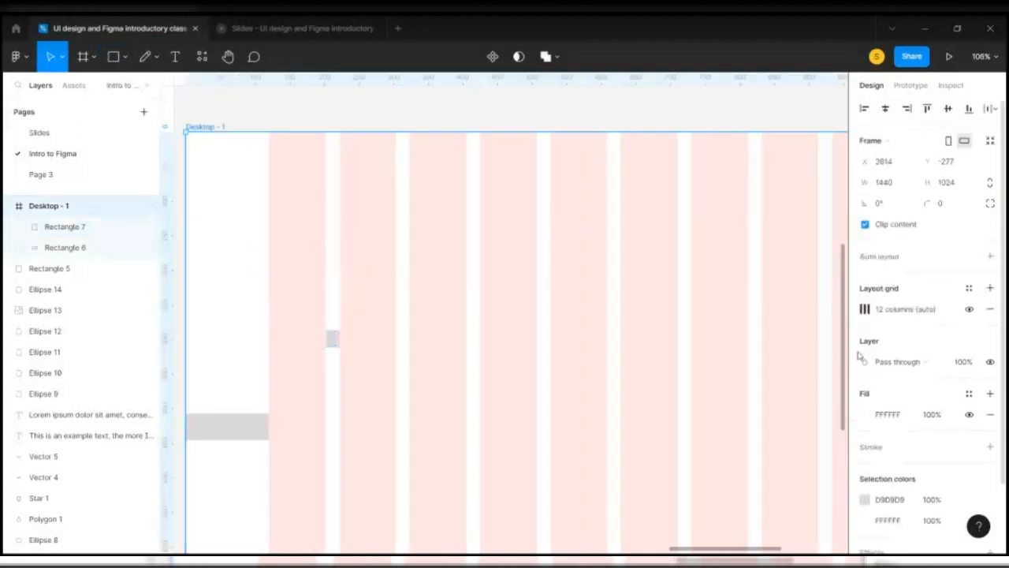
{"action": "left_click", "coordinate": [864, 309]}
{"action": "left_click", "coordinate": [730, 459]}
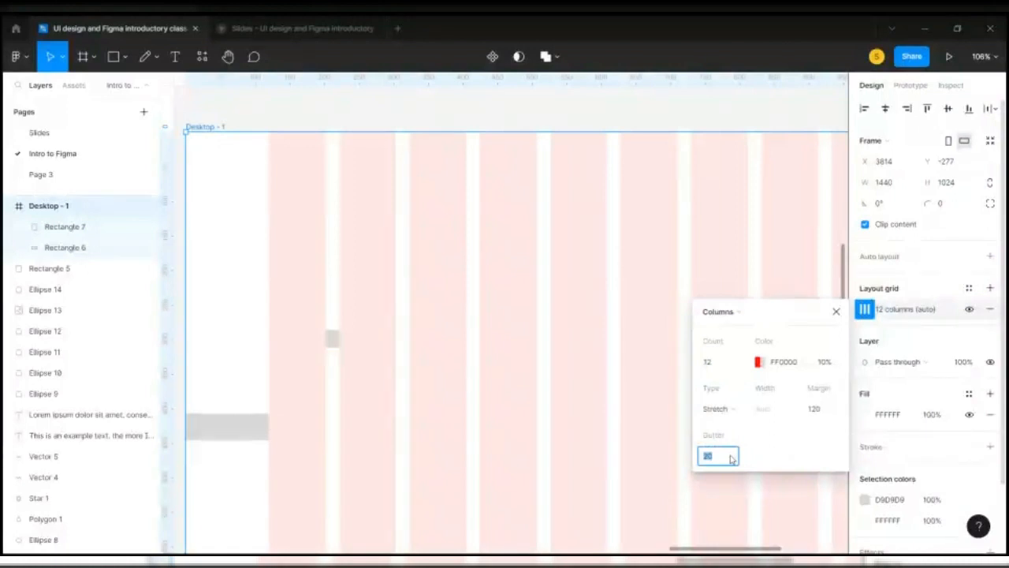
{"action": "type", "text": "24"}
{"action": "key", "text": "Return"}
{"action": "left_click", "coordinate": [730, 458]}
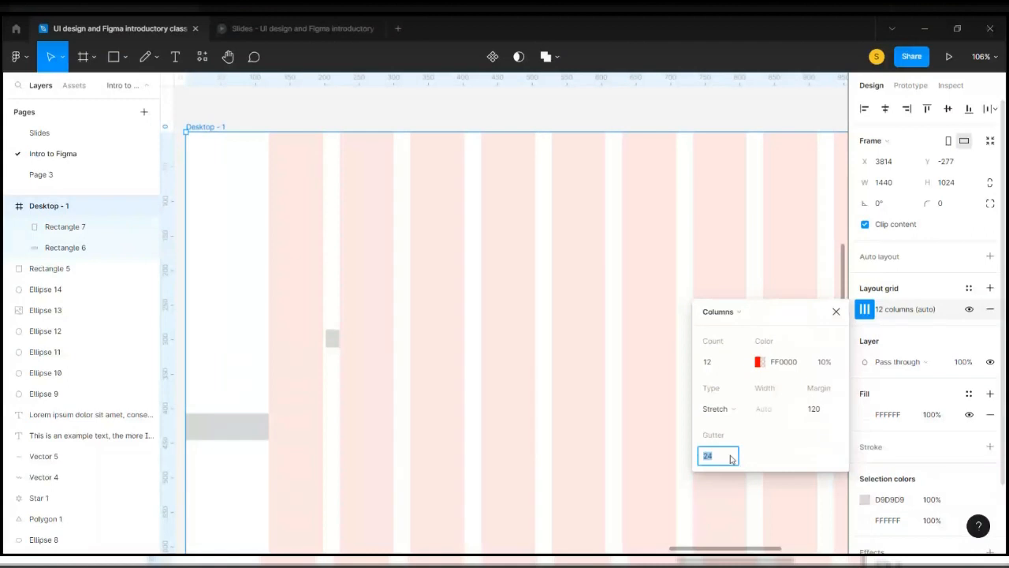
{"action": "type", "text": "16"}
{"action": "key", "text": "Return"}
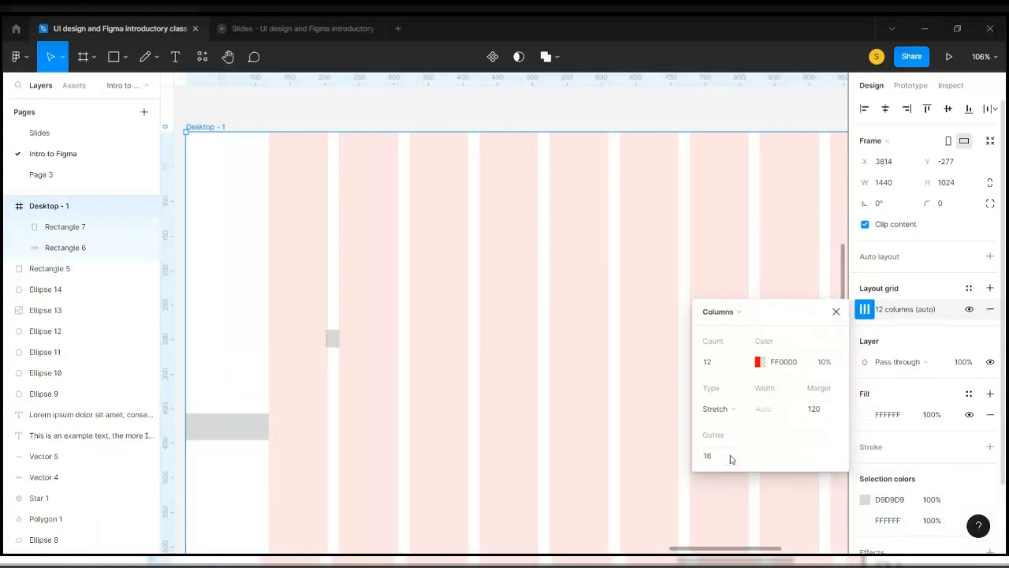
Delete the small rectangle drawn in the desktop frame's first gutter
{"action": "left_click", "coordinate": [331, 342]}
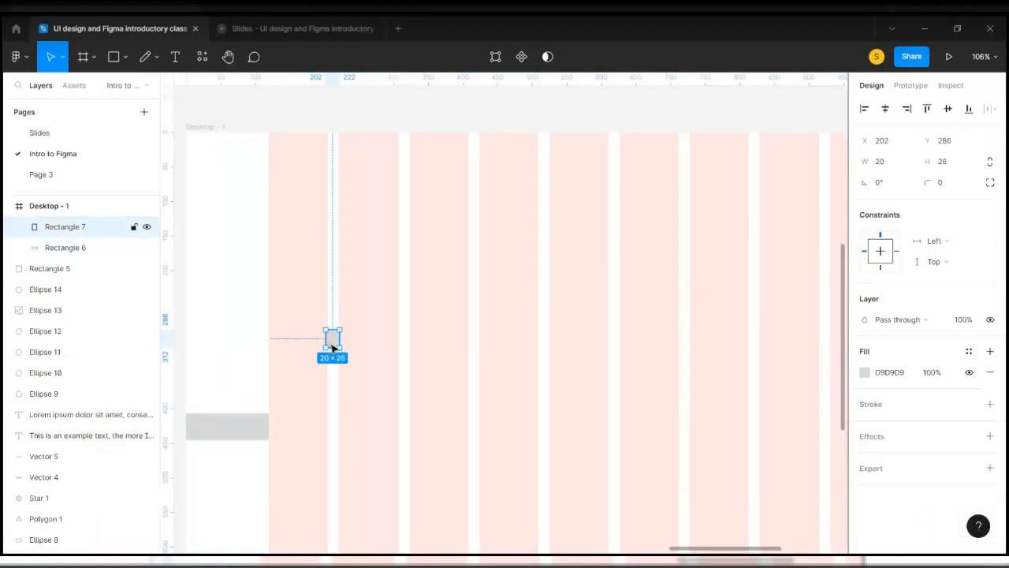
{"action": "key", "text": "Delete"}
{"action": "scroll", "coordinate": [332, 347], "scroll_direction": "down", "scroll_amount": 5}
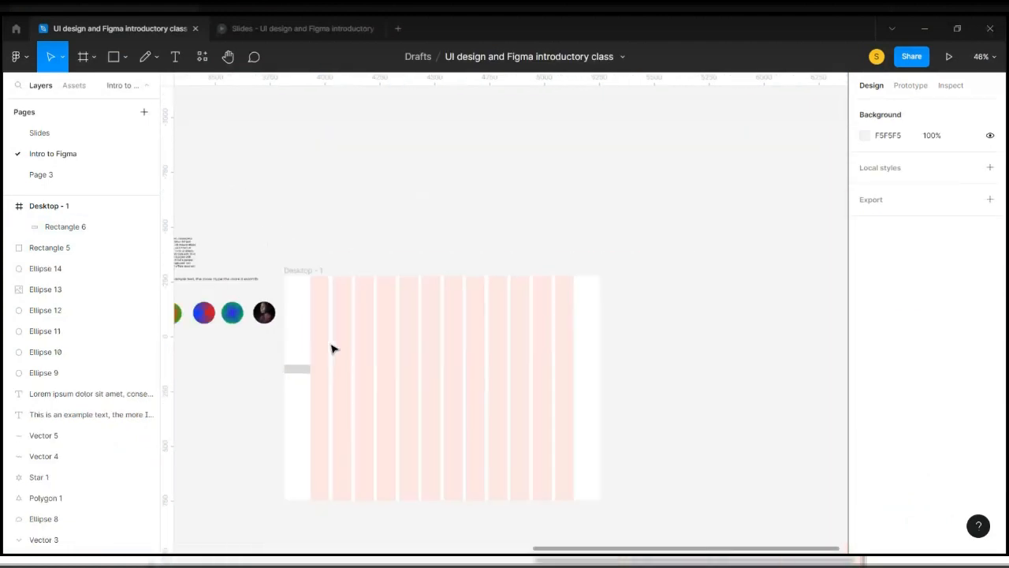
Add an iPhone 13 / 13 Pro frame and place it beside the desktop frame with their top edges aligned
{"action": "key", "text": "f"}
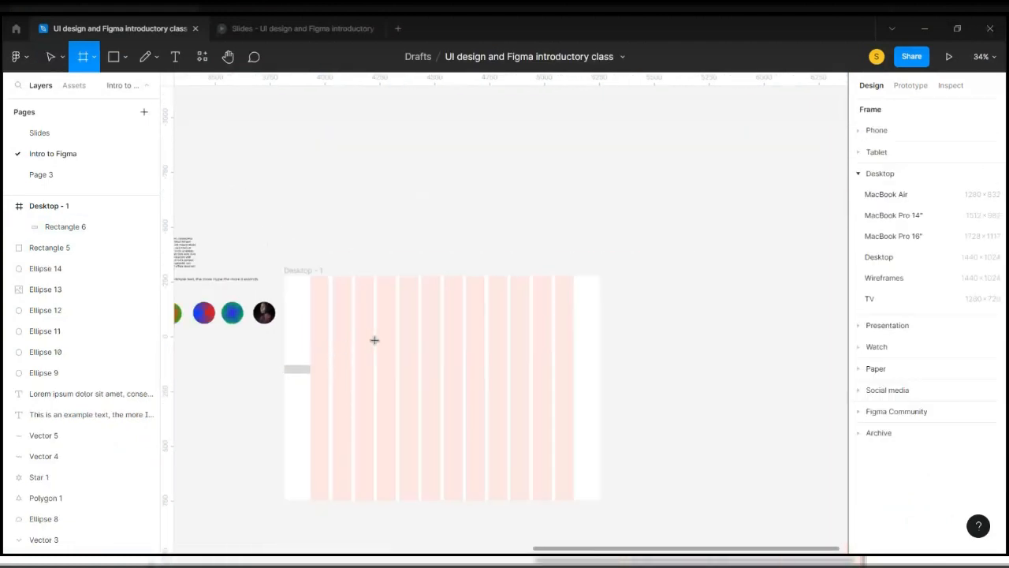
{"action": "left_click", "coordinate": [864, 132]}
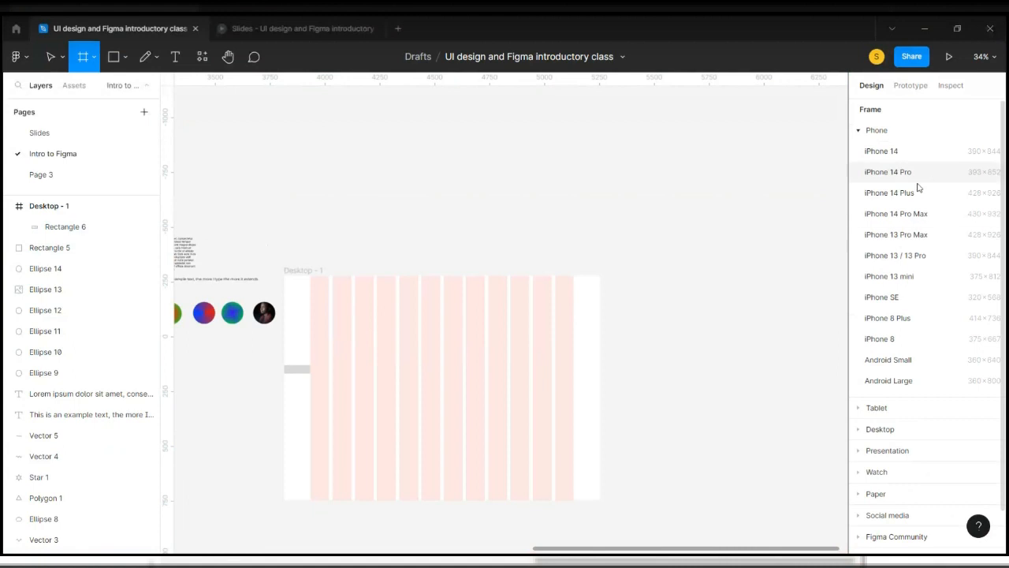
{"action": "left_click", "coordinate": [905, 260]}
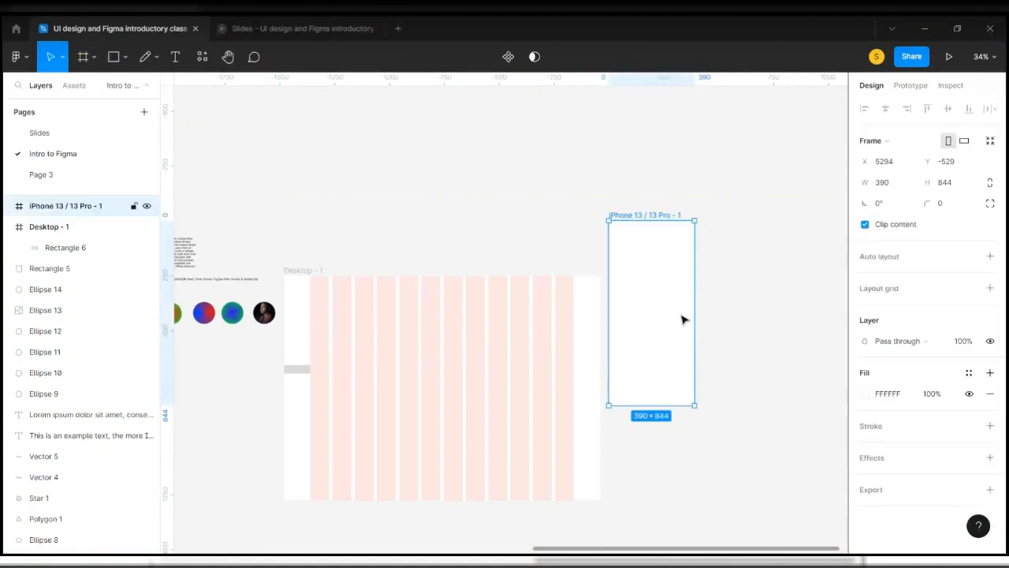
{"action": "scroll", "coordinate": [685, 318], "scroll_direction": "up", "scroll_amount": 2}
{"action": "mouse_move", "coordinate": [682, 389]}
{"action": "left_mouse_down"}
{"action": "mouse_move", "coordinate": [681, 403]}
{"action": "mouse_move", "coordinate": [668, 394]}
{"action": "left_mouse_up"}
{"action": "scroll", "coordinate": [669, 394], "scroll_direction": "up", "scroll_amount": 2}
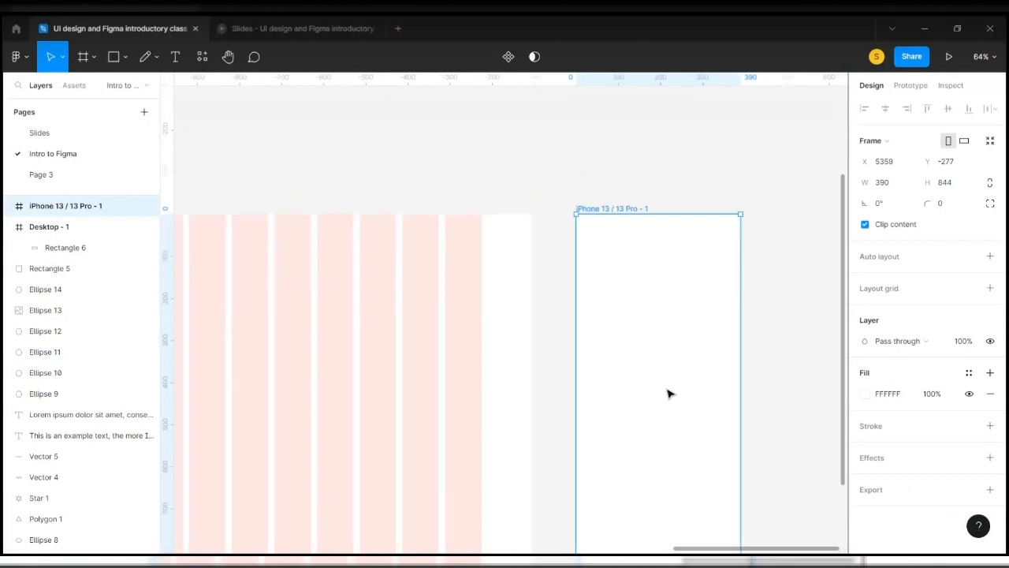
Add a layout grid to the iPhone frame and make it a Columns grid with a count of 4
{"action": "scroll", "coordinate": [757, 355], "scroll_direction": "right", "scroll_amount": 2}
{"action": "left_click", "coordinate": [990, 289]}
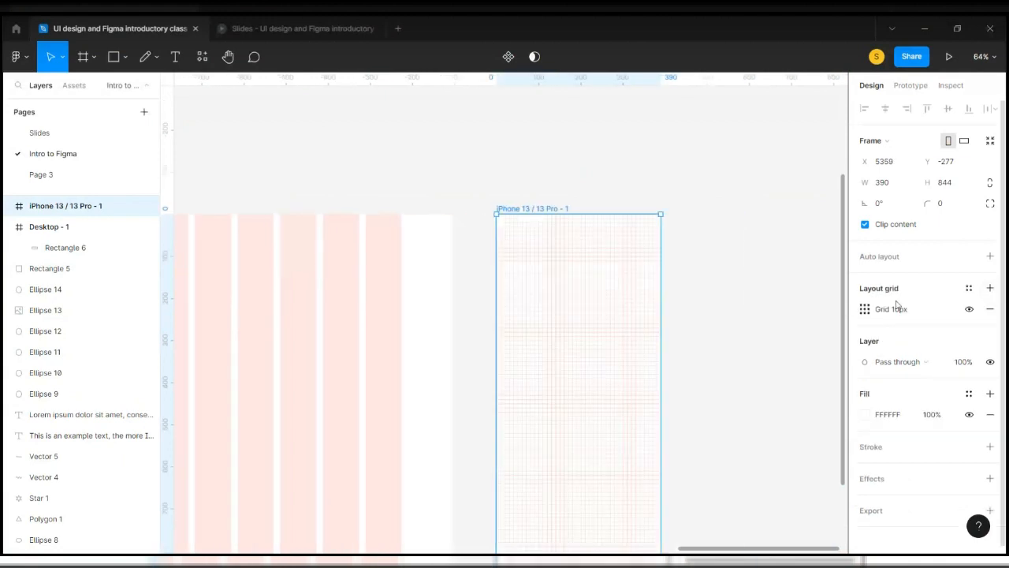
{"action": "left_click", "coordinate": [865, 309]}
{"action": "left_click", "coordinate": [751, 313]}
{"action": "left_click", "coordinate": [713, 330]}
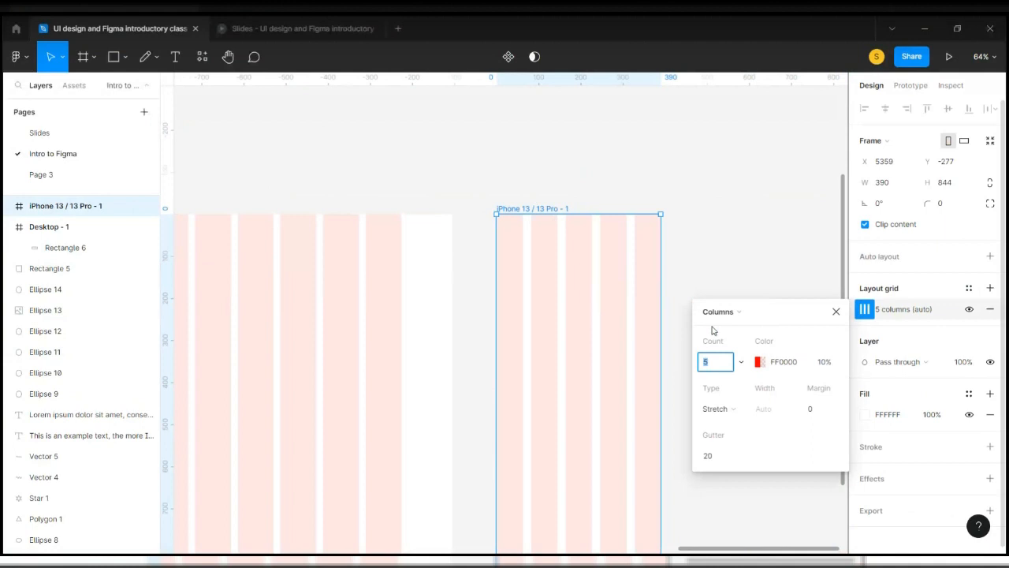
{"action": "type", "text": "4"}
{"action": "key", "text": "Return"}
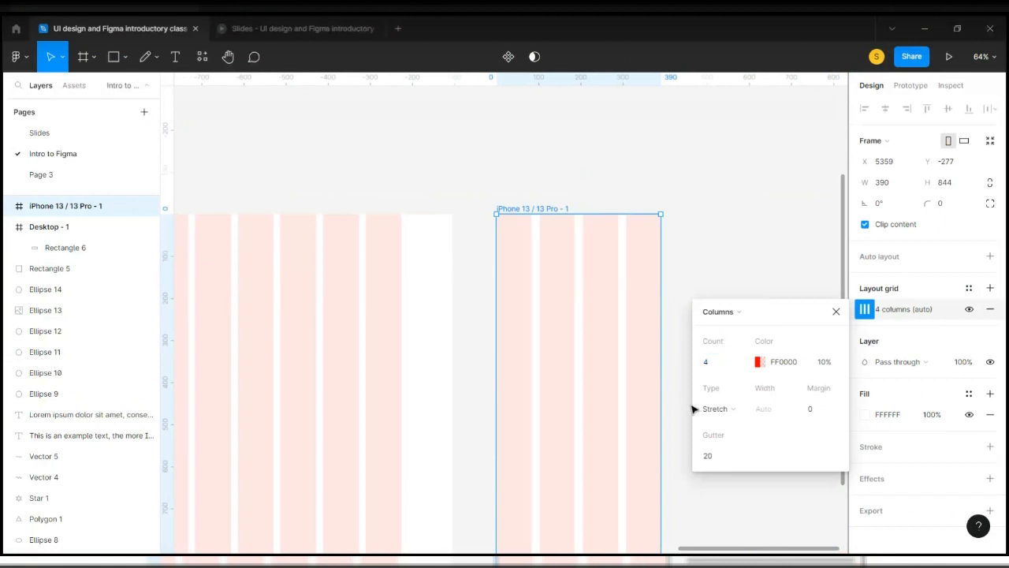
Try margins of 16 and 8 on the iPhone frame's column grid
{"action": "left_click", "coordinate": [823, 417]}
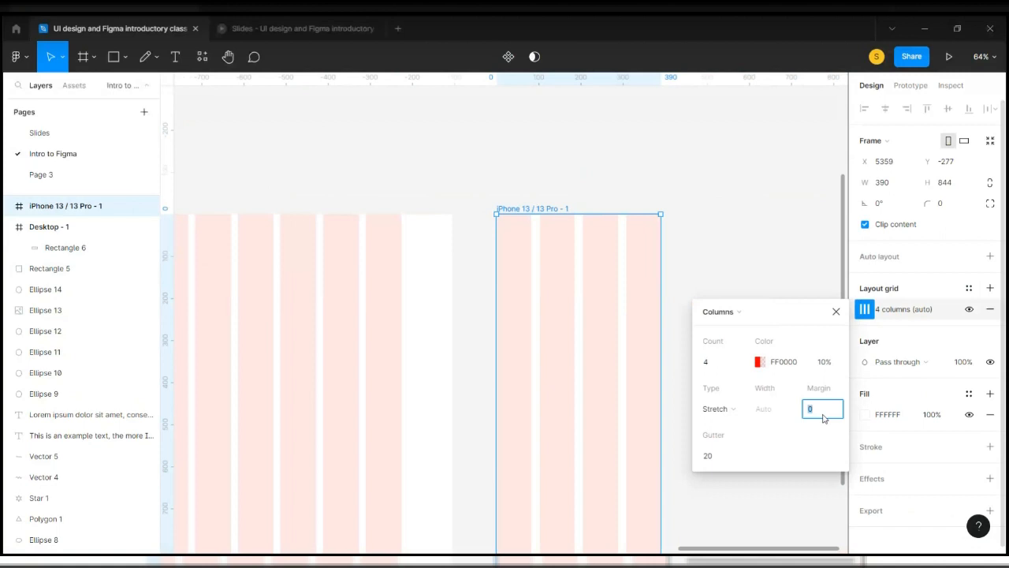
{"action": "type", "text": "16"}
{"action": "key", "text": "Return"}
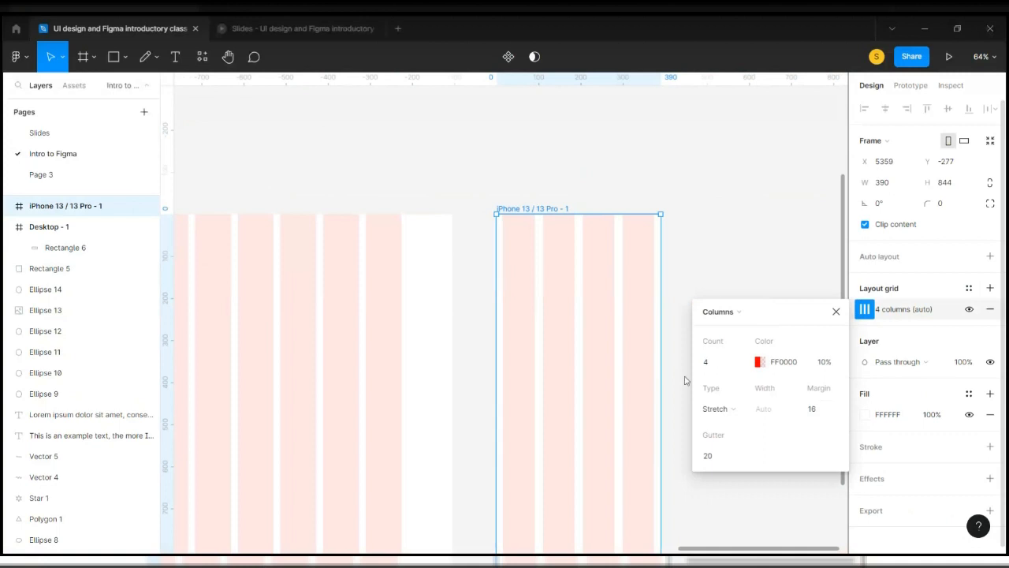
{"action": "scroll", "coordinate": [552, 339], "scroll_direction": "up", "scroll_amount": 5, "text": "ctrl"}
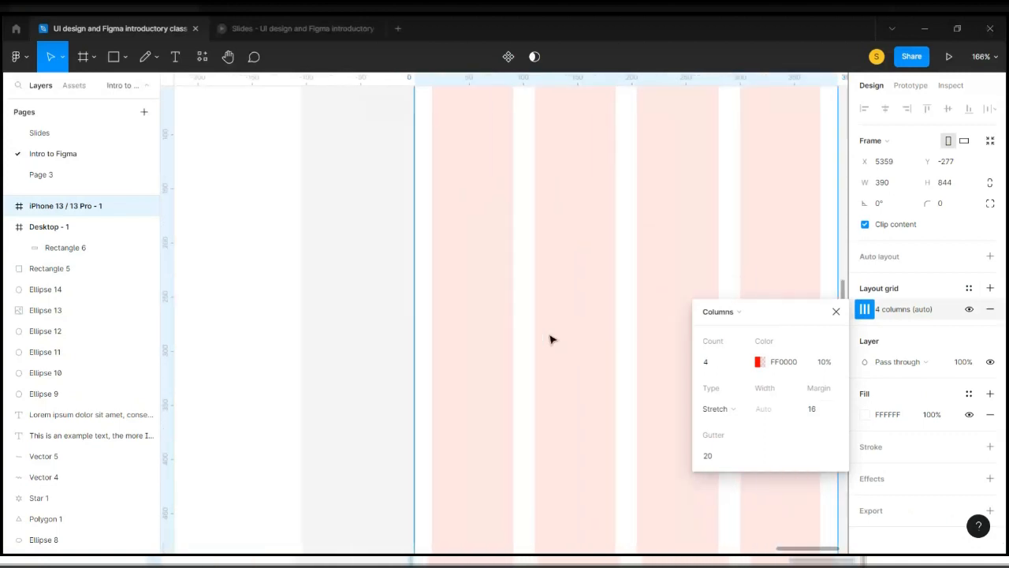
{"action": "scroll", "coordinate": [423, 315], "scroll_direction": "up", "scroll_amount": 4, "text": "ctrl"}
{"action": "left_click", "coordinate": [823, 415]}
{"action": "type", "text": "8"}
{"action": "key", "text": "Return"}
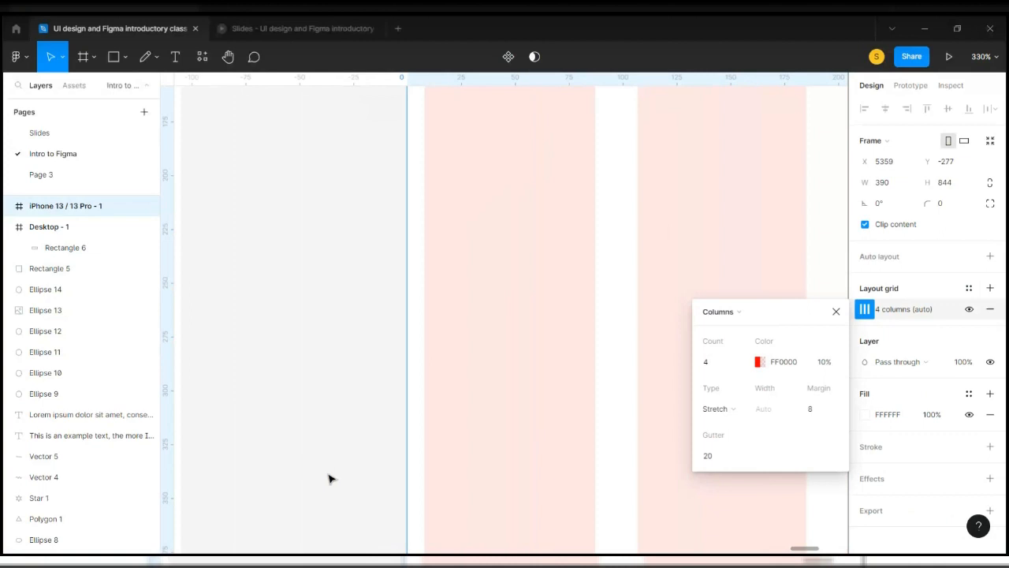
Try margins of 24, 32 and 40 on the iPhone frame's column grid
{"action": "left_click", "coordinate": [819, 413]}
{"action": "type", "text": "24"}
{"action": "key", "text": "Return"}
{"action": "left_click", "coordinate": [820, 413]}
{"action": "type", "text": "32"}
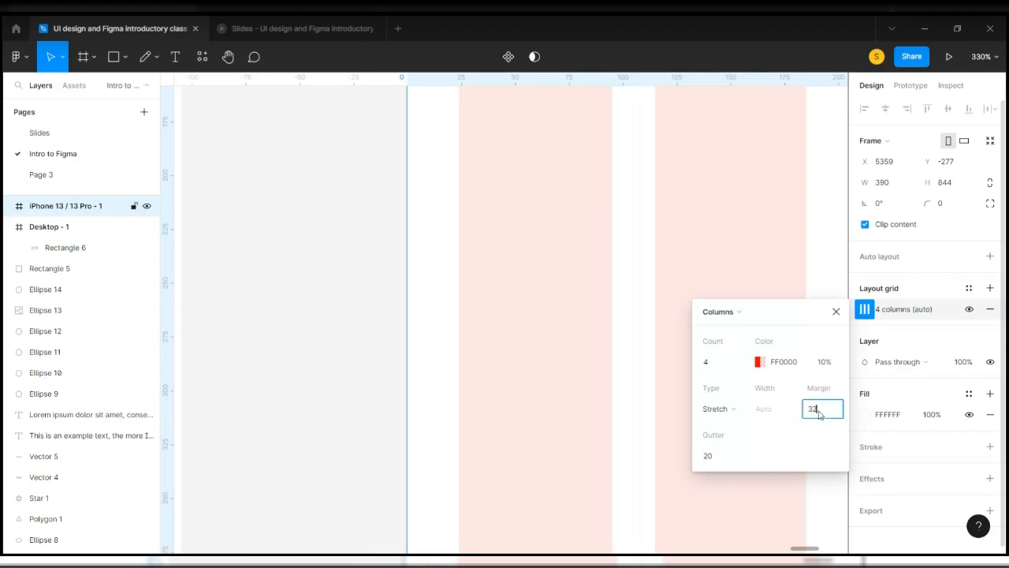
{"action": "key", "text": "Return"}
{"action": "left_click", "coordinate": [824, 408]}
{"action": "type", "text": "40"}
{"action": "key", "text": "Return"}
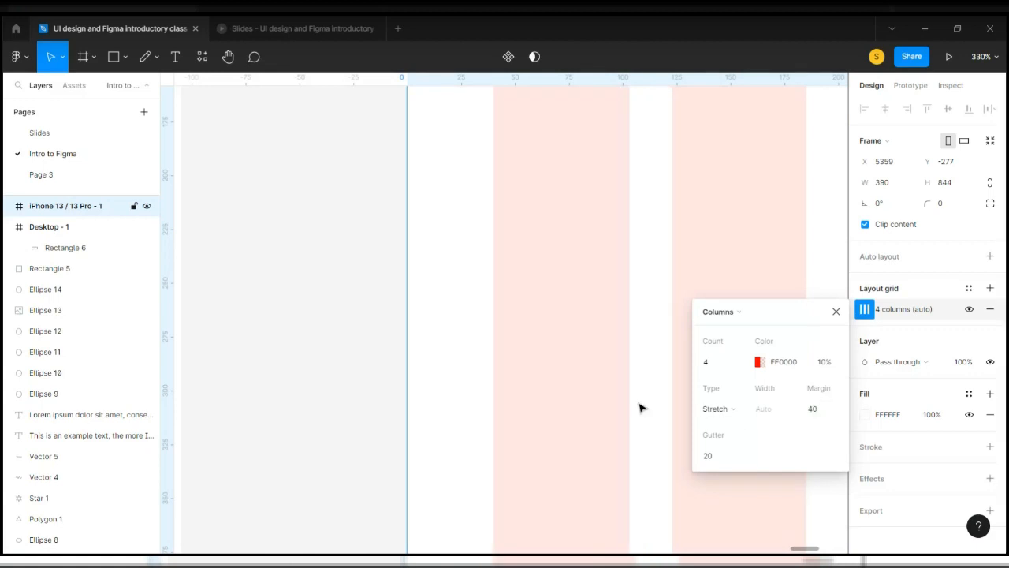
Set the margin of the iPhone frame's column grid to 24
{"action": "scroll", "coordinate": [640, 408], "scroll_direction": "down", "scroll_amount": 5}
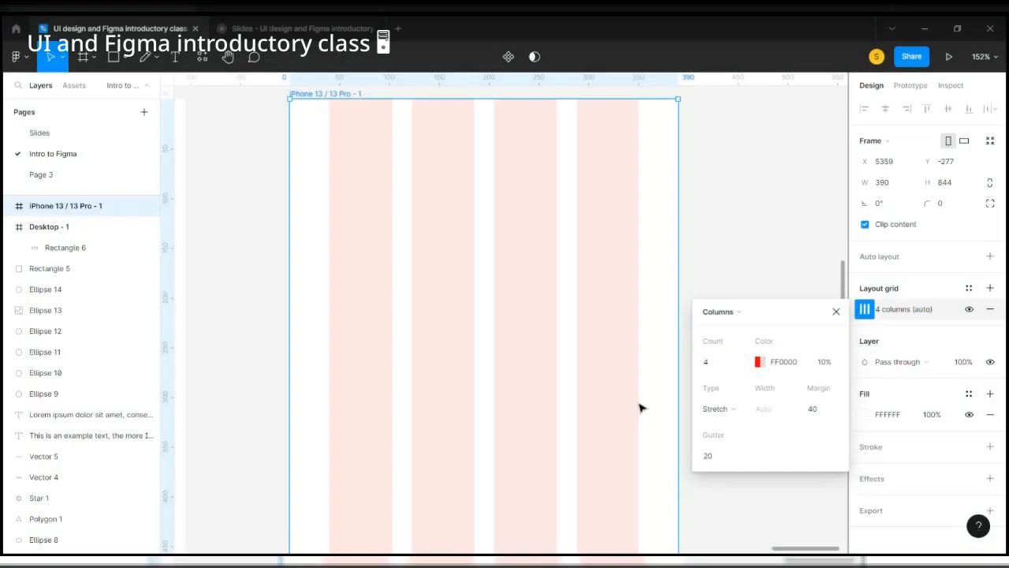
{"action": "scroll", "coordinate": [639, 406], "scroll_direction": "down", "scroll_amount": 3}
{"action": "left_click", "coordinate": [820, 408]}
{"action": "type", "text": "24"}
{"action": "key", "text": "Return"}
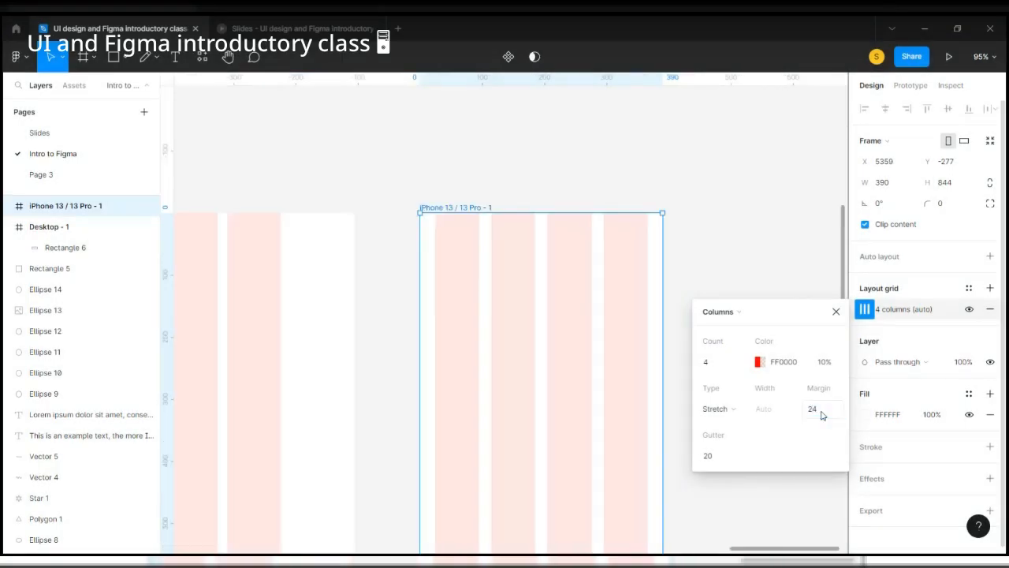
Set the gutter of the iPhone frame's column grid to 16
{"action": "left_click", "coordinate": [716, 457]}
{"action": "key", "text": "Up"}
{"action": "key", "text": "Up"}
{"action": "key", "text": "Up"}
{"action": "key", "text": "Up"}
{"action": "key", "text": "Up"}
{"action": "key", "text": "Up"}
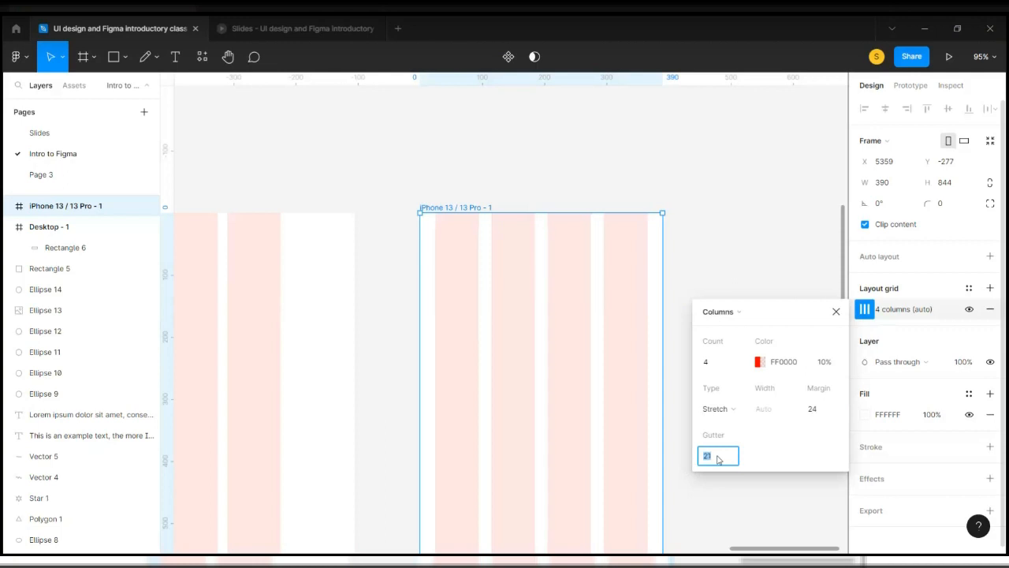
{"action": "type", "text": "16"}
{"action": "key", "text": "Return"}
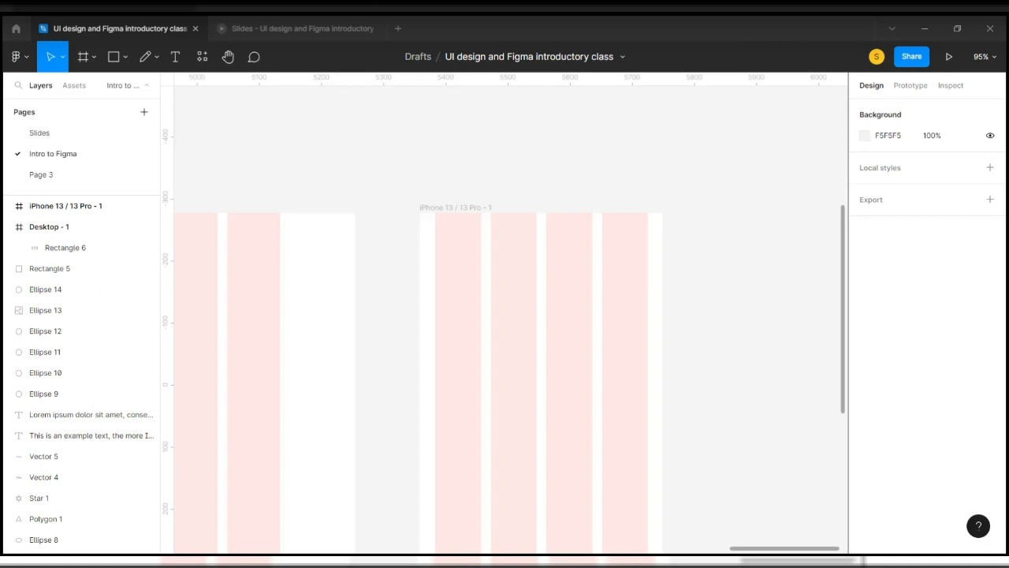
{"action": "scroll", "coordinate": [507, 351], "scroll_direction": "down", "scroll_amount": 5}
{"action": "scroll", "coordinate": [507, 351], "scroll_direction": "up", "scroll_amount": 3}
{"action": "scroll", "coordinate": [504, 349], "scroll_direction": "left", "scroll_amount": 10}
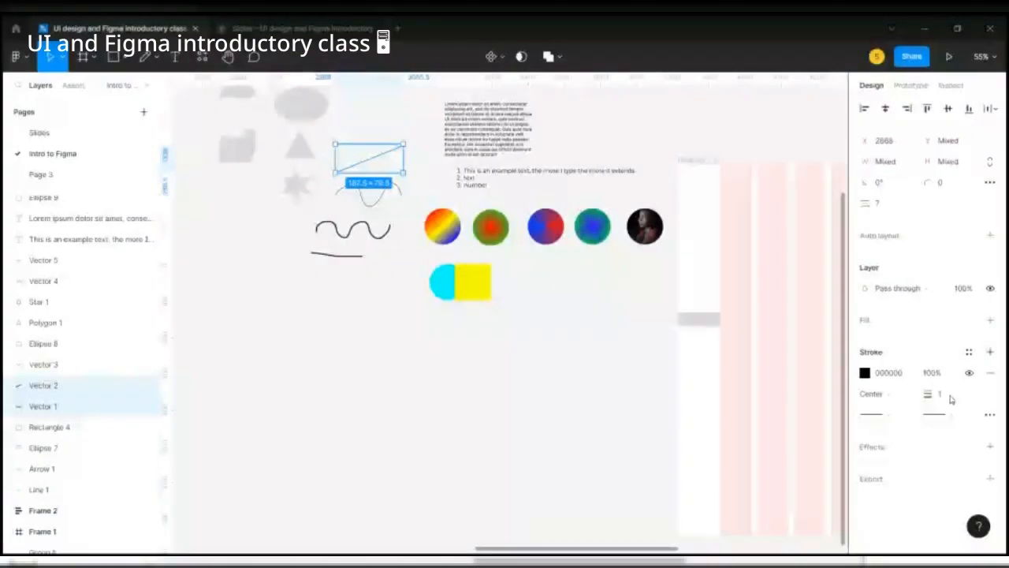
{"action": "scroll", "coordinate": [512, 318], "scroll_direction": "up", "scroll_amount": 5}
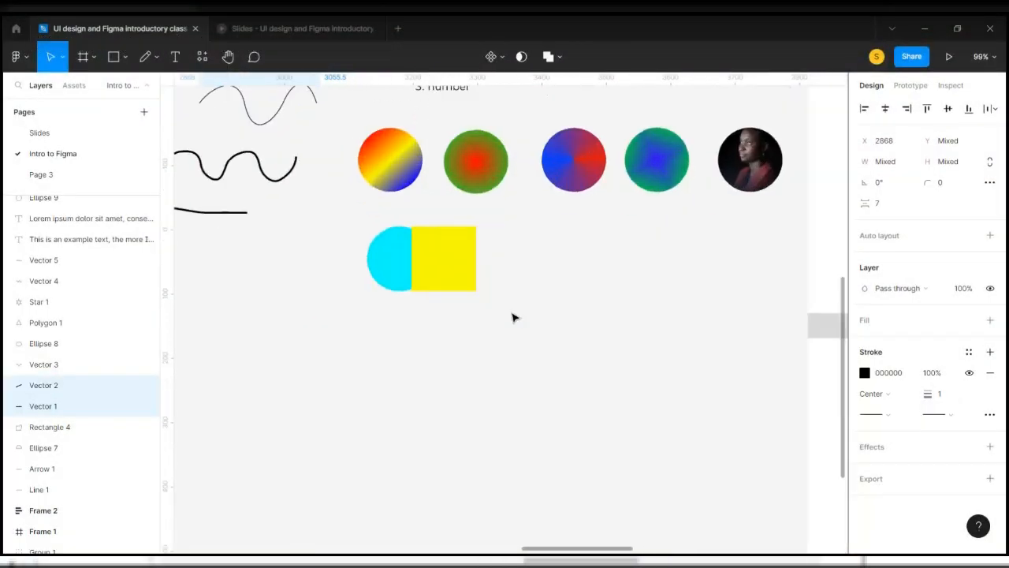
{"action": "scroll", "coordinate": [512, 318], "scroll_direction": "down", "scroll_amount": 3}
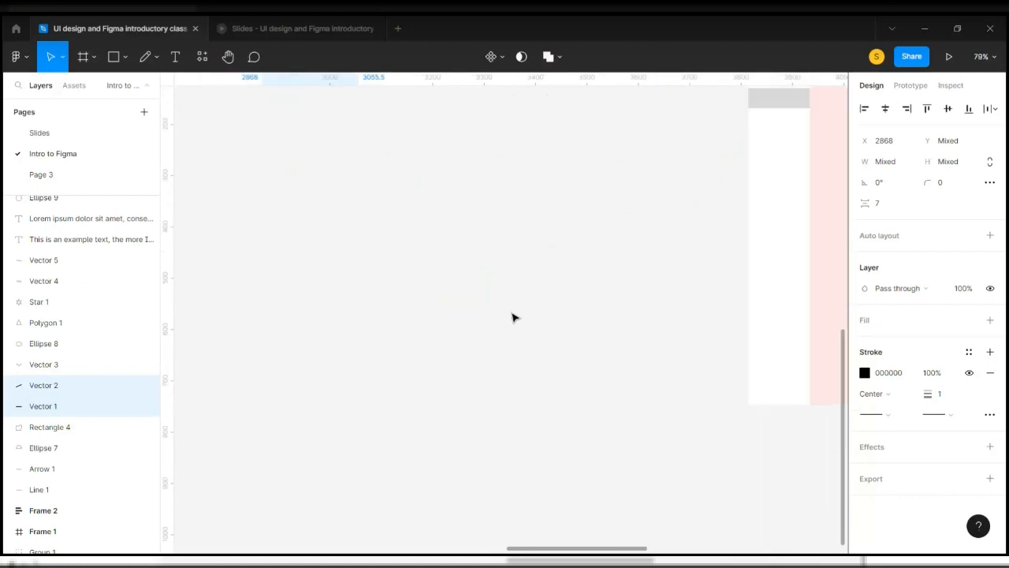
{"action": "key", "text": "r"}
{"action": "left_click", "coordinate": [412, 176]}
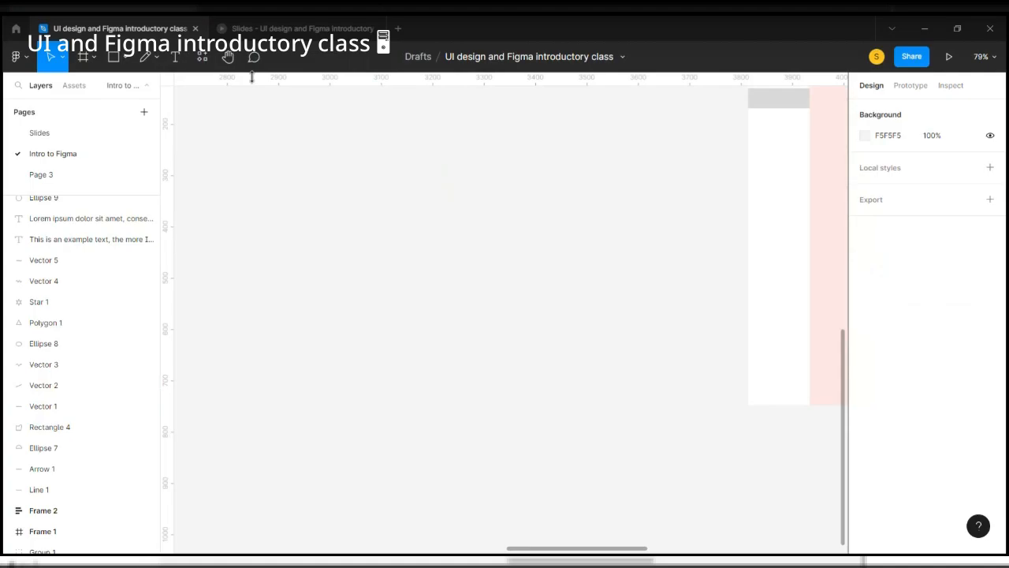
Place a 100 × 100 triangle with the Polygon tool on the empty canvas beside the desktop frame
{"action": "left_click", "coordinate": [126, 56]}
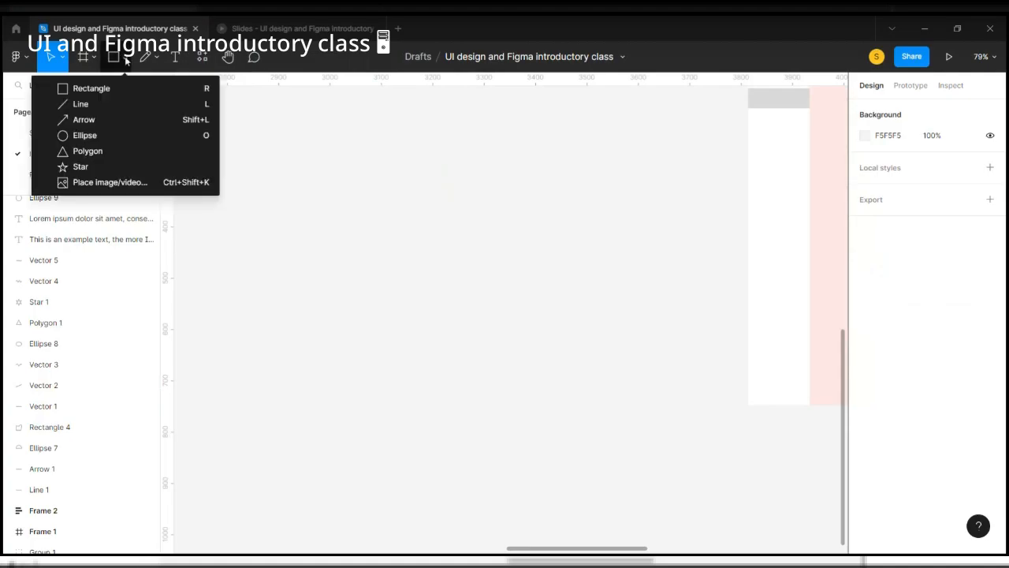
{"action": "left_click", "coordinate": [131, 150]}
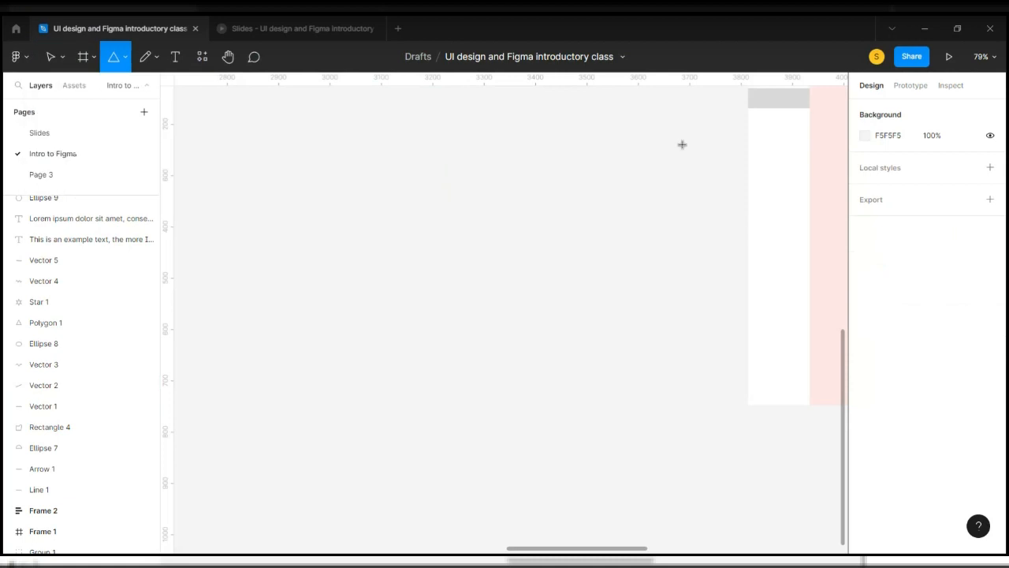
{"action": "left_click", "coordinate": [529, 214]}
{"action": "scroll", "coordinate": [529, 213], "scroll_direction": "up", "scroll_amount": 5}
{"action": "scroll", "coordinate": [529, 213], "scroll_direction": "up", "scroll_amount": 3}
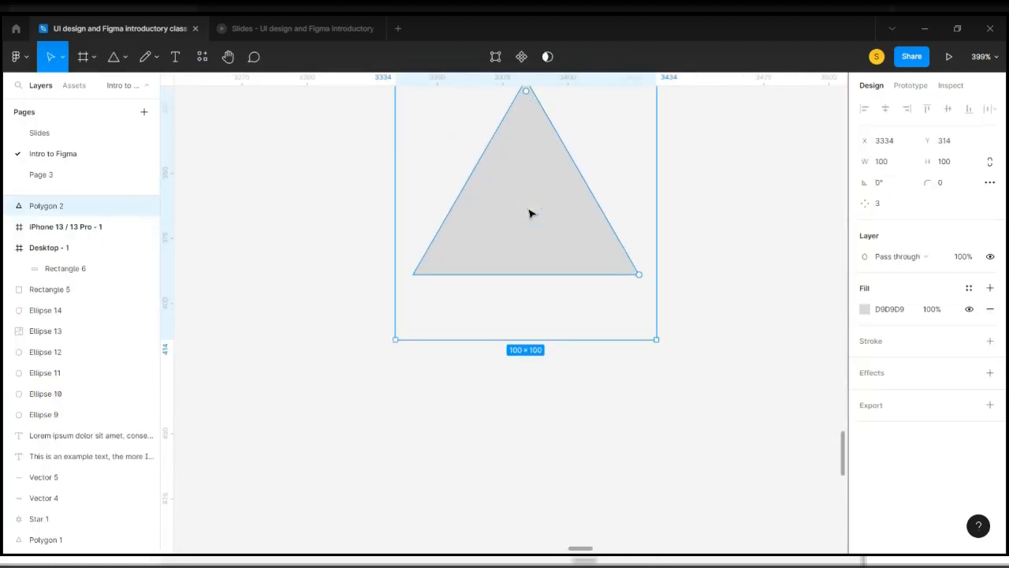
Change the triangle's fill to the red E81111
{"action": "left_click", "coordinate": [865, 309]}
{"action": "left_click", "coordinate": [813, 264]}
{"action": "left_click", "coordinate": [841, 245]}
{"action": "left_click", "coordinate": [835, 213]}
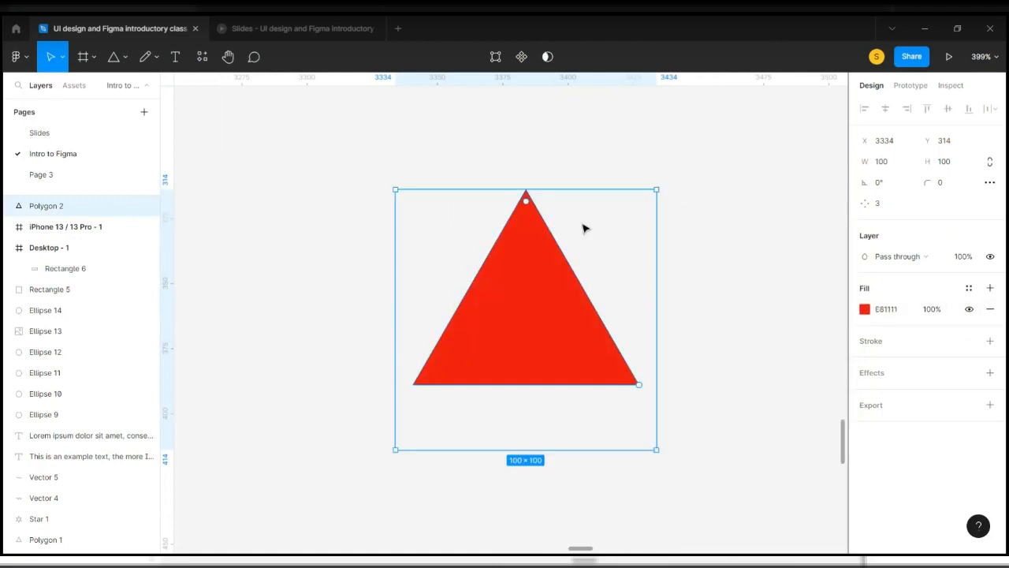
Add a black 000000 inside stroke with a weight of 1 to the red triangle
{"action": "scroll", "coordinate": [583, 229], "scroll_direction": "up", "scroll_amount": 4}
{"action": "scroll", "coordinate": [583, 228], "scroll_direction": "down", "scroll_amount": 3}
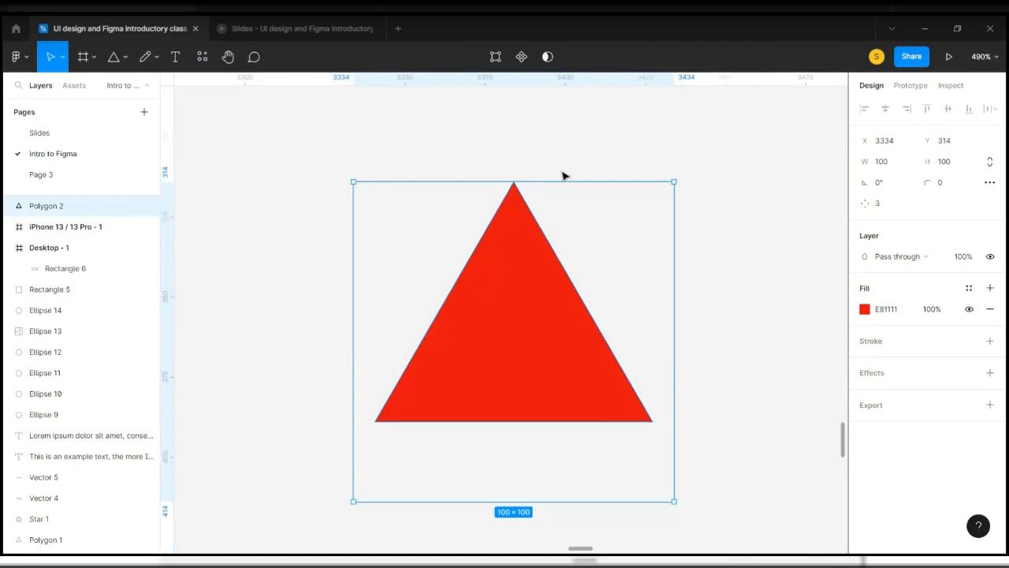
{"action": "scroll", "coordinate": [561, 173], "scroll_direction": "up", "scroll_amount": 2}
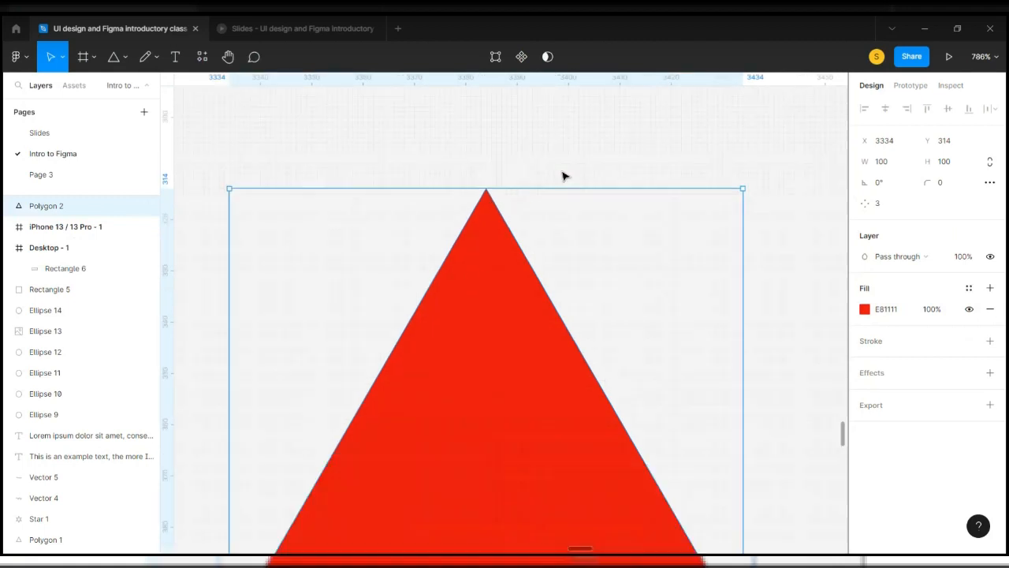
{"action": "left_click", "coordinate": [990, 341]}
{"action": "scroll", "coordinate": [671, 412], "scroll_direction": "down", "scroll_amount": 3}
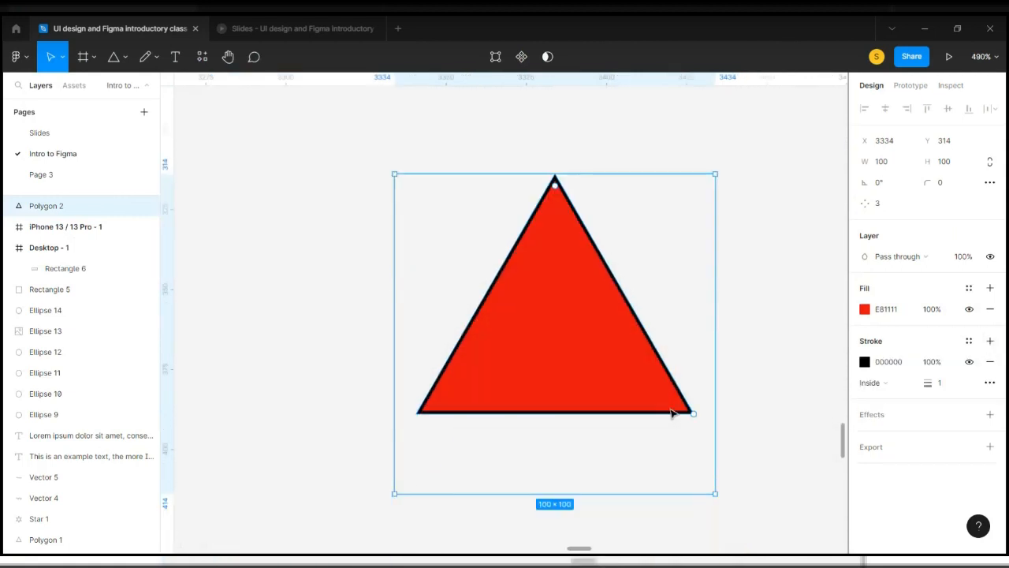
{"action": "scroll", "coordinate": [671, 413], "scroll_direction": "up", "scroll_amount": 2}
{"action": "scroll", "coordinate": [670, 412], "scroll_direction": "up", "scroll_amount": 2}
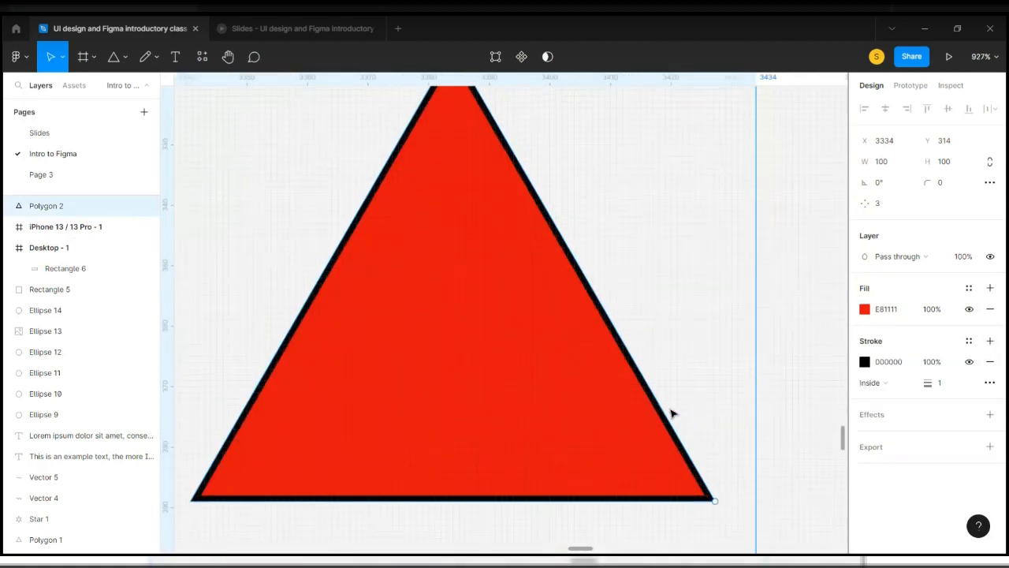
{"action": "scroll", "coordinate": [671, 412], "scroll_direction": "down", "scroll_amount": 1}
{"action": "scroll", "coordinate": [671, 412], "scroll_direction": "up", "scroll_amount": 1}
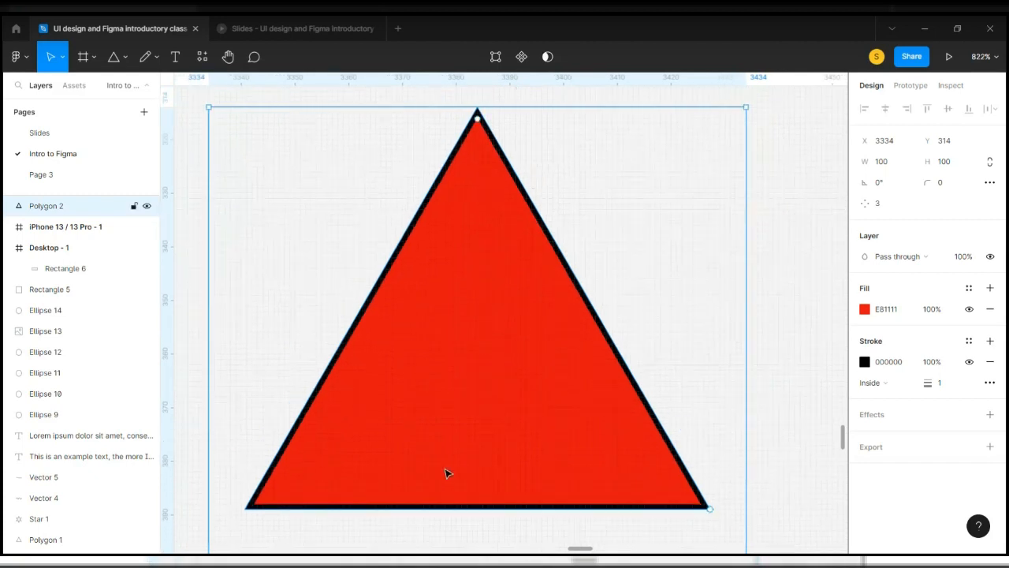
Try the Center and Outside alignments on the triangle's stroke, and return it to Inside
{"action": "left_click", "coordinate": [908, 387]}
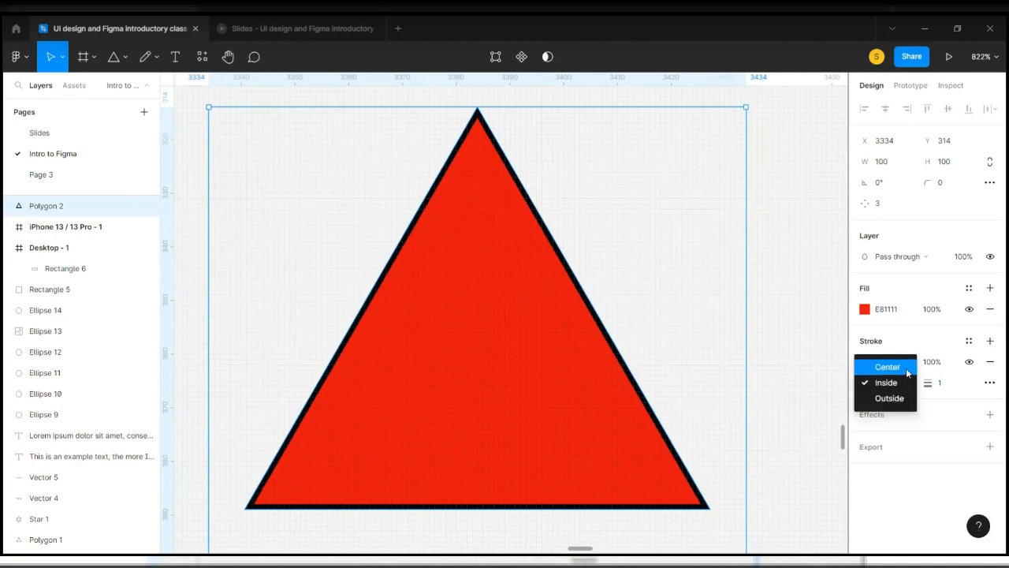
{"action": "left_click", "coordinate": [905, 366]}
{"action": "left_click", "coordinate": [900, 385]}
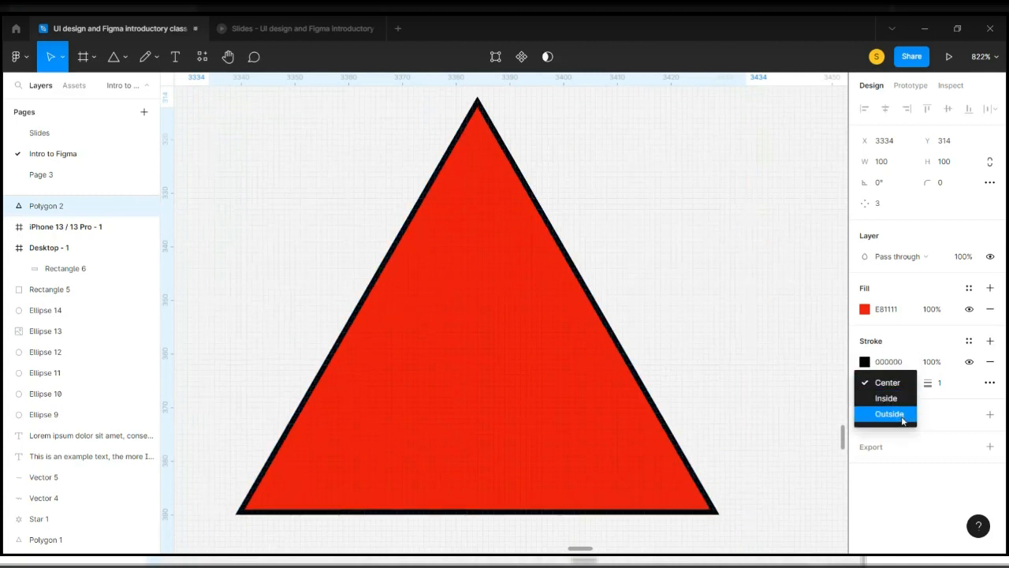
{"action": "left_click", "coordinate": [900, 413]}
{"action": "left_click", "coordinate": [907, 385]}
{"action": "left_click", "coordinate": [903, 367]}
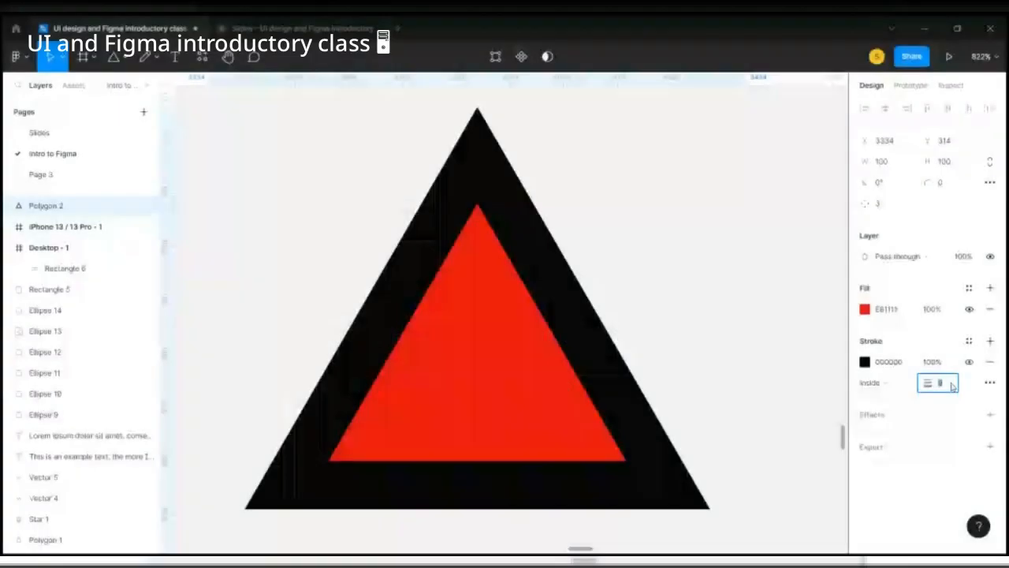
Thicken the triangle's inside stroke in single increments and reset its weight to 1
{"action": "key", "text": "Up"}
{"action": "key", "text": "Up"}
{"action": "key", "text": "Up"}
{"action": "type", "text": "1"}
{"action": "key", "text": "Return"}
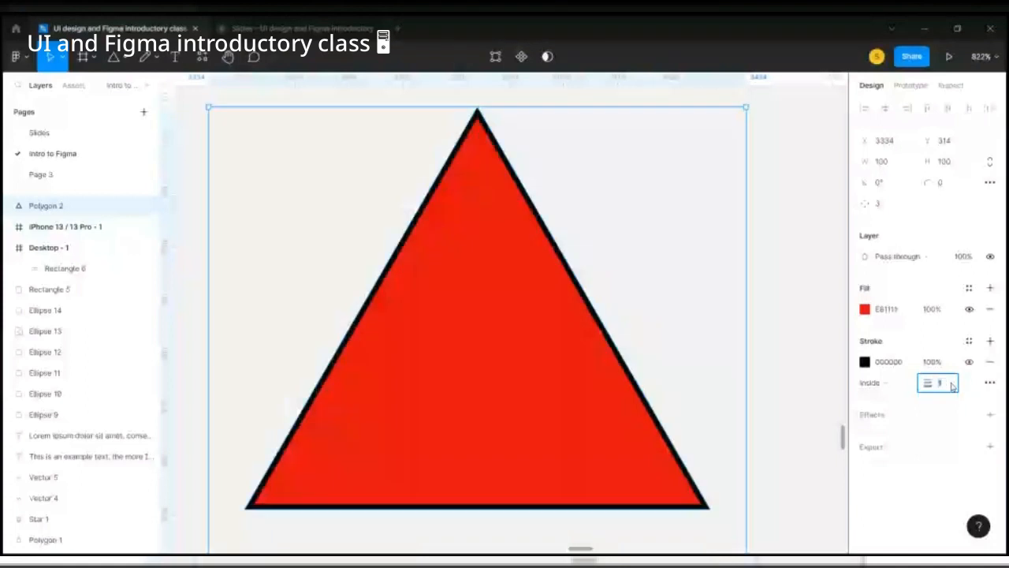
Align the triangle's stroke to Outside and set its weight to 12
{"action": "left_click", "coordinate": [871, 382]}
{"action": "left_click", "coordinate": [902, 398]}
{"action": "left_click", "coordinate": [941, 385]}
{"action": "type", "text": "12"}
{"action": "key", "text": "Return"}
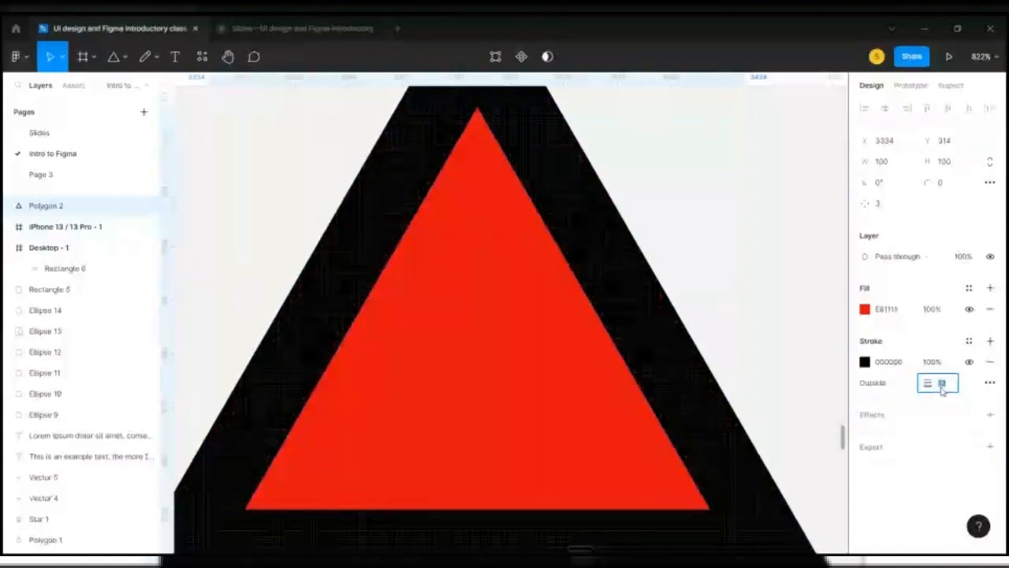
Align the triangle's stroke to Center, try thicker weights, and reset the weight to 1
{"action": "scroll", "coordinate": [713, 390], "scroll_direction": "down", "scroll_amount": 3}
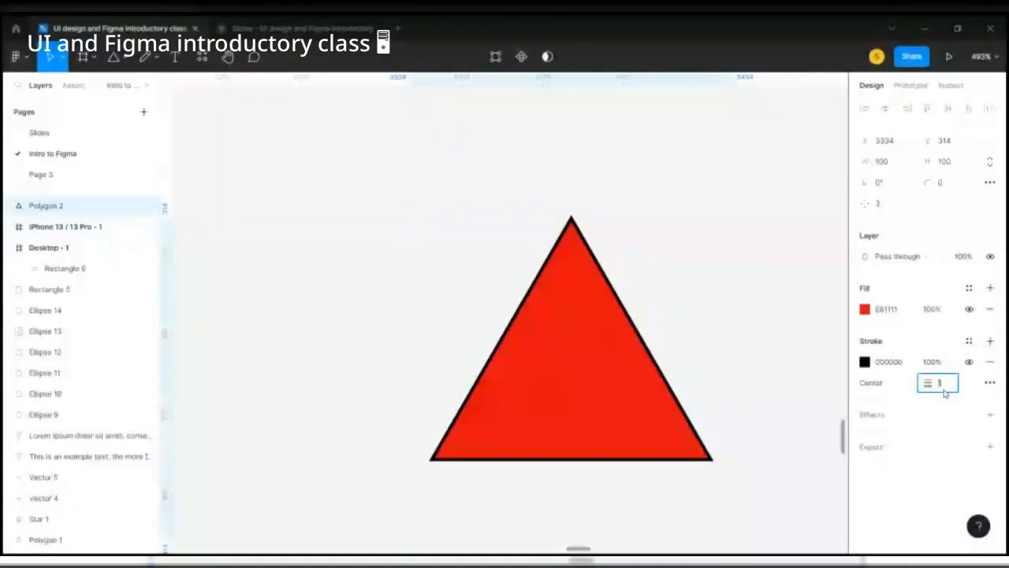
{"action": "key", "text": "Up"}
{"action": "key", "text": "Up"}
{"action": "key", "text": "Up"}
{"action": "key", "text": "Up"}
{"action": "key", "text": "Up"}
{"action": "key", "text": "Up"}
{"action": "key", "text": "Up"}
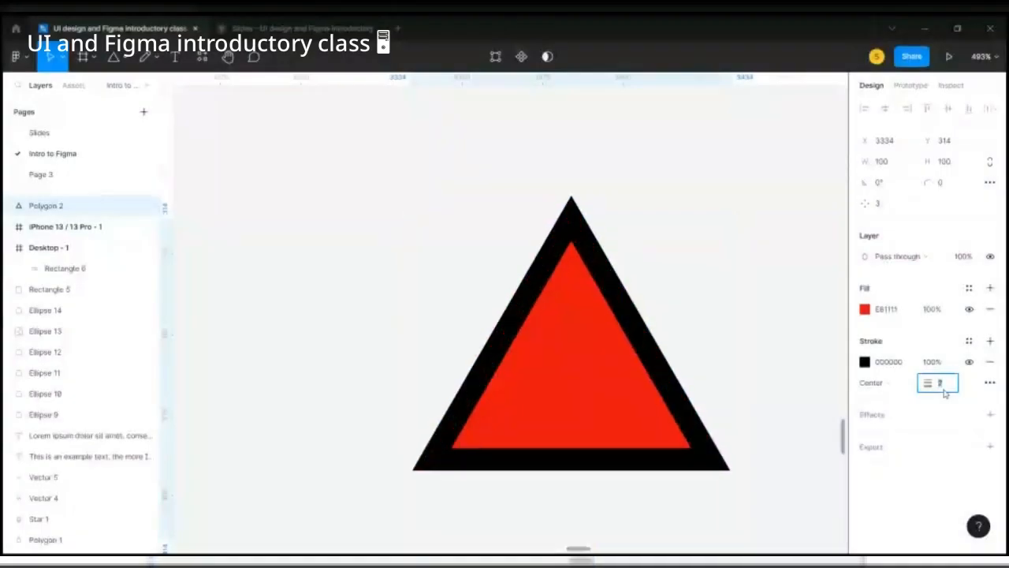
{"action": "key", "text": "Up"}
{"action": "key", "text": "Up"}
{"action": "type", "text": "1"}
{"action": "key", "text": "Return"}
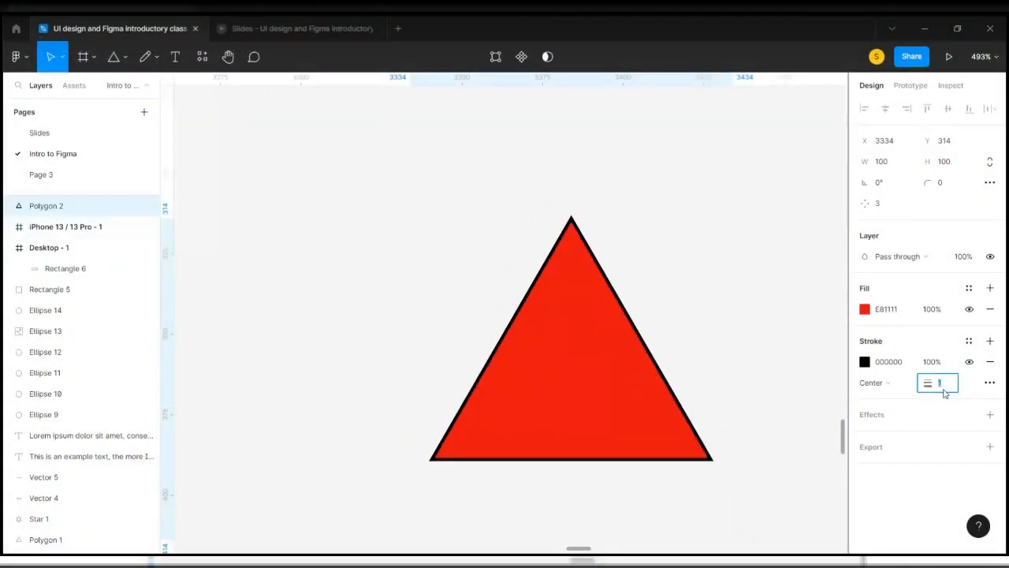
{"action": "left_click", "coordinate": [786, 363]}
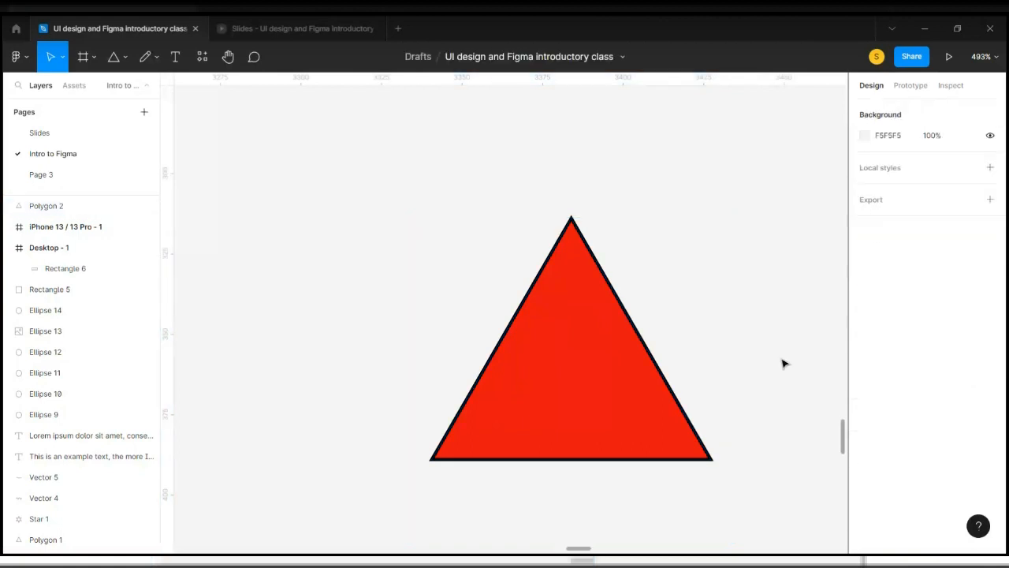
Open the triangle's advanced stroke settings and explore the stroke style options, keeping Solid
{"action": "left_click", "coordinate": [610, 338]}
{"action": "scroll", "coordinate": [611, 339], "scroll_direction": "up", "scroll_amount": 5}
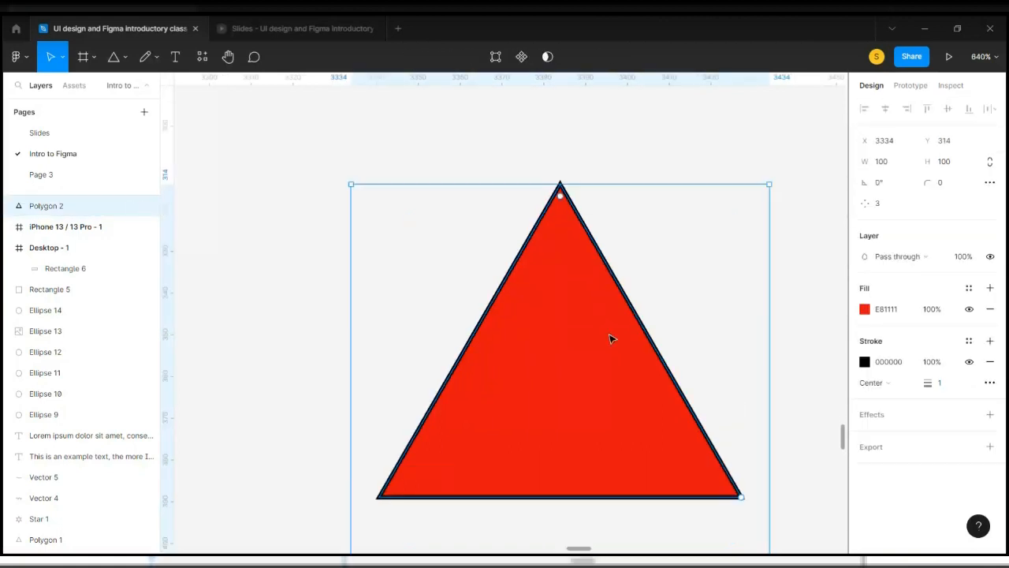
{"action": "left_click", "coordinate": [989, 383]}
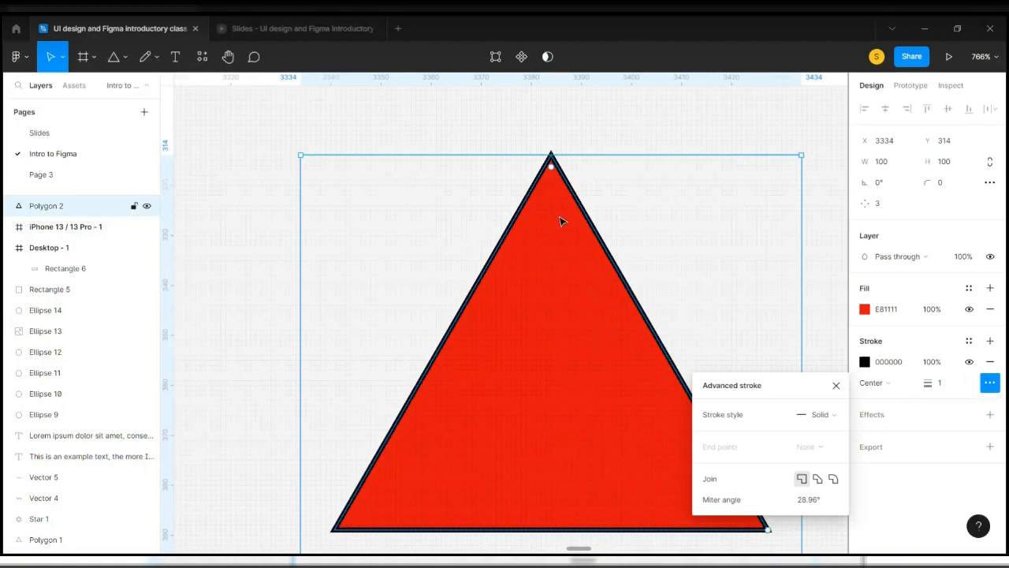
{"action": "scroll", "coordinate": [559, 222], "scroll_direction": "up", "scroll_amount": 15}
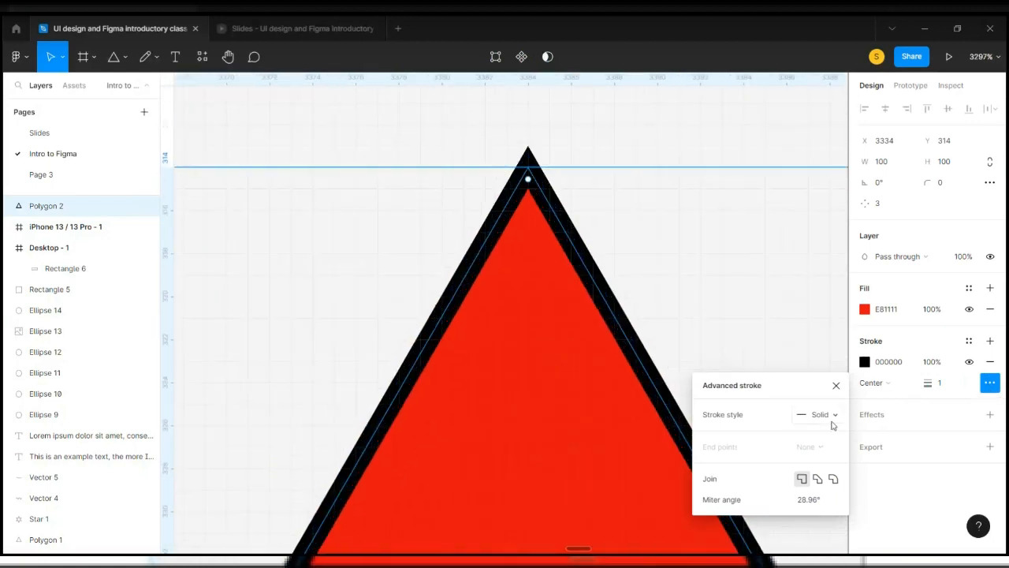
{"action": "left_click", "coordinate": [831, 421]}
{"action": "left_click", "coordinate": [833, 431]}
{"action": "left_click_drag", "start_coordinate": [810, 407], "coordinate": [818, 414]}
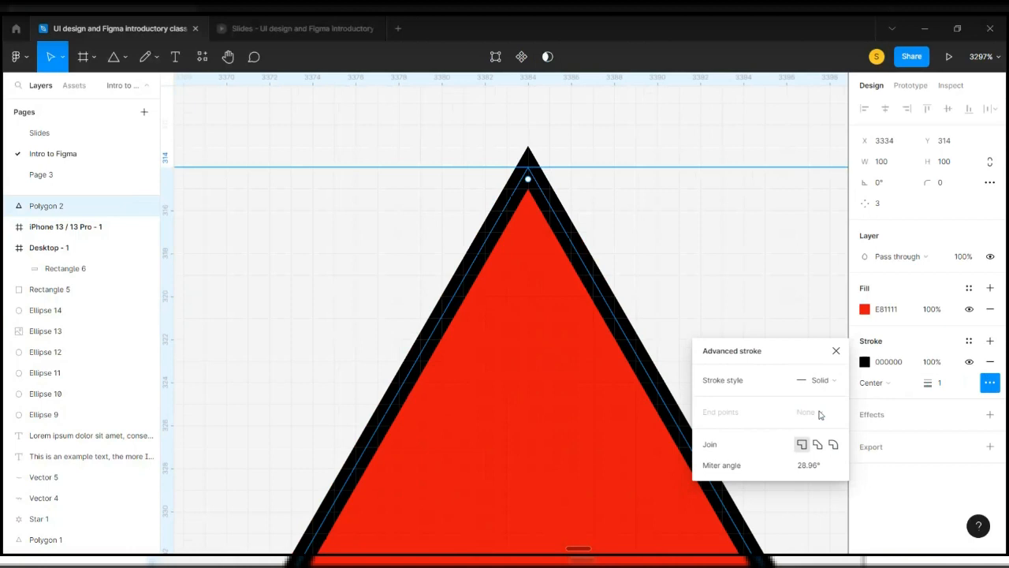
Try the bevel join on the red triangle's stroke and switch it back to the miter join
{"action": "left_click", "coordinate": [819, 444]}
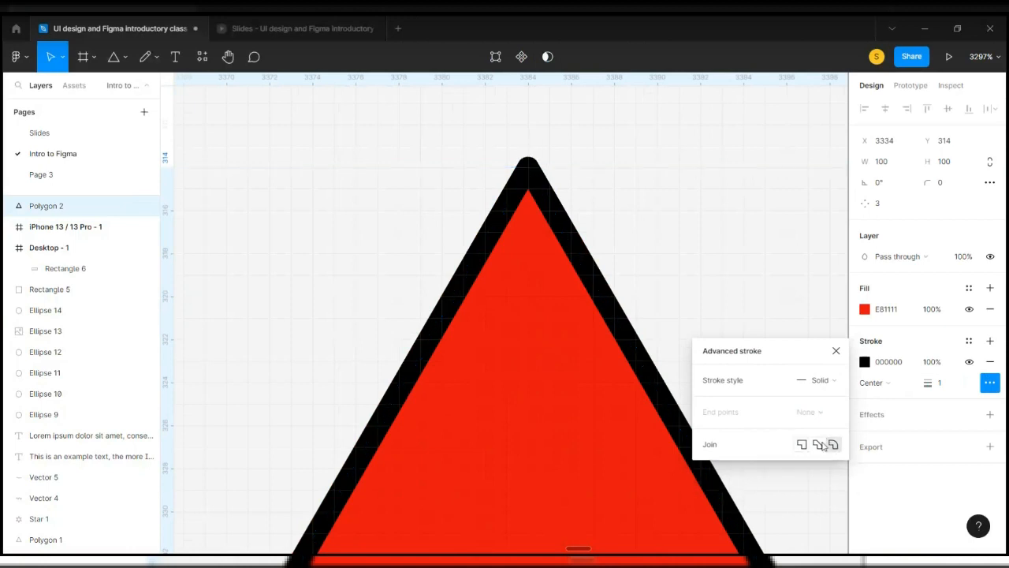
{"action": "scroll", "coordinate": [510, 148], "scroll_direction": "up", "scroll_amount": 5}
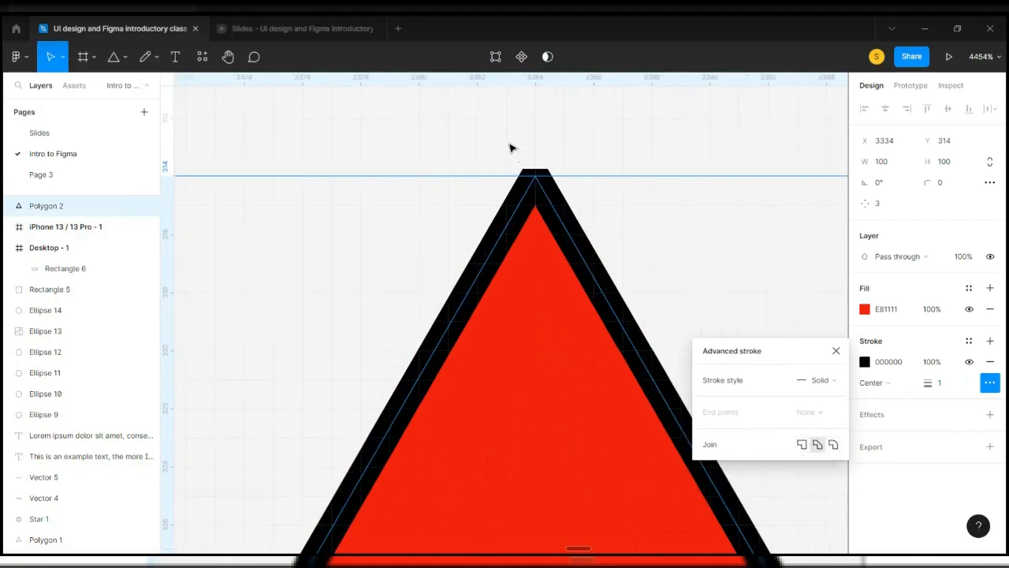
{"action": "left_click", "coordinate": [801, 446]}
{"action": "scroll", "coordinate": [623, 179], "scroll_direction": "up", "scroll_amount": 3}
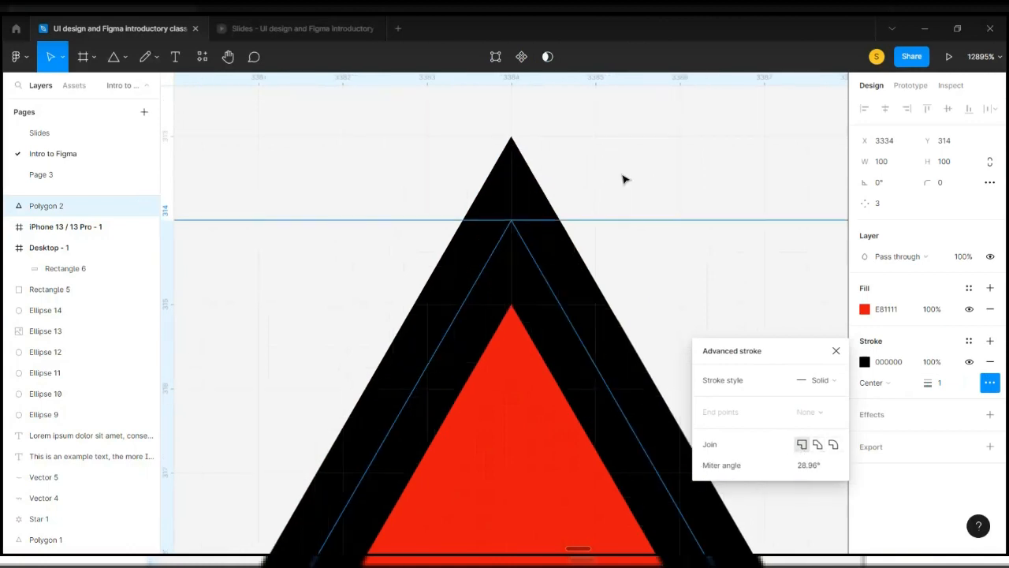
{"action": "scroll", "coordinate": [623, 179], "scroll_direction": "up", "scroll_amount": 2}
{"action": "scroll", "coordinate": [373, 122], "scroll_direction": "up", "scroll_amount": 2}
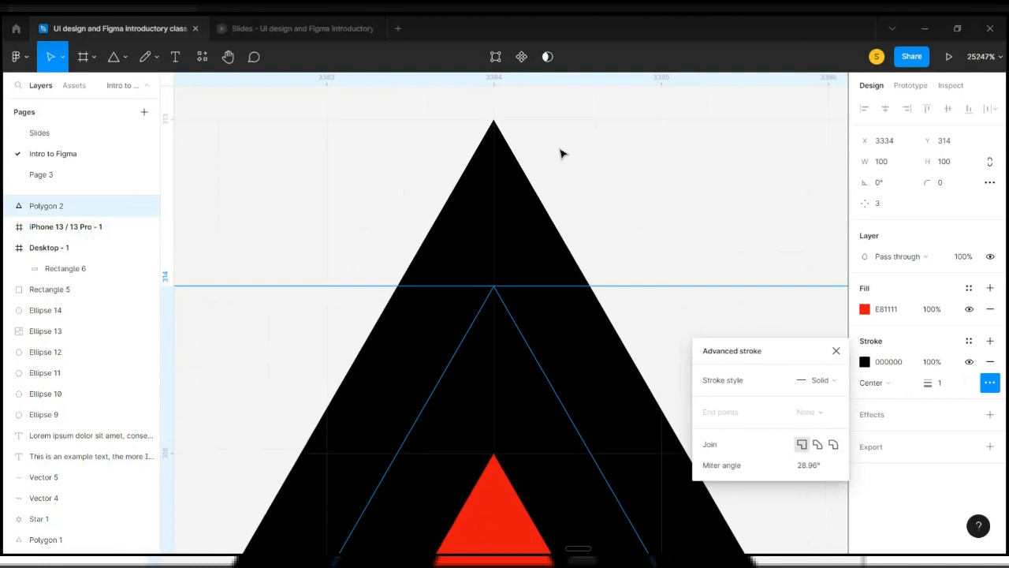
{"action": "scroll", "coordinate": [584, 182], "scroll_direction": "up", "scroll_amount": 3}
Try the bevel join again on the triangle's stroke and finish with the round join
{"action": "left_click", "coordinate": [818, 445]}
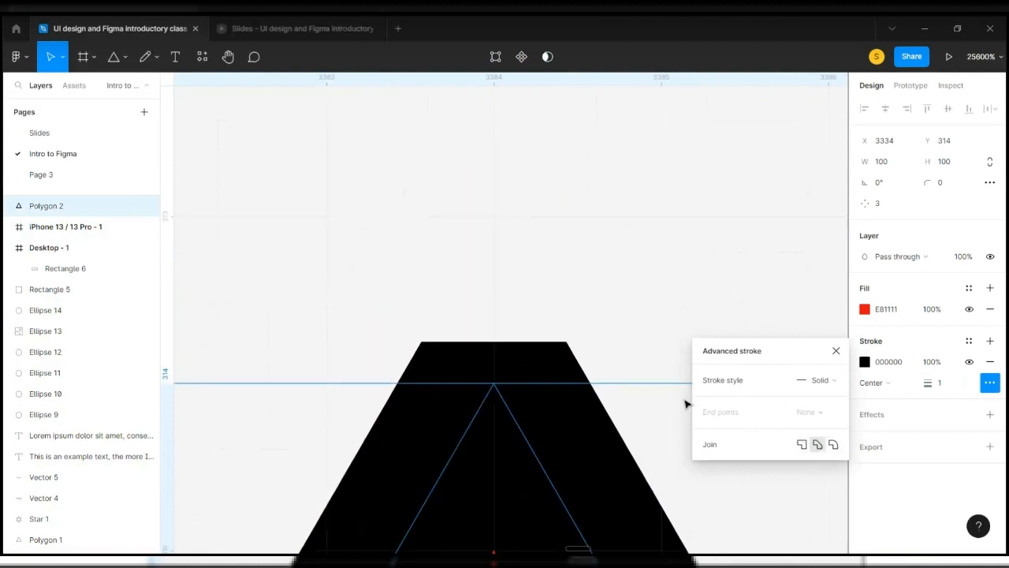
{"action": "left_click", "coordinate": [833, 444]}
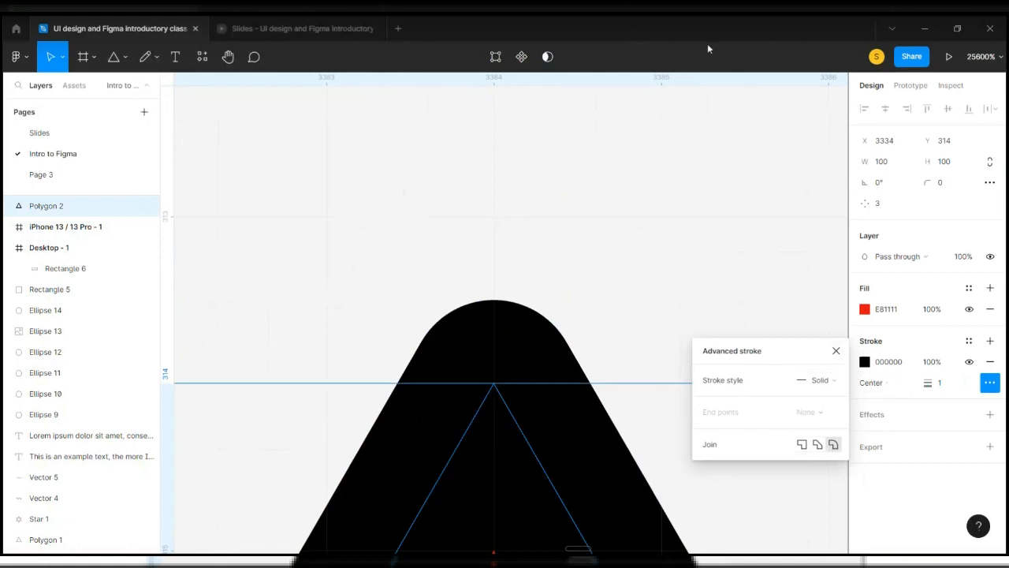
{"action": "left_click", "coordinate": [769, 274]}
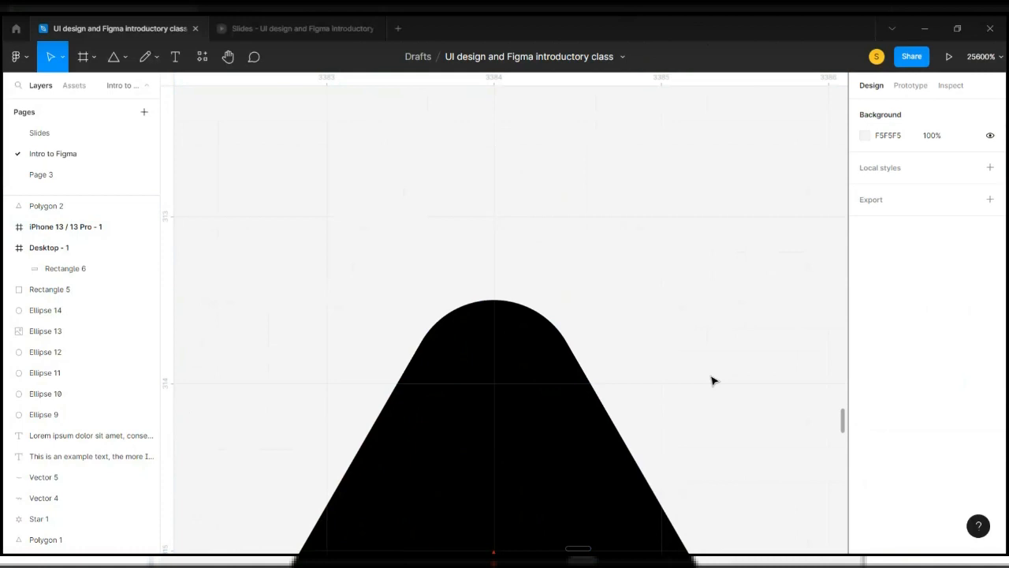
Place a 100 × 100 rectangle on the canvas to the right of the red triangle
{"action": "scroll", "coordinate": [712, 380], "scroll_direction": "down", "scroll_amount": 5}
{"action": "scroll", "coordinate": [631, 483], "scroll_direction": "down", "scroll_amount": 4}
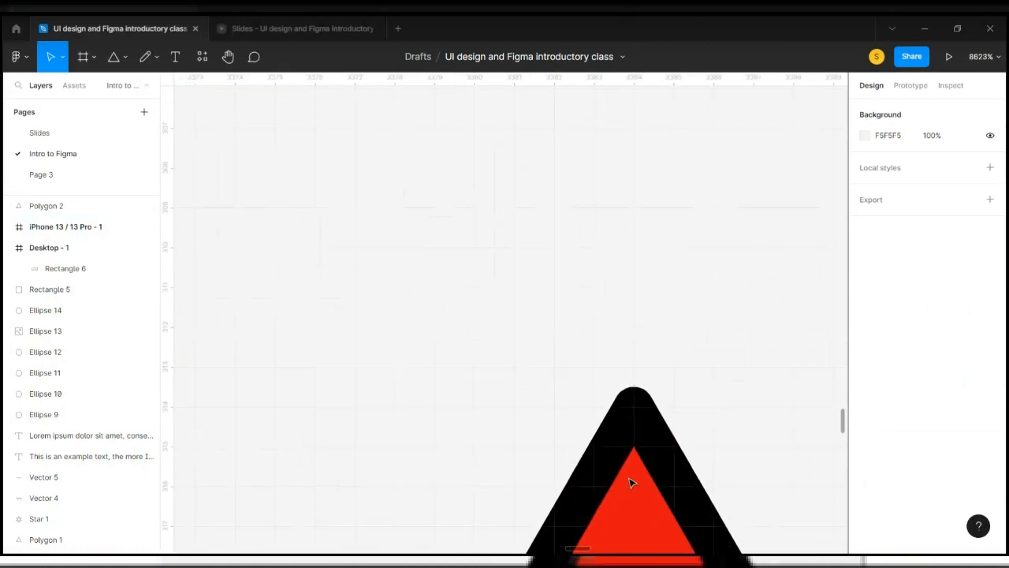
{"action": "left_click", "coordinate": [631, 483]}
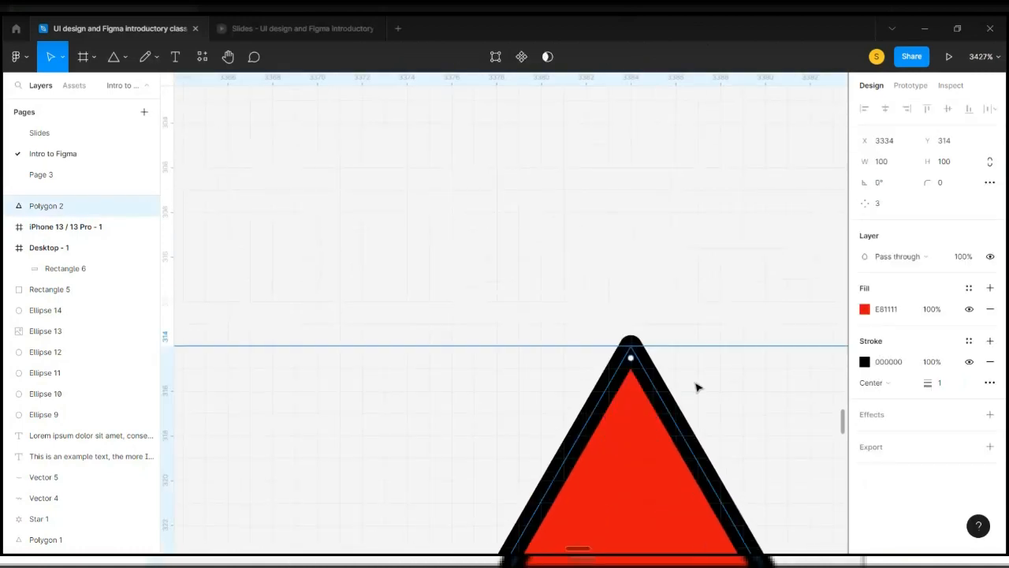
{"action": "scroll", "coordinate": [697, 387], "scroll_direction": "down", "scroll_amount": 3}
{"action": "scroll", "coordinate": [697, 387], "scroll_direction": "right", "scroll_amount": 4}
{"action": "scroll", "coordinate": [697, 387], "scroll_direction": "down", "scroll_amount": 1}
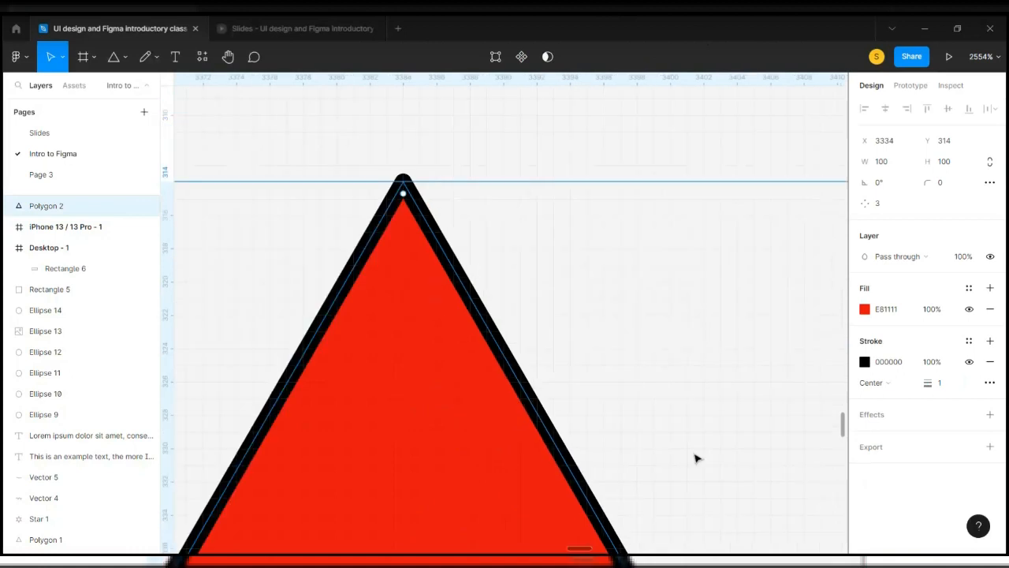
{"action": "scroll", "coordinate": [696, 457], "scroll_direction": "down", "scroll_amount": 5}
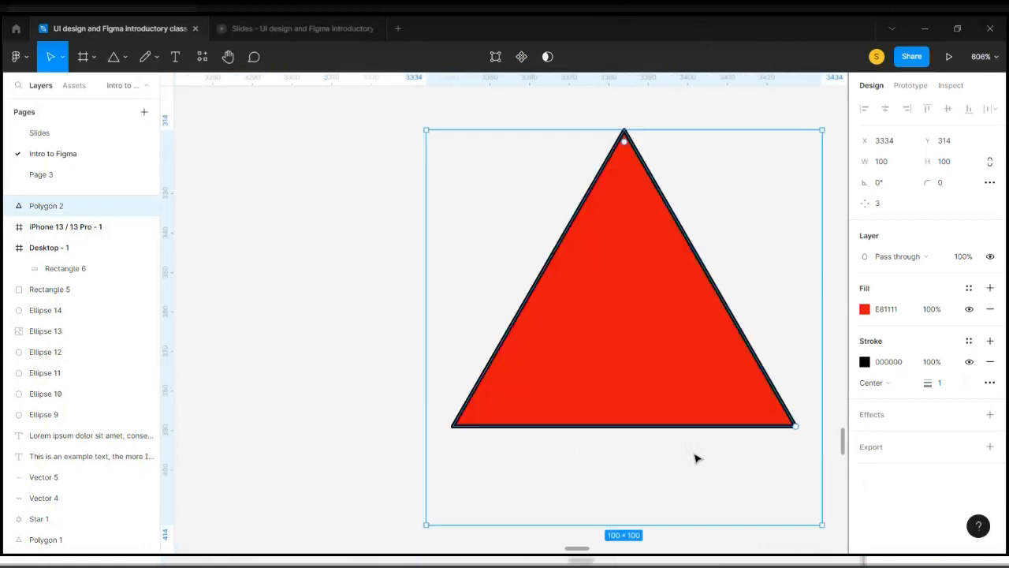
{"action": "scroll", "coordinate": [695, 457], "scroll_direction": "down", "scroll_amount": 3}
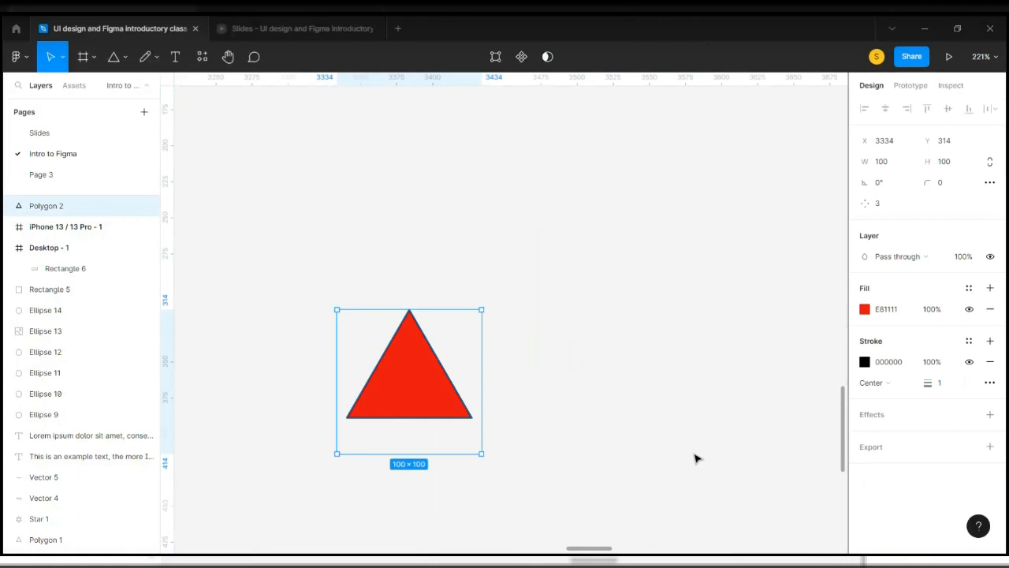
{"action": "key", "text": "r"}
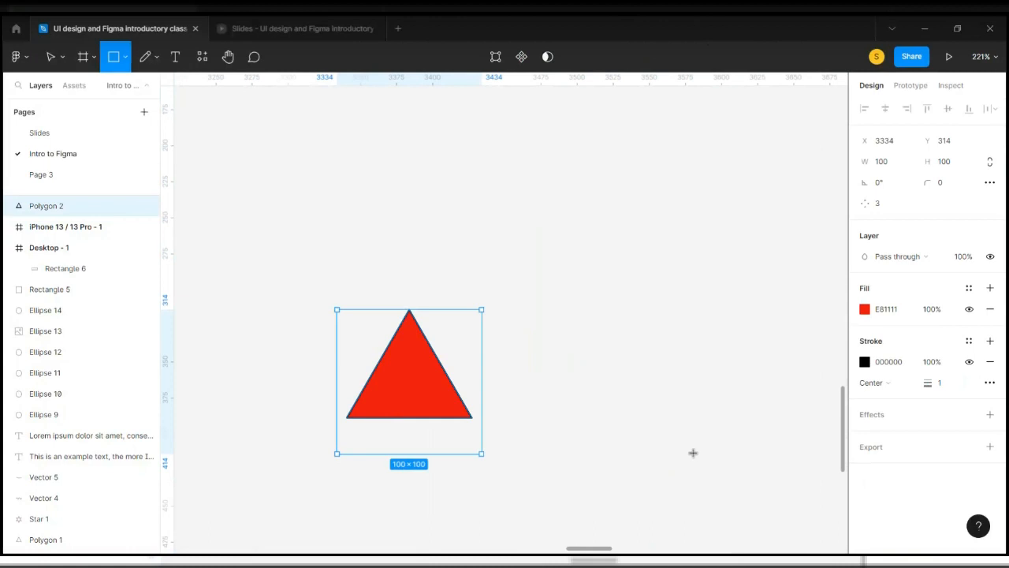
{"action": "left_click", "coordinate": [575, 343]}
{"action": "scroll", "coordinate": [576, 349], "scroll_direction": "up", "scroll_amount": 1}
Fill the new square with yellow FCD13A and add a 1 px black inside stroke
{"action": "left_click", "coordinate": [865, 289]}
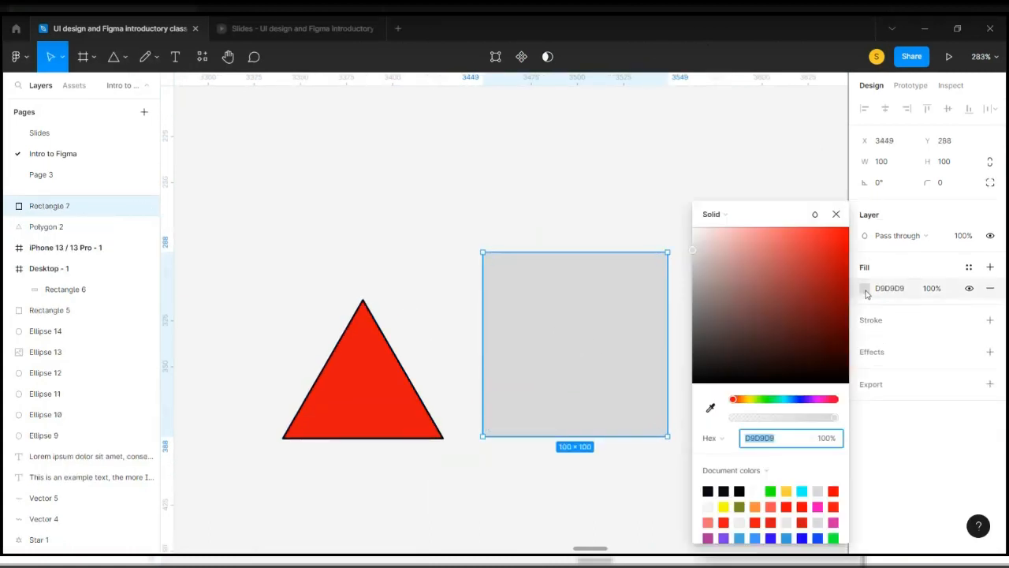
{"action": "left_click", "coordinate": [786, 490]}
{"action": "left_click", "coordinate": [618, 219]}
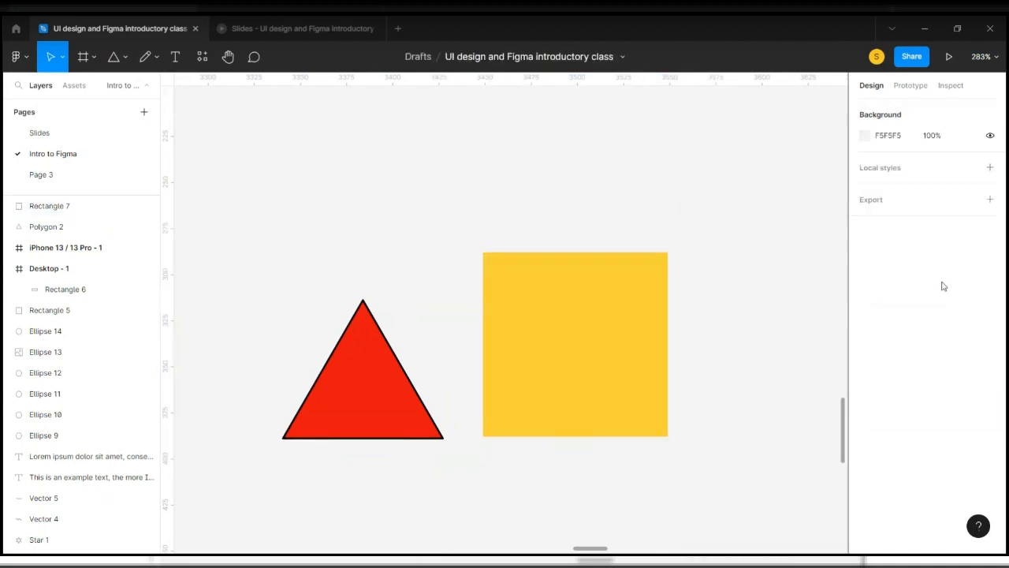
{"action": "left_click", "coordinate": [585, 266]}
{"action": "left_click", "coordinate": [990, 319]}
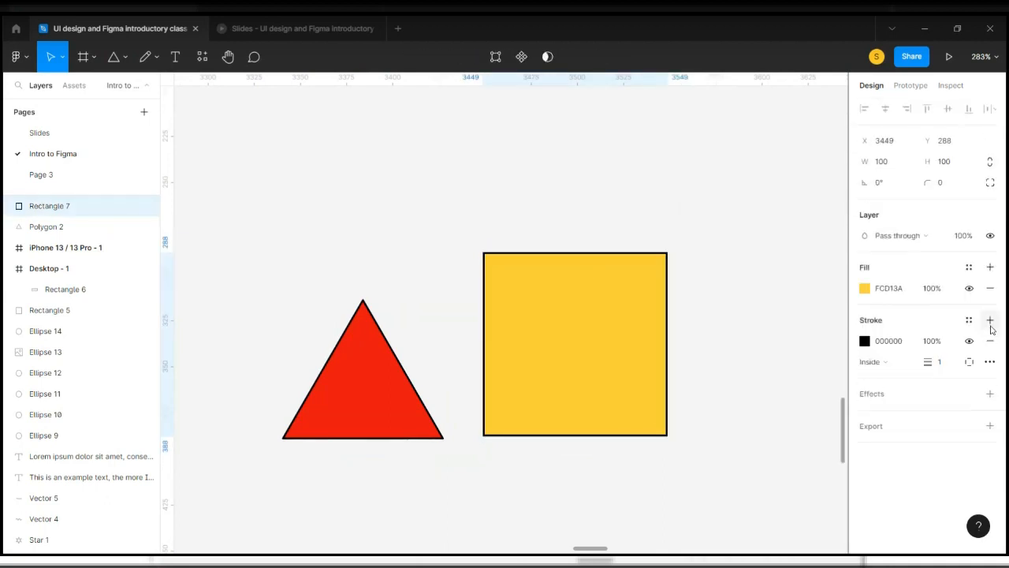
{"action": "scroll", "coordinate": [509, 241], "scroll_direction": "up", "scroll_amount": 5}
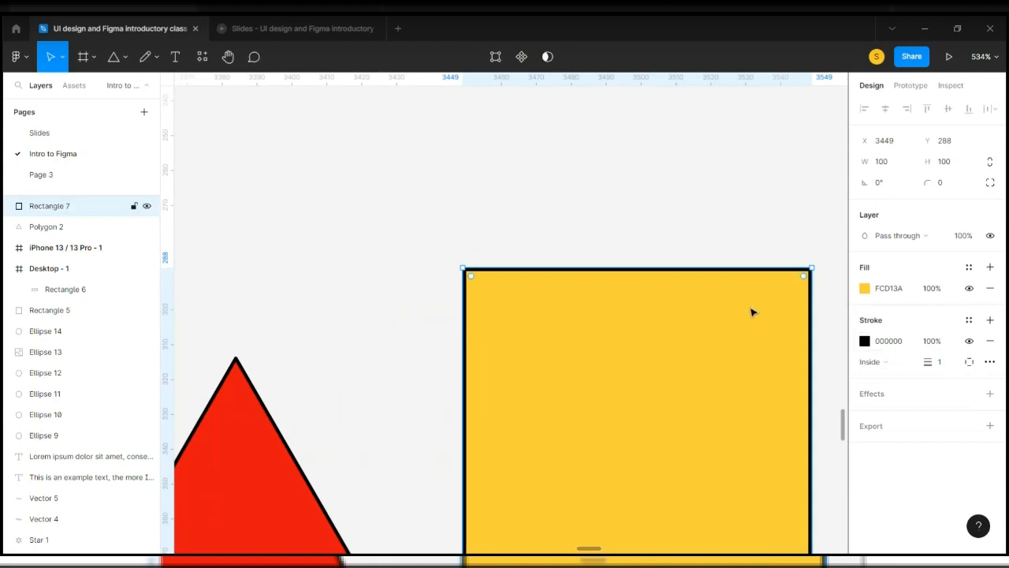
{"action": "scroll", "coordinate": [762, 312], "scroll_direction": "down", "scroll_amount": 3}
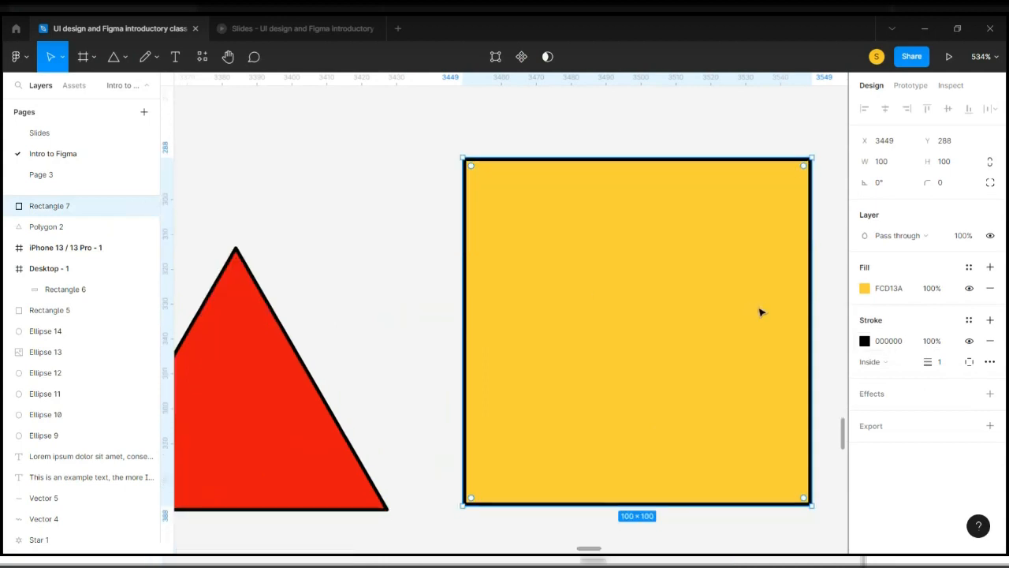
Restrict the square's stroke in turn to the top, bottom, left and right side only
{"action": "left_click", "coordinate": [969, 362]}
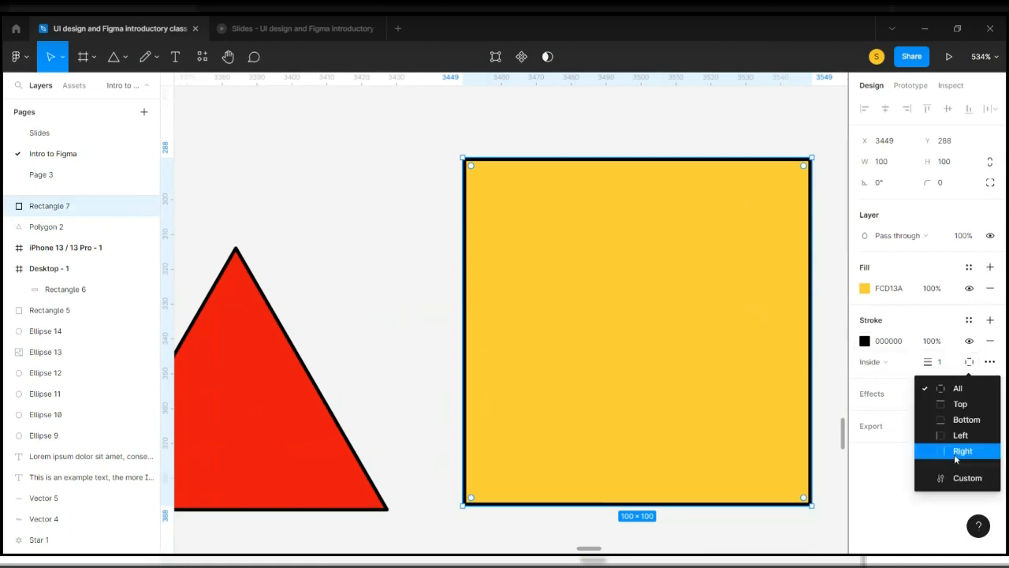
{"action": "left_click", "coordinate": [957, 403]}
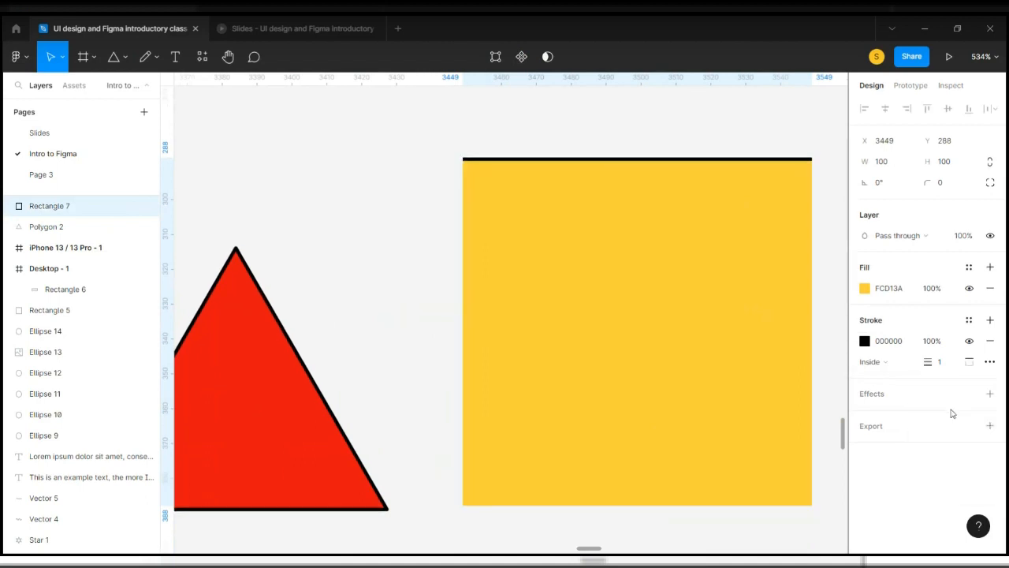
{"action": "left_click", "coordinate": [969, 363]}
{"action": "left_click", "coordinate": [960, 419]}
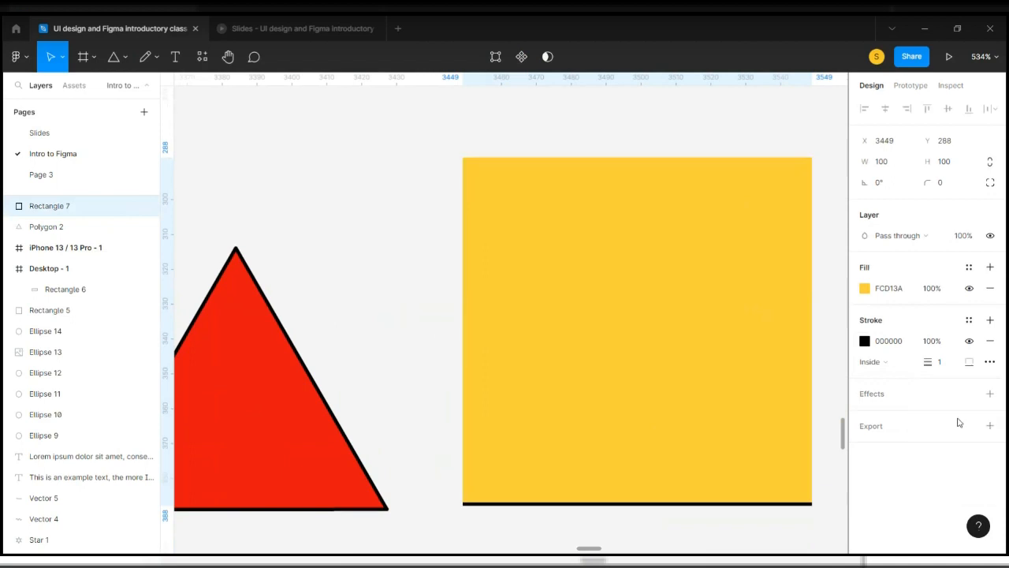
{"action": "left_click", "coordinate": [968, 362]}
{"action": "left_click", "coordinate": [962, 434]}
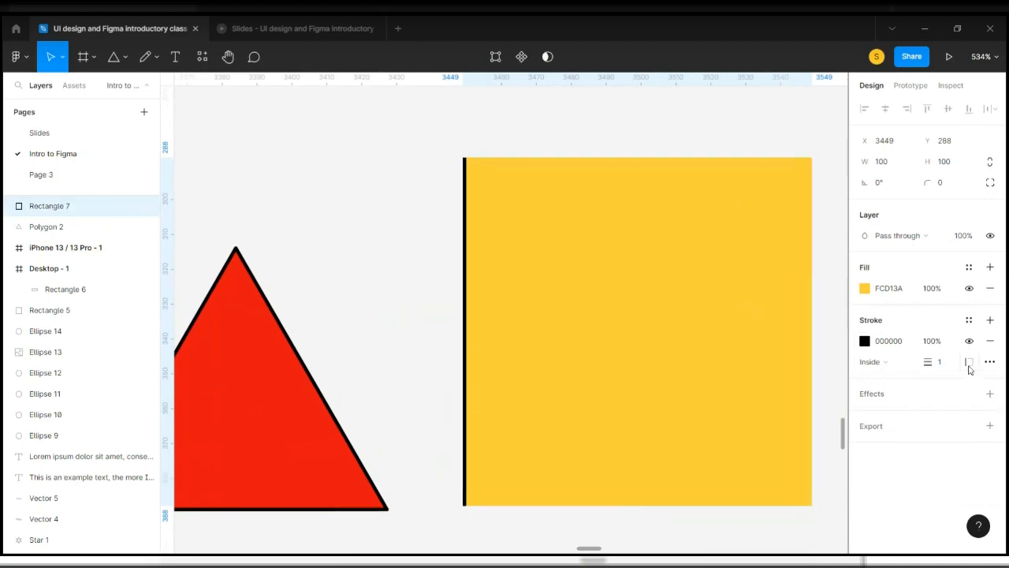
{"action": "left_click", "coordinate": [969, 362]}
{"action": "left_click", "coordinate": [971, 450]}
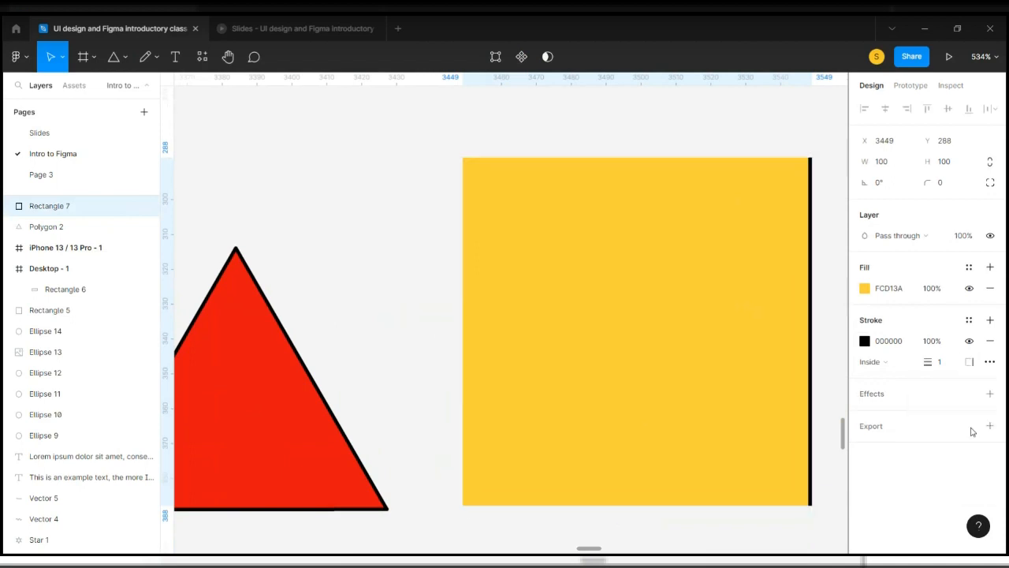
Switch the square's stroke to custom per-side widths, trying 1 on the left side and setting it back to 0
{"action": "left_click", "coordinate": [968, 362]}
{"action": "left_click", "coordinate": [934, 479]}
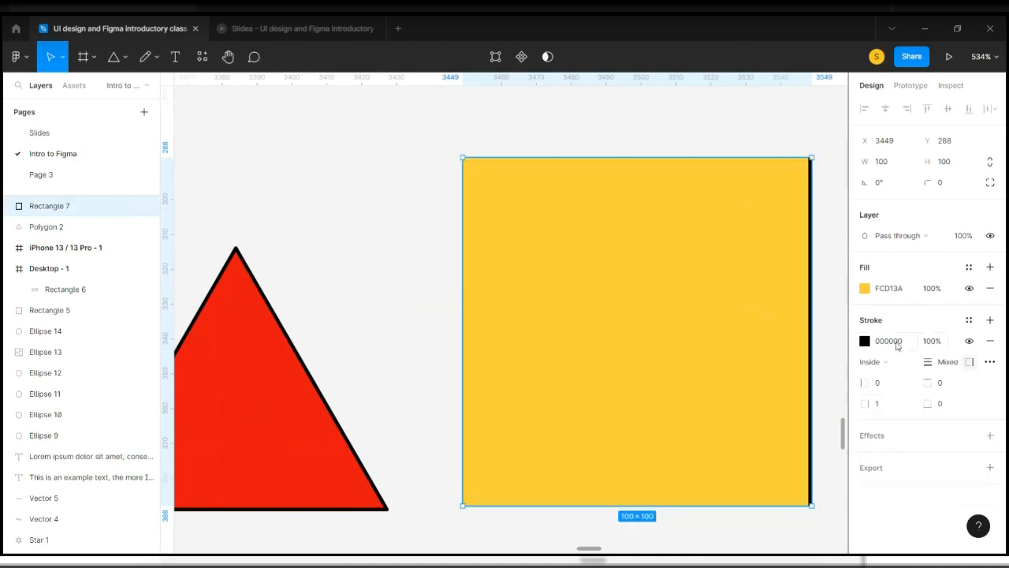
{"action": "left_click", "coordinate": [886, 386]}
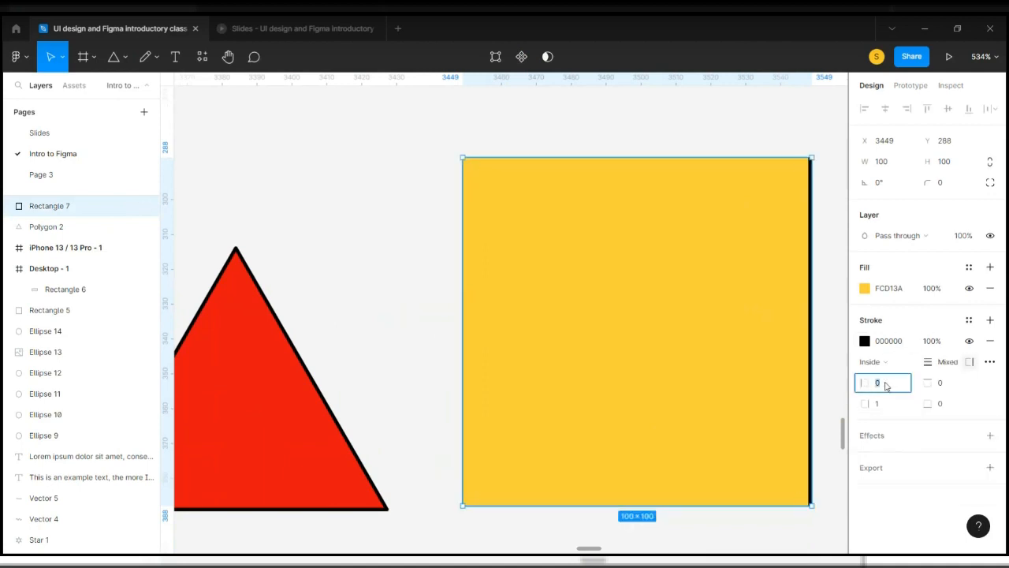
{"action": "type", "text": "1"}
{"action": "key", "text": "Return"}
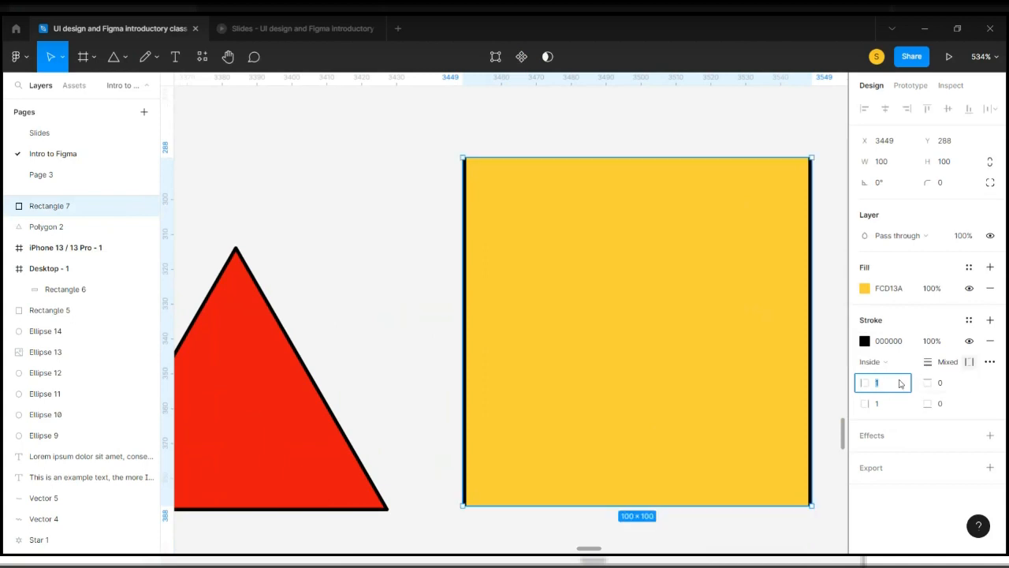
{"action": "type", "text": "0"}
{"action": "key", "text": "Return"}
Set the square's top and bottom stroke widths to 1 and its right stroke width to 0
{"action": "left_click", "coordinate": [940, 387]}
{"action": "type", "text": "1"}
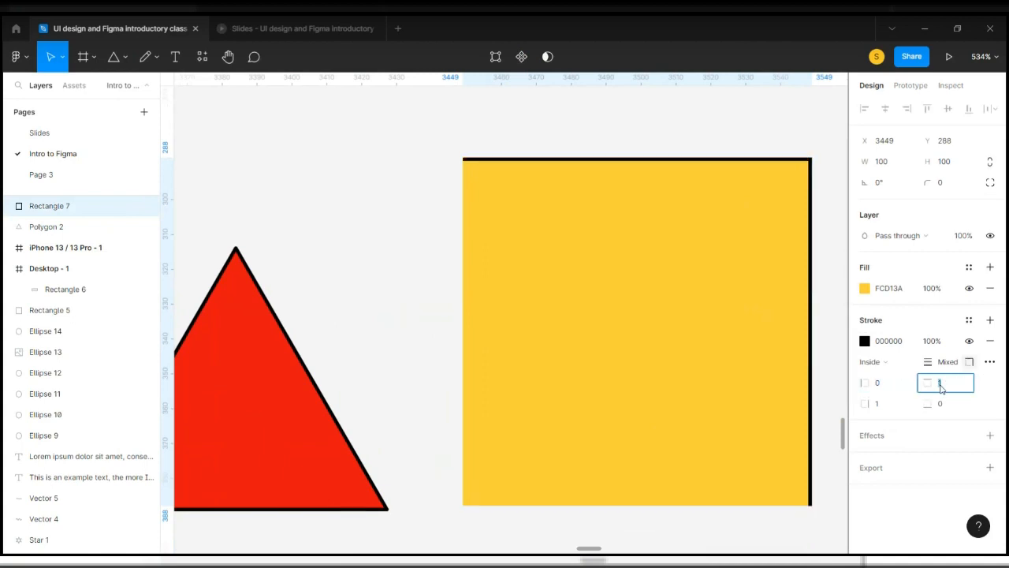
{"action": "left_click", "coordinate": [941, 402]}
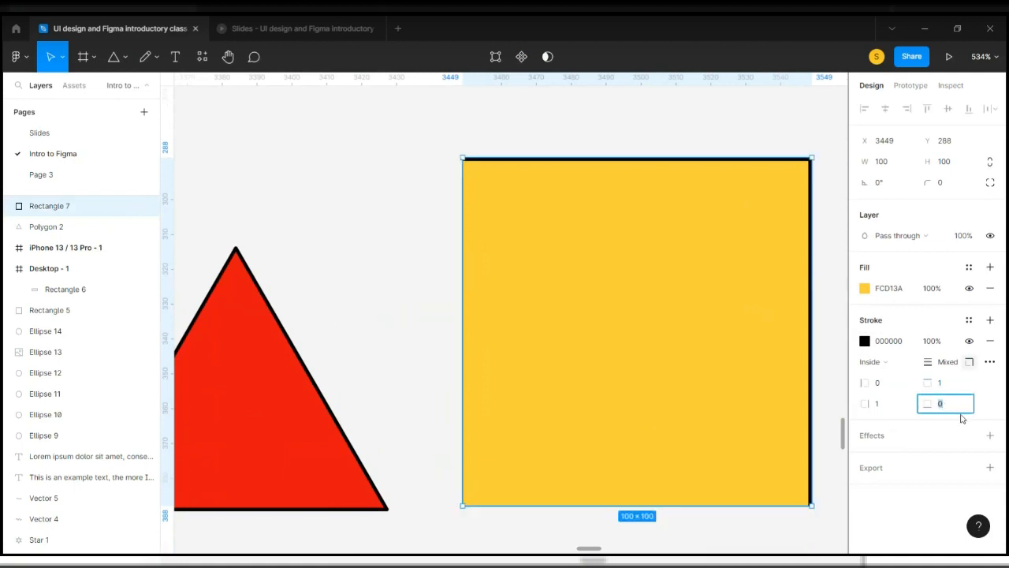
{"action": "type", "text": "1"}
{"action": "left_click", "coordinate": [897, 407]}
{"action": "type", "text": "0"}
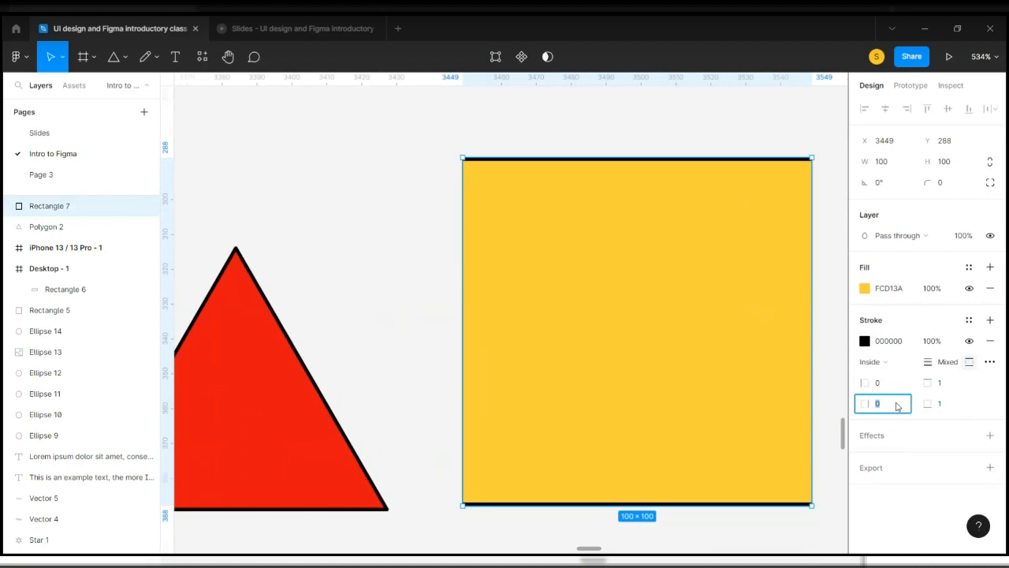
Increase the square's right stroke width to 5 and its left stroke width to 14
{"action": "key", "text": "Up"}
{"action": "key", "text": "Up"}
{"action": "key", "text": "Up"}
{"action": "key", "text": "Up"}
{"action": "key", "text": "Up"}
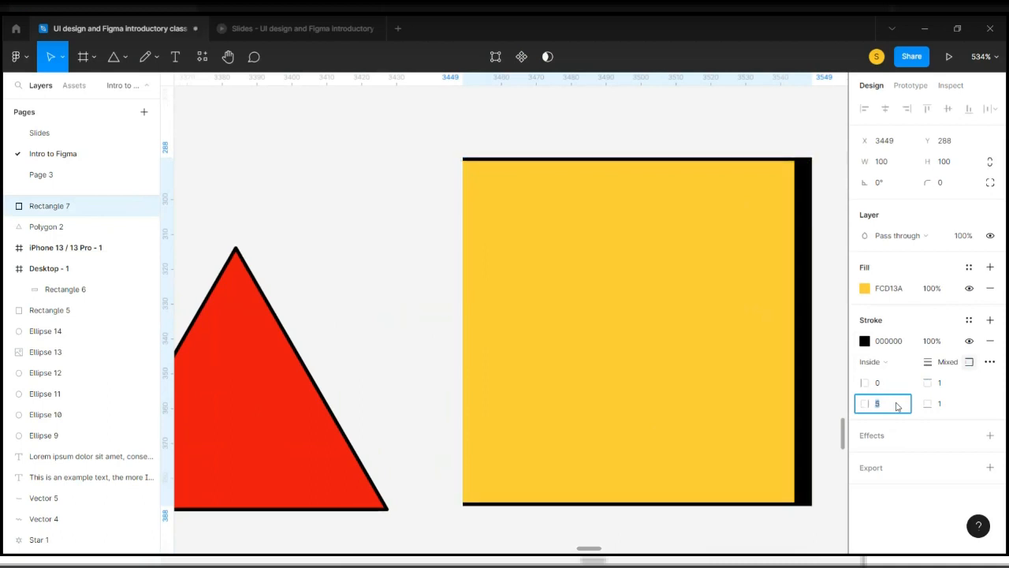
{"action": "left_click", "coordinate": [883, 383]}
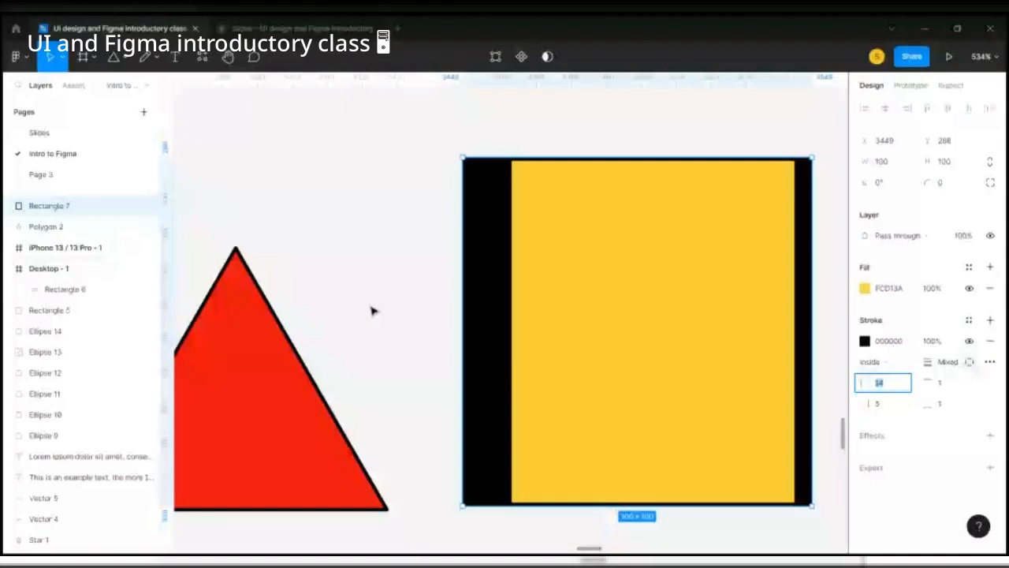
{"action": "left_click", "coordinate": [433, 290]}
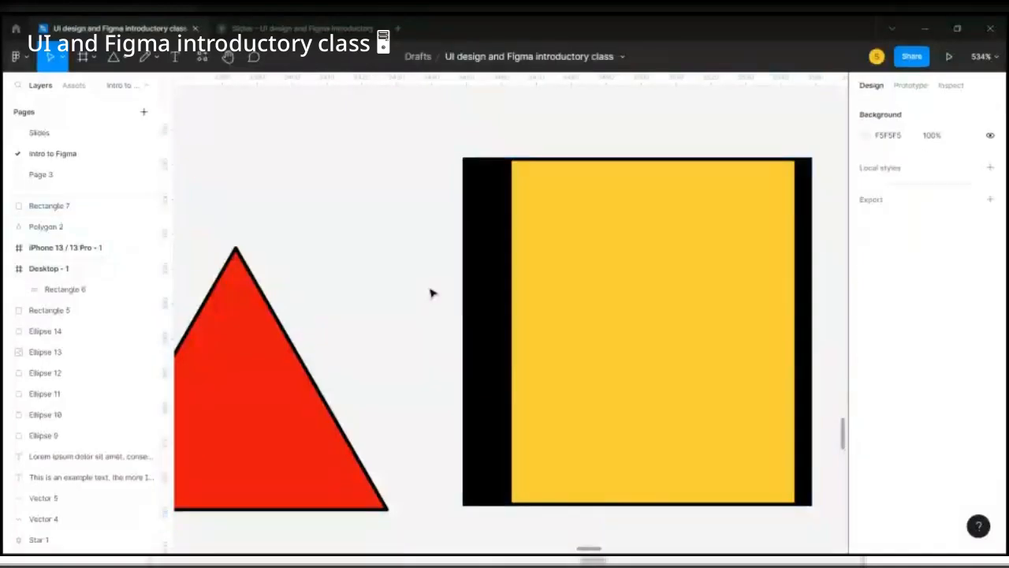
Add a text line below the triangle and square reading "My name is" followed by the presenter's first name
{"action": "scroll", "coordinate": [431, 293], "scroll_direction": "down", "scroll_amount": 5}
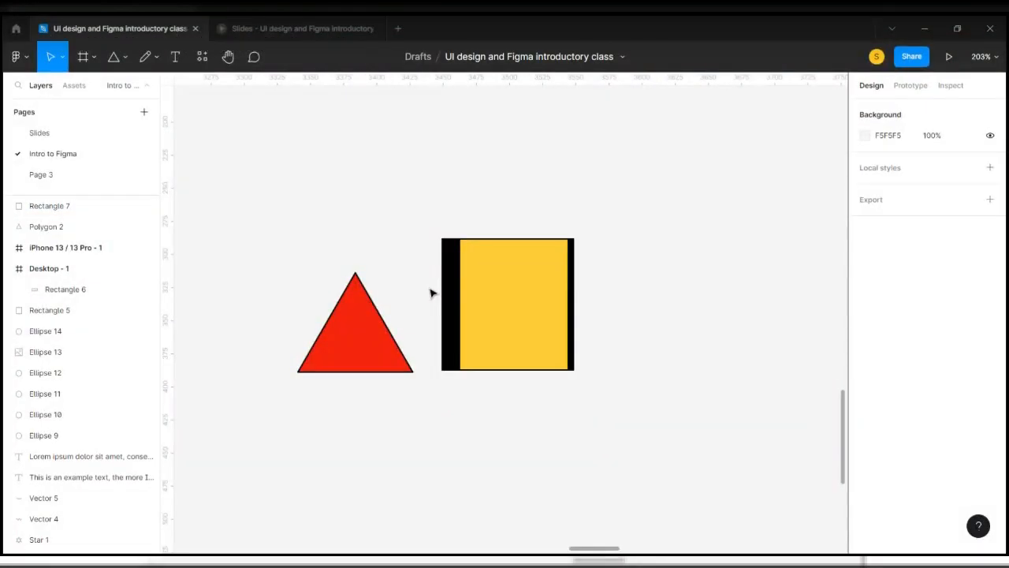
{"action": "scroll", "coordinate": [374, 387], "scroll_direction": "up", "scroll_amount": 3}
{"action": "scroll", "coordinate": [370, 381], "scroll_direction": "down", "scroll_amount": 5}
{"action": "key", "text": "t"}
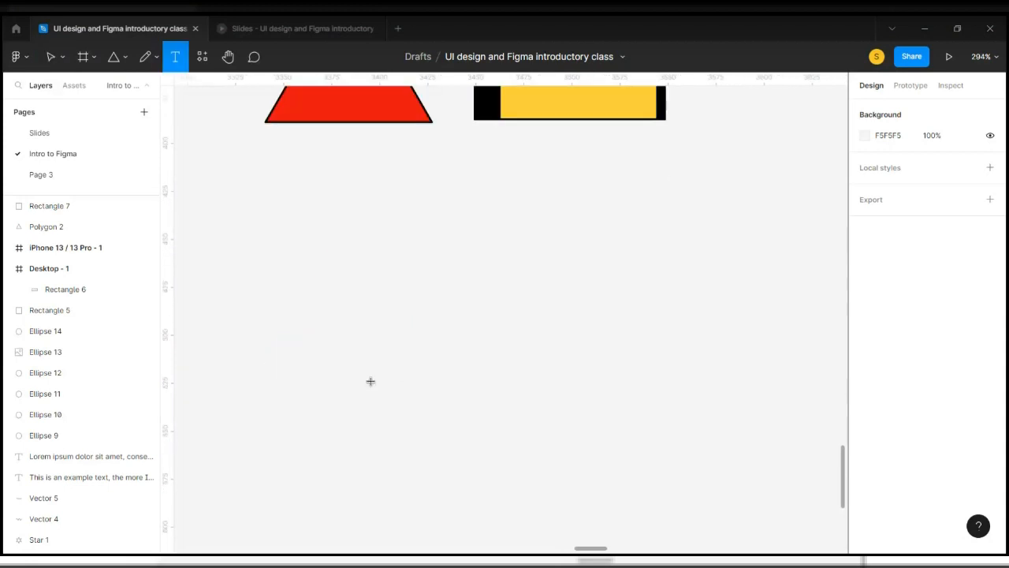
{"action": "left_click", "coordinate": [391, 212]}
{"action": "scroll", "coordinate": [391, 211], "scroll_direction": "up", "scroll_amount": 3}
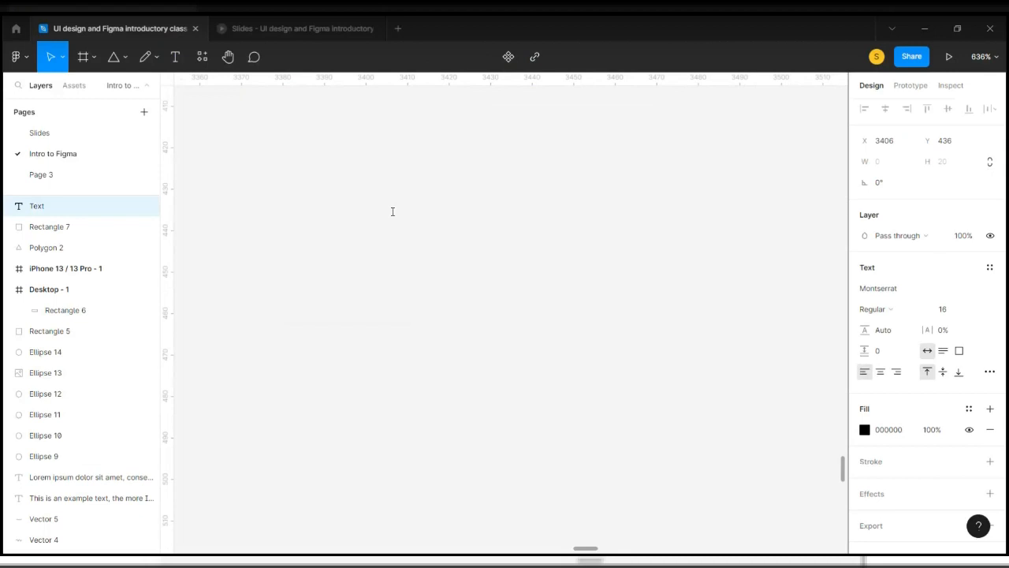
{"action": "type", "text": "MY"}
{"action": "key", "text": "BackSpace"}
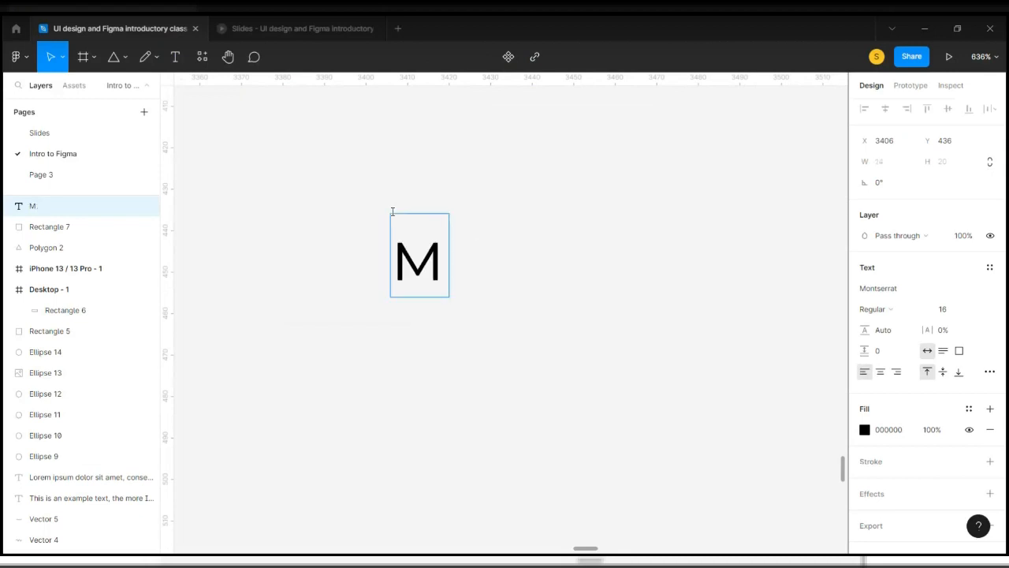
{"action": "type", "text": "y name"}
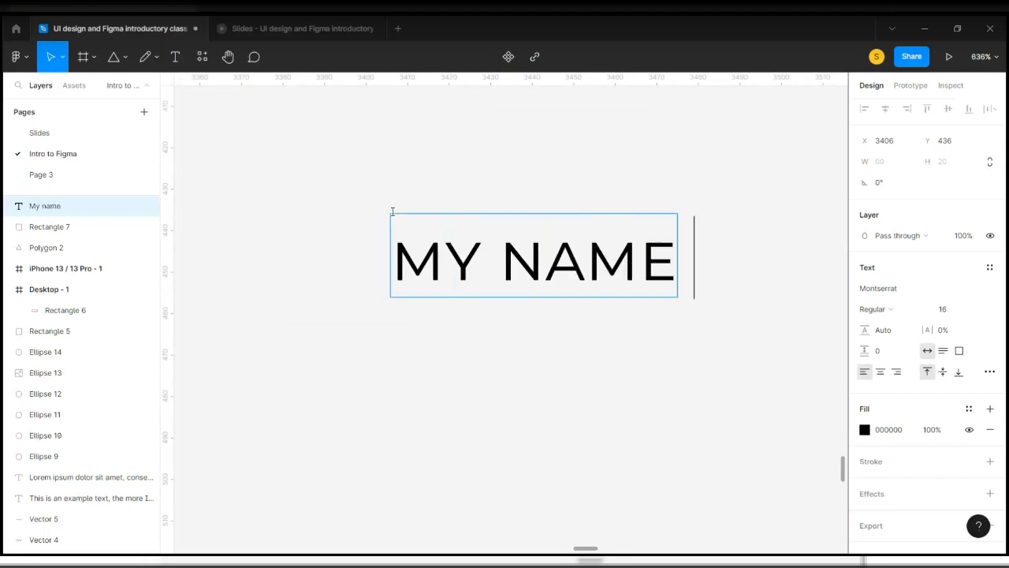
{"action": "type", "text": " is sham"}
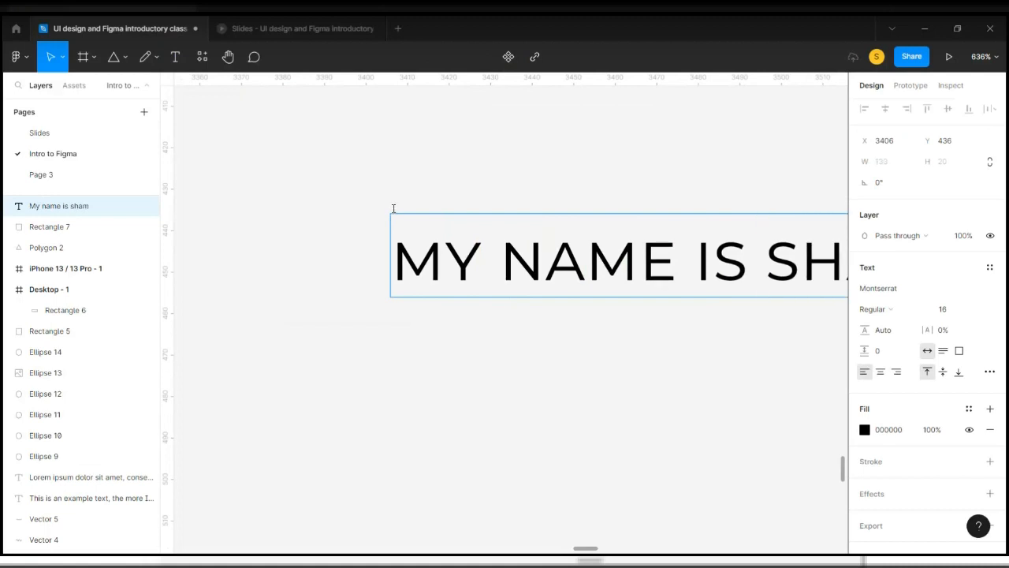
{"action": "scroll", "coordinate": [416, 232], "scroll_direction": "down", "scroll_amount": 3}
{"action": "type", "text": "mah"}
{"action": "scroll", "coordinate": [497, 360], "scroll_direction": "right", "scroll_amount": 3}
{"action": "key", "text": "Escape"}
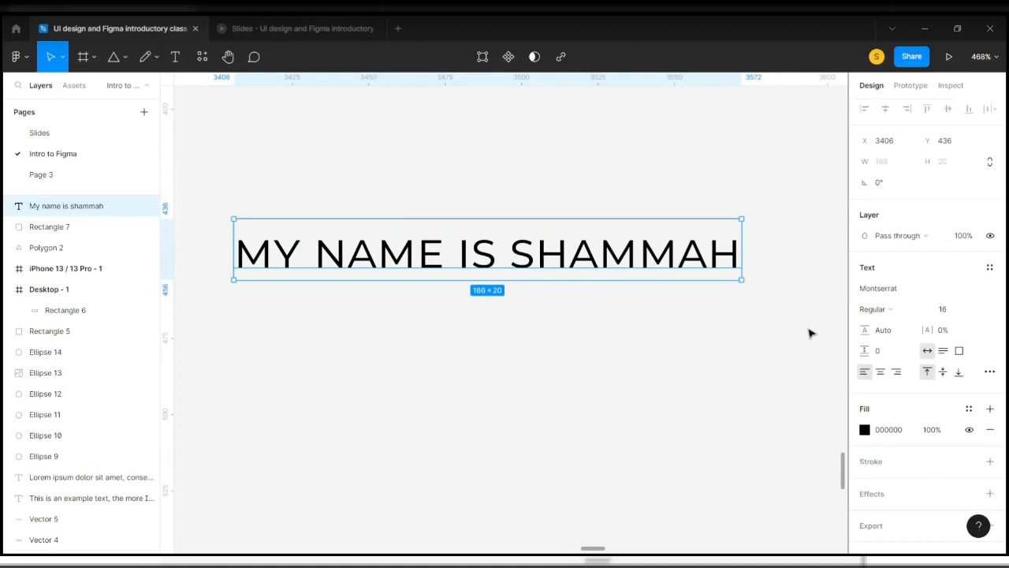
Reset the text's case to as typed and capitalize the first letter of the name
{"action": "left_click", "coordinate": [990, 374]}
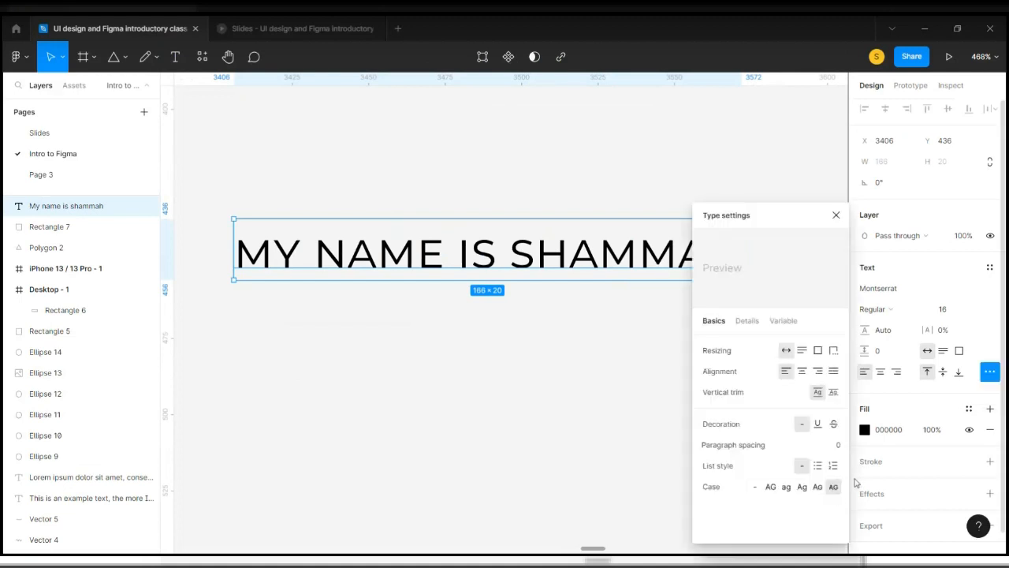
{"action": "left_click", "coordinate": [755, 487]}
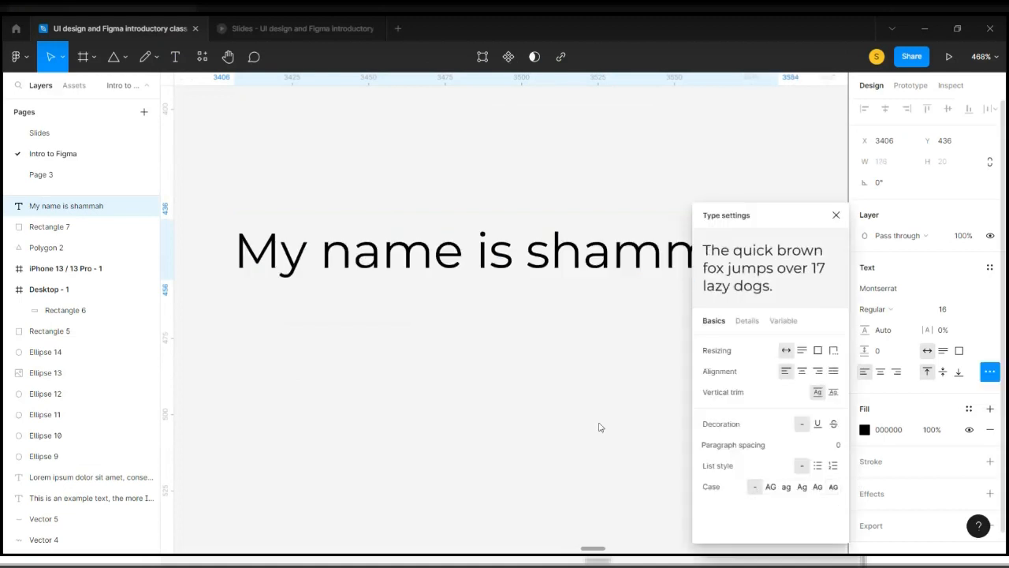
{"action": "left_click", "coordinate": [599, 428]}
{"action": "double_click", "coordinate": [550, 244]}
{"action": "left_click", "coordinate": [551, 244]}
{"action": "key", "text": "BackSpace"}
{"action": "type", "text": "S"}
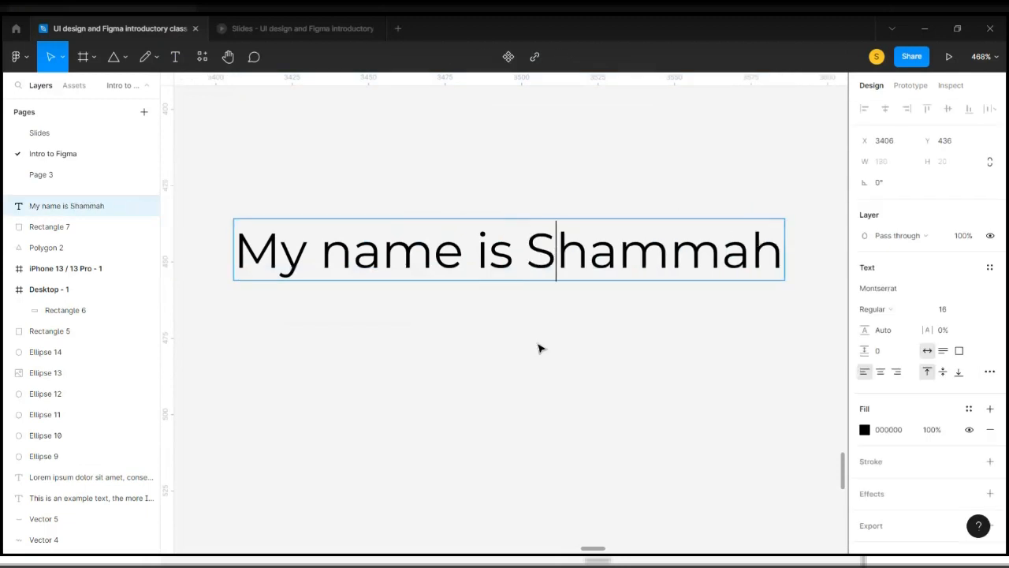
{"action": "key", "text": "Escape"}
Set the name text's font weight to Medium, and try adding a stroke before undoing it
{"action": "left_click", "coordinate": [918, 316]}
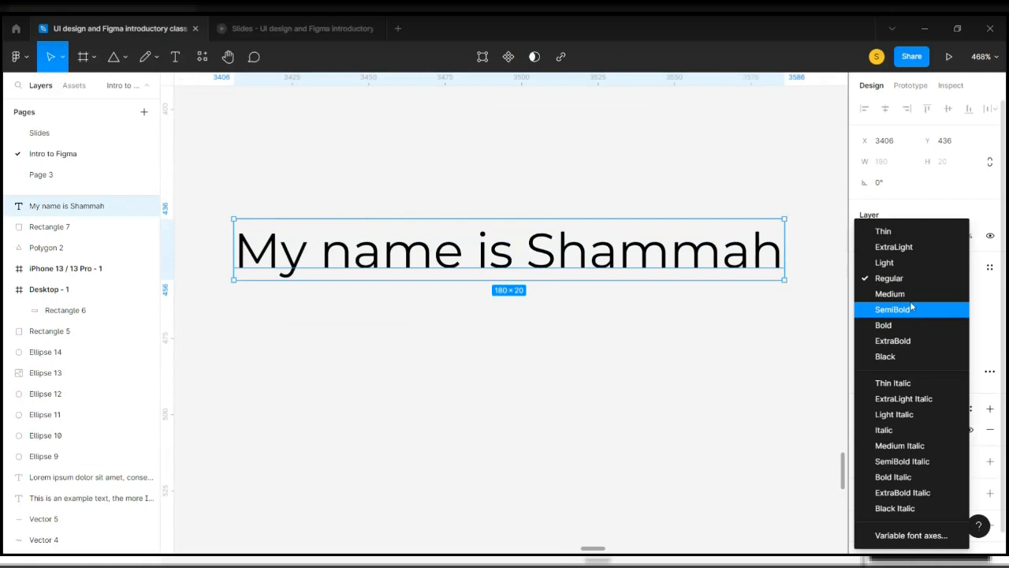
{"action": "left_click", "coordinate": [911, 295]}
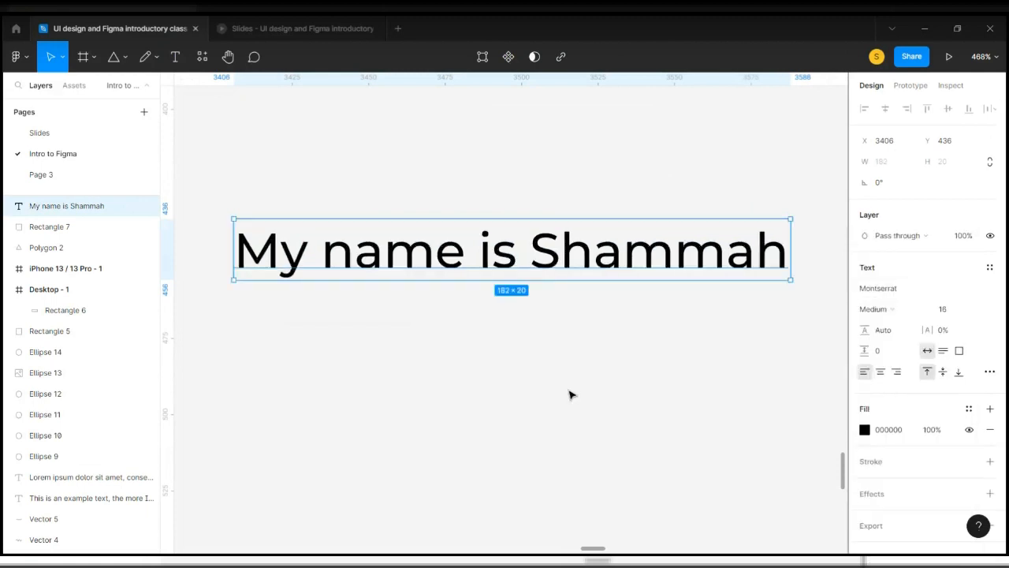
{"action": "left_click", "coordinate": [991, 463]}
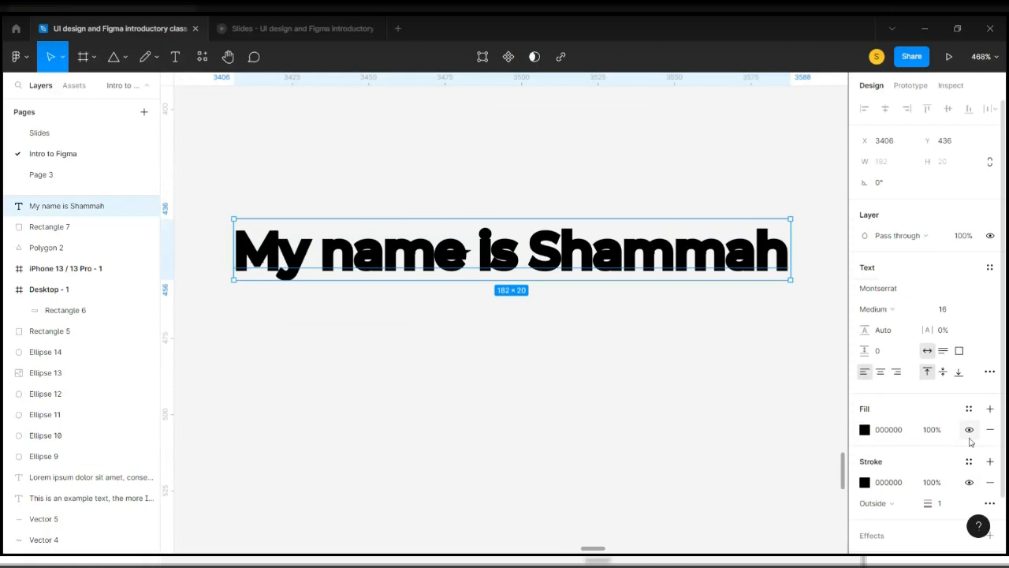
{"action": "key", "text": "ctrl+z"}
Change the name text's fill colour to blue 0500FF
{"action": "left_click", "coordinate": [865, 430]}
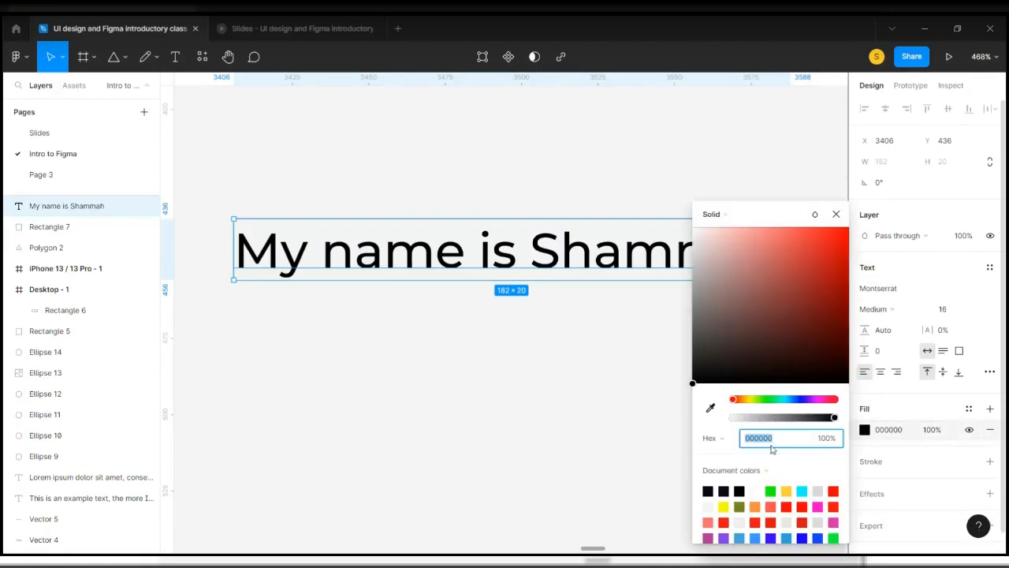
{"action": "left_click", "coordinate": [802, 399]}
{"action": "left_click_drag", "start_coordinate": [841, 233], "coordinate": [849, 224]}
{"action": "left_click", "coordinate": [773, 165]}
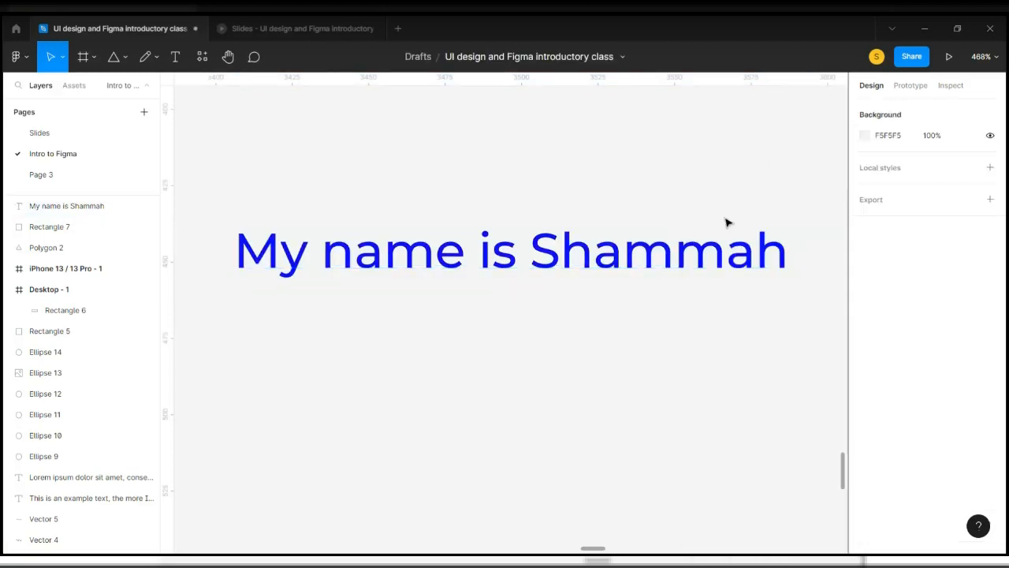
Add a black stroke to the name text, trying the Inside and Center alignments before setting it to Outside
{"action": "left_click", "coordinate": [665, 254]}
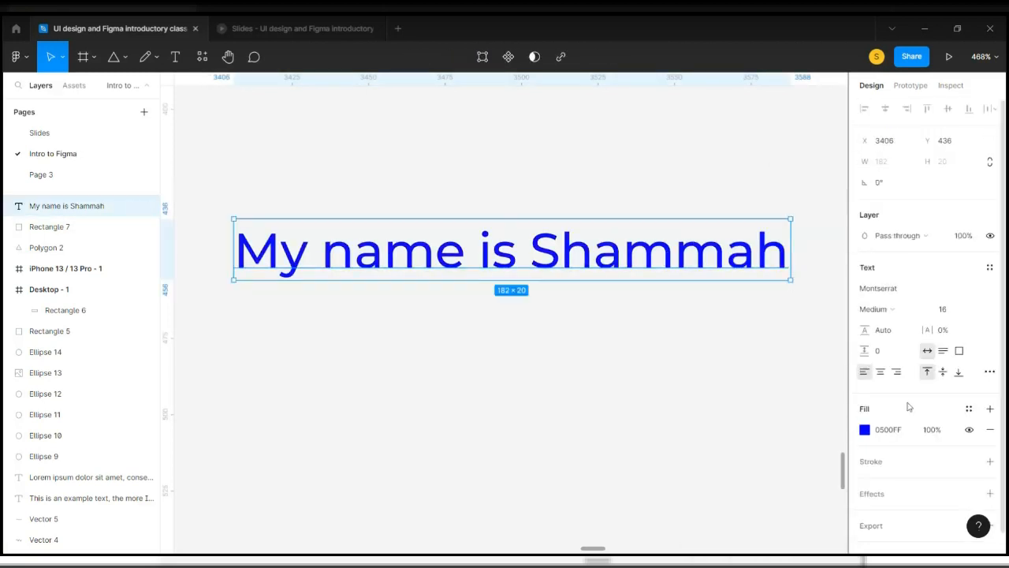
{"action": "left_click", "coordinate": [989, 462]}
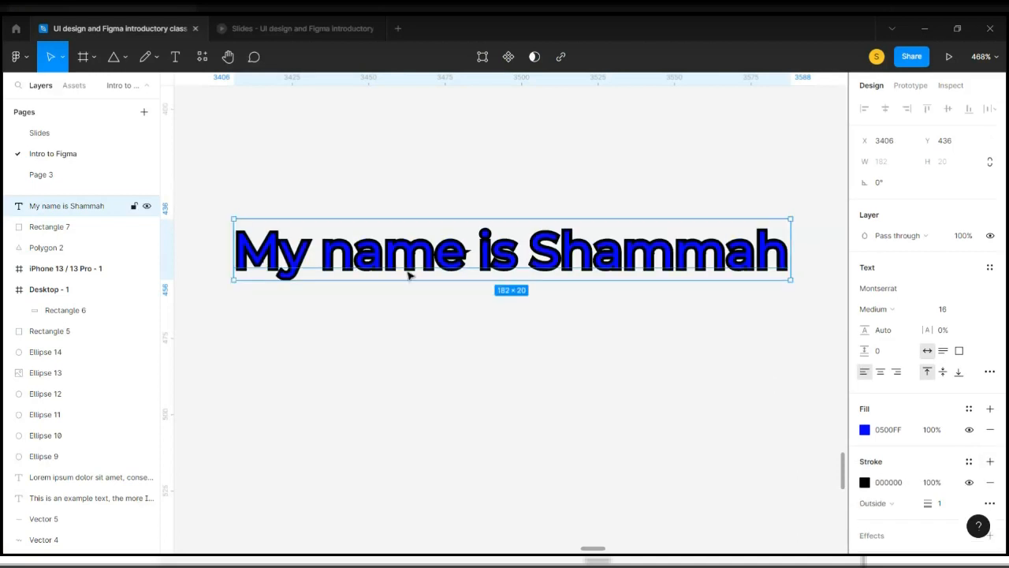
{"action": "scroll", "coordinate": [408, 274], "scroll_direction": "up", "scroll_amount": 5}
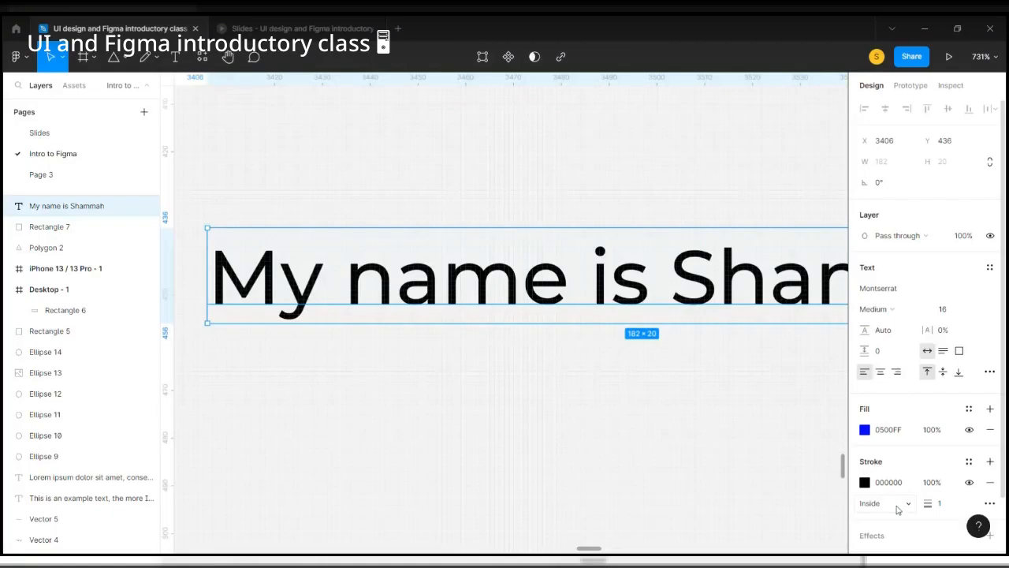
{"action": "left_click", "coordinate": [897, 507]}
{"action": "left_click", "coordinate": [901, 487]}
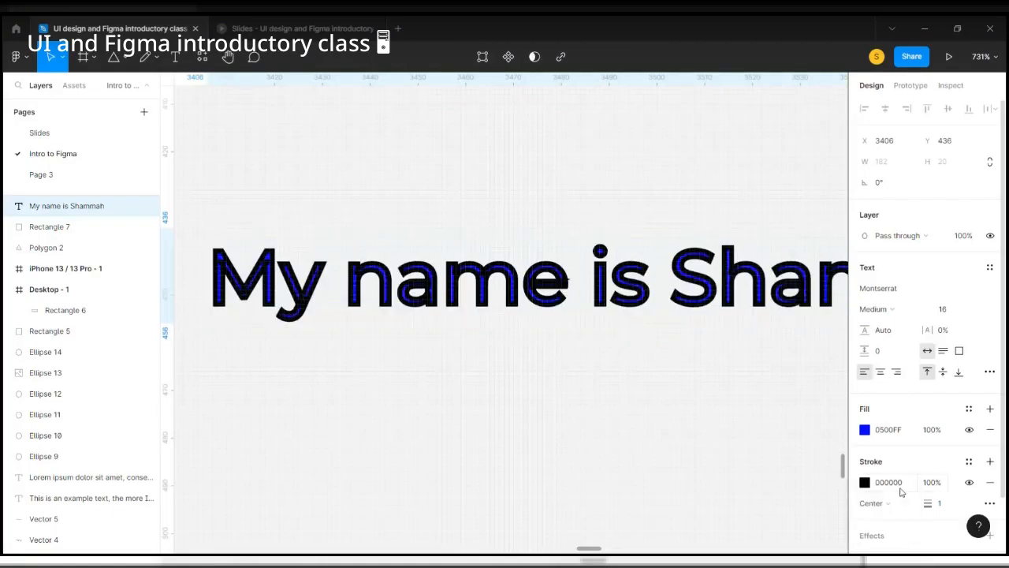
{"action": "scroll", "coordinate": [260, 269], "scroll_direction": "up", "scroll_amount": 3}
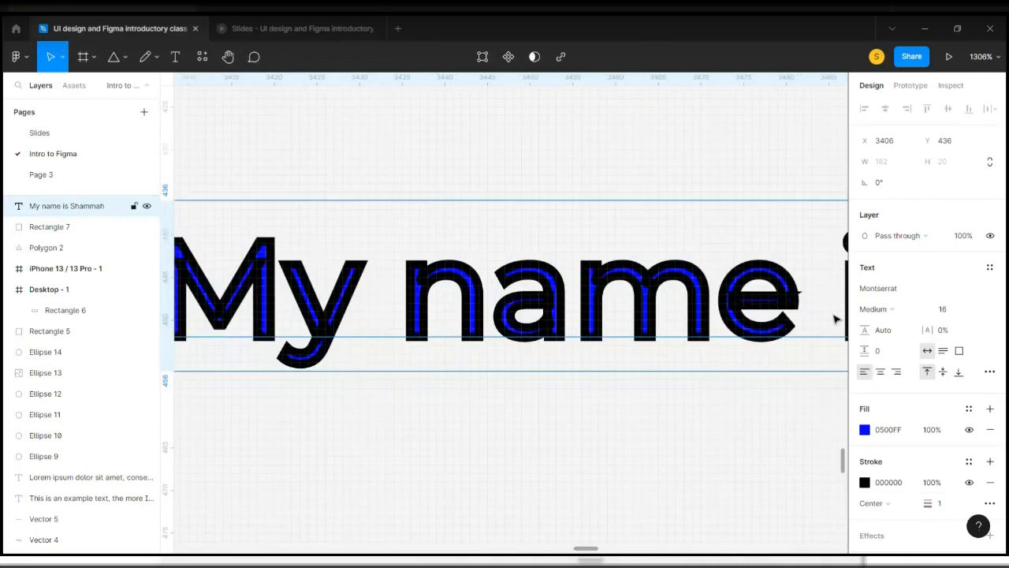
{"action": "left_click", "coordinate": [887, 503]}
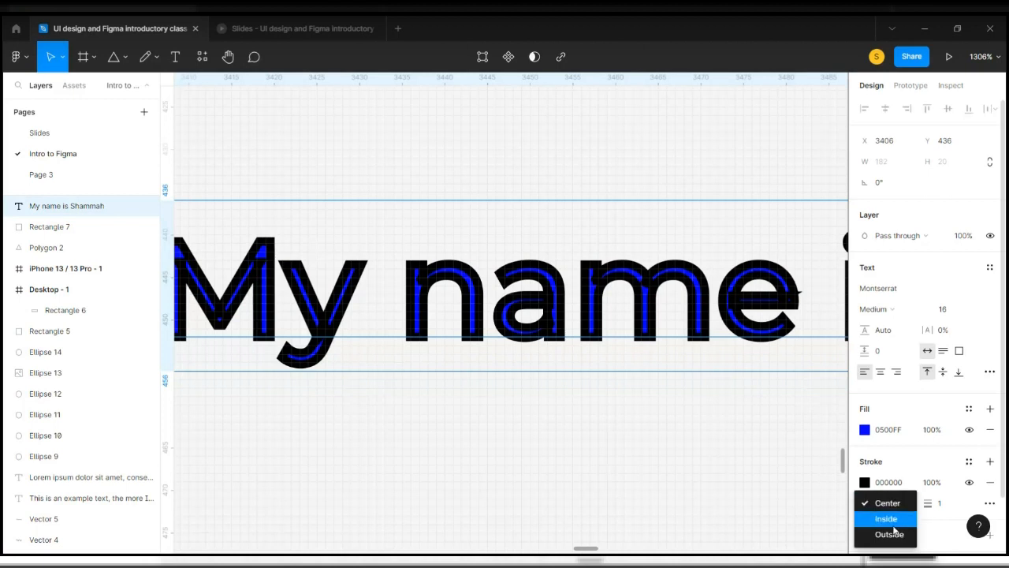
{"action": "left_click", "coordinate": [889, 535]}
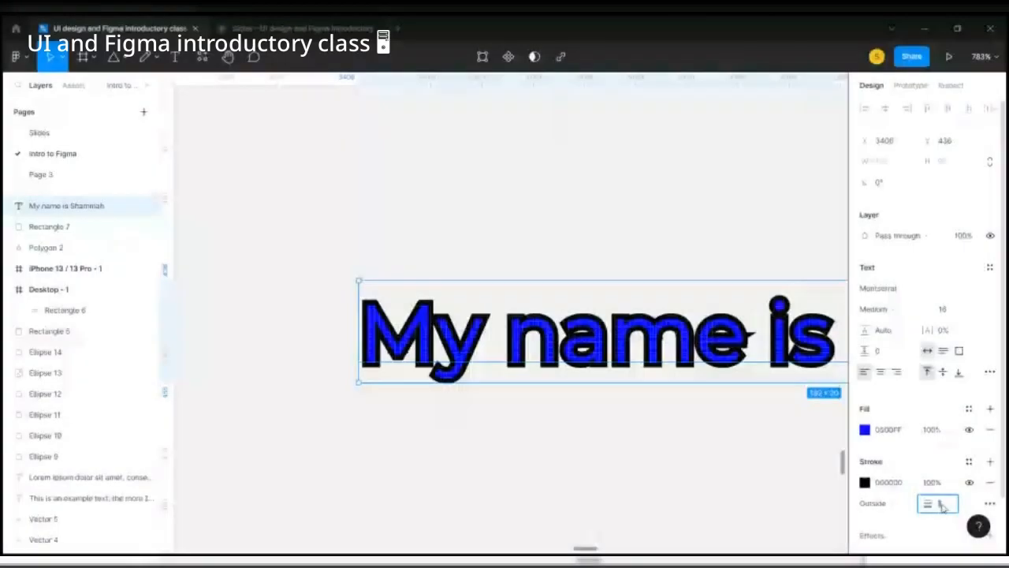
Try outside stroke widths from 0 up to 7 on the name text and bring the width back to 1
{"action": "left_click", "coordinate": [940, 505]}
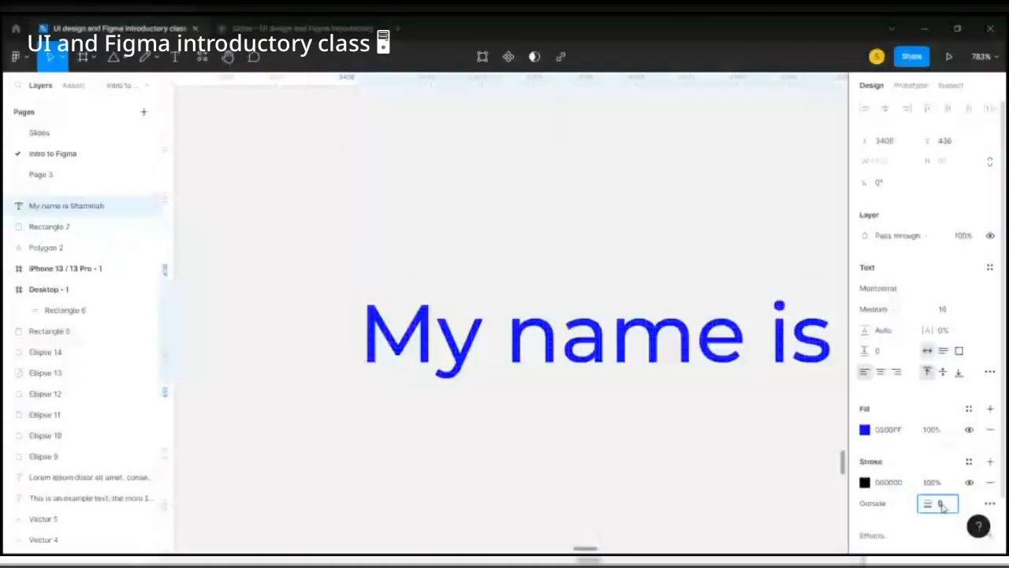
{"action": "key", "text": "Up"}
{"action": "key", "text": "Up"}
{"action": "key", "text": "Up"}
{"action": "key", "text": "Up"}
{"action": "key", "text": "Up"}
{"action": "key", "text": "Up"}
{"action": "key", "text": "Up"}
{"action": "scroll", "coordinate": [813, 395], "scroll_direction": "down", "scroll_amount": 3}
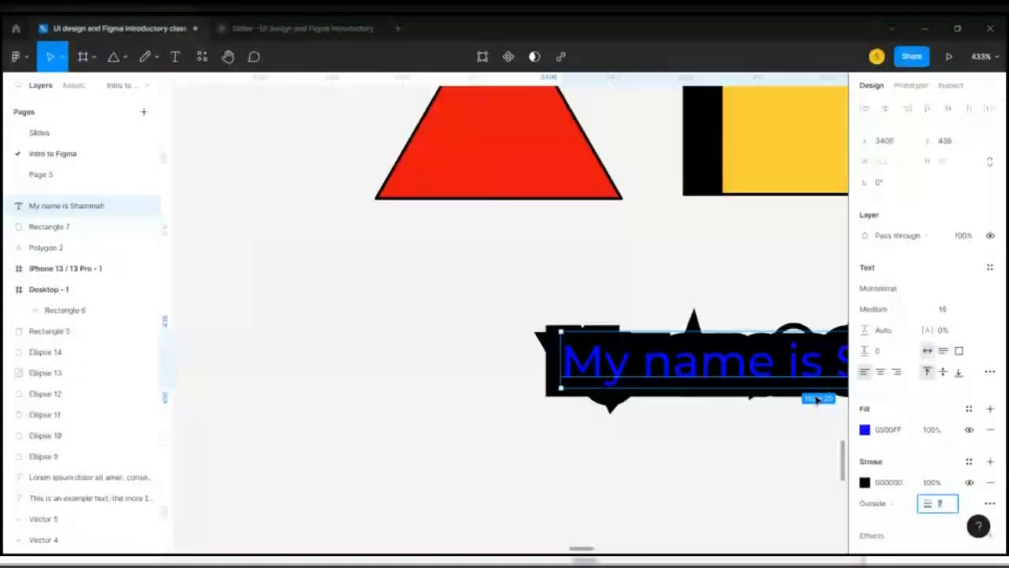
{"action": "scroll", "coordinate": [815, 397], "scroll_direction": "right", "scroll_amount": 2}
{"action": "key", "text": "Down"}
{"action": "key", "text": "Down"}
{"action": "key", "text": "Down"}
{"action": "key", "text": "Down"}
{"action": "key", "text": "Down"}
{"action": "key", "text": "Down"}
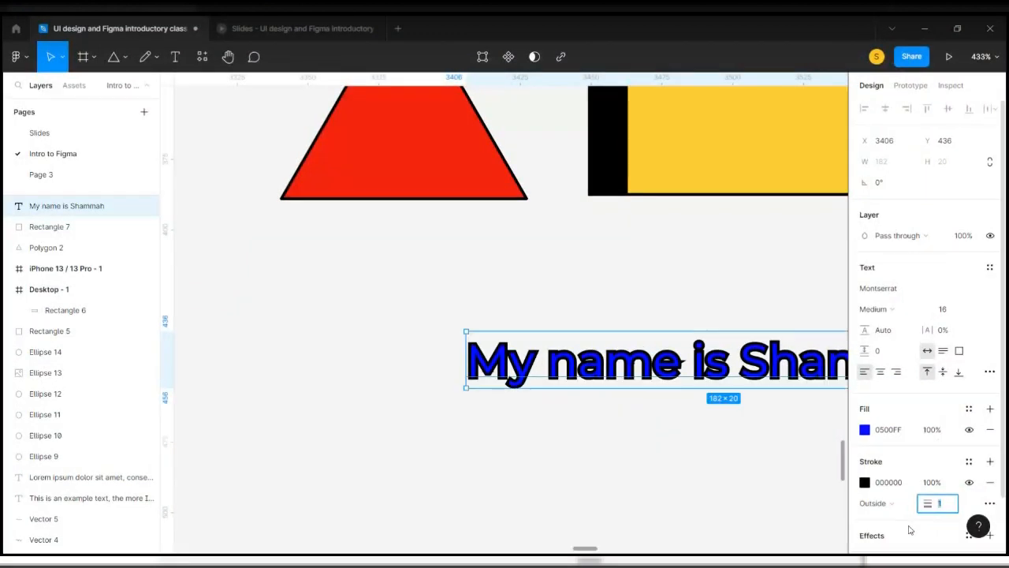
Try a stroke width of .5 on the name text, set it to .7 and deselect the text
{"action": "type", "text": ".5"}
{"action": "key", "text": "Return"}
{"action": "left_click", "coordinate": [945, 511]}
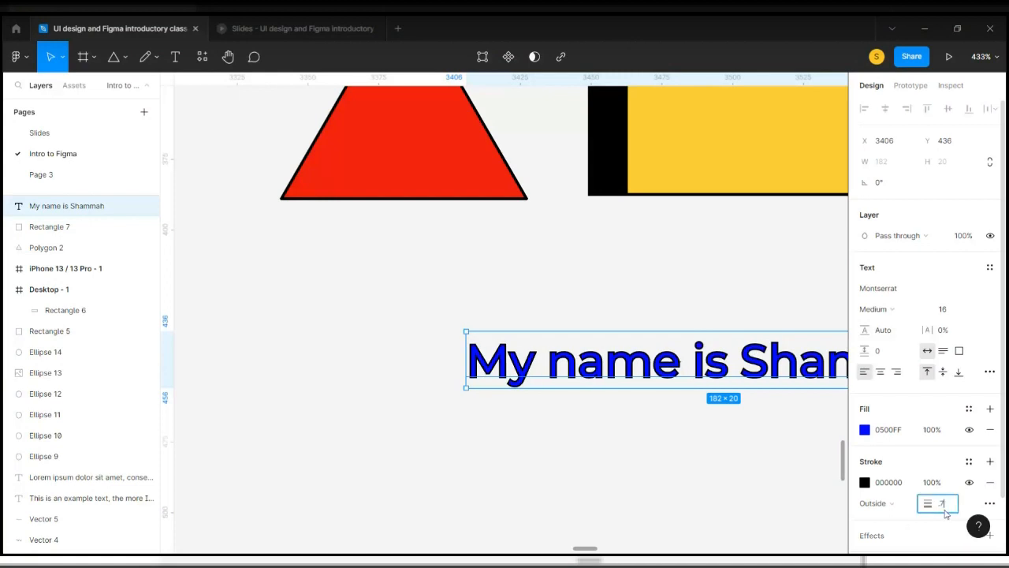
{"action": "key", "text": "Return"}
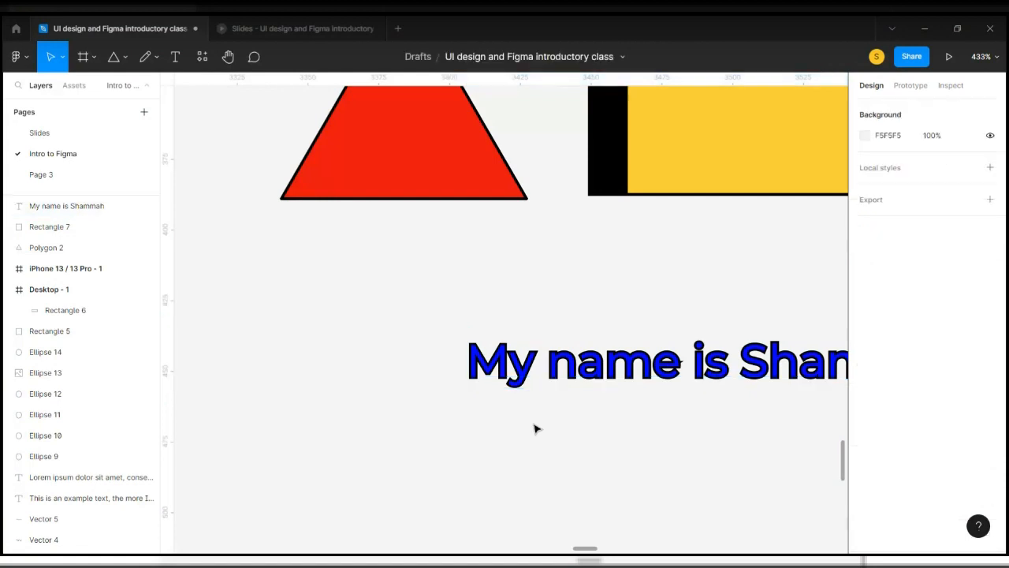
{"action": "left_click", "coordinate": [535, 428]}
{"action": "scroll", "coordinate": [535, 428], "scroll_direction": "right", "scroll_amount": 3}
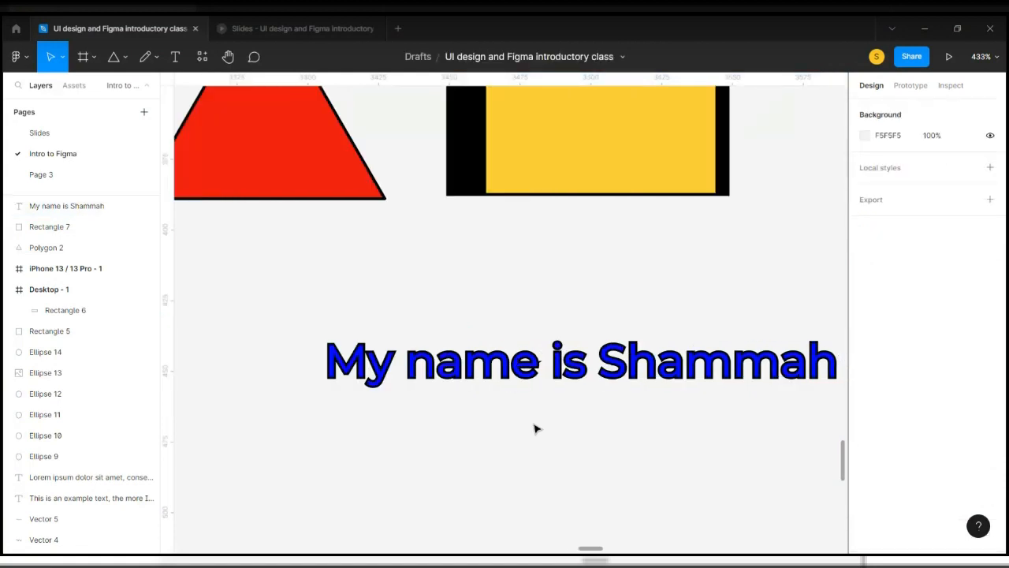
Draw a large rectangle about 617 × 554 on the empty canvas below the name text
{"action": "scroll", "coordinate": [534, 428], "scroll_direction": "down", "scroll_amount": 5}
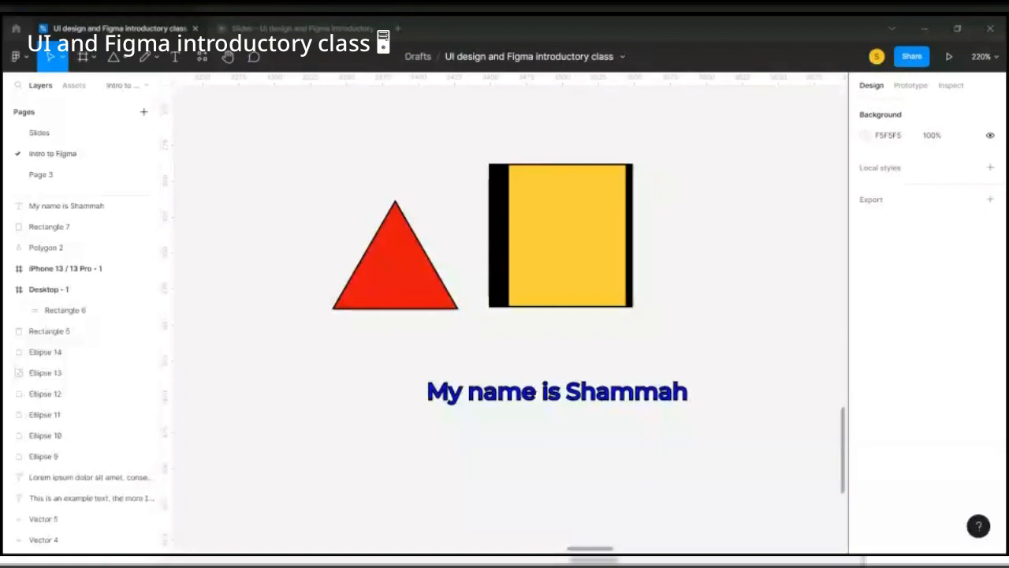
{"action": "scroll", "coordinate": [437, 417], "scroll_direction": "down", "scroll_amount": 5}
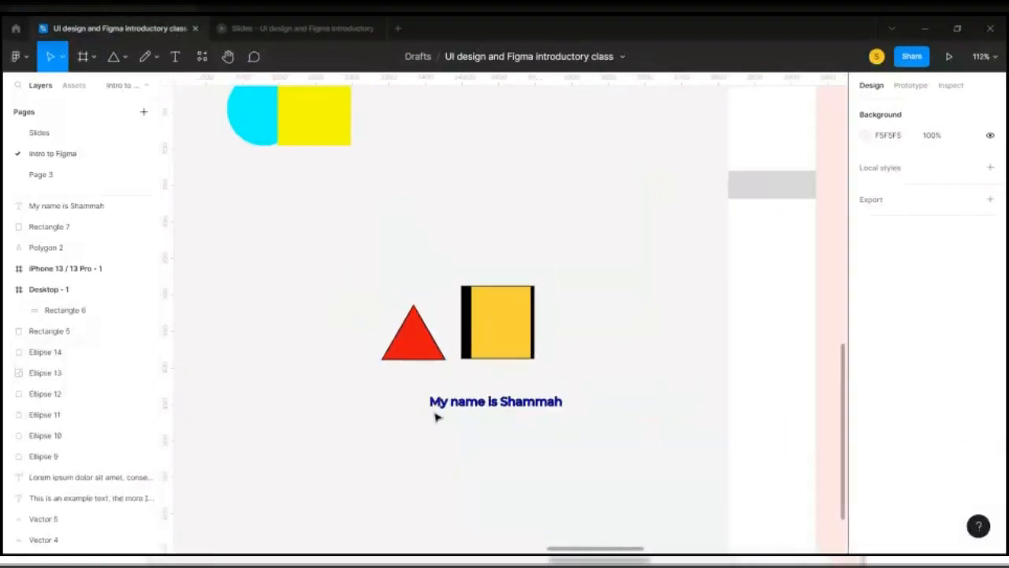
{"action": "scroll", "coordinate": [438, 417], "scroll_direction": "down", "scroll_amount": 4}
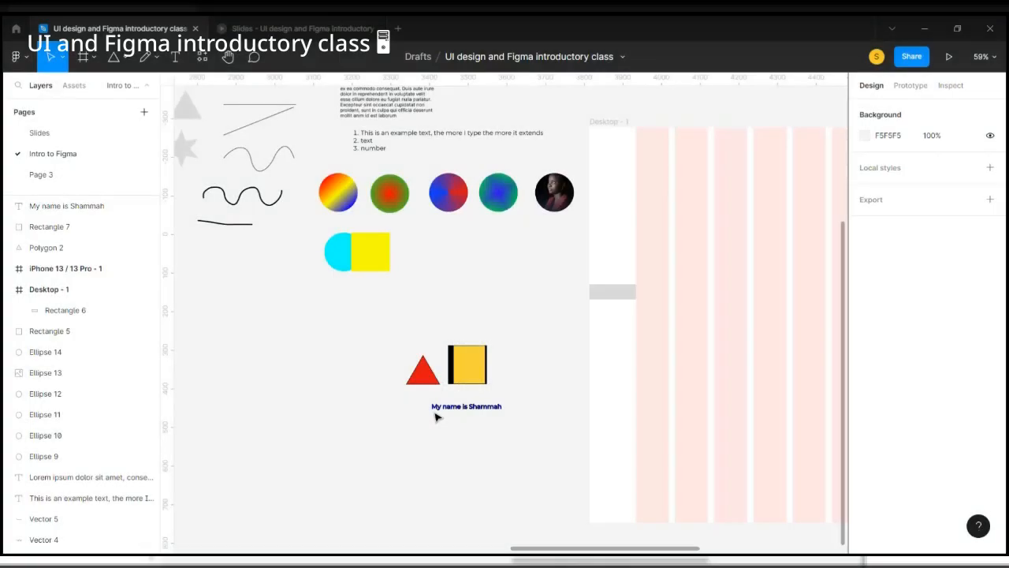
{"action": "scroll", "coordinate": [436, 416], "scroll_direction": "down", "scroll_amount": 5}
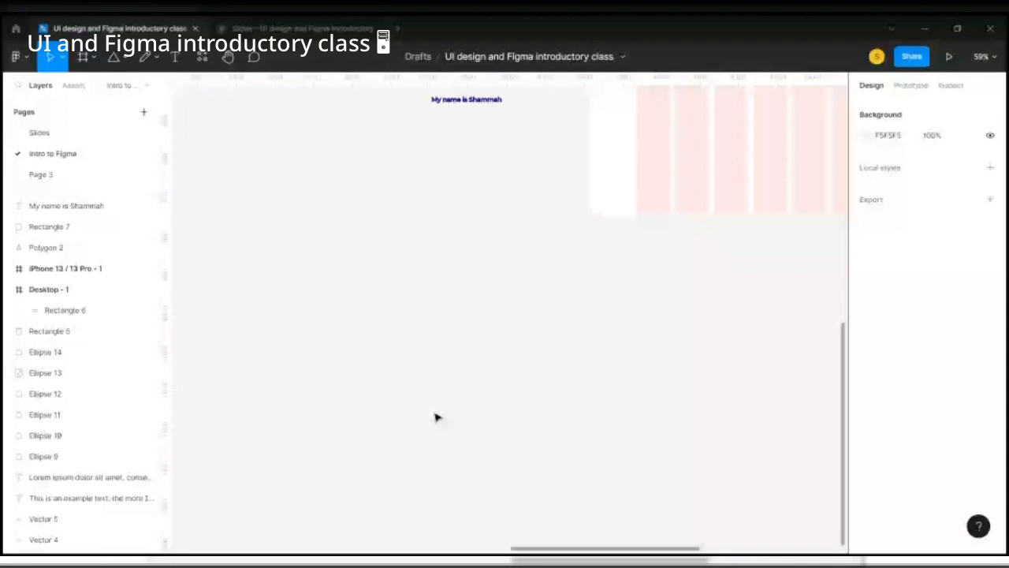
{"action": "key", "text": "r"}
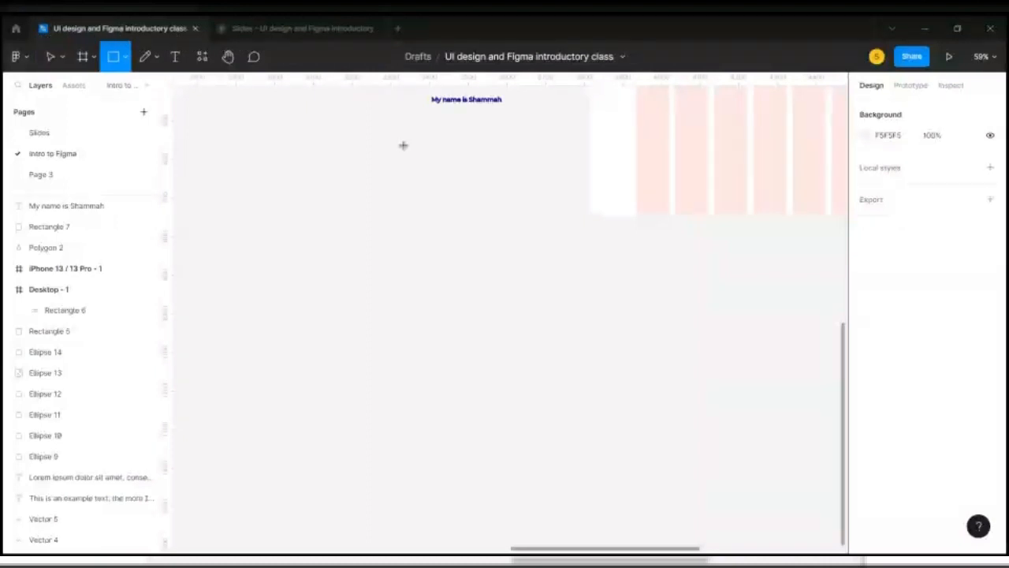
{"action": "scroll", "coordinate": [402, 144], "scroll_direction": "up", "scroll_amount": 3}
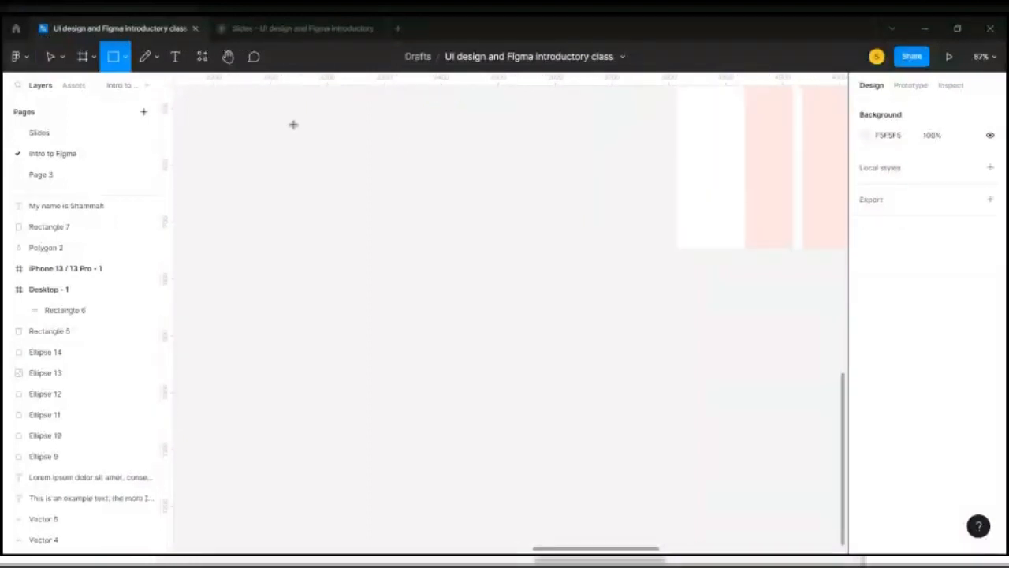
{"action": "mouse_move", "coordinate": [289, 123]}
{"action": "left_mouse_down"}
{"action": "mouse_move", "coordinate": [559, 471]}
{"action": "mouse_move", "coordinate": [535, 441]}
{"action": "left_mouse_up"}
{"action": "scroll", "coordinate": [536, 441], "scroll_direction": "down", "scroll_amount": 5}
{"action": "left_click_drag", "start_coordinate": [487, 397], "coordinate": [431, 453]}
{"action": "scroll", "coordinate": [430, 452], "scroll_direction": "up", "scroll_amount": 3}
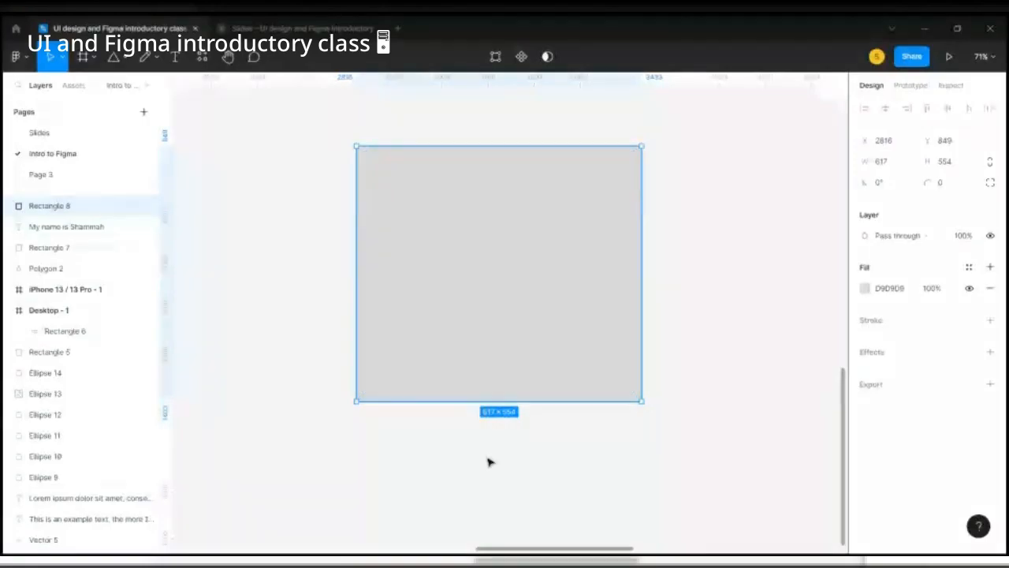
Add the text "Samsung S23 Ultra" on the canvas below the large grey rectangle
{"action": "left_click", "coordinate": [489, 460]}
{"action": "left_click", "coordinate": [518, 318]}
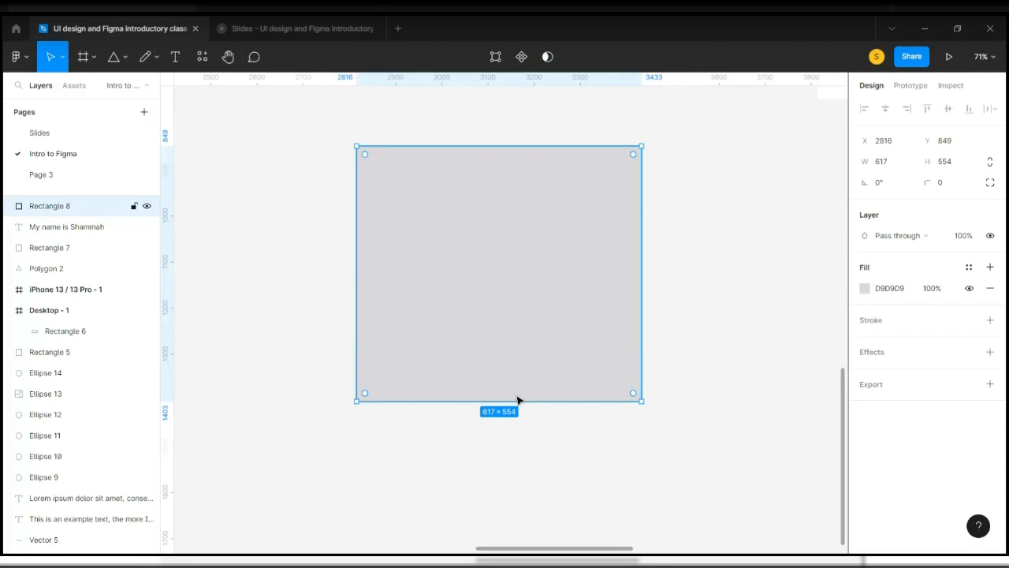
{"action": "scroll", "coordinate": [517, 399], "scroll_direction": "down", "scroll_amount": 3}
{"action": "scroll", "coordinate": [517, 401], "scroll_direction": "up", "scroll_amount": 3, "text": "ctrl"}
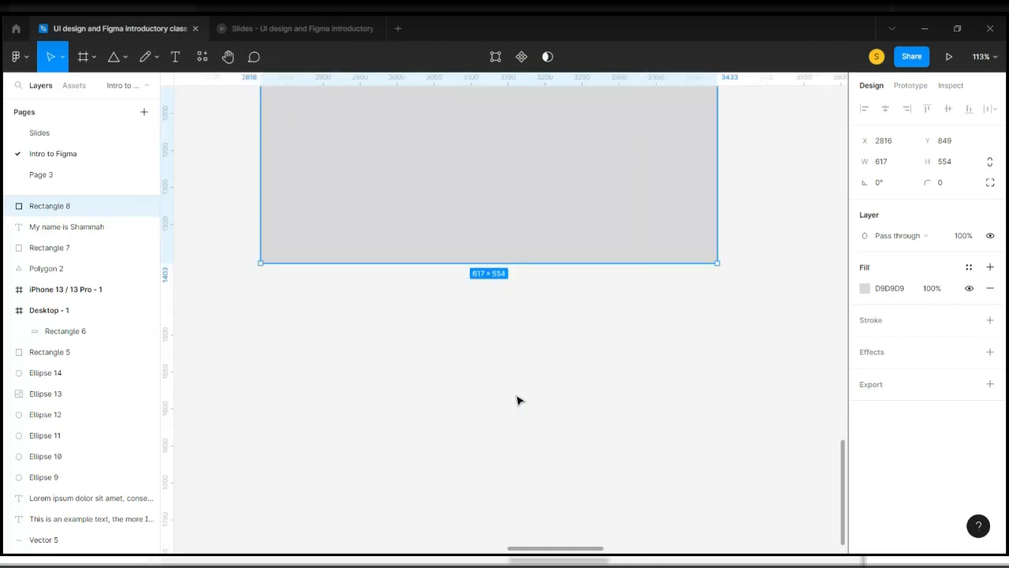
{"action": "key", "text": "t"}
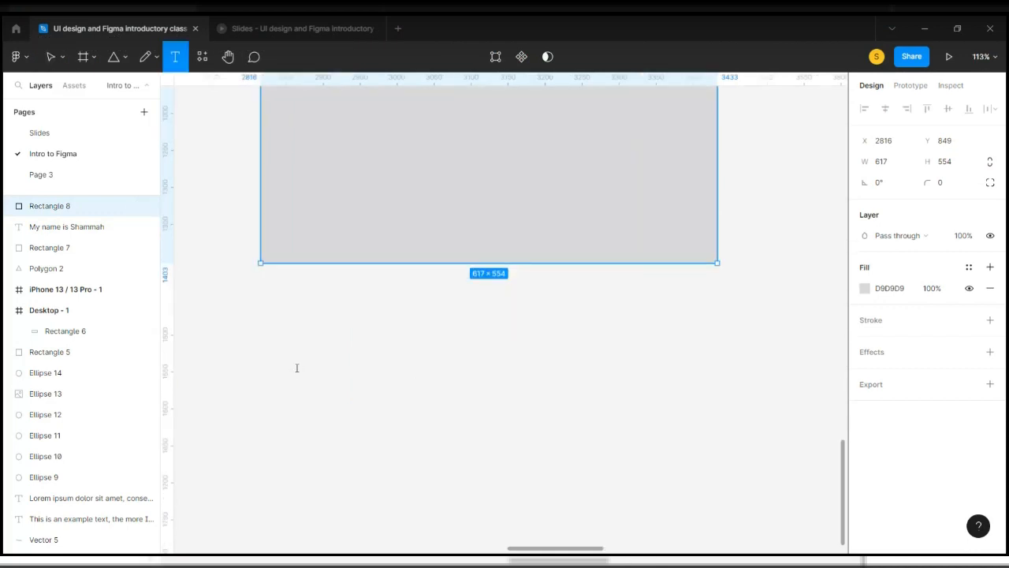
{"action": "left_click", "coordinate": [296, 367]}
{"action": "type", "text": "Samsung"}
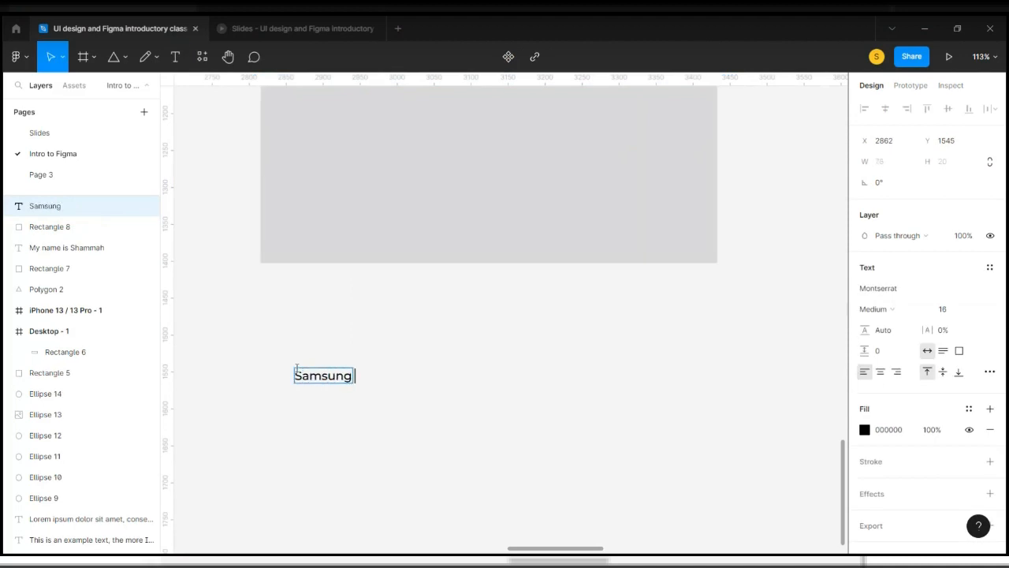
{"action": "type", "text": " S23 Ultra"}
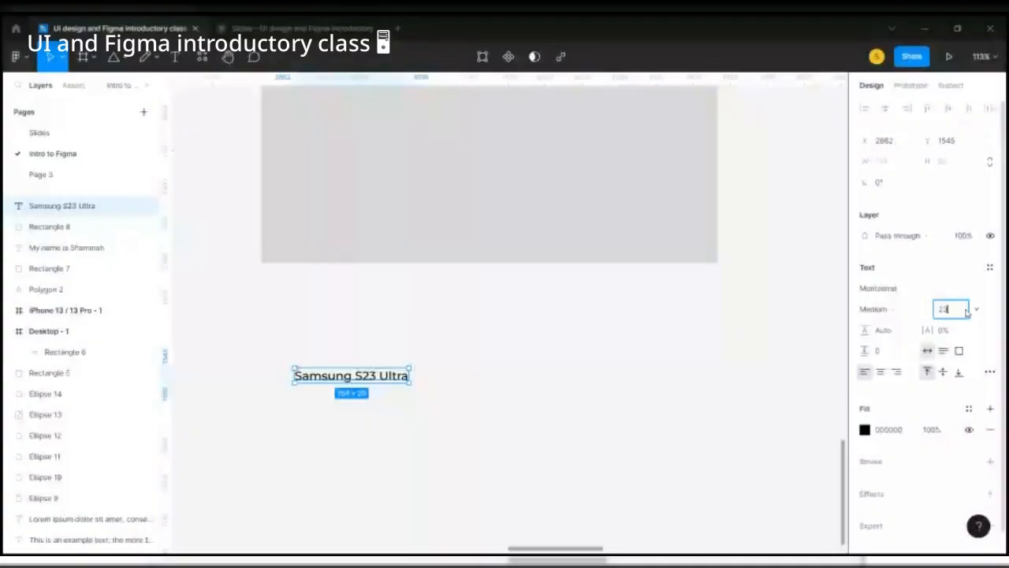
Set the "Samsung S23 Ultra" text to size 23 and move it just below the rectangle, aligned with its left edge
{"action": "key", "text": "Return"}
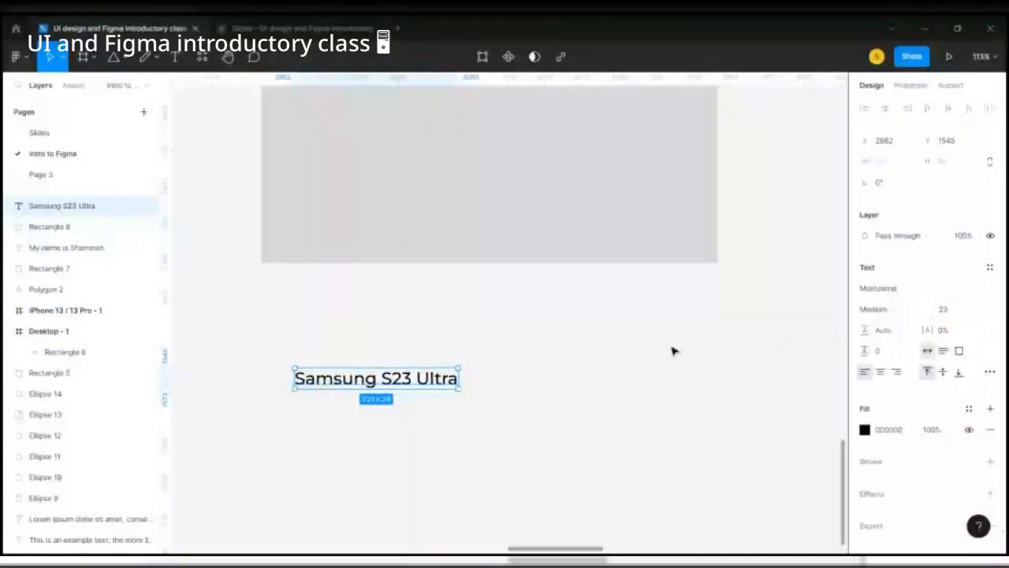
{"action": "left_click_drag", "start_coordinate": [323, 380], "coordinate": [286, 311]}
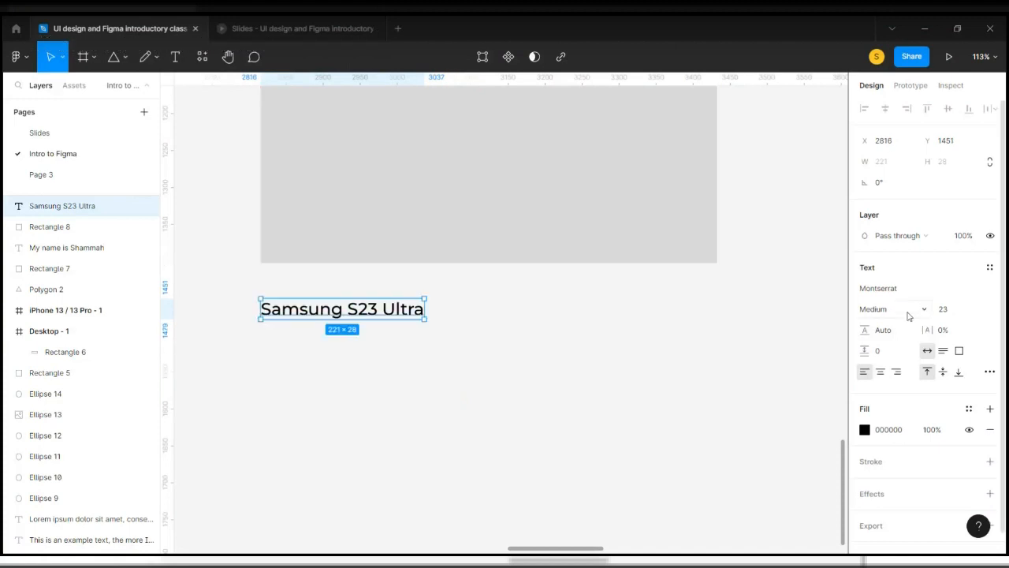
{"action": "left_click", "coordinate": [305, 365]}
Add a second text "16GB RAM, 128GB ROM" below the "Samsung S23 Ultra" title
{"action": "scroll", "coordinate": [304, 364], "scroll_direction": "up", "scroll_amount": 5}
{"action": "key", "text": "t"}
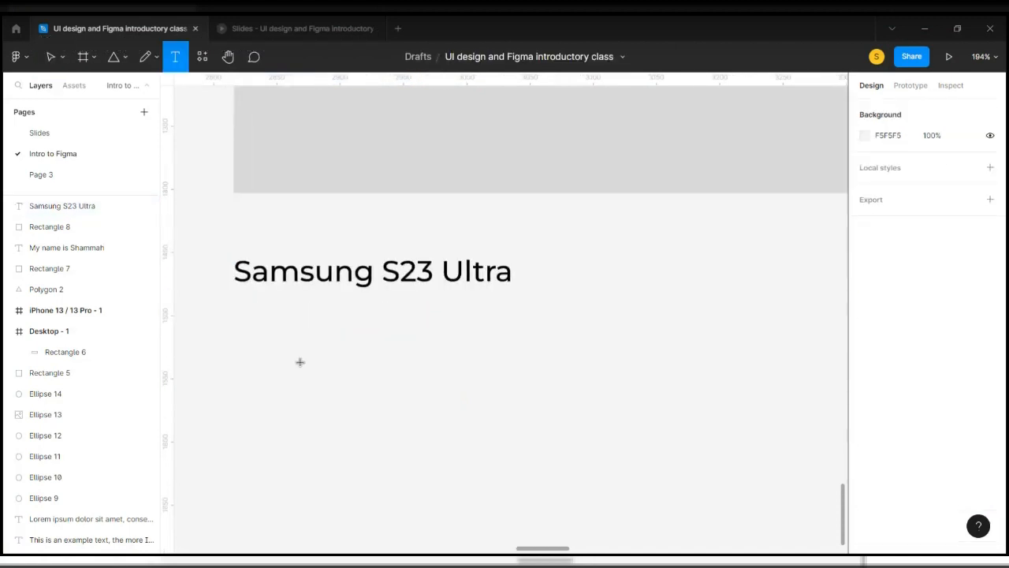
{"action": "left_click", "coordinate": [230, 324]}
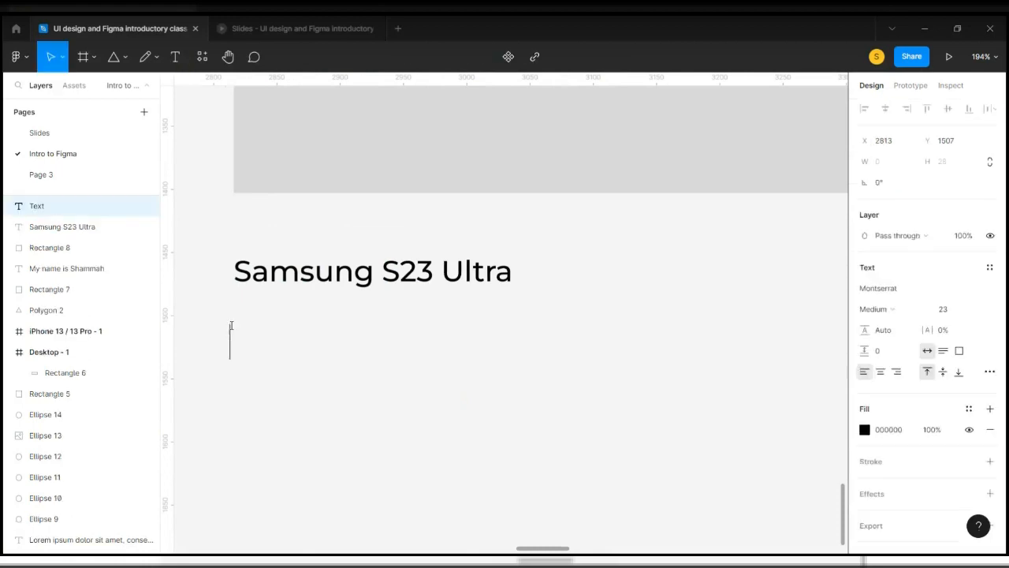
{"action": "type", "text": "16"}
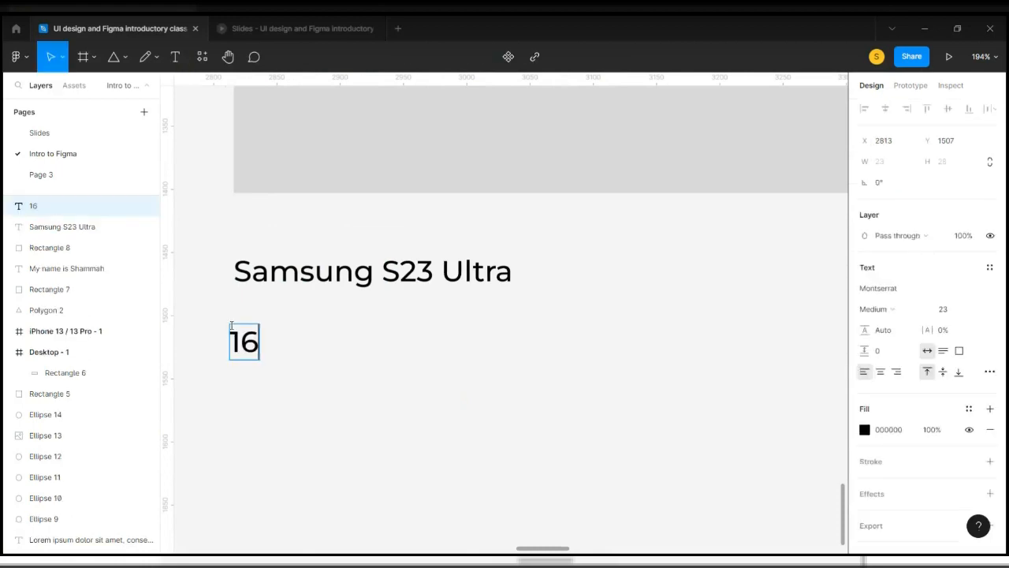
{"action": "type", "text": "GB "}
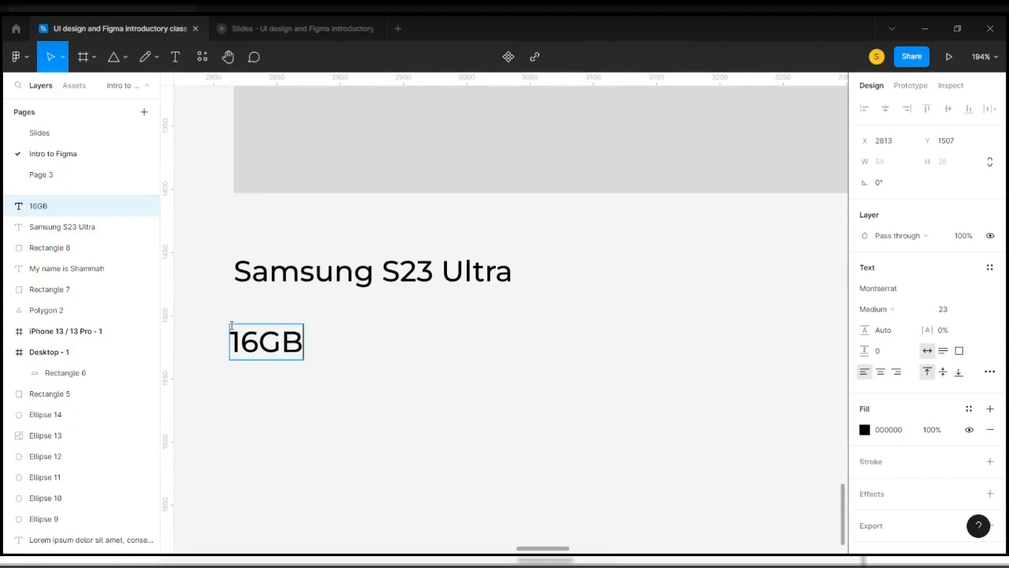
{"action": "type", "text": "R"}
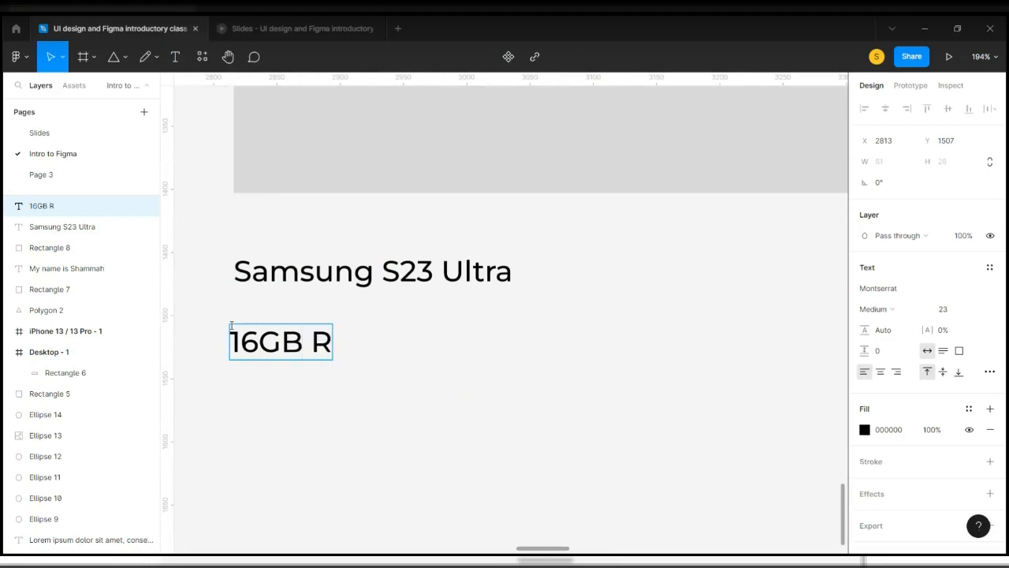
{"action": "type", "text": "AM,"}
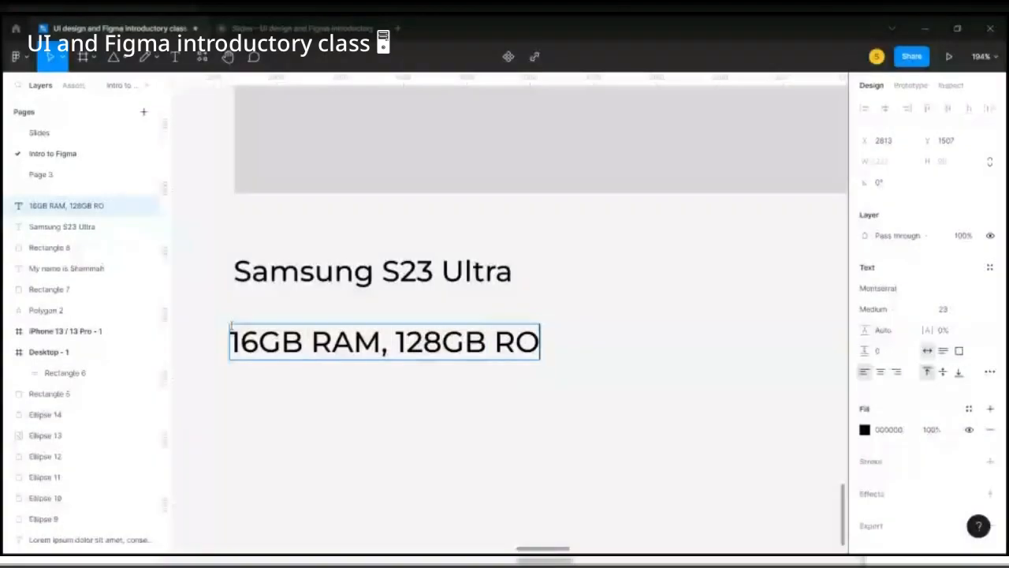
{"action": "type", "text": "M, 128GB ROM"}
{"action": "key", "text": "Escape"}
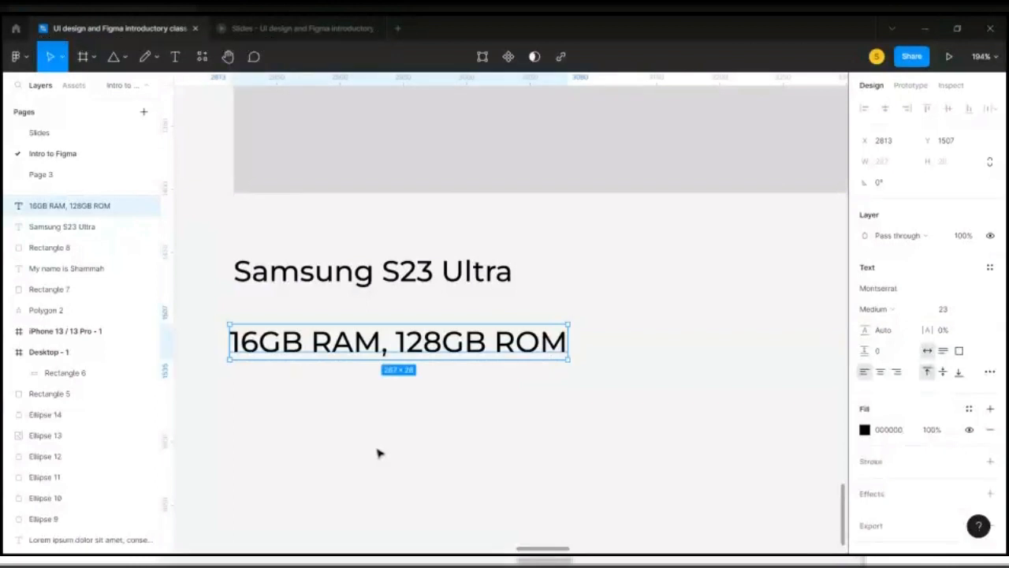
Set the font size of the "16GB RAM, 128GB ROM" text to 16
{"action": "left_click", "coordinate": [419, 288]}
{"action": "left_click", "coordinate": [449, 355]}
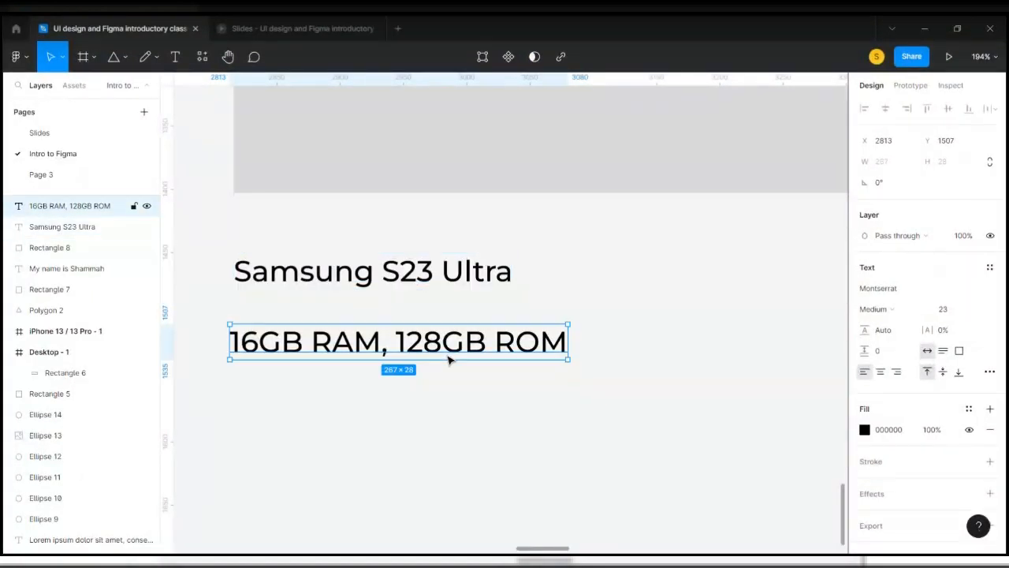
{"action": "left_click", "coordinate": [959, 309]}
{"action": "type", "text": "16"}
{"action": "key", "text": "Return"}
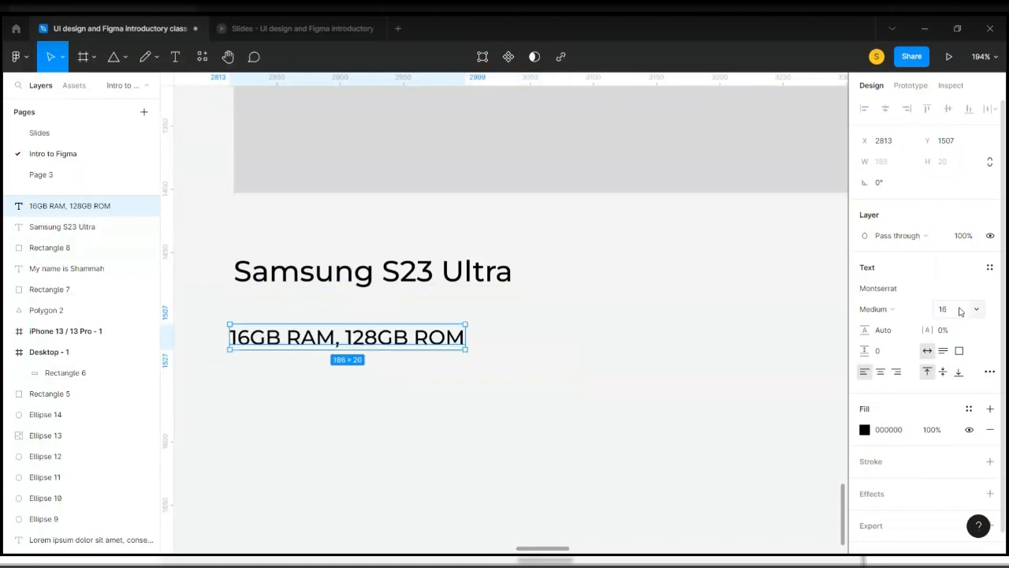
Change the RAM and ROM line's weight to Regular and move it directly under the title, aligned to its left edge
{"action": "left_click", "coordinate": [908, 311]}
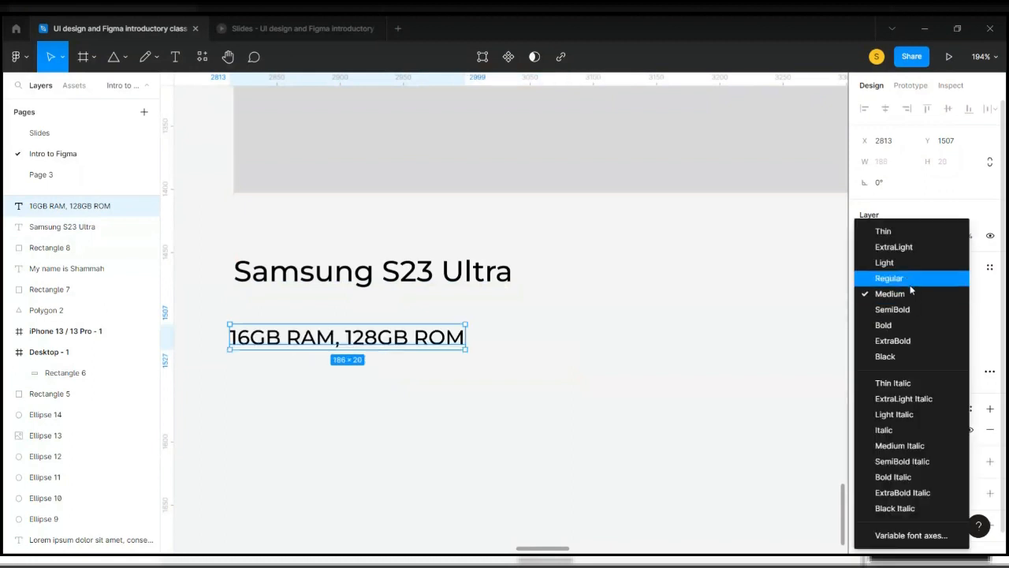
{"action": "left_click", "coordinate": [910, 280]}
{"action": "left_click_drag", "start_coordinate": [319, 338], "coordinate": [321, 313]}
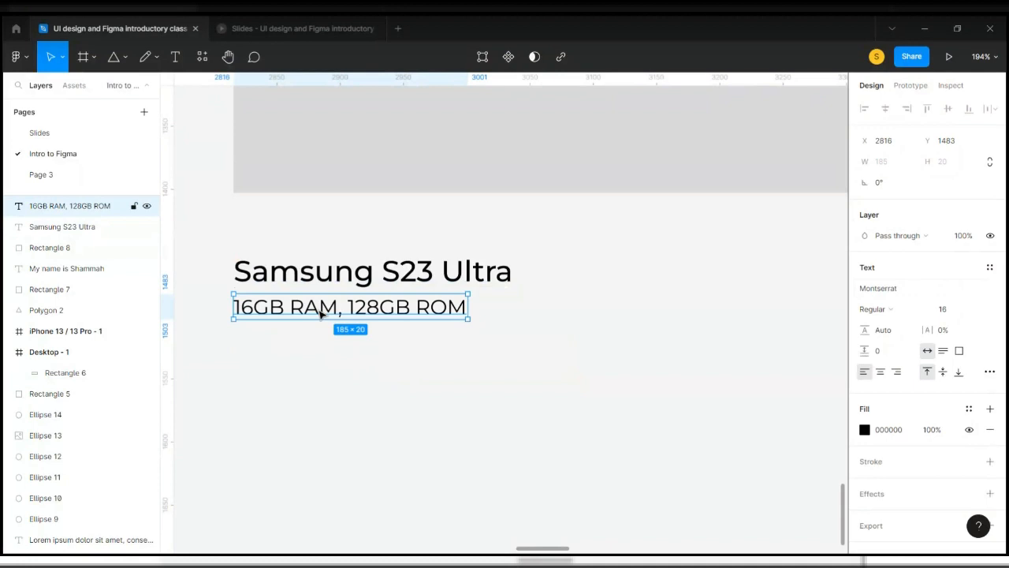
Add the price text "$999" and place it under the RAM and ROM line, aligned to its left edge
{"action": "key", "text": "Return"}
{"action": "left_click", "coordinate": [267, 350]}
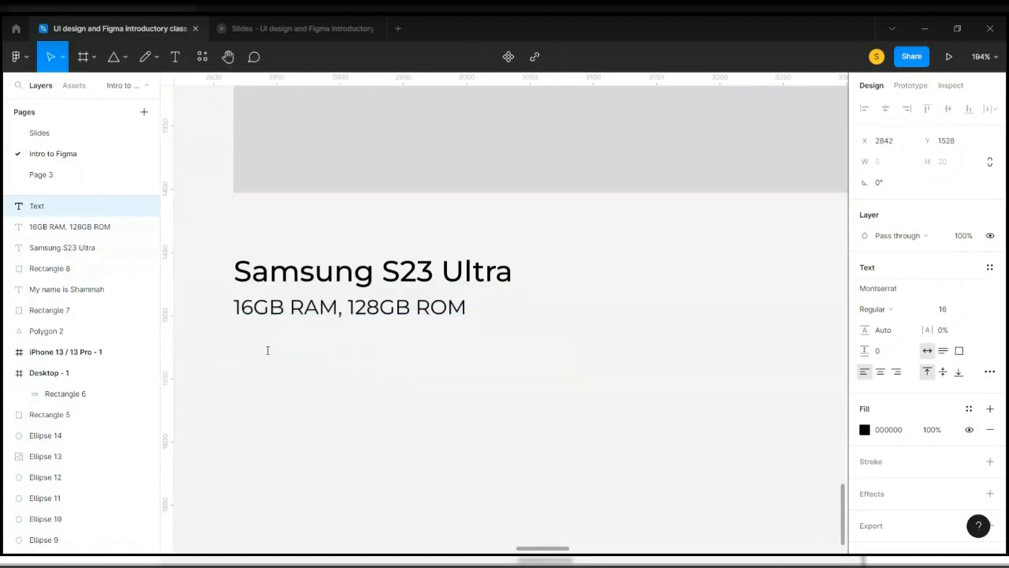
{"action": "type", "text": "$999"}
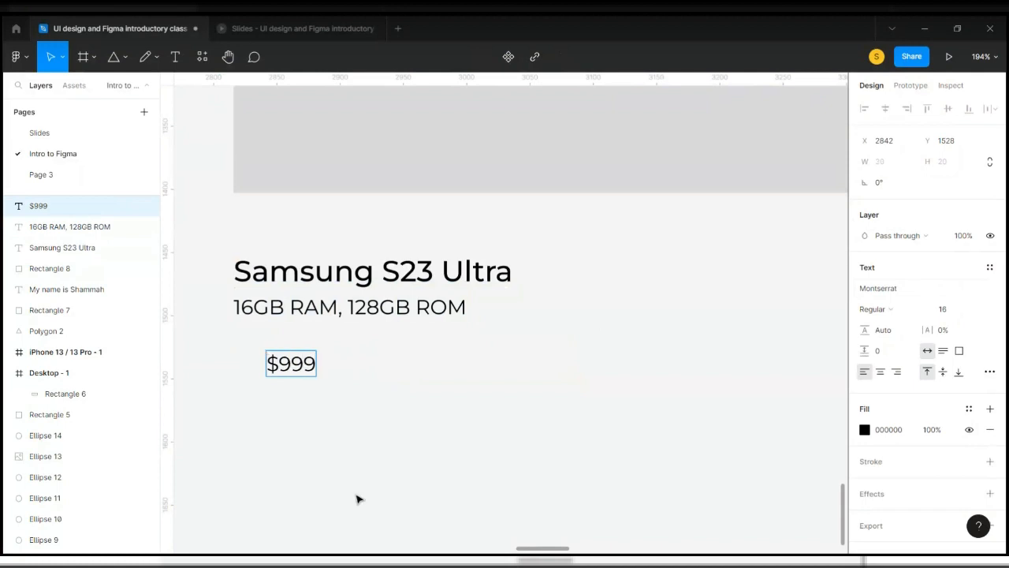
{"action": "key", "text": "Escape"}
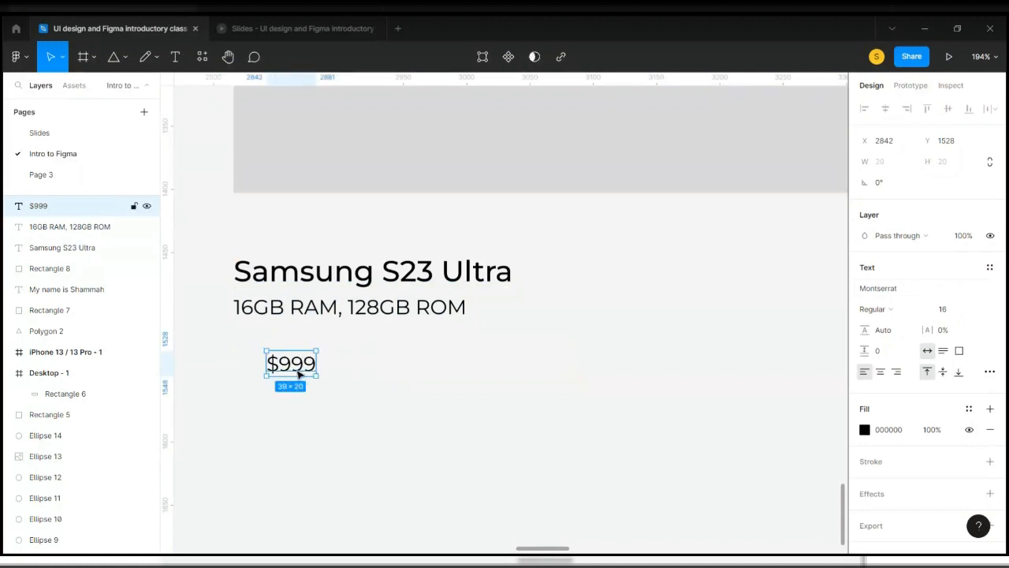
{"action": "left_click_drag", "start_coordinate": [299, 374], "coordinate": [266, 355]}
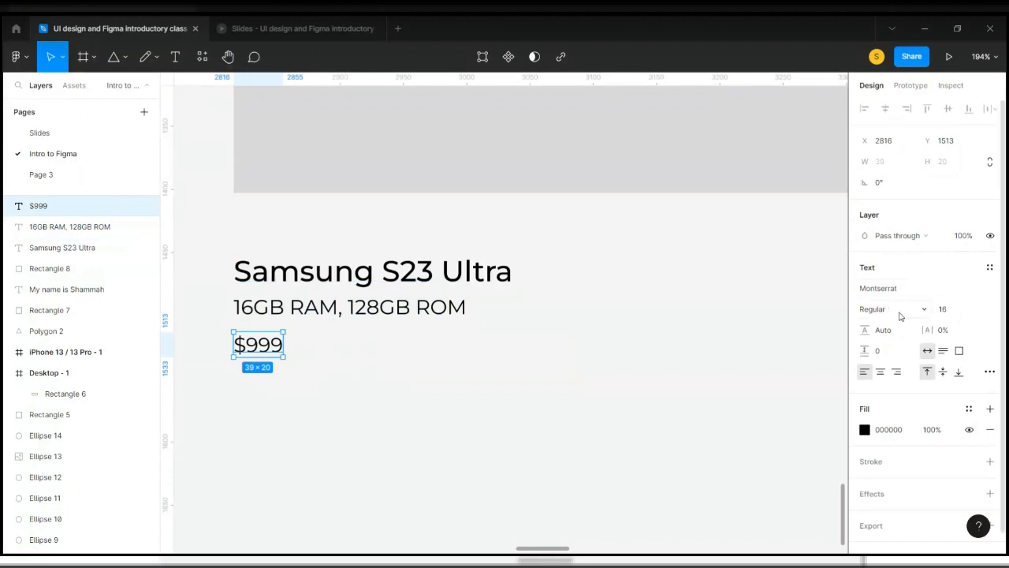
Set the "$999" price's font weight to Medium and the "Samsung S23 Ultra" title's to SemiBold
{"action": "left_click", "coordinate": [889, 309]}
{"action": "left_click", "coordinate": [900, 295]}
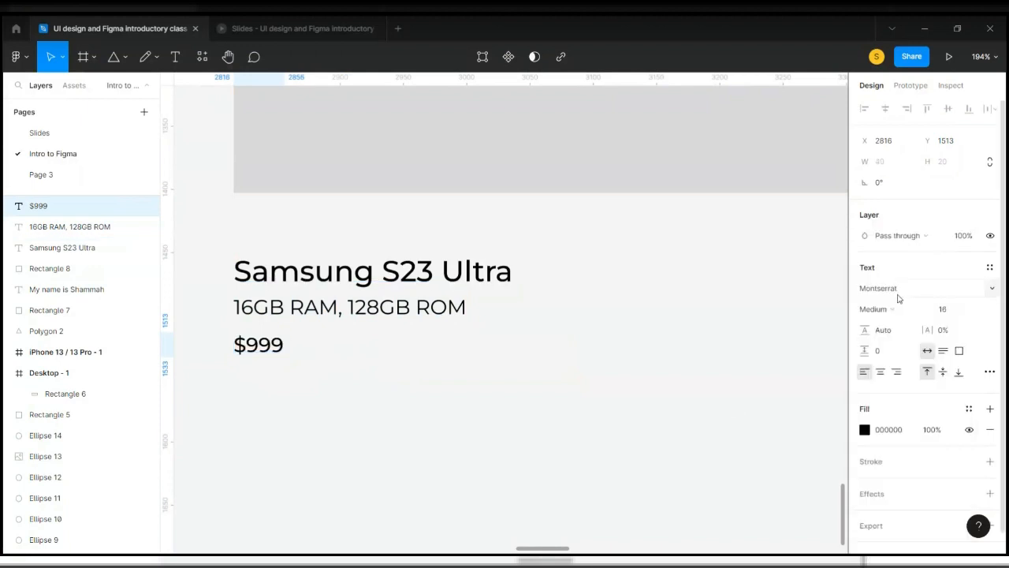
{"action": "left_click", "coordinate": [506, 276]}
{"action": "left_click", "coordinate": [915, 312]}
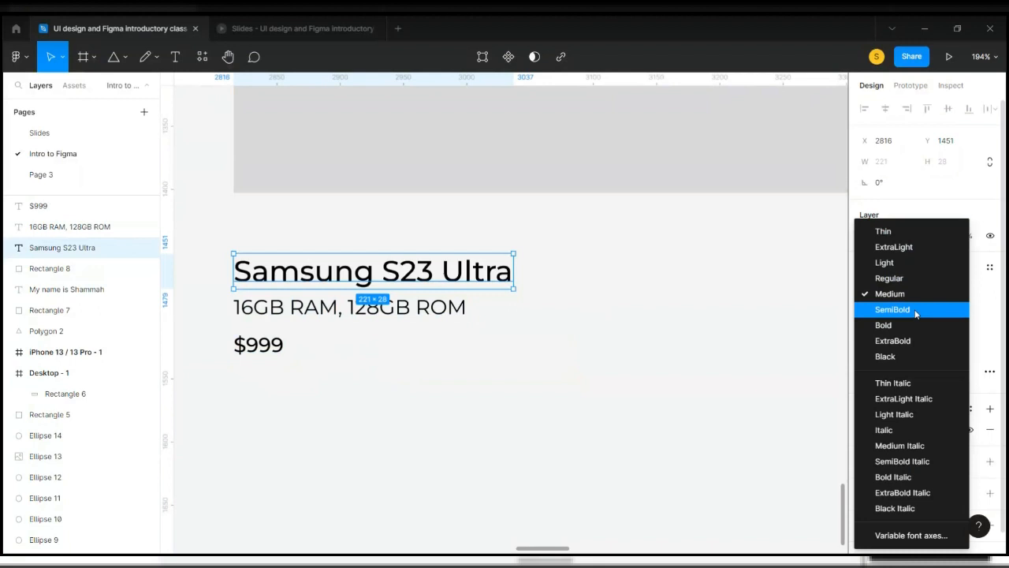
{"action": "left_click", "coordinate": [914, 310]}
{"action": "left_click", "coordinate": [342, 370]}
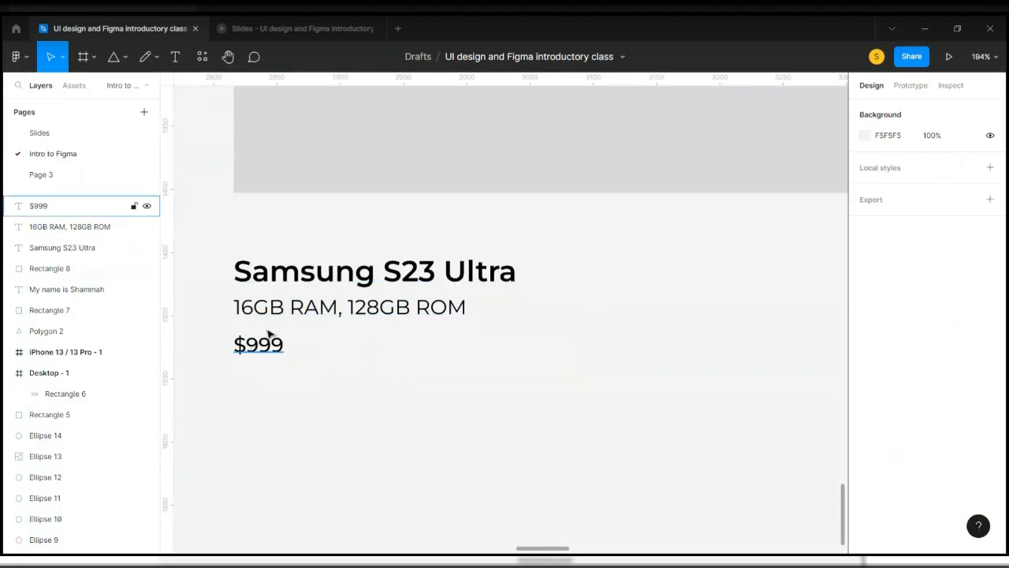
Move the RAM and ROM line down so it has equal gaps of 7 to the title and the price
{"action": "left_click", "coordinate": [298, 316]}
{"action": "scroll", "coordinate": [290, 313], "scroll_direction": "up", "scroll_amount": 3, "text": "ctrl"}
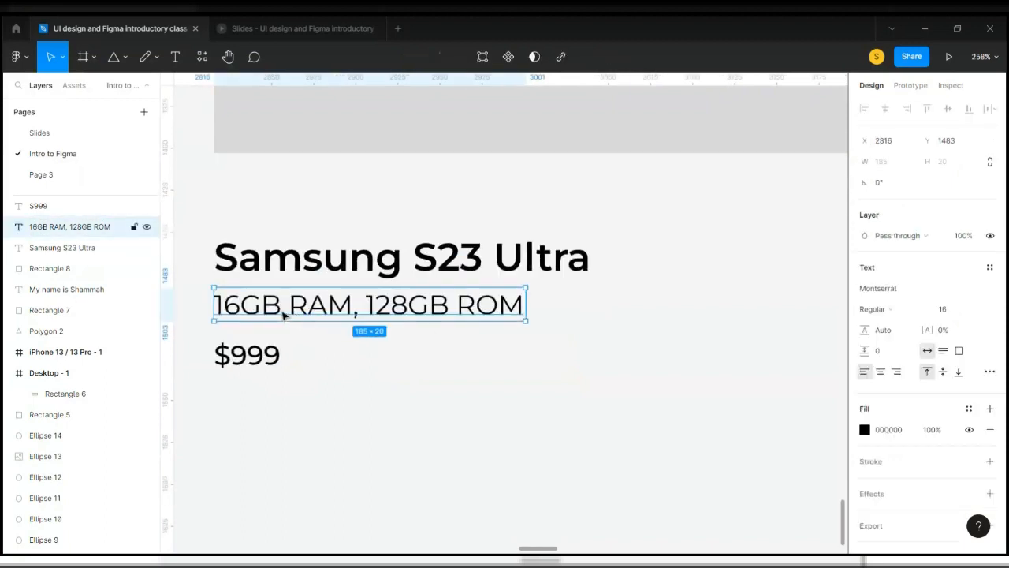
{"action": "left_click_drag", "start_coordinate": [284, 315], "coordinate": [284, 319]}
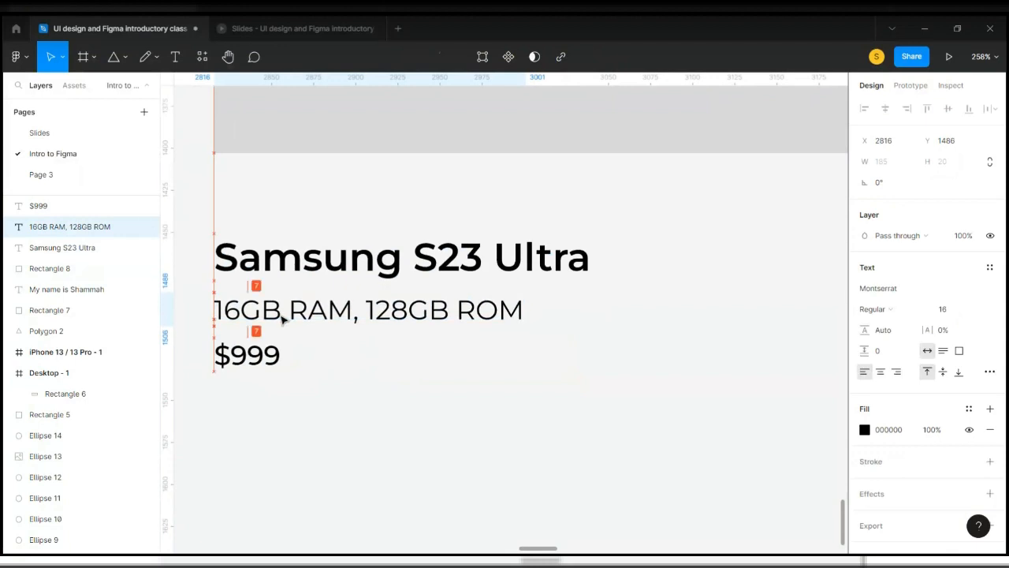
{"action": "left_click", "coordinate": [338, 408]}
Copy the title, RAM and ROM line and price together and paste them beside the original, level with it at X 3147
{"action": "scroll", "coordinate": [336, 370], "scroll_direction": "down", "scroll_amount": 3, "text": "ctrl"}
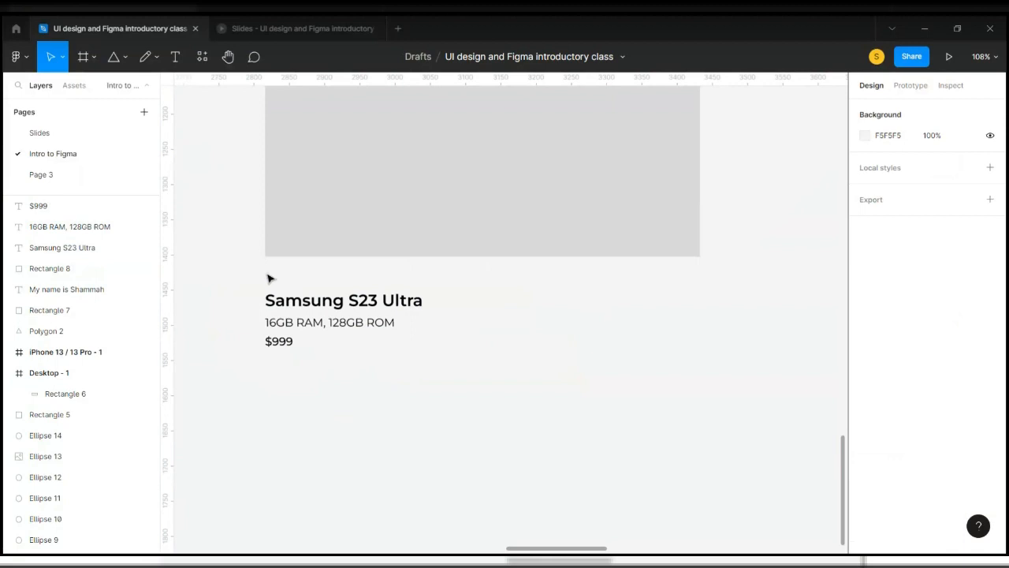
{"action": "left_click_drag", "start_coordinate": [265, 286], "coordinate": [418, 382]}
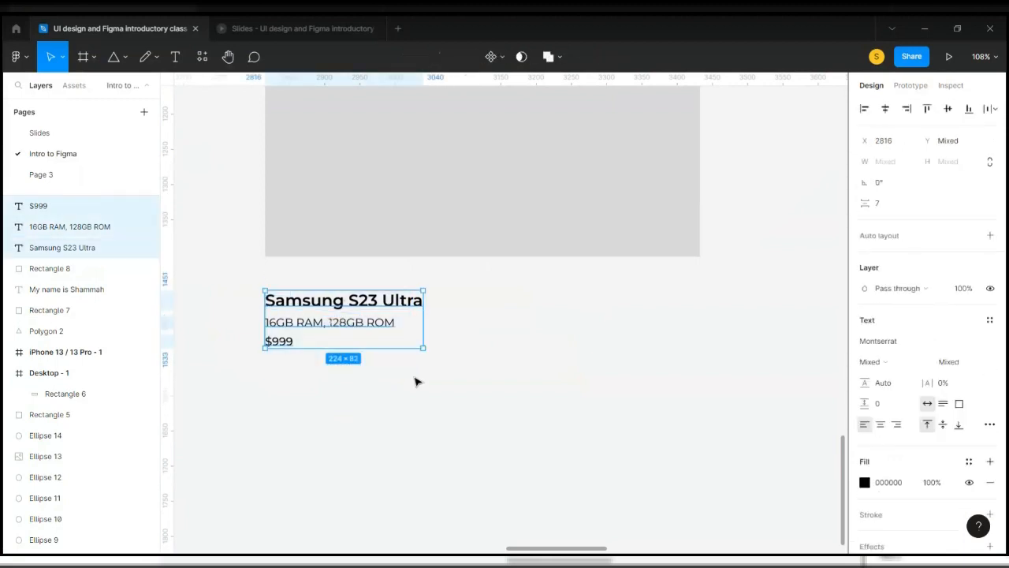
{"action": "right_click", "coordinate": [524, 314]}
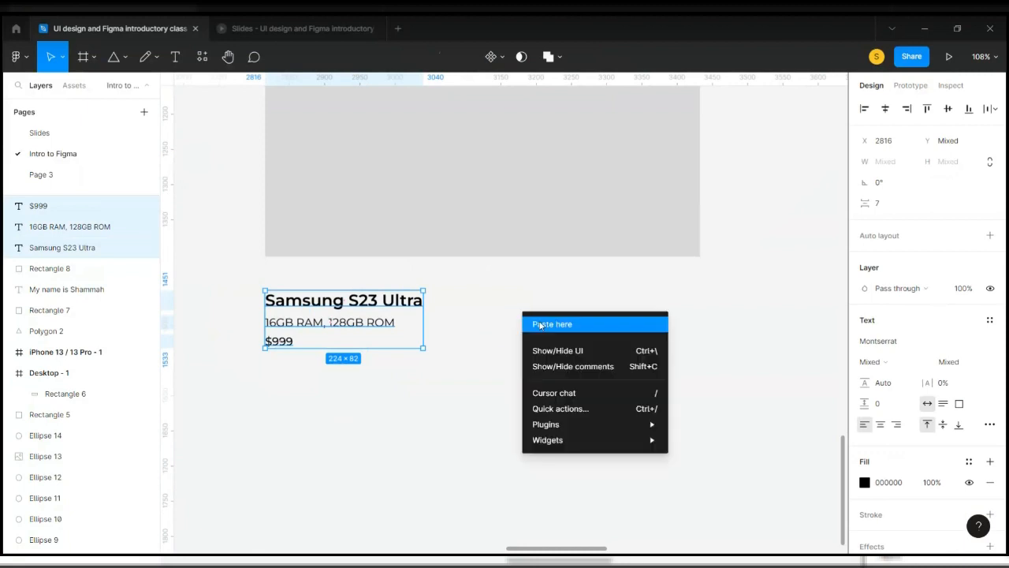
{"action": "left_click", "coordinate": [541, 324]}
{"action": "left_click_drag", "start_coordinate": [586, 345], "coordinate": [558, 324]}
{"action": "scroll", "coordinate": [557, 323], "scroll_direction": "right", "scroll_amount": 3}
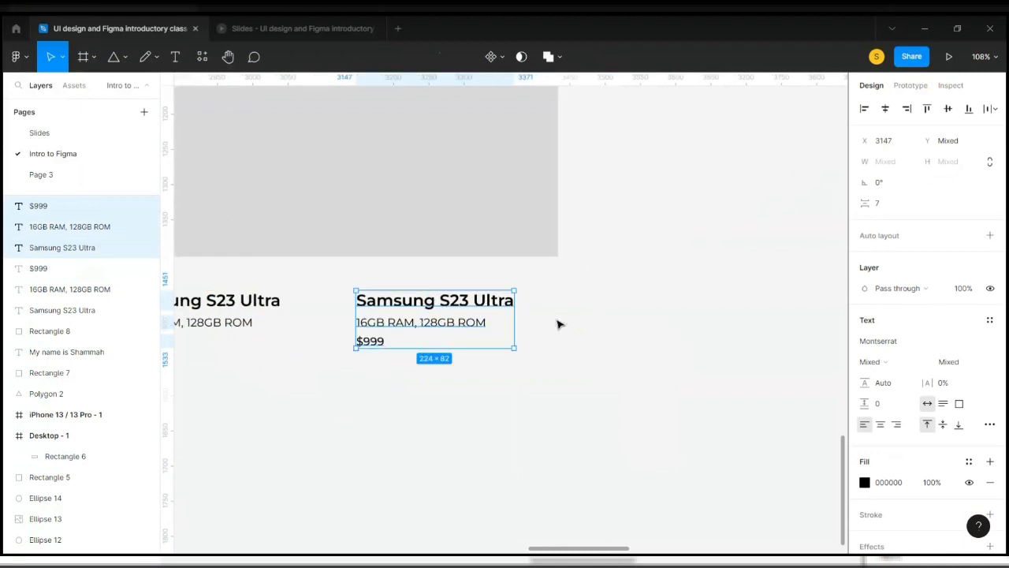
Duplicate the pasted text block, move the duplicate beside it to X 3427, and repeat the duplication for three more evenly spaced copies
{"action": "key", "text": "ctrl+d"}
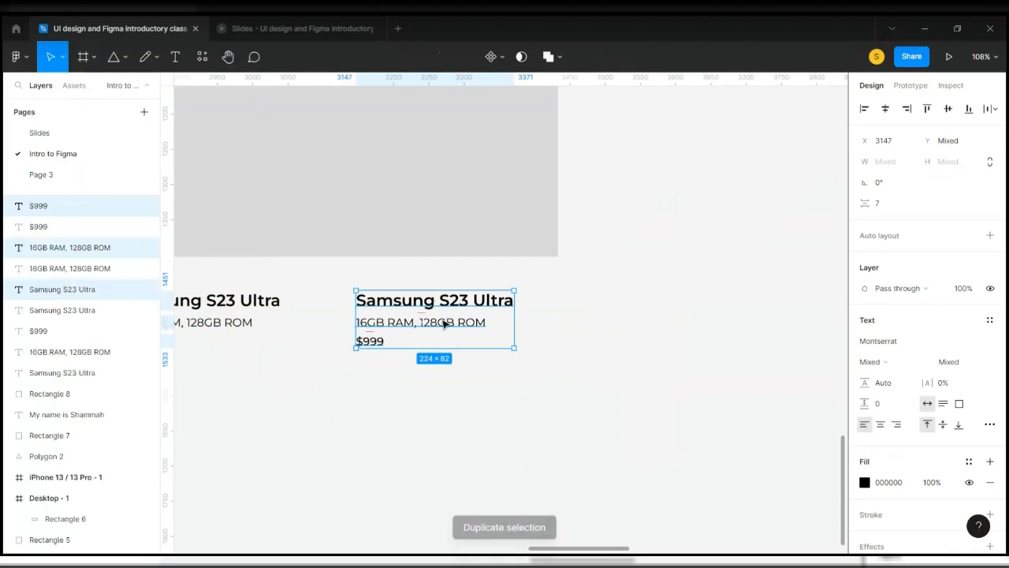
{"action": "left_click_drag", "start_coordinate": [443, 323], "coordinate": [640, 324]}
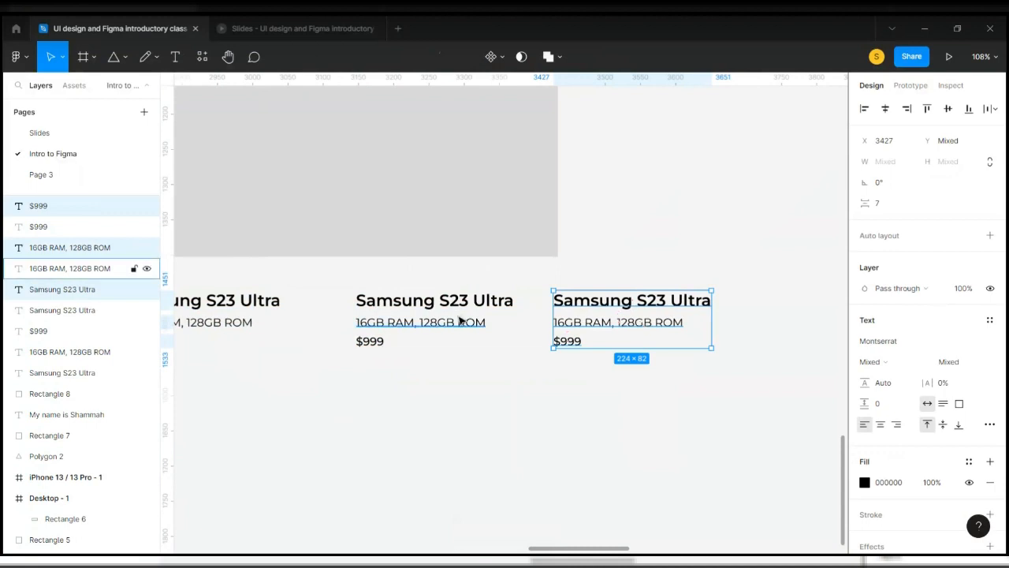
{"action": "key", "text": "ctrl+d"}
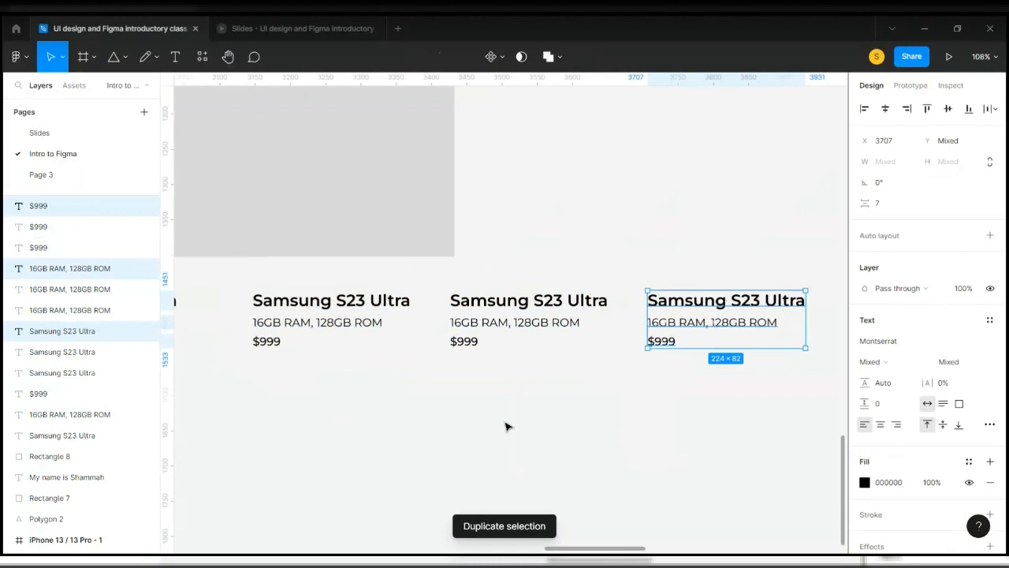
{"action": "key", "text": "ctrl+d"}
{"action": "scroll", "coordinate": [505, 426], "scroll_direction": "down", "scroll_amount": 5}
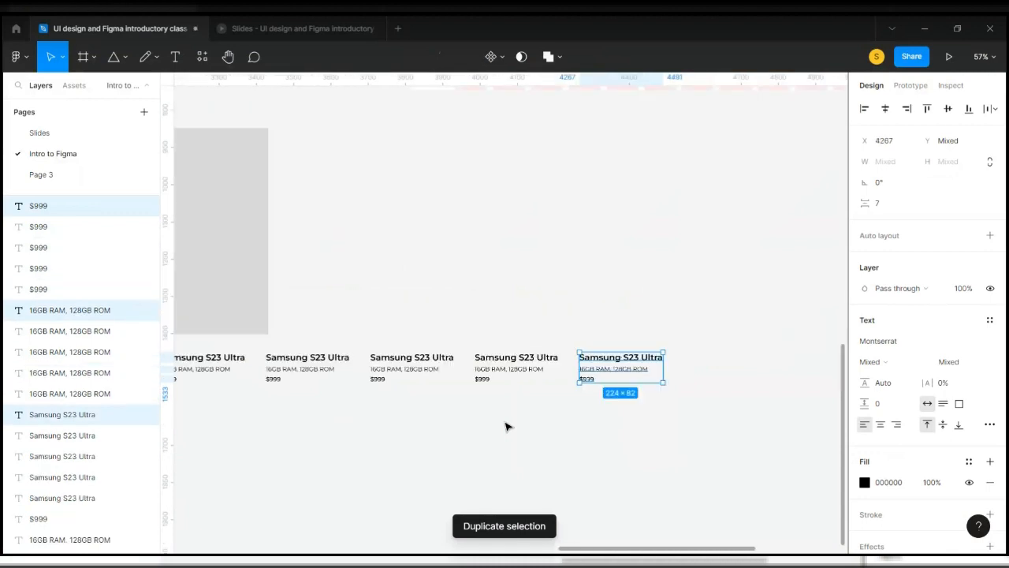
Delete the four evenly spaced copies of the text block, including the leftover "$999" price, keeping the block at X 3147
{"action": "left_click", "coordinate": [351, 441]}
{"action": "left_click_drag", "start_coordinate": [294, 335], "coordinate": [680, 411]}
{"action": "key", "text": "Delete"}
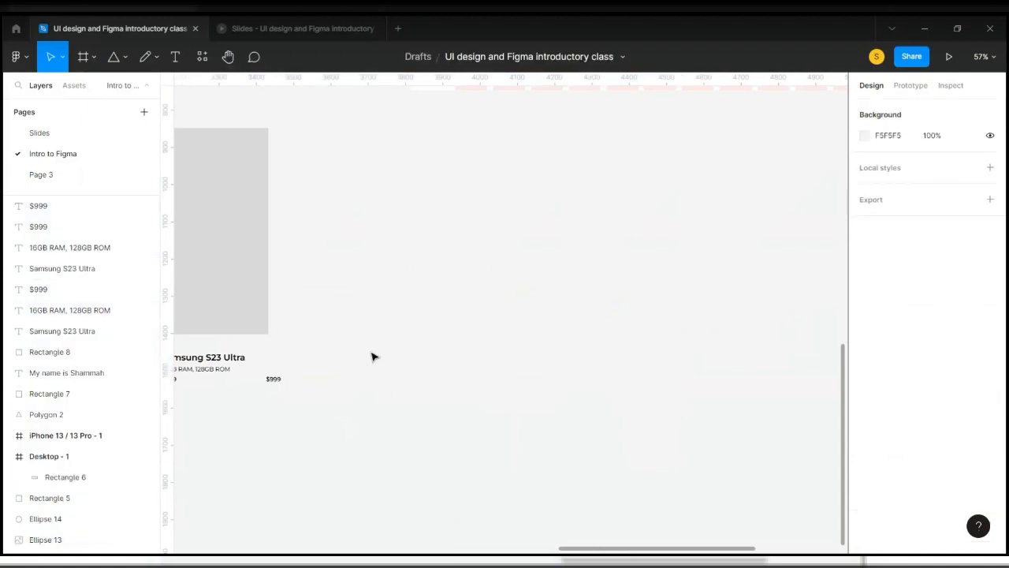
{"action": "scroll", "coordinate": [373, 356], "scroll_direction": "up", "scroll_amount": 4}
{"action": "left_click", "coordinate": [447, 400]}
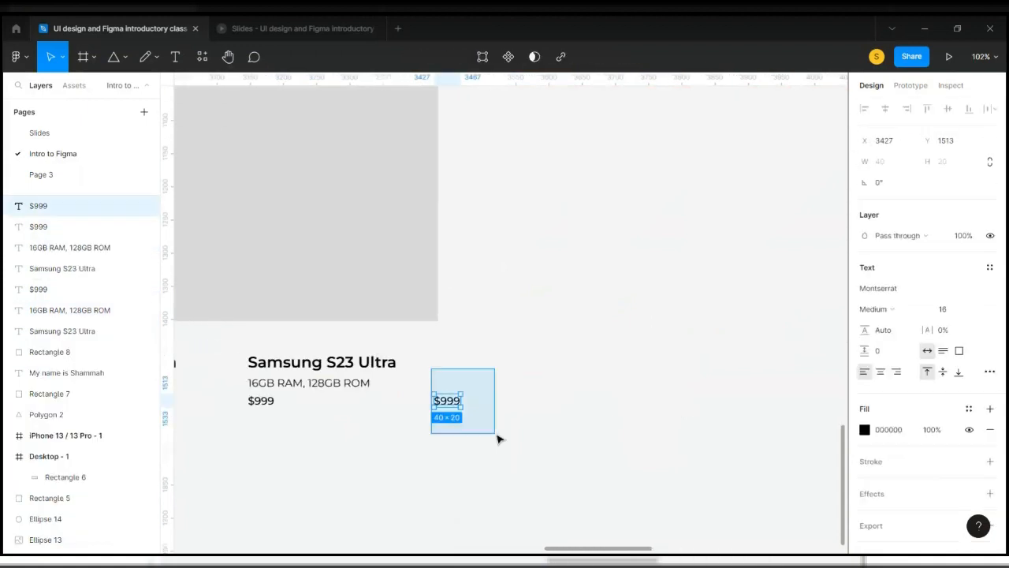
{"action": "key", "text": "Delete"}
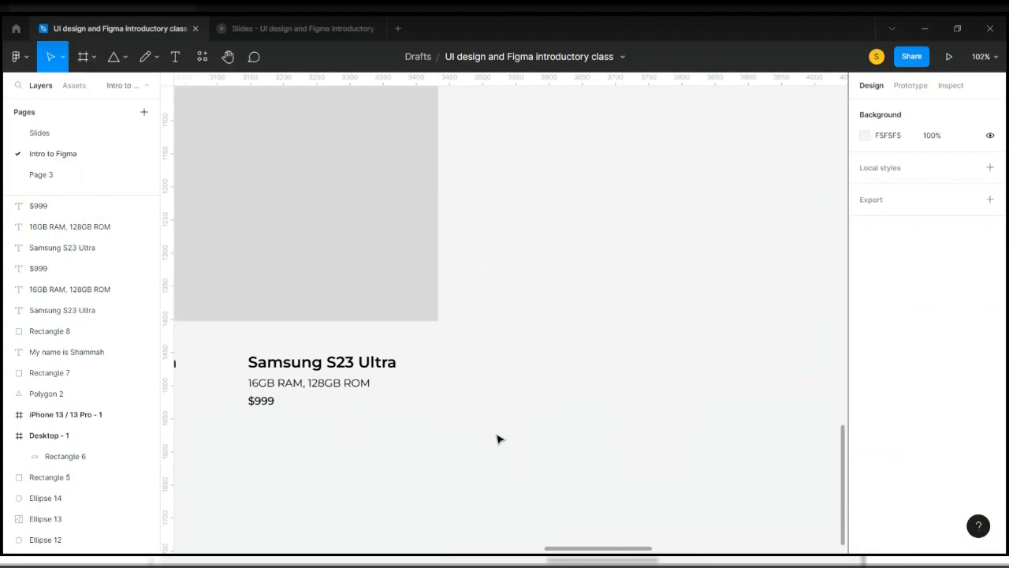
Try duplicating the text block at X 3147 to X 3426 and delete the duplicate
{"action": "left_click_drag", "start_coordinate": [222, 345], "coordinate": [366, 448]}
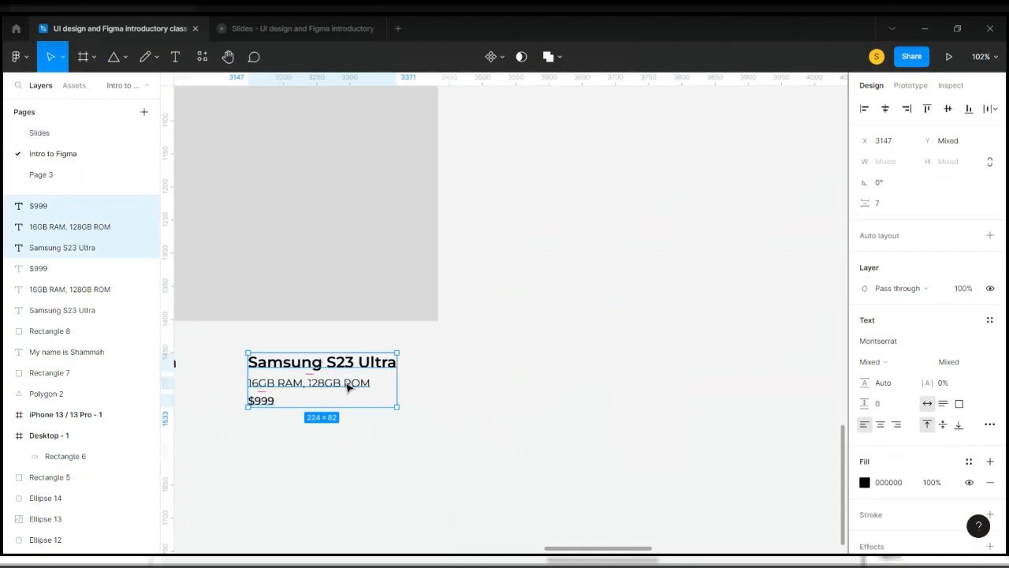
{"action": "left_click_drag", "start_coordinate": [350, 387], "coordinate": [532, 393], "text": "alt"}
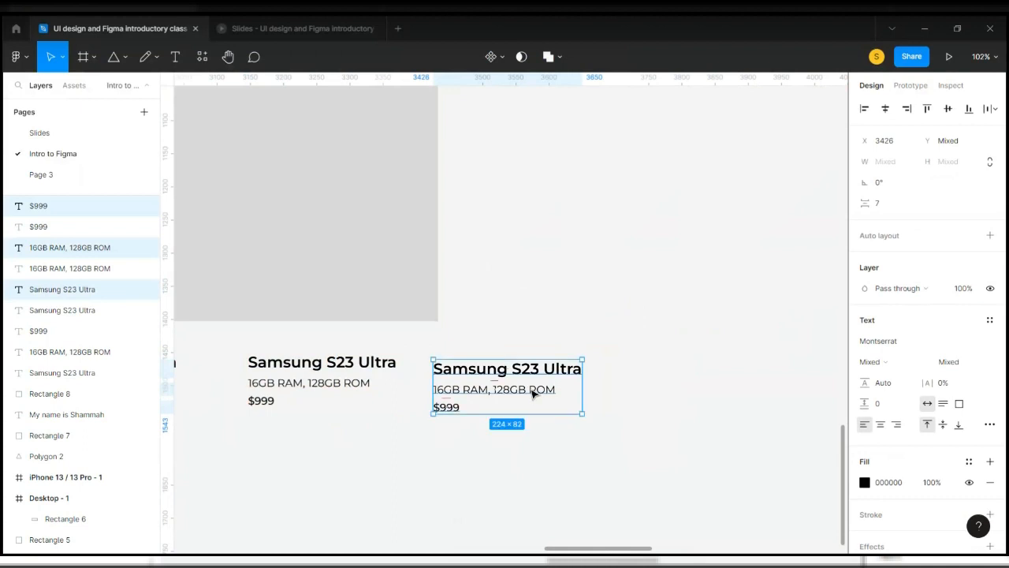
{"action": "key", "text": "Delete"}
Duplicate the text block at X 3147 and place the copy beside it at X 3517
{"action": "scroll", "coordinate": [532, 394], "scroll_direction": "left", "scroll_amount": 4}
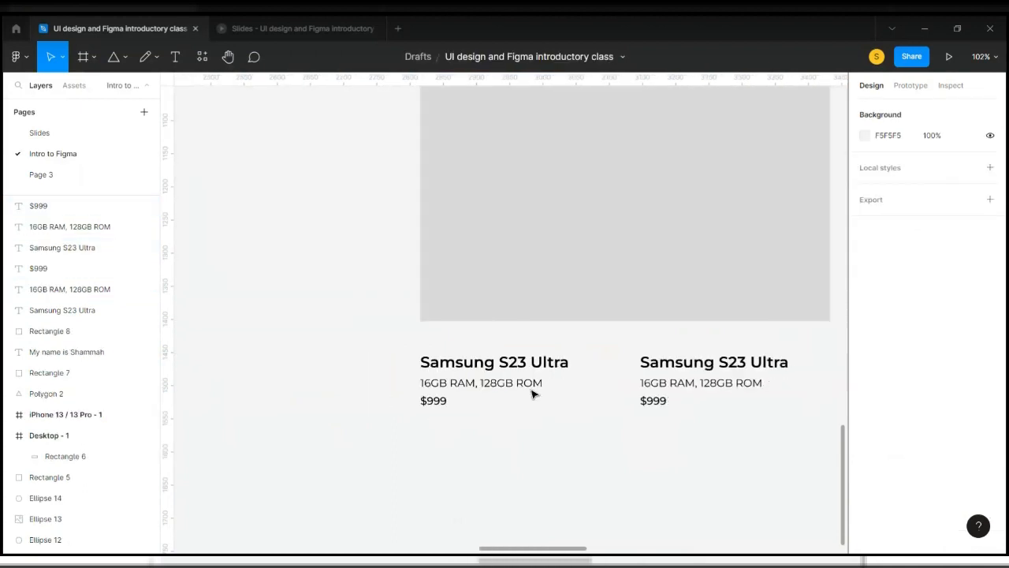
{"action": "left_click_drag", "start_coordinate": [404, 345], "coordinate": [579, 430]}
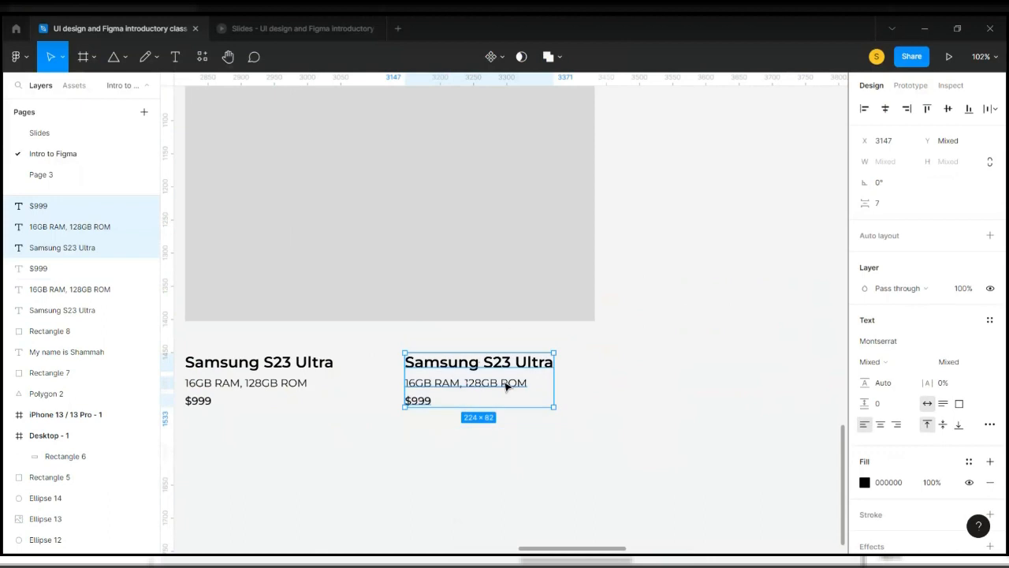
{"action": "left_click_drag", "start_coordinate": [495, 379], "coordinate": [659, 379]}
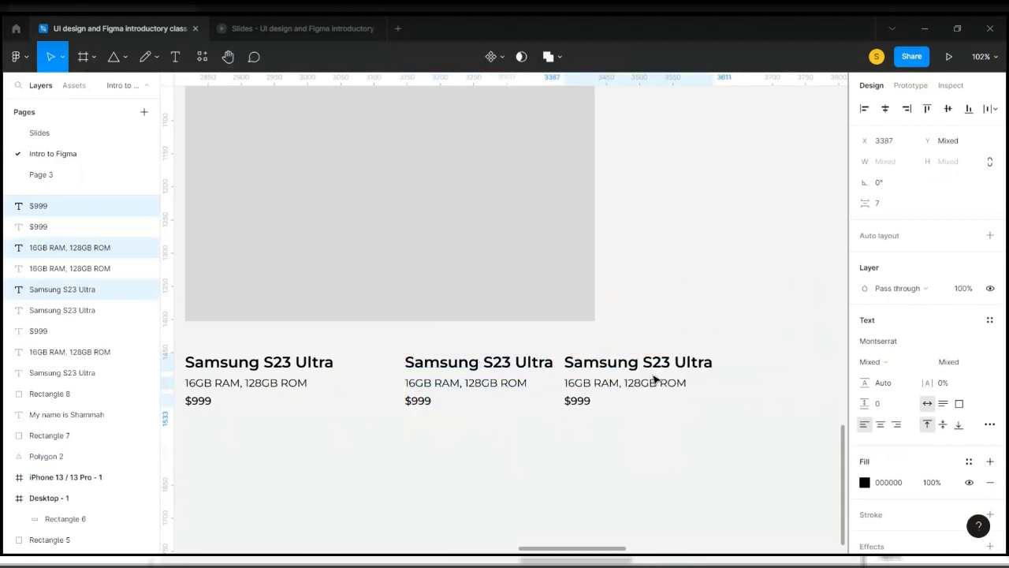
{"action": "left_click_drag", "start_coordinate": [722, 377], "coordinate": [738, 378]}
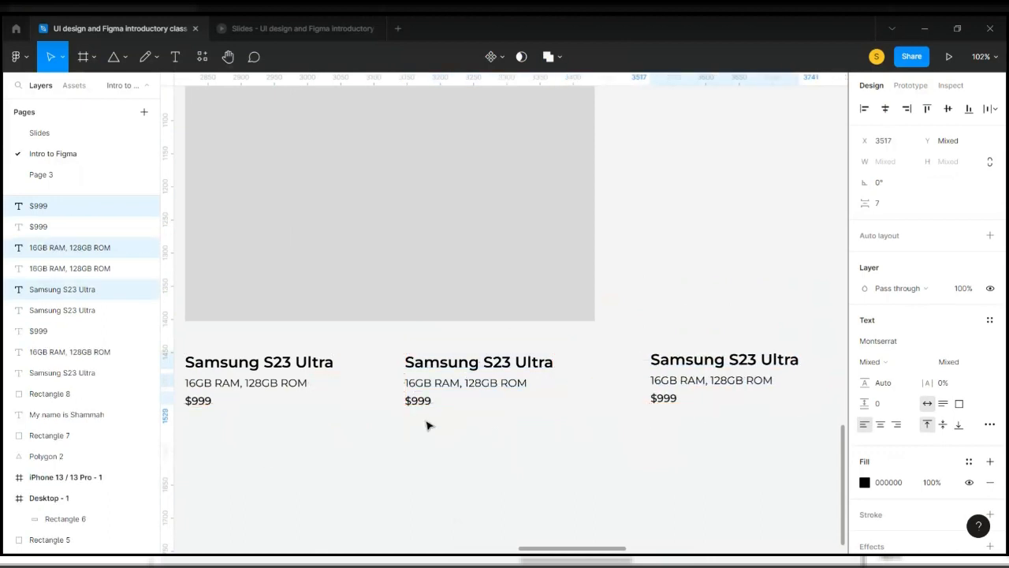
Group the original title, RAM and ROM line and price below the image placeholder, ungroup them, and group them again
{"action": "left_click", "coordinate": [265, 460]}
{"action": "scroll", "coordinate": [264, 460], "scroll_direction": "left", "scroll_amount": 3}
{"action": "scroll", "coordinate": [371, 397], "scroll_direction": "up", "scroll_amount": 5}
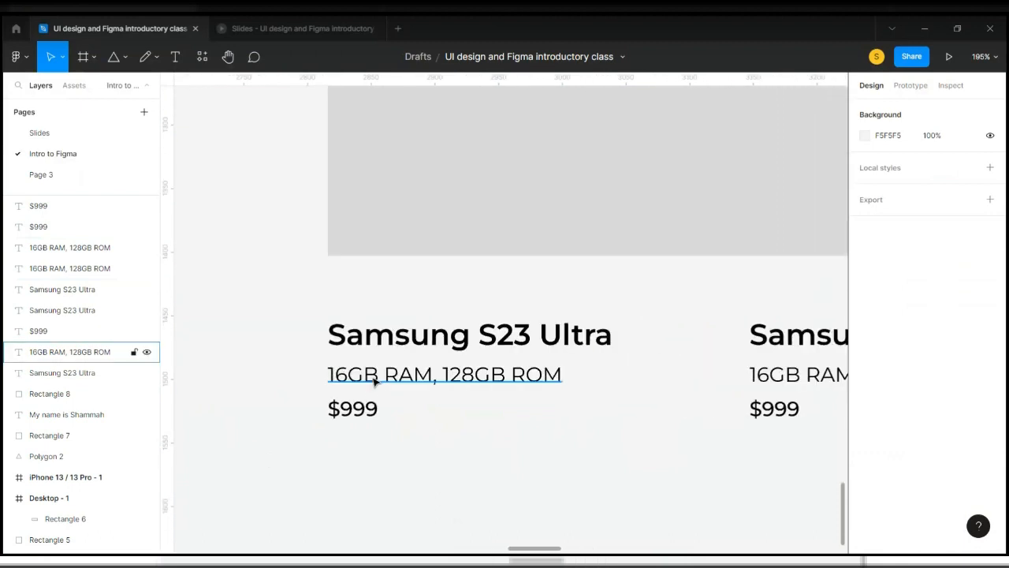
{"action": "left_click_drag", "start_coordinate": [307, 309], "coordinate": [484, 536]}
{"action": "key", "text": "Escape"}
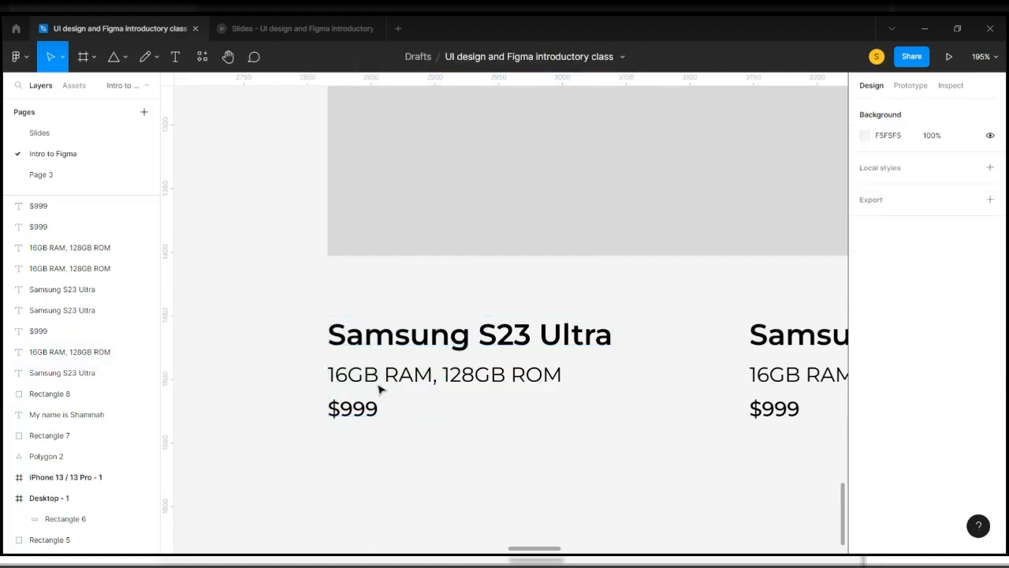
{"action": "left_click", "coordinate": [353, 338]}
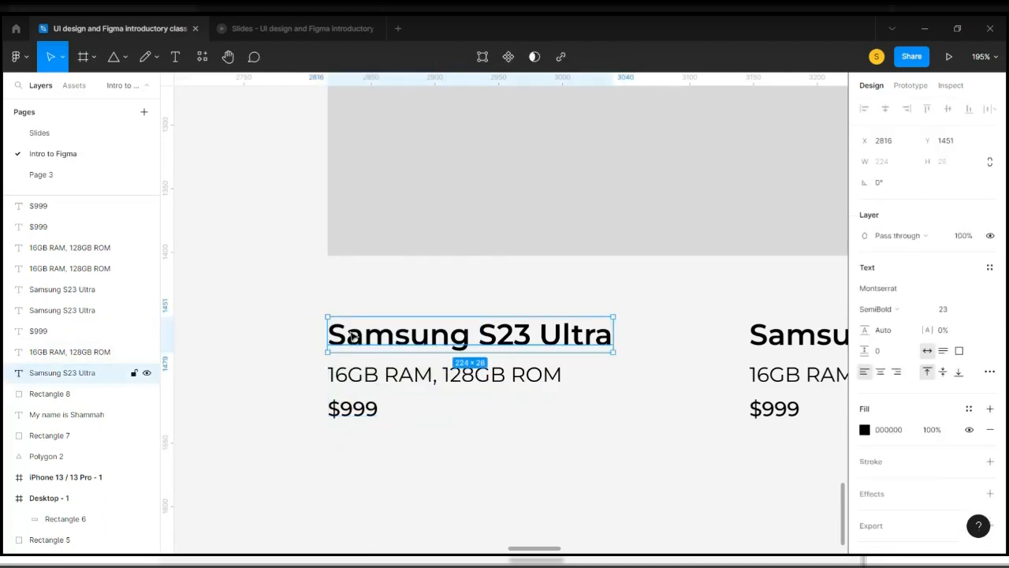
{"action": "left_click", "coordinate": [356, 416], "text": "shift"}
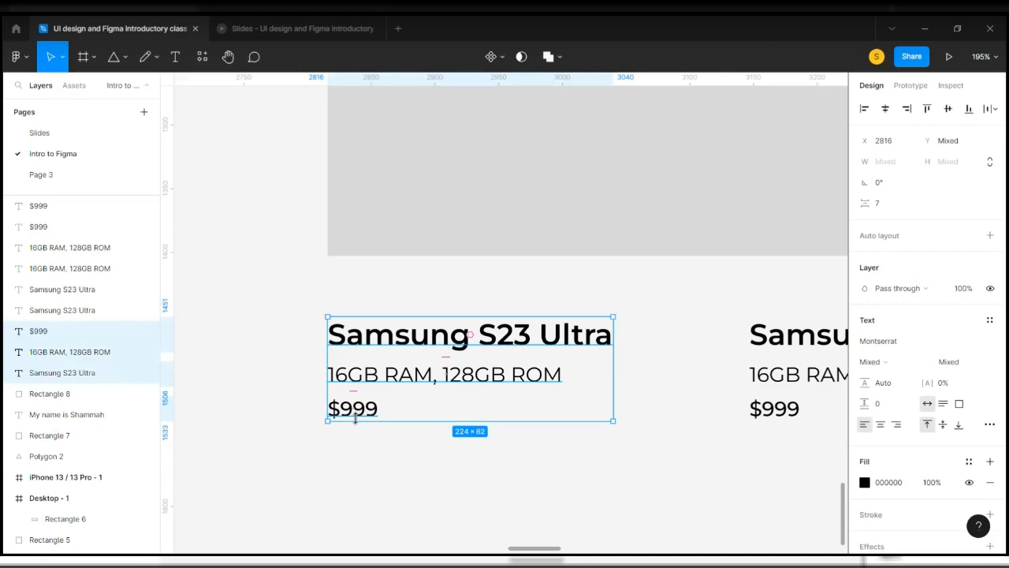
{"action": "right_click", "coordinate": [387, 383]}
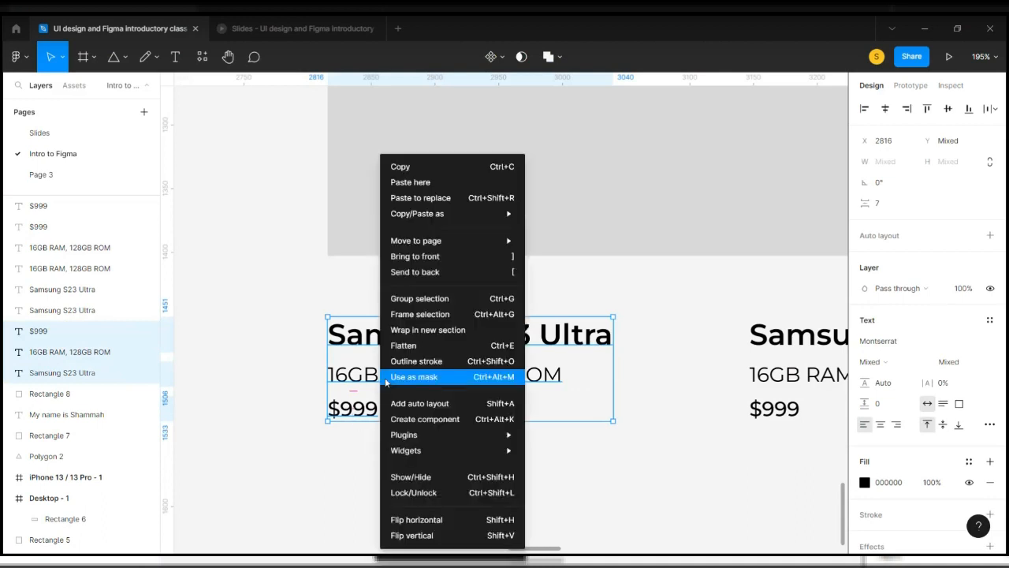
{"action": "left_click", "coordinate": [428, 298]}
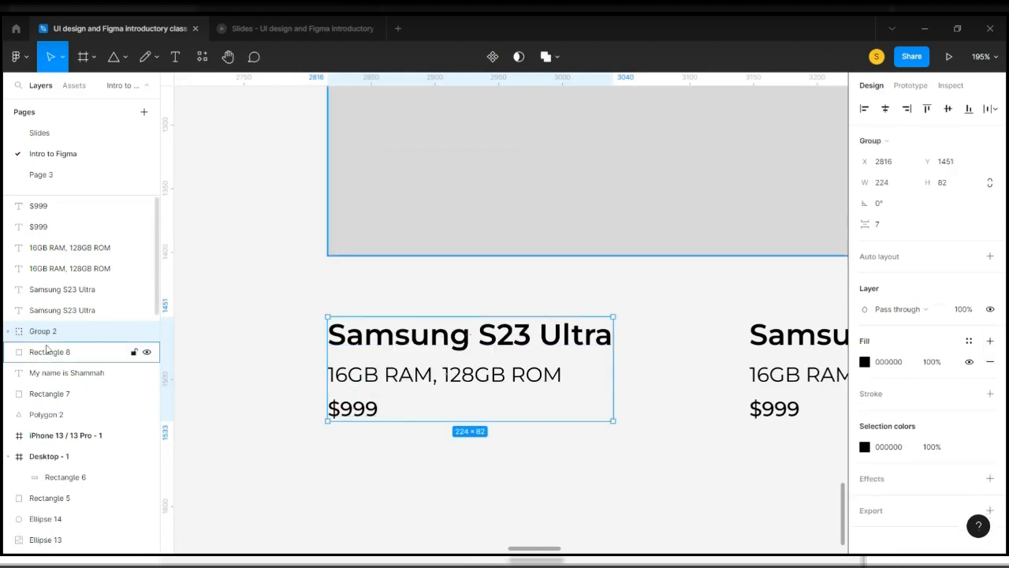
{"action": "key", "text": "ctrl+shift+g"}
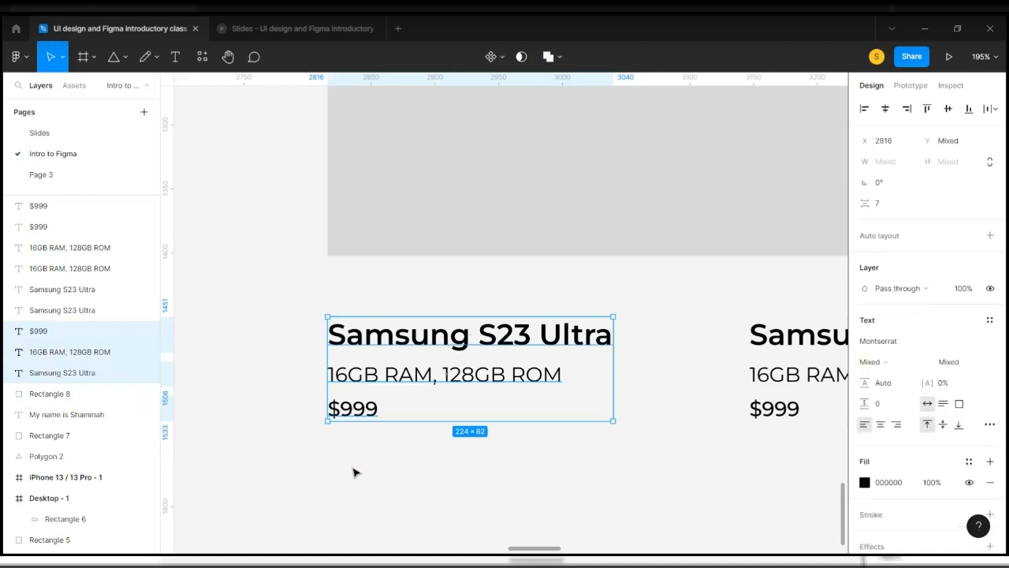
{"action": "key", "text": "ctrl+g"}
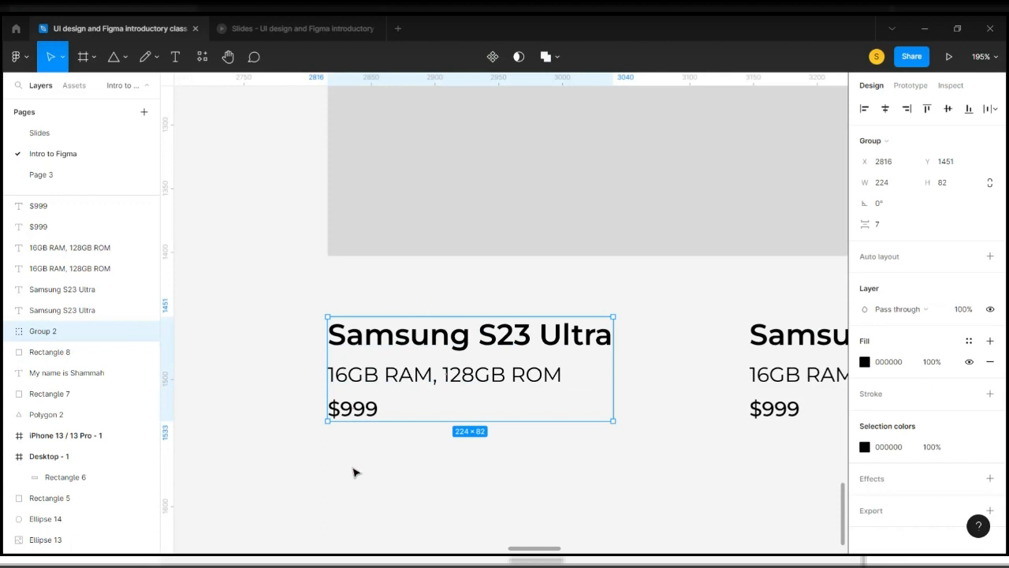
Move the RAM and ROM line inside the group to X 2610, Y 1482, and select the whole group to check its bounds
{"action": "double_click", "coordinate": [457, 383]}
{"action": "left_click_drag", "start_coordinate": [456, 384], "coordinate": [191, 376]}
{"action": "scroll", "coordinate": [193, 374], "scroll_direction": "down", "scroll_amount": 3}
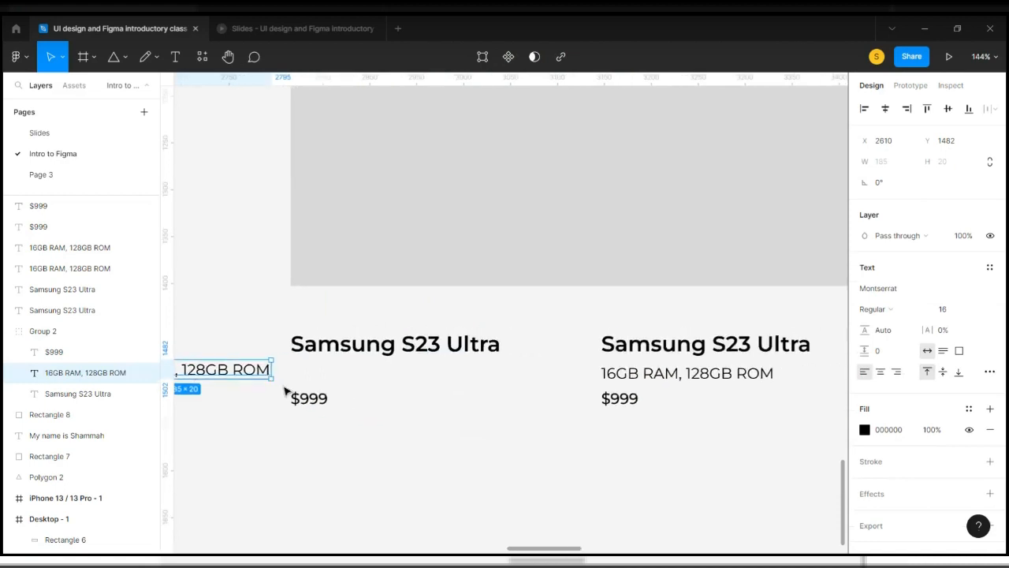
{"action": "scroll", "coordinate": [286, 390], "scroll_direction": "left", "scroll_amount": 2}
{"action": "left_click", "coordinate": [66, 336]}
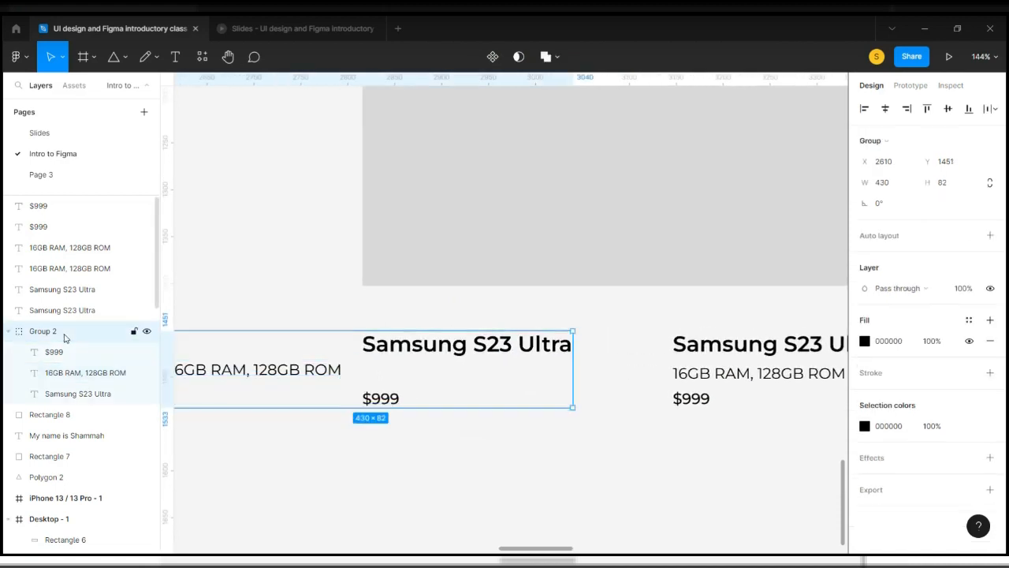
{"action": "scroll", "coordinate": [450, 394], "scroll_direction": "down", "scroll_amount": 3}
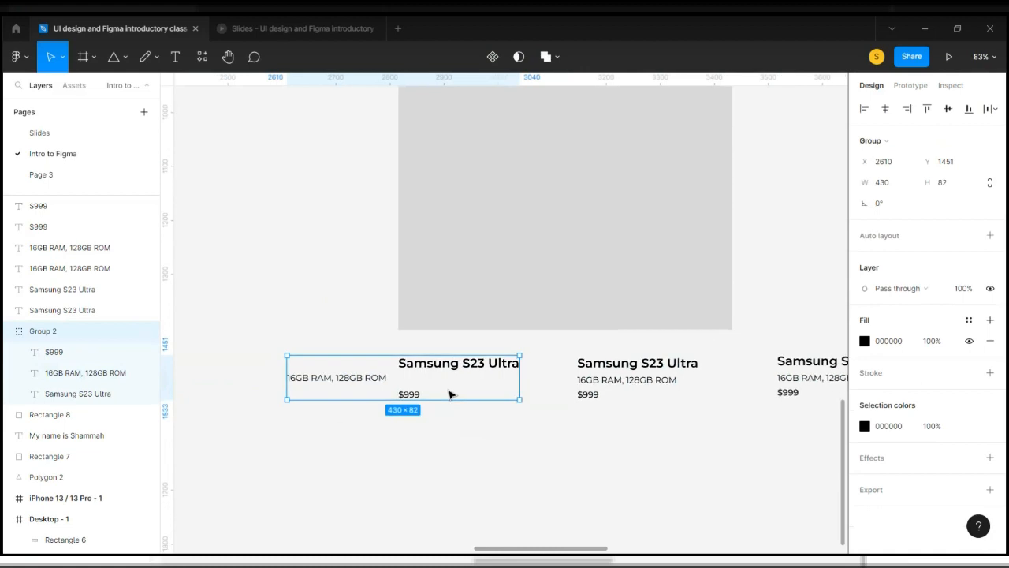
Move the group's "$999" price to X 2856, Y 1594 and its "Samsung S23 Ultra" title to X 2764, Y 1519
{"action": "scroll", "coordinate": [451, 394], "scroll_direction": "up", "scroll_amount": 2}
{"action": "left_click_drag", "start_coordinate": [388, 404], "coordinate": [387, 396]}
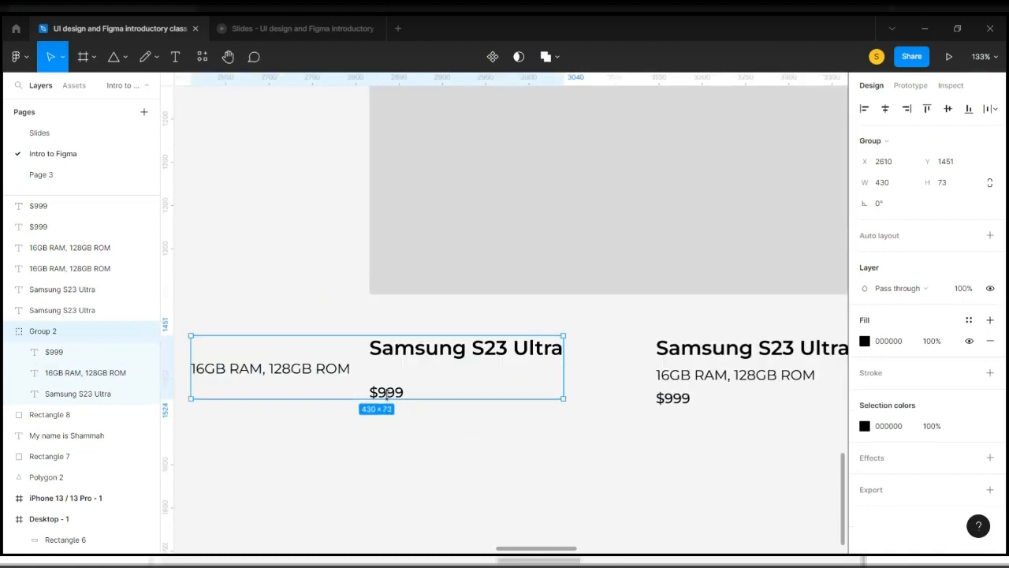
{"action": "key", "text": "ctrl+z"}
{"action": "double_click", "coordinate": [398, 398]}
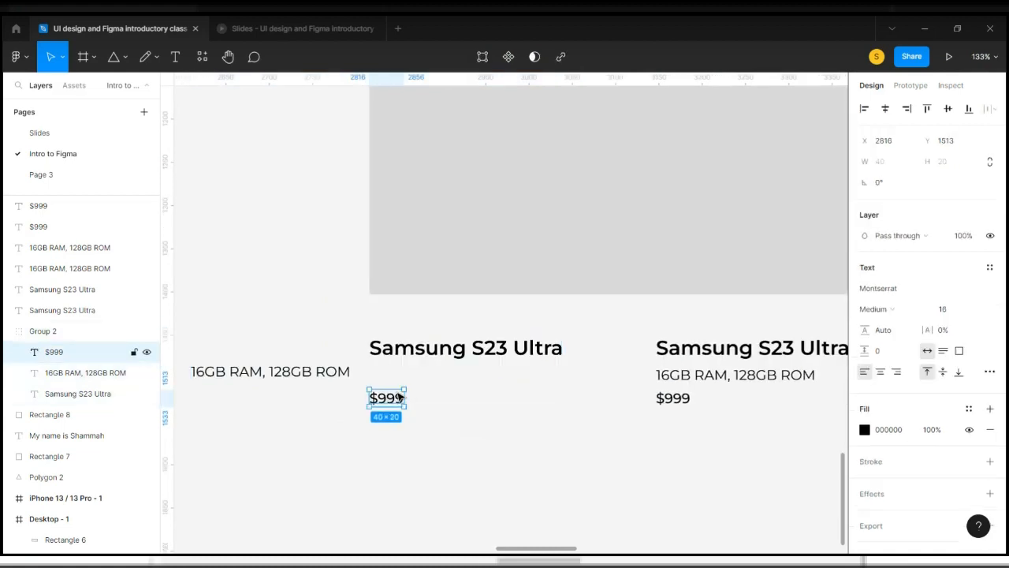
{"action": "left_click_drag", "start_coordinate": [398, 400], "coordinate": [432, 468]}
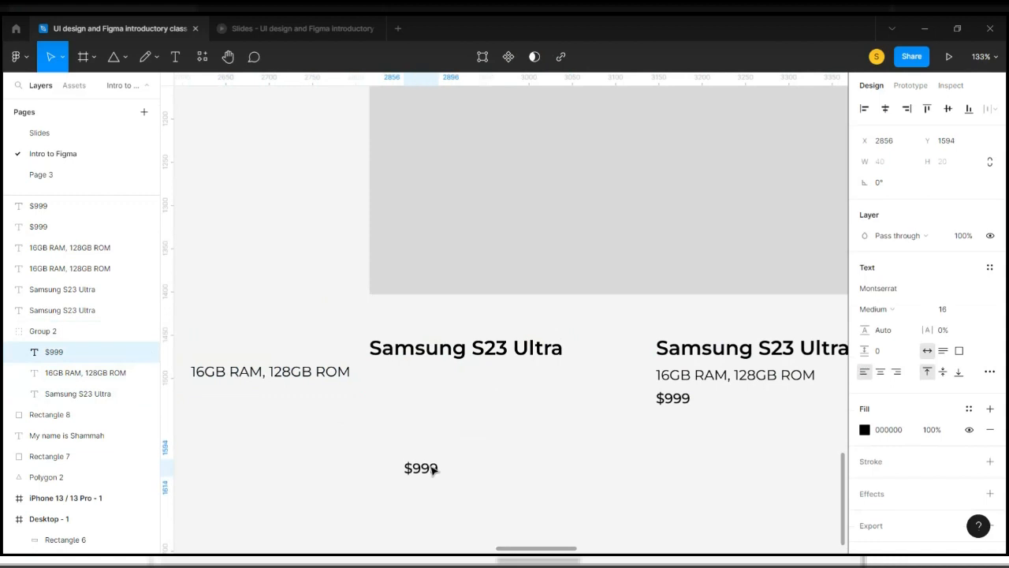
{"action": "left_click", "coordinate": [26, 339]}
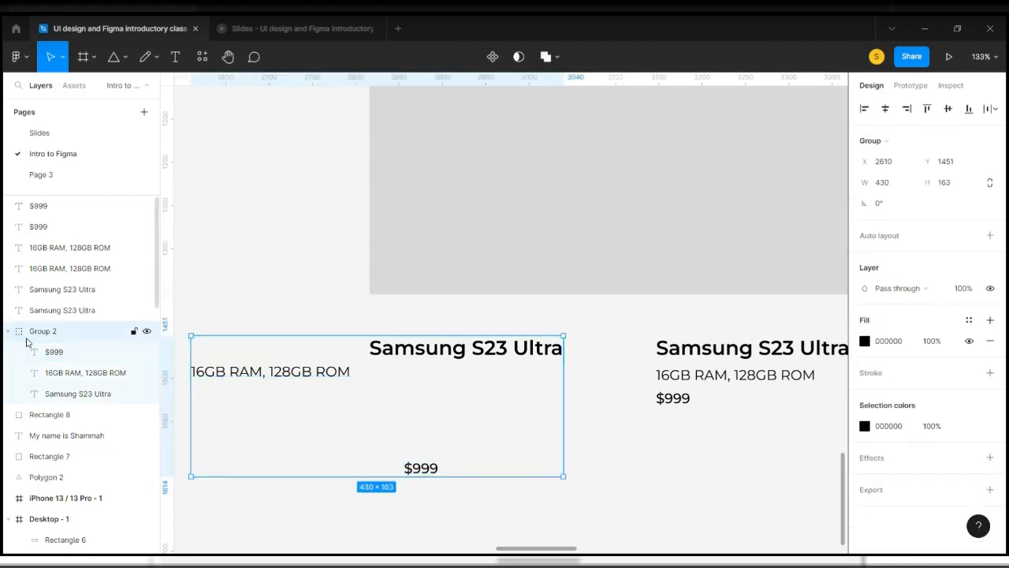
{"action": "double_click", "coordinate": [427, 357]}
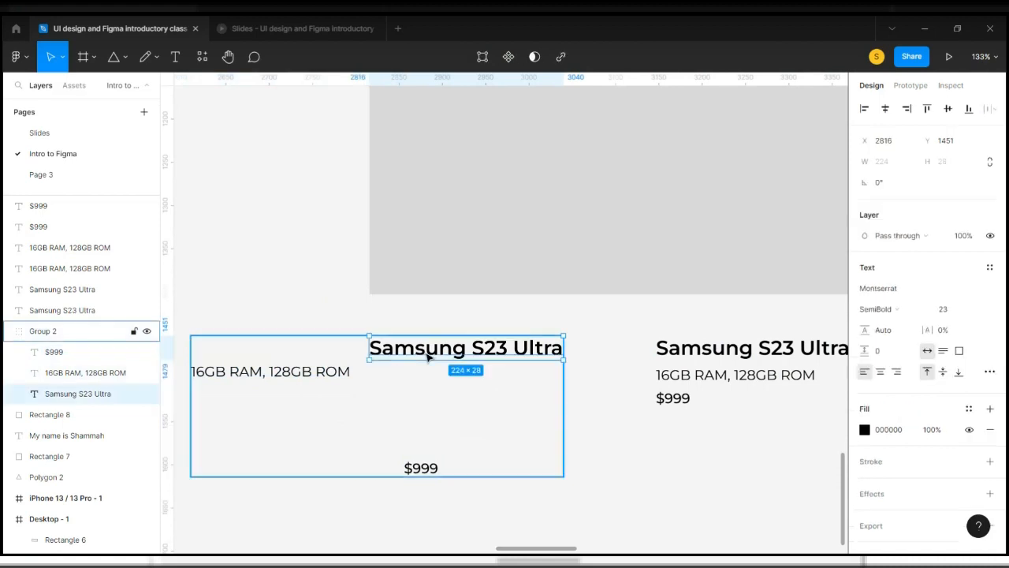
{"action": "left_click_drag", "start_coordinate": [468, 357], "coordinate": [423, 416]}
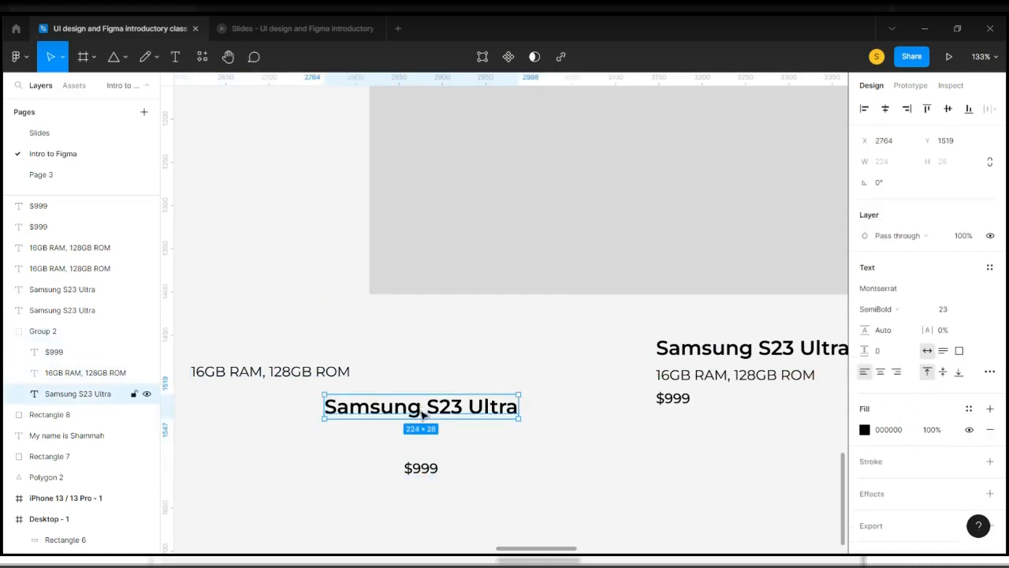
Wrap the title, RAM and ROM line and price of the text block at X 3147 in a frame
{"action": "scroll", "coordinate": [423, 416], "scroll_direction": "right", "scroll_amount": 5}
{"action": "left_click", "coordinate": [422, 415]}
{"action": "scroll", "coordinate": [422, 415], "scroll_direction": "left", "scroll_amount": 1}
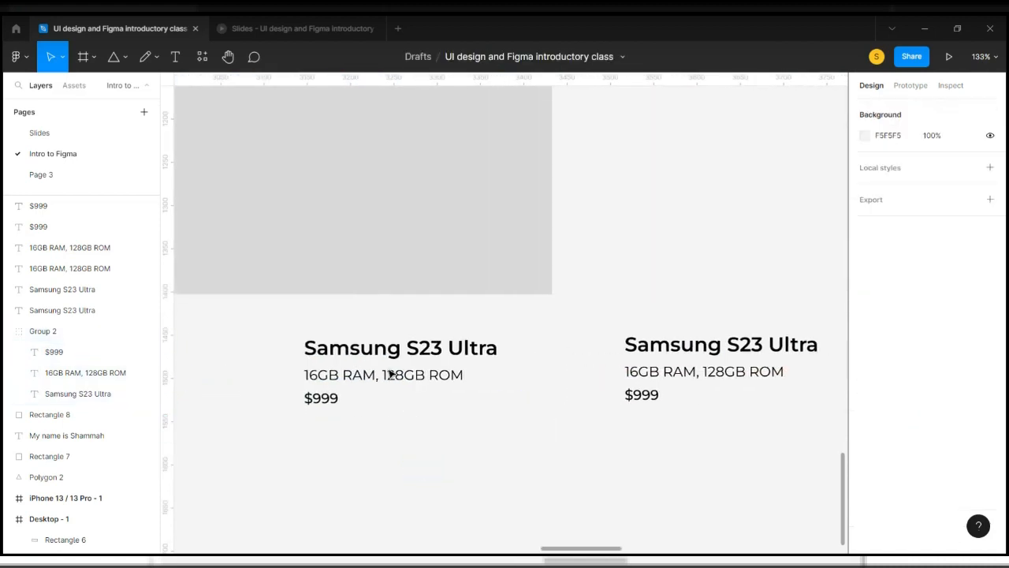
{"action": "left_click_drag", "start_coordinate": [305, 312], "coordinate": [457, 460]}
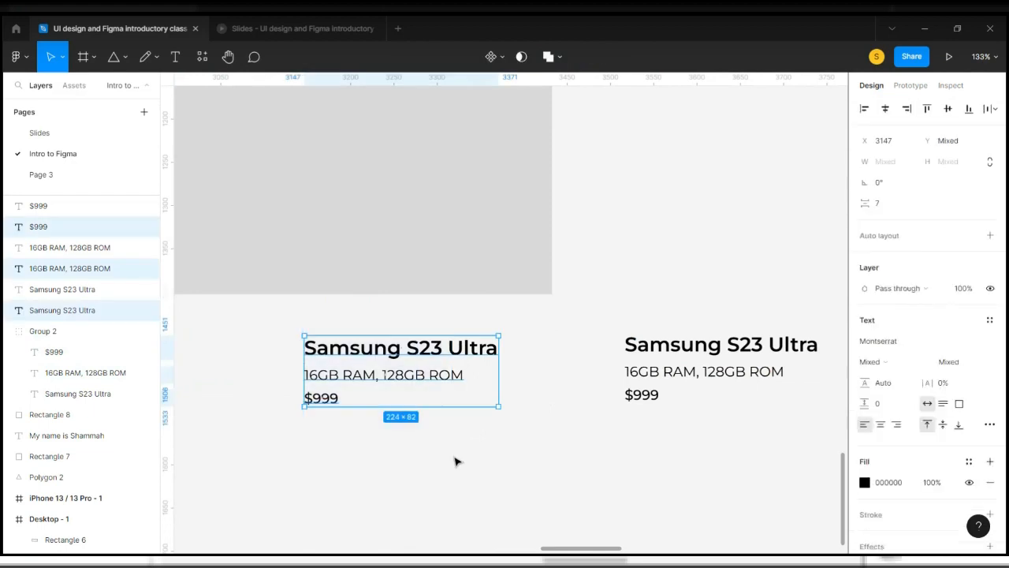
{"action": "right_click", "coordinate": [377, 384]}
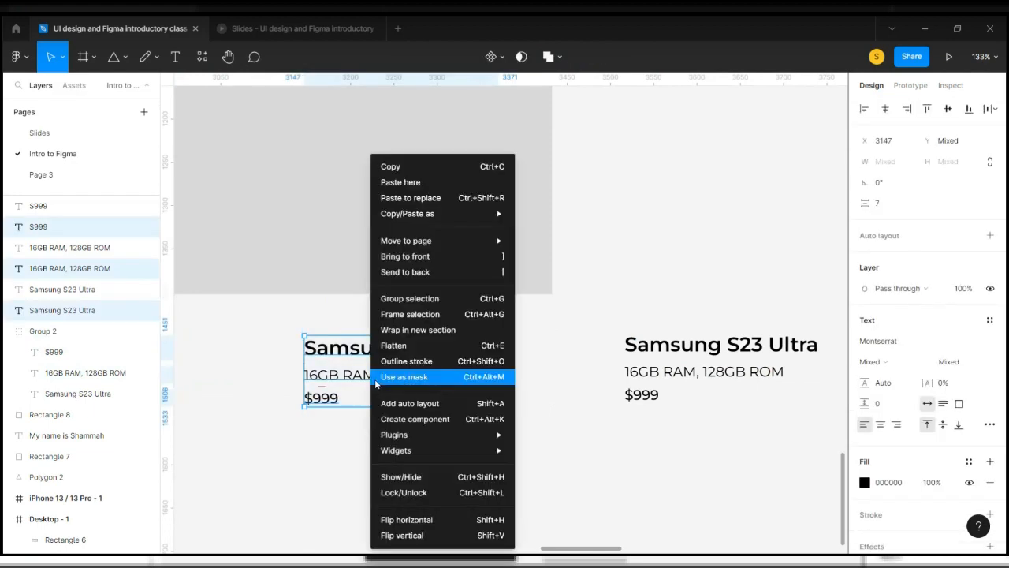
{"action": "left_click", "coordinate": [409, 314]}
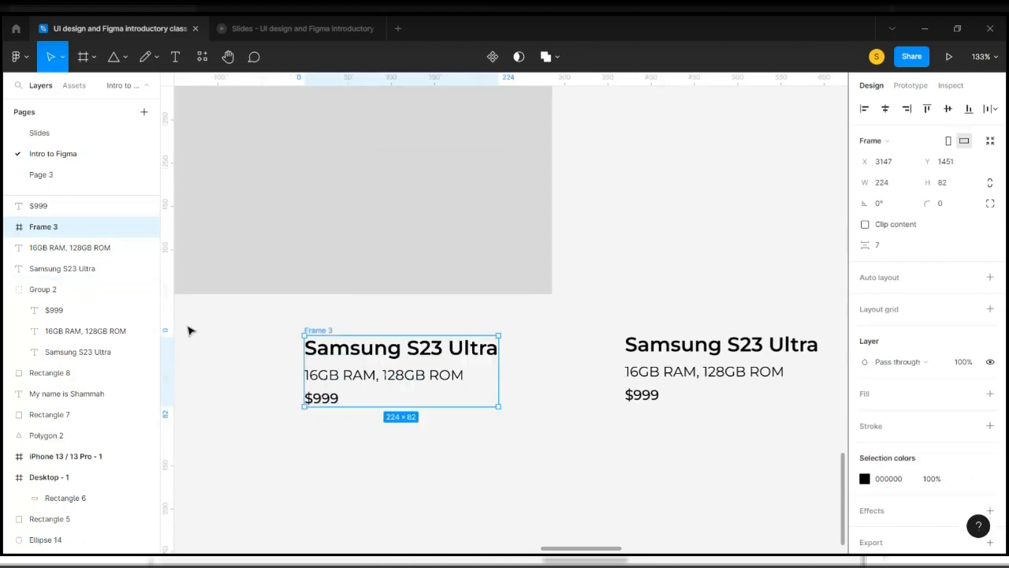
Turn on Clip content for the new frame and move its title to X -53, Y 7, partly outside the frame
{"action": "left_click", "coordinate": [864, 224]}
{"action": "scroll", "coordinate": [357, 403], "scroll_direction": "up", "scroll_amount": 5}
{"action": "scroll", "coordinate": [357, 404], "scroll_direction": "down", "scroll_amount": 2}
{"action": "double_click", "coordinate": [333, 324]}
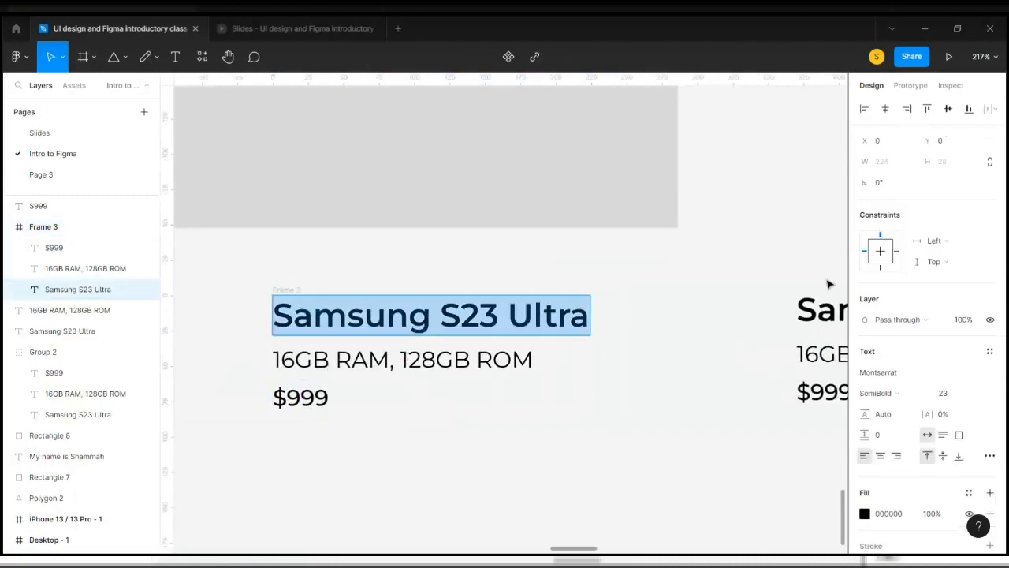
{"action": "key", "text": "Escape"}
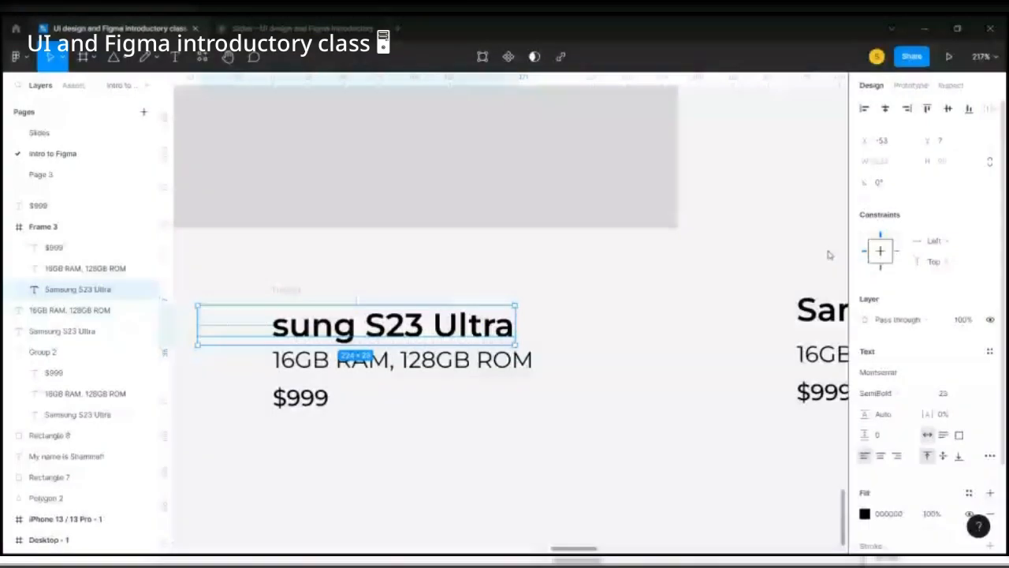
{"action": "left_click", "coordinate": [552, 325]}
{"action": "left_click", "coordinate": [289, 292]}
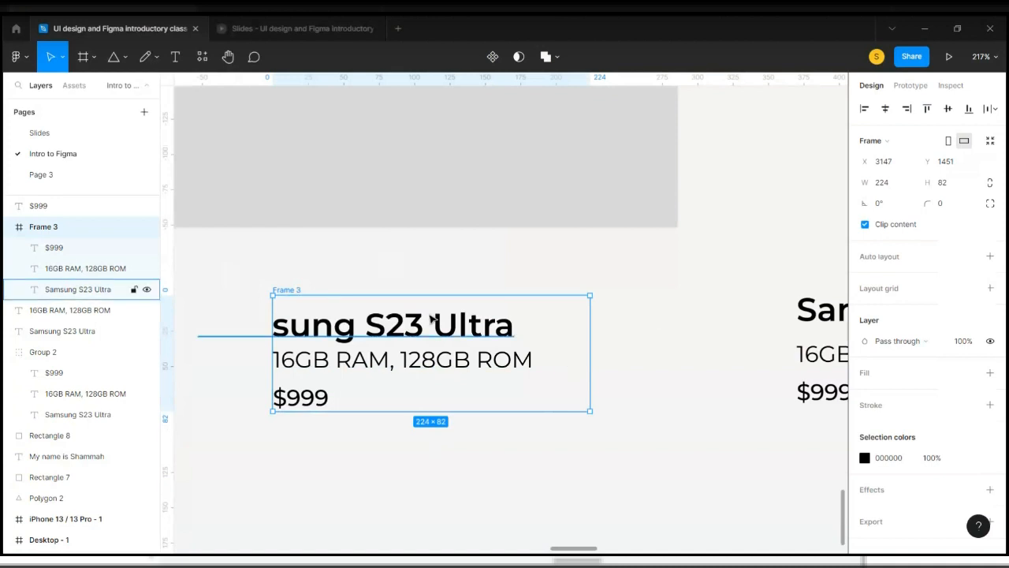
Undo the title's move inside the frame and turn off the frame's Clip content option
{"action": "key", "text": "ctrl+z"}
{"action": "key", "text": "ctrl+z"}
{"action": "key", "text": "ctrl+z"}
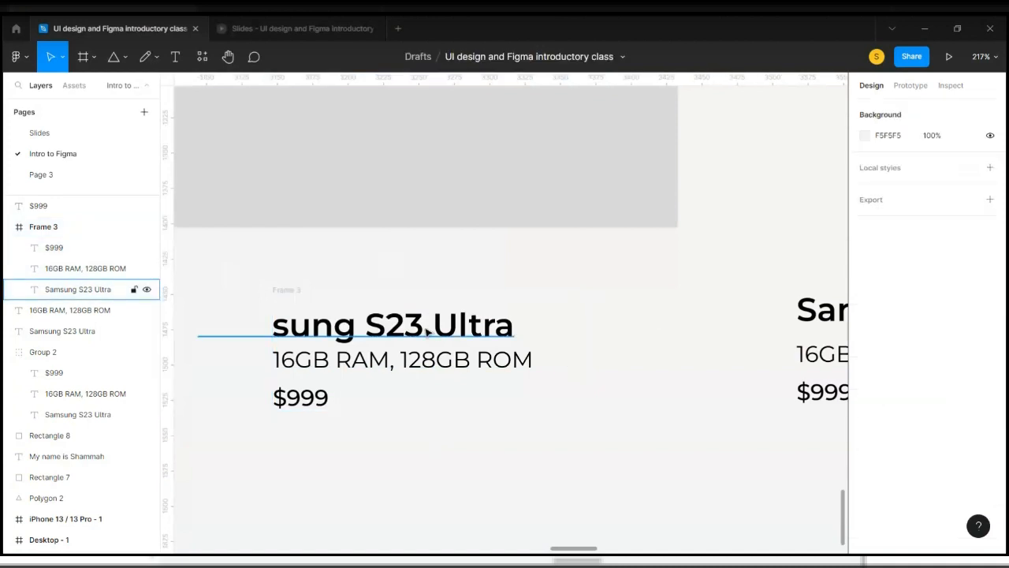
{"action": "left_click", "coordinate": [55, 227]}
{"action": "left_click", "coordinate": [865, 224]}
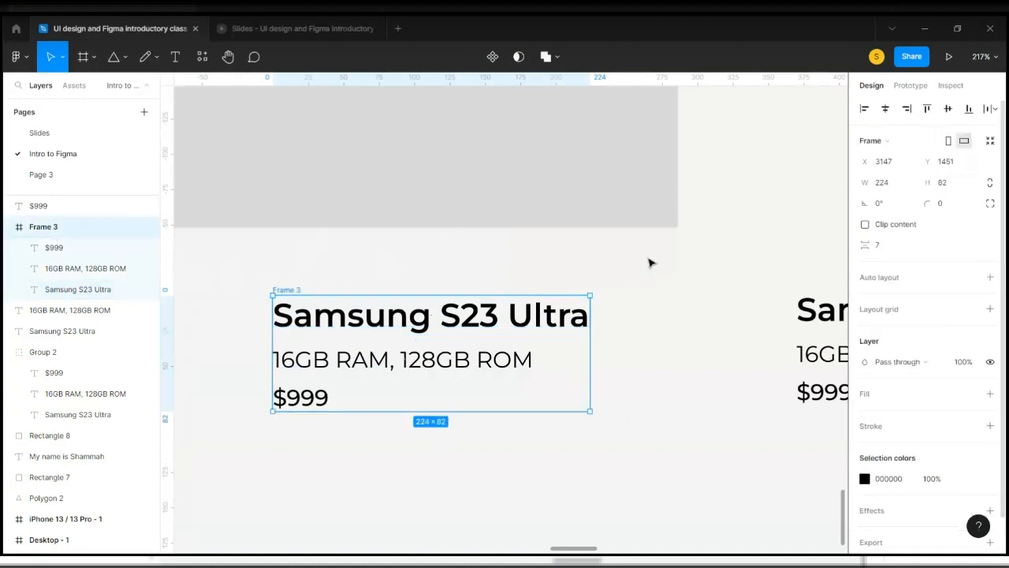
Move the framed Samsung S23 Ultra text block, Frame 3, to X 3143, Y 1457
{"action": "left_click_drag", "start_coordinate": [412, 327], "coordinate": [375, 333]}
Move the RAM and ROM line out of Frame 3 to X 3076, Y 1414 and select the frame
{"action": "double_click", "coordinate": [374, 334]}
{"action": "left_click", "coordinate": [447, 367]}
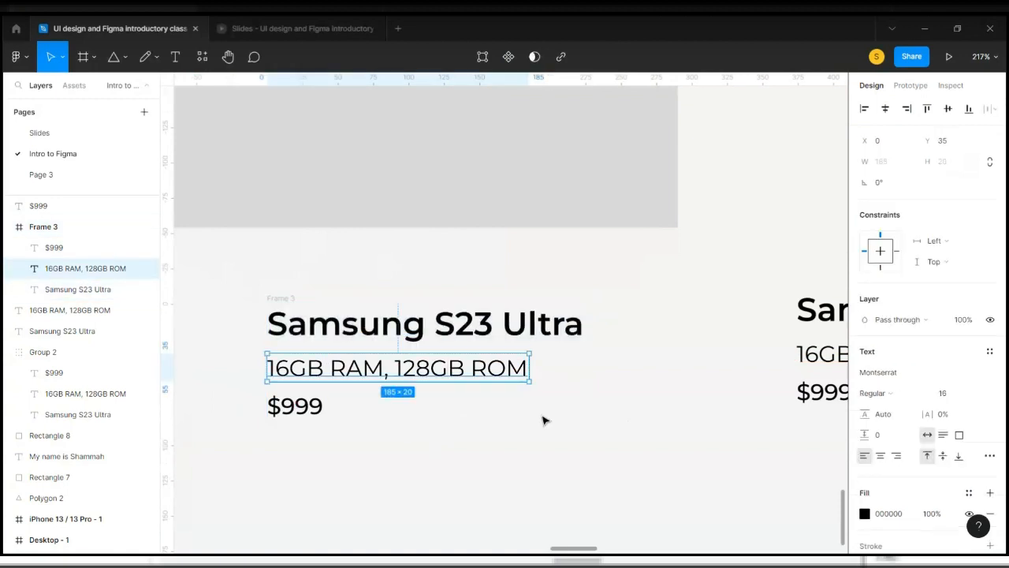
{"action": "left_click_drag", "start_coordinate": [433, 367], "coordinate": [521, 264]}
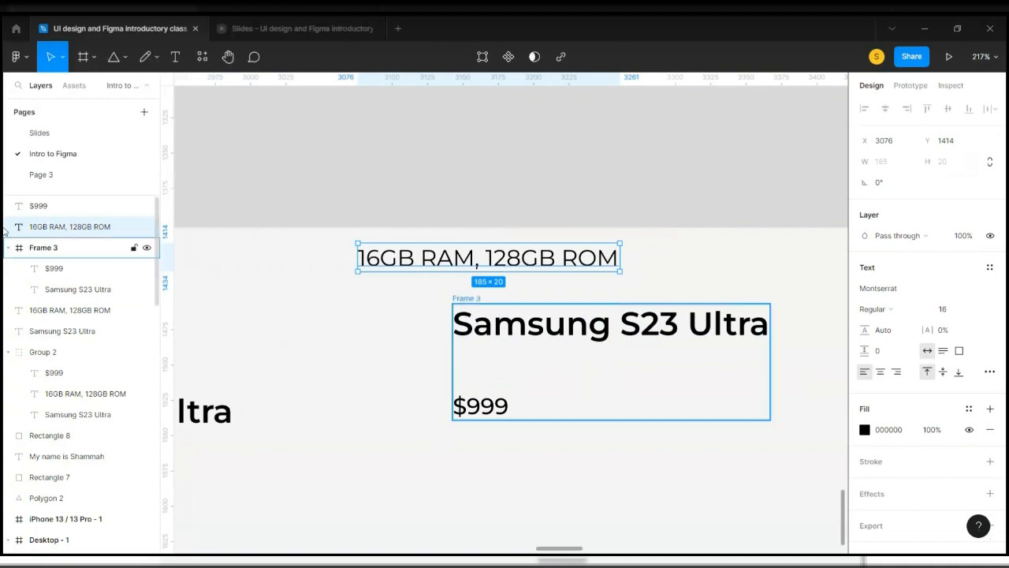
{"action": "left_click", "coordinate": [549, 324]}
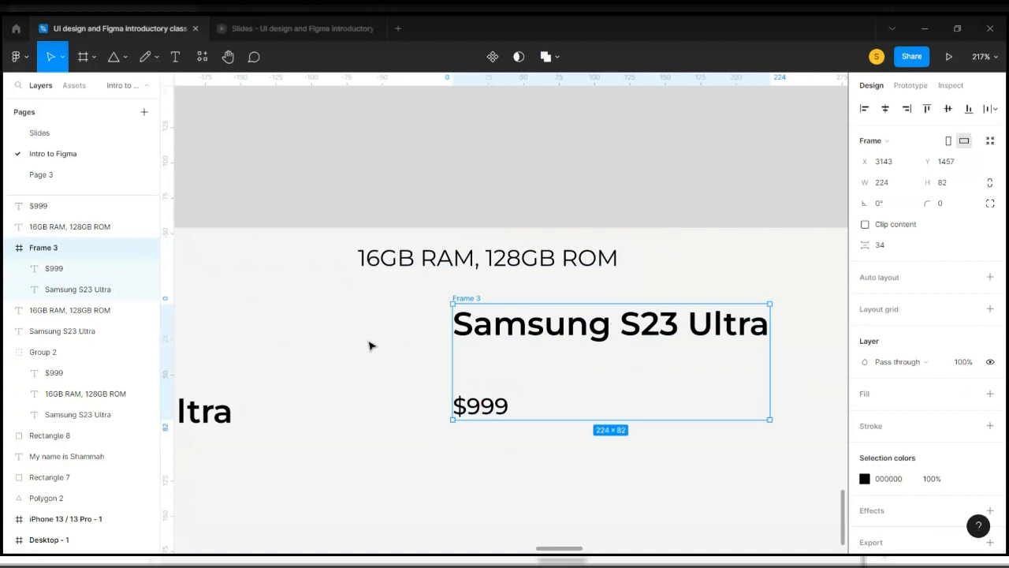
Undo moving the RAM and ROM line out of Frame 3 and clear the selection
{"action": "key", "text": "ctrl+z"}
{"action": "key", "text": "ctrl+z"}
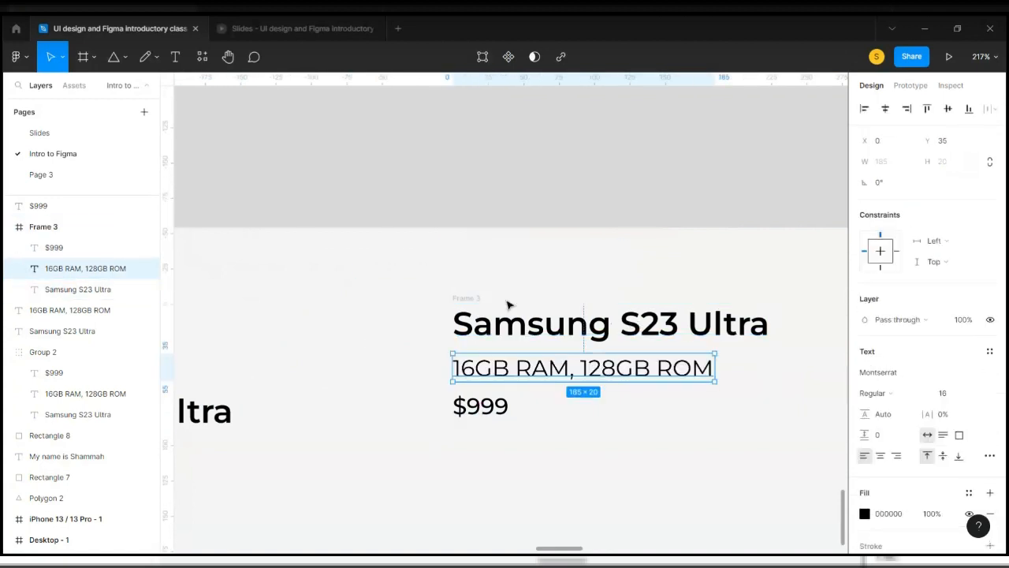
{"action": "left_click", "coordinate": [508, 305]}
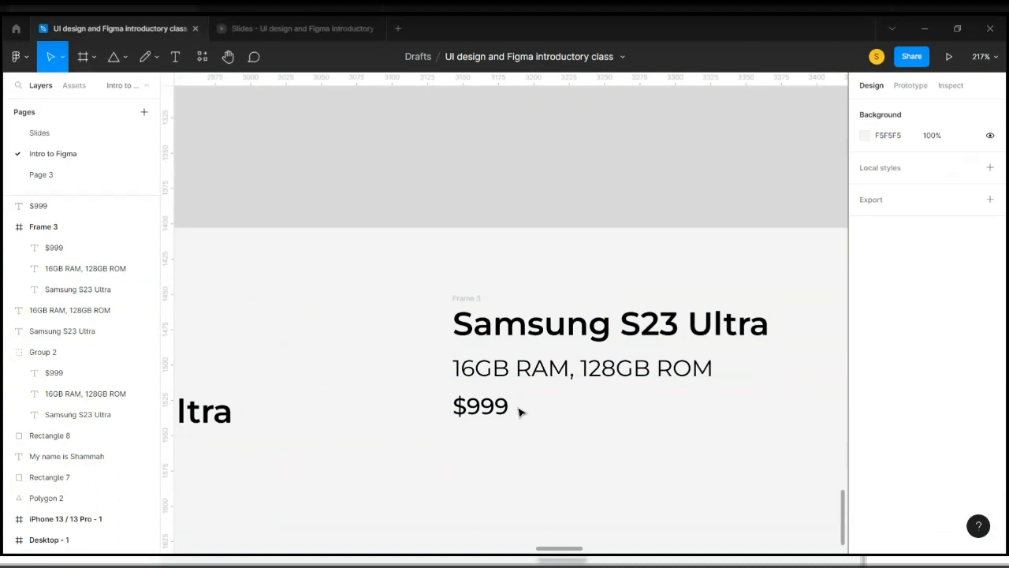
Turn on Clip content for Frame 3
{"action": "left_click", "coordinate": [543, 365]}
{"action": "scroll", "coordinate": [544, 355], "scroll_direction": "up", "scroll_amount": 1}
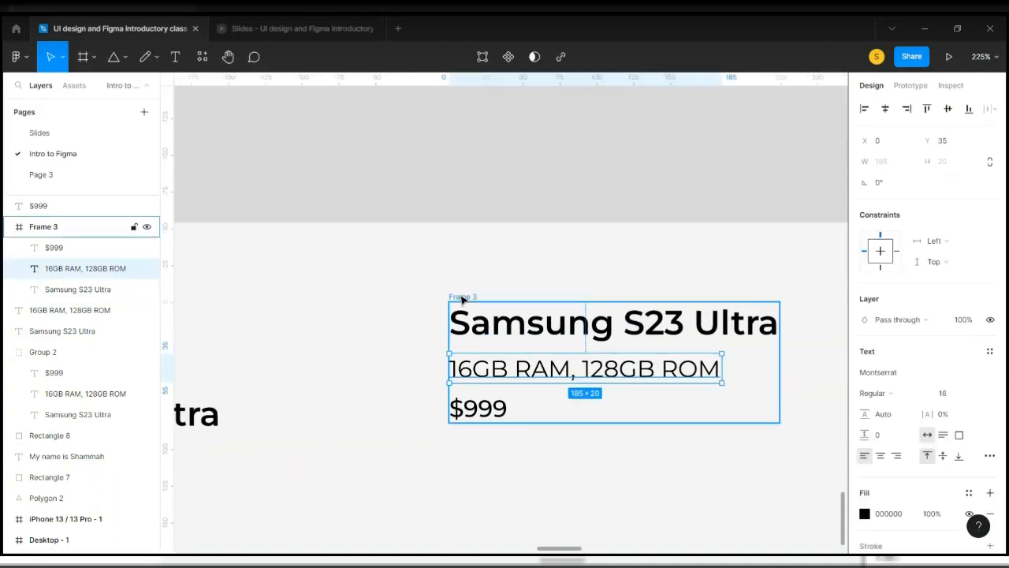
{"action": "left_click", "coordinate": [463, 296]}
{"action": "left_click", "coordinate": [865, 225]}
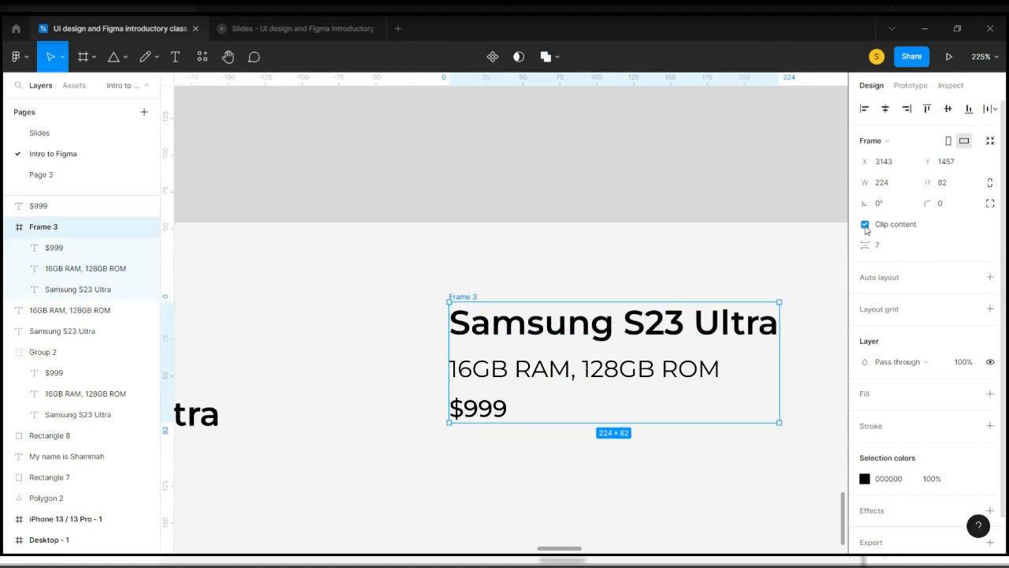
Move the RAM and ROM line partly past Frame 3's left edge and undo the move
{"action": "left_click", "coordinate": [569, 361]}
{"action": "left_click_drag", "start_coordinate": [569, 375], "coordinate": [461, 383]}
{"action": "key", "text": "ctrl+z"}
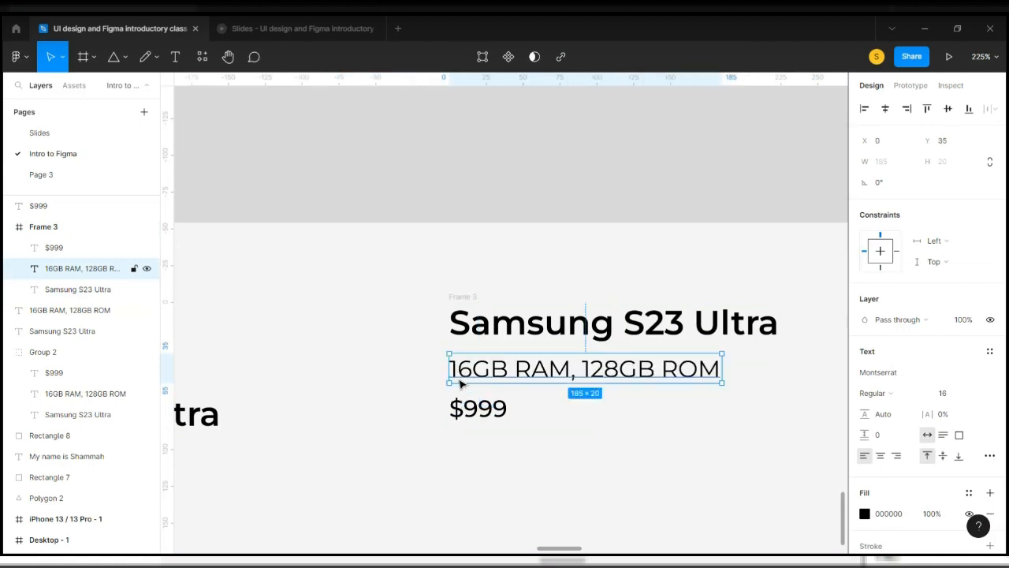
Add auto layout to the ungrouped title, RAM and ROM line and price at X 3517
{"action": "scroll", "coordinate": [495, 492], "scroll_direction": "right", "scroll_amount": 6}
{"action": "left_click", "coordinate": [495, 492]}
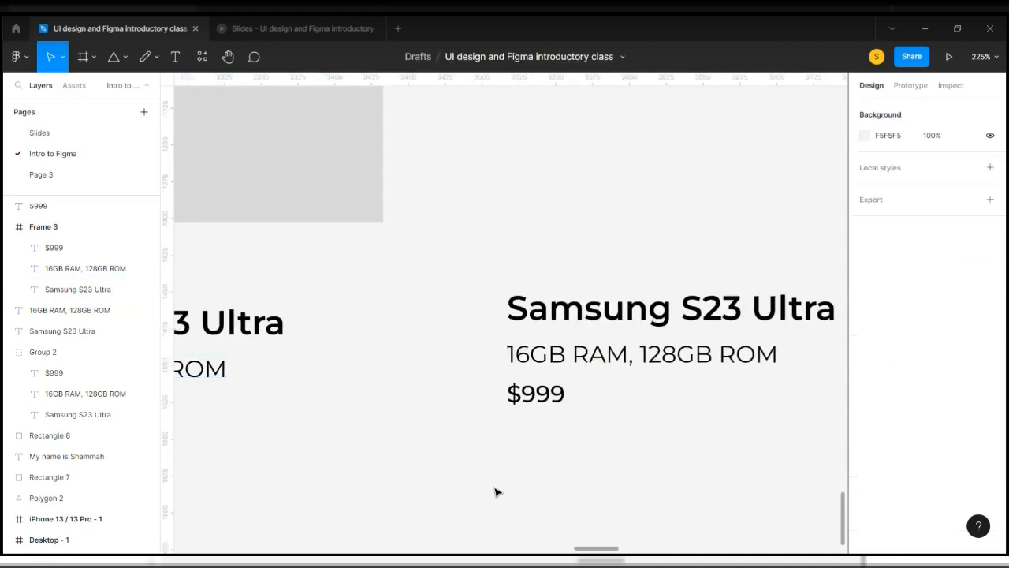
{"action": "scroll", "coordinate": [525, 272], "scroll_direction": "right", "scroll_amount": 4}
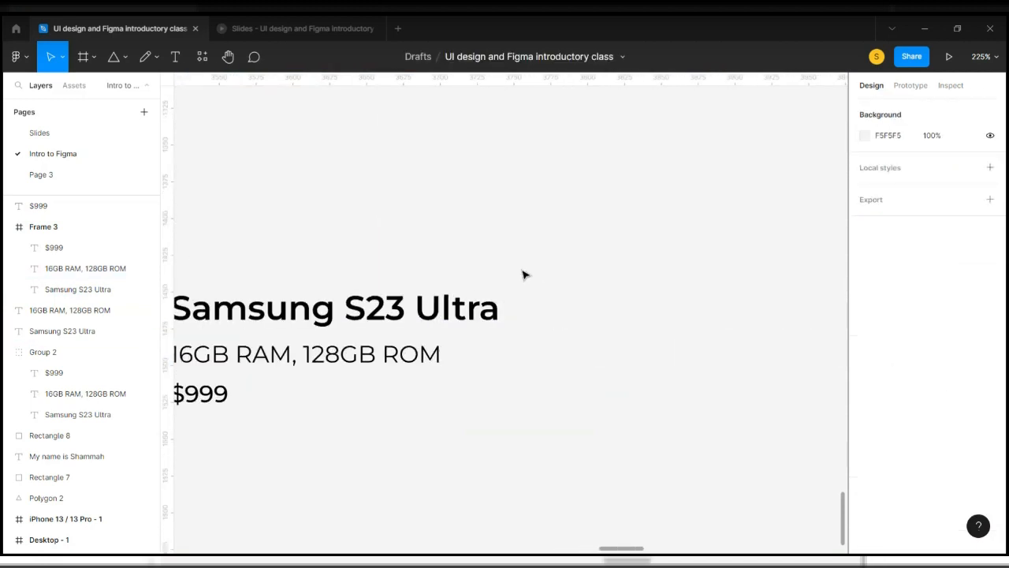
{"action": "scroll", "coordinate": [288, 262], "scroll_direction": "left", "scroll_amount": 4}
{"action": "left_click_drag", "start_coordinate": [512, 234], "coordinate": [733, 478]}
{"action": "scroll", "coordinate": [734, 479], "scroll_direction": "right", "scroll_amount": 4}
{"action": "scroll", "coordinate": [733, 478], "scroll_direction": "left", "scroll_amount": 3}
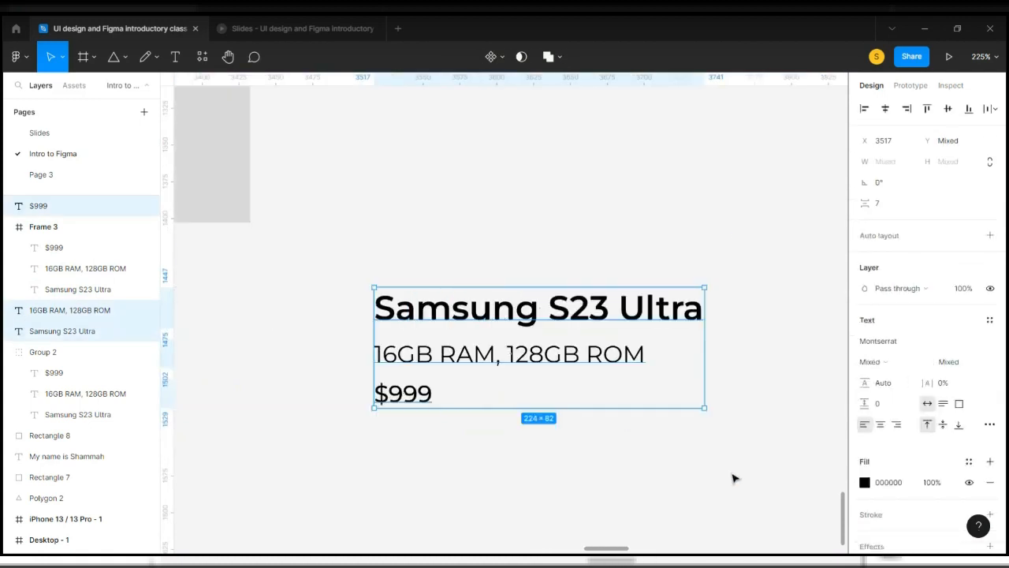
{"action": "key", "text": "shift+a"}
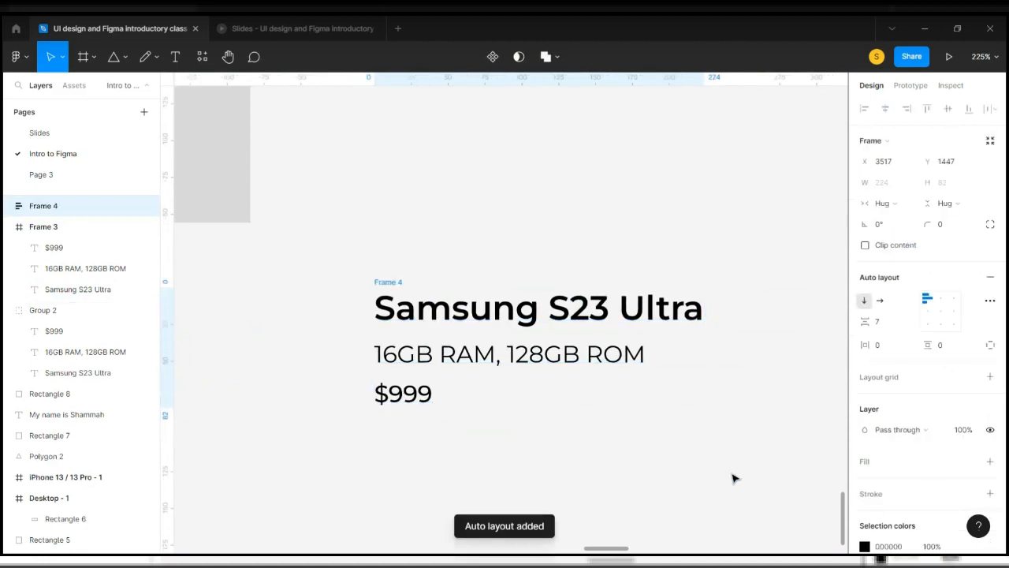
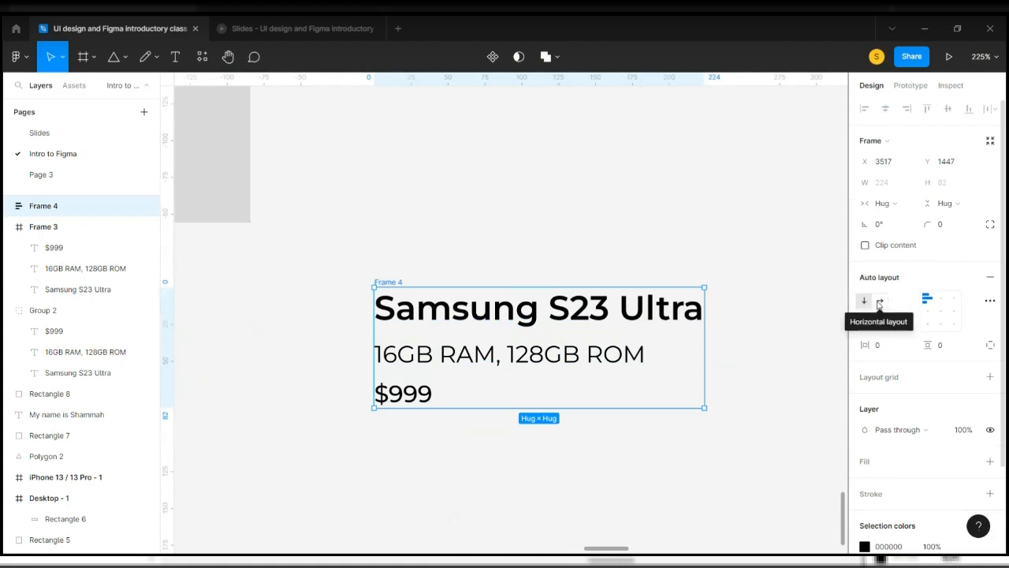
Switch the auto layout frame's direction to horizontal and back to vertical
{"action": "left_click", "coordinate": [881, 302]}
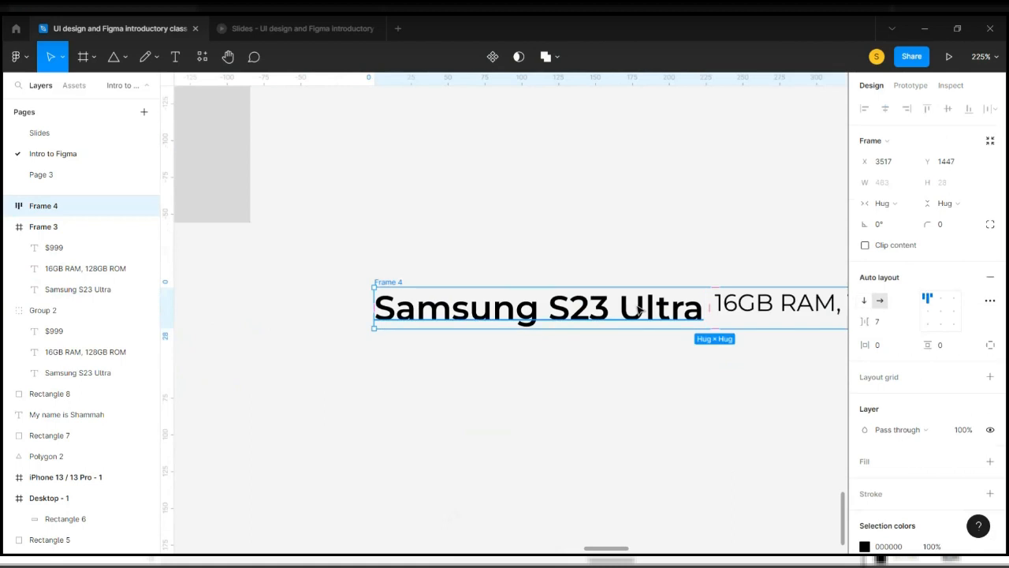
{"action": "scroll", "coordinate": [638, 311], "scroll_direction": "down", "scroll_amount": 2}
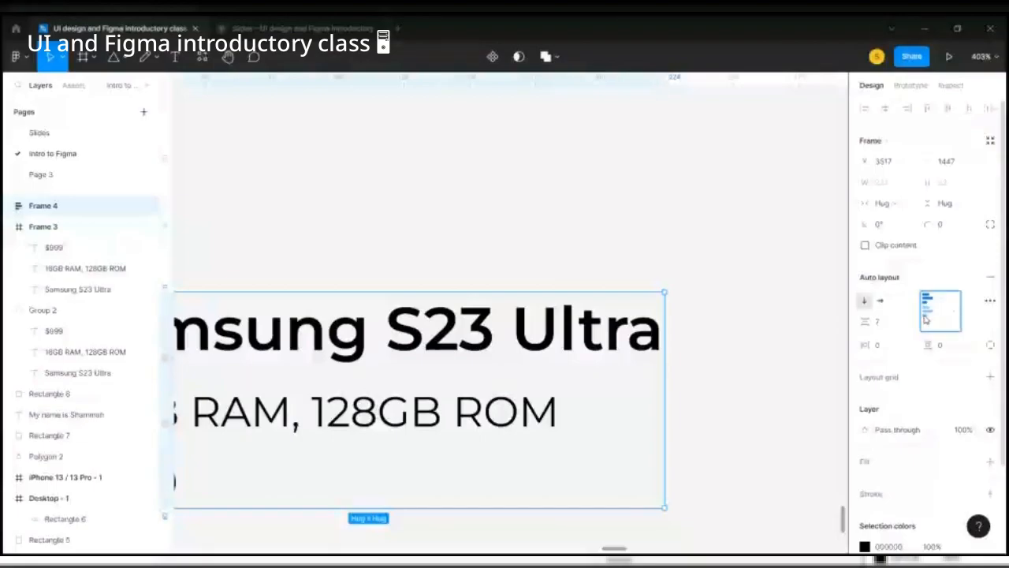
Try bottom left, center, top center, right and top right alignment for the auto layout frame's texts and settle on left
{"action": "left_click", "coordinate": [926, 314]}
{"action": "left_click", "coordinate": [926, 324]}
{"action": "scroll", "coordinate": [542, 325], "scroll_direction": "down", "scroll_amount": 3}
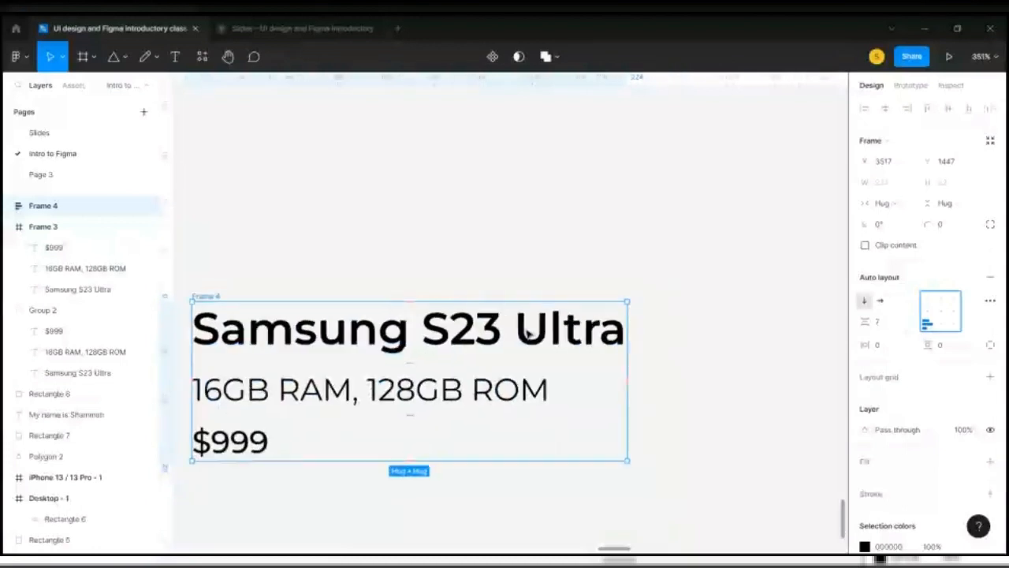
{"action": "left_click", "coordinate": [943, 313]}
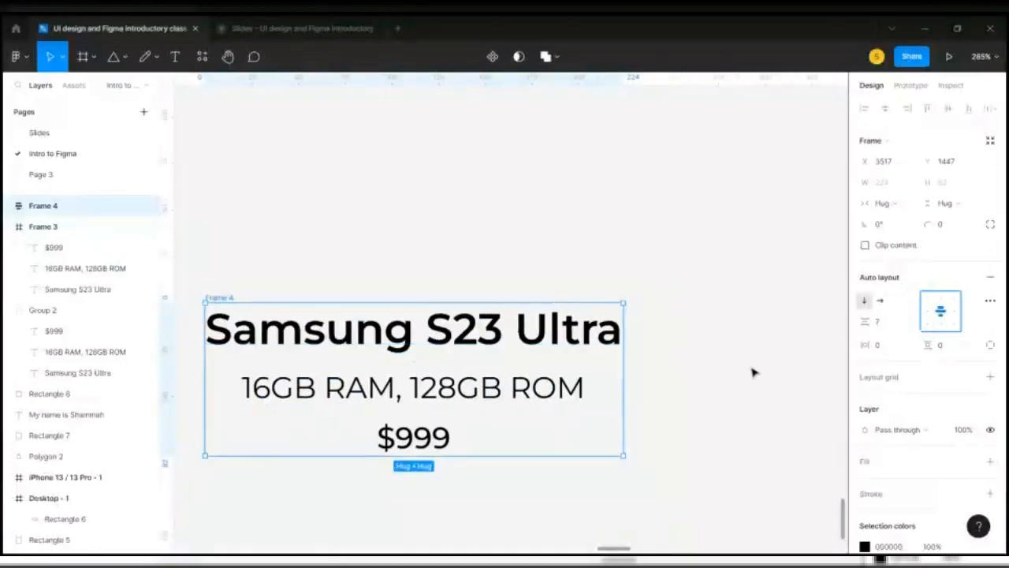
{"action": "left_click", "coordinate": [940, 298]}
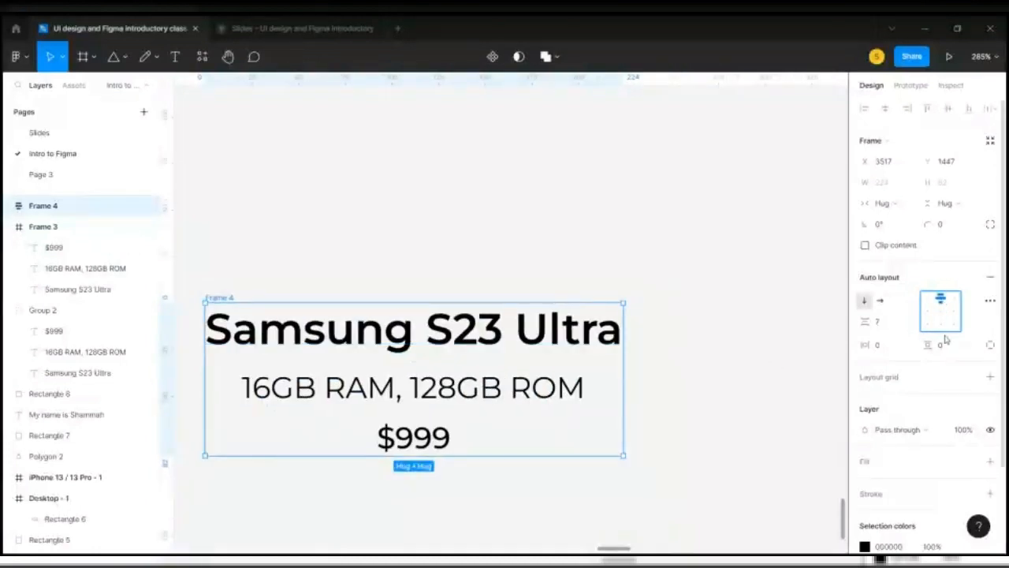
{"action": "left_click", "coordinate": [954, 316]}
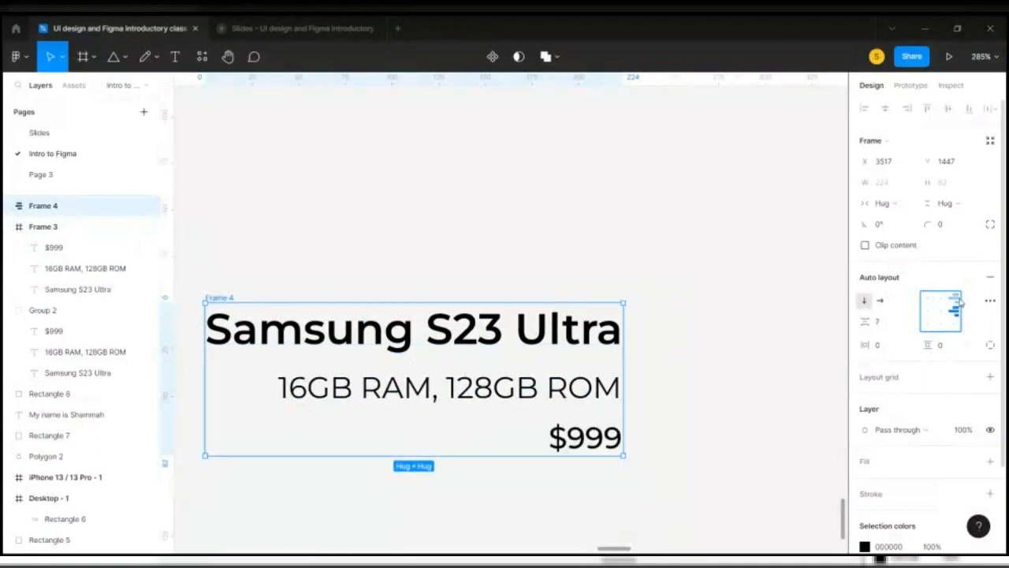
{"action": "left_click", "coordinate": [954, 301]}
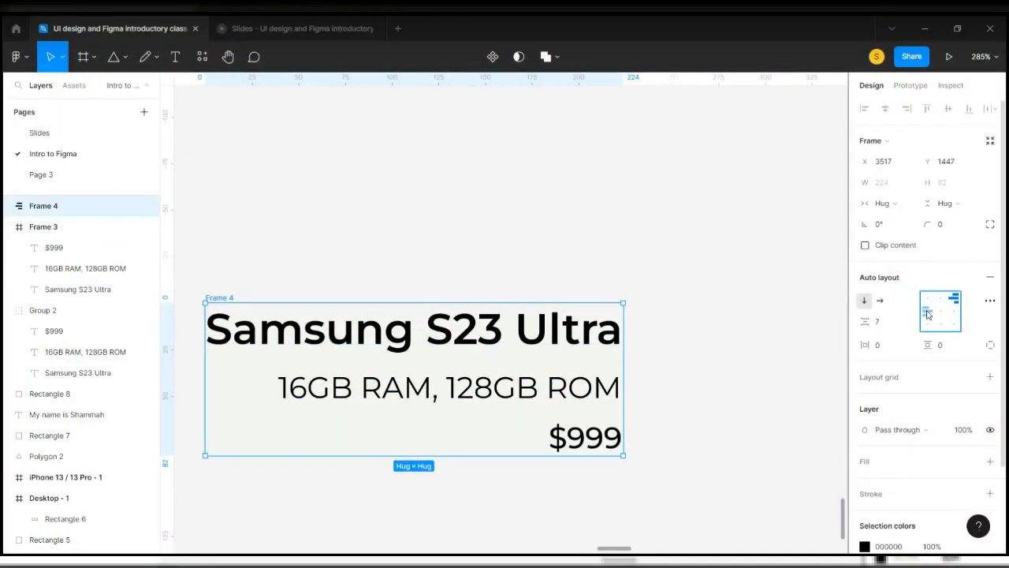
{"action": "left_click", "coordinate": [927, 314]}
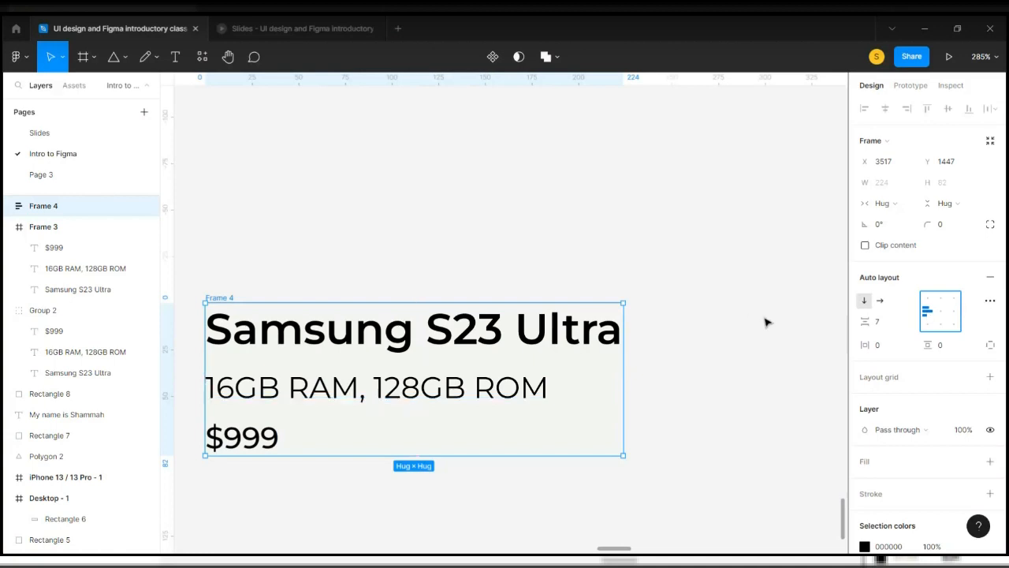
Try a wider vertical gap of 18 between the auto layout frame's texts and settle on 8
{"action": "left_click", "coordinate": [891, 328]}
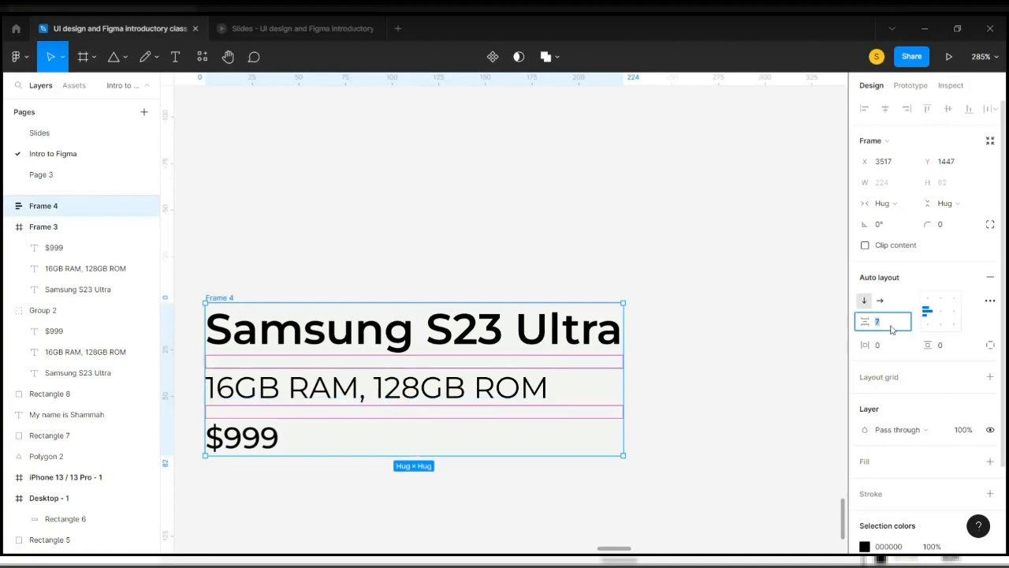
{"action": "key", "text": "Up"}
{"action": "key", "text": "Up"}
{"action": "key", "text": "Up"}
{"action": "key", "text": "Up"}
{"action": "key", "text": "Up"}
{"action": "key", "text": "Up"}
{"action": "key", "text": "Up"}
{"action": "key", "text": "Up"}
{"action": "key", "text": "Up"}
{"action": "key", "text": "Up"}
{"action": "key", "text": "Up"}
{"action": "key", "text": "Up"}
{"action": "key", "text": "Up"}
{"action": "key", "text": "Up"}
{"action": "key", "text": "Up"}
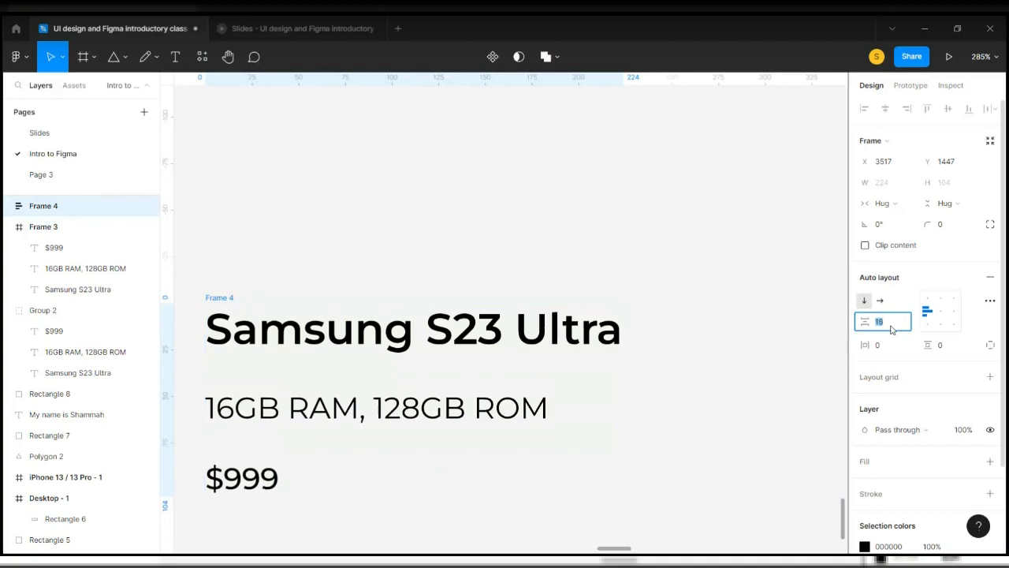
{"action": "key", "text": "Down"}
{"action": "key", "text": "Down"}
{"action": "key", "text": "Down"}
{"action": "key", "text": "Down"}
{"action": "key", "text": "Down"}
{"action": "key", "text": "Down"}
{"action": "key", "text": "Down"}
{"action": "key", "text": "Down"}
{"action": "key", "text": "Down"}
{"action": "key", "text": "Down"}
{"action": "key", "text": "Down"}
{"action": "key", "text": "Down"}
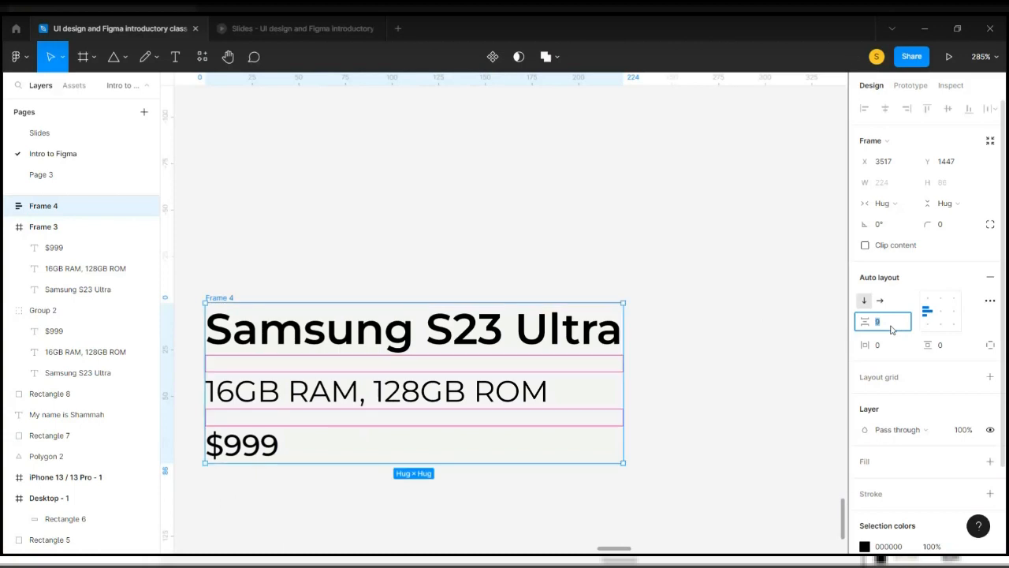
{"action": "key", "text": "Down"}
{"action": "key", "text": "Down"}
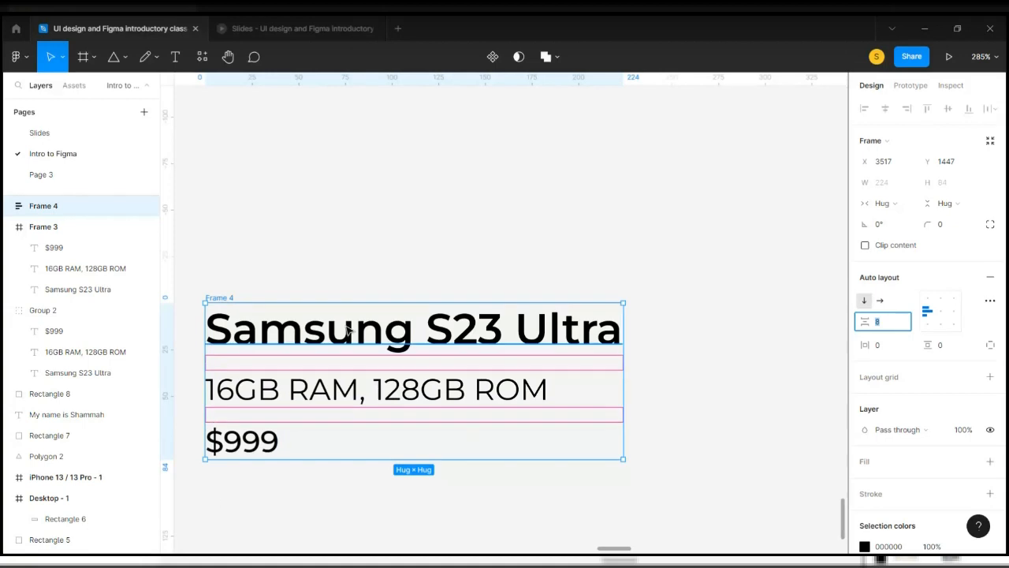
Move the auto layout frame to X 3421, Y 1442, beside the plain framed text block
{"action": "scroll", "coordinate": [273, 299], "scroll_direction": "down", "scroll_amount": 5, "text": "ctrl"}
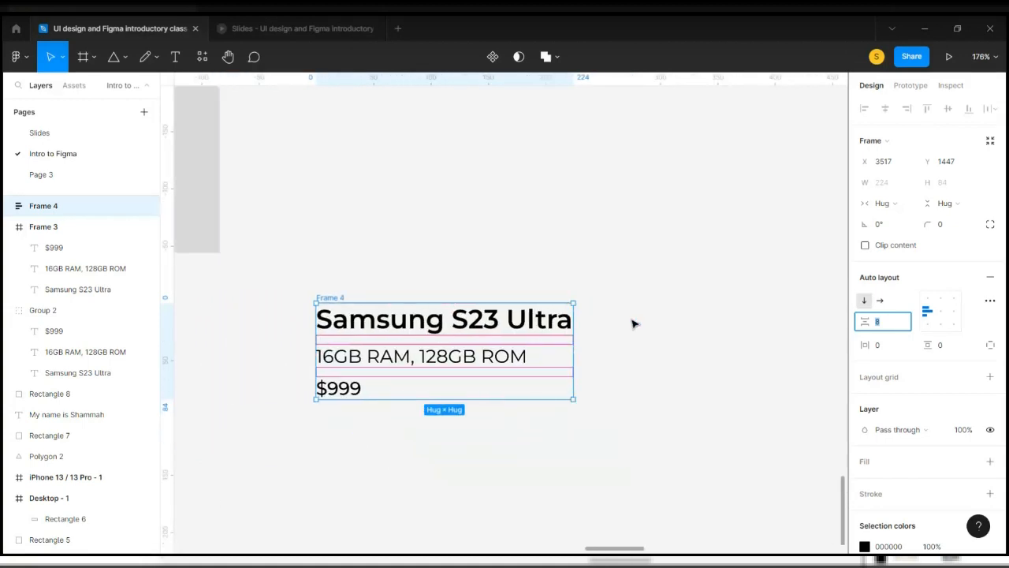
{"action": "scroll", "coordinate": [417, 323], "scroll_direction": "left", "scroll_amount": 4}
{"action": "left_click_drag", "start_coordinate": [597, 356], "coordinate": [486, 352]}
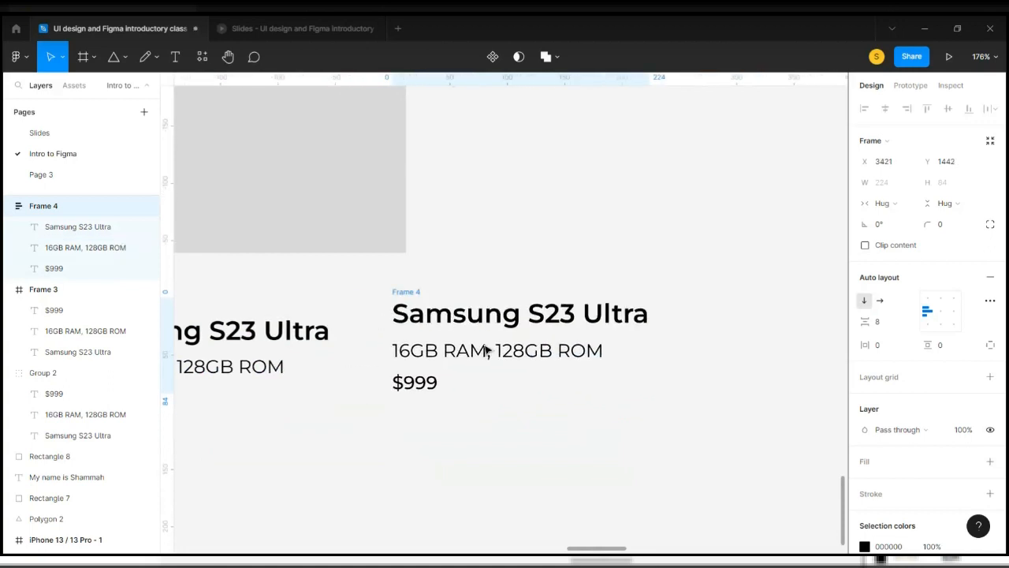
Compare Frame 3 with the auto layout Frame 4, try center and right alignment on Frame 4's texts and return them to left
{"action": "left_click", "coordinate": [87, 289]}
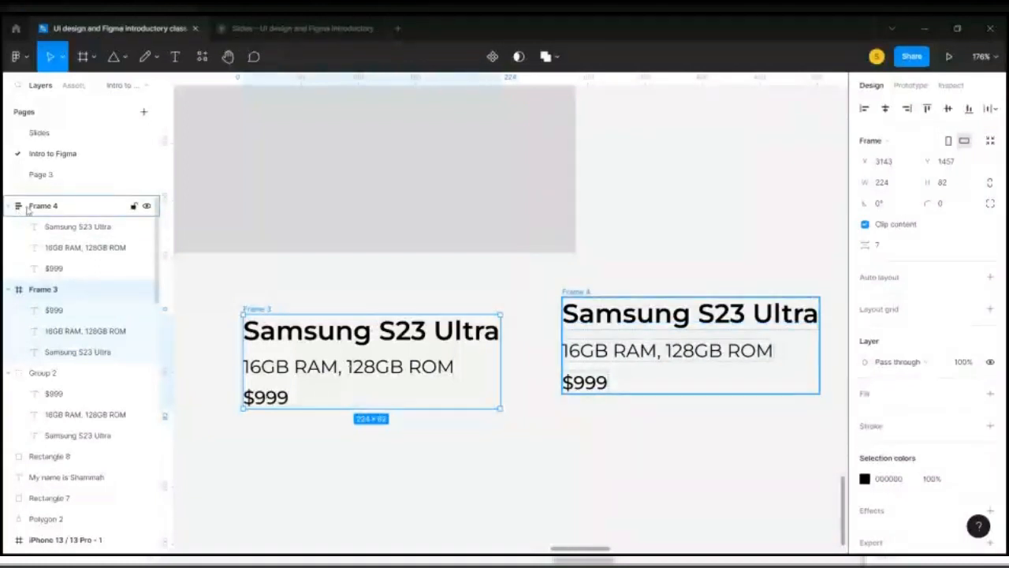
{"action": "left_click", "coordinate": [578, 294]}
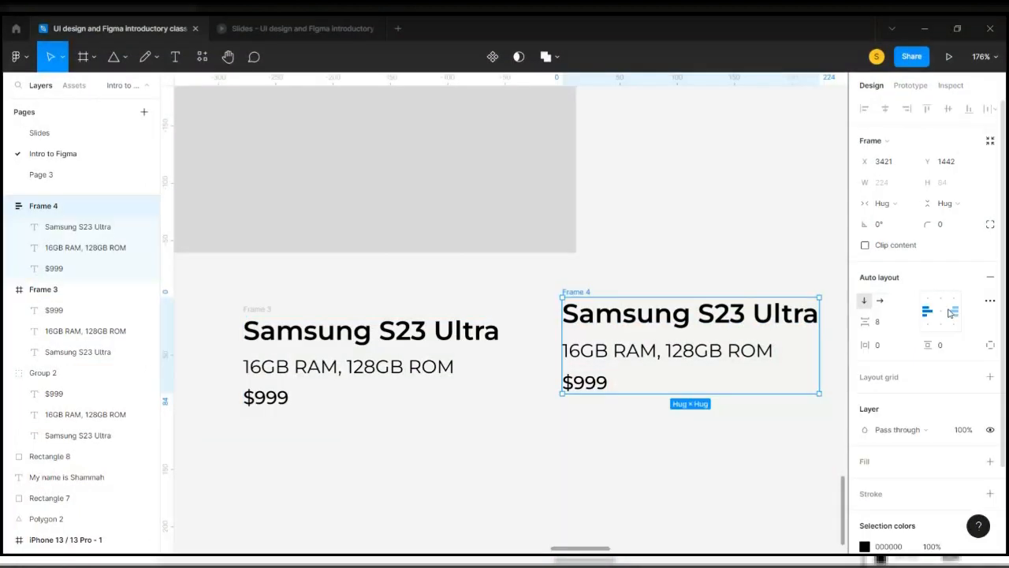
{"action": "left_click", "coordinate": [938, 310]}
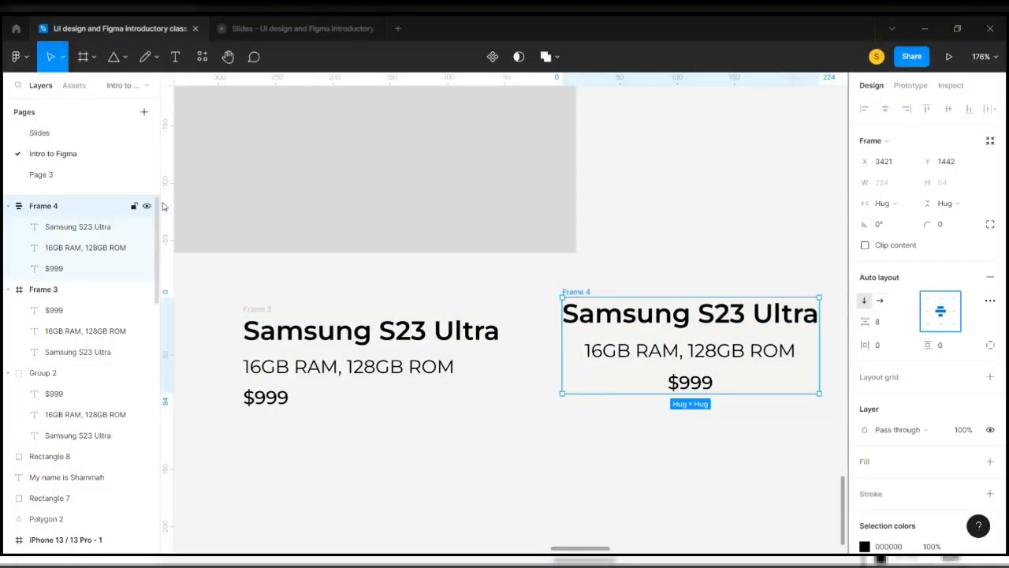
{"action": "left_click", "coordinate": [954, 312]}
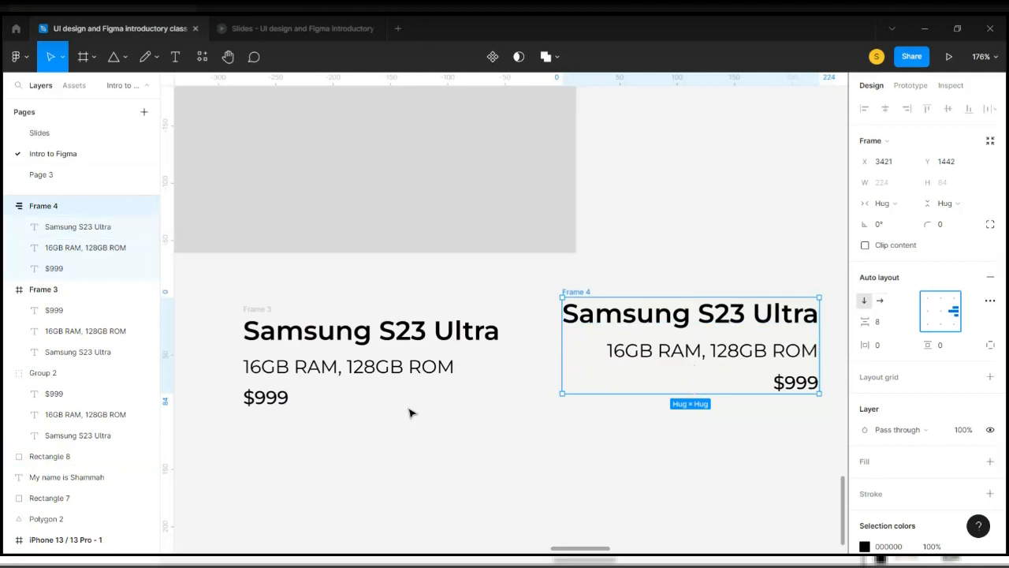
{"action": "key", "text": "alt+h"}
{"action": "key", "text": "alt+a"}
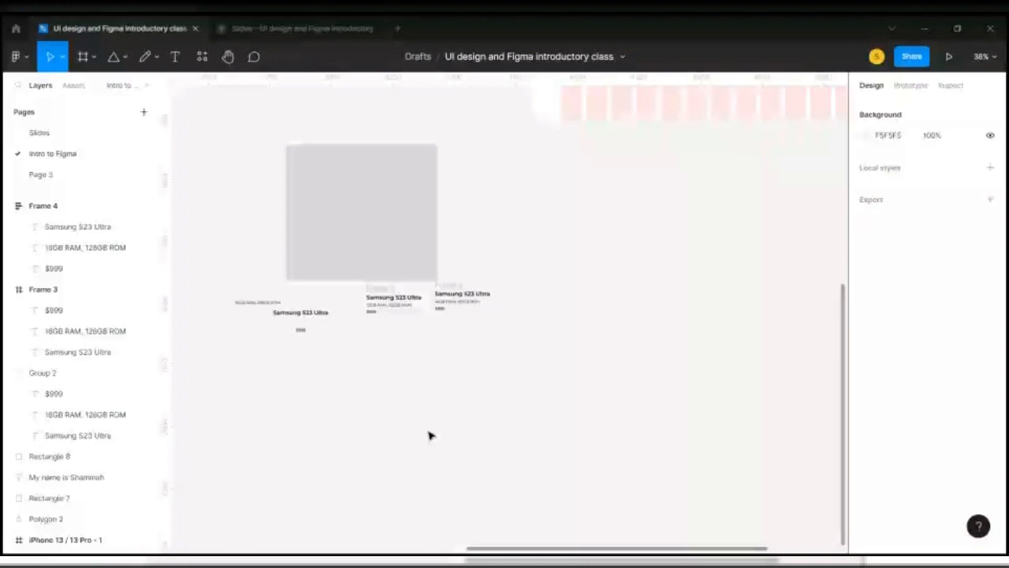
Place a 100 × 100 rectangle on the empty canvas and move it to X 4036, Y 1185
{"action": "key", "text": "r"}
{"action": "left_click", "coordinate": [617, 234]}
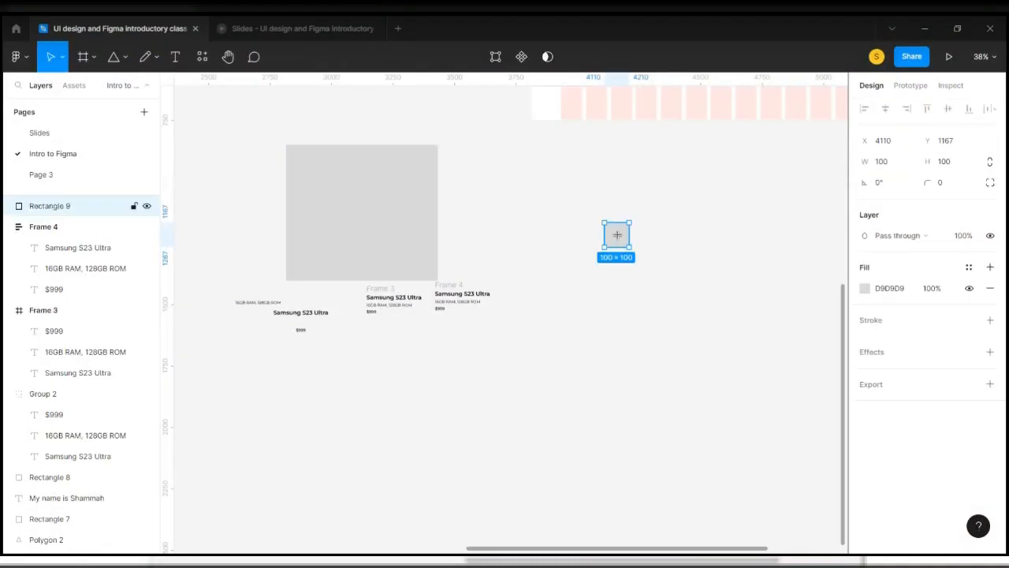
{"action": "scroll", "coordinate": [619, 239], "scroll_direction": "up", "scroll_amount": 10}
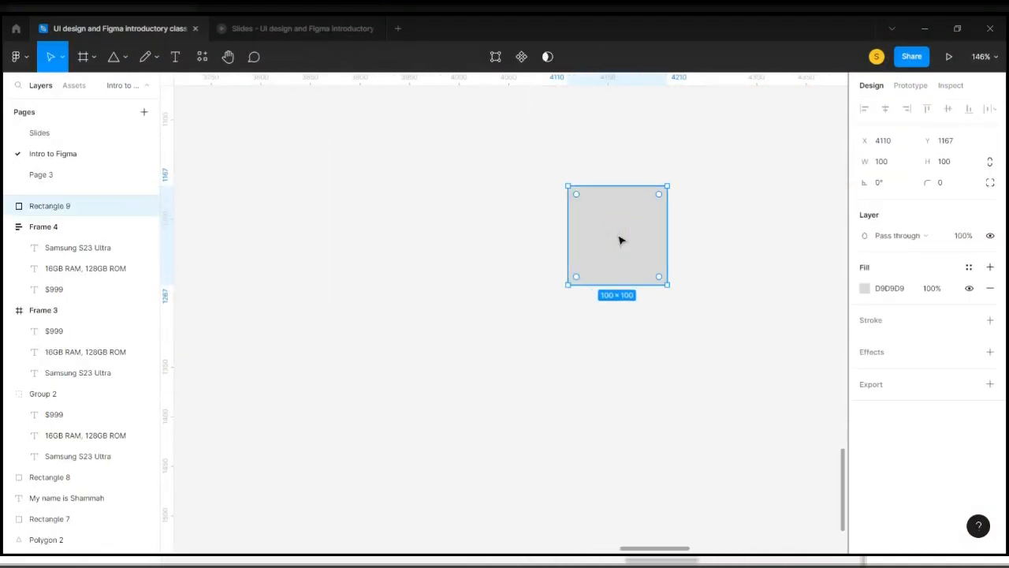
{"action": "scroll", "coordinate": [615, 240], "scroll_direction": "up", "scroll_amount": 5}
{"action": "left_click_drag", "start_coordinate": [647, 231], "coordinate": [482, 271]}
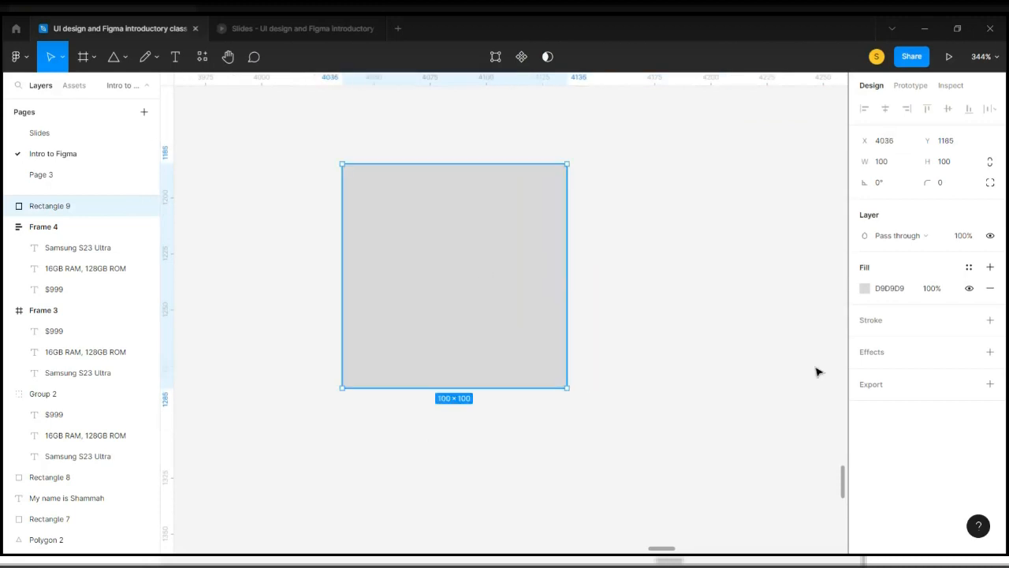
Add a drop shadow effect to the 100 × 100 rectangle and open the shadow's settings
{"action": "left_click", "coordinate": [990, 352]}
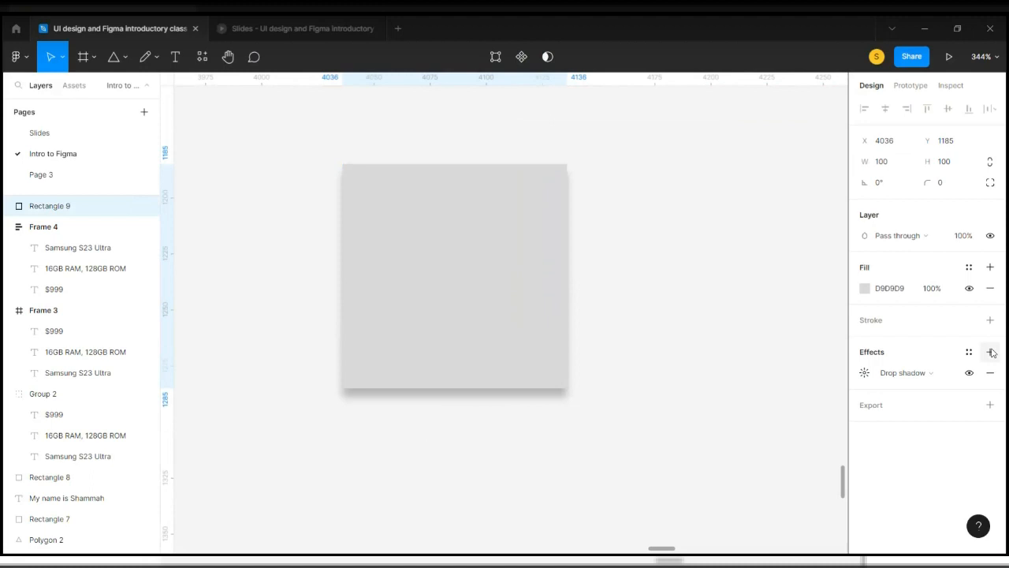
{"action": "left_click", "coordinate": [641, 280]}
{"action": "scroll", "coordinate": [642, 280], "scroll_direction": "up", "scroll_amount": 3}
{"action": "left_click", "coordinate": [441, 281]}
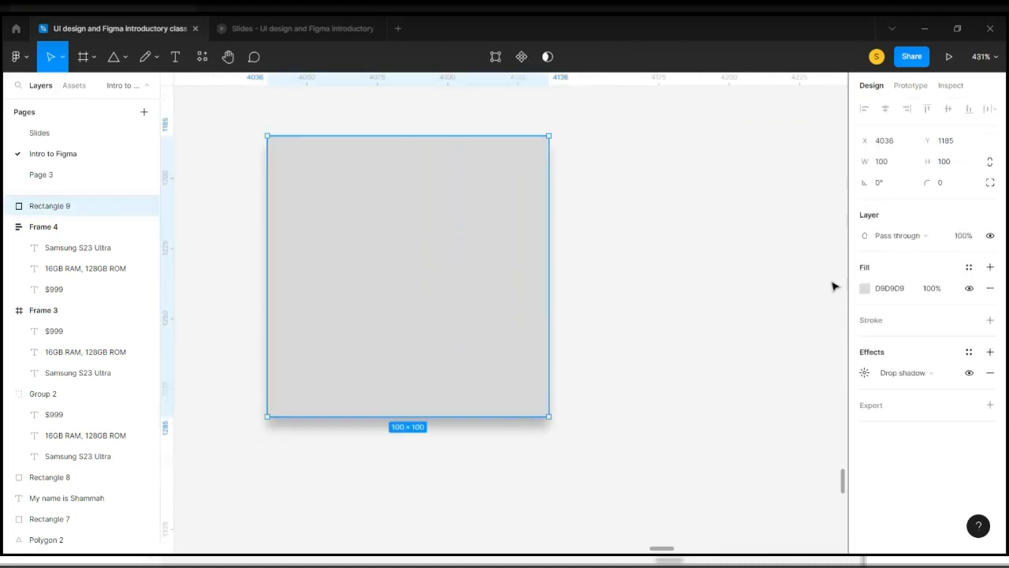
{"action": "scroll", "coordinate": [453, 193], "scroll_direction": "up", "scroll_amount": 2}
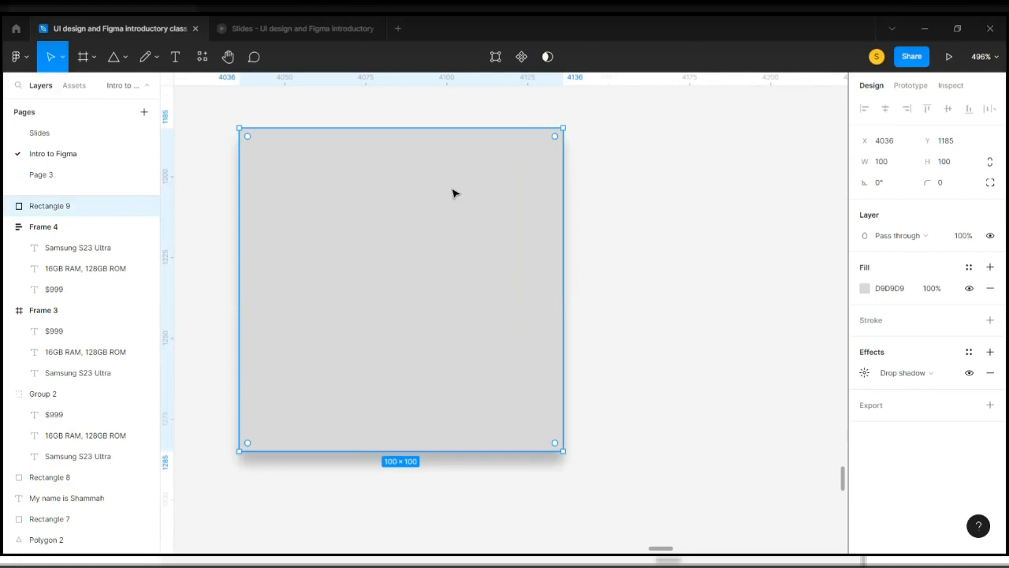
{"action": "left_click", "coordinate": [865, 372]}
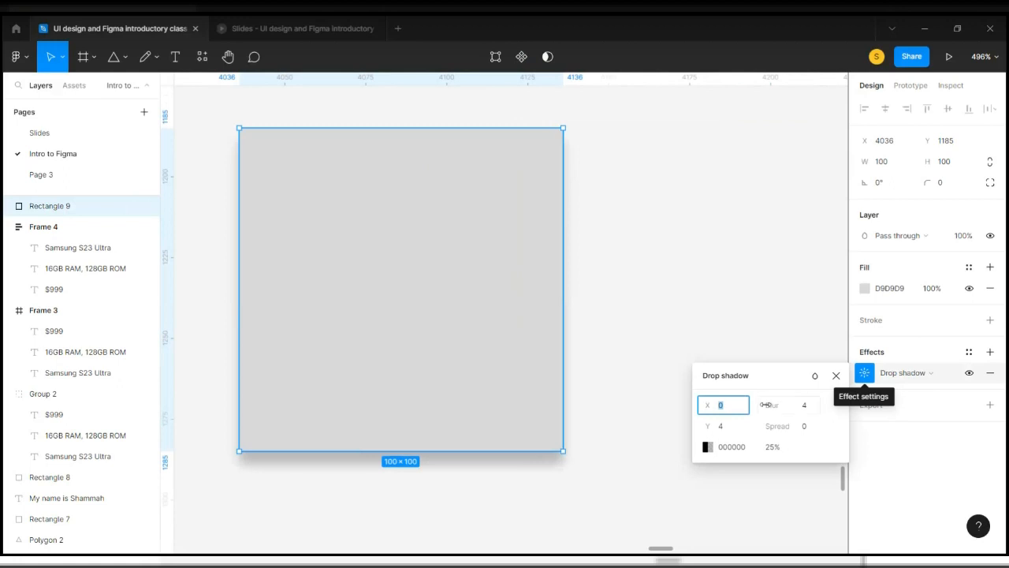
Try larger horizontal offsets for the rectangle's drop shadow, raising X gradually to 40
{"action": "key", "text": "Up"}
{"action": "key", "text": "Up"}
{"action": "key", "text": "Up"}
{"action": "key", "text": "Up"}
{"action": "key", "text": "Up"}
{"action": "key", "text": "Up"}
{"action": "key", "text": "Up"}
{"action": "key", "text": "Up"}
{"action": "key", "text": "Up"}
{"action": "key", "text": "Up"}
{"action": "key", "text": "Up"}
{"action": "key", "text": "Up"}
{"action": "key", "text": "Up"}
{"action": "key", "text": "Up"}
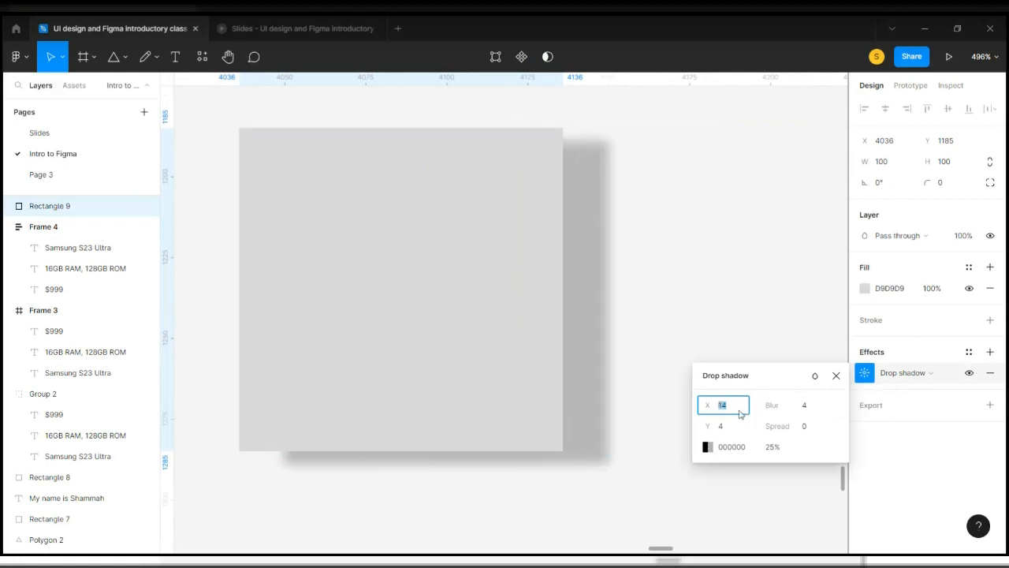
{"action": "key", "text": "Up"}
{"action": "key", "text": "Up"}
{"action": "key", "text": "Up"}
{"action": "key", "text": "Up"}
{"action": "key", "text": "Up"}
{"action": "key", "text": "Up"}
{"action": "key", "text": "Up"}
{"action": "key", "text": "Up"}
{"action": "key", "text": "Up"}
{"action": "key", "text": "Up"}
{"action": "key", "text": "Up"}
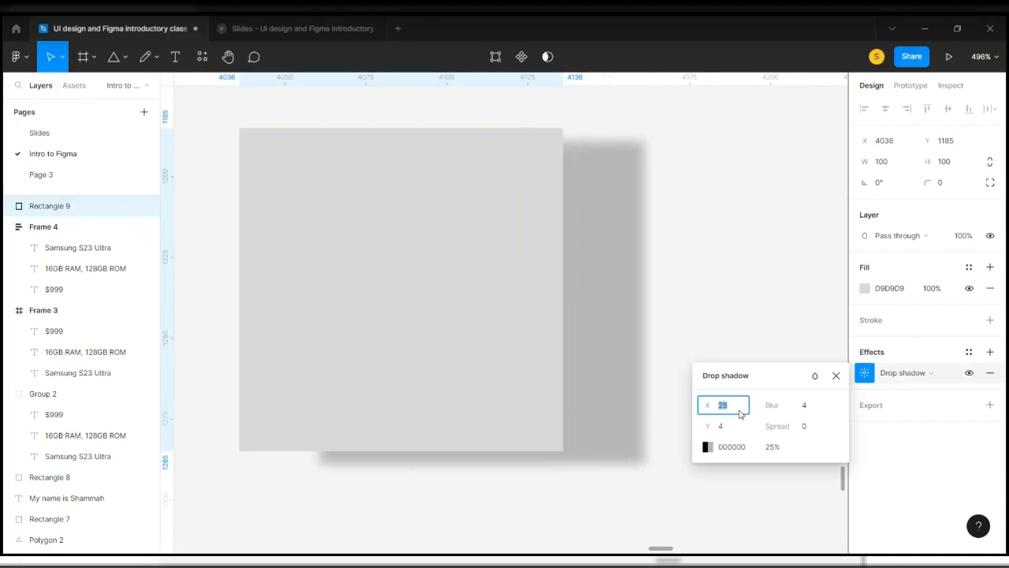
{"action": "key", "text": "Up"}
{"action": "key", "text": "Up"}
{"action": "key", "text": "Up"}
{"action": "key", "text": "Up"}
{"action": "key", "text": "Up"}
{"action": "key", "text": "Up"}
{"action": "key", "text": "Up"}
{"action": "key", "text": "Up"}
{"action": "key", "text": "Up"}
{"action": "key", "text": "Up"}
{"action": "key", "text": "Up"}
{"action": "key", "text": "Up"}
{"action": "key", "text": "Up"}
{"action": "key", "text": "Up"}
{"action": "key", "text": "Up"}
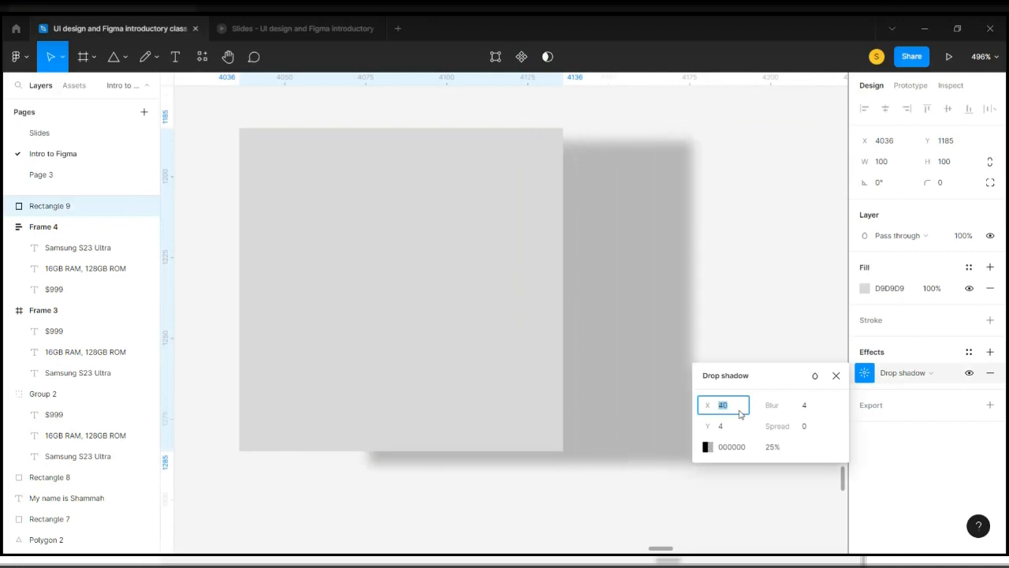
Try lowering the shadow's X offset gradually past -10 and reset it to 0
{"action": "key", "text": "Down"}
{"action": "key", "text": "Down"}
{"action": "key", "text": "Down"}
{"action": "key", "text": "Down"}
{"action": "key", "text": "Down"}
{"action": "key", "text": "Down"}
{"action": "key", "text": "Down"}
{"action": "key", "text": "Down"}
{"action": "key", "text": "Down"}
{"action": "key", "text": "Down"}
{"action": "key", "text": "Down"}
{"action": "key", "text": "Down"}
{"action": "key", "text": "Down"}
{"action": "key", "text": "Down"}
{"action": "key", "text": "Down"}
{"action": "key", "text": "Down"}
{"action": "key", "text": "Down"}
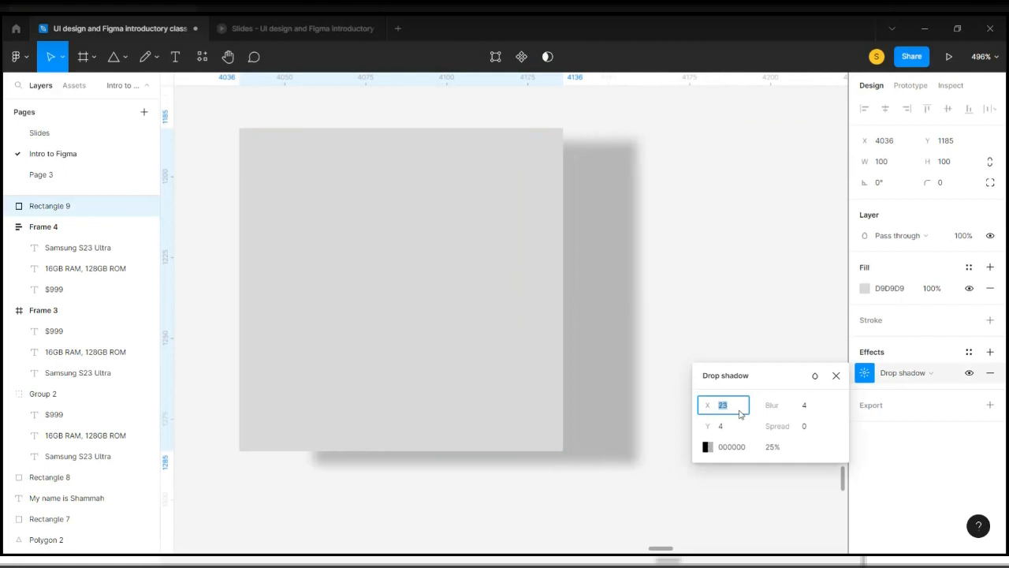
{"action": "key", "text": "Down"}
{"action": "key", "text": "Down"}
{"action": "key", "text": "Down"}
{"action": "key", "text": "Down"}
{"action": "key", "text": "Down"}
{"action": "key", "text": "Down"}
{"action": "key", "text": "Down"}
{"action": "key", "text": "Down"}
{"action": "key", "text": "Down"}
{"action": "key", "text": "Down"}
{"action": "key", "text": "Down"}
{"action": "key", "text": "Down"}
{"action": "key", "text": "Down"}
{"action": "key", "text": "Down"}
{"action": "key", "text": "Down"}
{"action": "key", "text": "Down"}
{"action": "key", "text": "Down"}
{"action": "key", "text": "Down"}
{"action": "key", "text": "Down"}
{"action": "key", "text": "Down"}
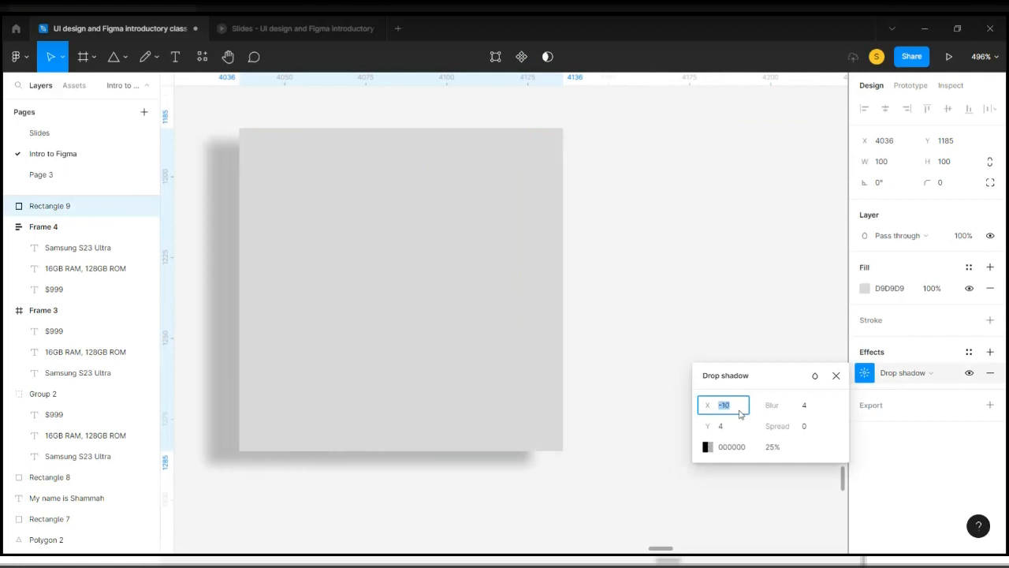
{"action": "key", "text": "Down"}
{"action": "key", "text": "Down"}
{"action": "key", "text": "Down"}
{"action": "key", "text": "Down"}
{"action": "key", "text": "Down"}
{"action": "key", "text": "Down"}
{"action": "key", "text": "Down"}
{"action": "key", "text": "Down"}
{"action": "type", "text": "0"}
{"action": "key", "text": "Return"}
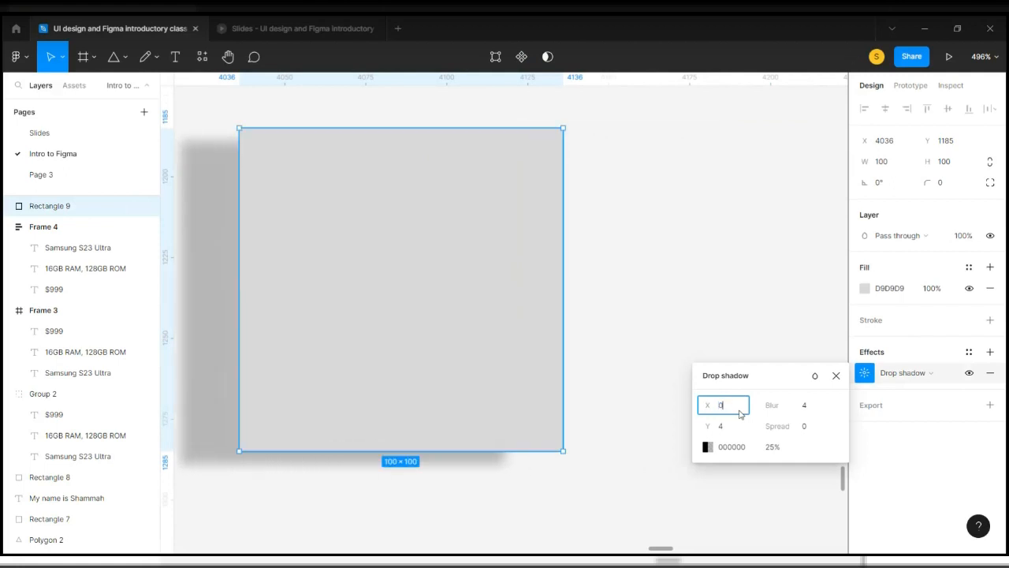
Nudge the rectangle up to Y 1177
{"action": "key", "text": "Up"}
{"action": "key", "text": "Up"}
{"action": "key", "text": "Up"}
{"action": "key", "text": "Up"}
{"action": "key", "text": "Up"}
{"action": "key", "text": "Up"}
{"action": "key", "text": "Up"}
{"action": "key", "text": "Up"}
Set the drop shadow's X offset to 4
{"action": "left_click", "coordinate": [740, 411]}
{"action": "key", "text": "Up"}
{"action": "key", "text": "Up"}
{"action": "key", "text": "Up"}
{"action": "key", "text": "Up"}
{"action": "key", "text": "Up"}
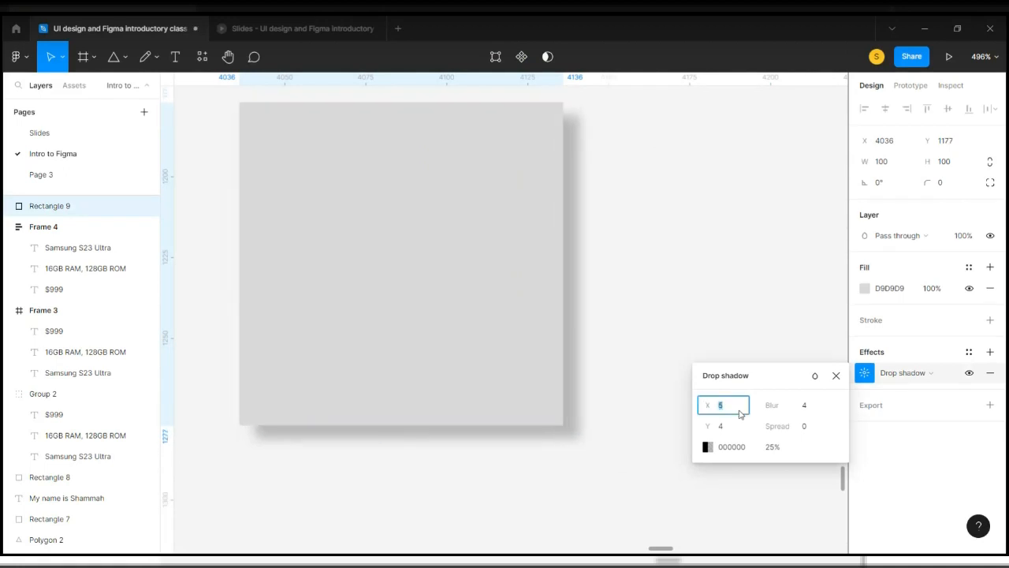
{"action": "key", "text": "Down"}
Try larger vertical offsets for the rectangle's drop shadow, raising Y gradually to about 30
{"action": "left_click", "coordinate": [719, 431]}
{"action": "key", "text": "Up"}
{"action": "key", "text": "Up"}
{"action": "key", "text": "Up"}
{"action": "key", "text": "Up"}
{"action": "key", "text": "Up"}
{"action": "key", "text": "Up"}
{"action": "key", "text": "Up"}
{"action": "key", "text": "Up"}
{"action": "key", "text": "Up"}
{"action": "key", "text": "Up"}
{"action": "key", "text": "Up"}
{"action": "key", "text": "Up"}
{"action": "key", "text": "Up"}
{"action": "key", "text": "Up"}
{"action": "key", "text": "Up"}
{"action": "key", "text": "Up"}
{"action": "key", "text": "Up"}
{"action": "key", "text": "Up"}
{"action": "key", "text": "Up"}
{"action": "key", "text": "Up"}
{"action": "key", "text": "Up"}
{"action": "key", "text": "Up"}
{"action": "key", "text": "Up"}
{"action": "key", "text": "Up"}
Try lowering the drop shadow's Y offset gradually past -1 and reset it to 4
{"action": "key", "text": "Down"}
{"action": "key", "text": "Down"}
{"action": "key", "text": "Down"}
{"action": "key", "text": "Down"}
{"action": "key", "text": "Down"}
{"action": "key", "text": "Down"}
{"action": "key", "text": "Down"}
{"action": "key", "text": "Down"}
{"action": "key", "text": "Down"}
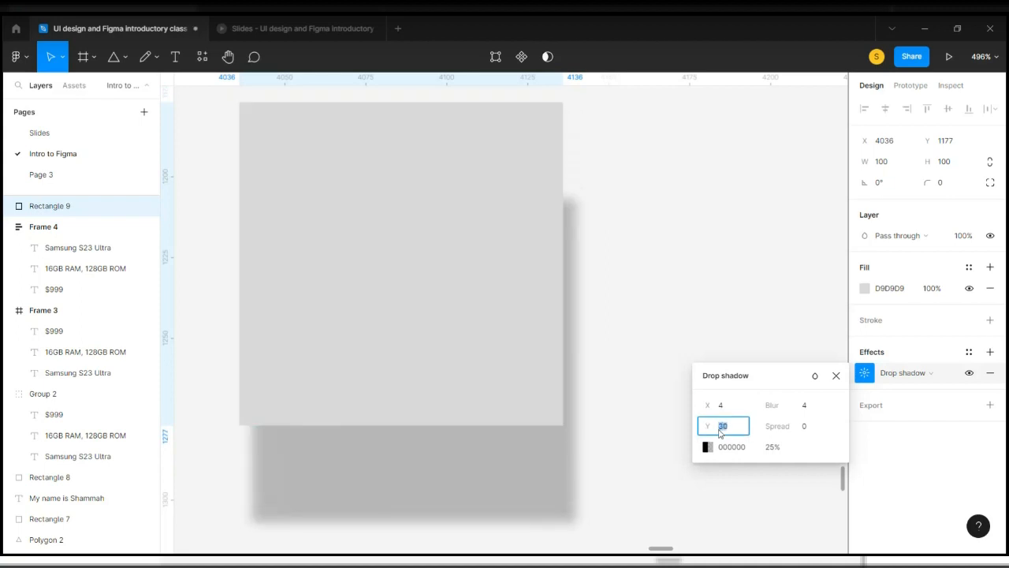
{"action": "key", "text": "Down"}
{"action": "key", "text": "Down"}
{"action": "key", "text": "Down"}
{"action": "key", "text": "Down"}
{"action": "key", "text": "Down"}
{"action": "key", "text": "Down"}
{"action": "key", "text": "Down"}
{"action": "key", "text": "Down"}
{"action": "key", "text": "Down"}
{"action": "key", "text": "Down"}
{"action": "key", "text": "Down"}
{"action": "key", "text": "Down"}
{"action": "key", "text": "Down"}
{"action": "key", "text": "Down"}
{"action": "key", "text": "Down"}
{"action": "key", "text": "Down"}
{"action": "key", "text": "Down"}
{"action": "key", "text": "Down"}
{"action": "key", "text": "Down"}
{"action": "key", "text": "Down"}
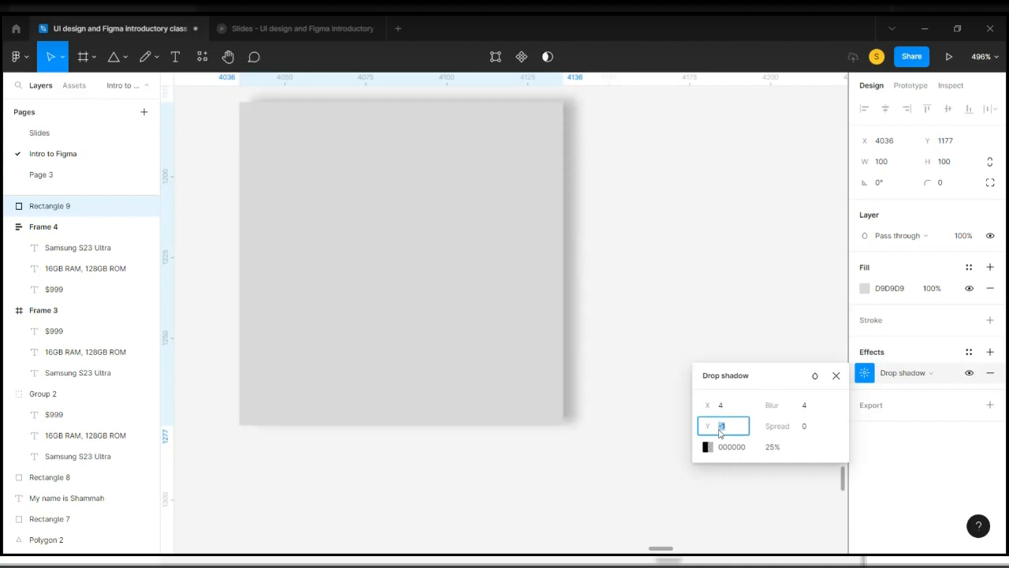
{"action": "key", "text": "Down"}
{"action": "key", "text": "Down"}
{"action": "key", "text": "Down"}
{"action": "key", "text": "Down"}
{"action": "type", "text": "4"}
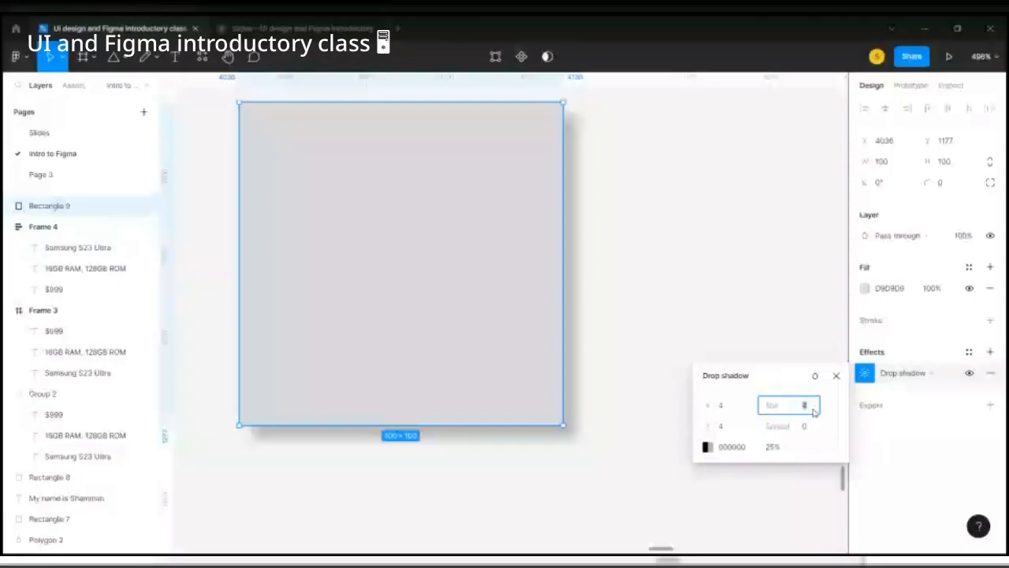
Try a drop shadow blur of 13 and raise the spread gradually to about 15
{"action": "key", "text": "Up"}
{"action": "key", "text": "Up"}
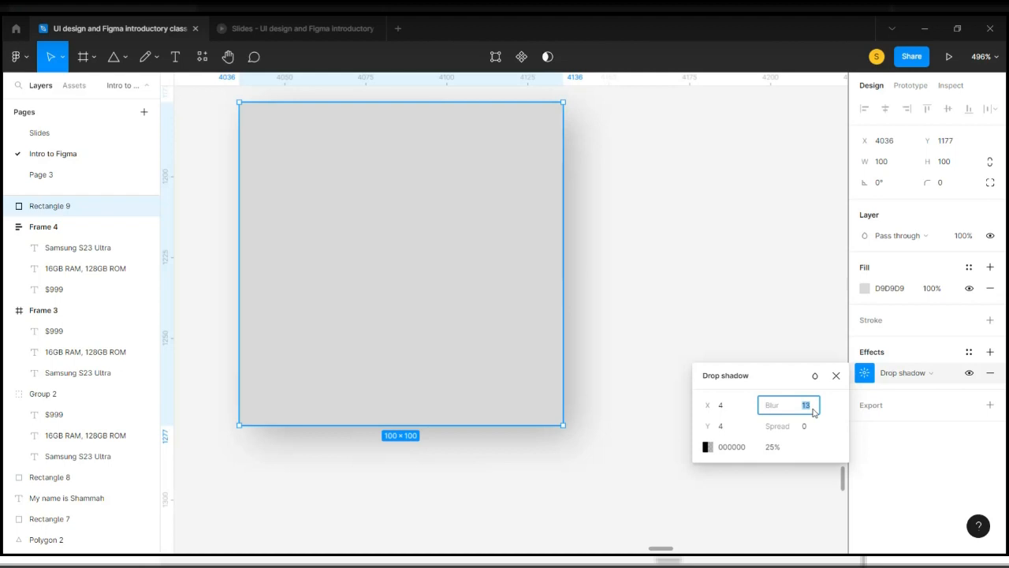
{"action": "left_click", "coordinate": [814, 426]}
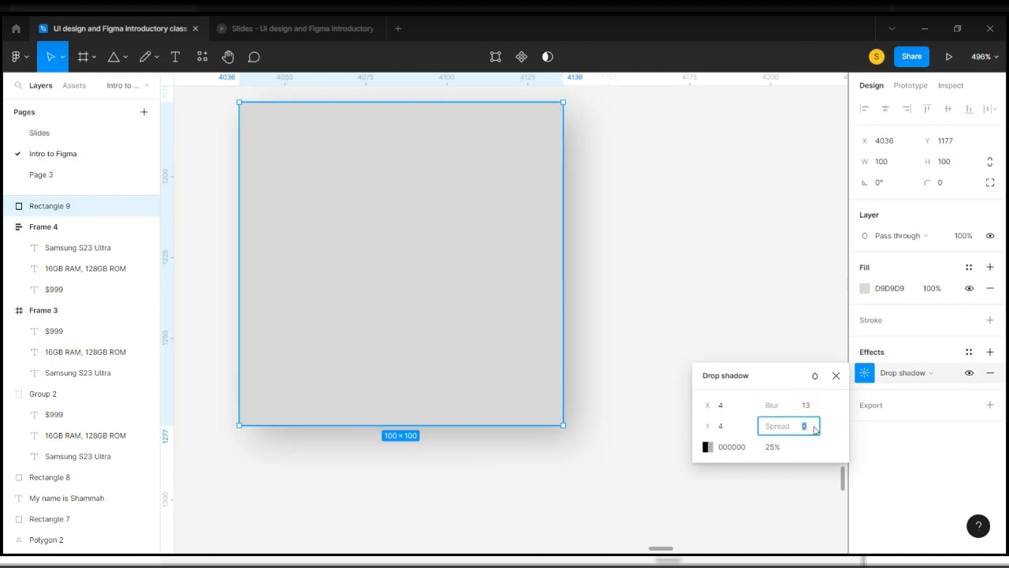
{"action": "key", "text": "Up"}
{"action": "key", "text": "Up"}
{"action": "key", "text": "Up"}
{"action": "key", "text": "Up"}
{"action": "key", "text": "Up"}
{"action": "key", "text": "Up"}
{"action": "key", "text": "Up"}
{"action": "key", "text": "Up"}
{"action": "key", "text": "Up"}
{"action": "key", "text": "Up"}
{"action": "key", "text": "Up"}
{"action": "key", "text": "Up"}
{"action": "key", "text": "Up"}
{"action": "key", "text": "Up"}
{"action": "key", "text": "Up"}
{"action": "key", "text": "Up"}
{"action": "key", "text": "Up"}
{"action": "key", "text": "Up"}
{"action": "key", "text": "Up"}
{"action": "key", "text": "Up"}
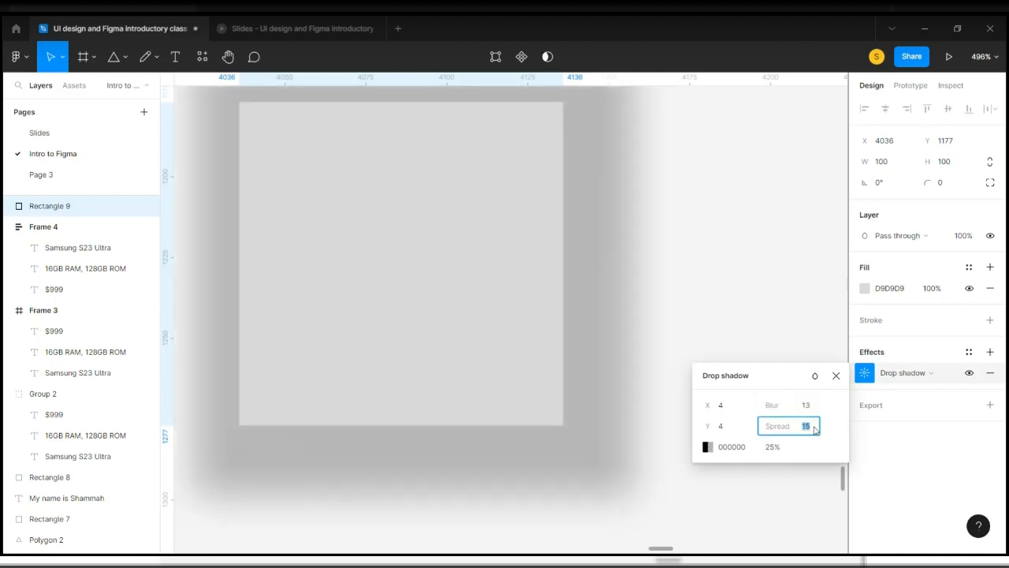
Try lowering the drop shadow's spread gradually, and undo both the spread and blur changes
{"action": "key", "text": "Down"}
{"action": "key", "text": "Down"}
{"action": "key", "text": "Down"}
{"action": "key", "text": "Down"}
{"action": "key", "text": "Down"}
{"action": "key", "text": "Down"}
{"action": "key", "text": "Down"}
{"action": "key", "text": "Down"}
{"action": "key", "text": "Down"}
{"action": "key", "text": "Down"}
{"action": "key", "text": "Down"}
{"action": "key", "text": "Down"}
{"action": "key", "text": "Down"}
{"action": "key", "text": "Down"}
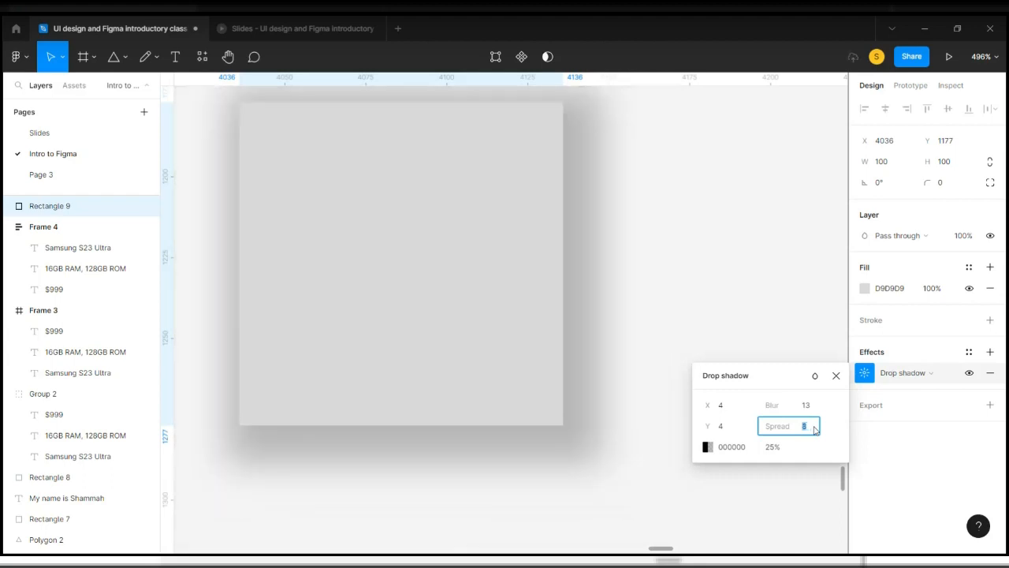
{"action": "key", "text": "ctrl+z"}
{"action": "key", "text": "ctrl+z"}
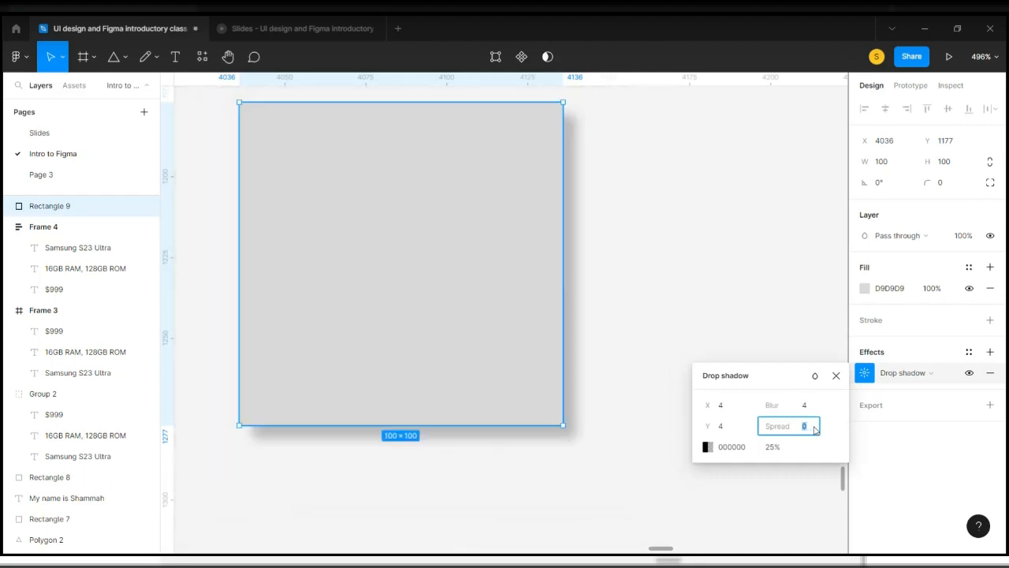
Change the rectangle's effect from drop shadow to inner shadow and inspect its edges up close
{"action": "left_click", "coordinate": [922, 374]}
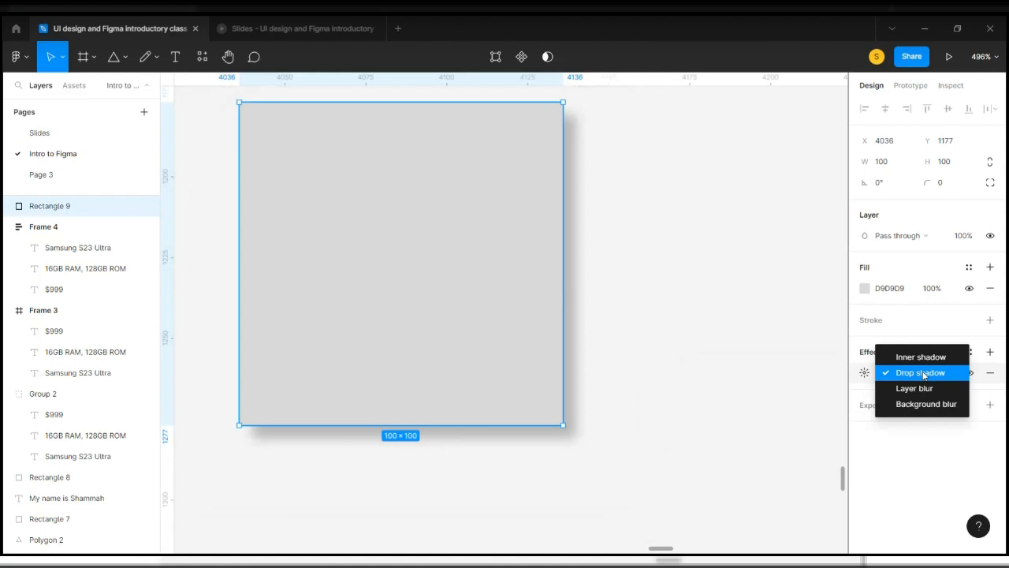
{"action": "left_click", "coordinate": [916, 356]}
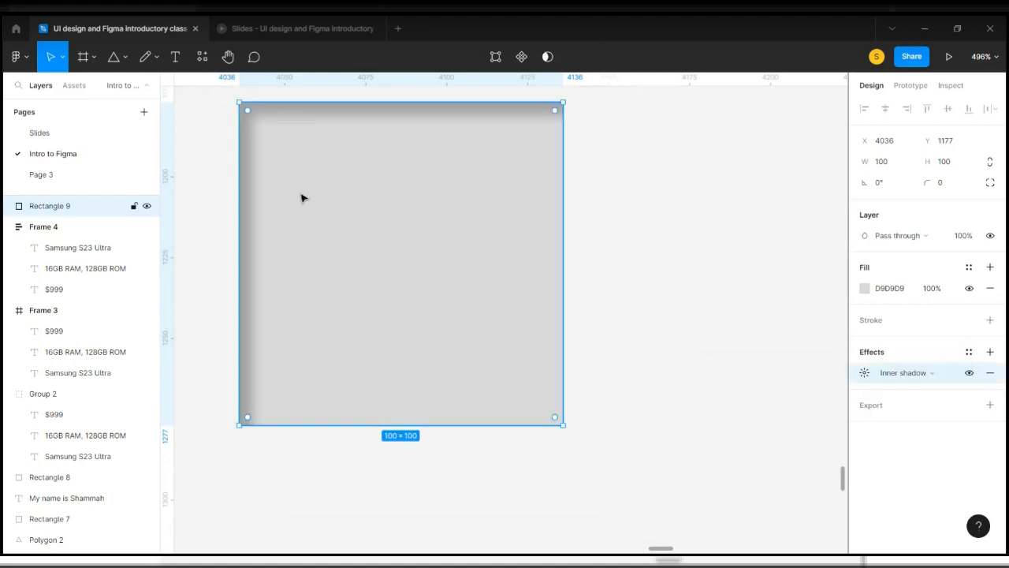
{"action": "scroll", "coordinate": [210, 143], "scroll_direction": "up", "scroll_amount": 3}
{"action": "scroll", "coordinate": [383, 147], "scroll_direction": "down", "scroll_amount": 2}
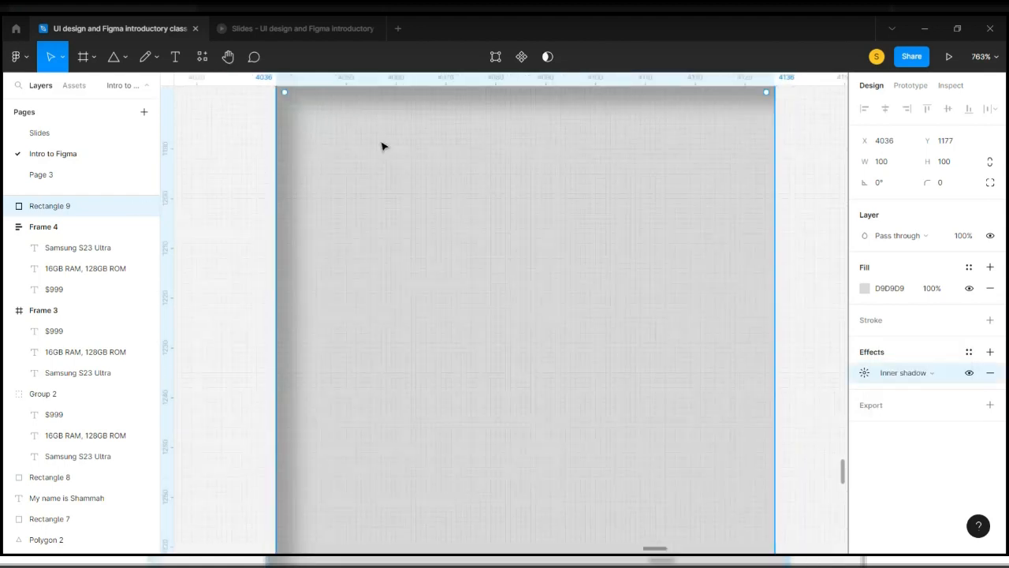
Open the inner shadow's settings and try different horizontal offsets, raising X and lowering it gradually to -14
{"action": "left_click", "coordinate": [864, 372]}
{"action": "key", "text": "Up"}
{"action": "key", "text": "Up"}
{"action": "key", "text": "Up"}
{"action": "key", "text": "Up"}
{"action": "key", "text": "Up"}
{"action": "key", "text": "Up"}
{"action": "key", "text": "Up"}
{"action": "key", "text": "Up"}
{"action": "key", "text": "Up"}
{"action": "key", "text": "Up"}
{"action": "key", "text": "Up"}
{"action": "key", "text": "Up"}
{"action": "key", "text": "Up"}
{"action": "key", "text": "Up"}
{"action": "key", "text": "Up"}
{"action": "key", "text": "Up"}
{"action": "key", "text": "Down"}
{"action": "key", "text": "Down"}
{"action": "key", "text": "Down"}
{"action": "key", "text": "Down"}
{"action": "key", "text": "Down"}
{"action": "key", "text": "Down"}
{"action": "key", "text": "Down"}
{"action": "key", "text": "Down"}
{"action": "key", "text": "Down"}
{"action": "key", "text": "Down"}
{"action": "key", "text": "Down"}
{"action": "key", "text": "Down"}
{"action": "key", "text": "Down"}
{"action": "key", "text": "Down"}
{"action": "key", "text": "Down"}
{"action": "key", "text": "Down"}
{"action": "key", "text": "Down"}
{"action": "key", "text": "Down"}
{"action": "key", "text": "Down"}
{"action": "key", "text": "Down"}
{"action": "key", "text": "Down"}
{"action": "key", "text": "Down"}
{"action": "key", "text": "Down"}
{"action": "key", "text": "Down"}
{"action": "key", "text": "Down"}
{"action": "key", "text": "Down"}
{"action": "key", "text": "Down"}
{"action": "key", "text": "Down"}
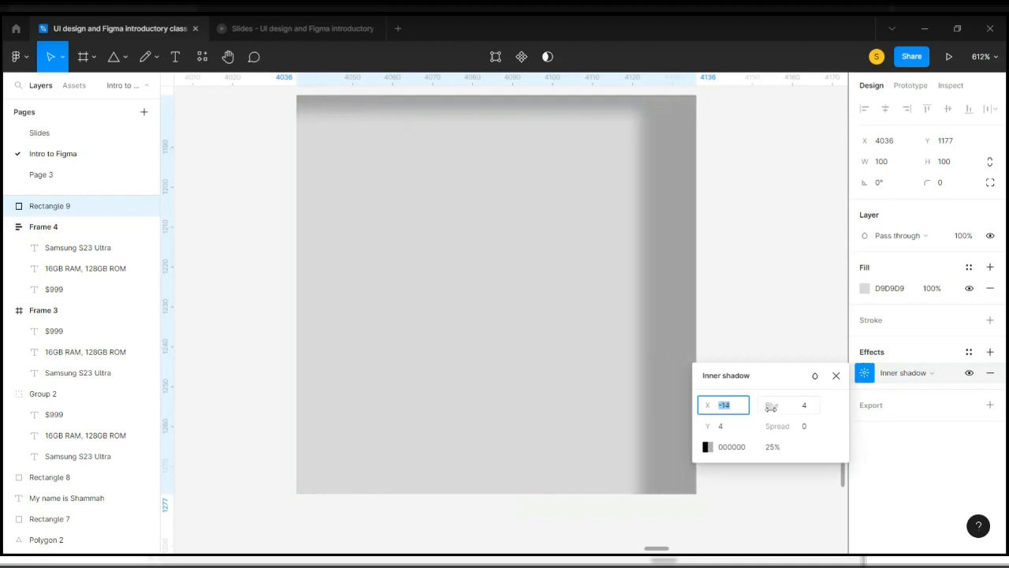
Set the inner shadow's X offset to 4, try raising and lowering its Y offset gradually, and reset Y to 4
{"action": "type", "text": "4"}
{"action": "key", "text": "Return"}
{"action": "left_click", "coordinate": [734, 432]}
{"action": "key", "text": "Up"}
{"action": "key", "text": "Up"}
{"action": "key", "text": "Up"}
{"action": "key", "text": "Up"}
{"action": "key", "text": "Up"}
{"action": "key", "text": "Up"}
{"action": "key", "text": "Up"}
{"action": "key", "text": "Up"}
{"action": "key", "text": "Up"}
{"action": "key", "text": "Up"}
{"action": "key", "text": "Up"}
{"action": "key", "text": "Up"}
{"action": "key", "text": "Up"}
{"action": "key", "text": "Up"}
{"action": "key", "text": "Up"}
{"action": "key", "text": "Up"}
{"action": "key", "text": "Down"}
{"action": "key", "text": "Down"}
{"action": "key", "text": "Down"}
{"action": "key", "text": "Down"}
{"action": "key", "text": "Down"}
{"action": "key", "text": "Down"}
{"action": "key", "text": "Down"}
{"action": "key", "text": "Down"}
{"action": "key", "text": "Down"}
{"action": "key", "text": "Down"}
{"action": "key", "text": "Down"}
{"action": "key", "text": "Down"}
{"action": "key", "text": "Down"}
{"action": "key", "text": "Down"}
{"action": "key", "text": "Down"}
{"action": "key", "text": "Down"}
{"action": "key", "text": "Down"}
{"action": "key", "text": "Down"}
{"action": "key", "text": "Down"}
{"action": "key", "text": "Down"}
{"action": "key", "text": "Down"}
{"action": "key", "text": "Down"}
{"action": "key", "text": "Down"}
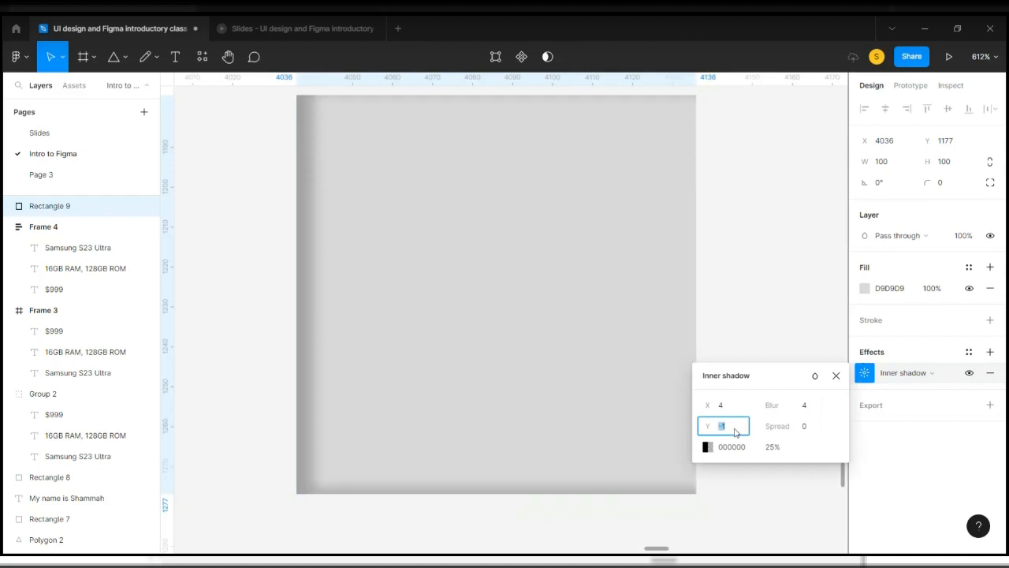
{"action": "type", "text": "0"}
{"action": "key", "text": "Return"}
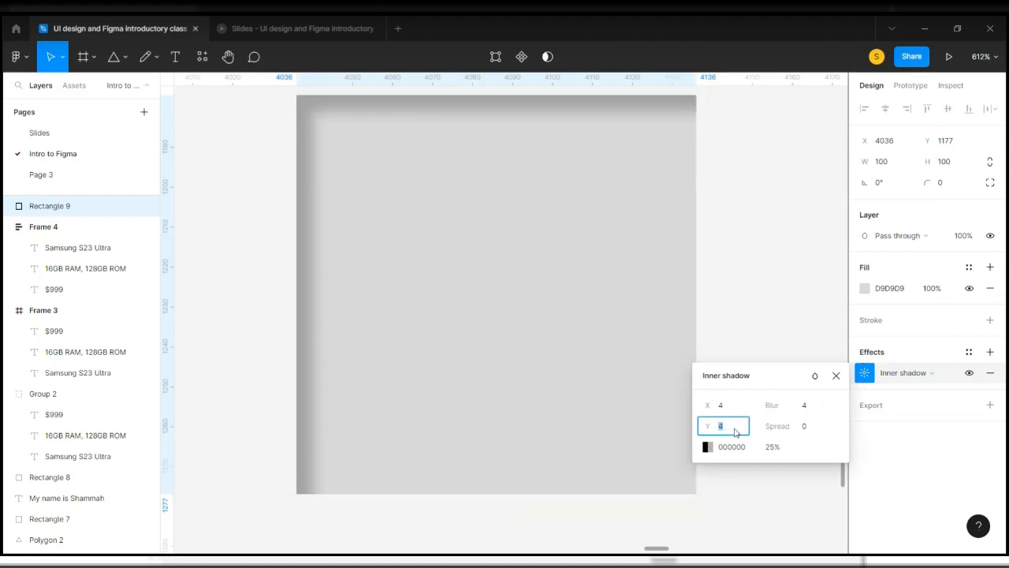
Try raising the inner shadow's spread gradually to 21, and reset the spread to 0
{"action": "left_click", "coordinate": [812, 426]}
{"action": "key", "text": "Up"}
{"action": "key", "text": "Up"}
{"action": "key", "text": "Up"}
{"action": "key", "text": "Up"}
{"action": "key", "text": "Up"}
{"action": "key", "text": "Up"}
{"action": "key", "text": "Up"}
{"action": "key", "text": "Up"}
{"action": "key", "text": "Up"}
{"action": "key", "text": "Up"}
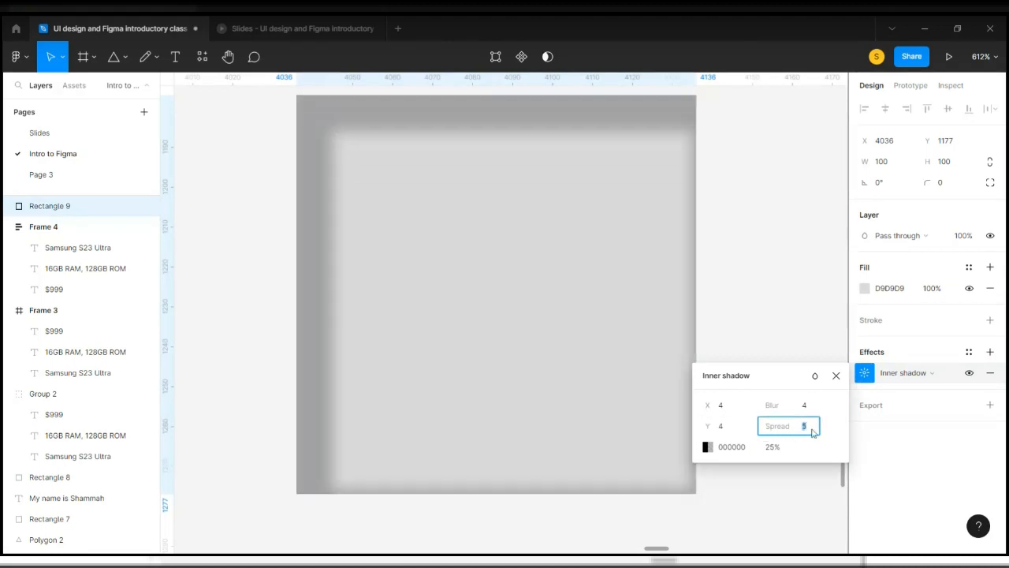
{"action": "key", "text": "Up"}
{"action": "key", "text": "Up"}
{"action": "key", "text": "Up"}
{"action": "key", "text": "Up"}
{"action": "key", "text": "Up"}
{"action": "key", "text": "Up"}
{"action": "key", "text": "Up"}
{"action": "key", "text": "Up"}
{"action": "key", "text": "Up"}
{"action": "key", "text": "Up"}
{"action": "key", "text": "Up"}
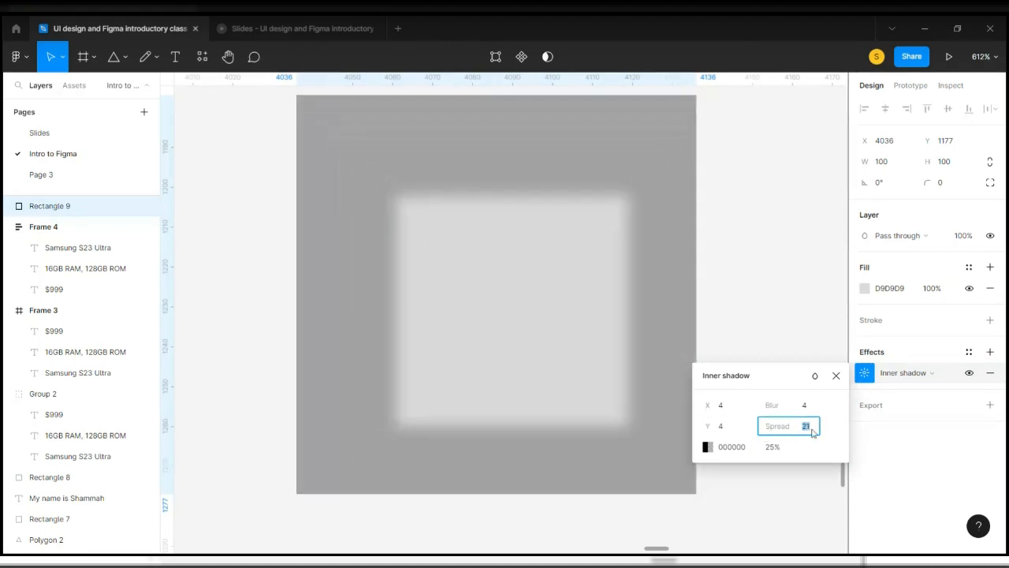
{"action": "type", "text": "0"}
{"action": "key", "text": "Return"}
Try raising the inner shadow's blur gradually to 20, and reset the blur to 4
{"action": "left_click", "coordinate": [812, 405]}
{"action": "key", "text": "Up"}
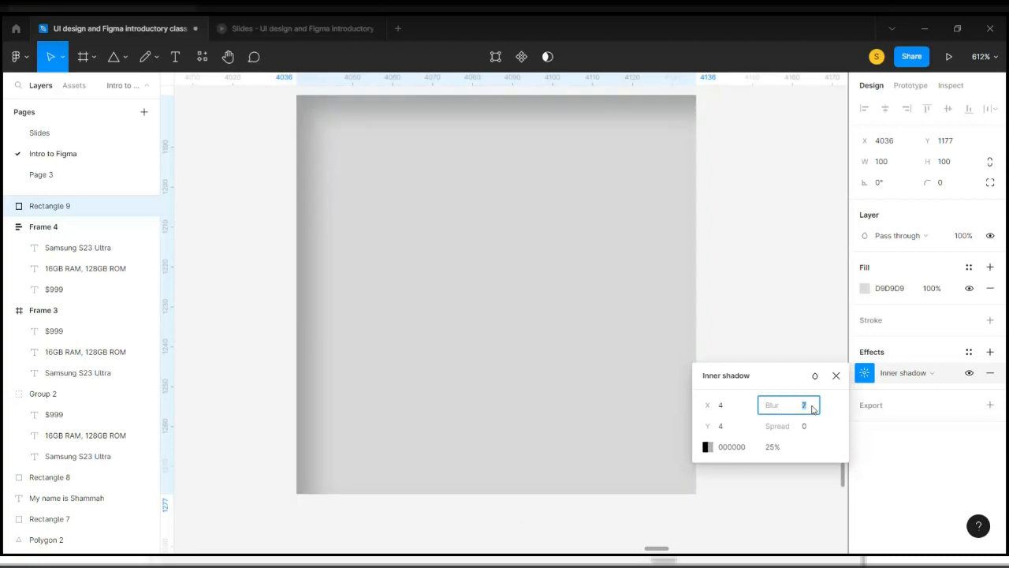
{"action": "key", "text": "Up"}
{"action": "key", "text": "Up"}
{"action": "key", "text": "Up"}
{"action": "key", "text": "Up"}
{"action": "key", "text": "Up"}
{"action": "key", "text": "Up"}
{"action": "key", "text": "Up"}
{"action": "key", "text": "Up"}
{"action": "key", "text": "Up"}
{"action": "key", "text": "Up"}
{"action": "key", "text": "Up"}
{"action": "key", "text": "Up"}
{"action": "key", "text": "Up"}
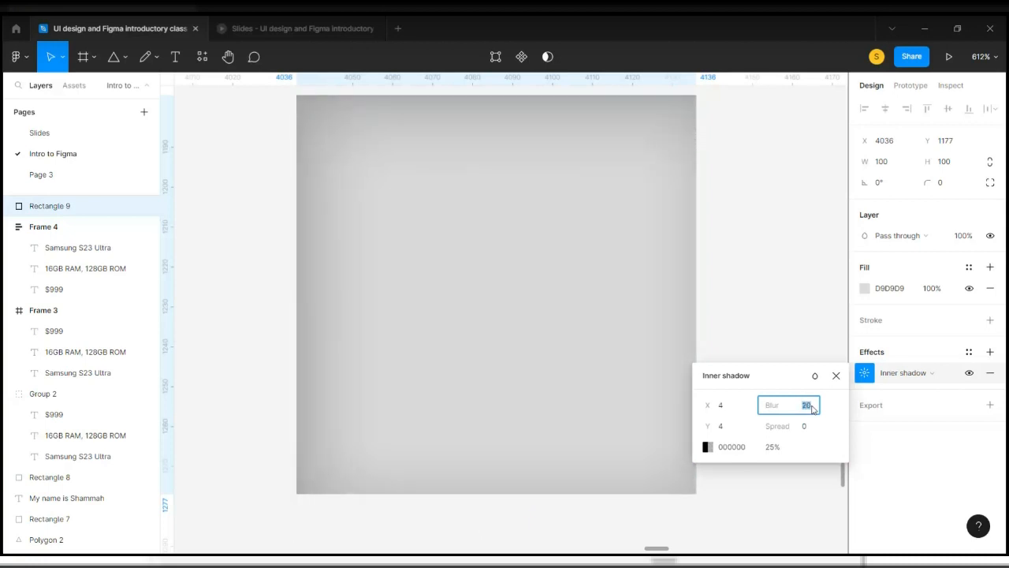
{"action": "type", "text": "4"}
{"action": "key", "text": "Return"}
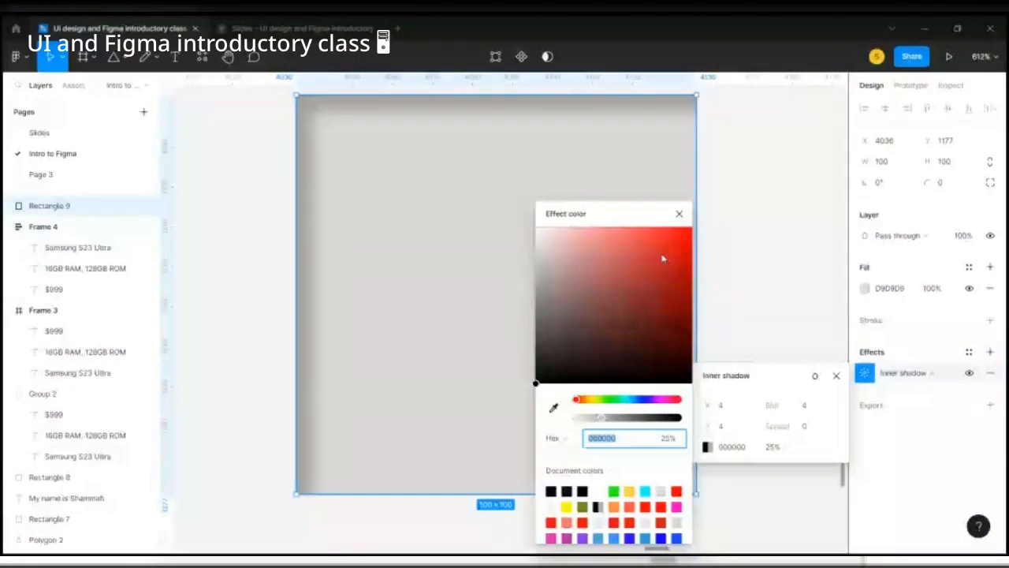
Try colouring the inner shadow red FF1A1A at different opacities down to 0%, and undo the colour and opacity changes
{"action": "mouse_move", "coordinate": [662, 258]}
{"action": "left_mouse_down"}
{"action": "mouse_move", "coordinate": [704, 224]}
{"action": "mouse_move", "coordinate": [662, 293]}
{"action": "mouse_move", "coordinate": [652, 263]}
{"action": "mouse_move", "coordinate": [685, 232]}
{"action": "mouse_move", "coordinate": [677, 221]}
{"action": "left_mouse_up"}
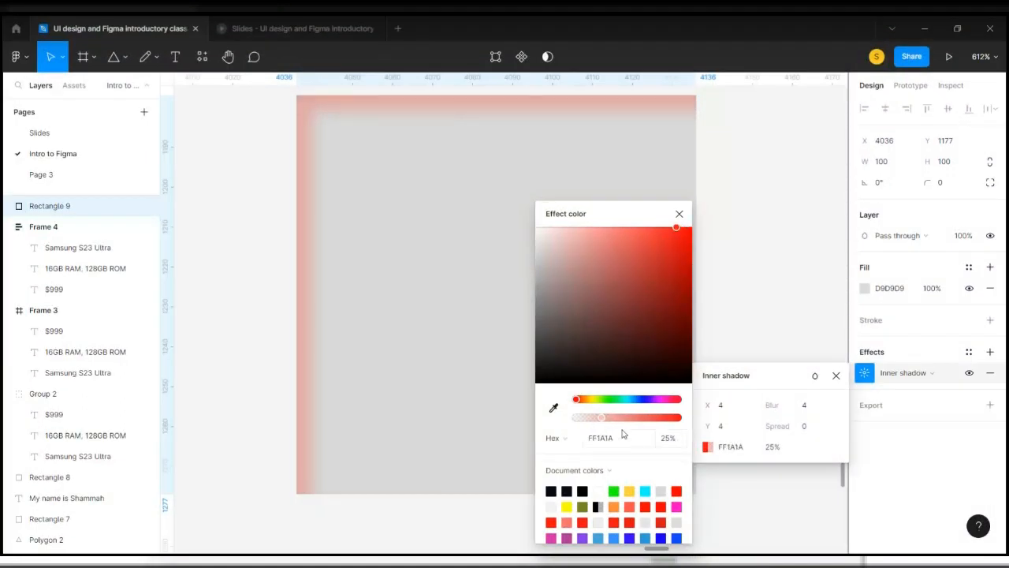
{"action": "left_click_drag", "start_coordinate": [631, 419], "coordinate": [677, 418]}
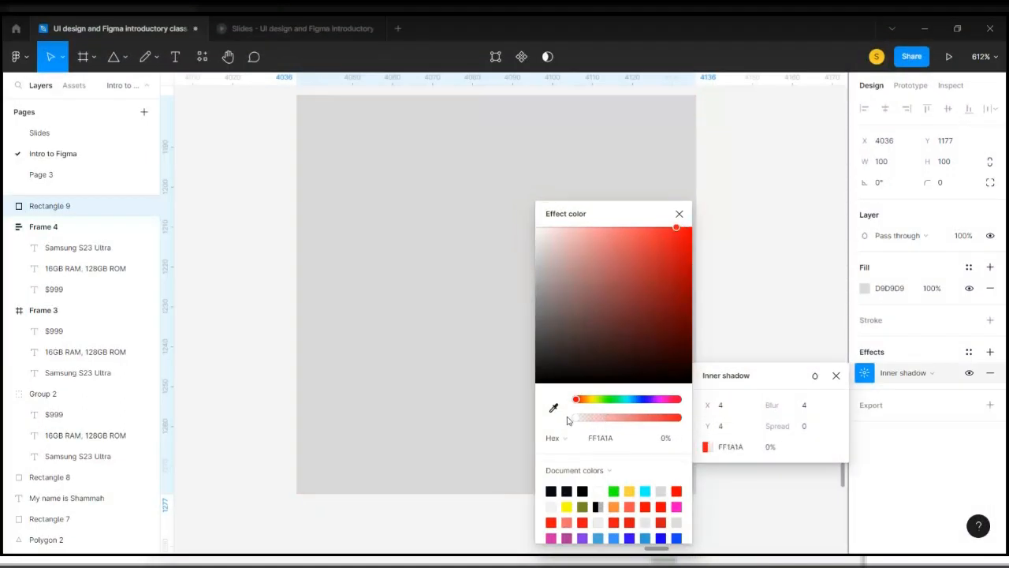
{"action": "key", "text": "ctrl+z"}
{"action": "key", "text": "ctrl+z"}
{"action": "key", "text": "ctrl+z"}
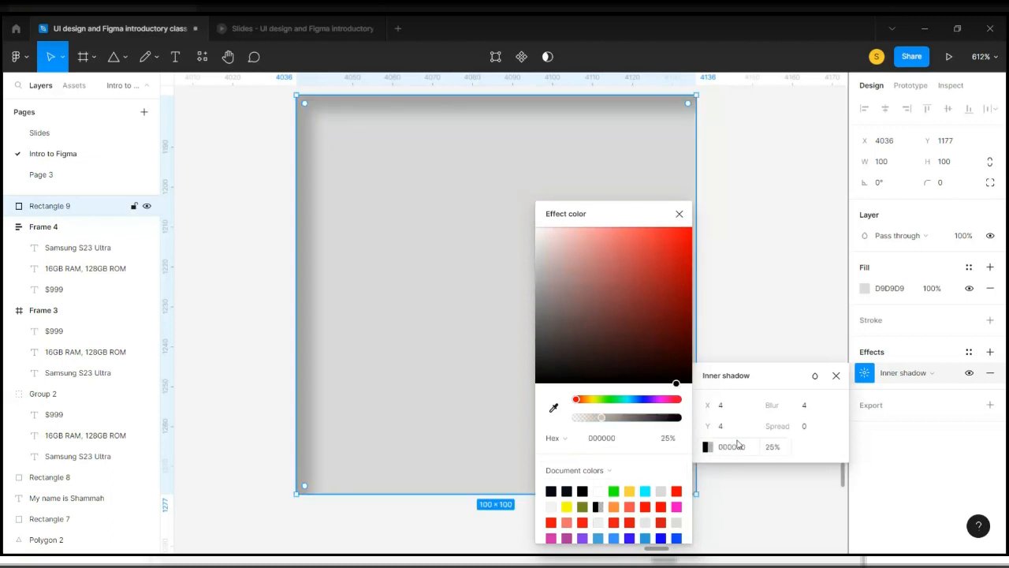
{"action": "left_click", "coordinate": [679, 214]}
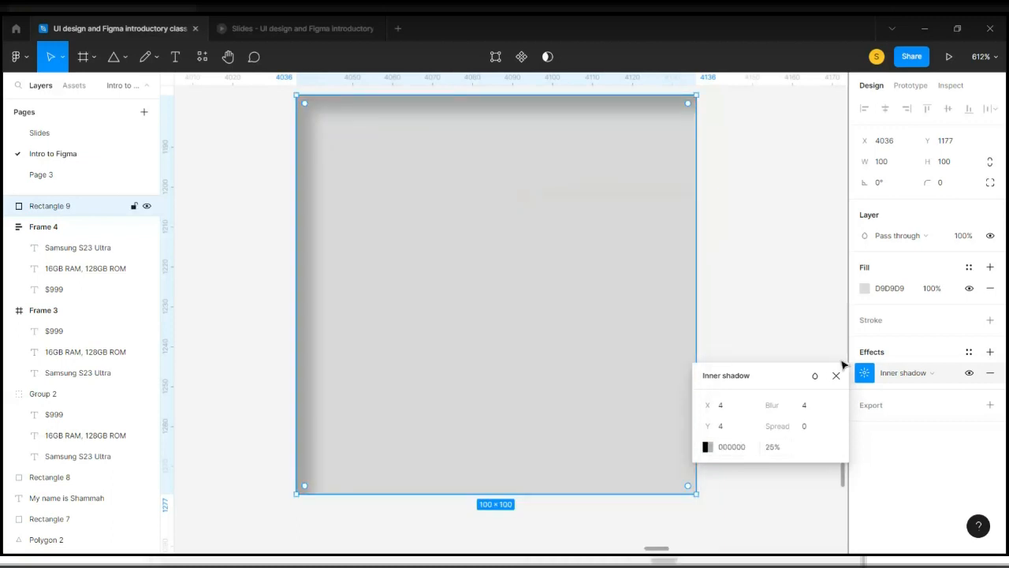
Change the rectangle's effect from inner shadow to layer blur and set its blur to 0
{"action": "left_click", "coordinate": [939, 375]}
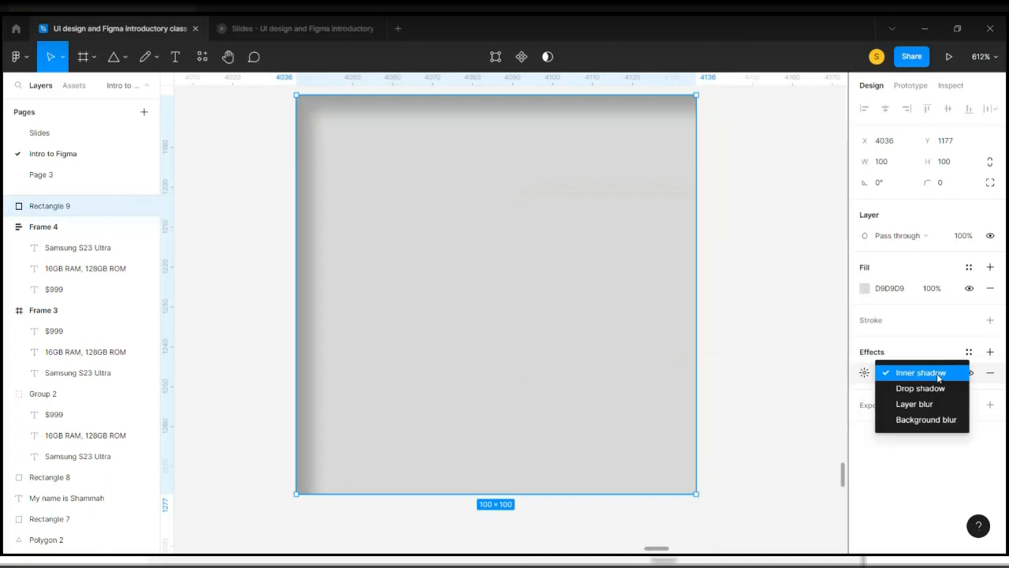
{"action": "left_click", "coordinate": [933, 404]}
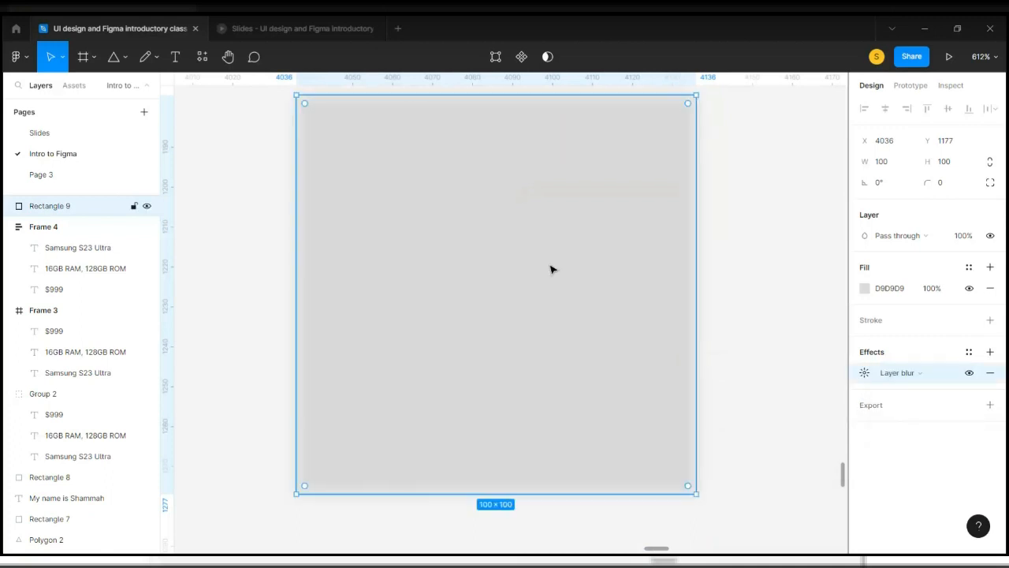
{"action": "left_click", "coordinate": [864, 377]}
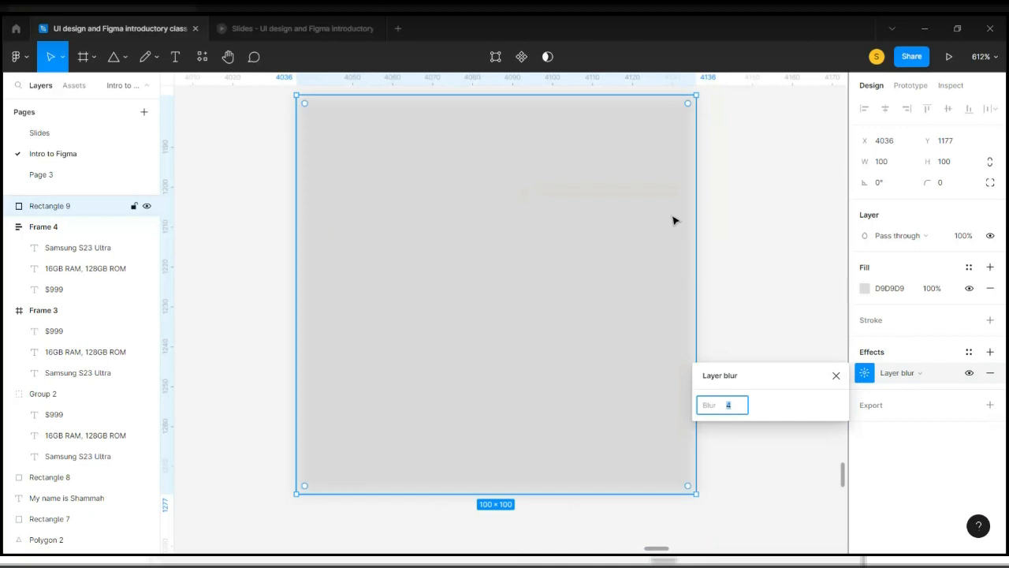
{"action": "type", "text": "0"}
{"action": "key", "text": "Return"}
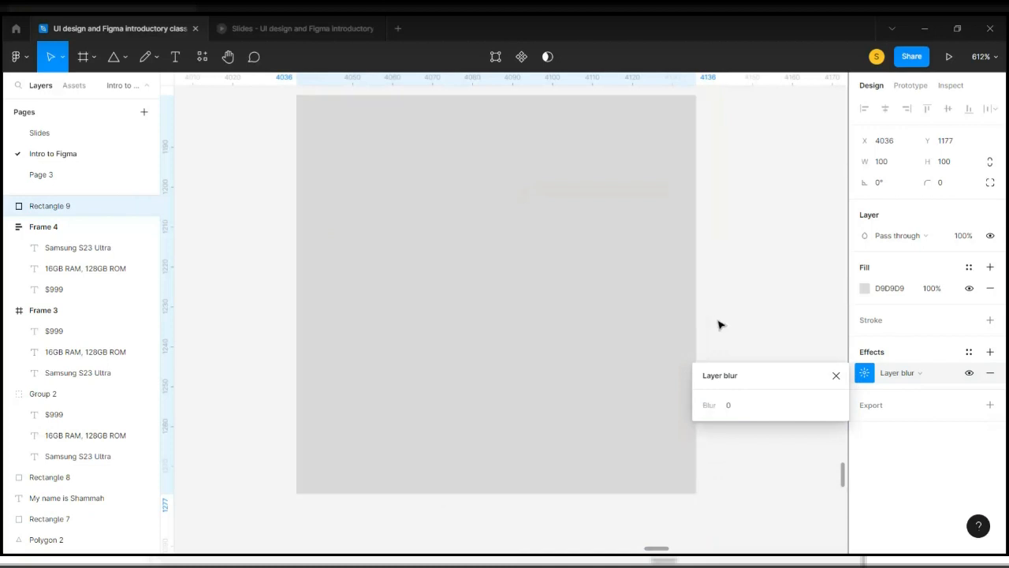
Try raising the rectangle's layer blur gradually to 10, and reset the blur to 0
{"action": "scroll", "coordinate": [614, 324], "scroll_direction": "down", "scroll_amount": 3}
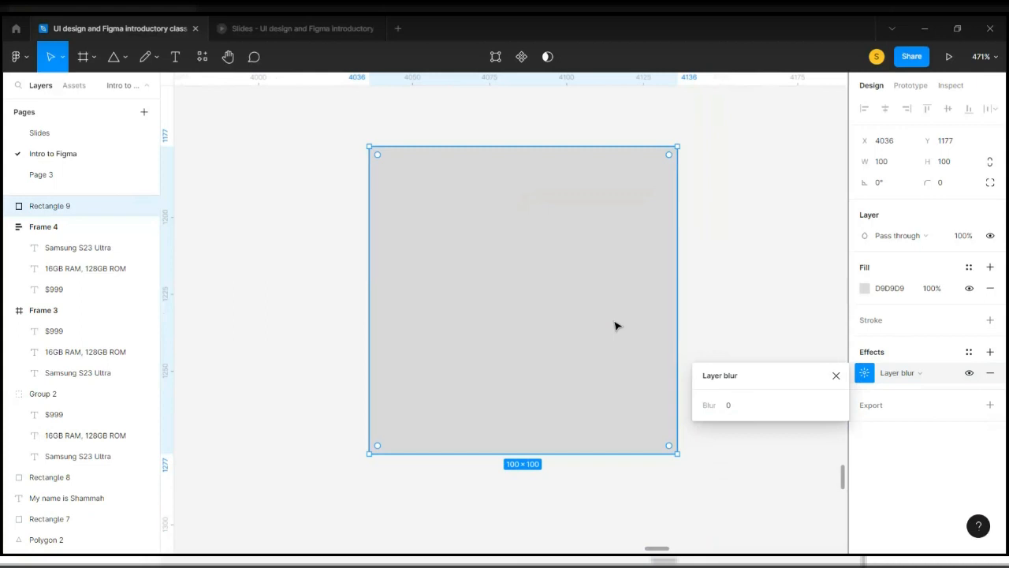
{"action": "scroll", "coordinate": [615, 326], "scroll_direction": "up", "scroll_amount": 1}
{"action": "left_click", "coordinate": [735, 411]}
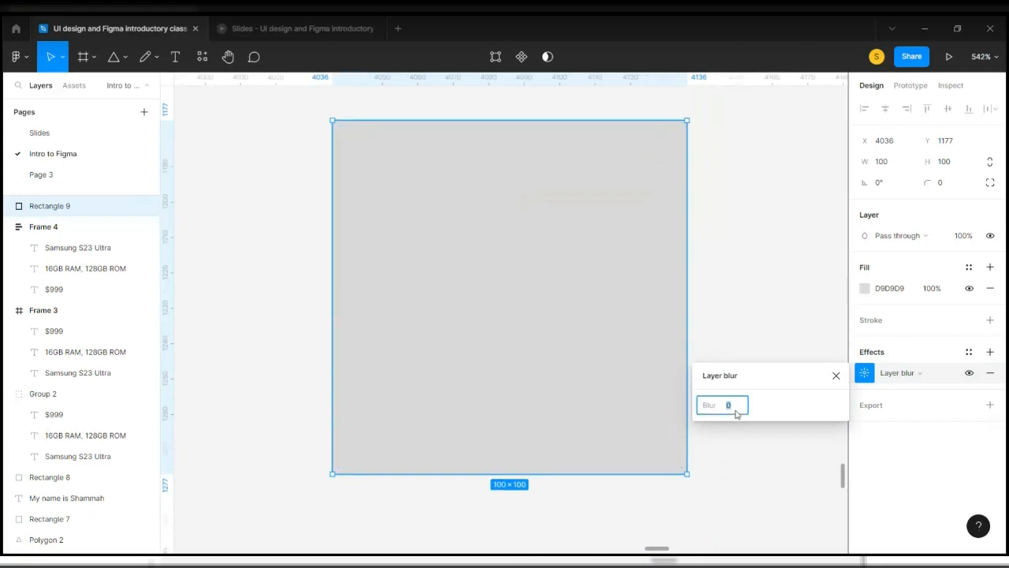
{"action": "key", "text": "Up"}
{"action": "key", "text": "Up"}
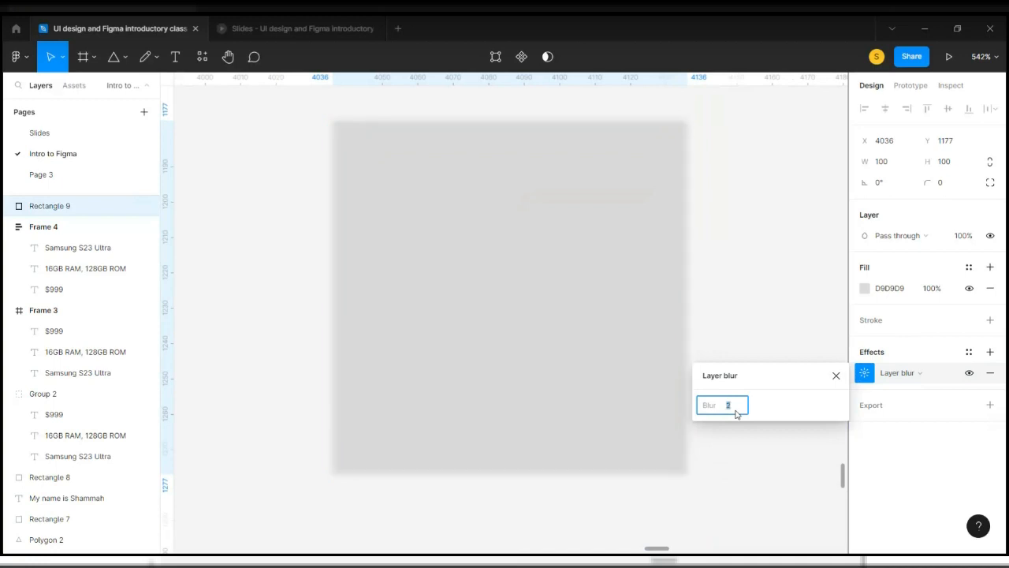
{"action": "key", "text": "Up"}
{"action": "key", "text": "Up"}
{"action": "key", "text": "Up"}
{"action": "key", "text": "Up"}
{"action": "key", "text": "Up"}
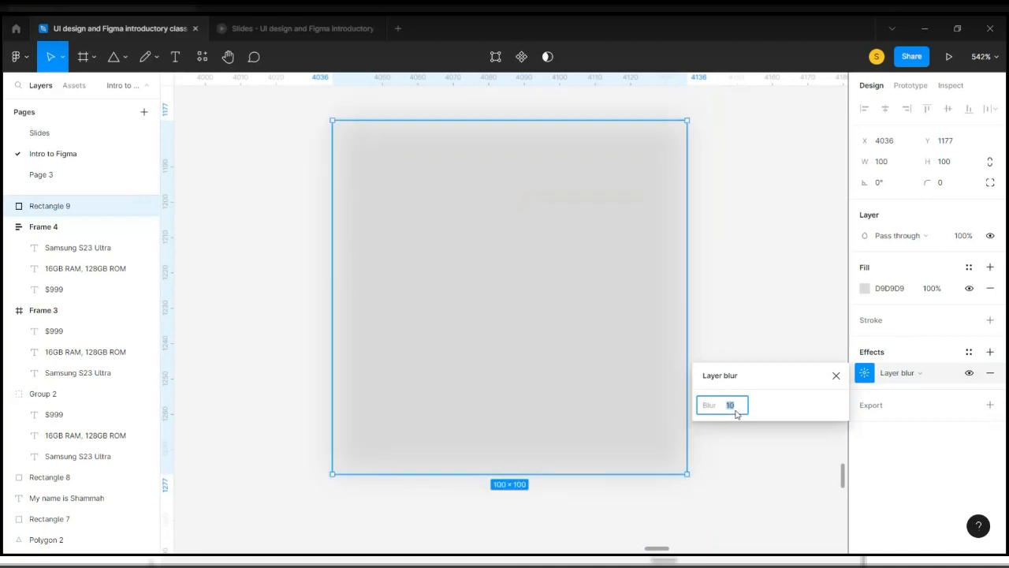
{"action": "key", "text": "Down"}
{"action": "type", "text": "0"}
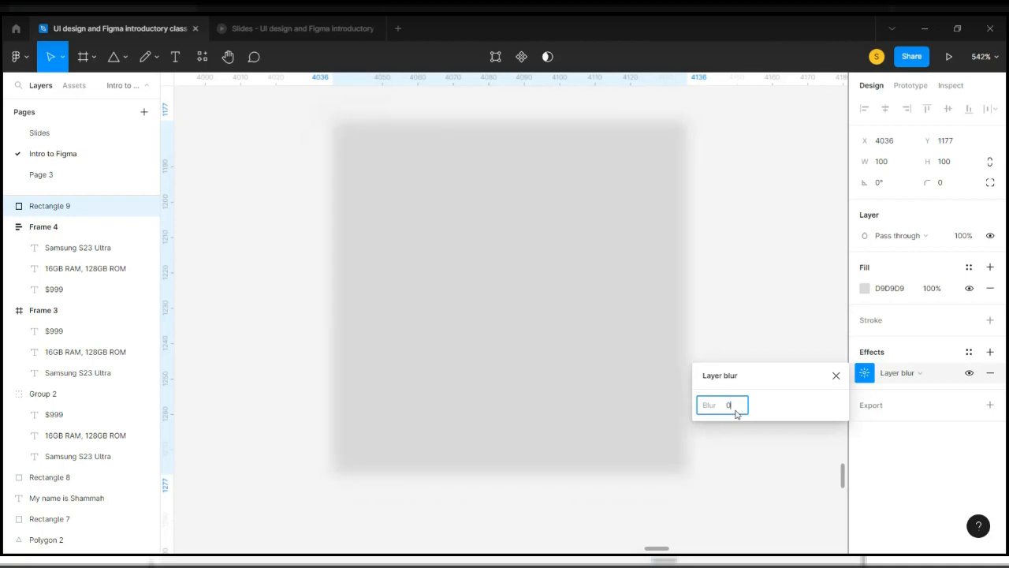
{"action": "key", "text": "Return"}
Change the rectangle's effect to background blur and set its blur to 5
{"action": "left_click", "coordinate": [929, 380]}
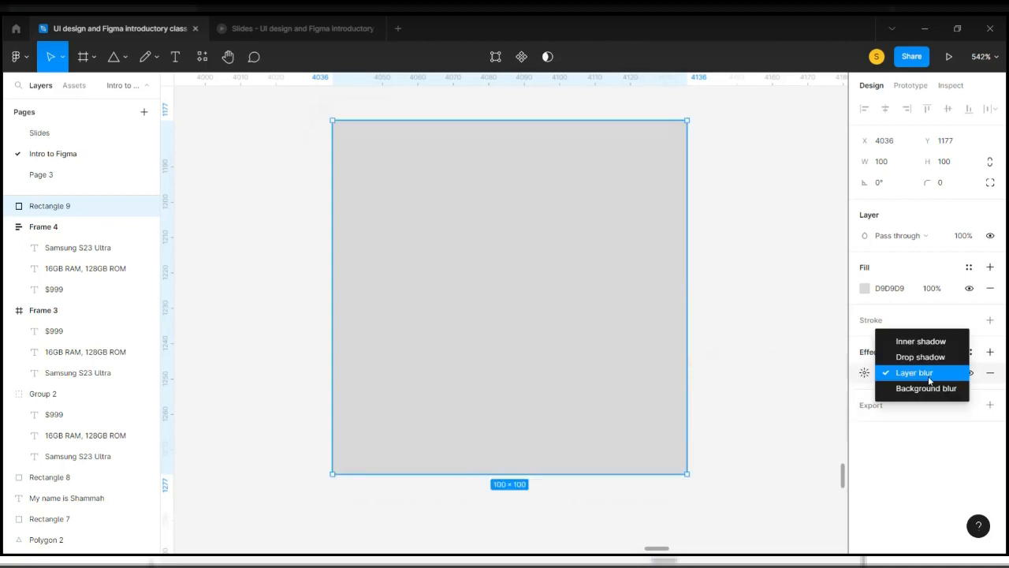
{"action": "left_click", "coordinate": [932, 389]}
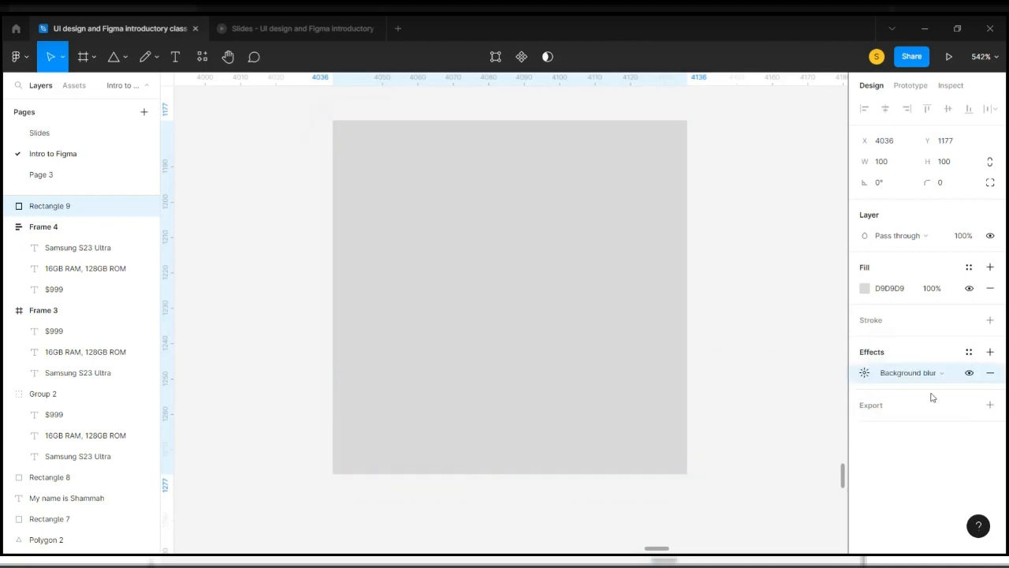
{"action": "left_click", "coordinate": [865, 373]}
{"action": "left_click", "coordinate": [725, 402]}
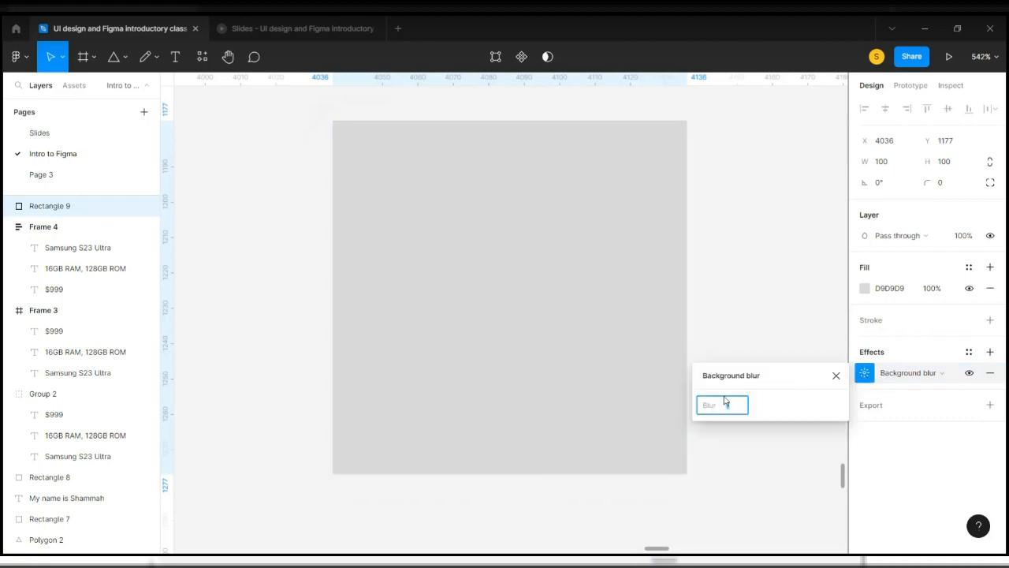
{"action": "type", "text": "5"}
{"action": "key", "text": "Return"}
{"action": "left_click", "coordinate": [835, 376]}
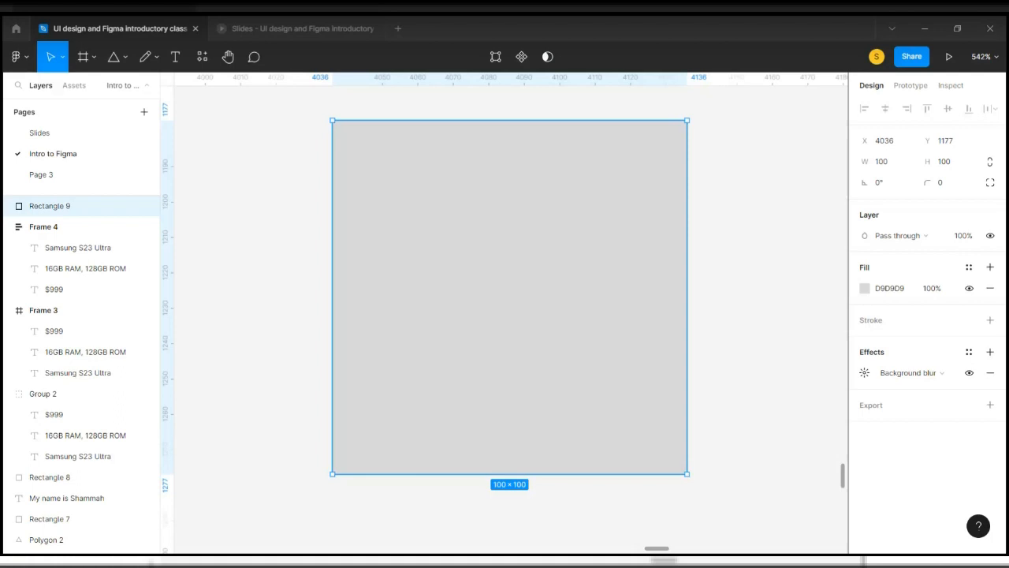
Deselect the rectangle, look through the recent and saved plugins, and view the components and plugins resources
{"action": "scroll", "coordinate": [752, 206], "scroll_direction": "down", "scroll_amount": 5}
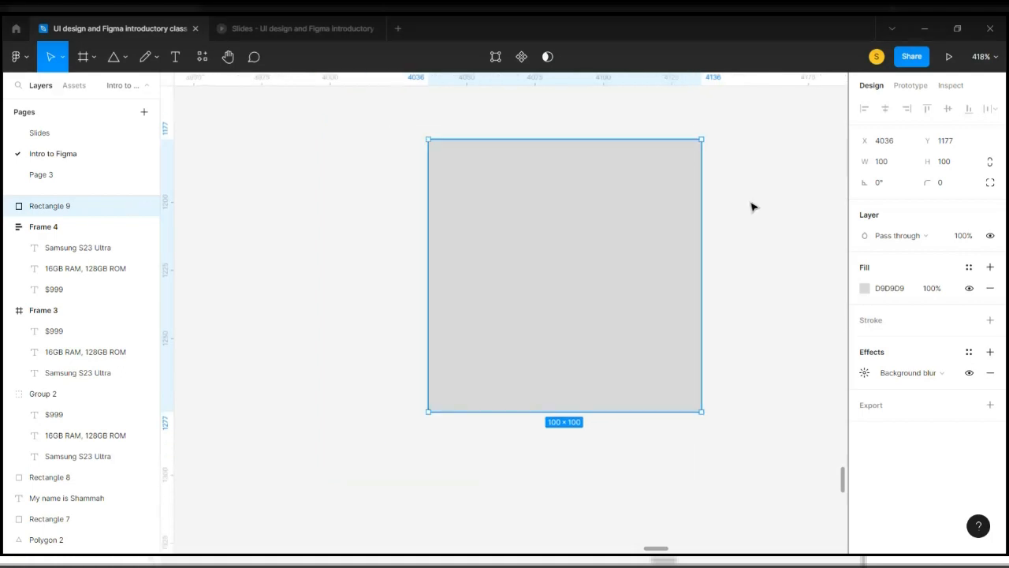
{"action": "scroll", "coordinate": [753, 207], "scroll_direction": "right", "scroll_amount": 4}
{"action": "scroll", "coordinate": [753, 206], "scroll_direction": "left", "scroll_amount": 3}
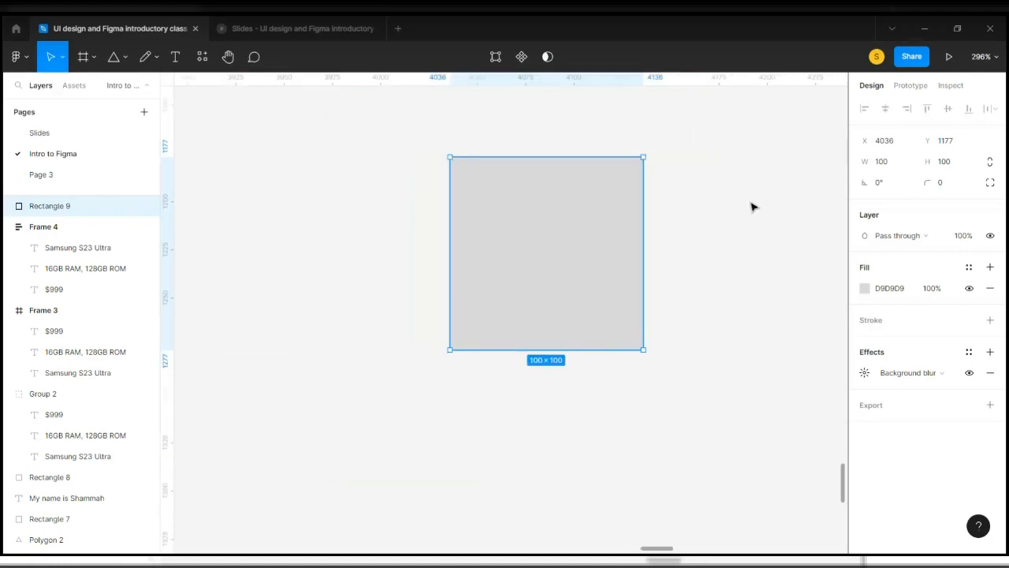
{"action": "left_click", "coordinate": [752, 207]}
{"action": "scroll", "coordinate": [752, 206], "scroll_direction": "right", "scroll_amount": 3}
{"action": "scroll", "coordinate": [752, 206], "scroll_direction": "left", "scroll_amount": 1}
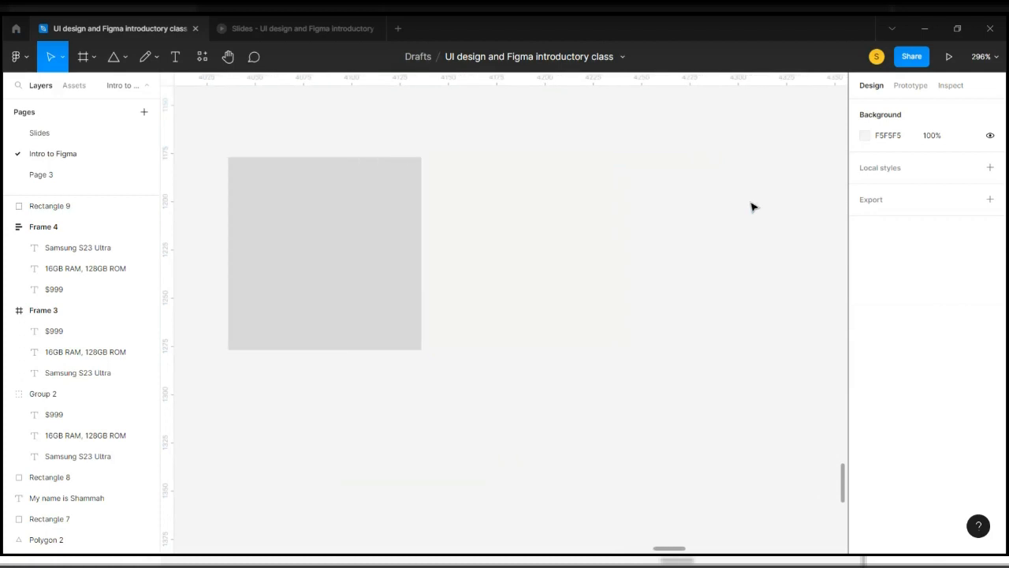
{"action": "right_click", "coordinate": [524, 214]}
{"action": "mouse_move", "coordinate": [564, 324]}
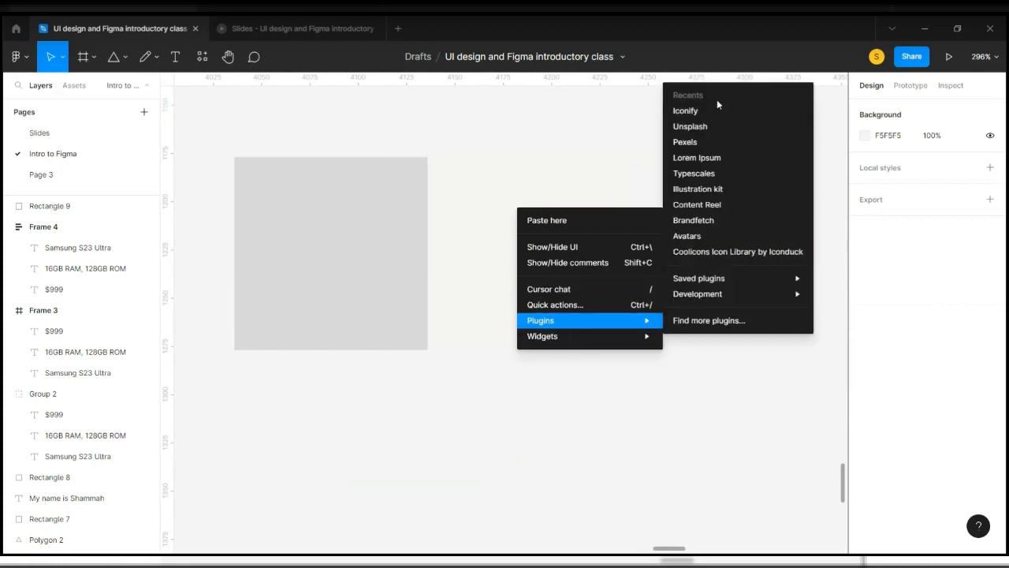
{"action": "mouse_move", "coordinate": [726, 281]}
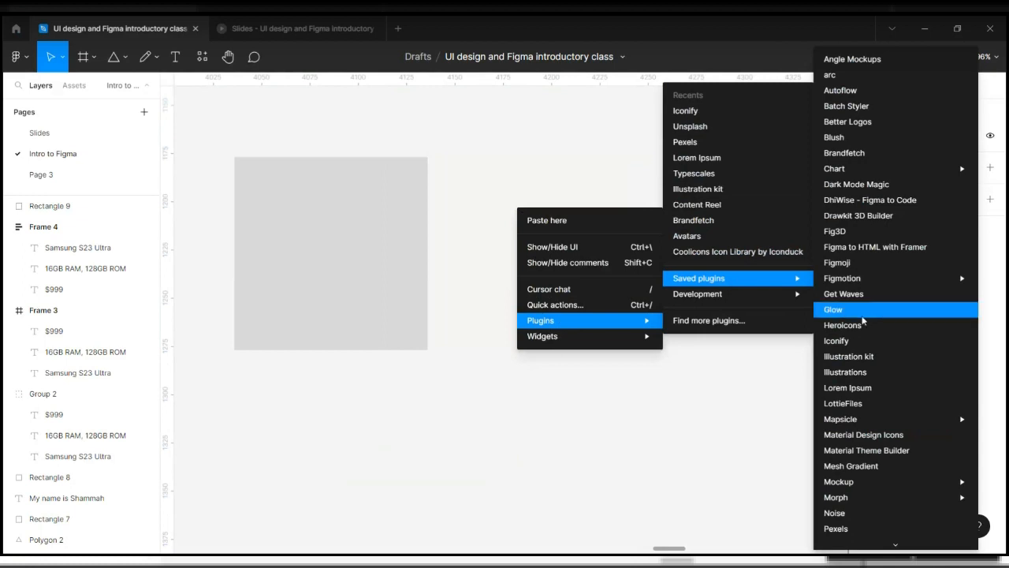
{"action": "scroll", "coordinate": [895, 335], "scroll_direction": "down", "scroll_amount": 2}
{"action": "scroll", "coordinate": [895, 335], "scroll_direction": "up", "scroll_amount": 2}
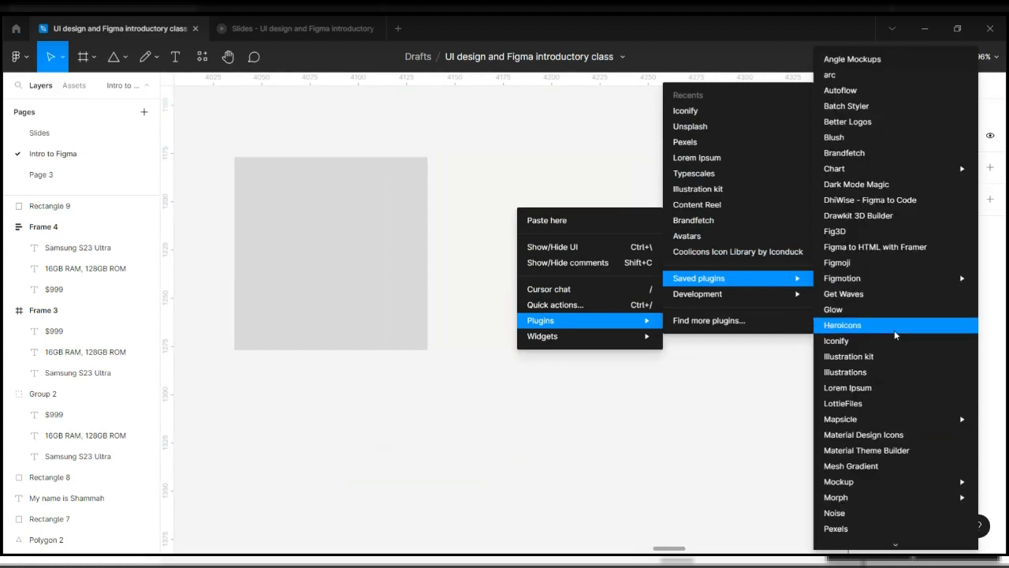
{"action": "mouse_move", "coordinate": [894, 335]}
{"action": "left_click", "coordinate": [714, 334]}
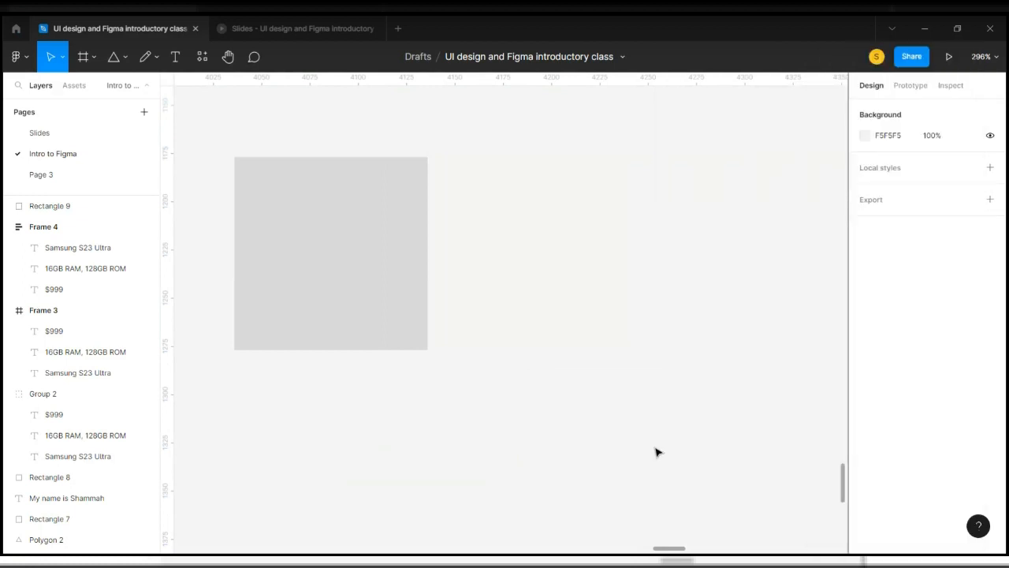
{"action": "left_click", "coordinate": [202, 56]}
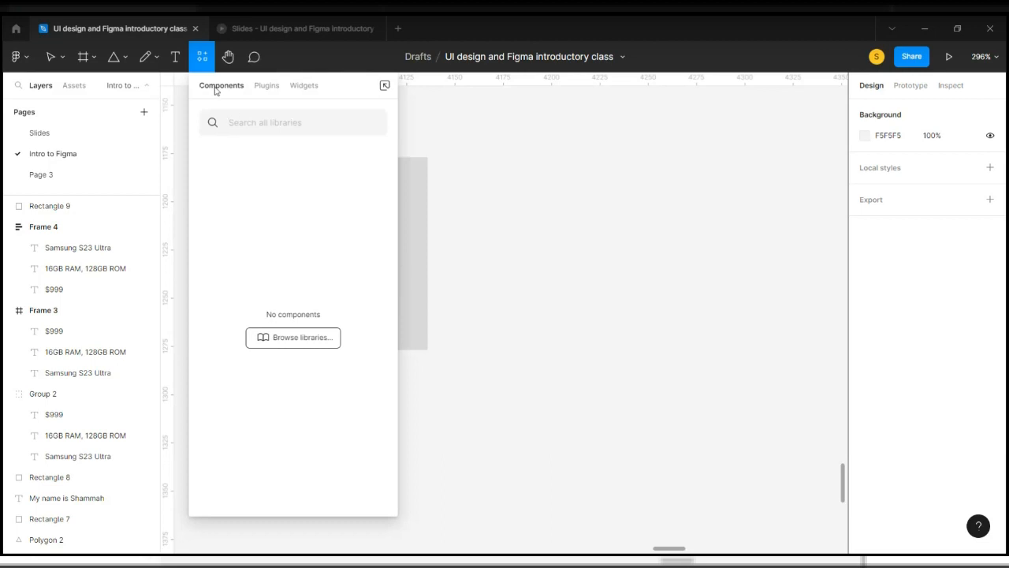
{"action": "left_click", "coordinate": [279, 88]}
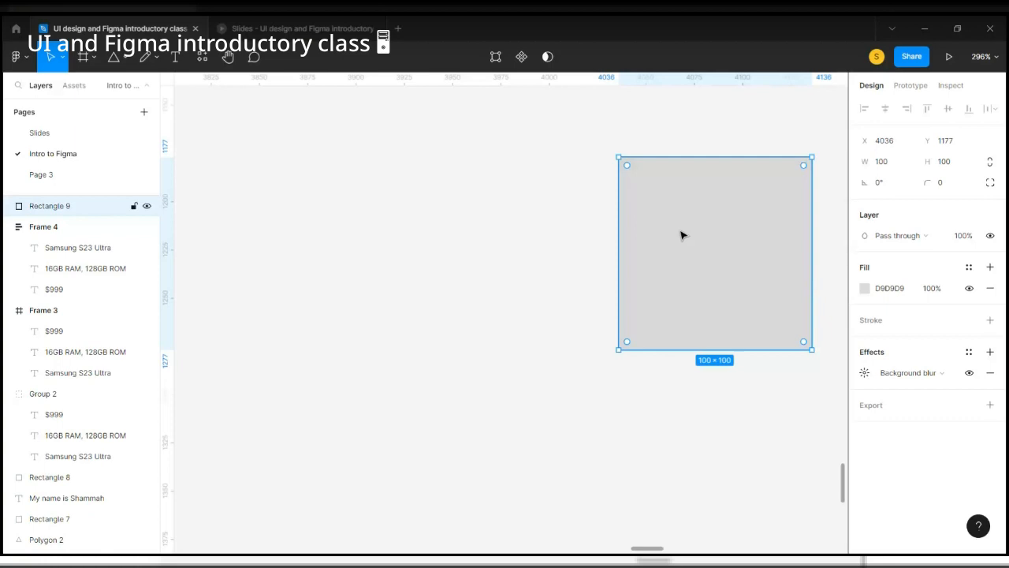
Move the grey background-blur rectangle up the canvas to X 3969, Y 1080
{"action": "scroll", "coordinate": [683, 235], "scroll_direction": "down", "scroll_amount": 4}
{"action": "scroll", "coordinate": [640, 495], "scroll_direction": "up", "scroll_amount": 5}
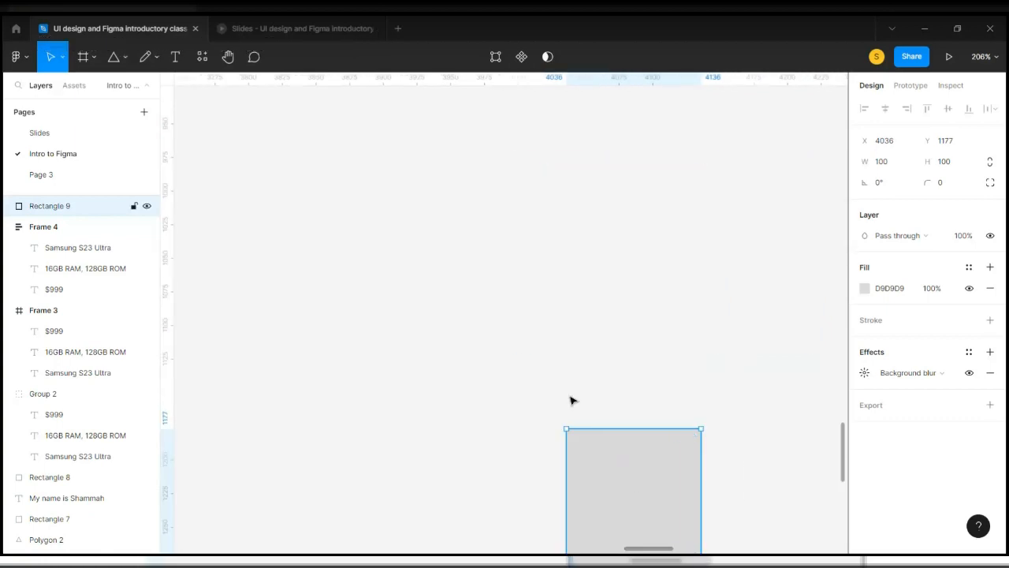
{"action": "left_click_drag", "start_coordinate": [637, 495], "coordinate": [548, 365]}
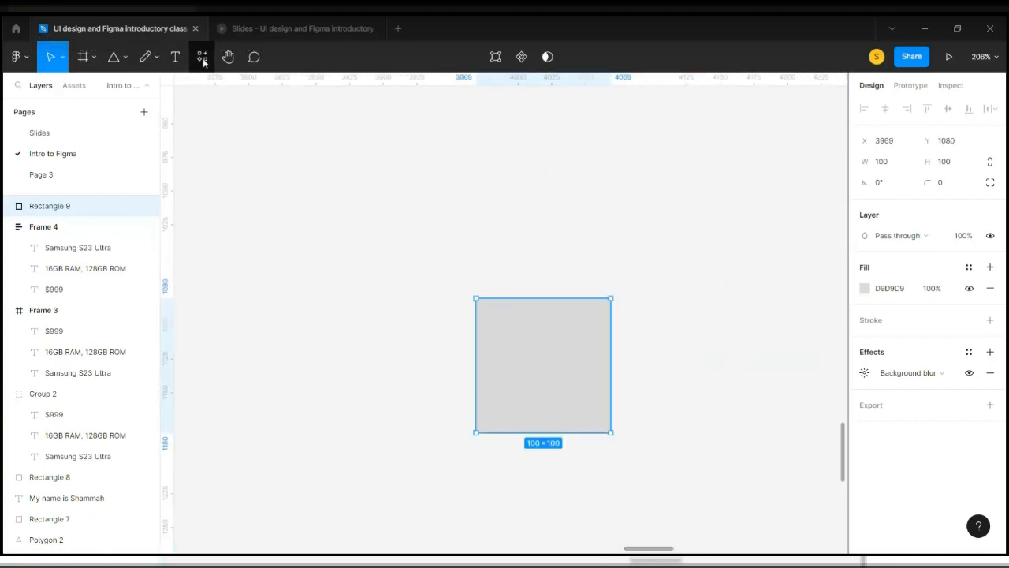
Find the Unsplash plugin, run it with the grey rectangle selected, and search its photos for "food"
{"action": "left_click", "coordinate": [203, 58]}
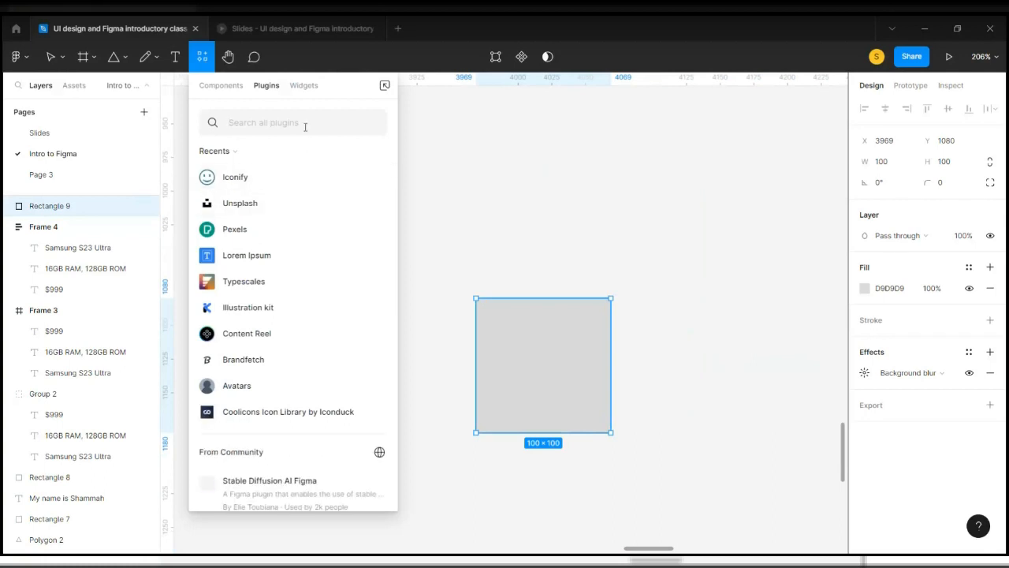
{"action": "type", "text": "unsppla"}
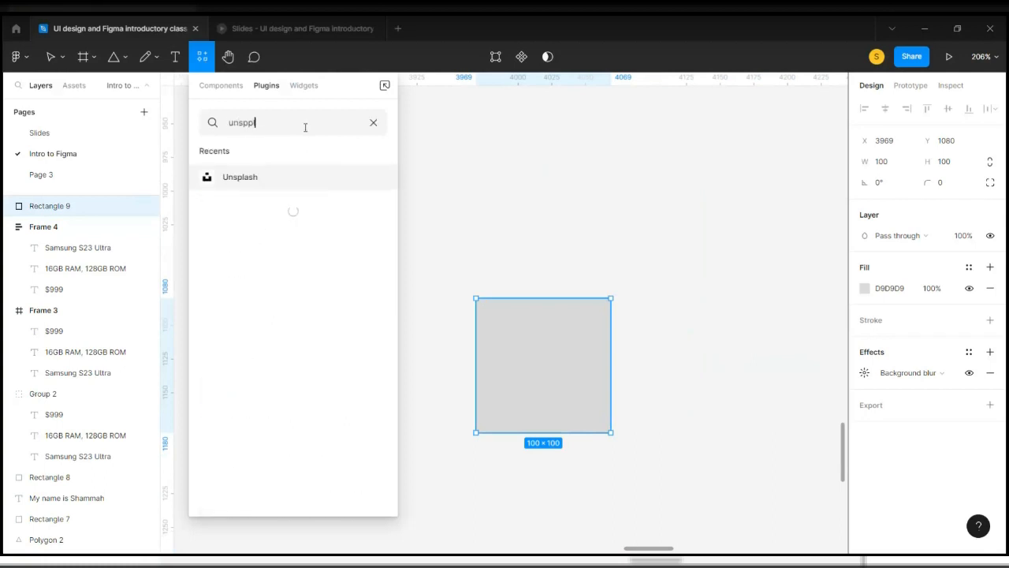
{"action": "left_click", "coordinate": [235, 179]}
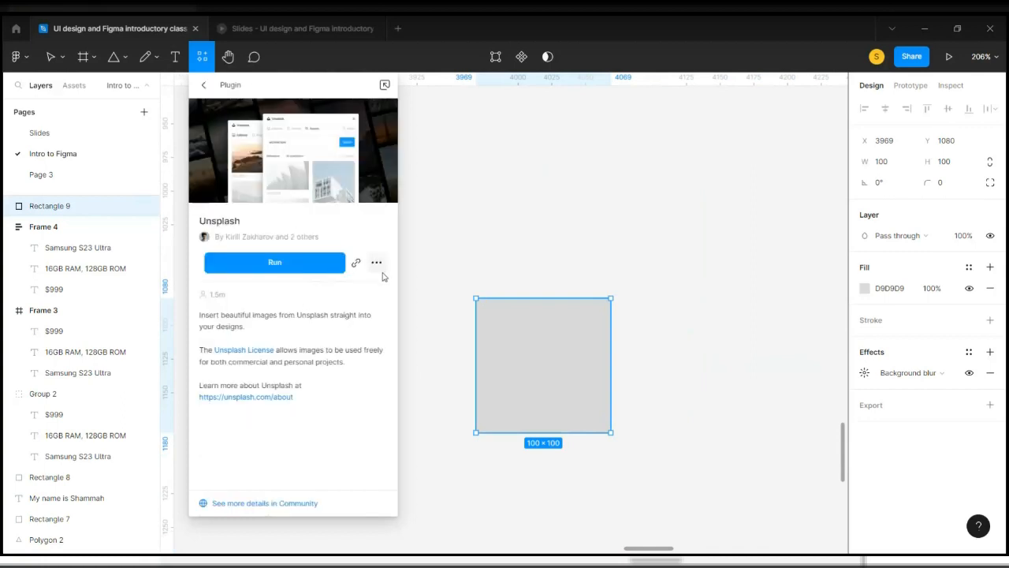
{"action": "left_click", "coordinate": [265, 265]}
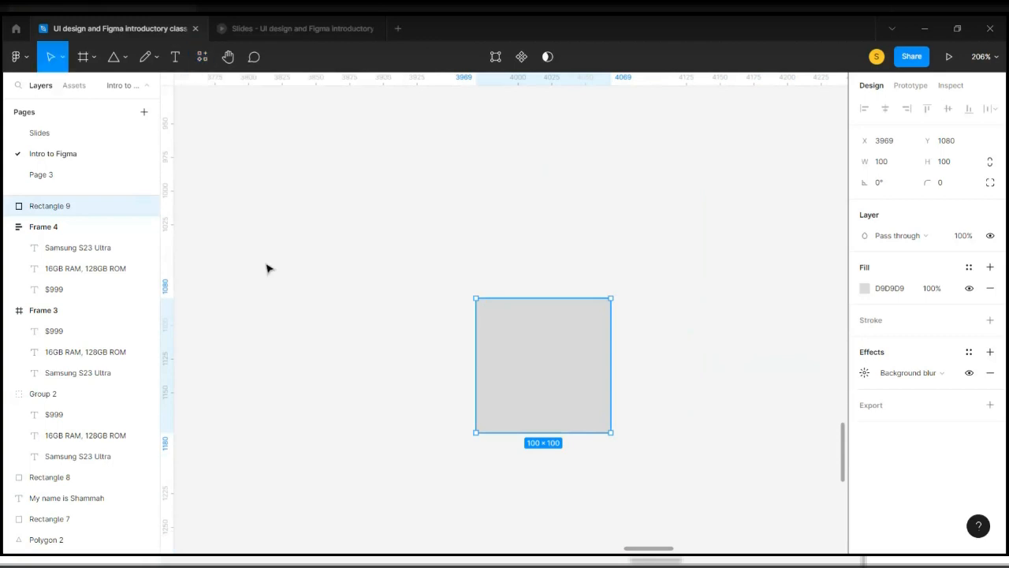
{"action": "left_click", "coordinate": [205, 59]}
{"action": "left_click", "coordinate": [255, 182]}
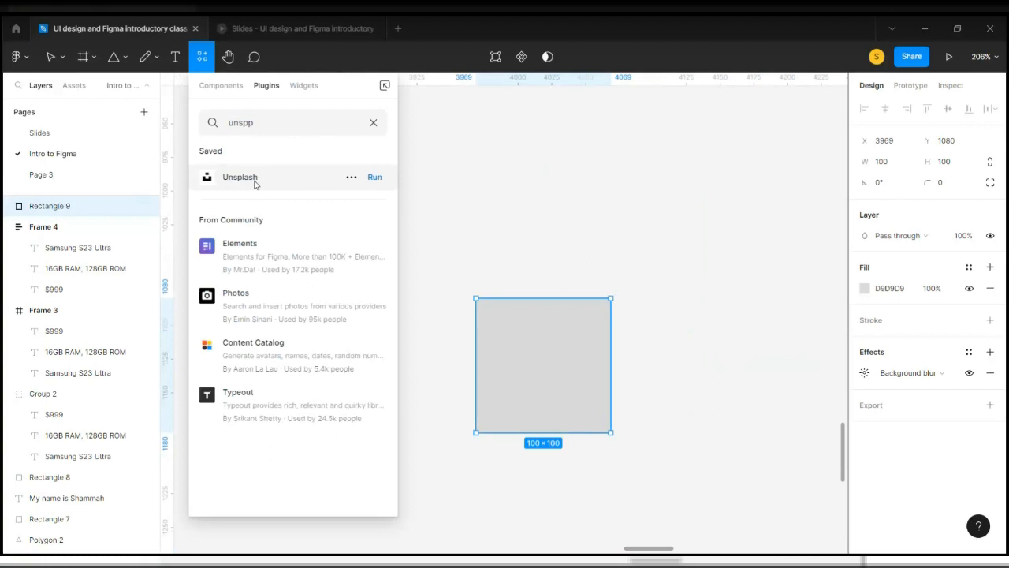
{"action": "left_click", "coordinate": [231, 269]}
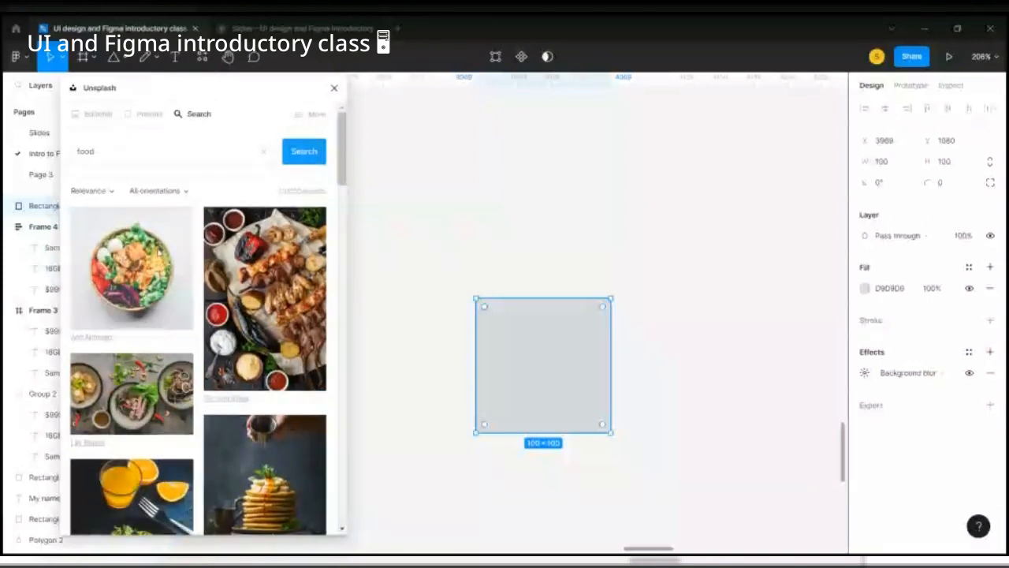
View the food photos filtered to portrait, landscape and square, and restore the filter to all orientations
{"action": "left_click", "coordinate": [178, 193]}
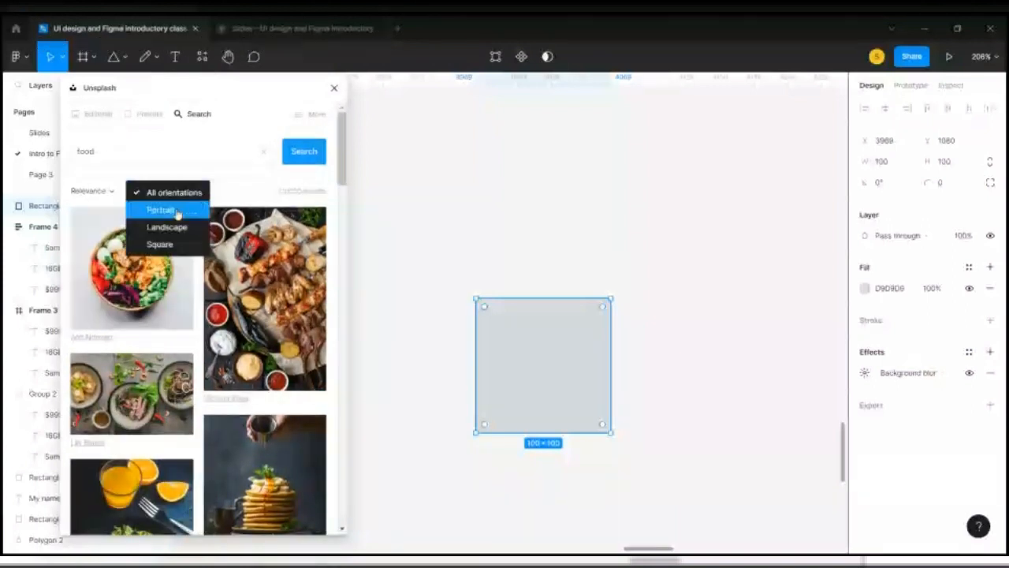
{"action": "left_click", "coordinate": [175, 210]}
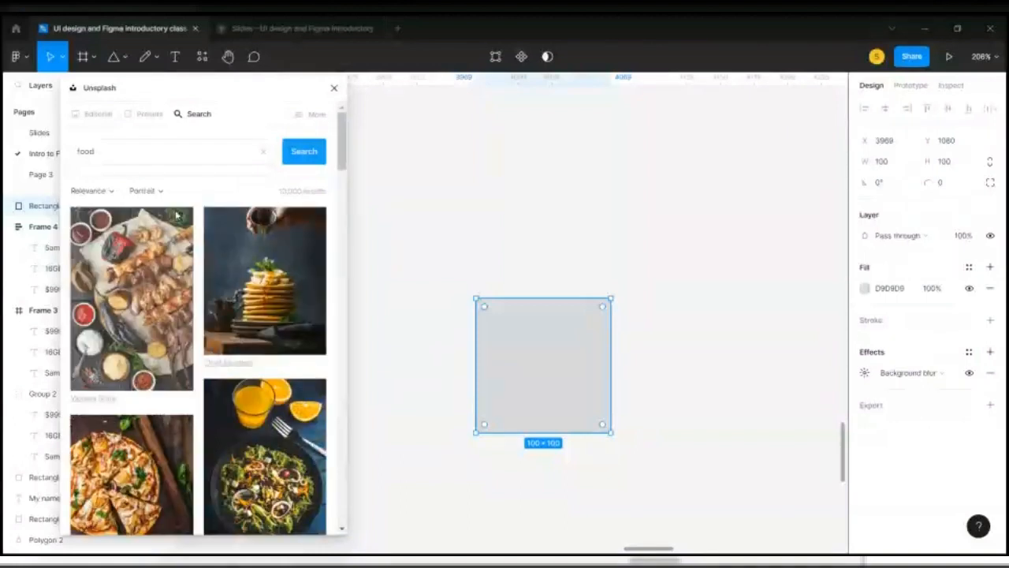
{"action": "left_click", "coordinate": [162, 193]}
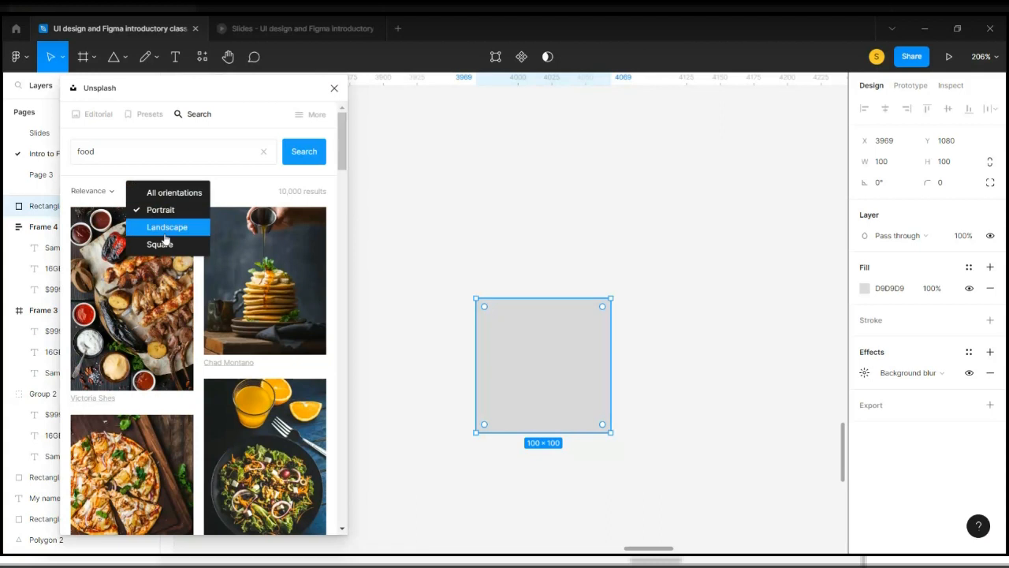
{"action": "left_click", "coordinate": [166, 227]}
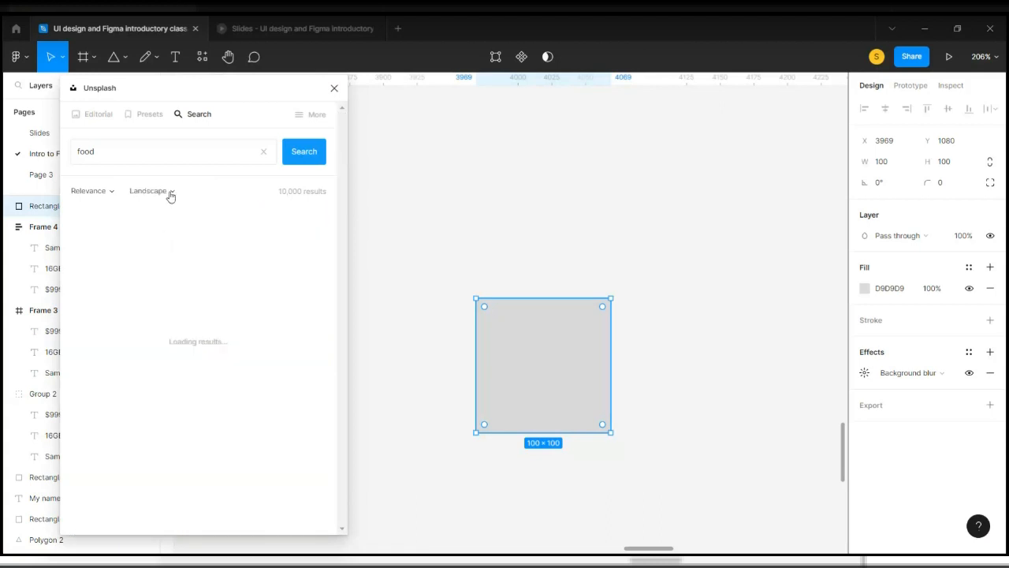
{"action": "left_click", "coordinate": [170, 196]}
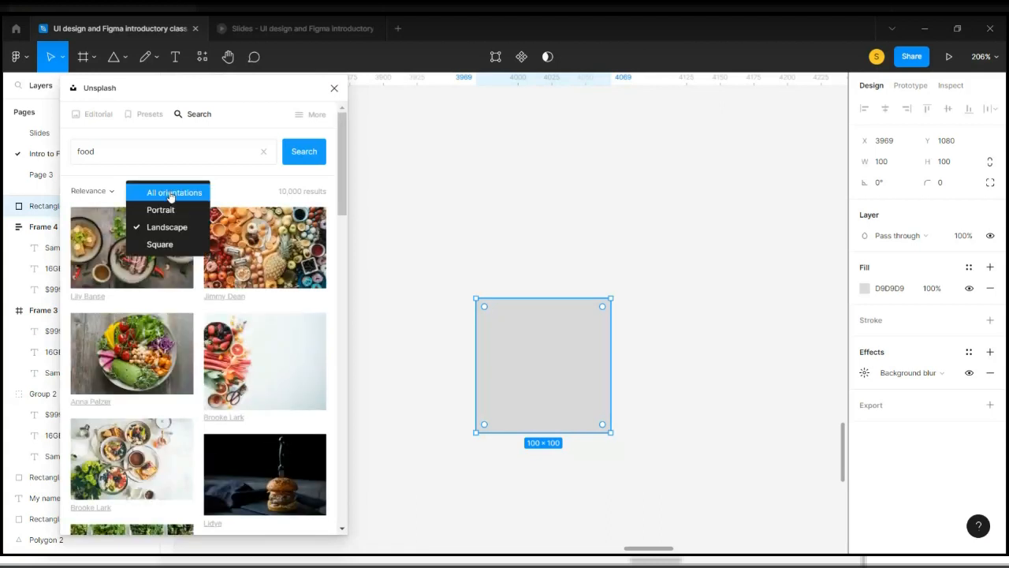
{"action": "left_click", "coordinate": [161, 244]}
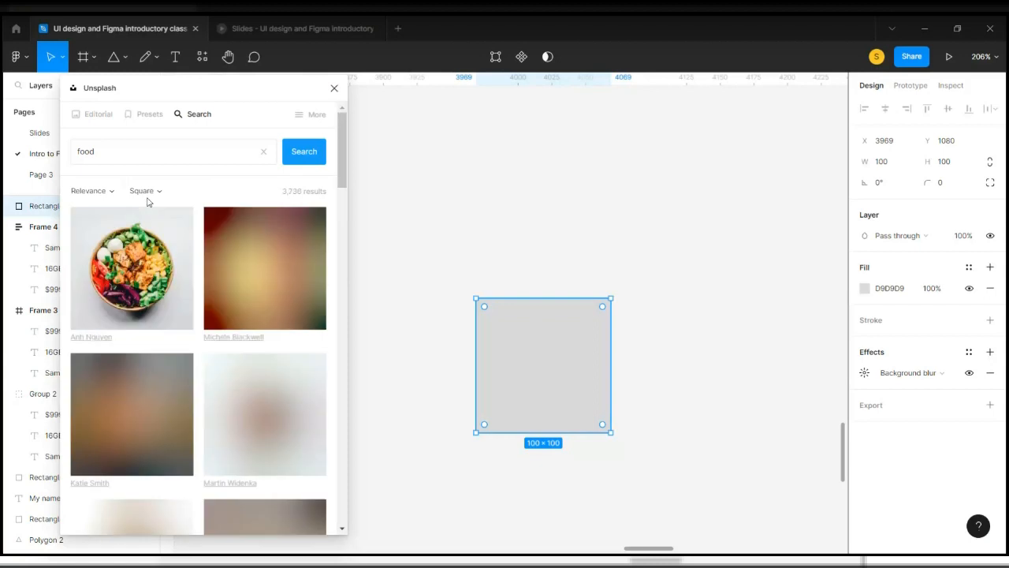
{"action": "left_click", "coordinate": [149, 197]}
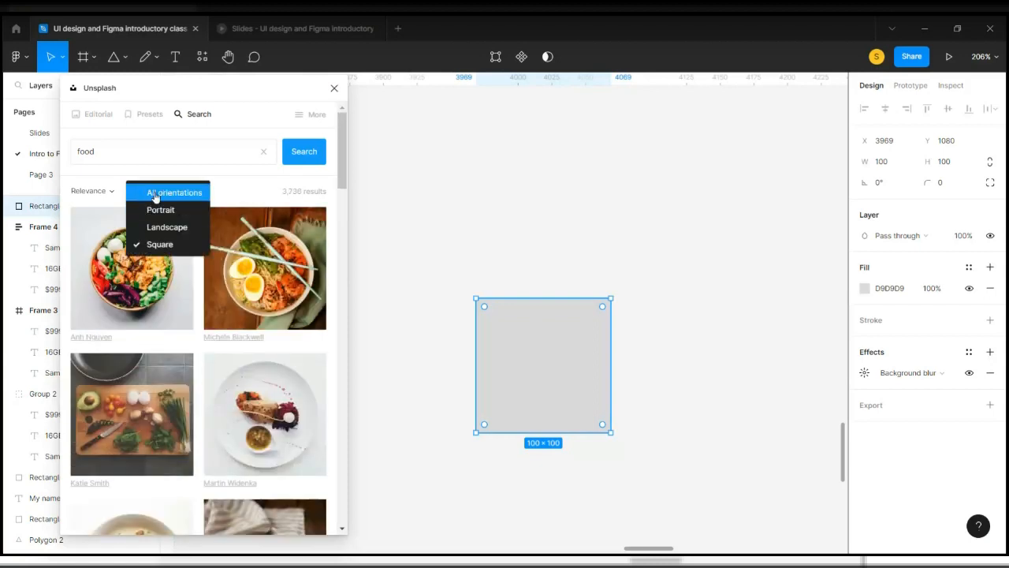
{"action": "left_click", "coordinate": [155, 194]}
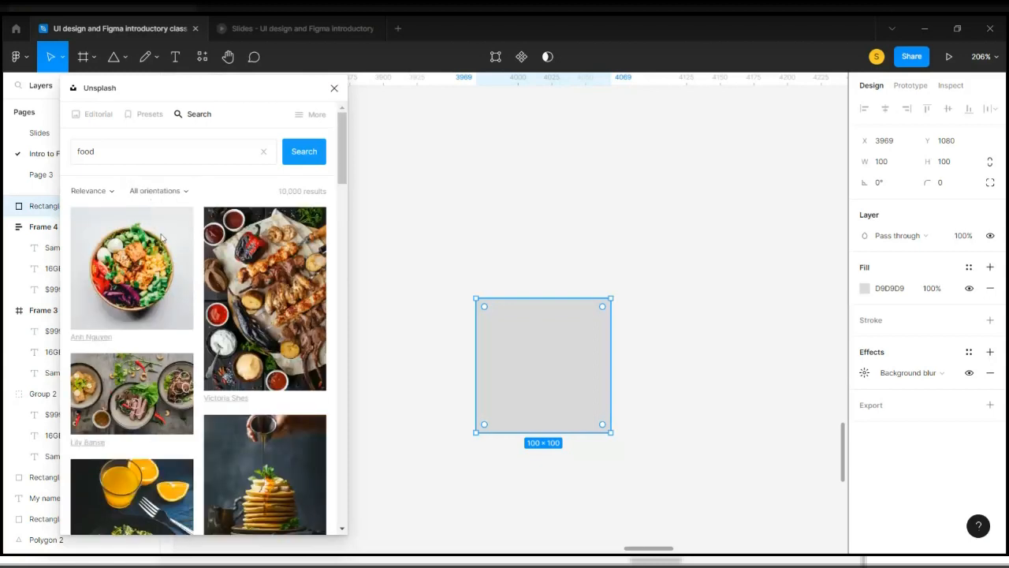
Fill the selected rectangle with the salad bowl photo from the food results and close the Unsplash plugin
{"action": "scroll", "coordinate": [136, 395], "scroll_direction": "down", "scroll_amount": 5}
{"action": "scroll", "coordinate": [132, 347], "scroll_direction": "up", "scroll_amount": 5}
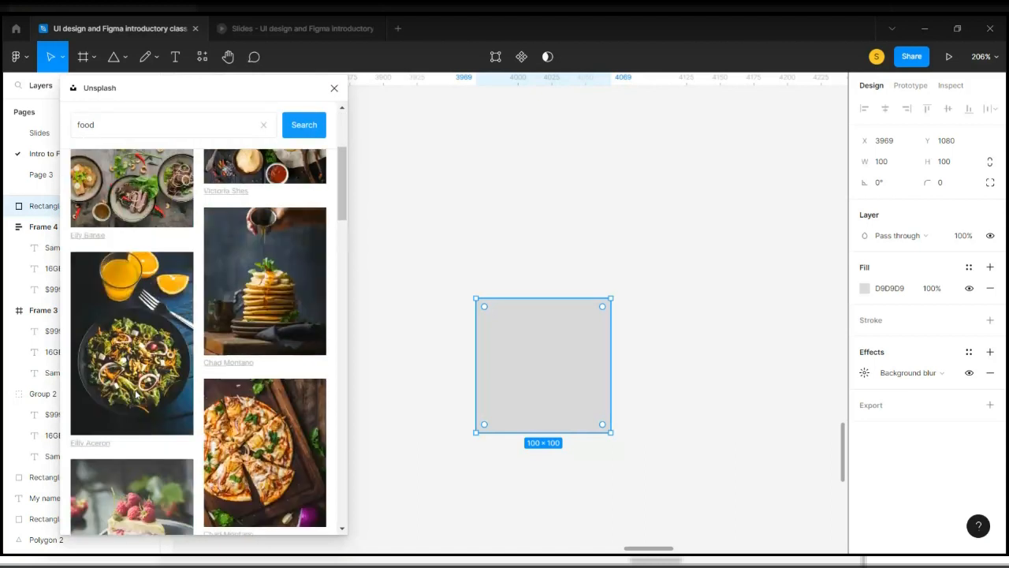
{"action": "left_click", "coordinate": [130, 302]}
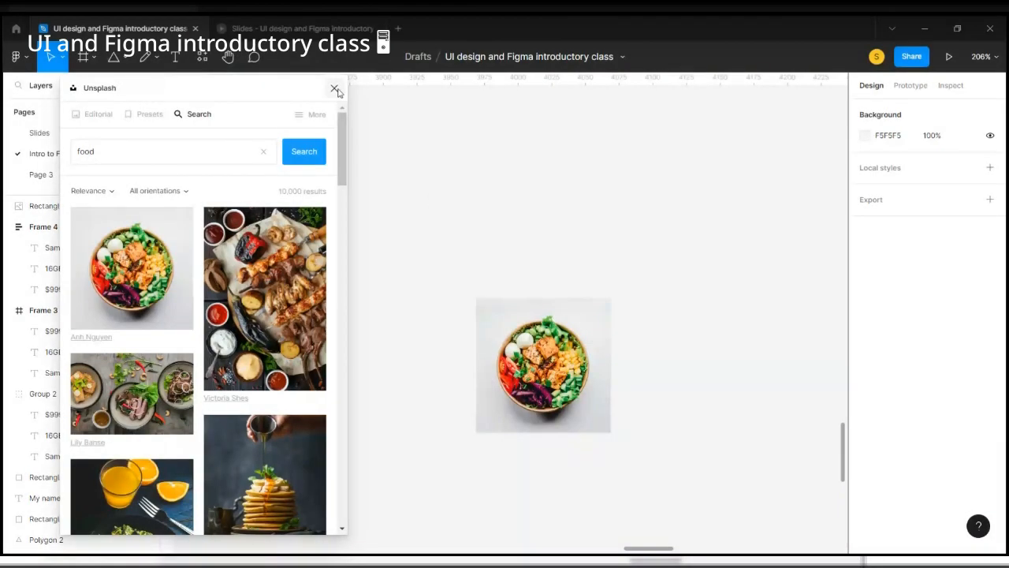
{"action": "left_click", "coordinate": [335, 87]}
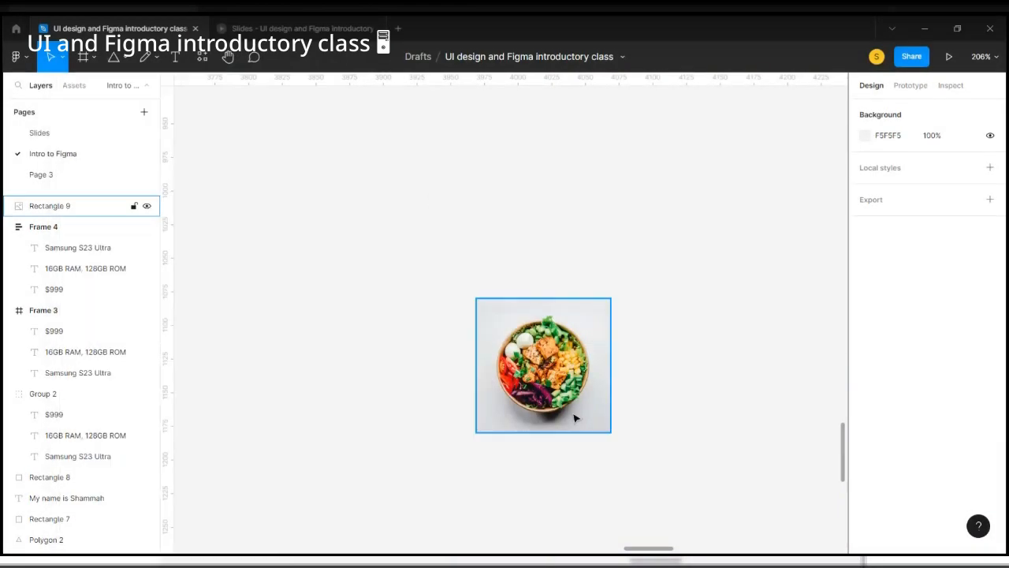
Move the food photo rectangle up the canvas to X 3879, Y 959 and deselect it
{"action": "left_click", "coordinate": [575, 418]}
{"action": "scroll", "coordinate": [575, 419], "scroll_direction": "down", "scroll_amount": 5}
{"action": "left_click_drag", "start_coordinate": [562, 409], "coordinate": [513, 341]}
{"action": "scroll", "coordinate": [512, 341], "scroll_direction": "up", "scroll_amount": 4}
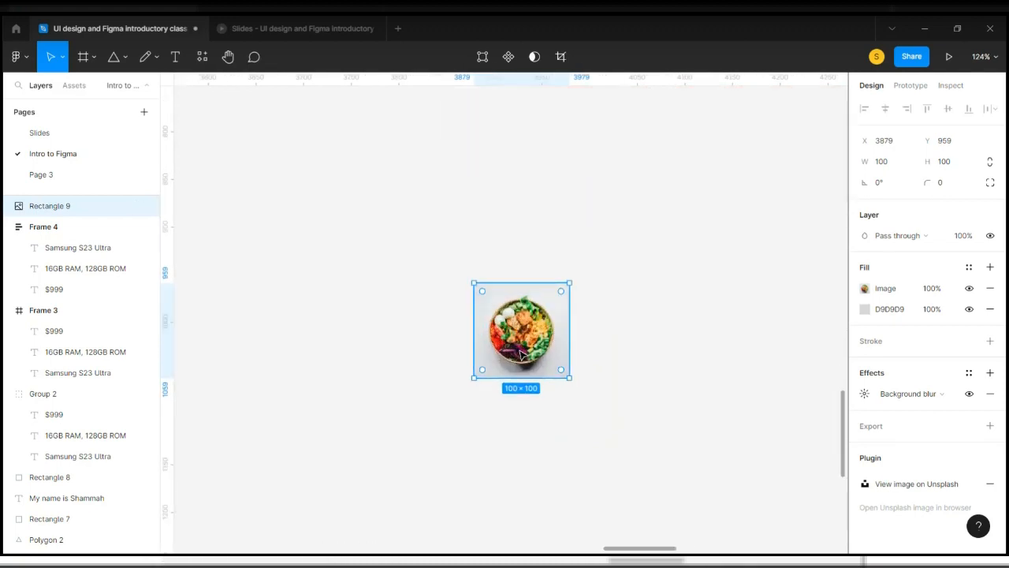
{"action": "scroll", "coordinate": [520, 355], "scroll_direction": "up", "scroll_amount": 6}
{"action": "left_click", "coordinate": [501, 489]}
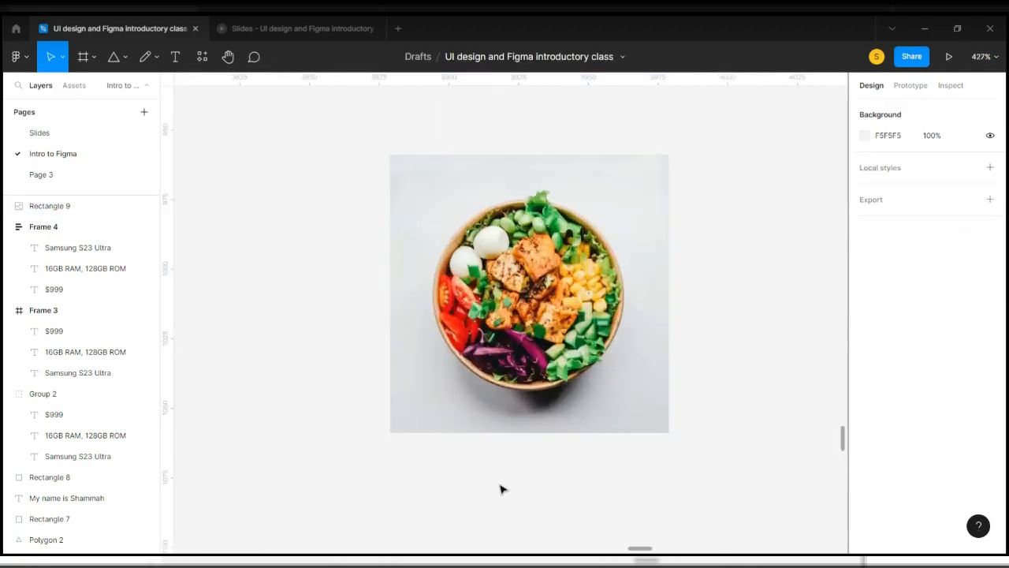
Add the text "Macaroni bowl" beneath the food photo and set its font size to 16
{"action": "scroll", "coordinate": [502, 489], "scroll_direction": "down", "scroll_amount": 2}
{"action": "key", "text": "t"}
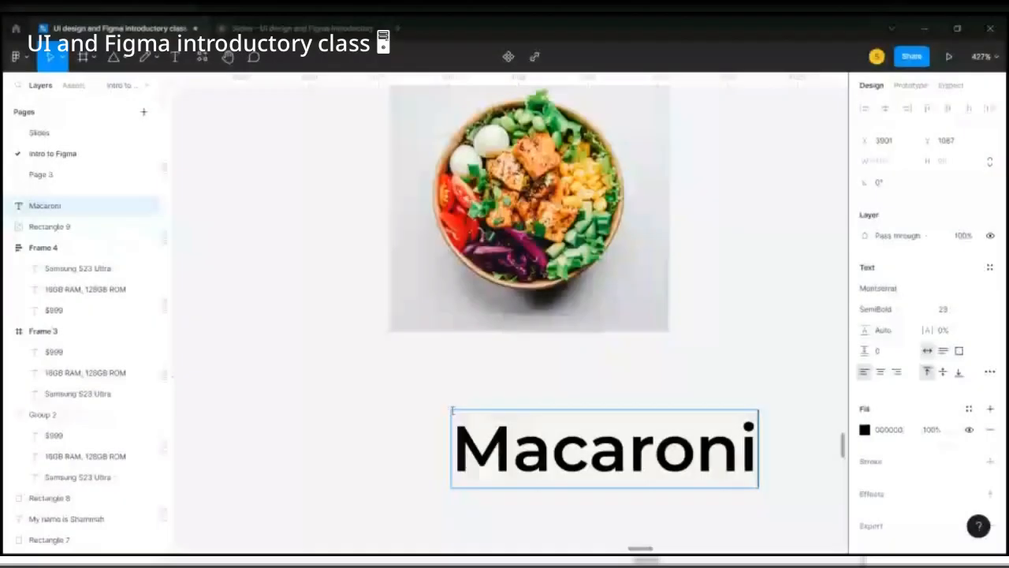
{"action": "type", "text": "bowl"}
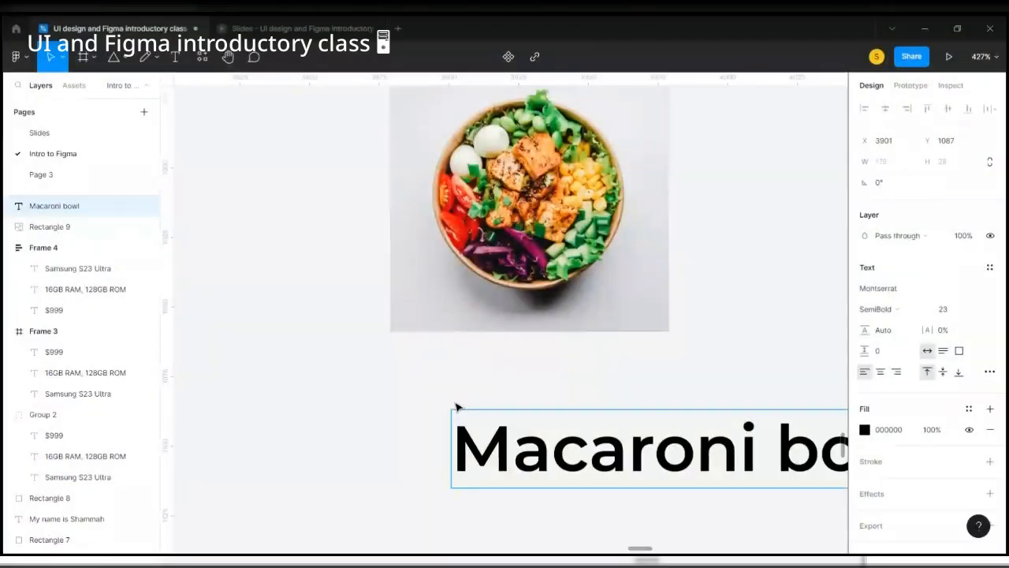
{"action": "key", "text": "Escape"}
{"action": "left_click", "coordinate": [950, 309]}
{"action": "type", "text": "16"}
{"action": "key", "text": "Return"}
Duplicate the "Macaroni bowl" text directly below itself and replace the copy's wording with "$23.50"
{"action": "left_click_drag", "start_coordinate": [651, 462], "coordinate": [532, 467]}
{"action": "double_click", "coordinate": [531, 466]}
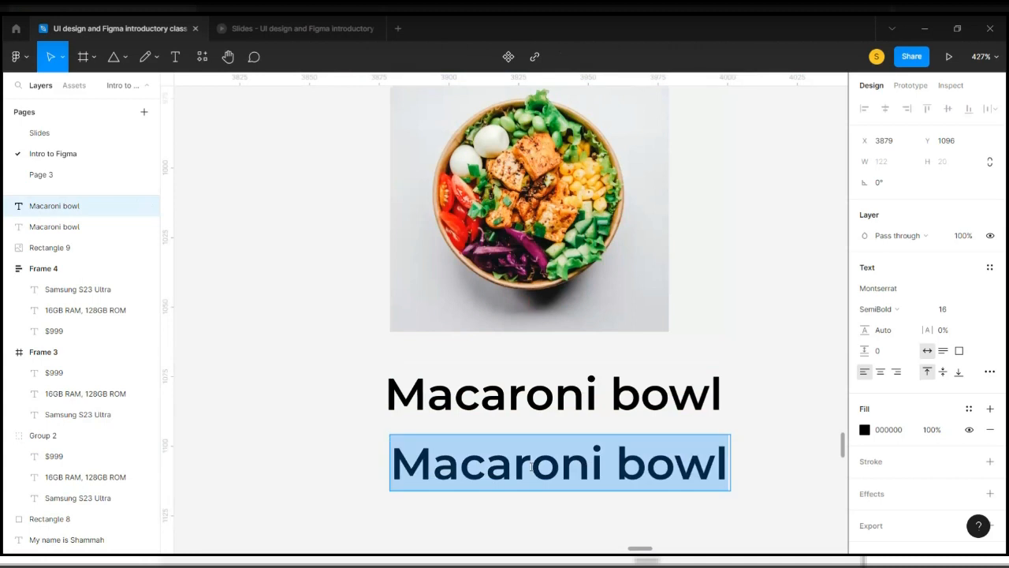
{"action": "type", "text": "$23"}
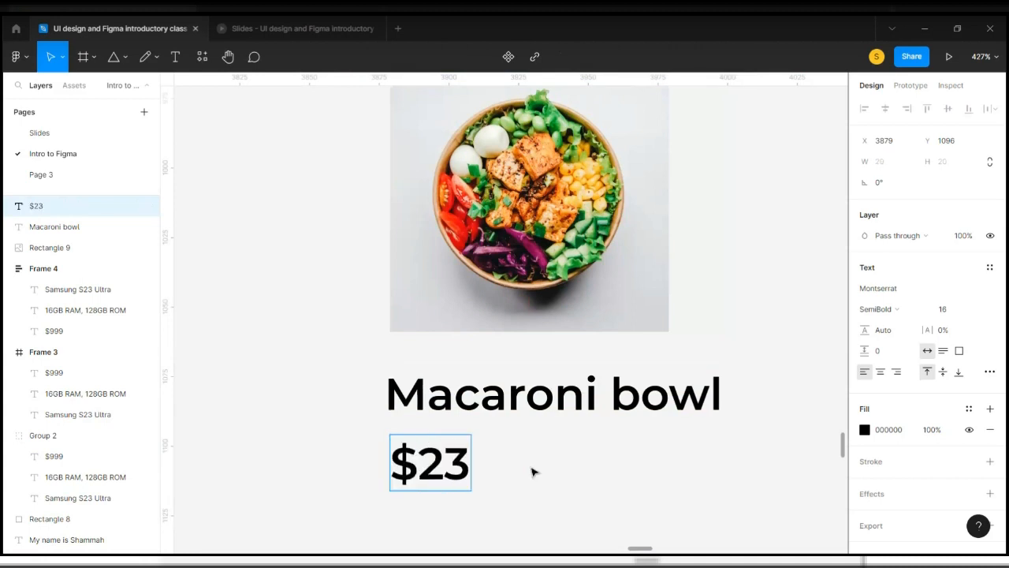
{"action": "type", "text": ".50"}
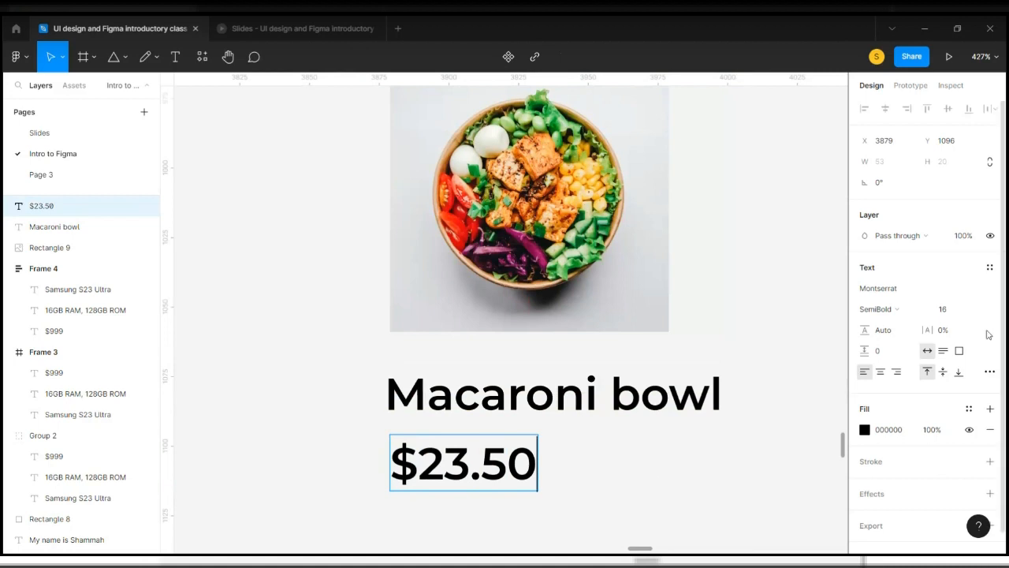
Set the font weight of both the "$23.50" price and the "Macaroni bowl" title to Medium
{"action": "left_click", "coordinate": [961, 315]}
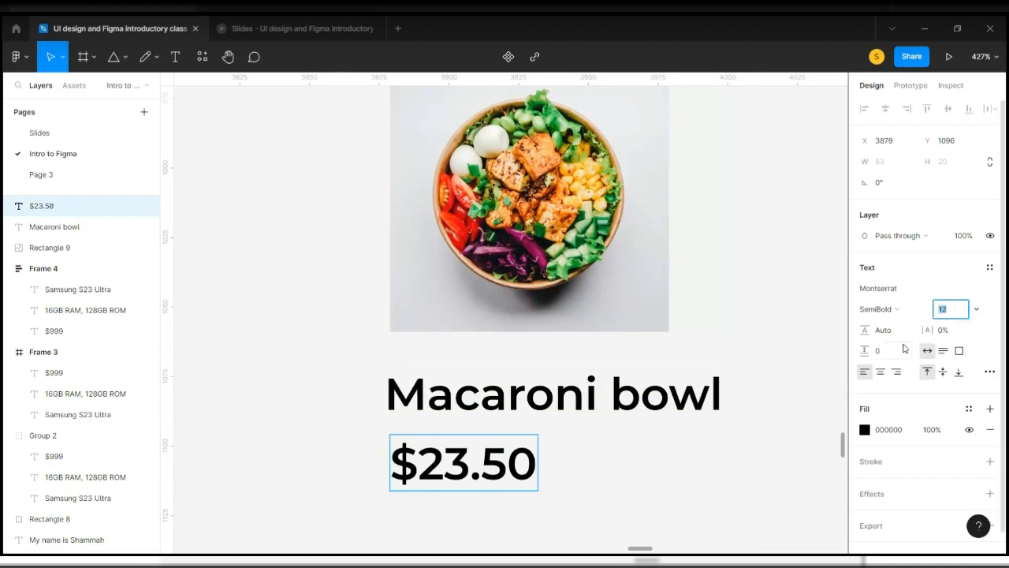
{"action": "left_click", "coordinate": [910, 309]}
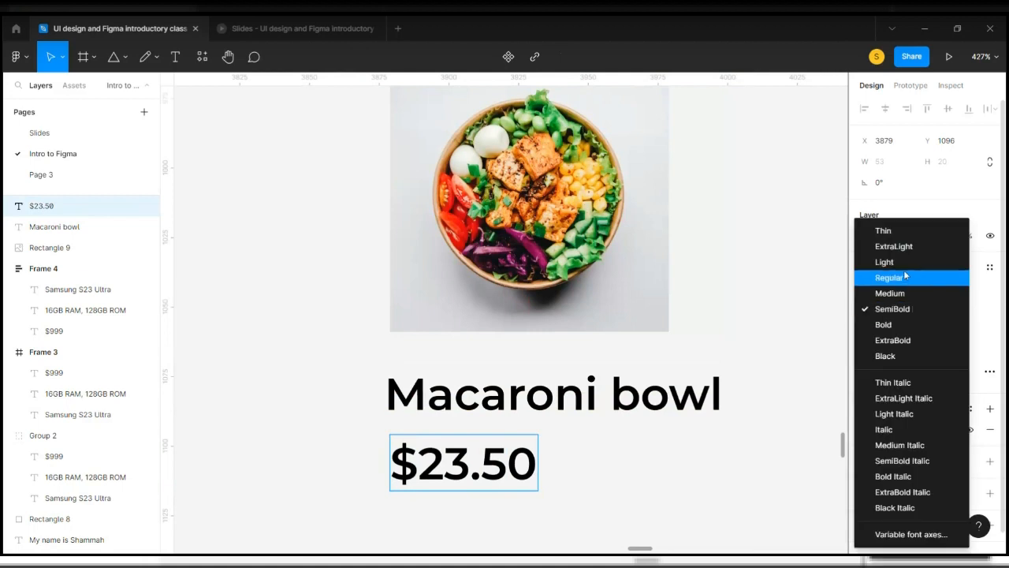
{"action": "left_click", "coordinate": [877, 308]}
{"action": "left_click", "coordinate": [877, 309]}
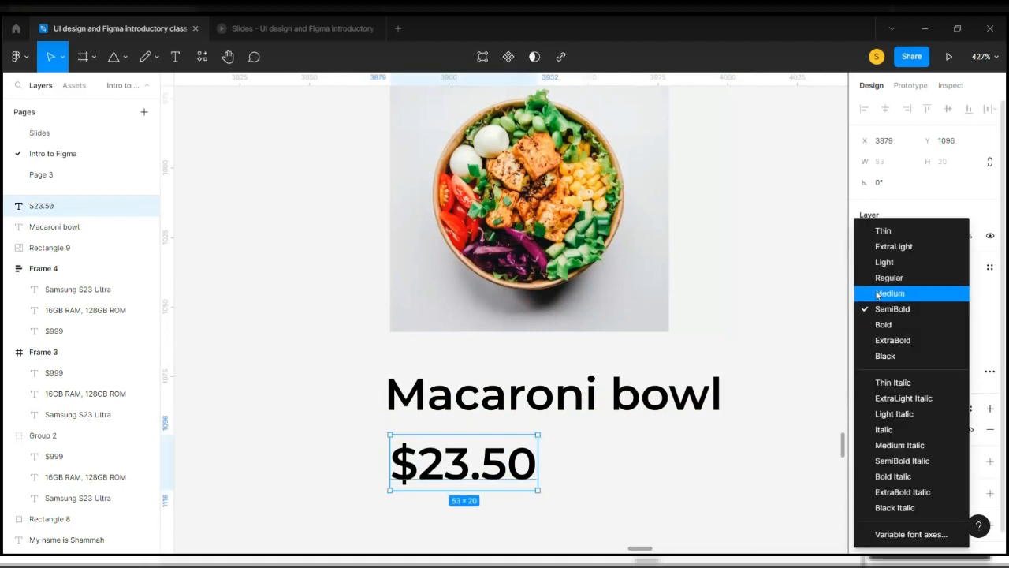
{"action": "left_click", "coordinate": [878, 292]}
{"action": "left_click", "coordinate": [631, 416]}
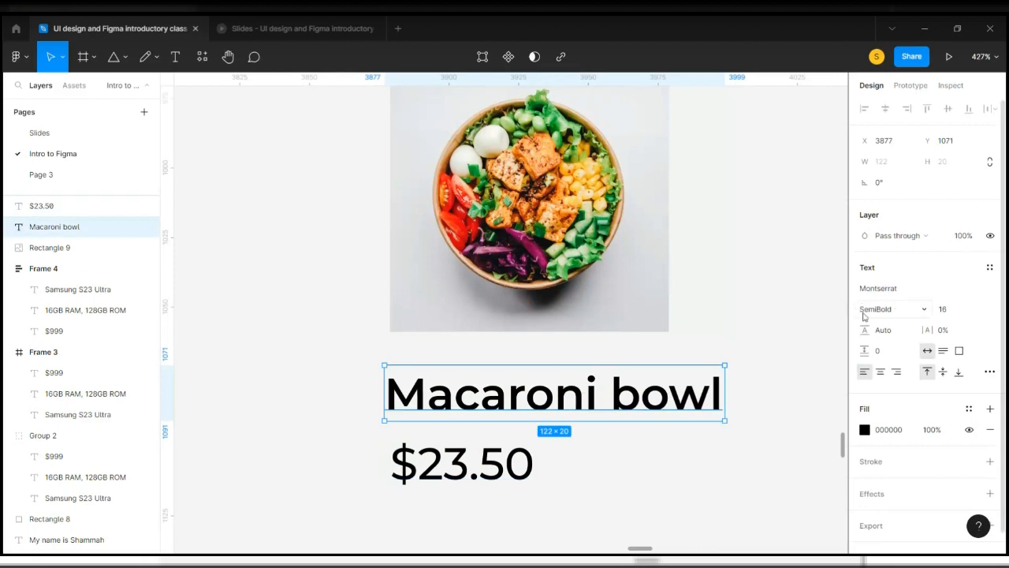
{"action": "left_click", "coordinate": [877, 309]}
{"action": "left_click", "coordinate": [882, 294]}
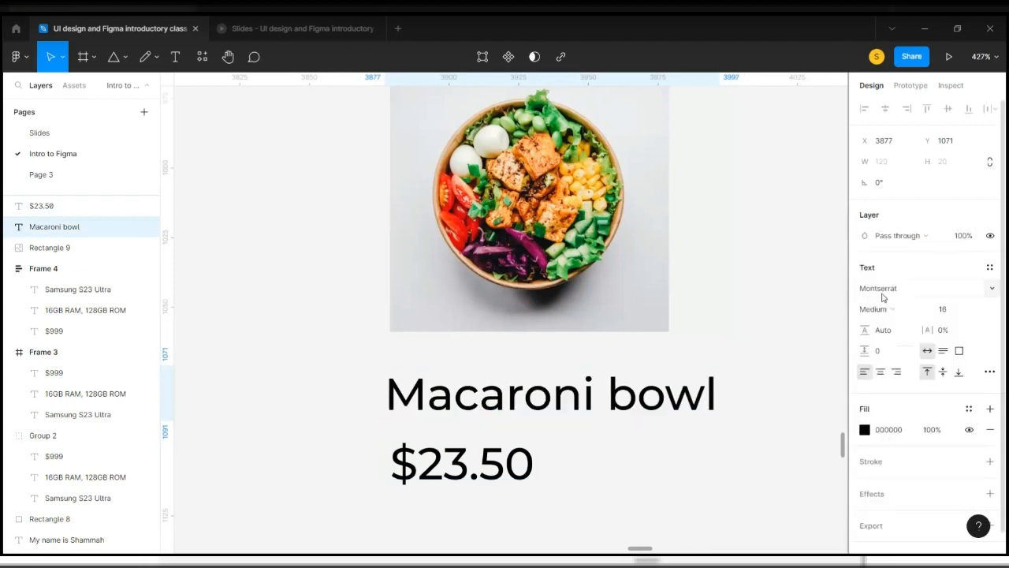
Change the "$23.50" price text to Regular weight and font size 8
{"action": "left_click", "coordinate": [501, 470]}
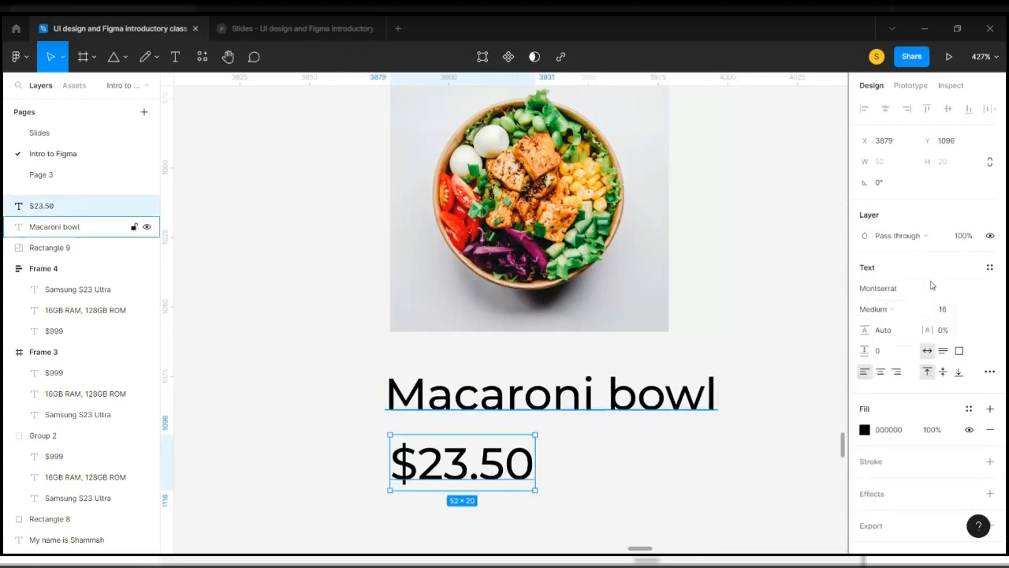
{"action": "left_click", "coordinate": [892, 310]}
{"action": "left_click", "coordinate": [906, 278]}
{"action": "left_click", "coordinate": [946, 309]}
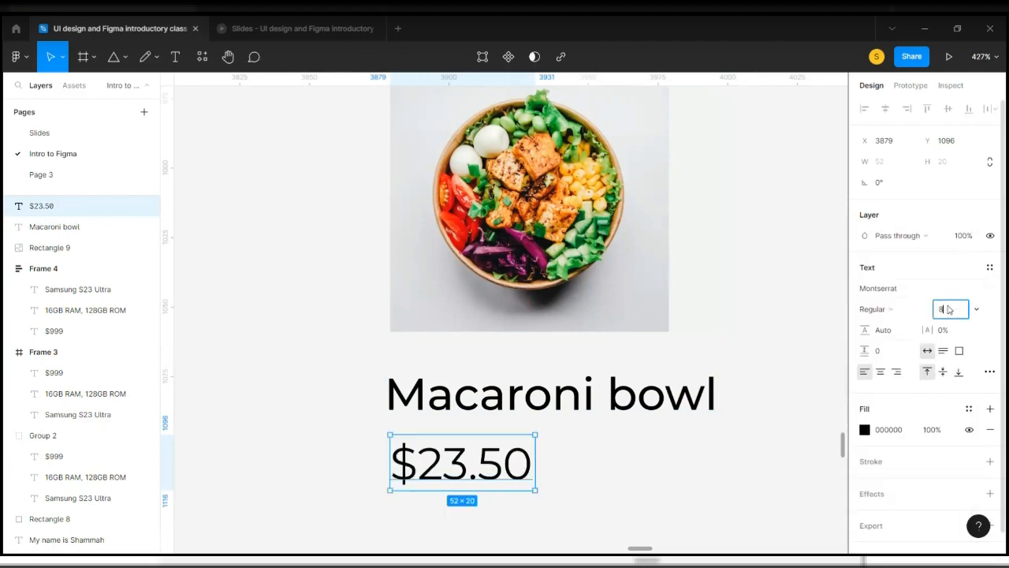
{"action": "type", "text": "8"}
{"action": "key", "text": "Return"}
Set the font size of the "$23.50" price text to 12
{"action": "left_click", "coordinate": [630, 412]}
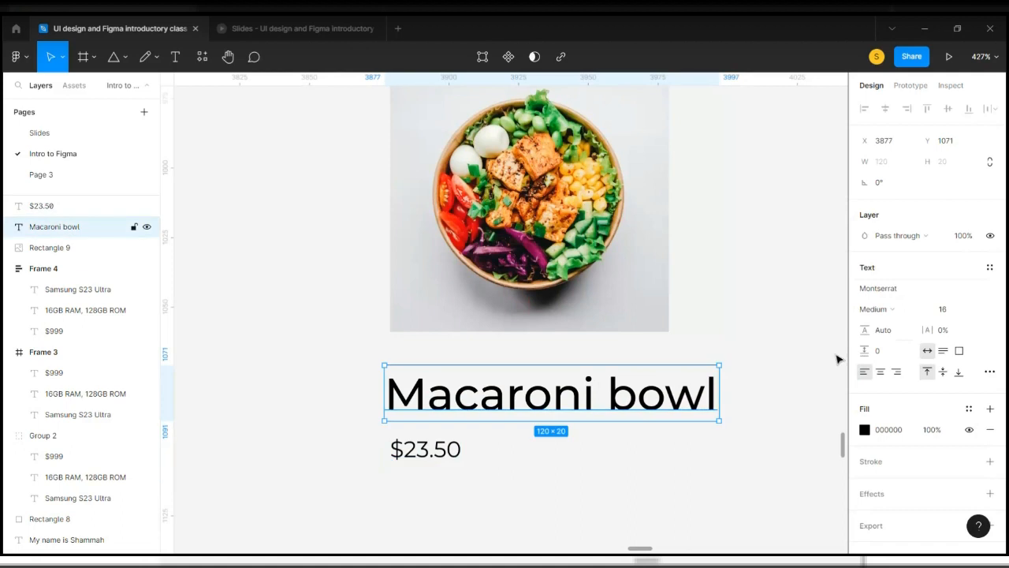
{"action": "left_click", "coordinate": [430, 460]}
{"action": "left_click", "coordinate": [946, 310]}
{"action": "type", "text": "1"}
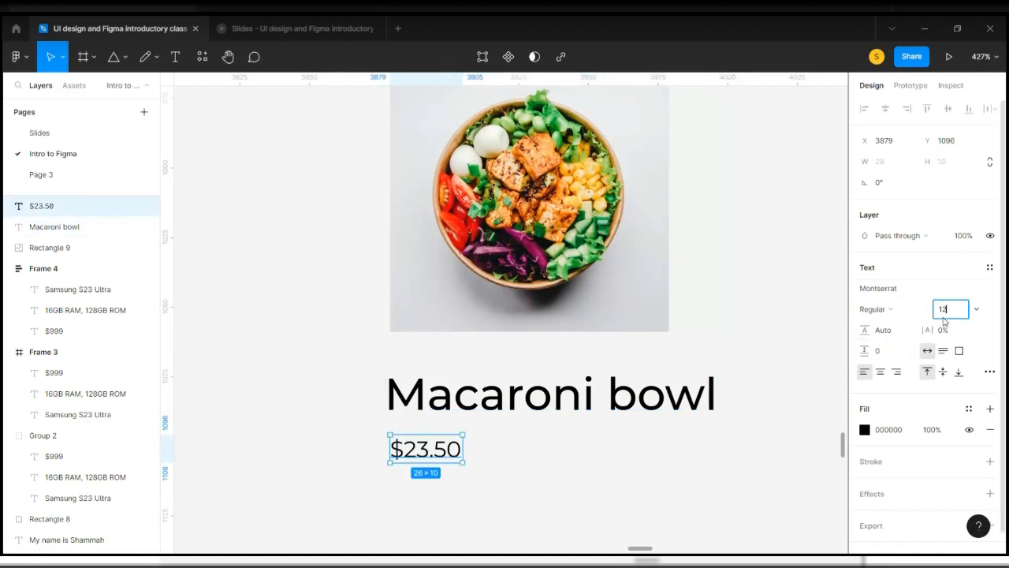
{"action": "type", "text": "2"}
{"action": "key", "text": "Return"}
Put the "Macaroni bowl" title and its price in a vertical auto layout with 4 spacing between items
{"action": "left_click", "coordinate": [663, 508]}
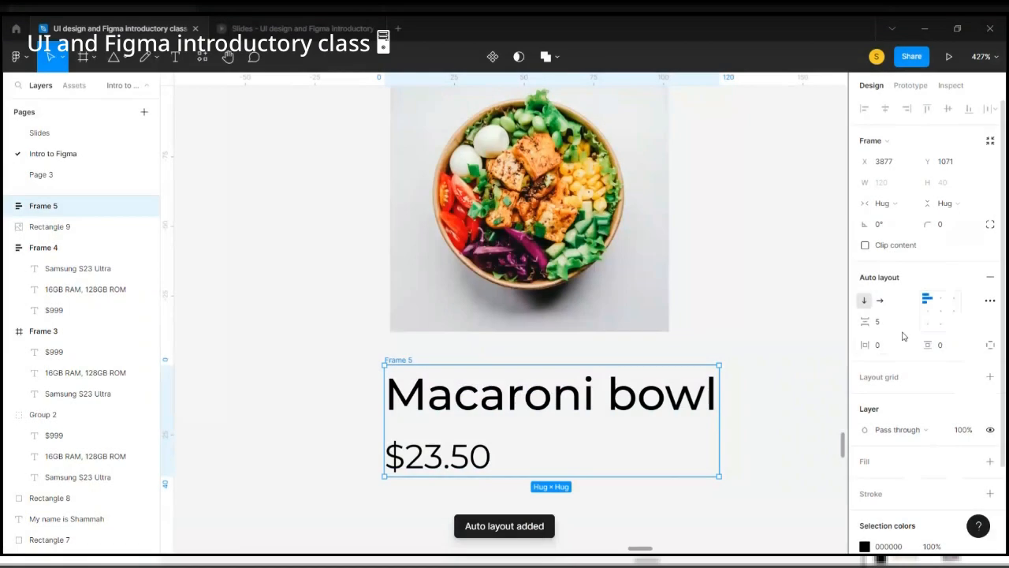
{"action": "left_click", "coordinate": [895, 328]}
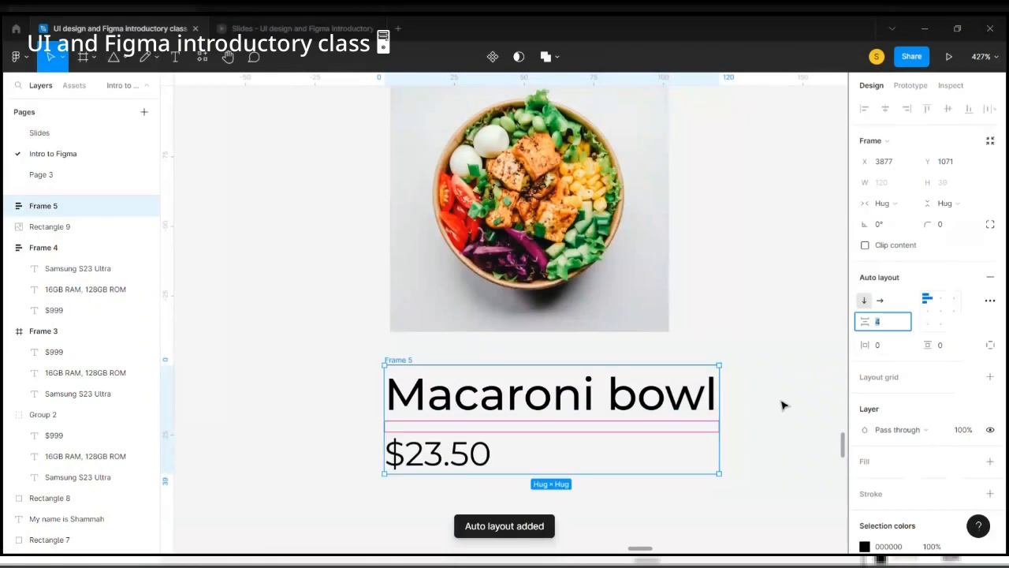
{"action": "left_click", "coordinate": [781, 405]}
{"action": "scroll", "coordinate": [782, 406], "scroll_direction": "down", "scroll_amount": 5}
{"action": "left_click", "coordinate": [658, 294]}
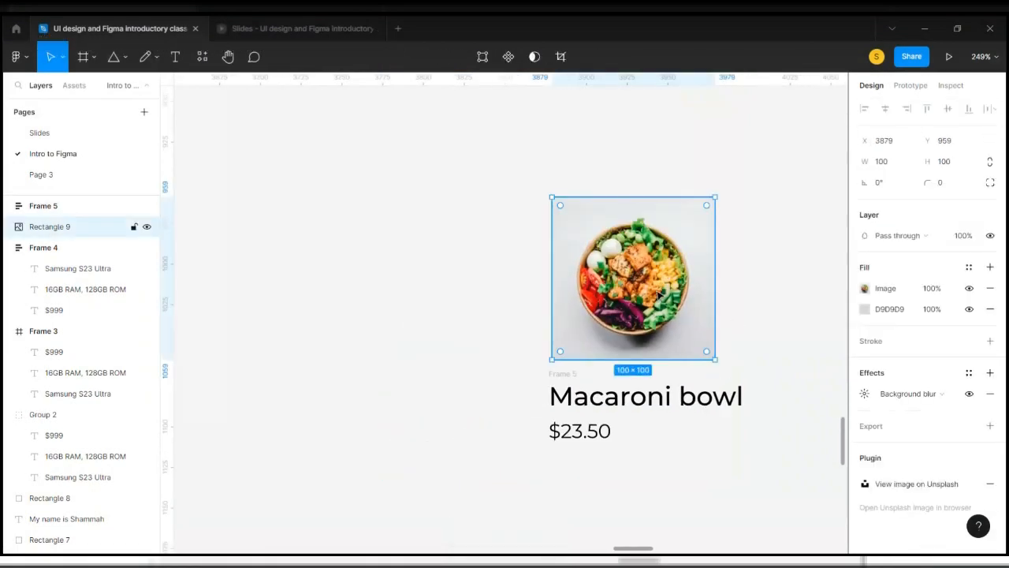
{"action": "scroll", "coordinate": [658, 294], "scroll_direction": "right", "scroll_amount": 3}
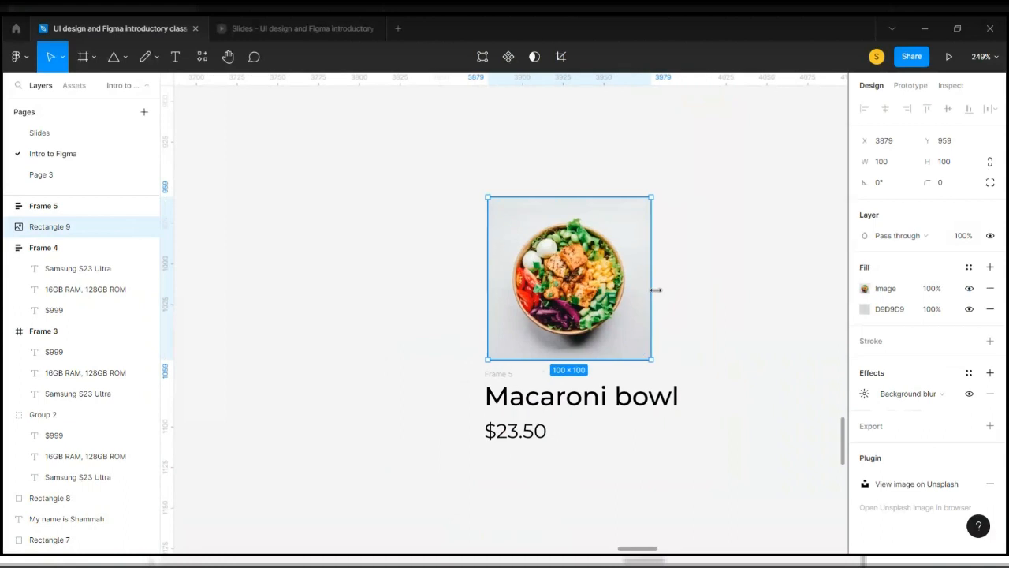
{"action": "type", "text": "k"}
{"action": "type", "text": "4"}
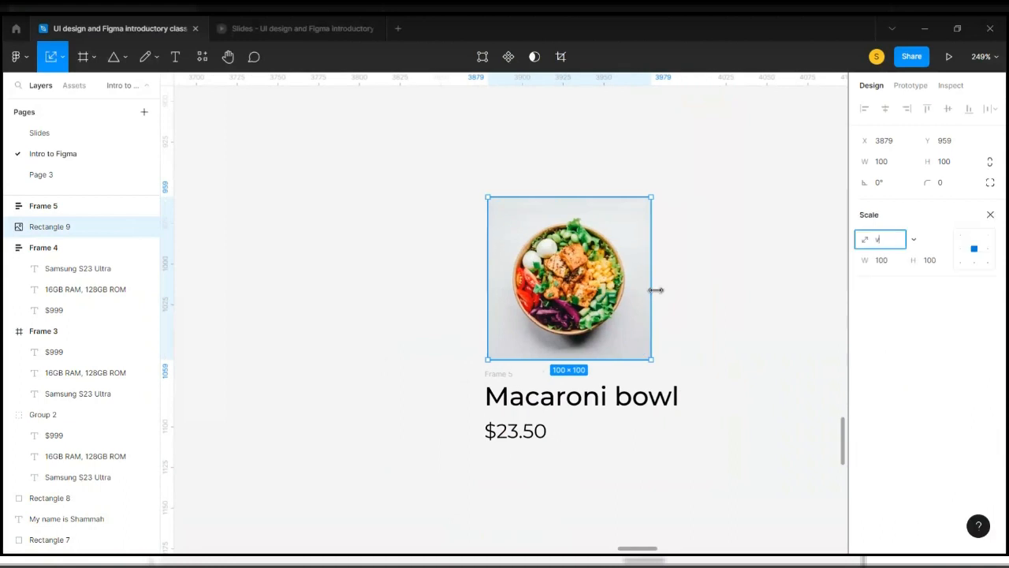
{"action": "left_click", "coordinate": [685, 313]}
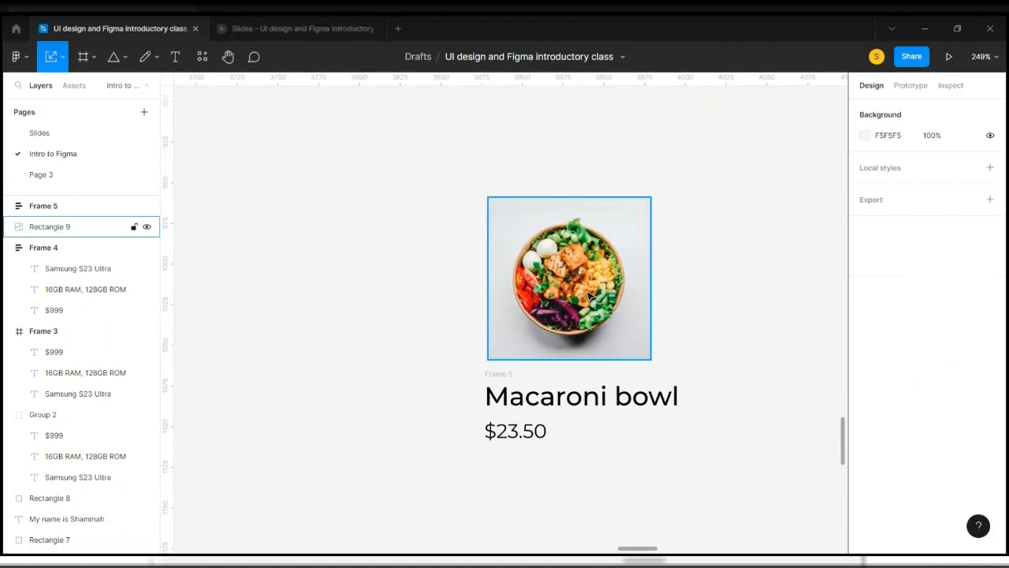
{"action": "key", "text": "v"}
Enlarge the salad bowl image proportionally to 123 × 123 with the Scale tool
{"action": "left_click", "coordinate": [592, 290]}
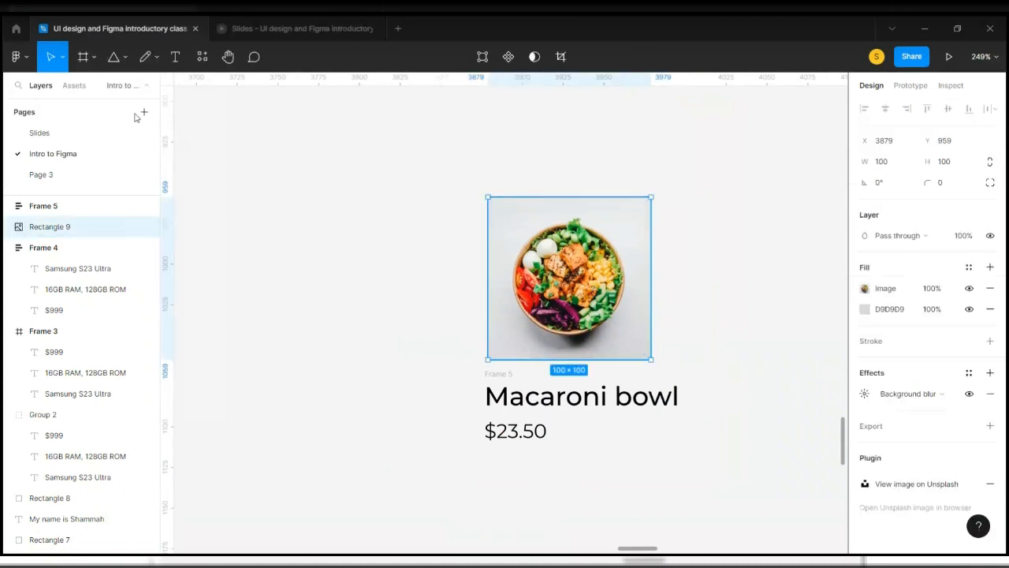
{"action": "left_click", "coordinate": [63, 59]}
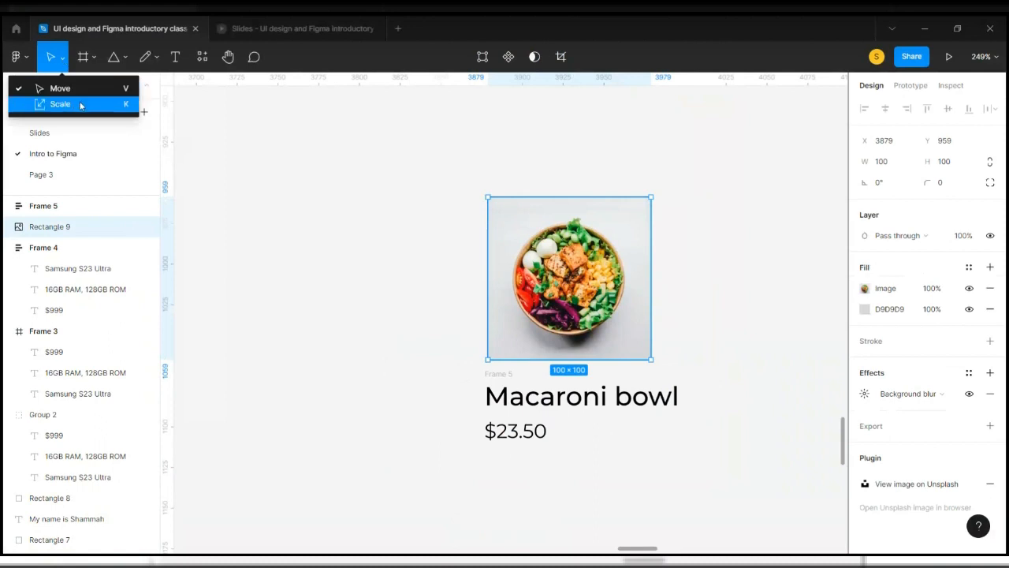
{"action": "left_click", "coordinate": [79, 101]}
{"action": "left_click_drag", "start_coordinate": [654, 273], "coordinate": [691, 275]}
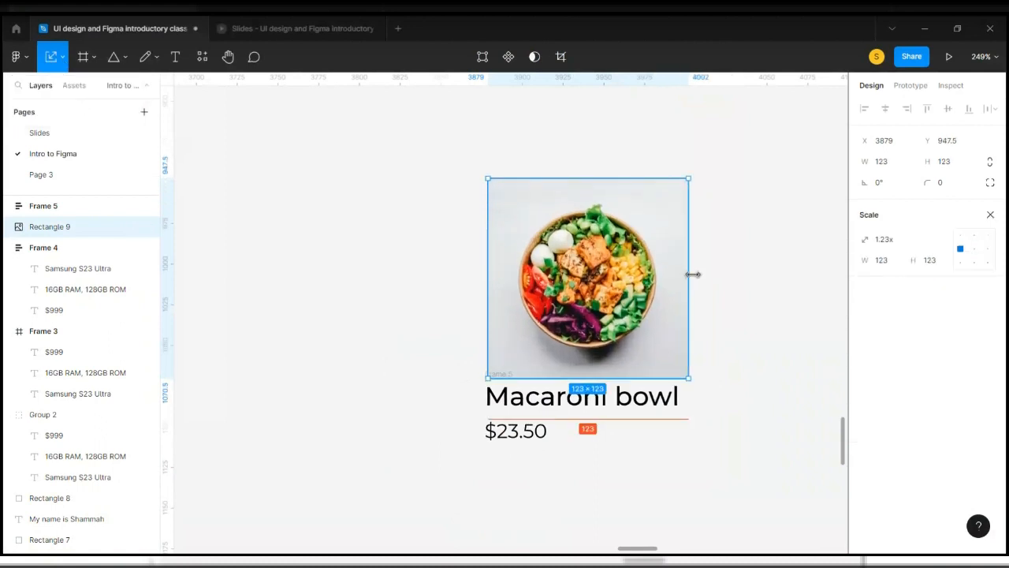
{"action": "left_click", "coordinate": [723, 307]}
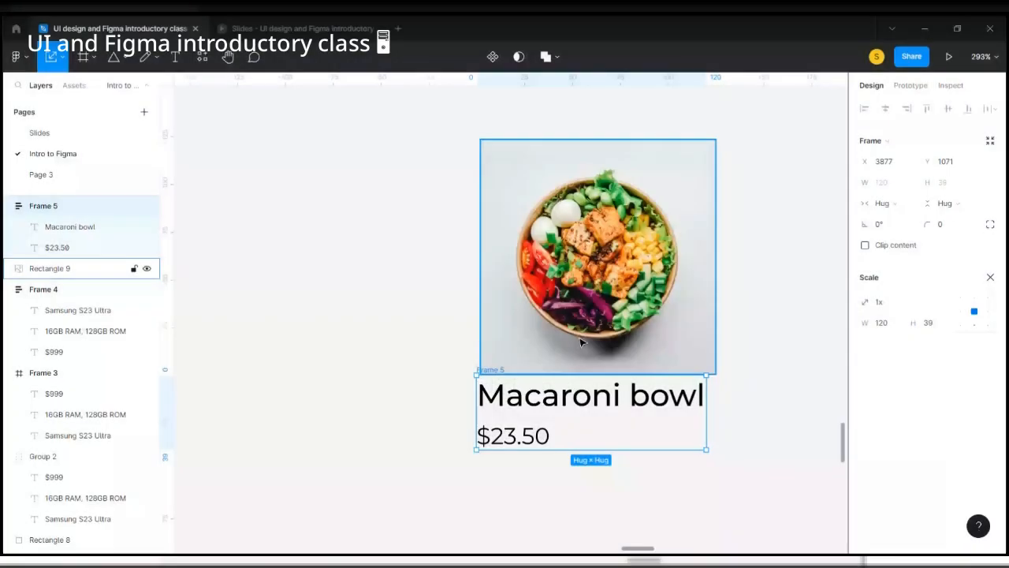
Wrap the bowl image and the title-and-price block in a vertical auto layout with 4 spacing between items
{"action": "left_click", "coordinate": [581, 341], "text": "shift"}
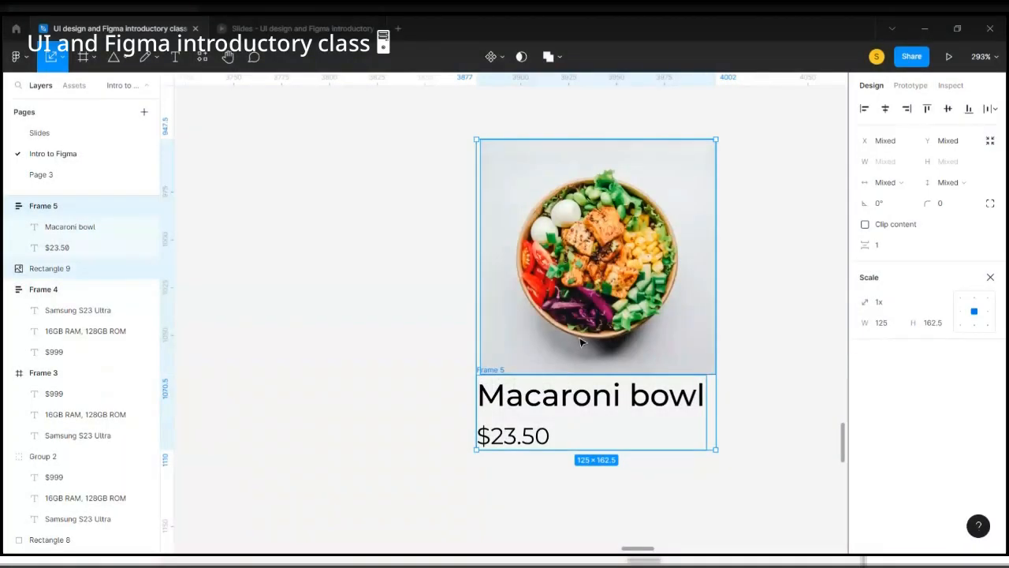
{"action": "key", "text": "shift+a"}
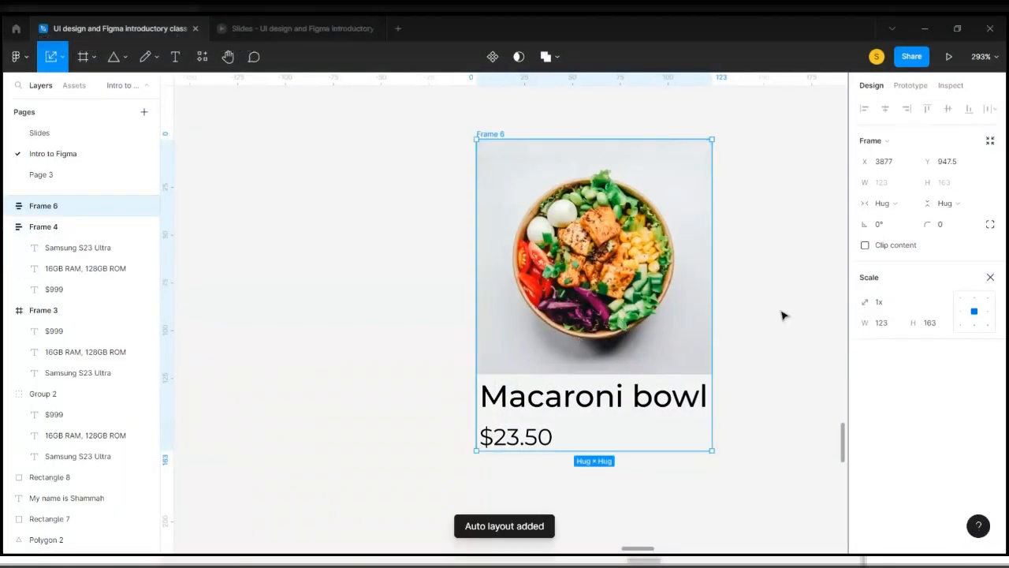
{"action": "left_click", "coordinate": [899, 330]}
{"action": "key", "text": "Up"}
{"action": "key", "text": "Up"}
{"action": "key", "text": "Up"}
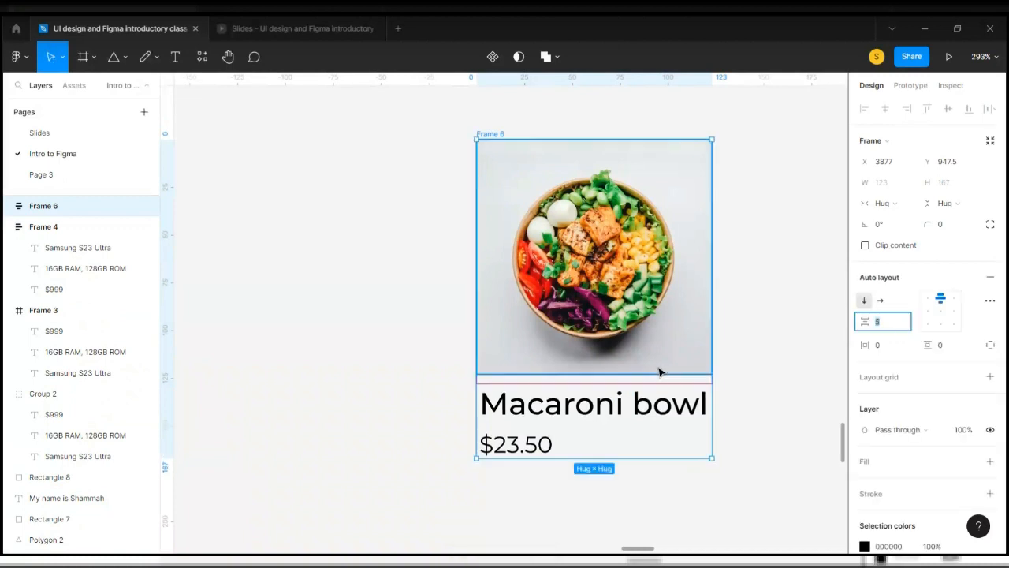
{"action": "scroll", "coordinate": [659, 372], "scroll_direction": "up", "scroll_amount": 5}
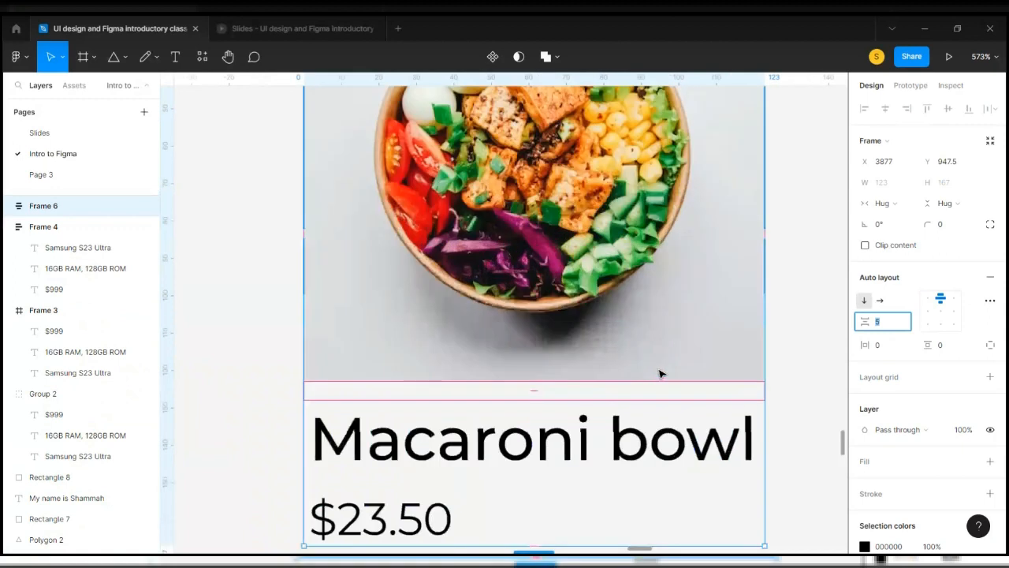
{"action": "mouse_move", "coordinate": [532, 388]}
{"action": "left_mouse_down"}
{"action": "mouse_move", "coordinate": [534, 360]}
{"action": "mouse_move", "coordinate": [538, 420]}
{"action": "mouse_move", "coordinate": [536, 390]}
{"action": "left_mouse_up"}
{"action": "left_click", "coordinate": [890, 322]}
{"action": "type", "text": "4"}
{"action": "key", "text": "Return"}
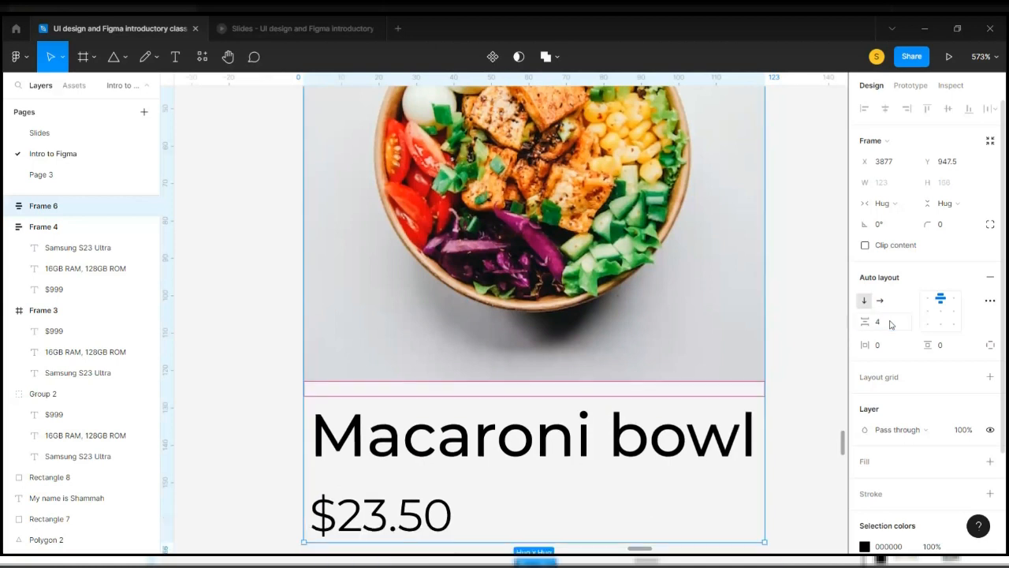
{"action": "left_click", "coordinate": [829, 376]}
Add a white FFFFFF fill to the food card frame
{"action": "scroll", "coordinate": [829, 376], "scroll_direction": "down", "scroll_amount": 5}
{"action": "scroll", "coordinate": [831, 376], "scroll_direction": "right", "scroll_amount": 3}
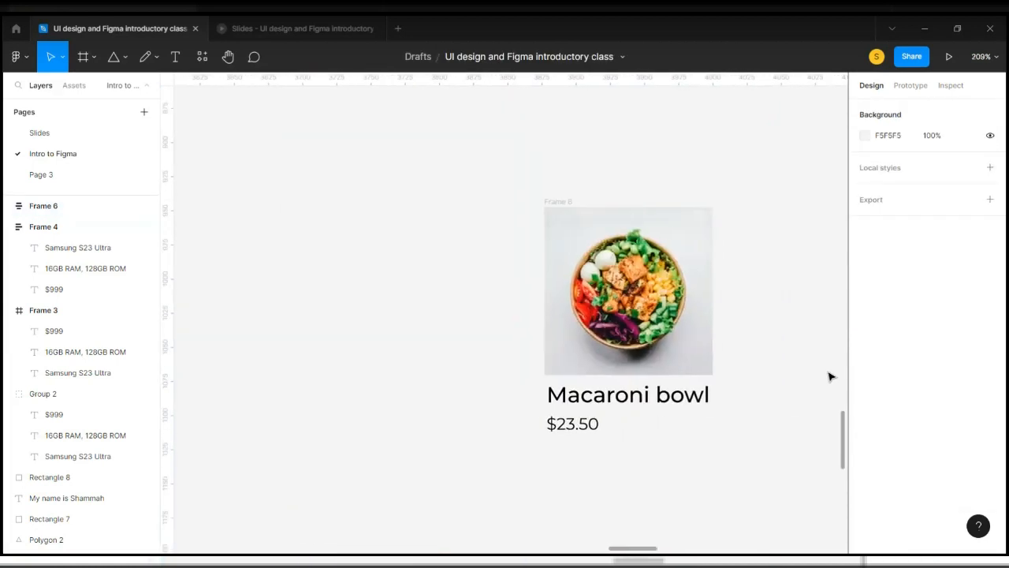
{"action": "scroll", "coordinate": [689, 344], "scroll_direction": "up", "scroll_amount": 1}
{"action": "scroll", "coordinate": [687, 343], "scroll_direction": "right", "scroll_amount": 3}
{"action": "scroll", "coordinate": [688, 343], "scroll_direction": "down", "scroll_amount": 1}
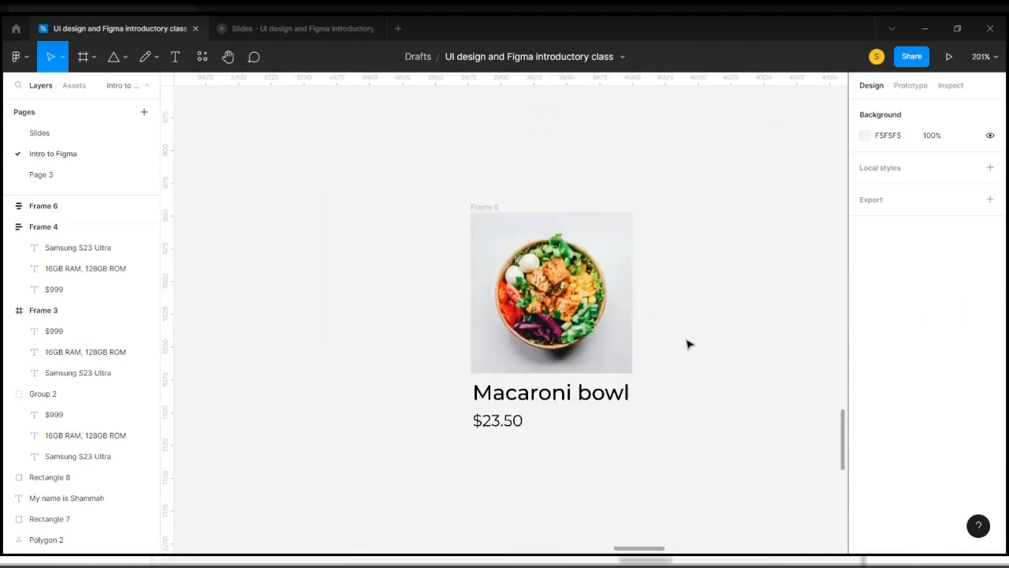
{"action": "left_click", "coordinate": [488, 209]}
{"action": "left_click", "coordinate": [488, 209]}
{"action": "scroll", "coordinate": [791, 410], "scroll_direction": "up", "scroll_amount": 3}
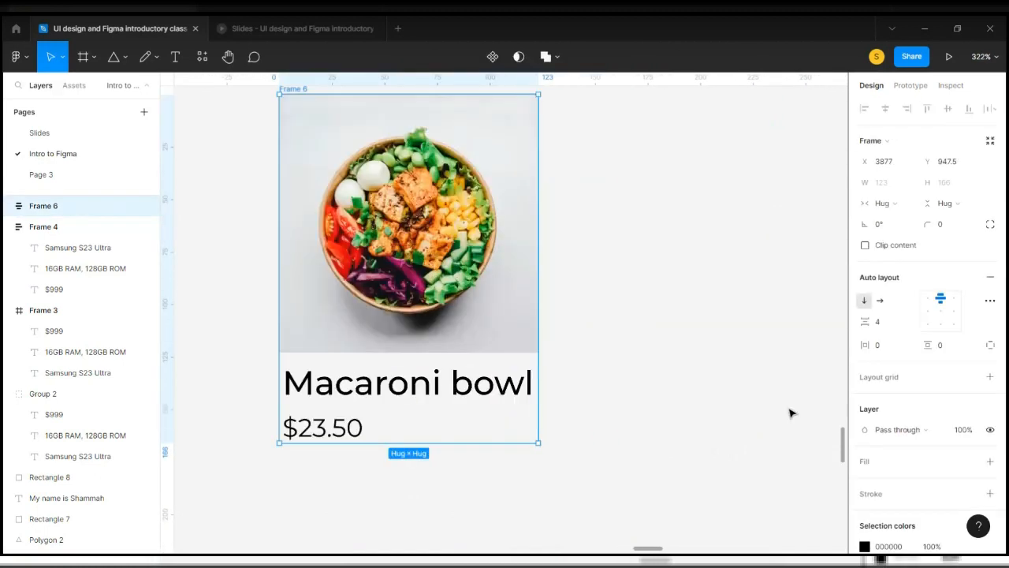
{"action": "left_click", "coordinate": [990, 463]}
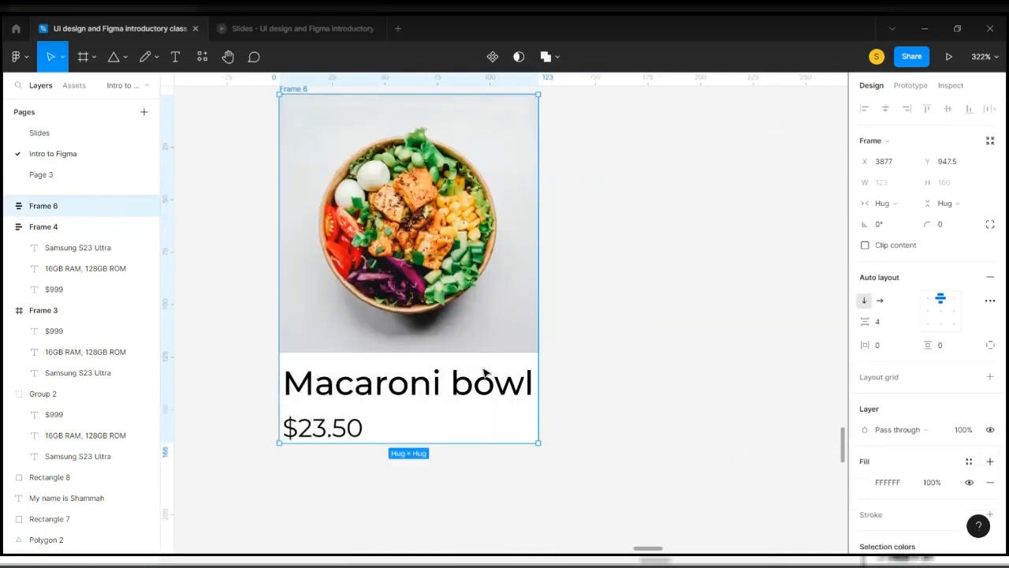
{"action": "left_click", "coordinate": [606, 369]}
{"action": "scroll", "coordinate": [605, 370], "scroll_direction": "down", "scroll_amount": 3}
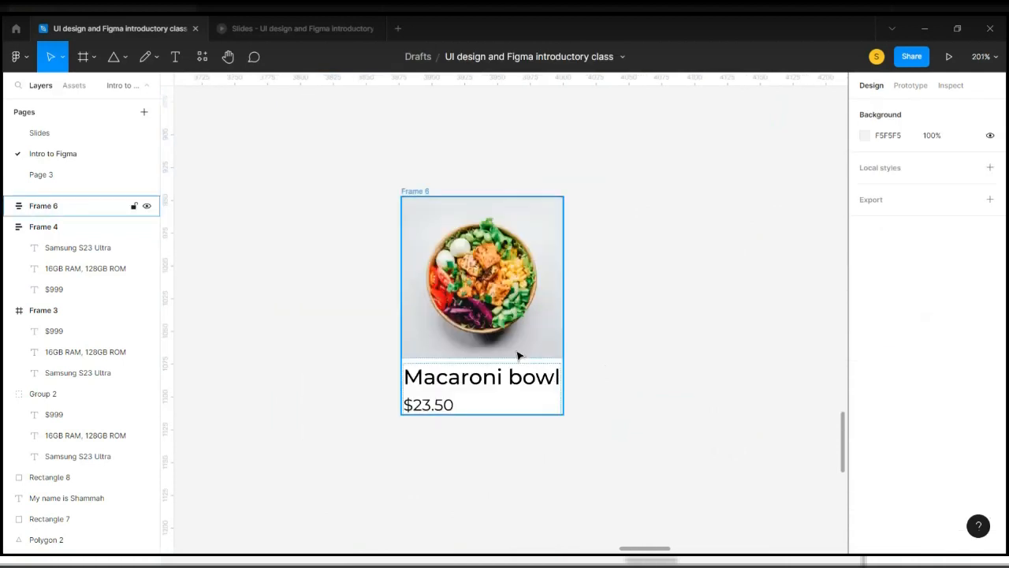
Set the food card's horizontal auto layout padding to 20
{"action": "left_click", "coordinate": [413, 191]}
{"action": "scroll", "coordinate": [705, 429], "scroll_direction": "up", "scroll_amount": 5}
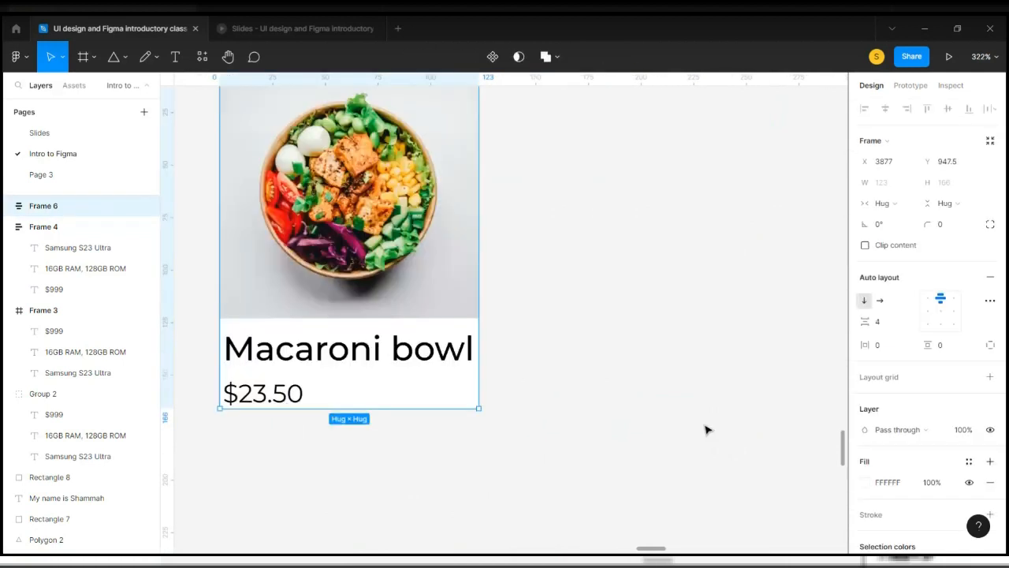
{"action": "scroll", "coordinate": [468, 384], "scroll_direction": "left", "scroll_amount": 3}
{"action": "scroll", "coordinate": [468, 384], "scroll_direction": "right", "scroll_amount": 2}
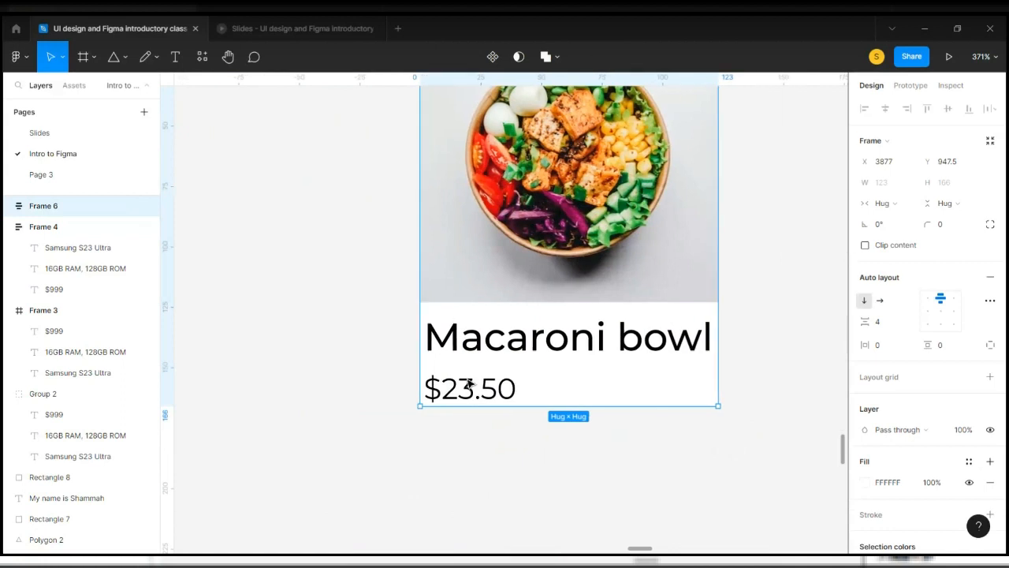
{"action": "left_click", "coordinate": [889, 344]}
{"action": "key", "text": "Up"}
{"action": "key", "text": "Up"}
{"action": "key", "text": "Up"}
{"action": "key", "text": "Up"}
{"action": "key", "text": "Up"}
{"action": "key", "text": "Up"}
{"action": "key", "text": "Up"}
{"action": "key", "text": "Up"}
{"action": "key", "text": "Up"}
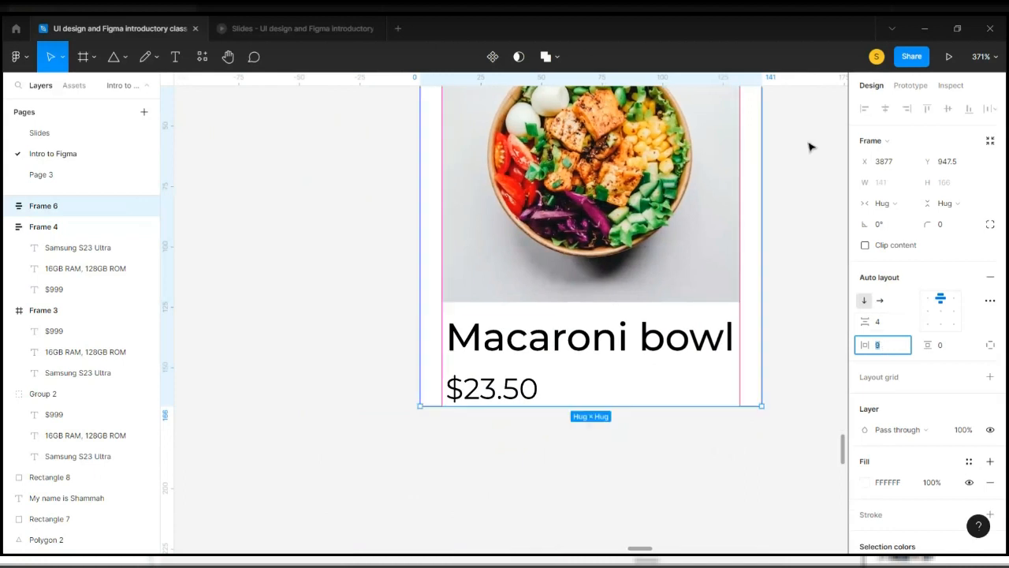
{"action": "scroll", "coordinate": [812, 147], "scroll_direction": "down", "scroll_amount": 5}
{"action": "scroll", "coordinate": [812, 147], "scroll_direction": "right", "scroll_amount": 2}
{"action": "key", "text": "Up"}
{"action": "key", "text": "Up"}
{"action": "key", "text": "Up"}
{"action": "key", "text": "Up"}
{"action": "key", "text": "Up"}
{"action": "key", "text": "Up"}
{"action": "key", "text": "Up"}
{"action": "key", "text": "Up"}
{"action": "key", "text": "Up"}
{"action": "key", "text": "Up"}
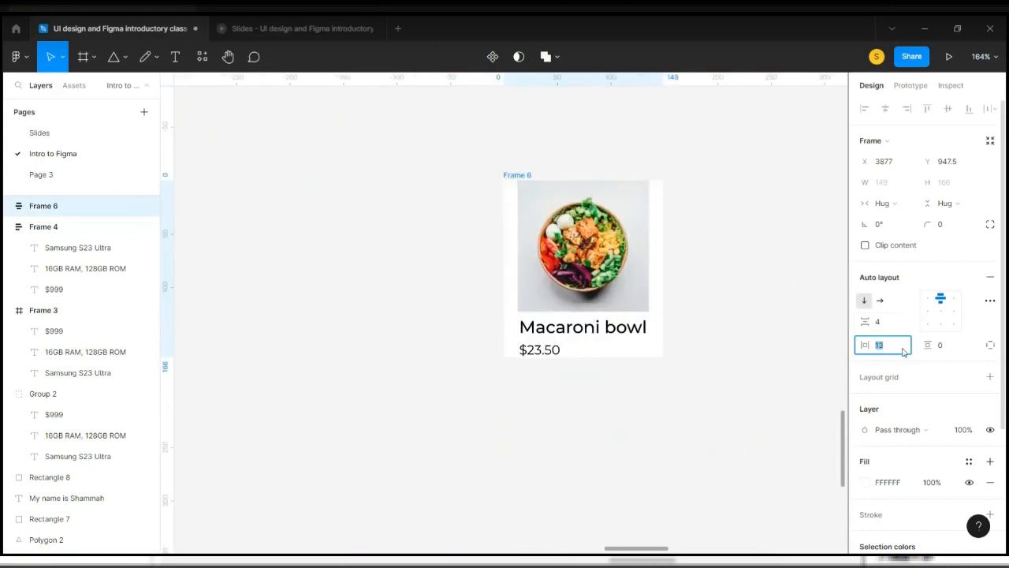
{"action": "key", "text": "Up"}
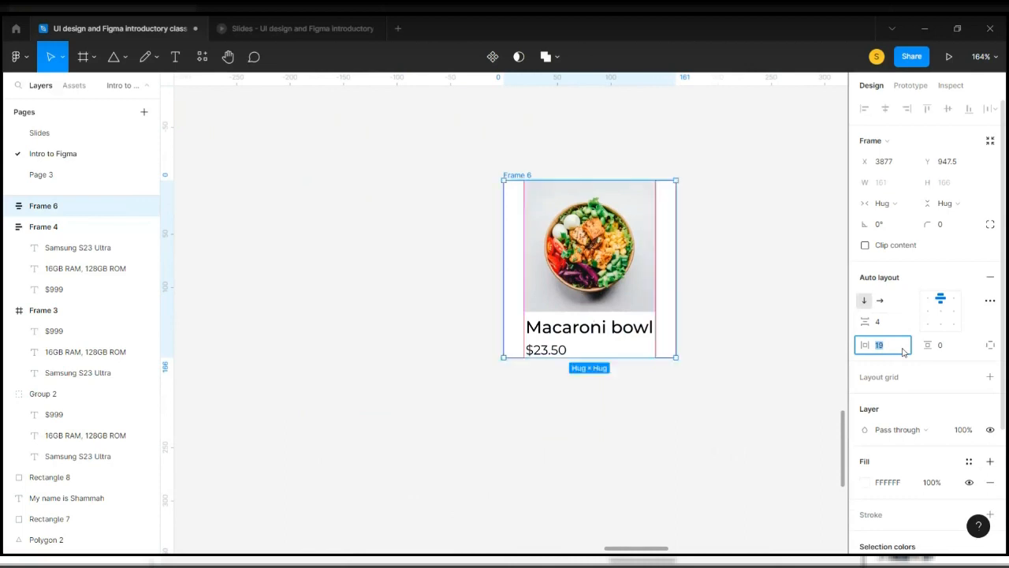
Set the food card's vertical auto layout padding to 20
{"action": "left_click", "coordinate": [948, 351]}
{"action": "key", "text": "Up"}
{"action": "key", "text": "Up"}
{"action": "key", "text": "Up"}
{"action": "key", "text": "Up"}
{"action": "key", "text": "Up"}
{"action": "key", "text": "Up"}
{"action": "key", "text": "Up"}
{"action": "key", "text": "Up"}
{"action": "key", "text": "Up"}
{"action": "key", "text": "Up"}
{"action": "key", "text": "Up"}
{"action": "key", "text": "Up"}
{"action": "key", "text": "Up"}
{"action": "key", "text": "Up"}
{"action": "key", "text": "Up"}
{"action": "key", "text": "Up"}
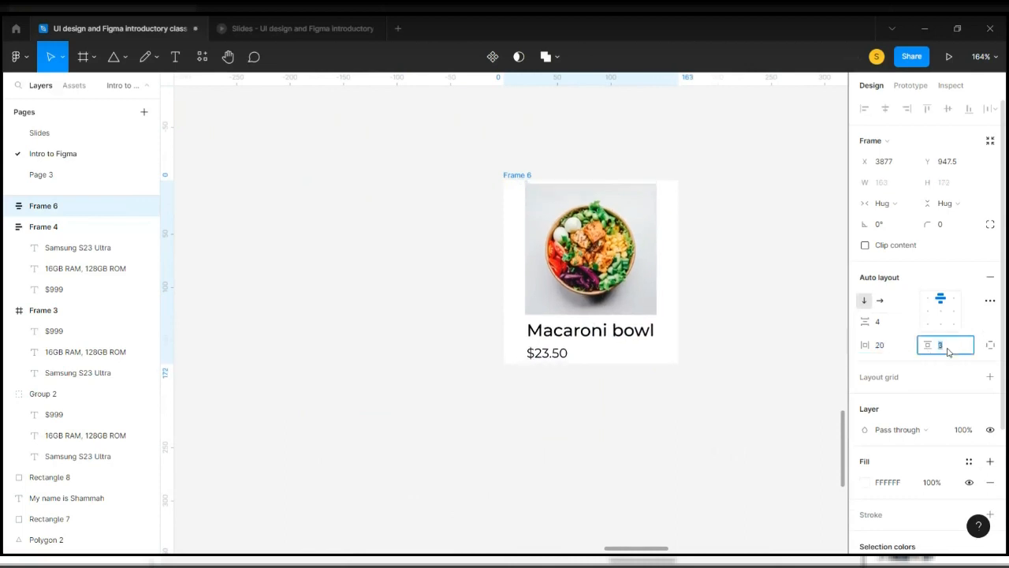
{"action": "key", "text": "Up"}
{"action": "key", "text": "Up"}
{"action": "key", "text": "Up"}
{"action": "key", "text": "Up"}
{"action": "key", "text": "Up"}
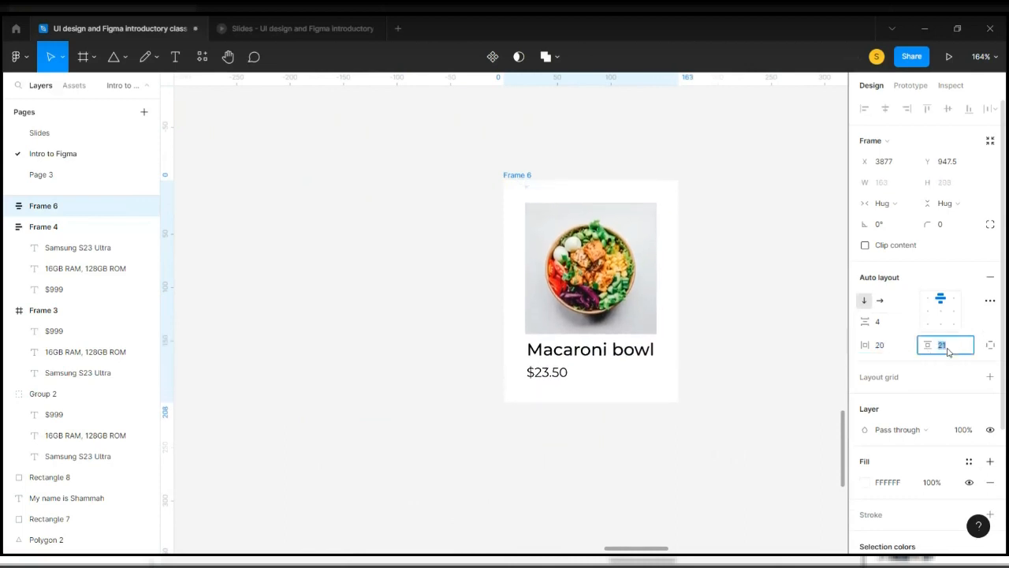
{"action": "key", "text": "Down"}
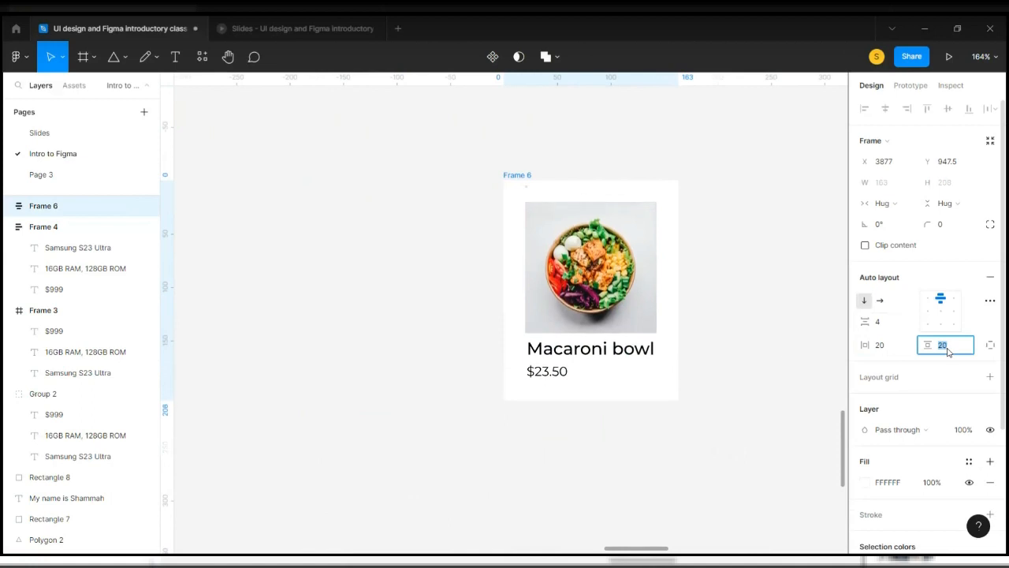
Try individual paddings on the food card, with 10 for the left side and 10 for the bottom side
{"action": "scroll", "coordinate": [671, 356], "scroll_direction": "up", "scroll_amount": 3}
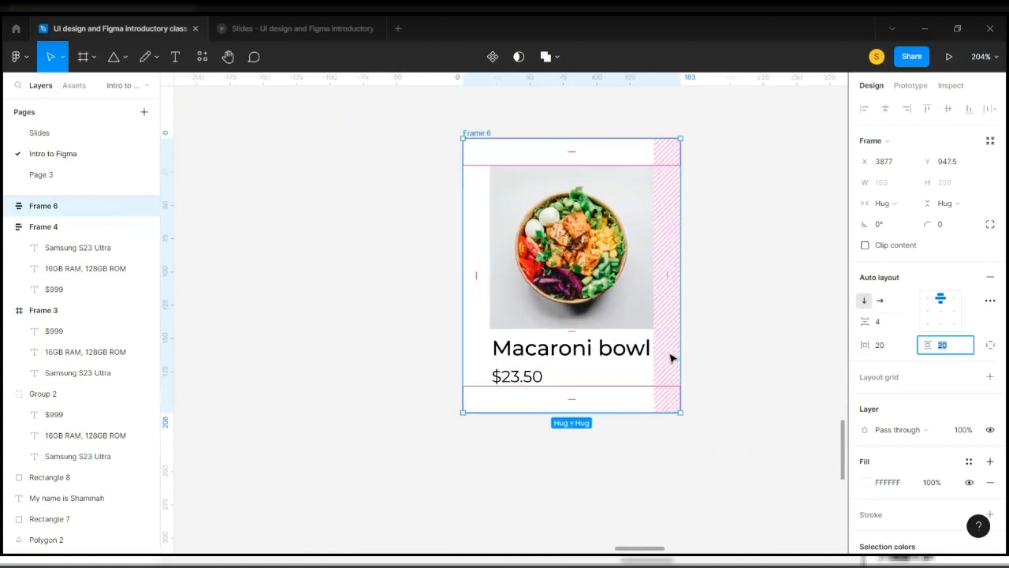
{"action": "left_click", "coordinate": [989, 348]}
{"action": "left_click", "coordinate": [891, 348]}
{"action": "type", "text": "10"}
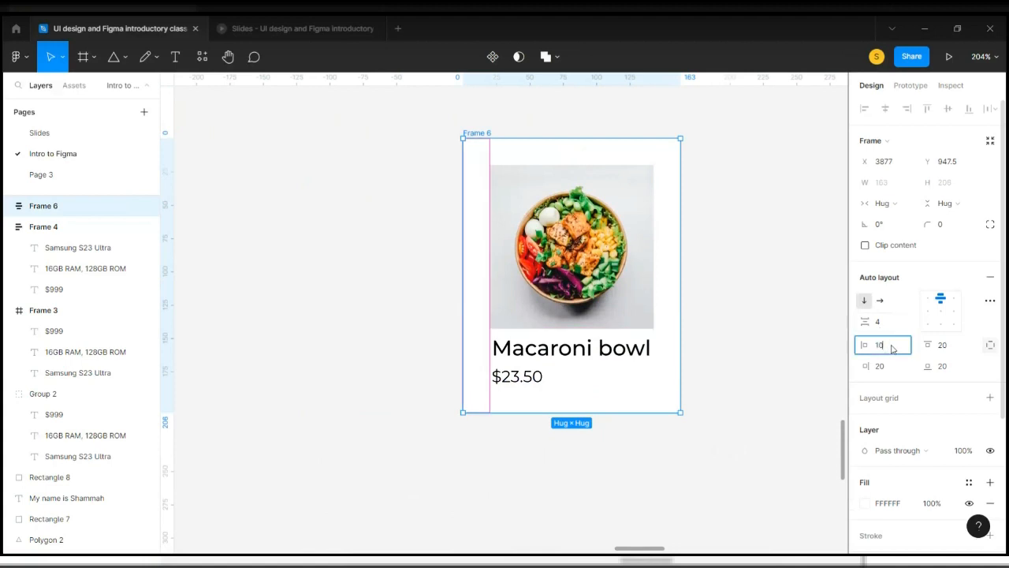
{"action": "key", "text": "Return"}
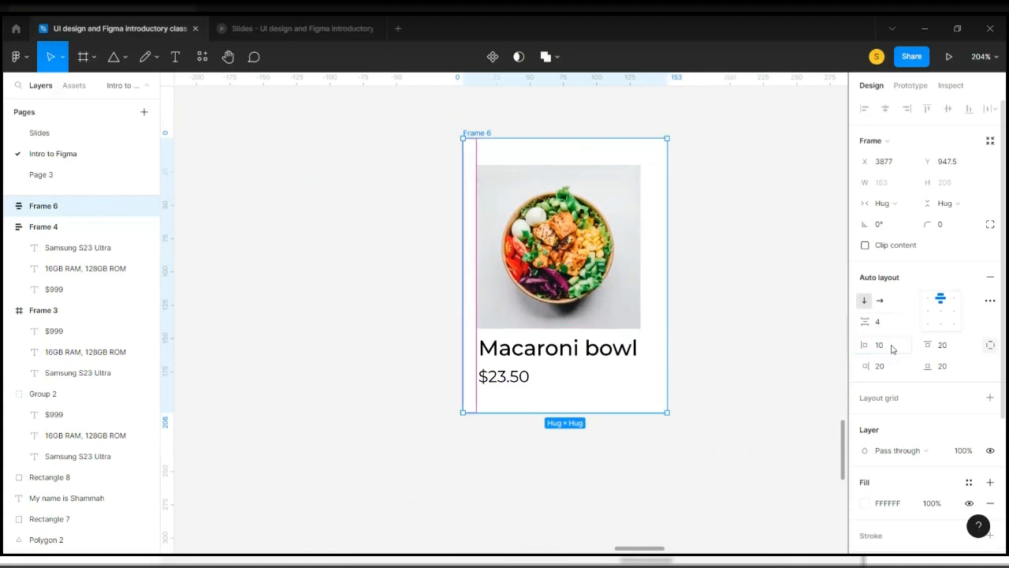
{"action": "left_click", "coordinate": [951, 370]}
{"action": "type", "text": "10"}
{"action": "key", "text": "Return"}
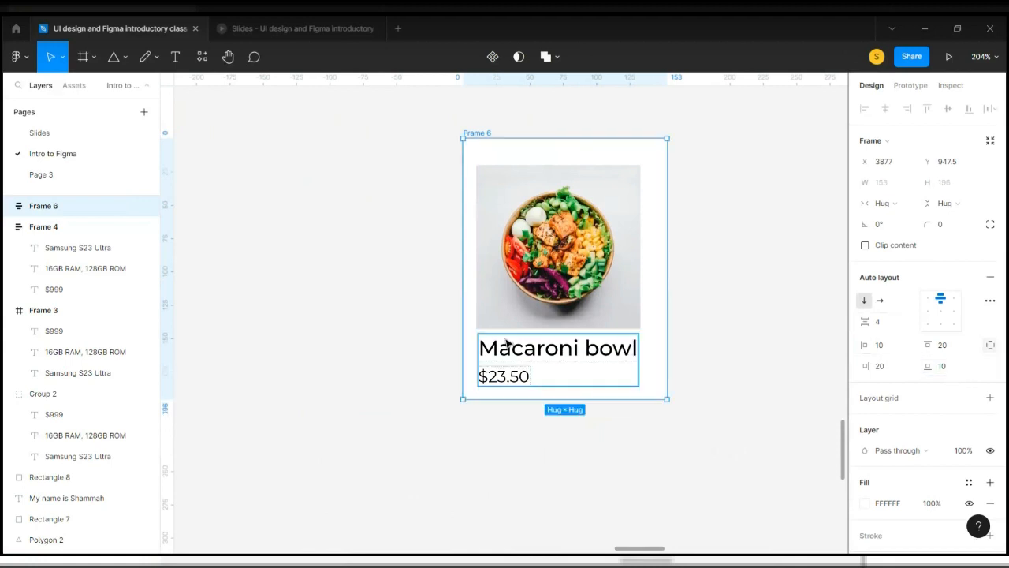
Undo the left and bottom padding changes and reselect the food card frame
{"action": "key", "text": "ctrl+z"}
{"action": "key", "text": "ctrl+z"}
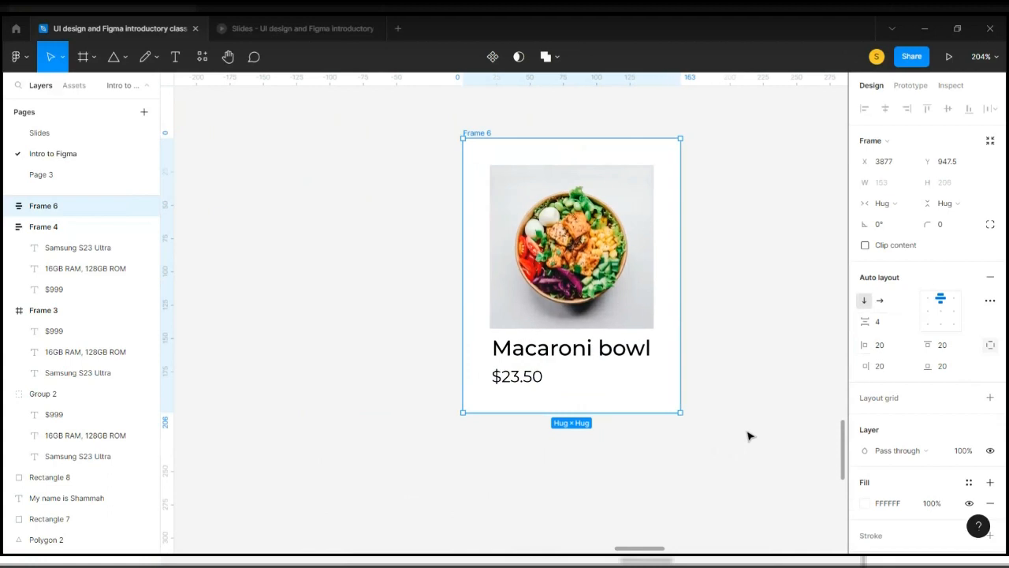
{"action": "left_click", "coordinate": [749, 436]}
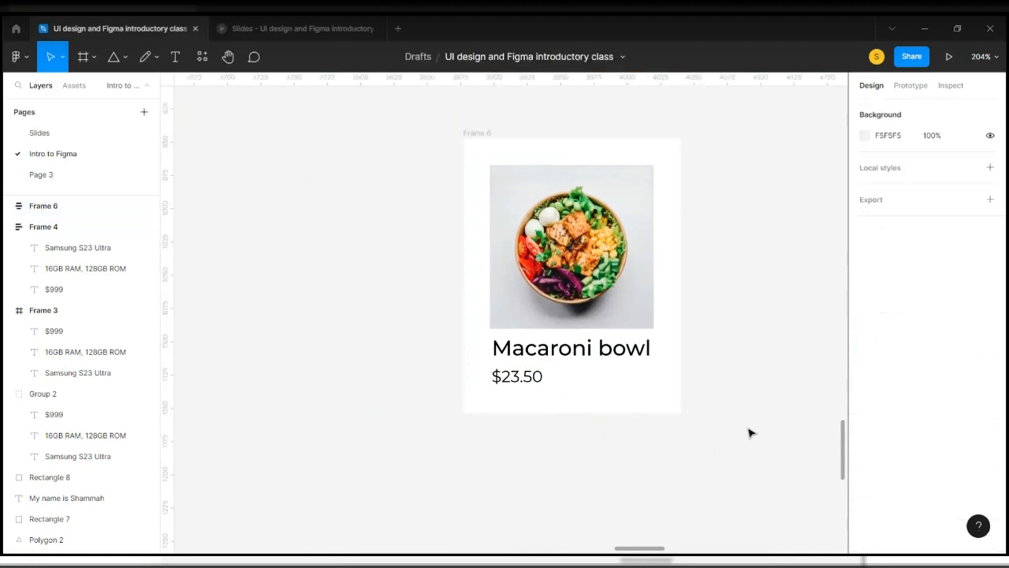
{"action": "left_click", "coordinate": [477, 134]}
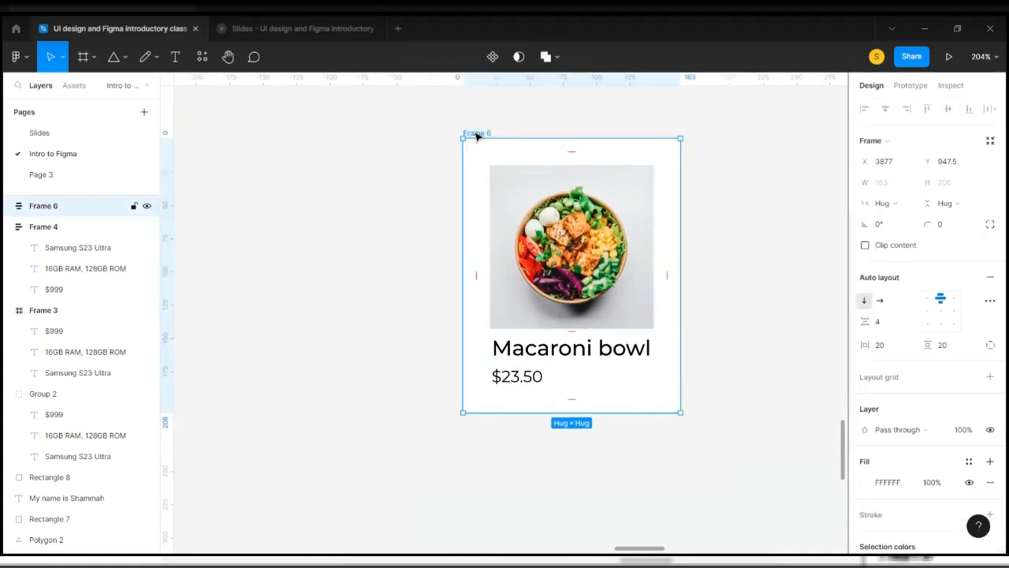